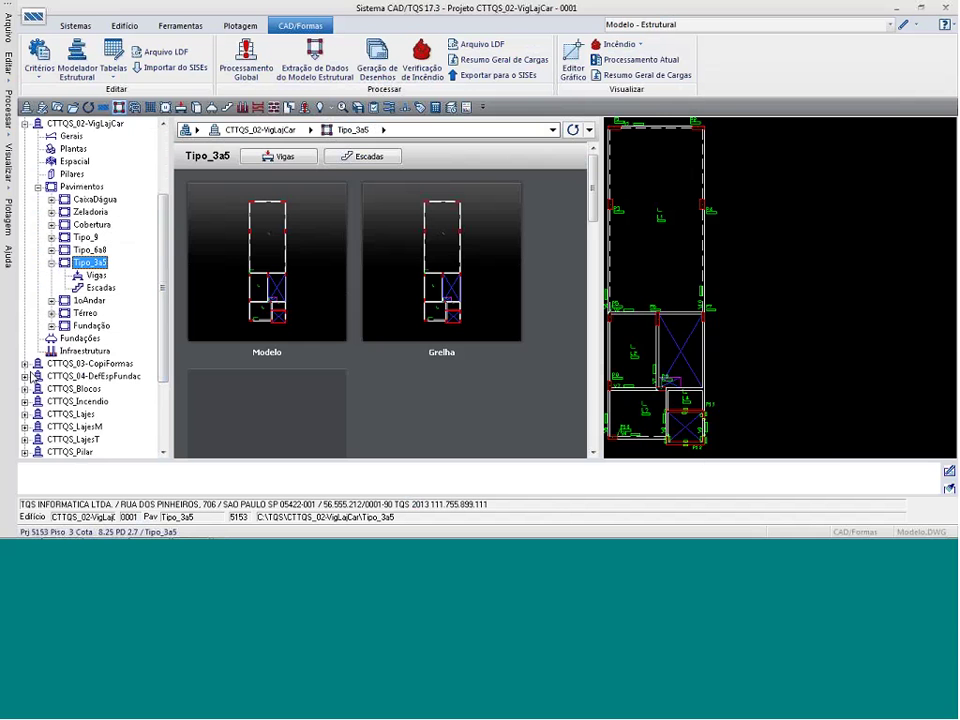
Open the Tipo_3a5 floor of the CTTQS_03-CopiFormas building in the structural modeler
click(25, 363)
click(38, 433)
click(90, 414)
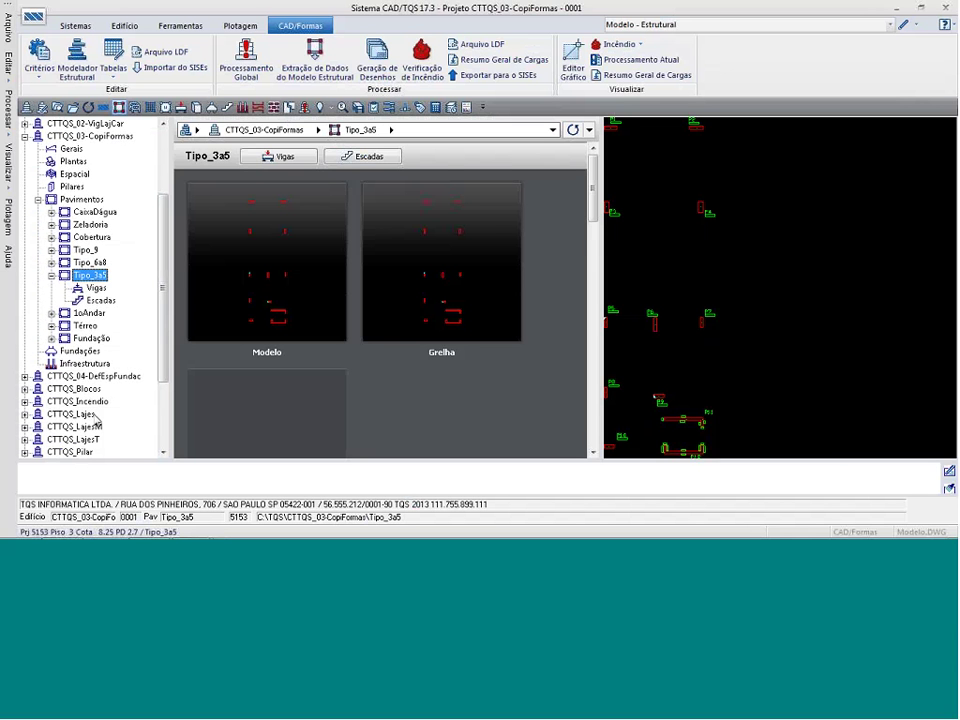
double_click(677, 256)
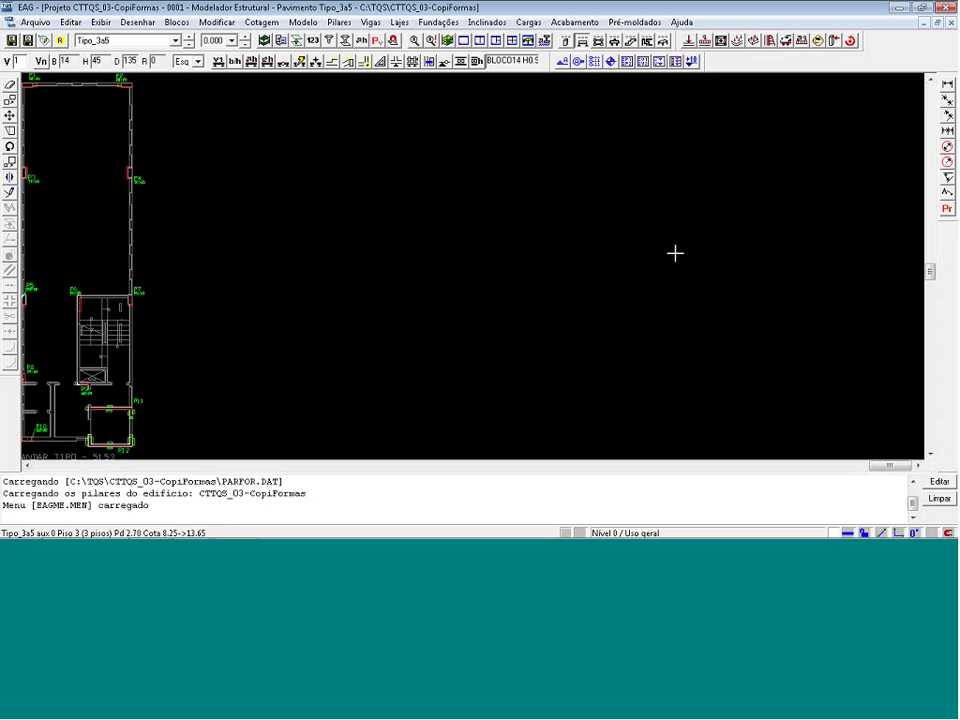
scroll(680, 256, down, 1)
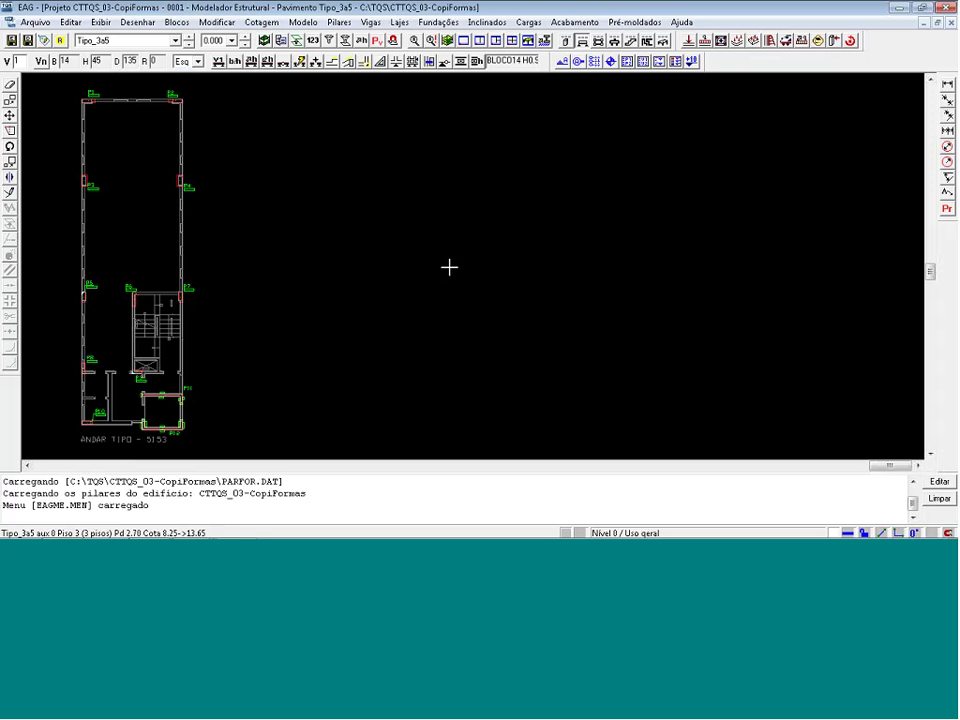
Copy the beams, slabs and loads from the 1oAndar plan into the current floor, leaving out the Consolos
click(296, 41)
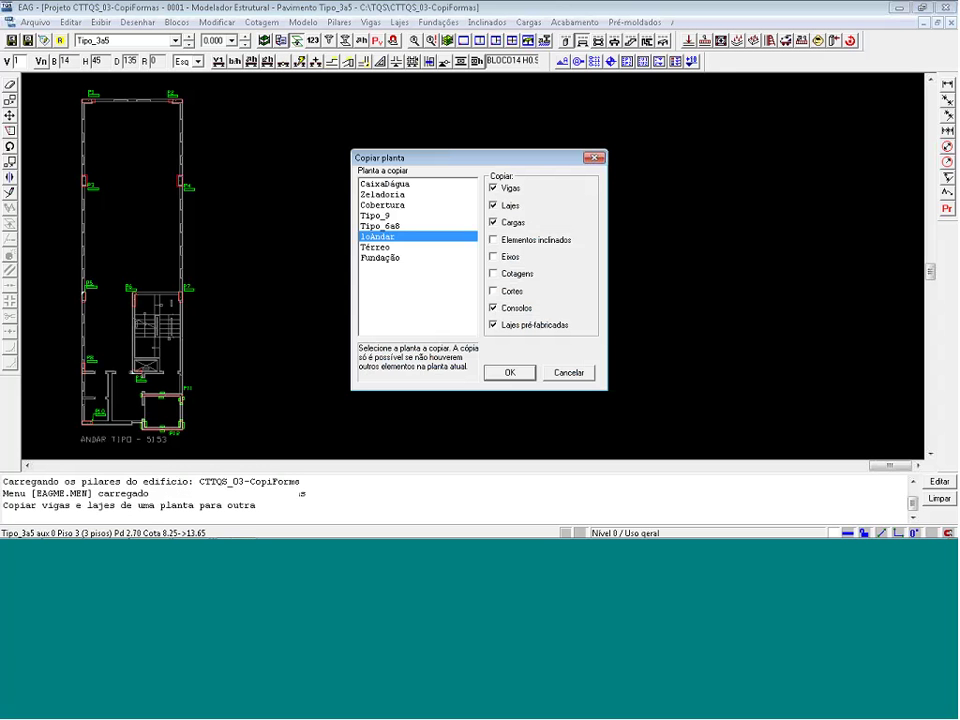
click(493, 308)
click(503, 371)
key(Return)
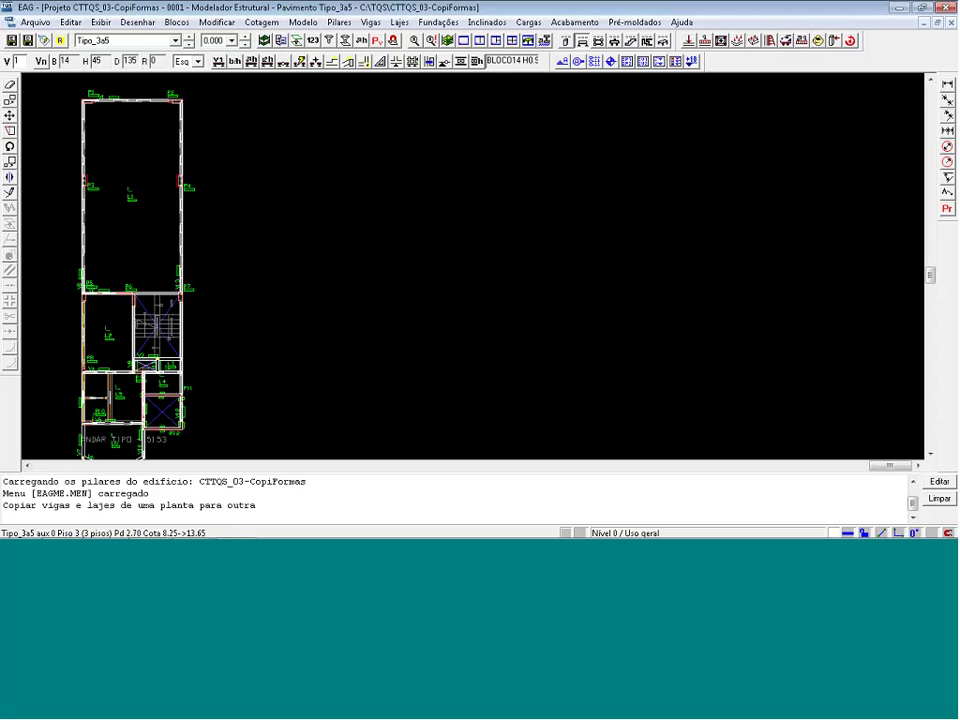
Delete slab L6 and the curved beam V6 from the balcony area below beam V5
scroll(349, 189, down, 1)
scroll(122, 426, up, 5)
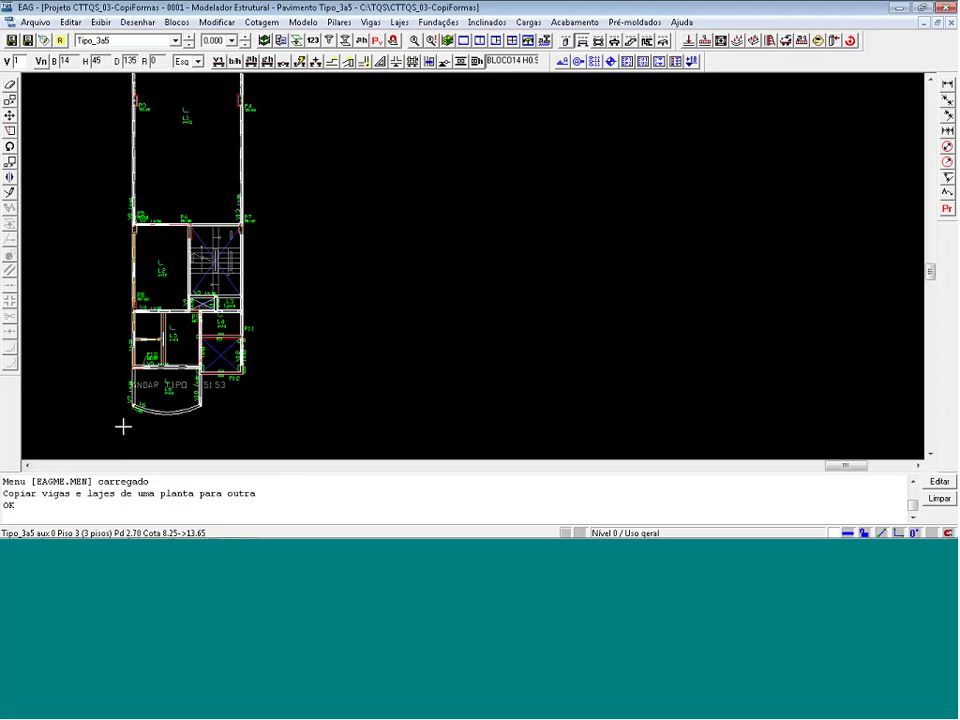
click(200, 360)
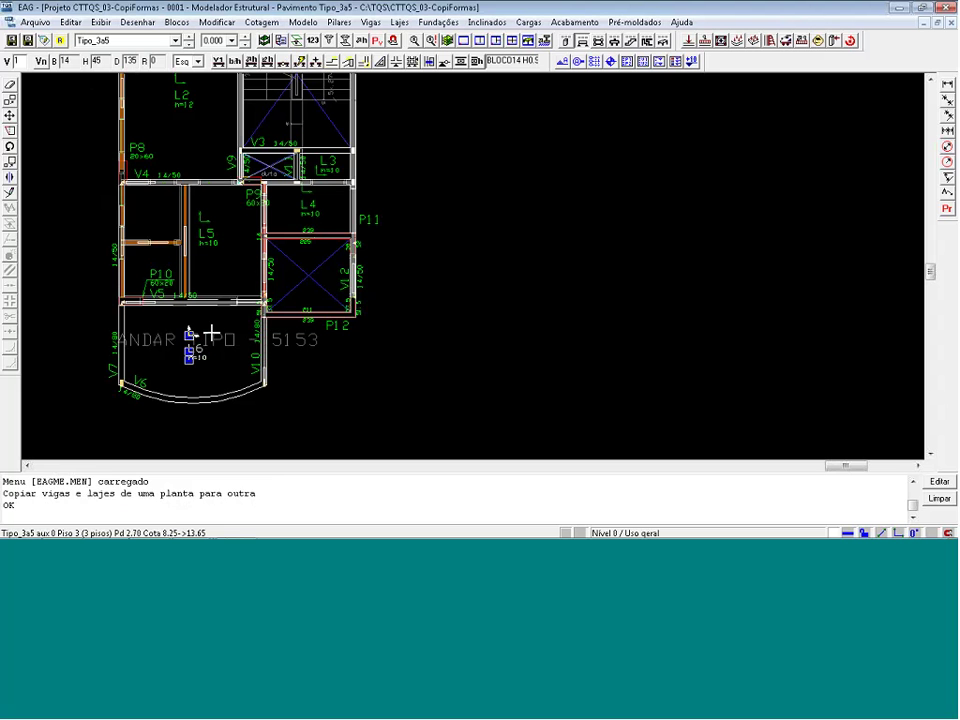
key(Delete)
click(245, 392)
key(Delete)
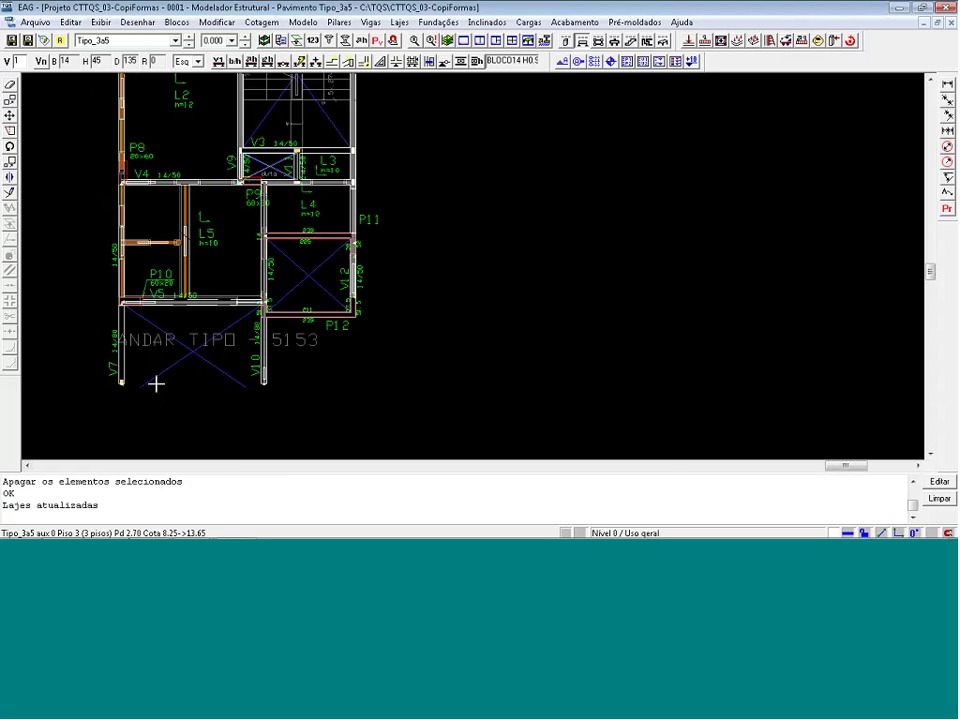
Try to shorten beam V7 by moving its lower end up to column P10
scroll(121, 366, up, 4)
click(124, 365)
scroll(119, 293, up, 1)
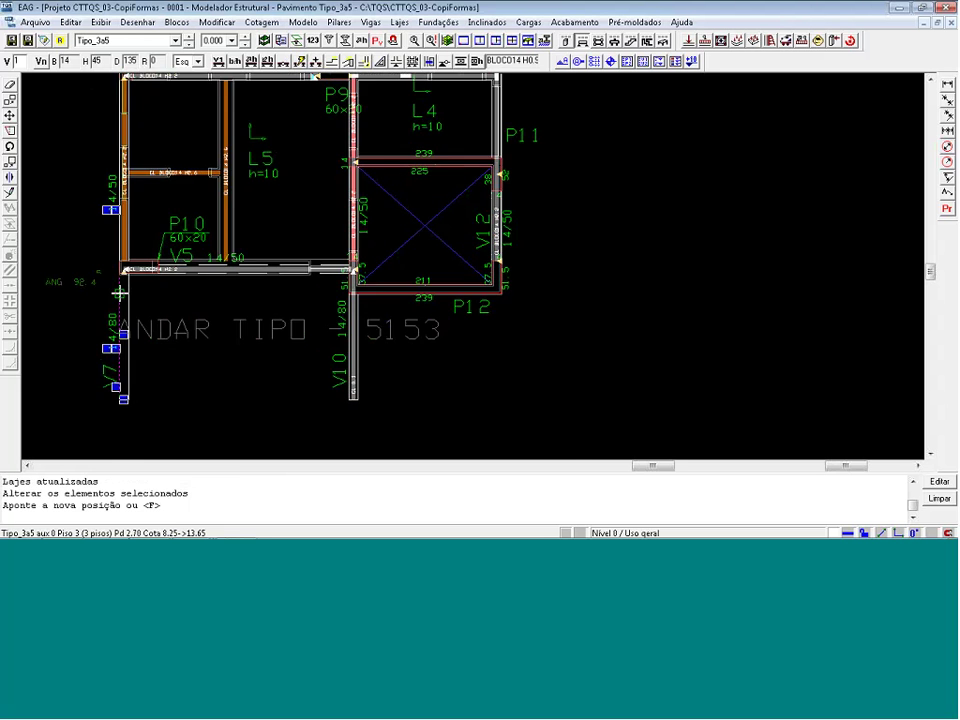
scroll(119, 293, up, 5)
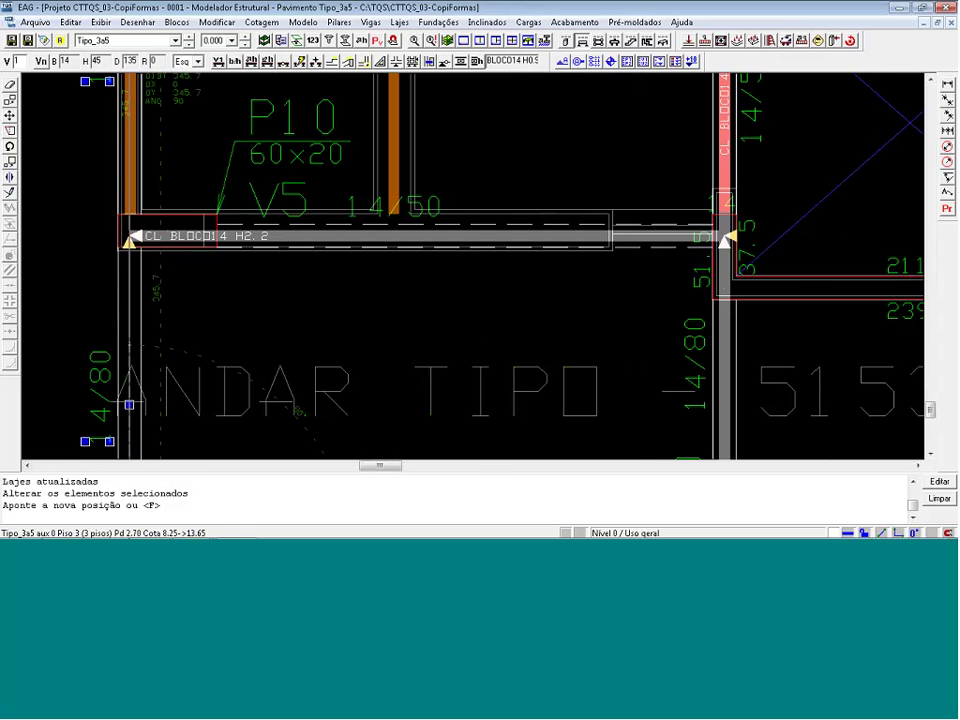
scroll(122, 244, up, 3)
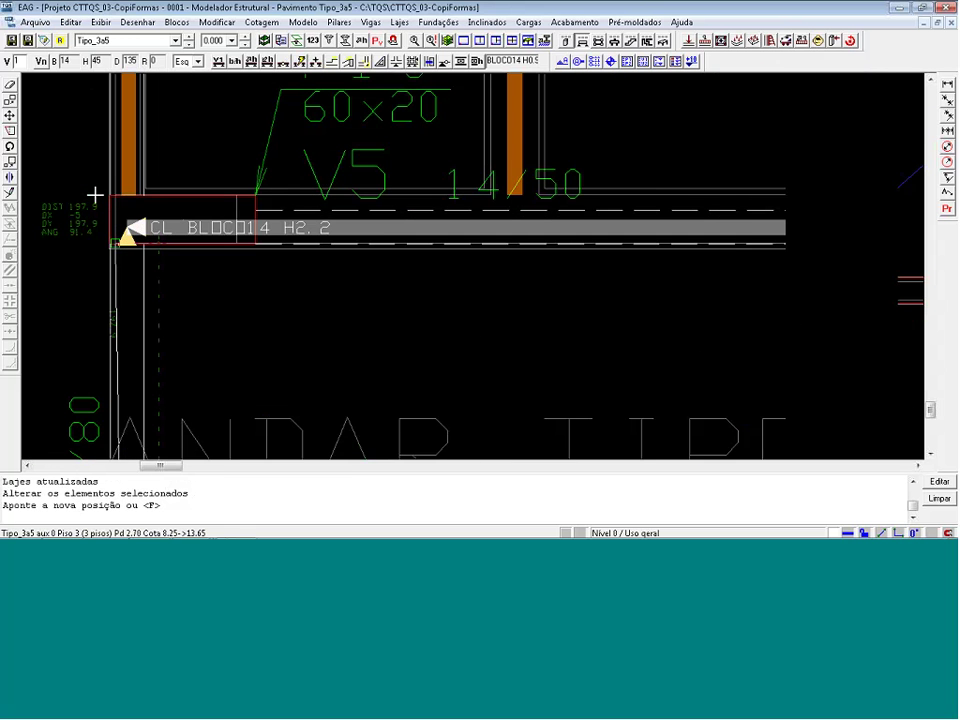
scroll(94, 193, up, 4)
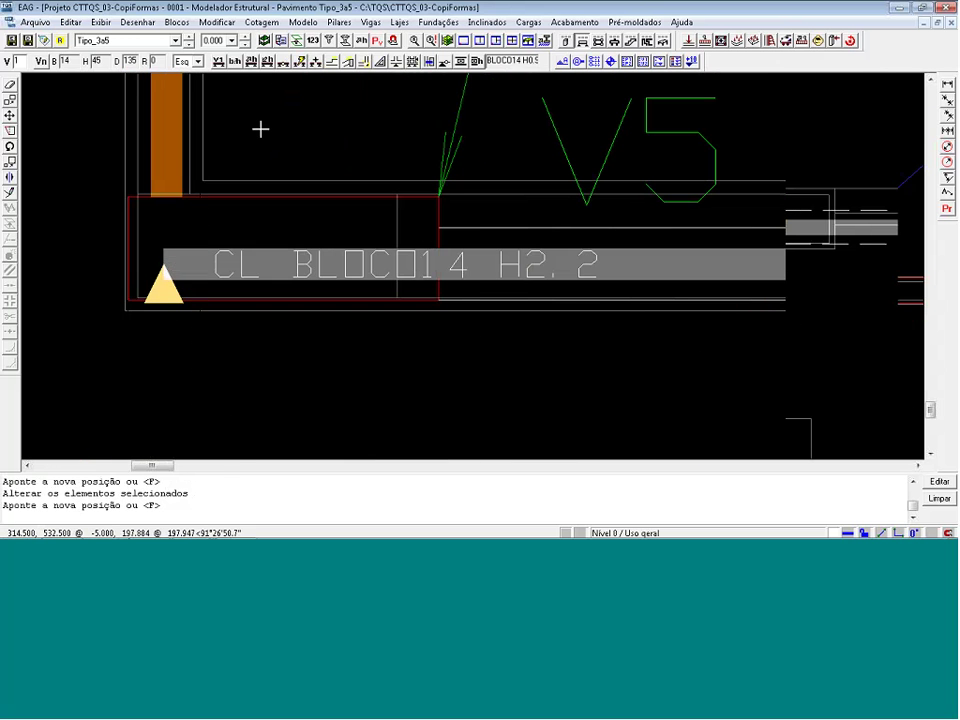
click(260, 128)
key(ctrl+z)
Shorten beam V7 by moving its lower end vertically up to column P10, removing the balcony segment
scroll(204, 357, down, 3)
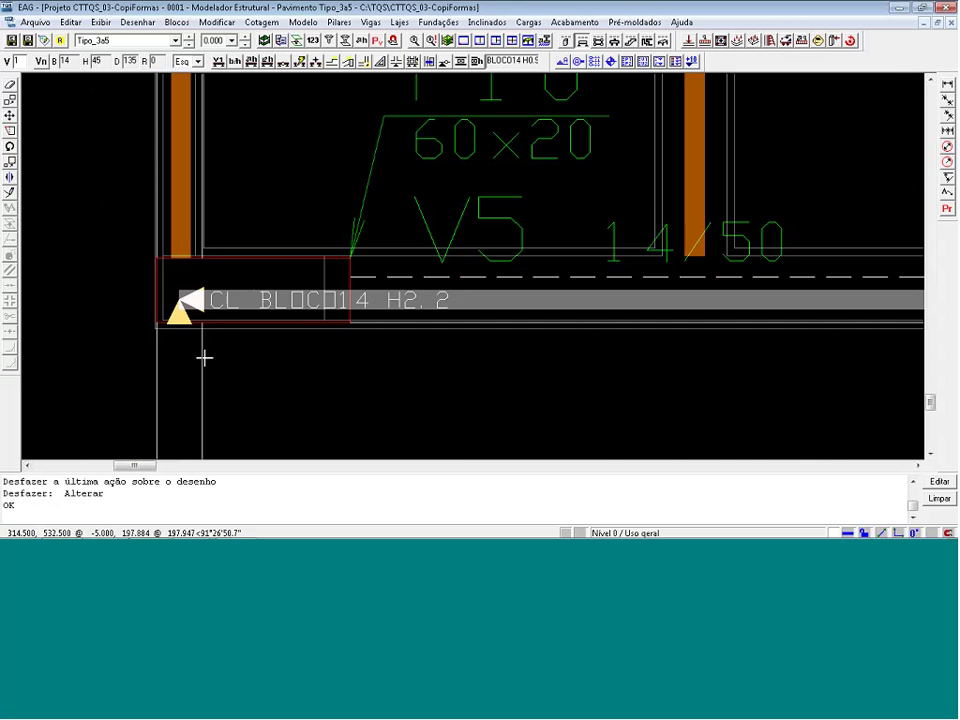
scroll(204, 357, down, 4)
double_click(189, 373)
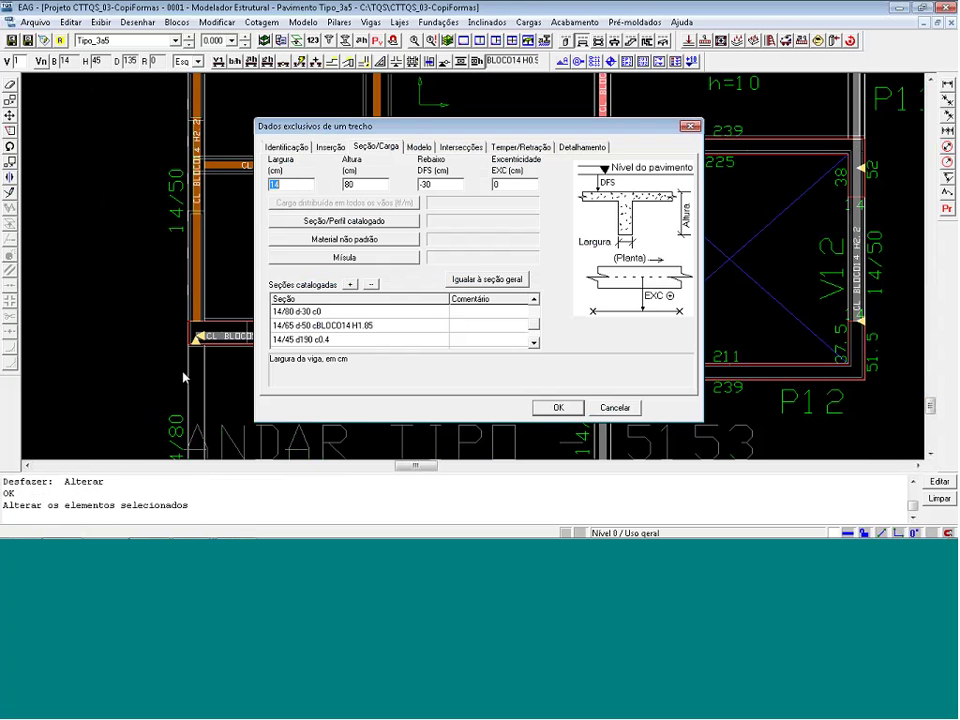
key(Return)
scroll(336, 386, down, 2)
scroll(281, 452, up, 4)
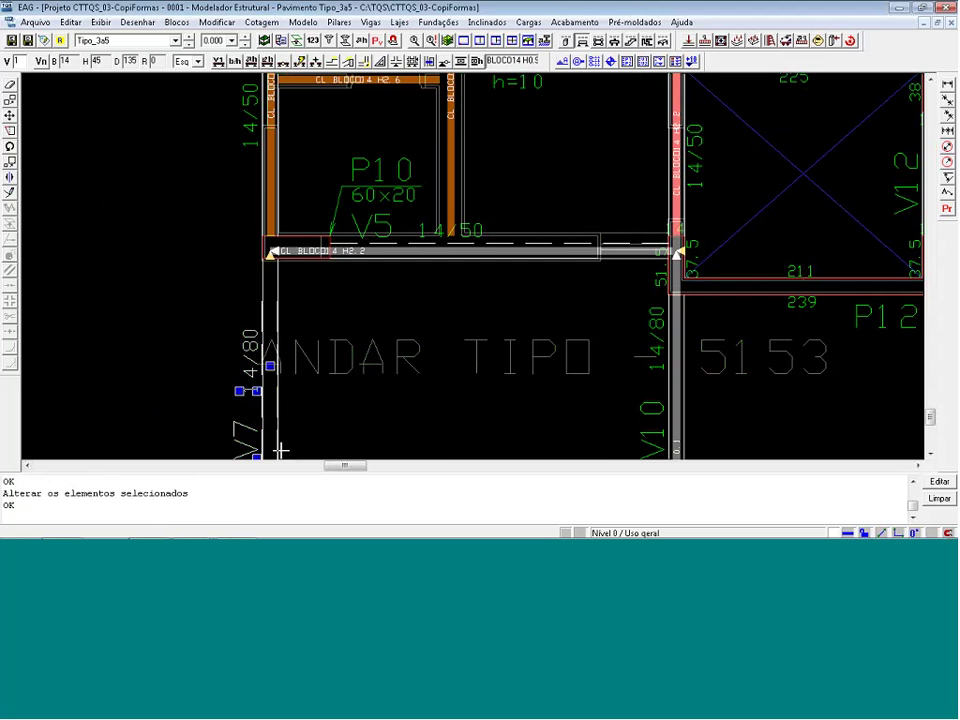
click(281, 452)
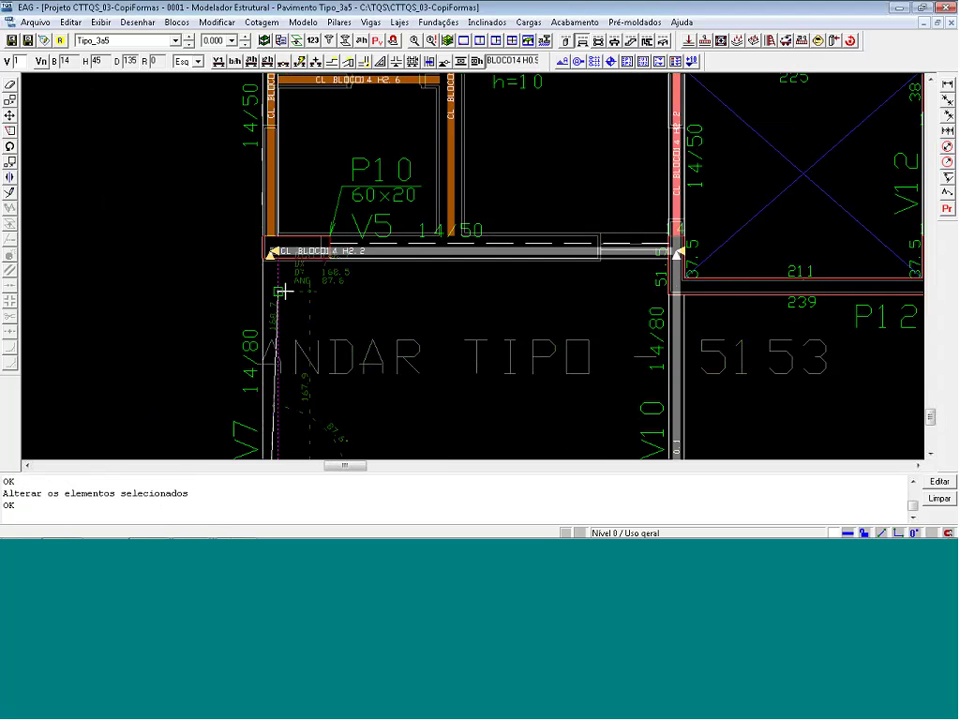
click(256, 245)
scroll(433, 392, down, 2)
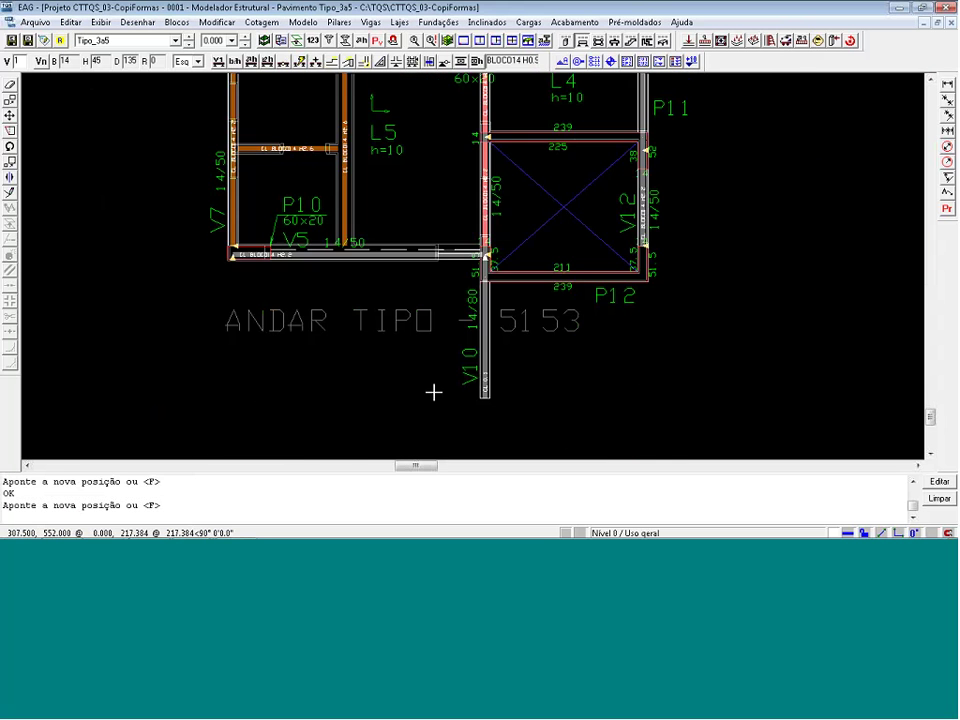
Shorten beam V10 by moving its lower end up to the junction with beam V5 at column P12
click(491, 390)
scroll(458, 260, up, 2)
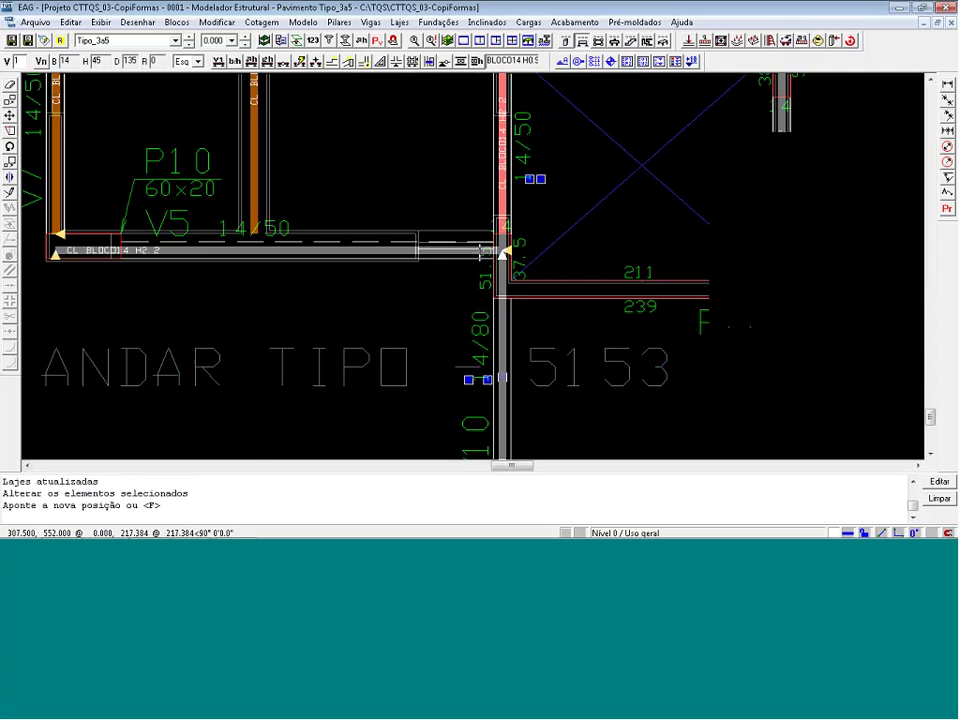
scroll(482, 250, up, 3)
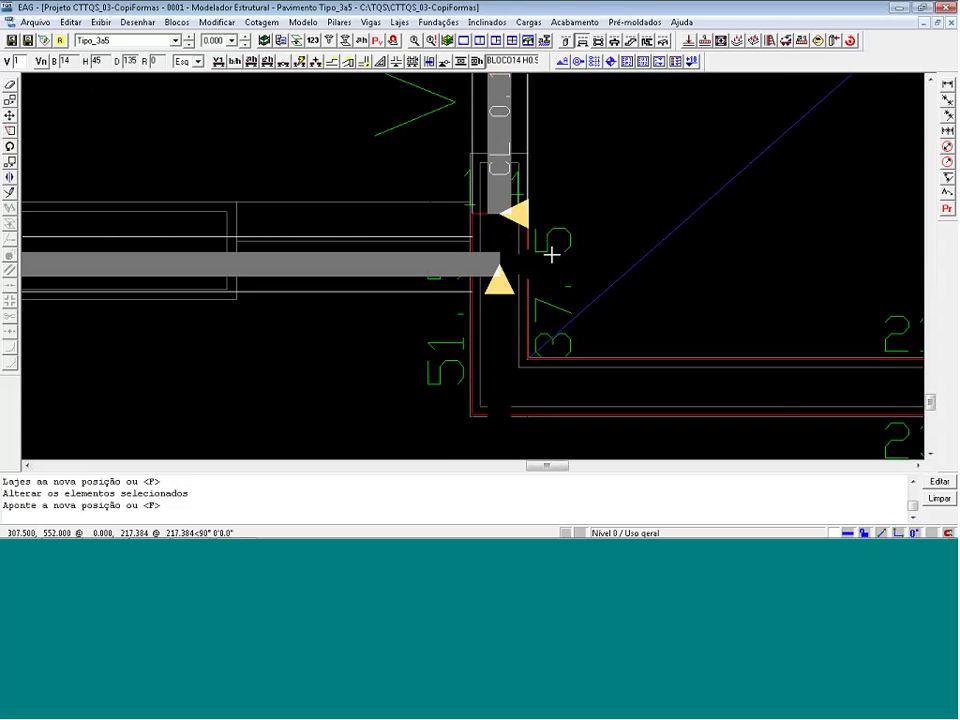
click(551, 253)
scroll(591, 261, down, 3)
scroll(208, 294, down, 1)
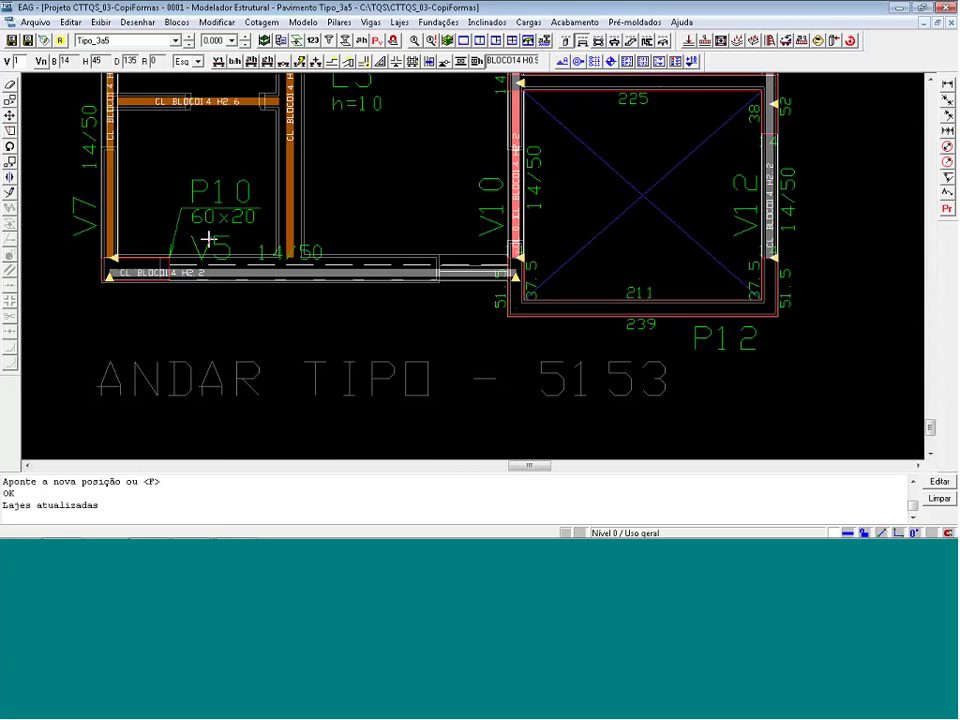
Set the width of beam V5 to 20 cm and move the beam into line with column P10
click(208, 285)
click(376, 146)
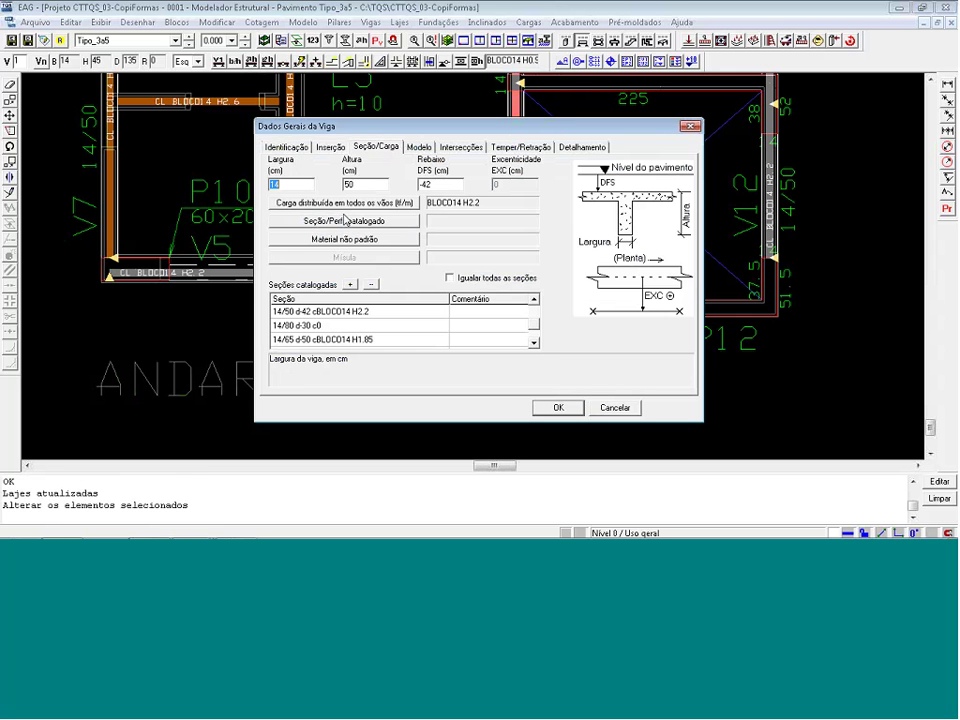
text(2)
key(Return)
scroll(156, 266, up, 3)
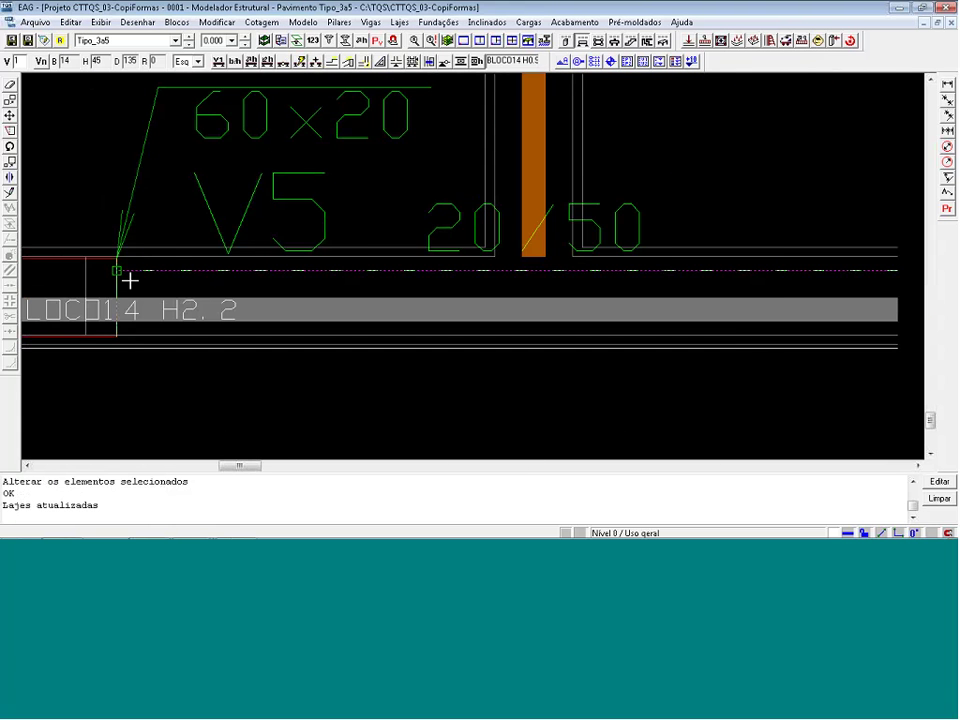
scroll(130, 280, down, 2)
scroll(350, 333, down, 4)
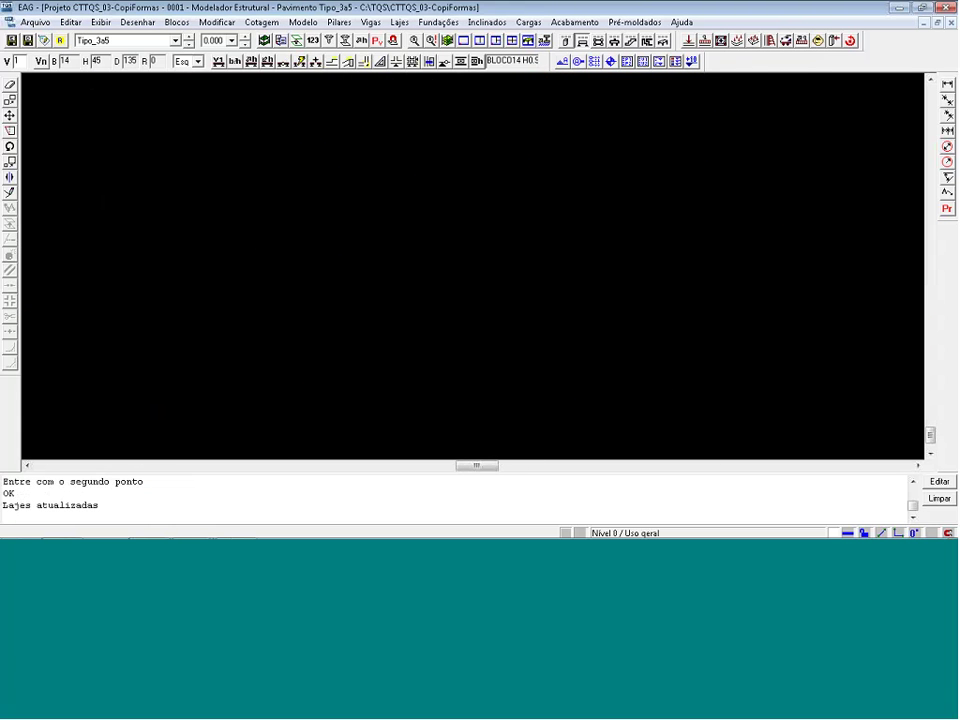
Renumber all the beams of the floor by number
click(313, 41)
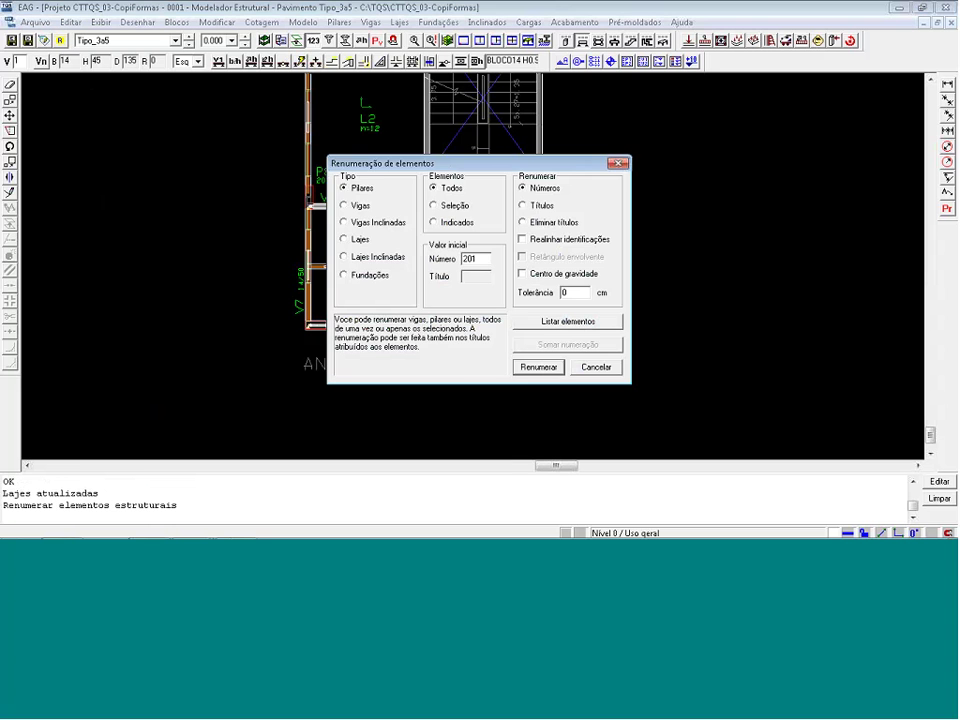
click(345, 205)
click(539, 367)
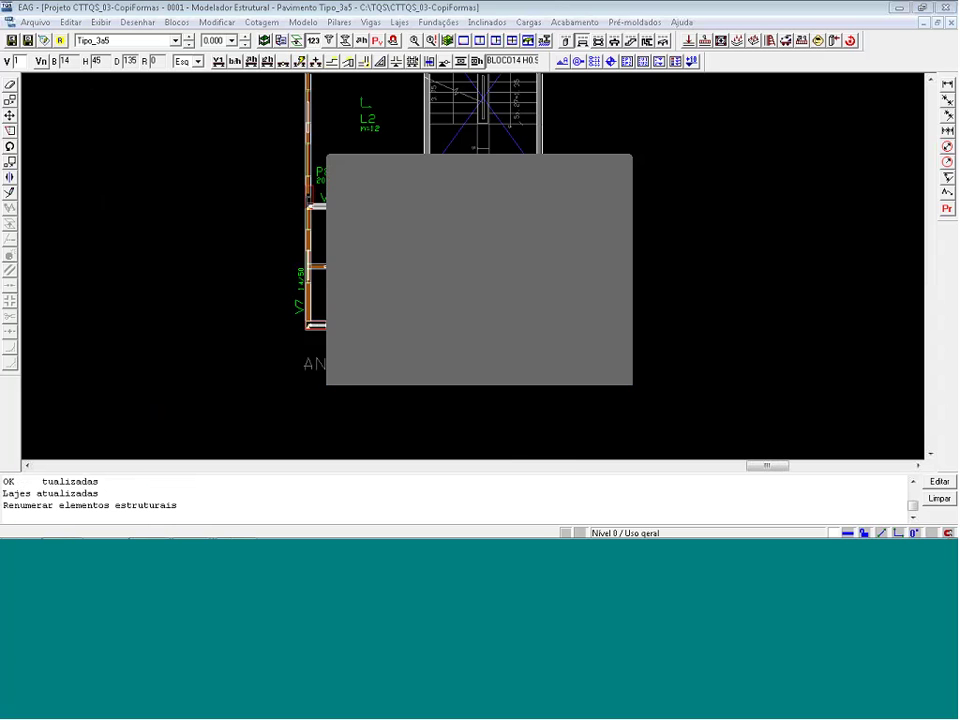
scroll(276, 371, down, 6)
scroll(276, 371, up, 3)
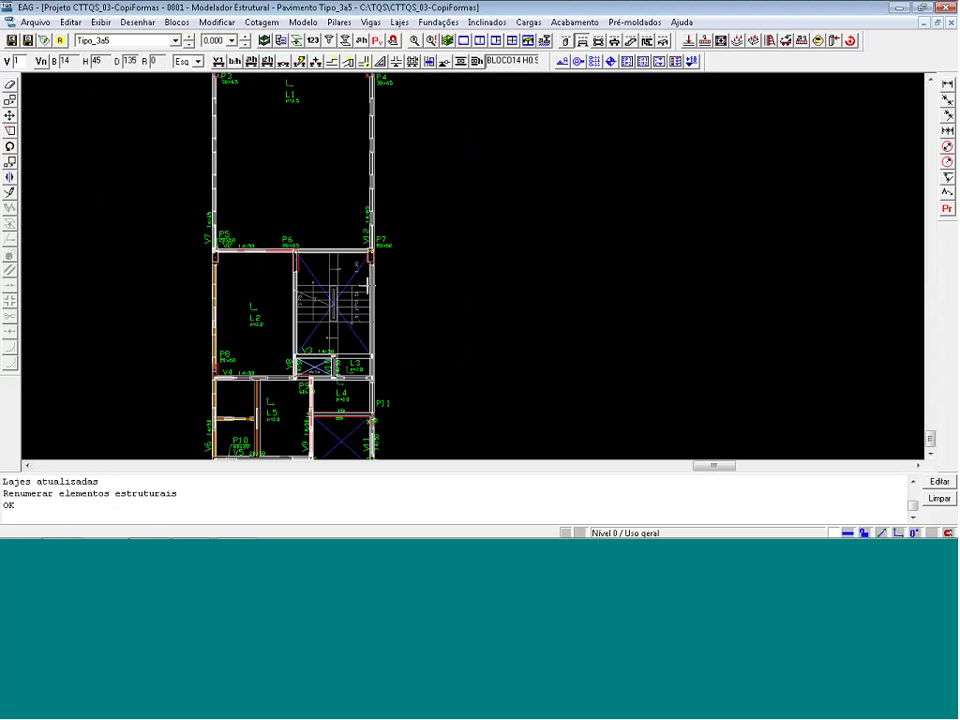
key(alt+Tab)
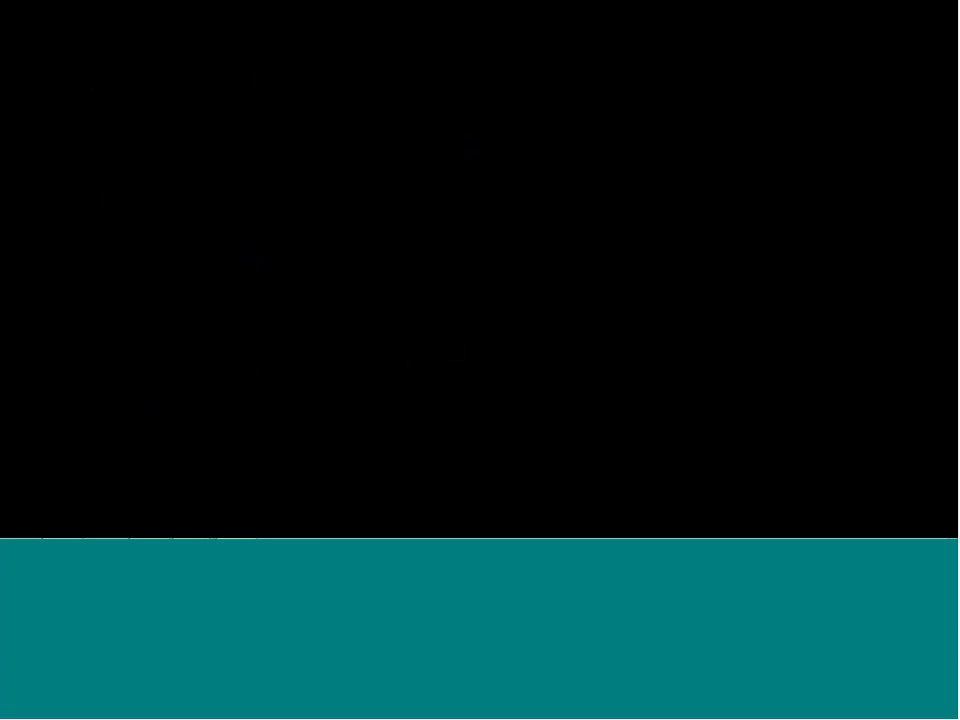
key(alt+Tab)
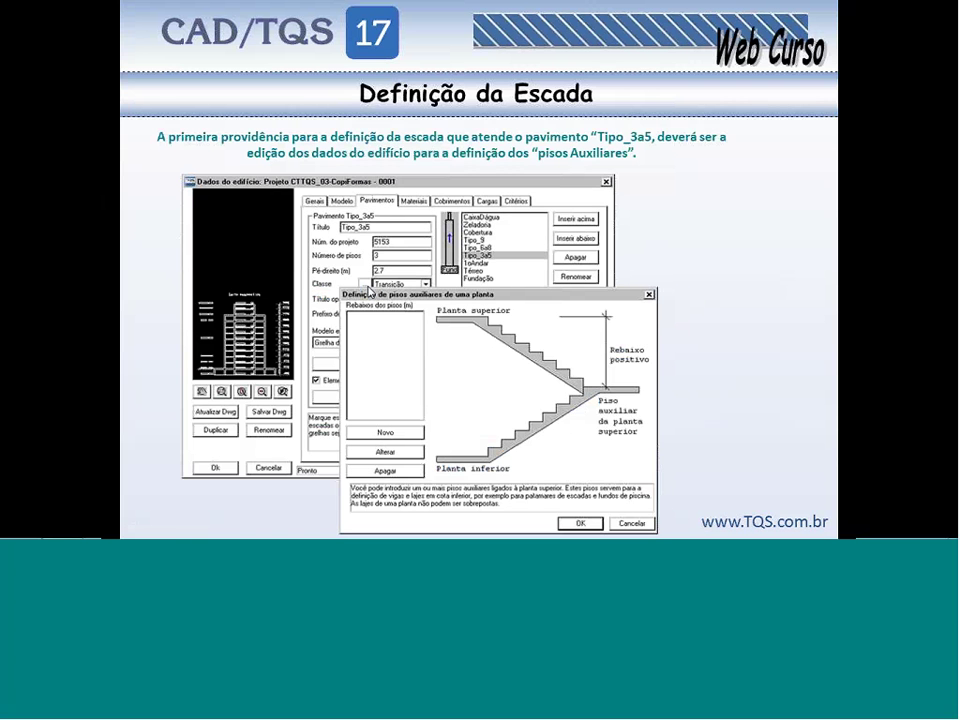
key(Right)
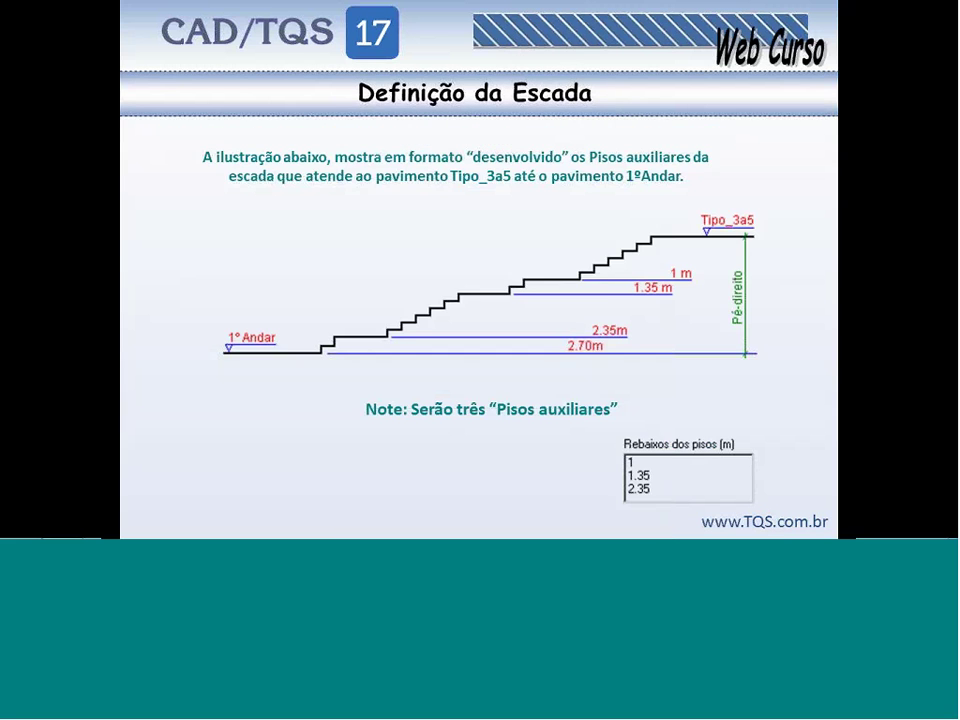
key(alt+Tab)
key(alt+Tab)
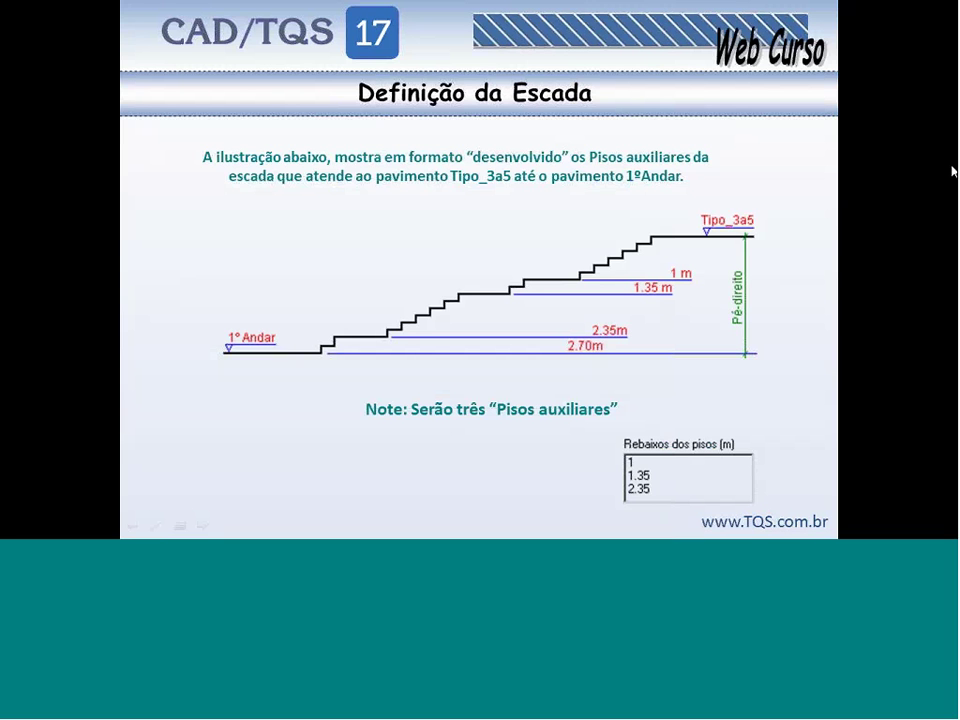
click(952, 275)
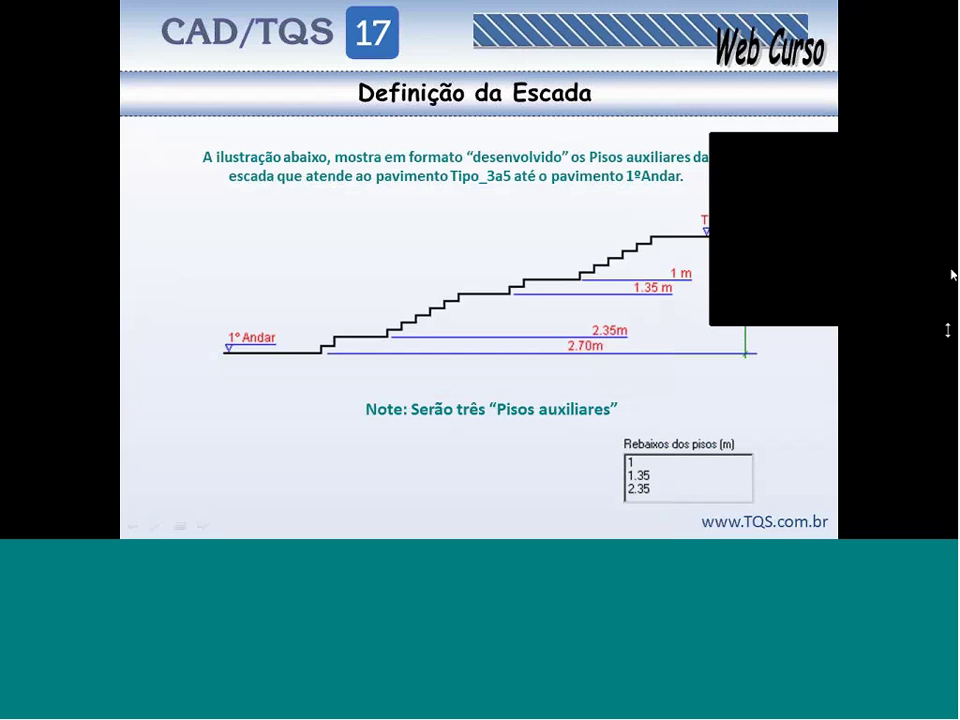
click(949, 338)
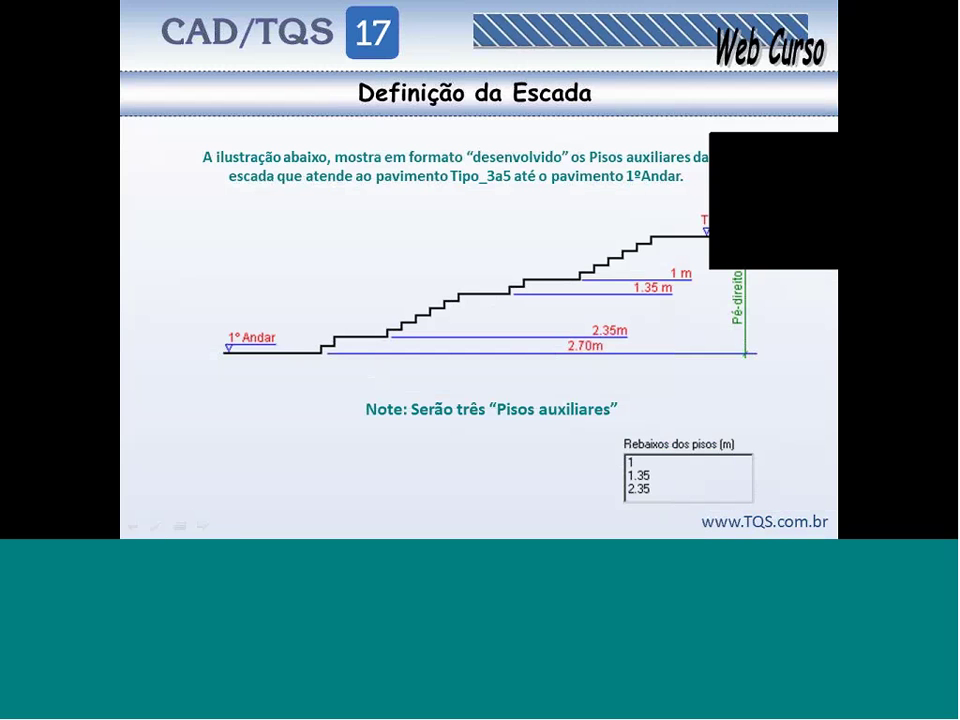
key(alt+Tab)
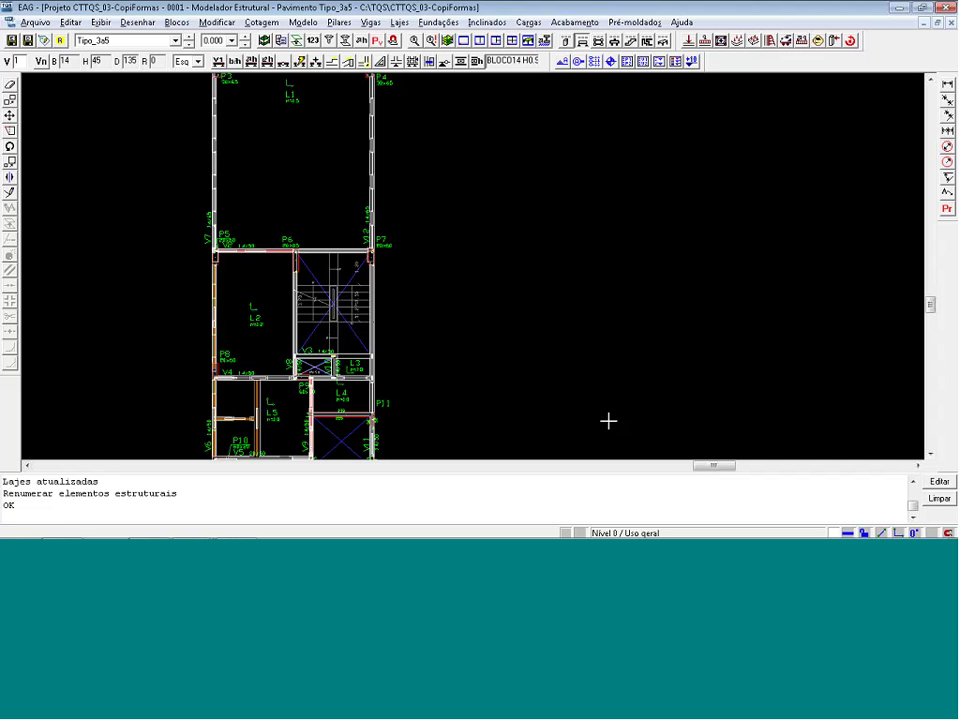
Return to the TQS manager, open the building data for the floors, and enable inclined elements and auxiliary floors for Tipo_3a5
click(900, 8)
click(477, 324)
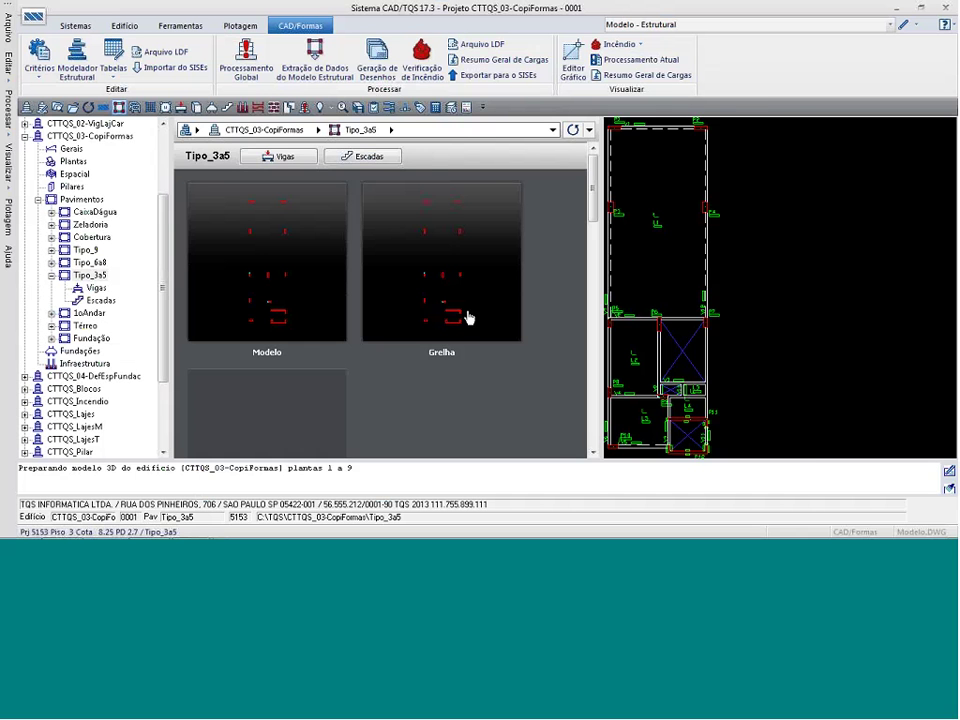
click(43, 108)
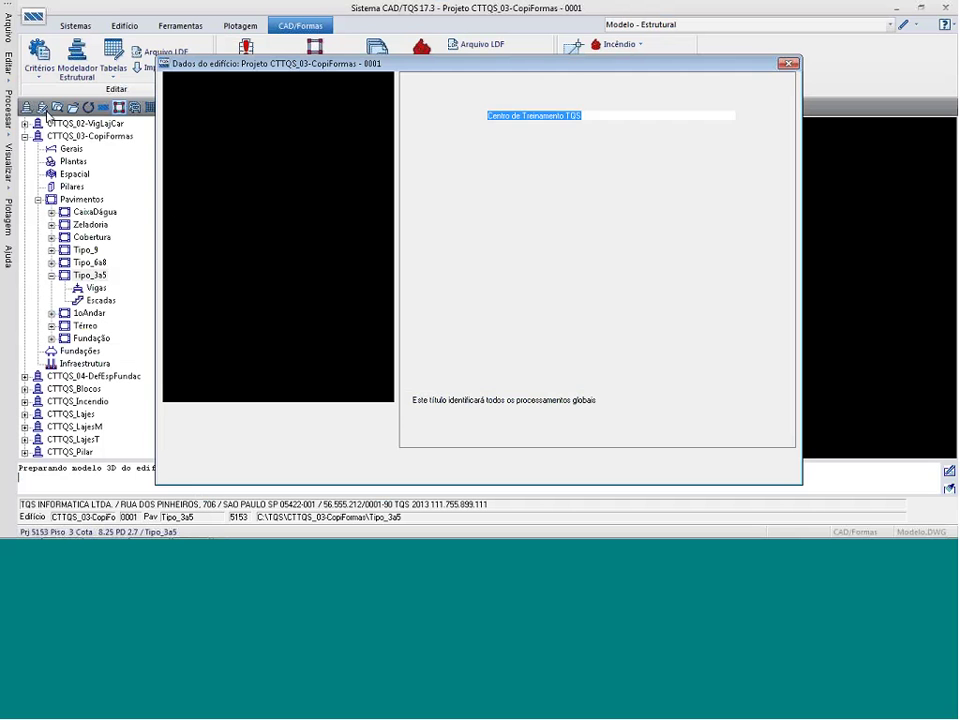
click(493, 86)
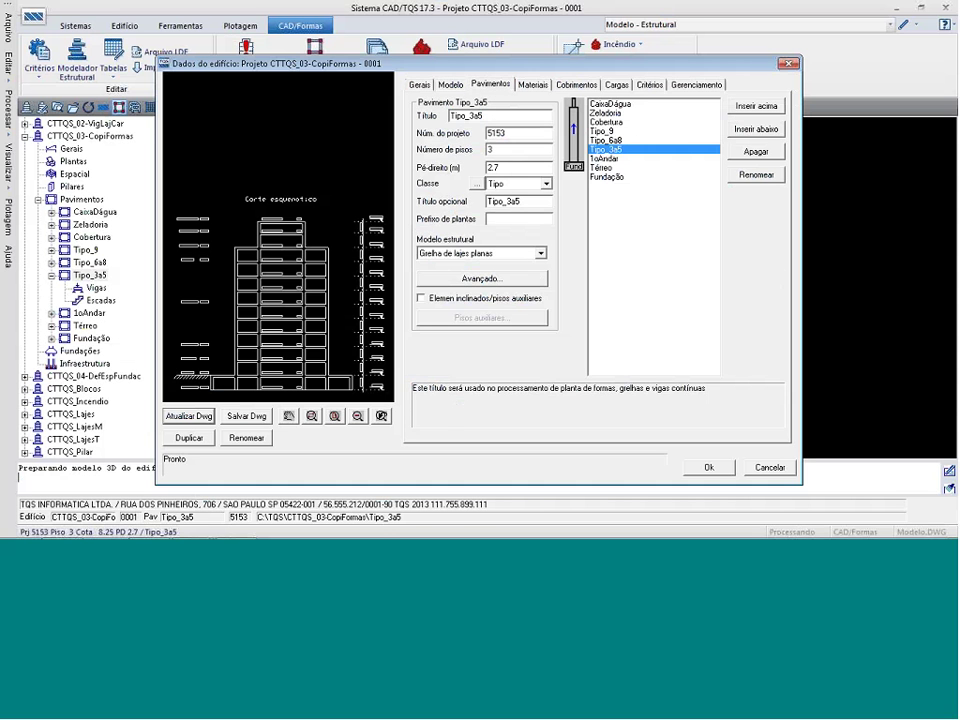
click(421, 299)
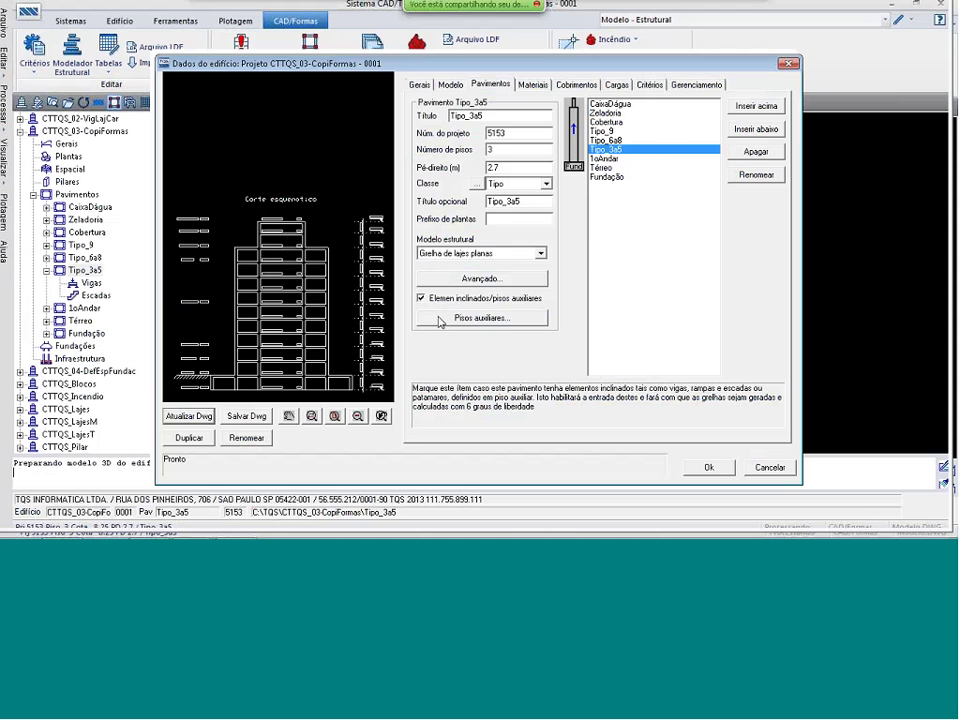
Define auxiliary floors for Tipo_3a5 with lowerings of 1, 1.35 and 2.35 m, and save the building data
click(440, 319)
click(366, 295)
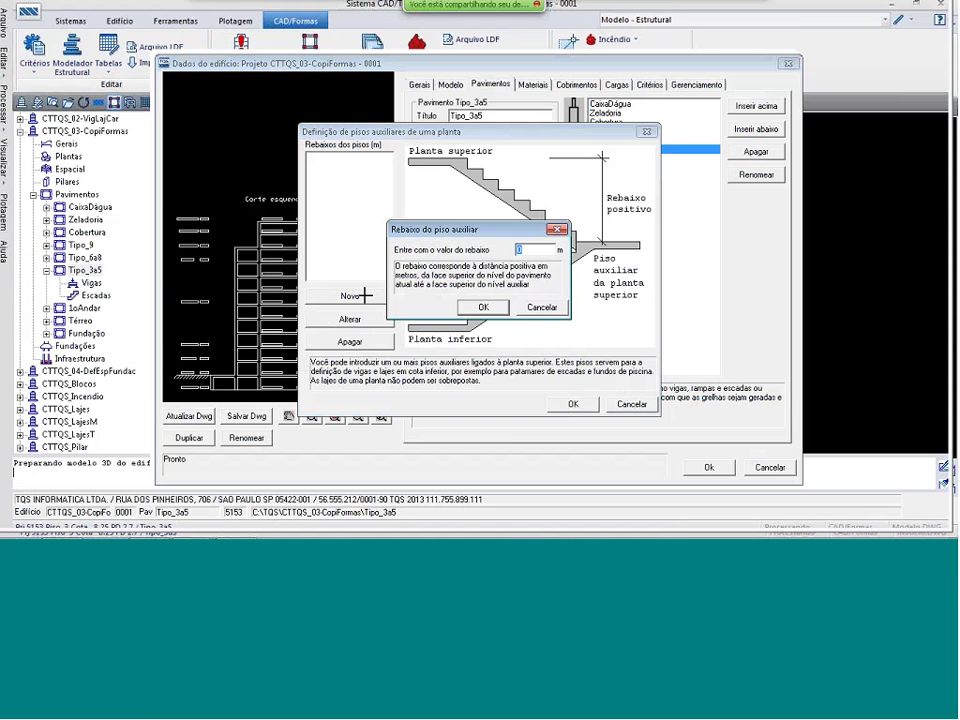
key(Return)
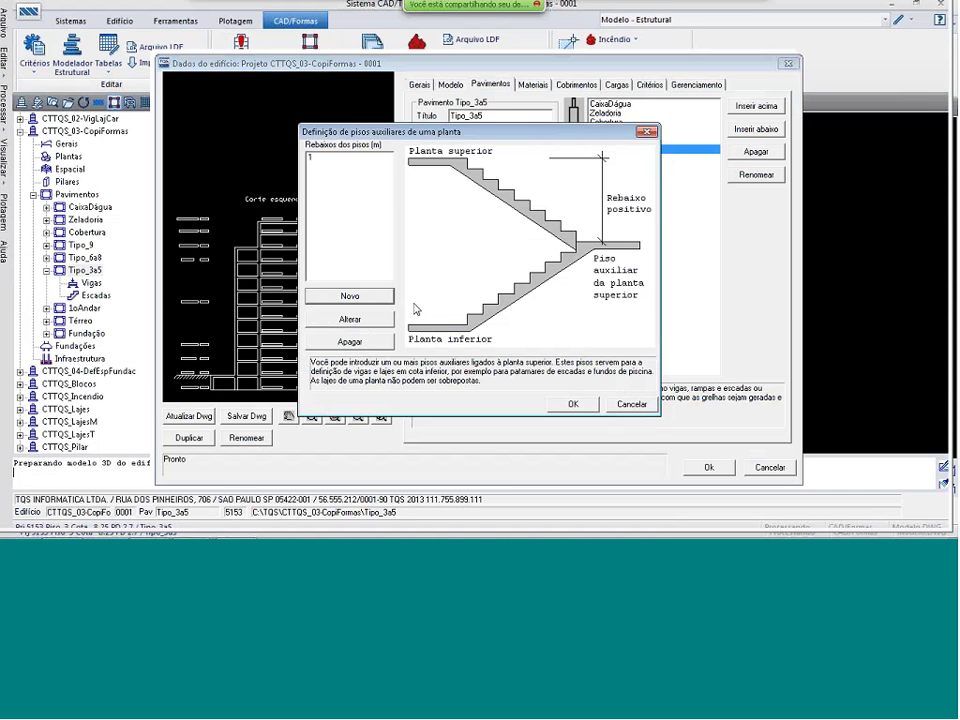
click(372, 292)
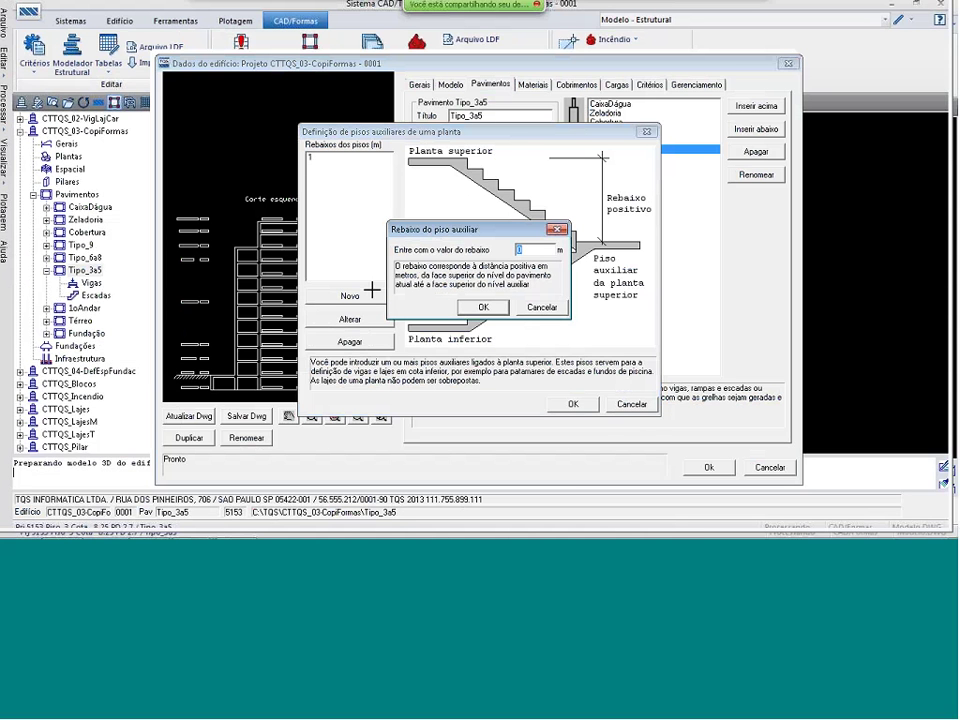
text(1.35)
key(Return)
click(370, 295)
text(2.35)
click(484, 308)
click(573, 404)
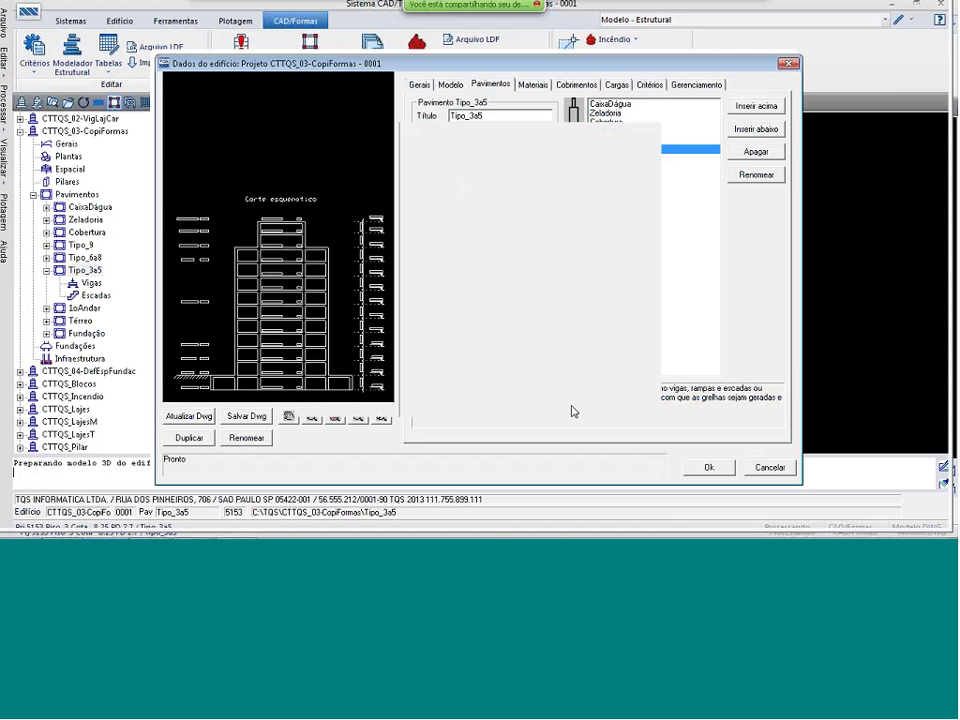
click(707, 467)
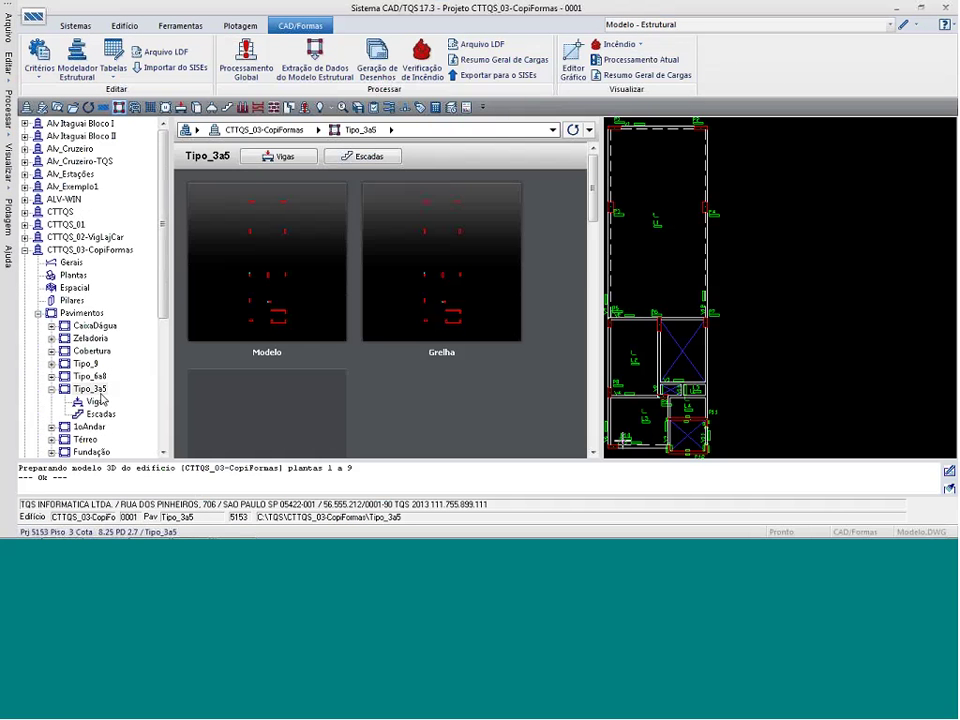
Open the Tipo_3a5 floor in the structural modeler and check its auxiliary floor levels at the stair opening
click(97, 391)
double_click(780, 257)
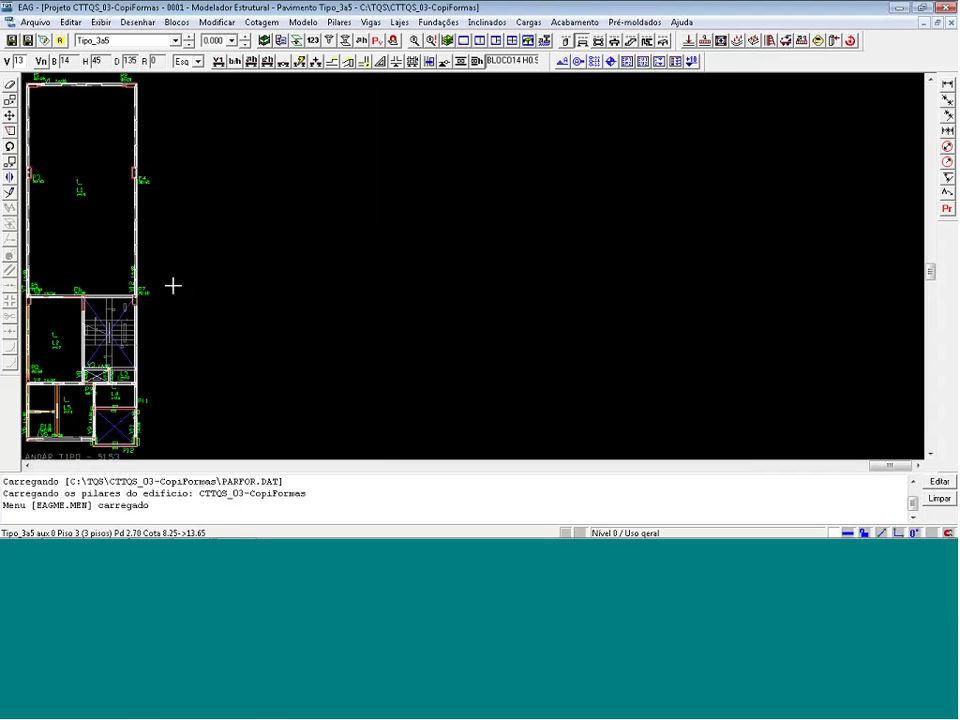
click(148, 300)
click(58, 384)
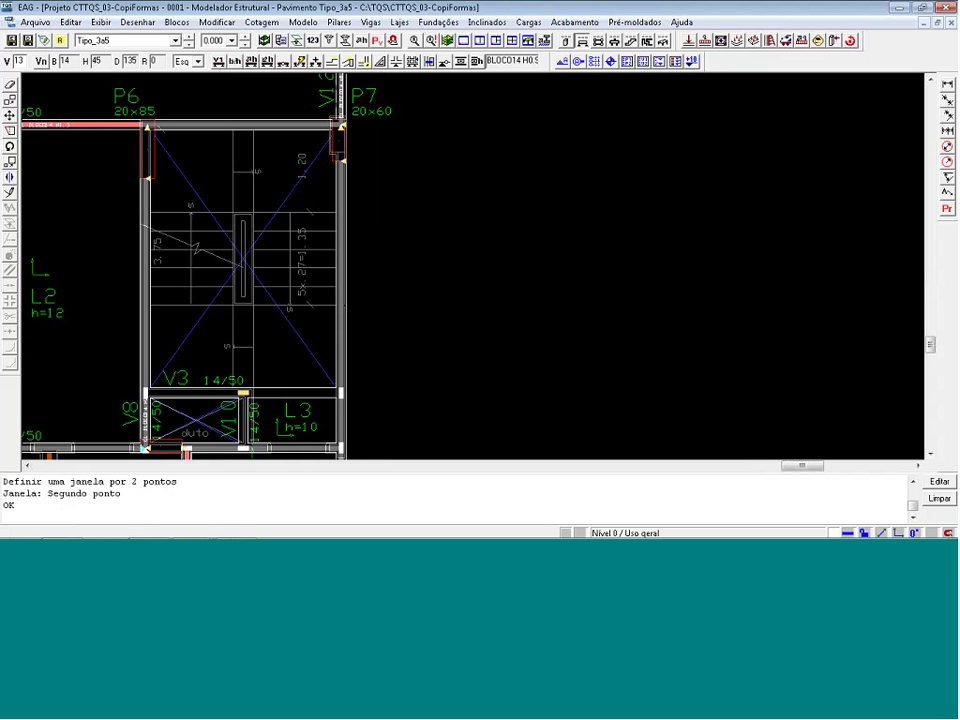
click(230, 41)
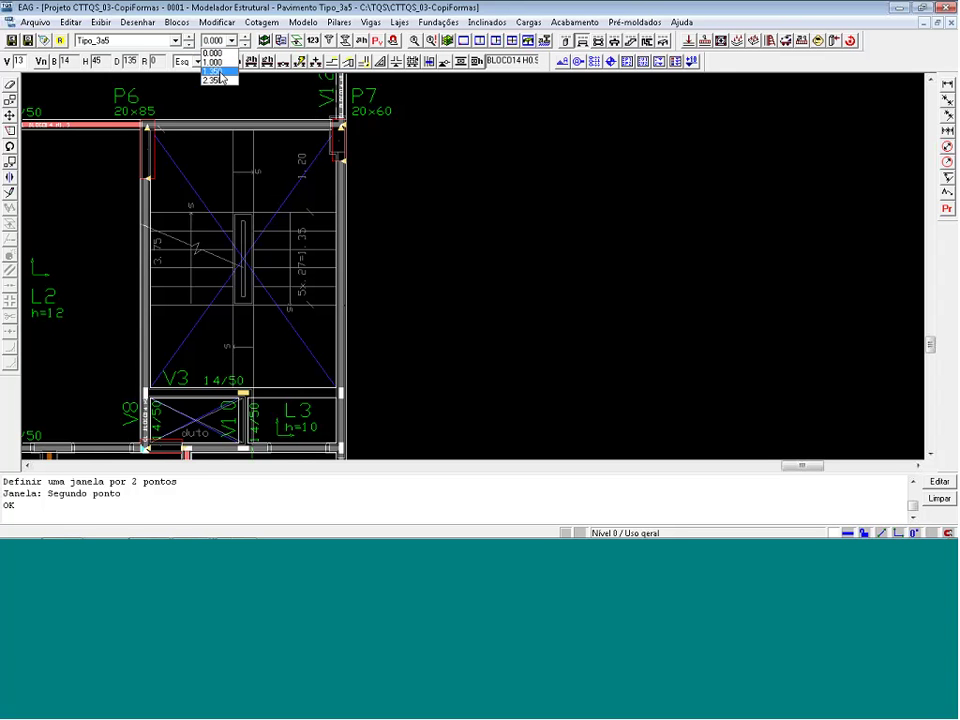
click(220, 73)
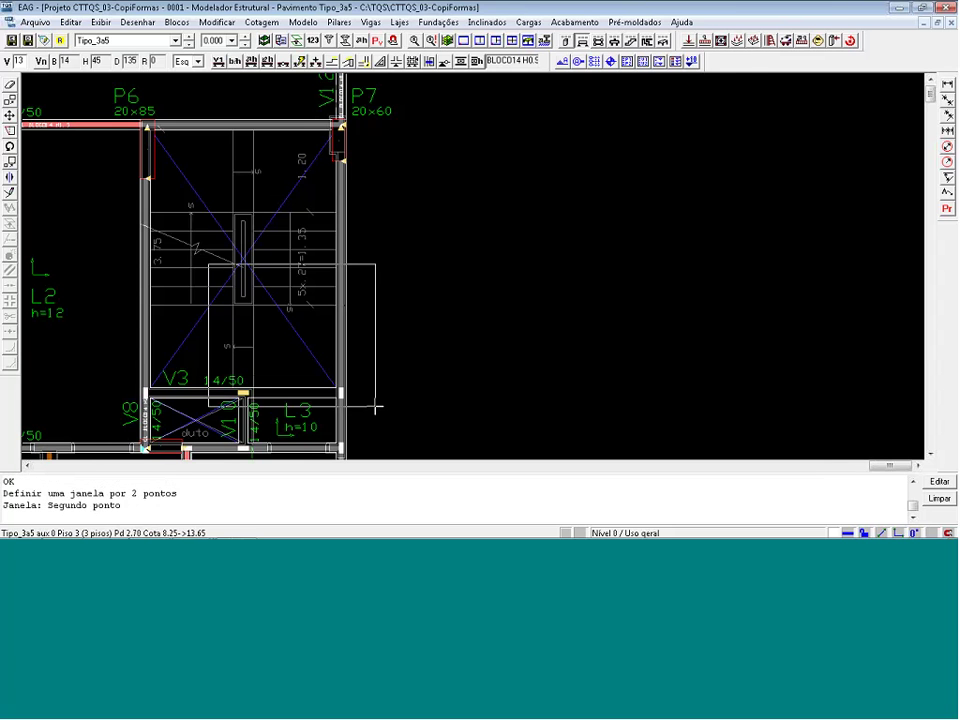
Close the stair landing beside beam V3 with a free slab edge, up to the step line and 120 cm across to the side beam
scroll(316, 376, up, 3)
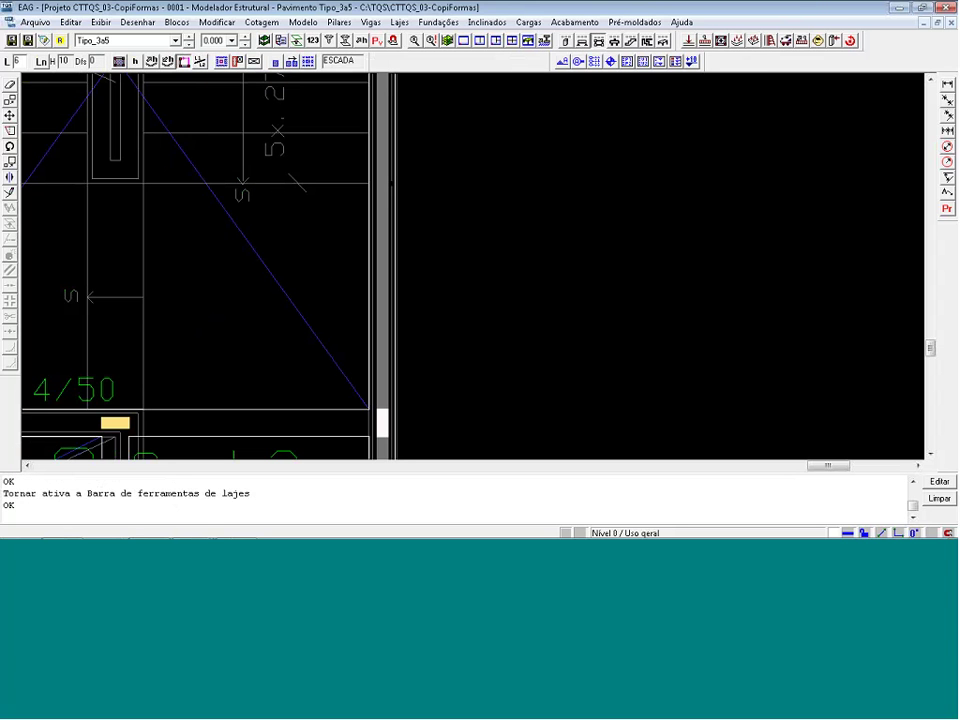
click(184, 62)
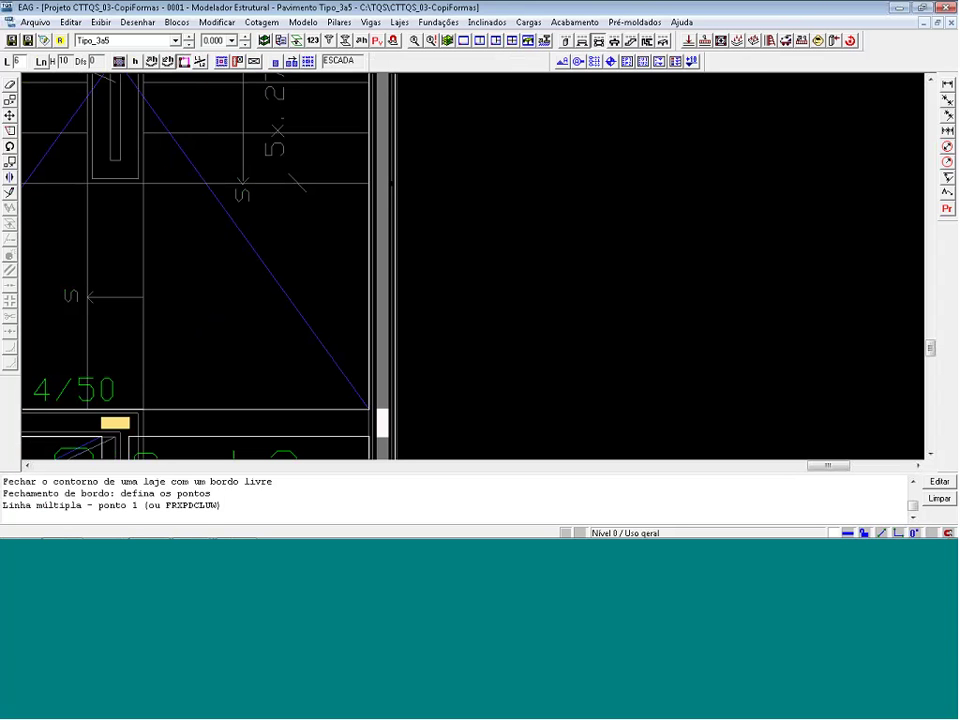
click(161, 396)
click(145, 185)
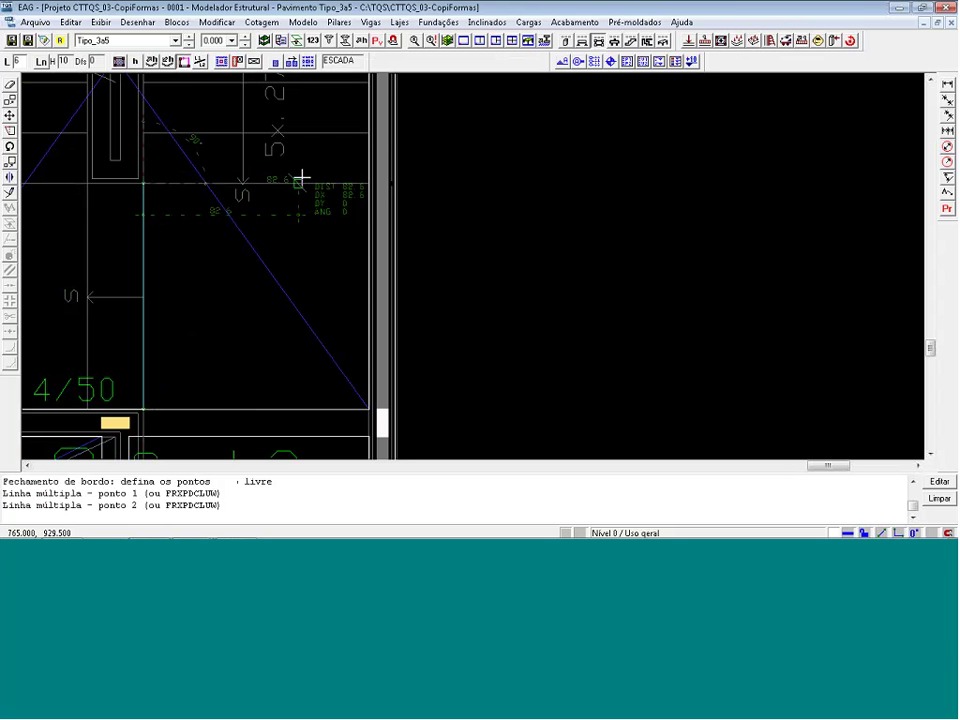
key(F8)
click(326, 159)
click(407, 214)
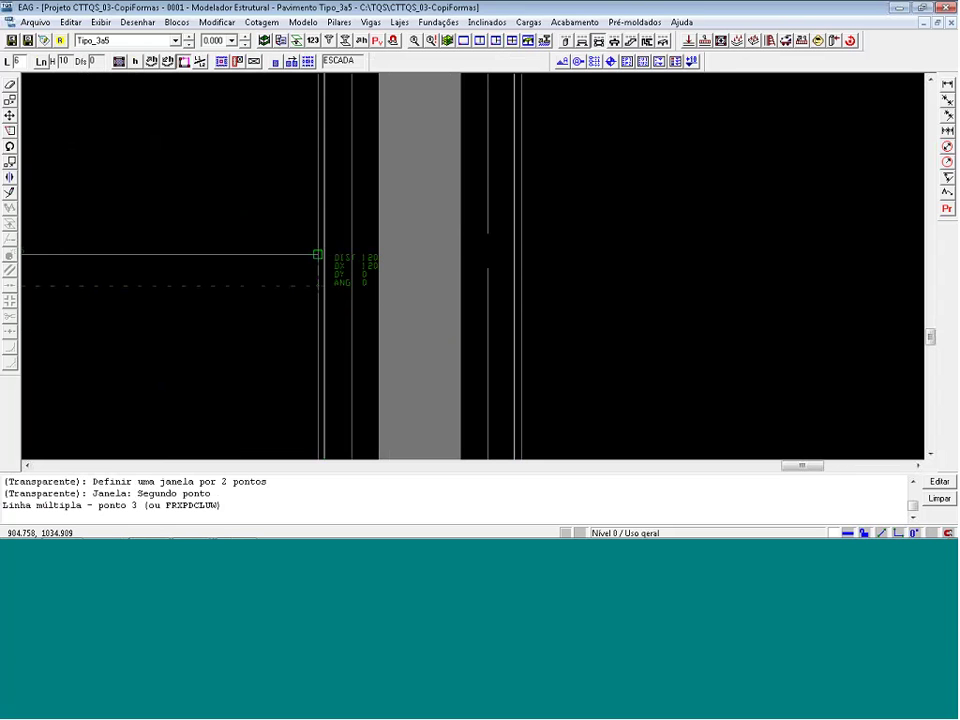
click(333, 258)
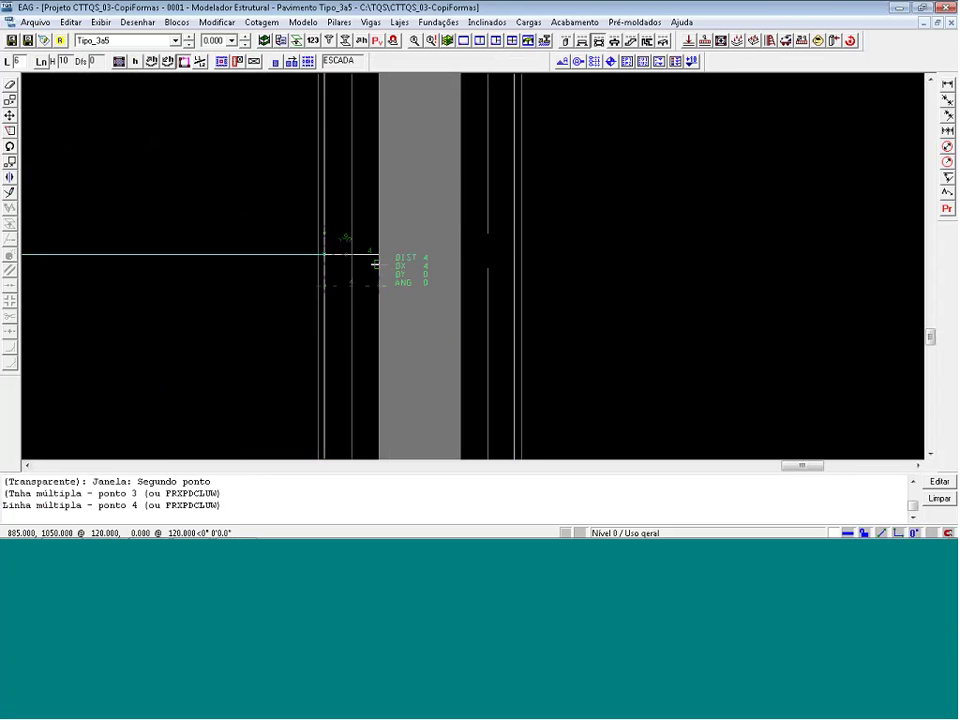
key(Return)
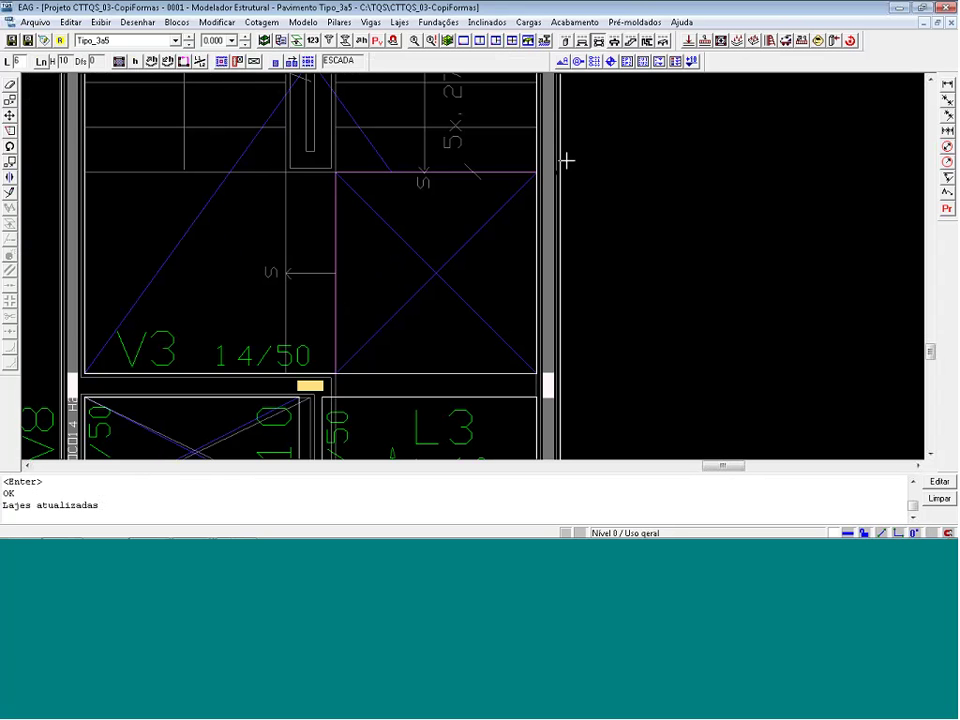
Insert a stair landing 12 cm thick with the ESCADA load in the closed area above slab L3
click(630, 41)
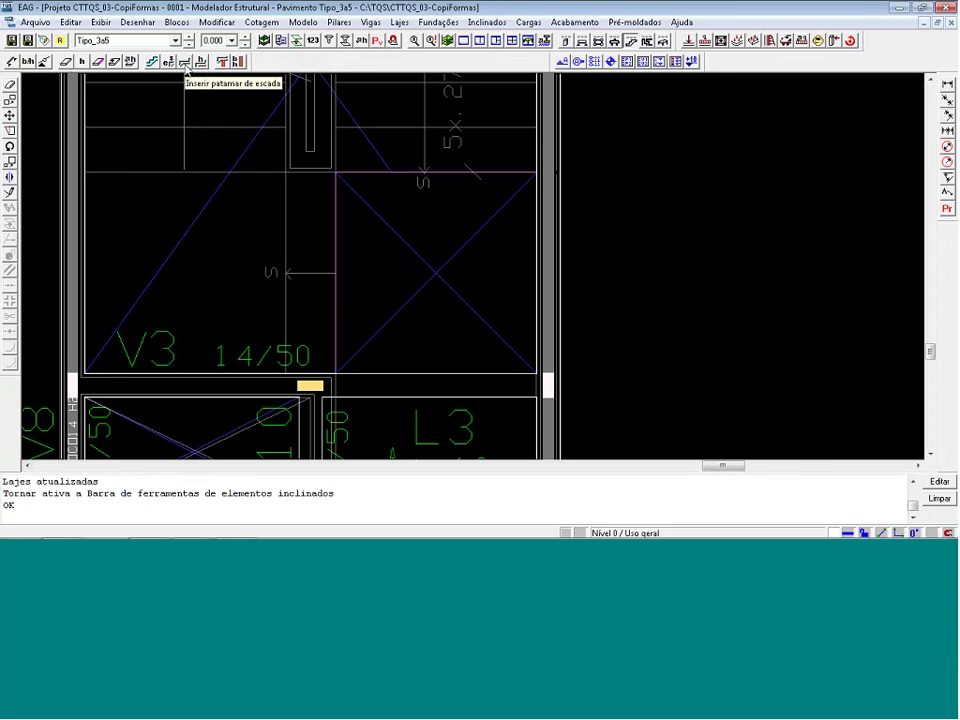
click(200, 63)
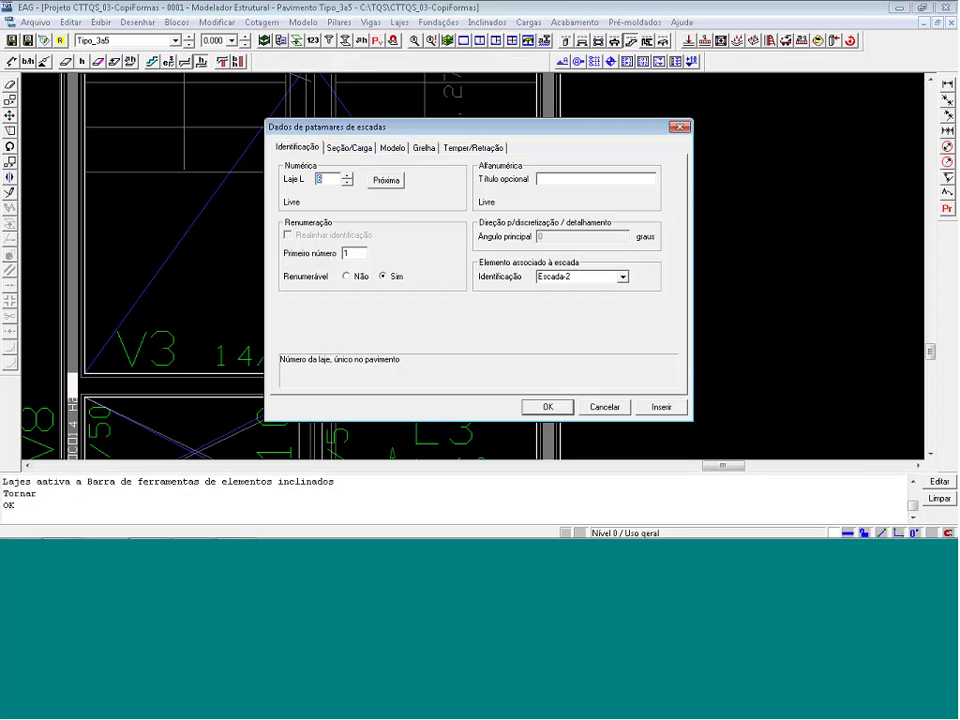
click(358, 150)
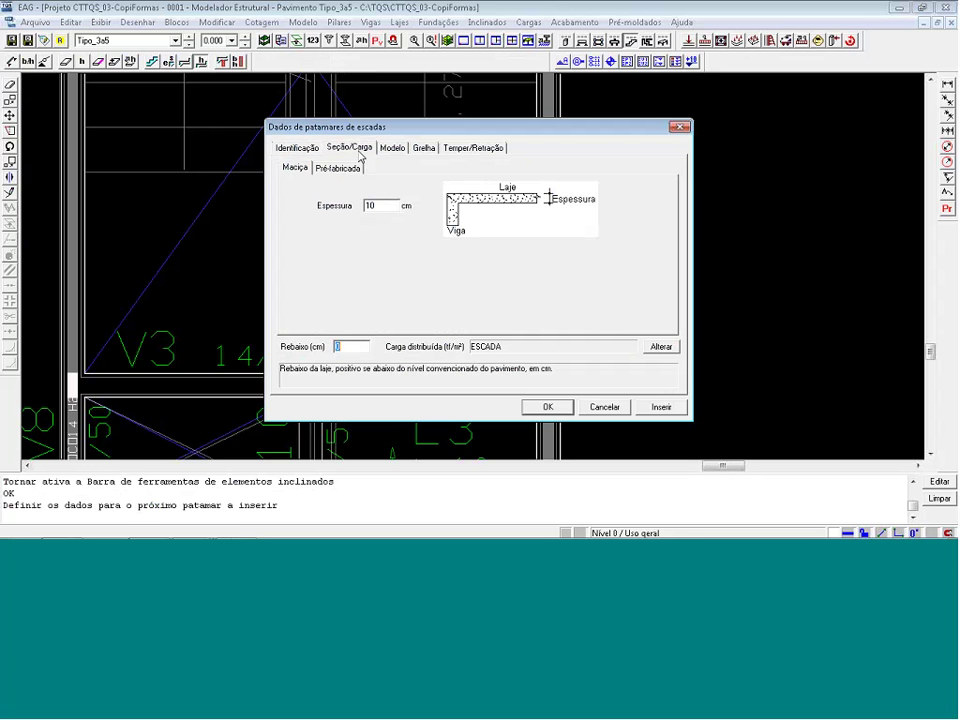
click(380, 205)
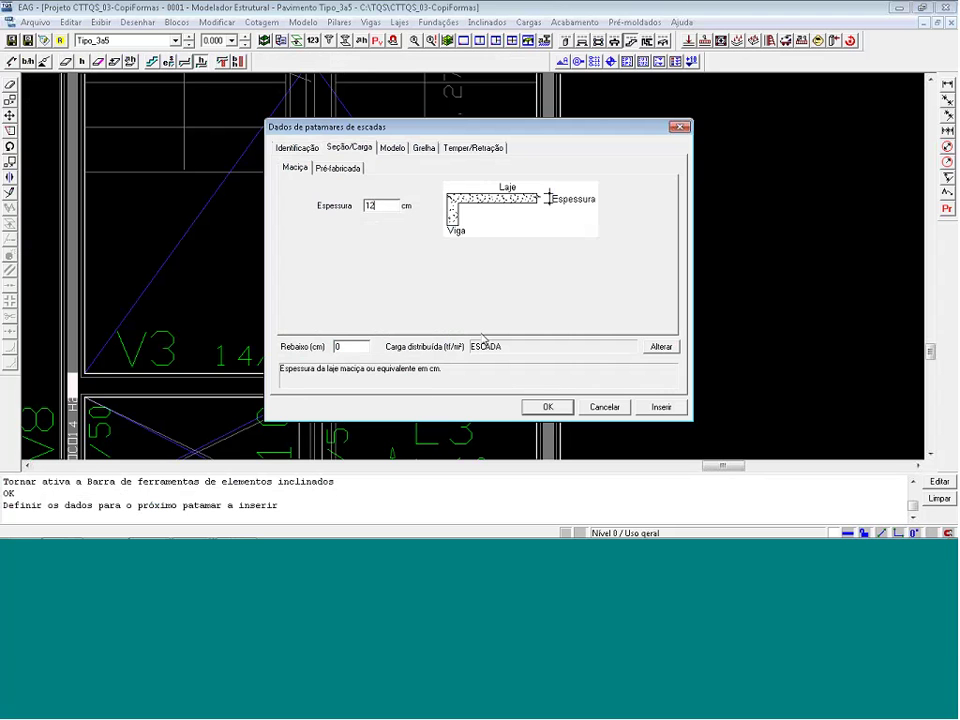
click(658, 410)
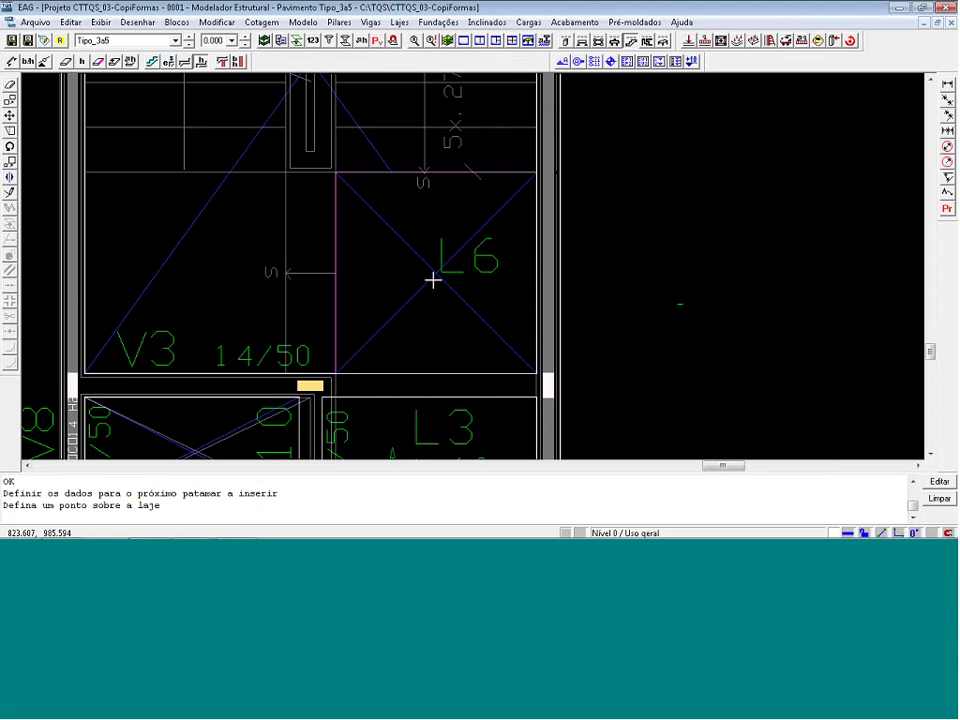
click(330, 251)
Switch to the 1.000 auxiliary floor and set the lowering for the next beam to 0 cm
scroll(353, 338, down, 12)
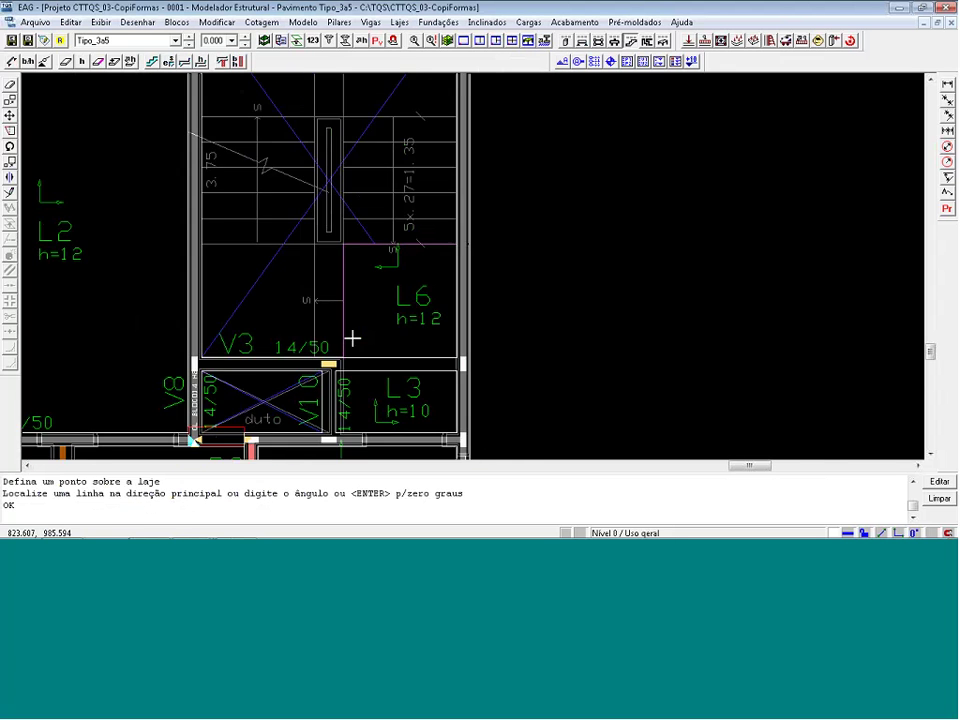
scroll(379, 139, up, 5)
scroll(379, 139, up, 1)
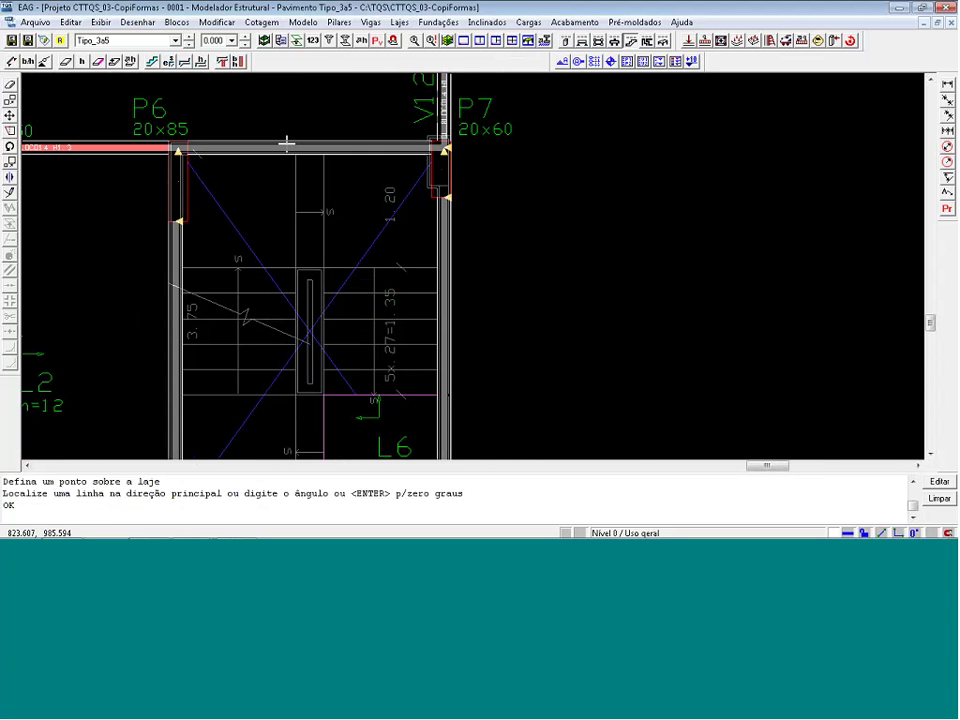
click(245, 44)
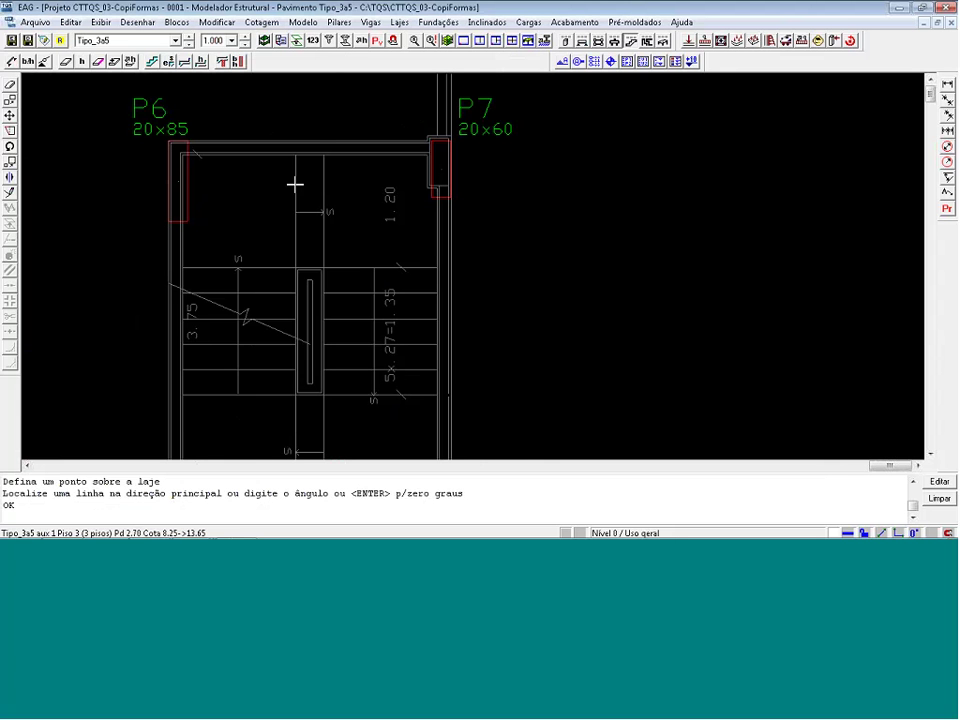
click(583, 42)
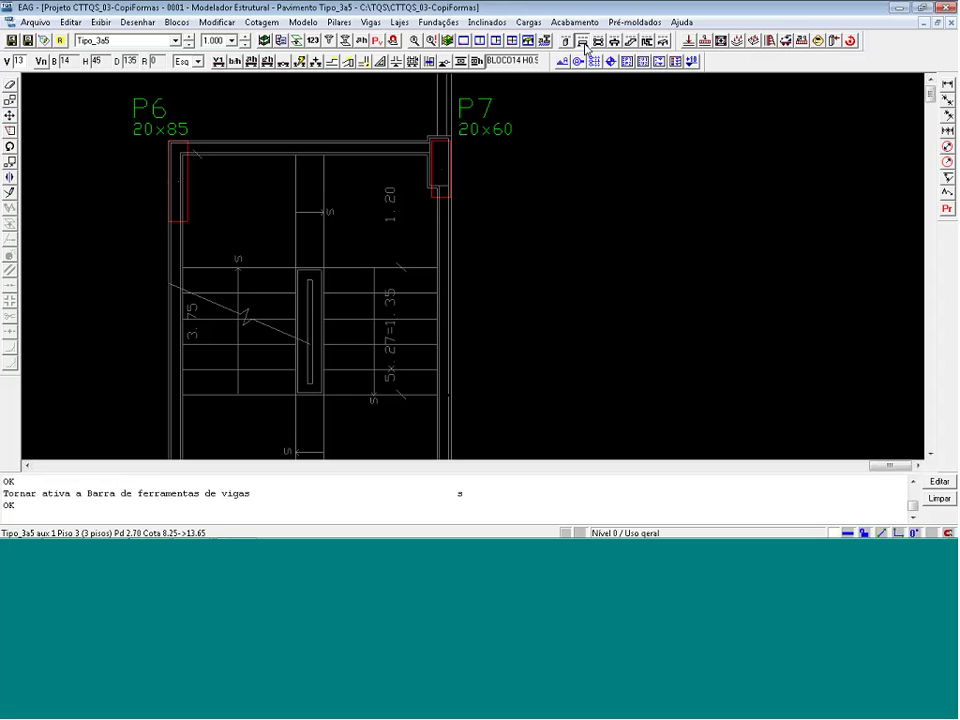
click(250, 61)
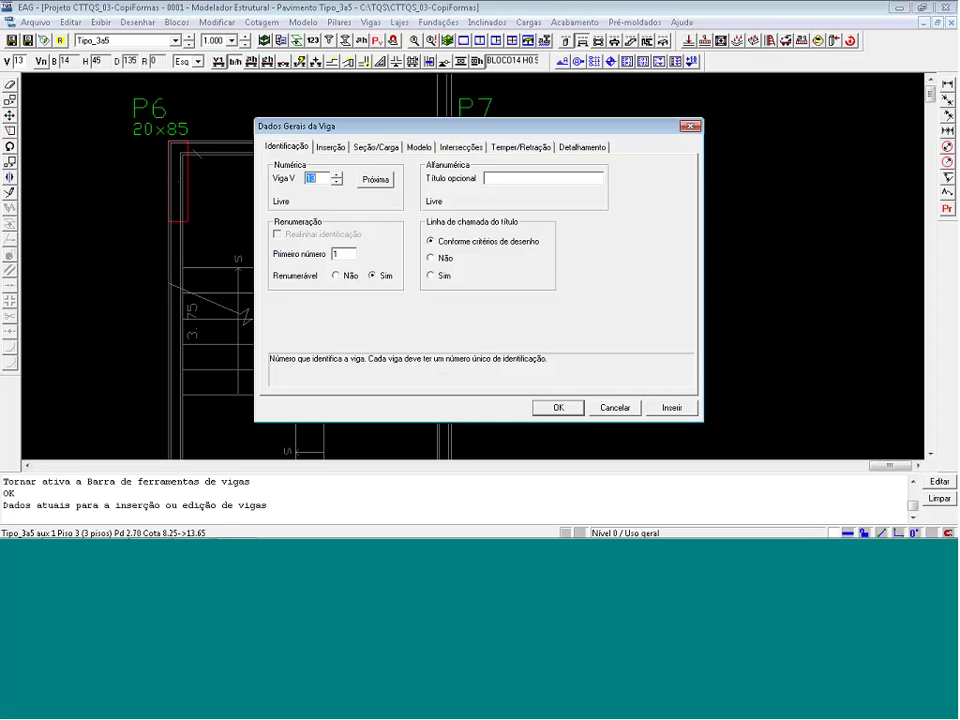
click(368, 148)
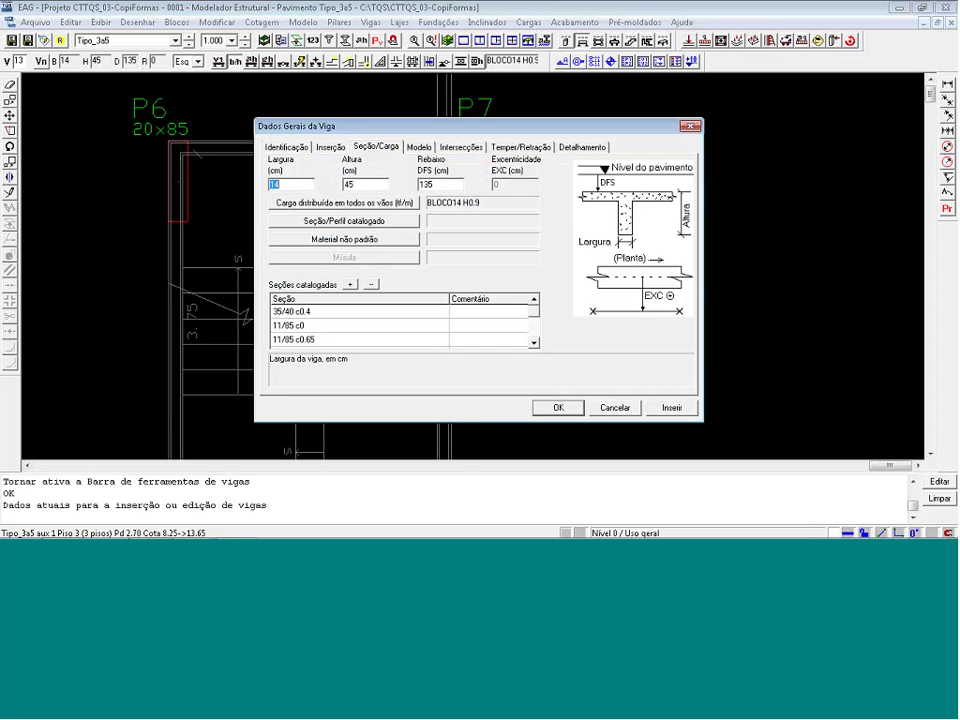
double_click(443, 186)
text(0)
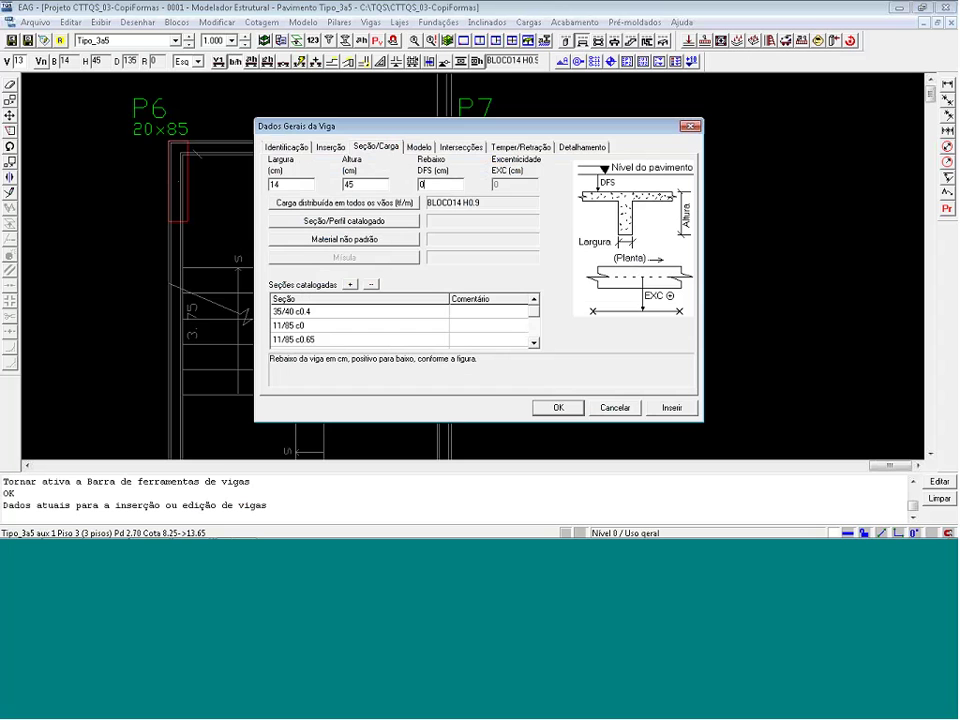
Insert a horizontal 14/45 beam with load BLOCO14 H0.9 between columns P6 and P7
click(671, 408)
scroll(218, 140, up, 1)
scroll(212, 140, up, 1)
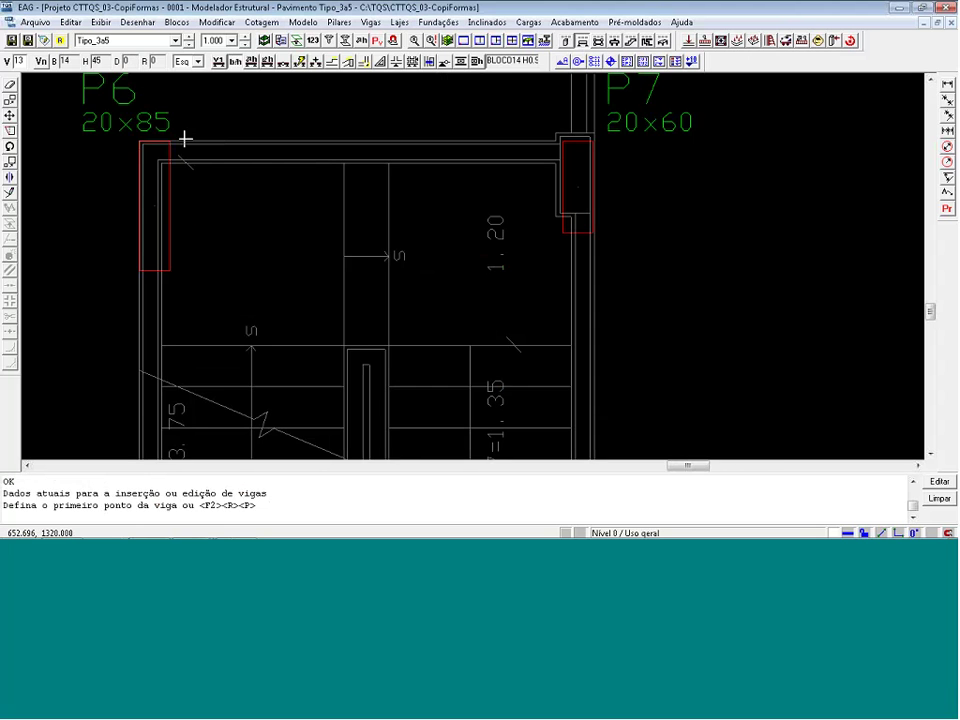
click(186, 138)
click(566, 148)
key(Return)
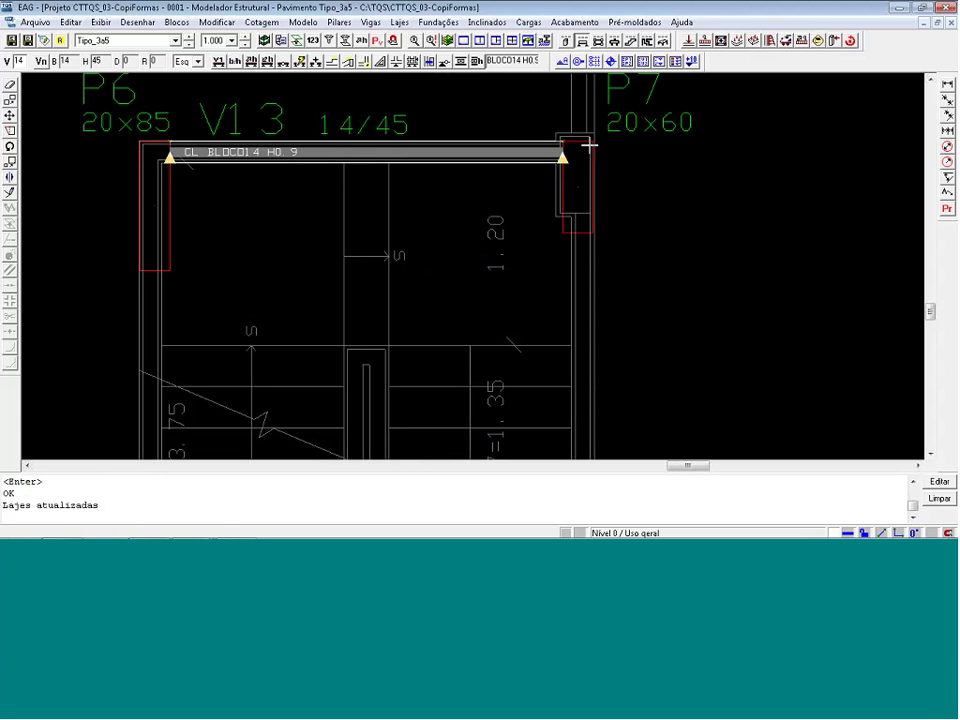
Generate the building's 3D model from Tipo_3a5 to Tipo_3a5 with floor repetition, and examine the stair landings
click(445, 39)
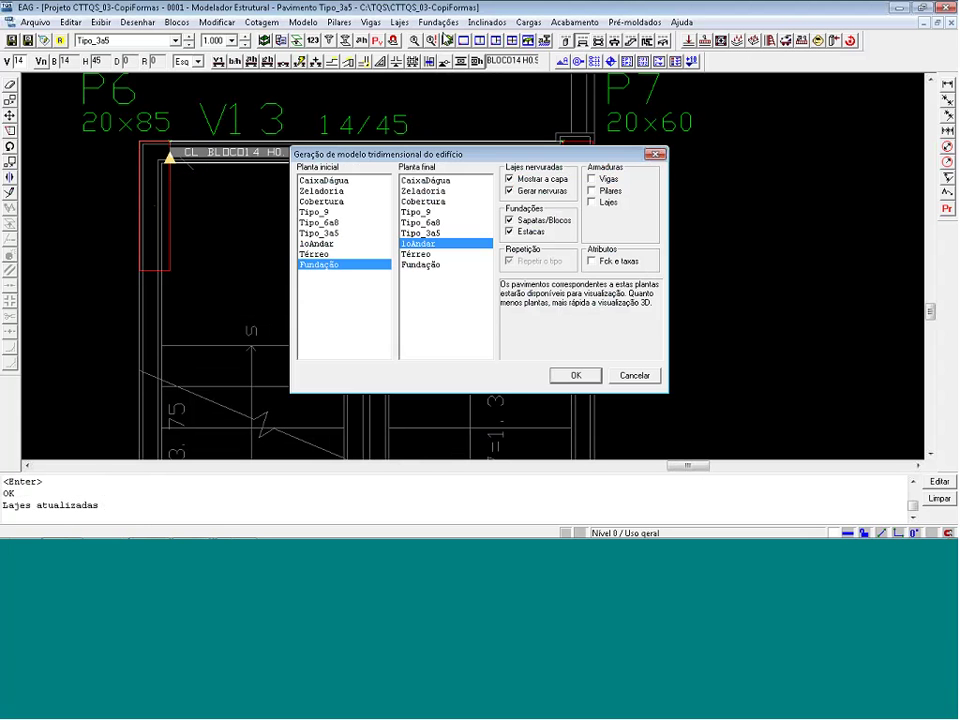
click(377, 234)
click(430, 233)
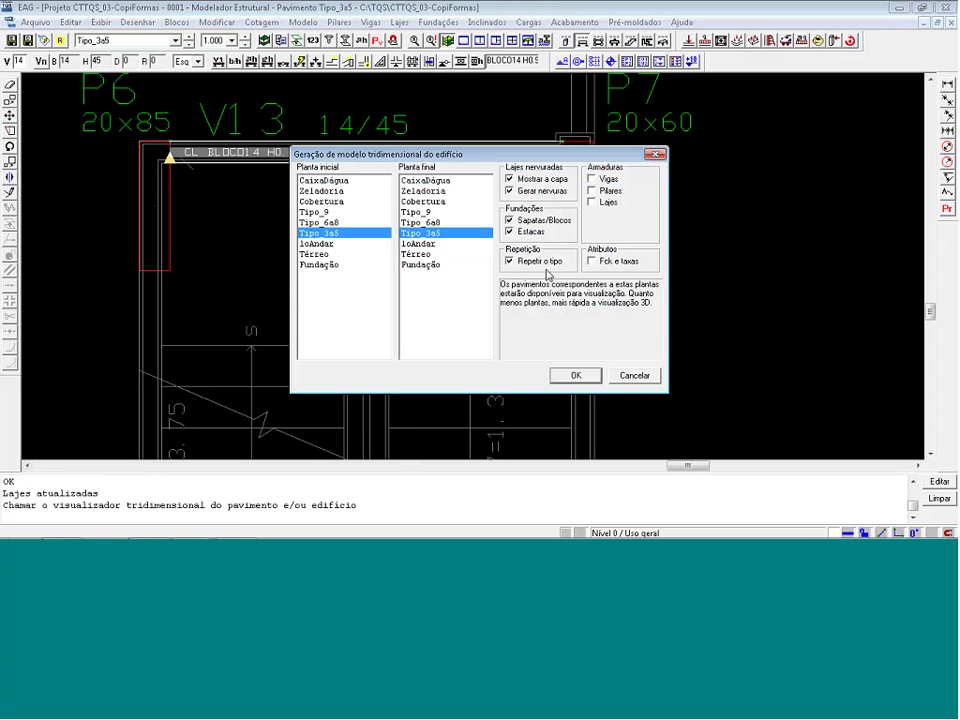
click(578, 374)
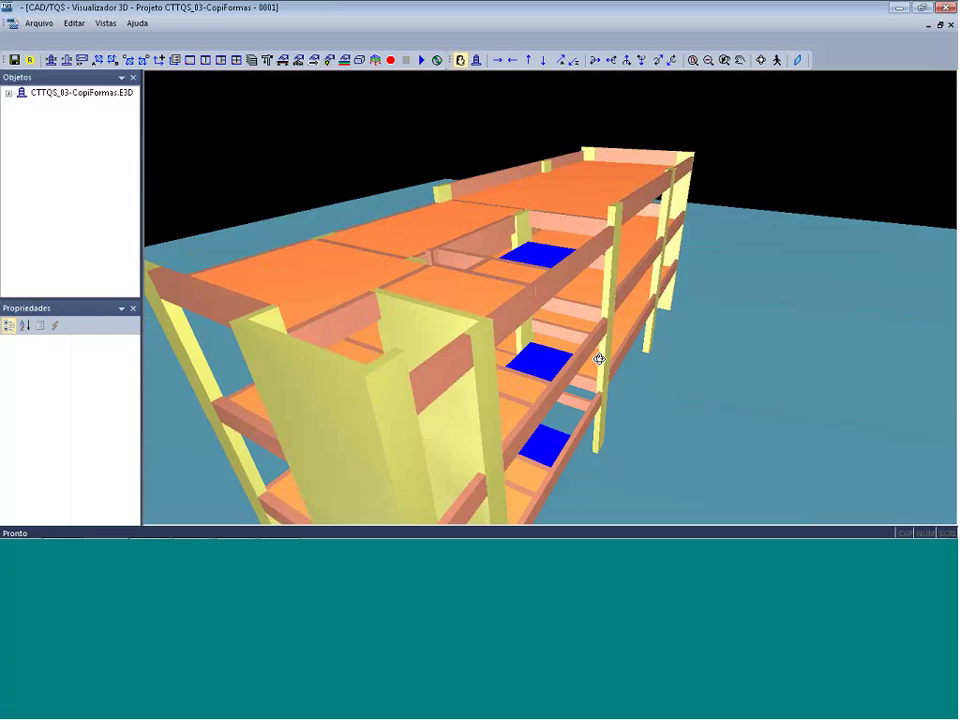
drag(555, 354, 531, 322)
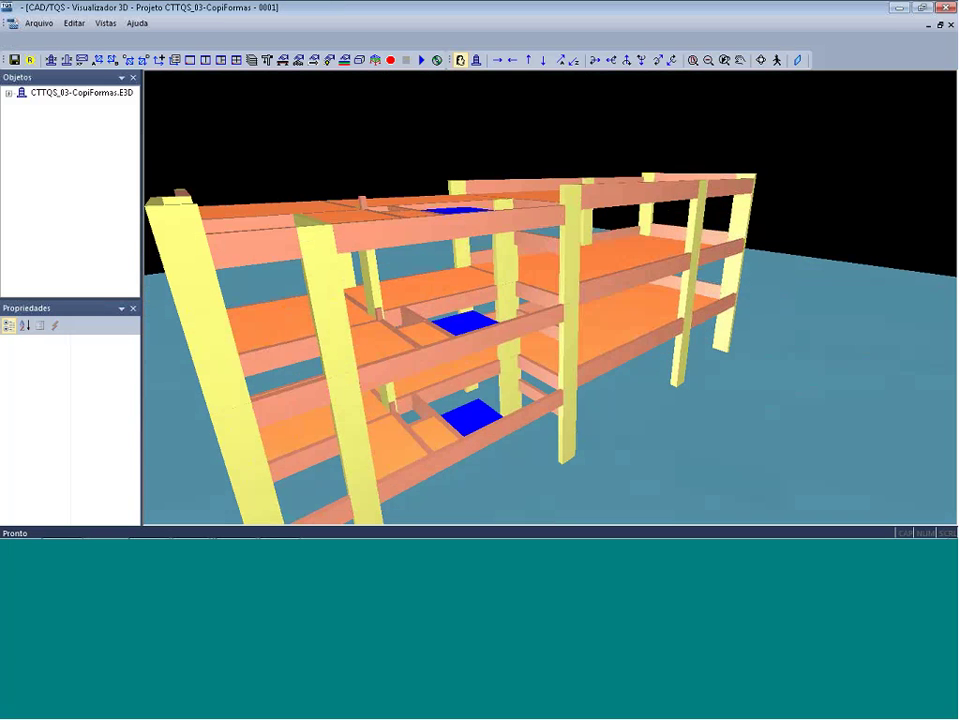
Check the stair definition slide for the auxiliary floor levels, and return to the structural modeler
key(alt+Tab)
key(alt+Tab)
key(alt+Tab)
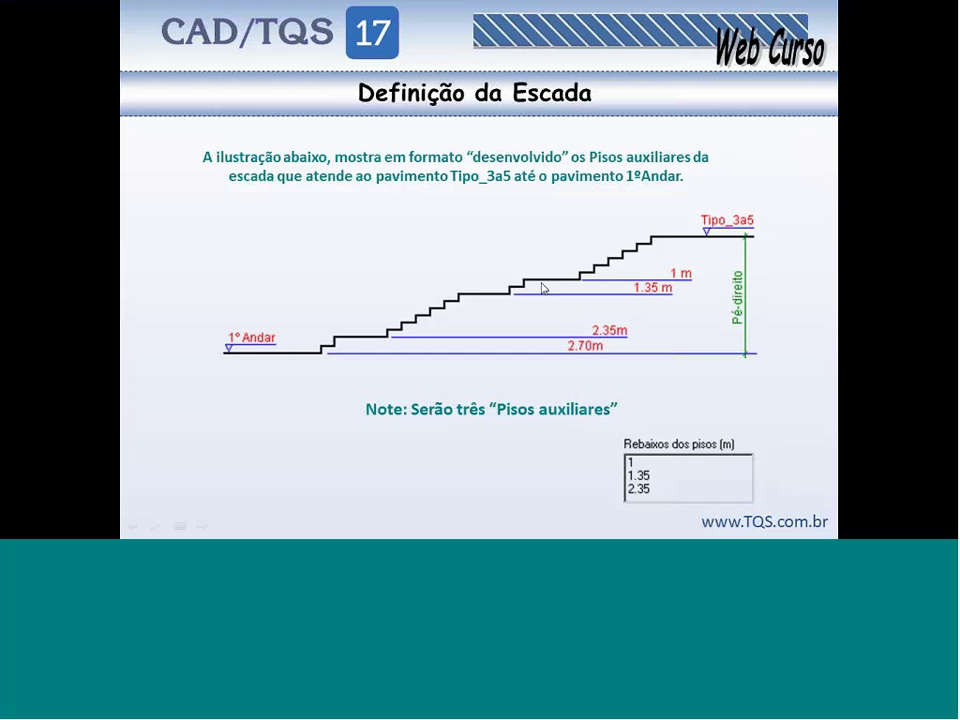
key(alt+Tab)
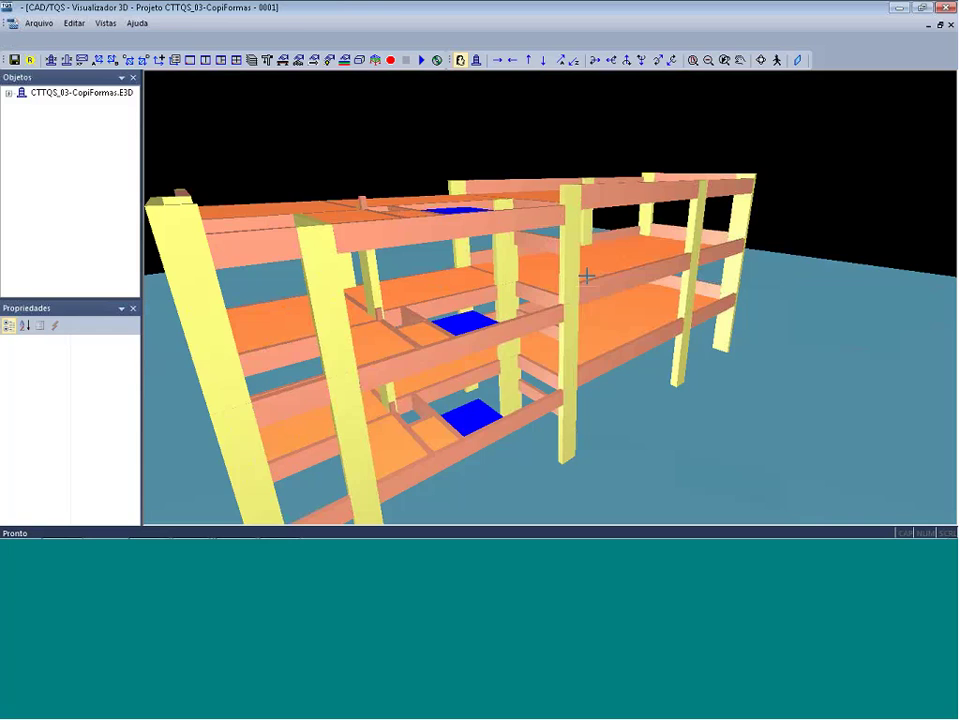
key(alt+Tab)
key(alt+Tab)
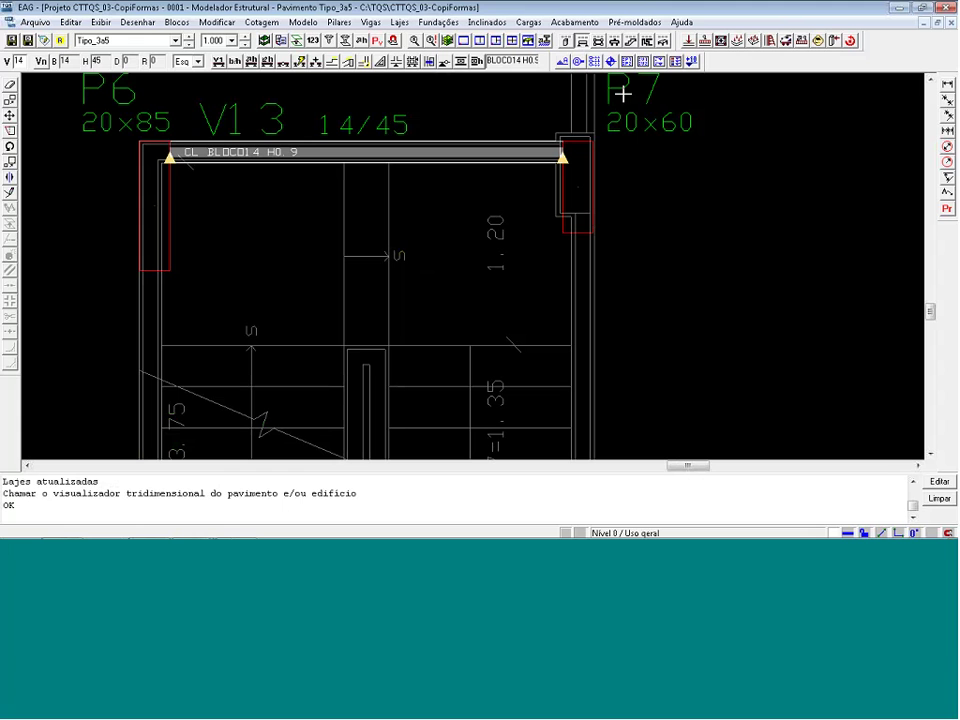
Close the landing under beam V13 with a free slab edge down to the step line, across to 0.5 cm past the side reference line, and up to column P7
click(598, 45)
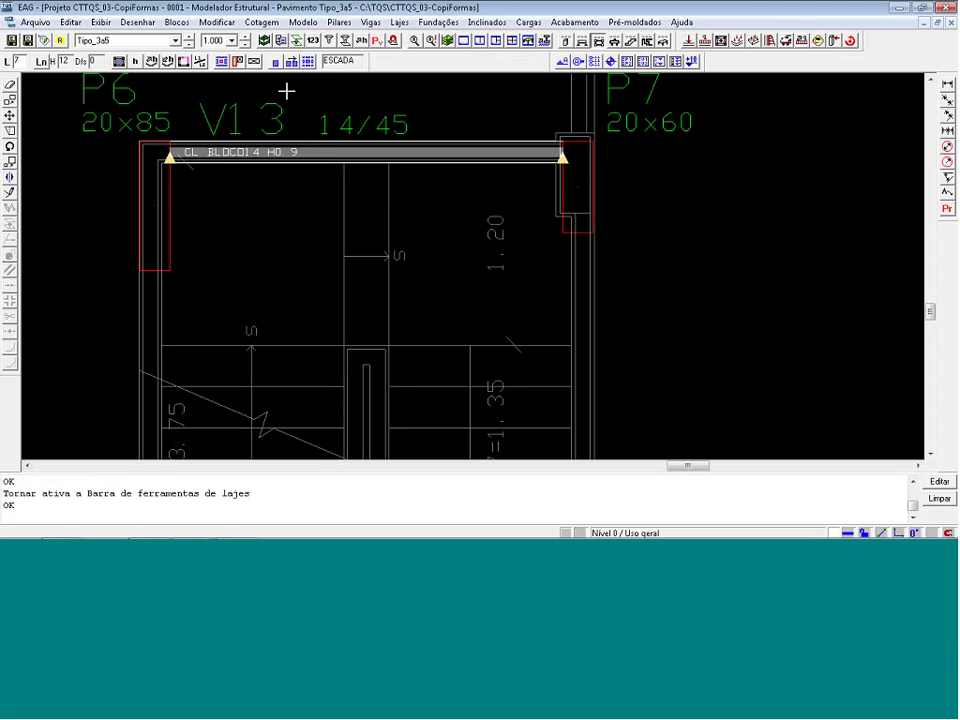
click(184, 61)
scroll(377, 176, up, 4)
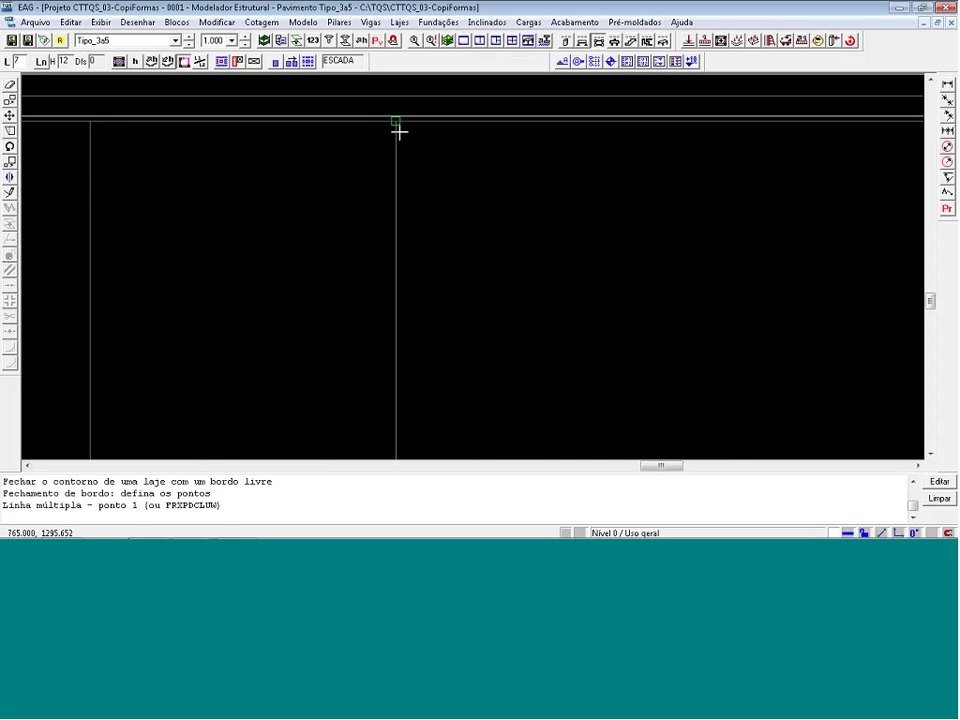
click(396, 117)
scroll(381, 139, up, 3)
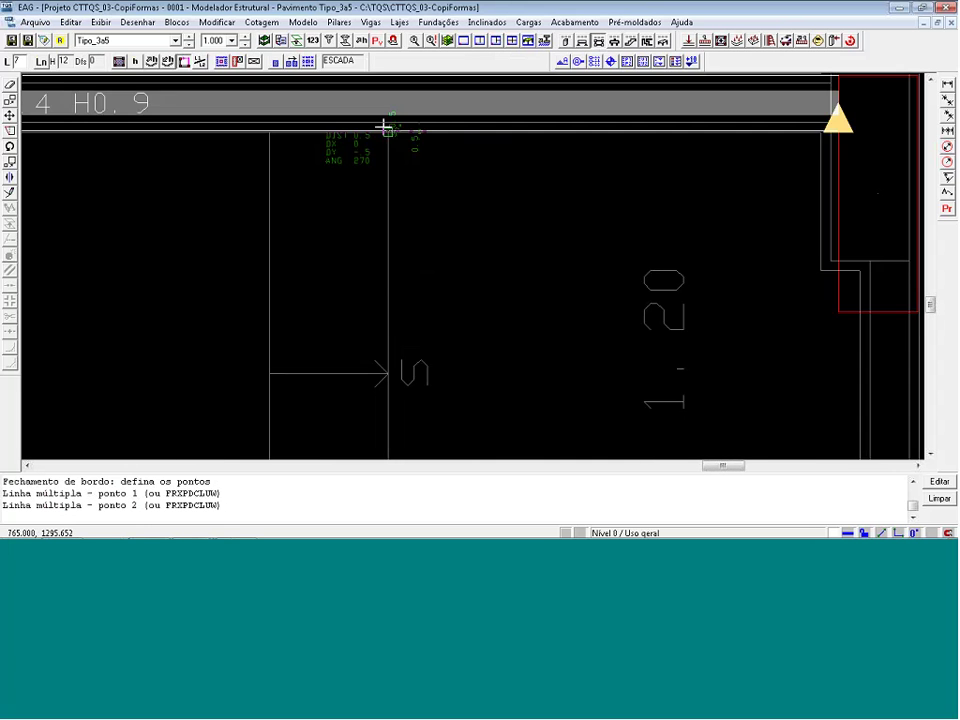
click(385, 424)
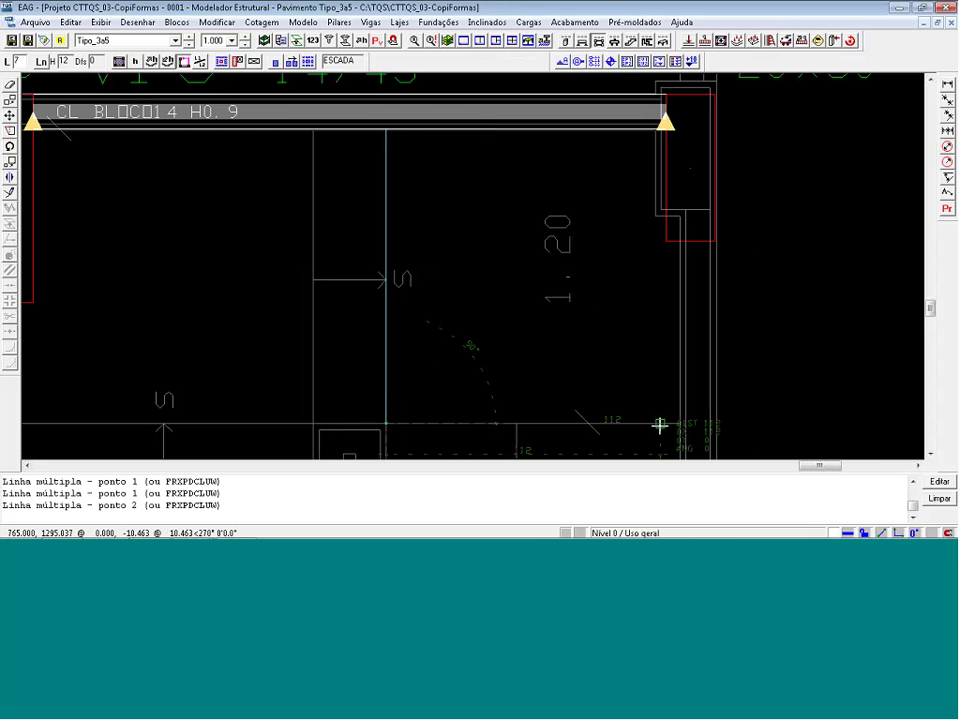
key(a)
click(671, 426)
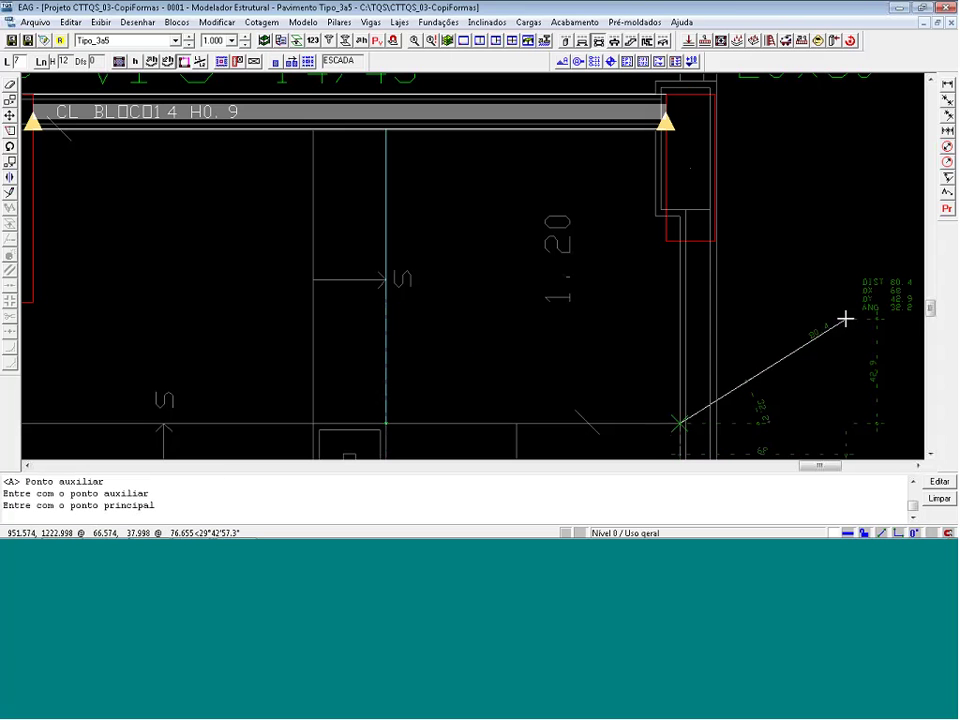
key(F8)
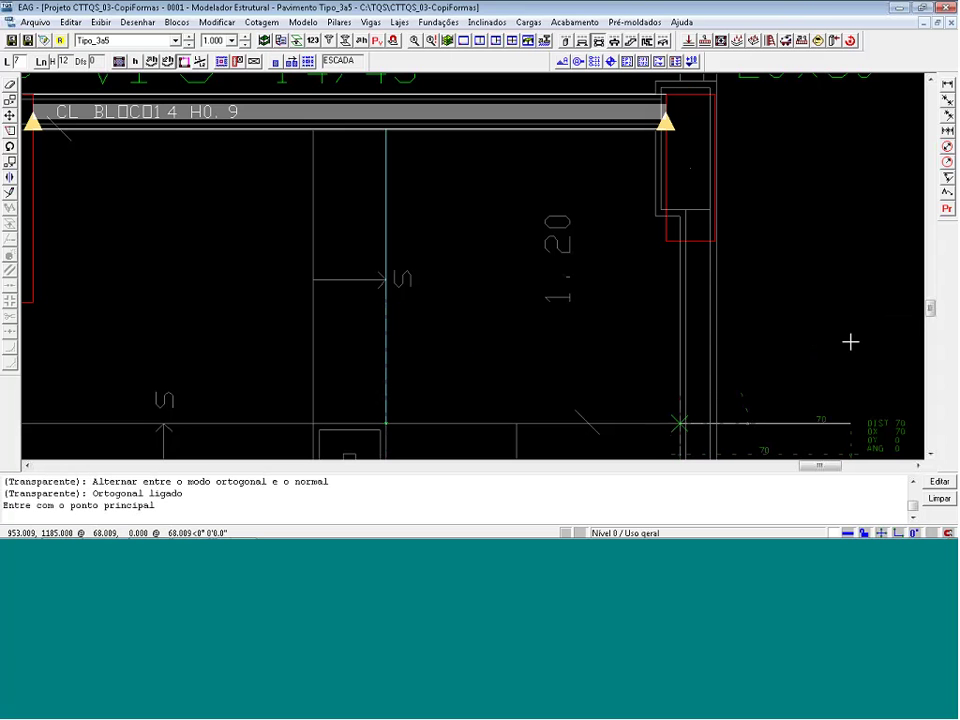
text(.5)
key(Return)
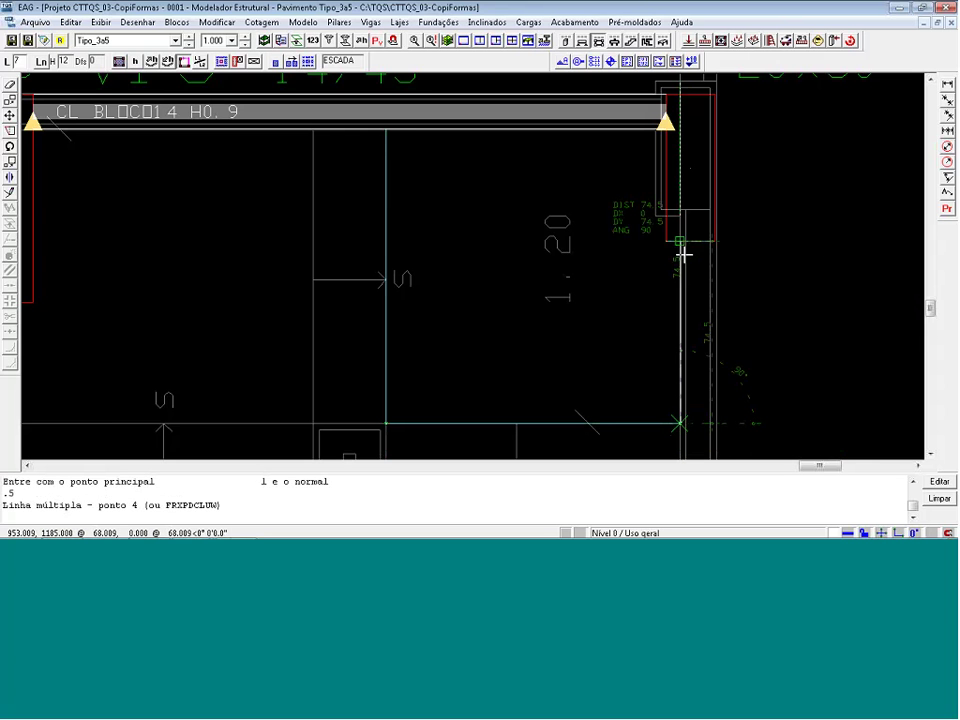
scroll(700, 240, up, 3)
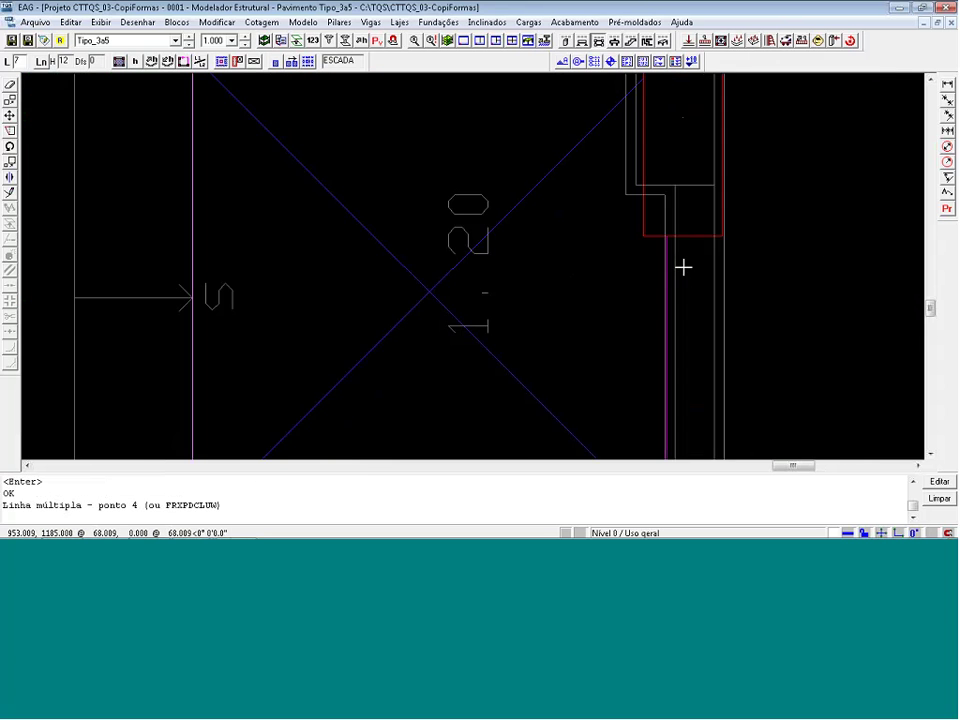
scroll(705, 253, down, 3)
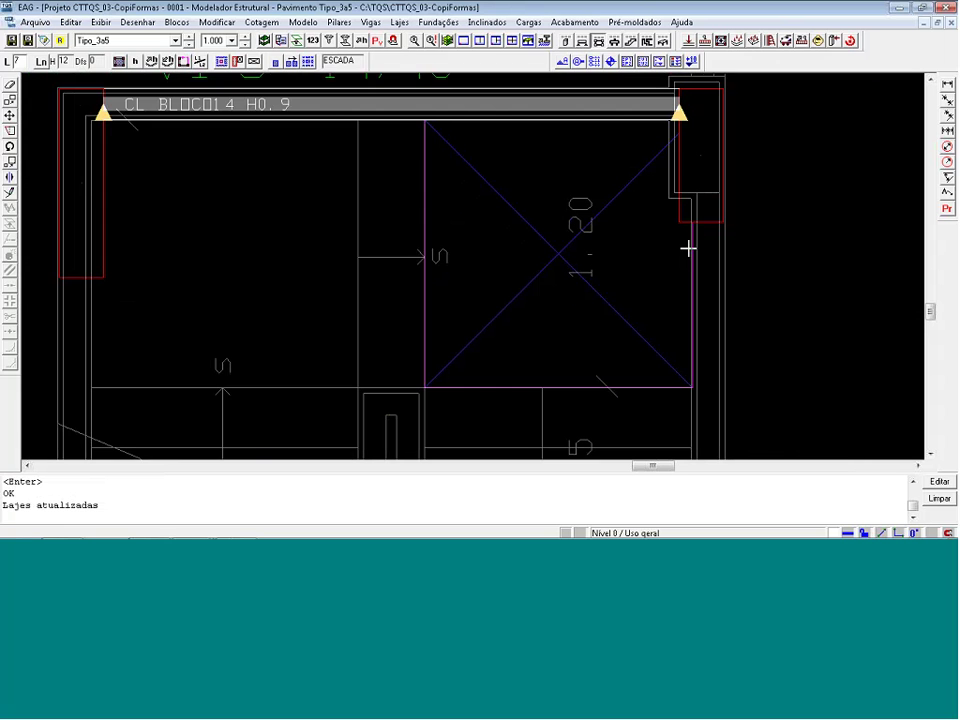
Insert a stair landing in the closed area beside column P7, and switch to the 0.000 floor
click(637, 44)
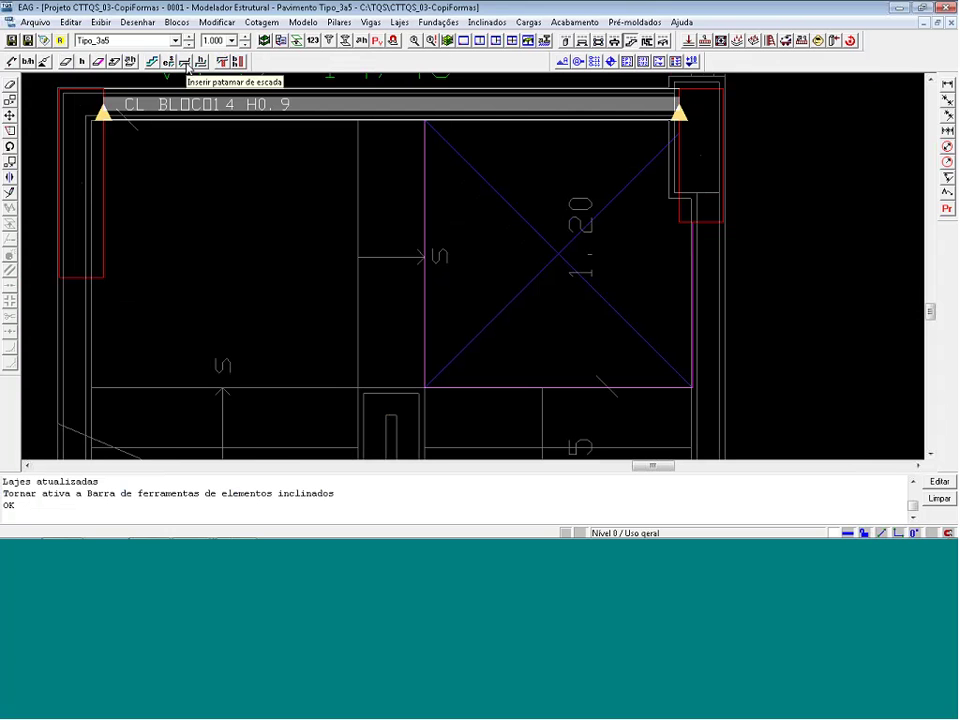
click(185, 62)
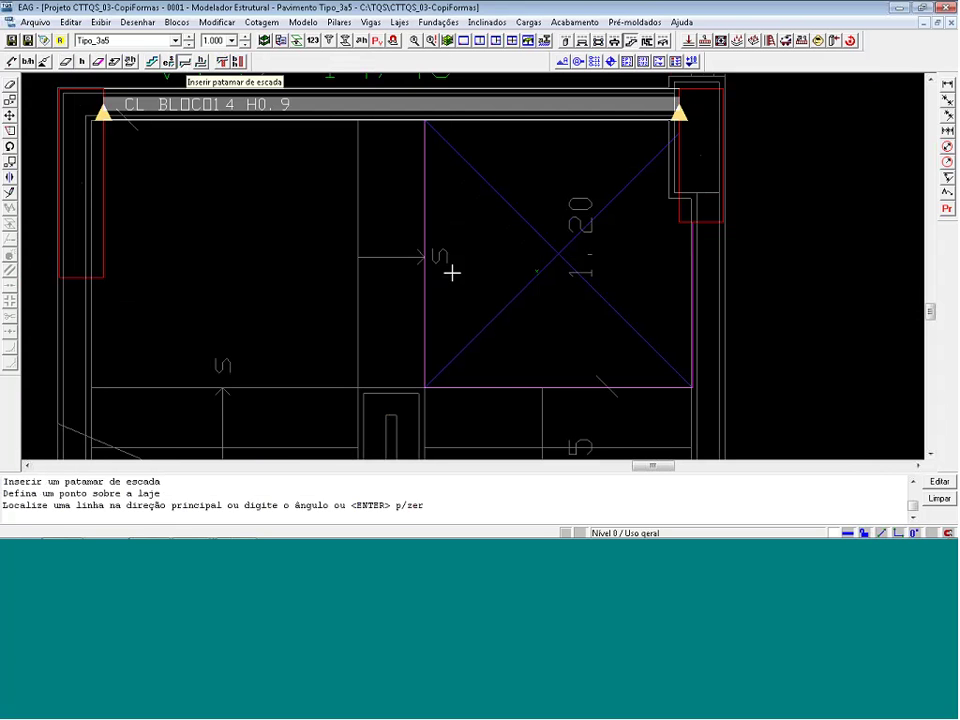
scroll(330, 215, down, 2)
scroll(310, 204, down, 4)
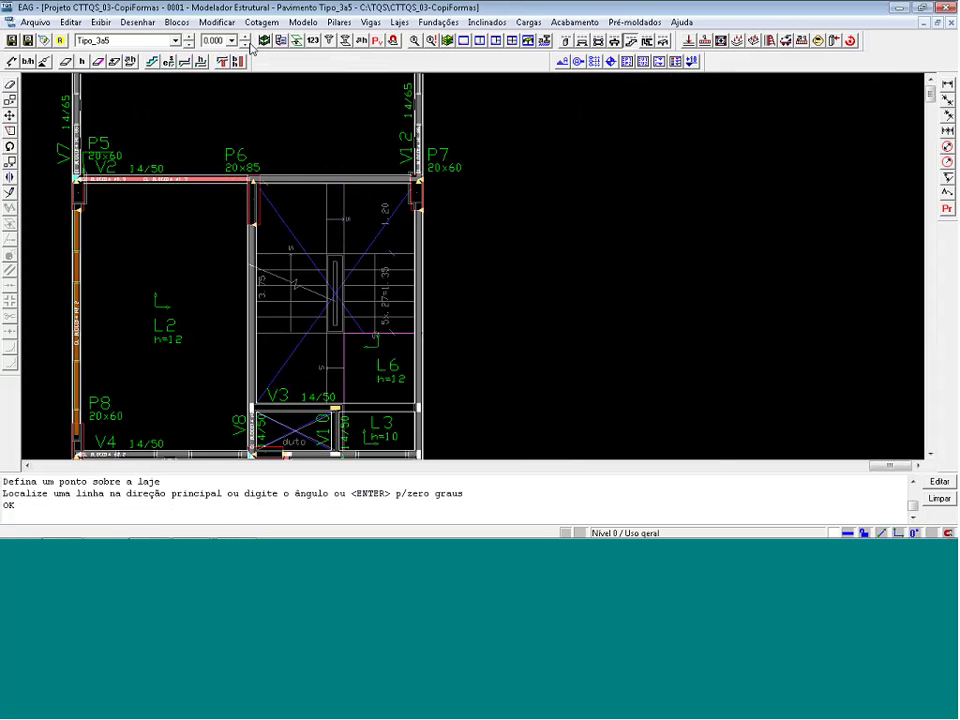
Add an inclined slab edge along the stairwell side of the flight beyond landing L6, supported on Tipo_3a5's 1.000 auxiliary floor
scroll(403, 306, up, 2)
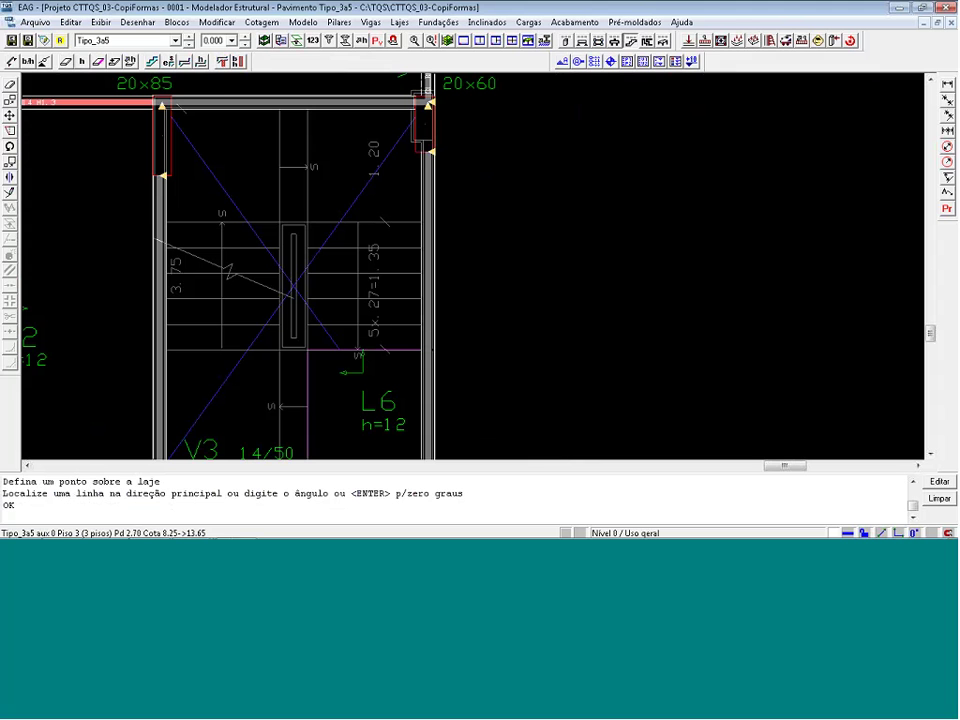
click(633, 42)
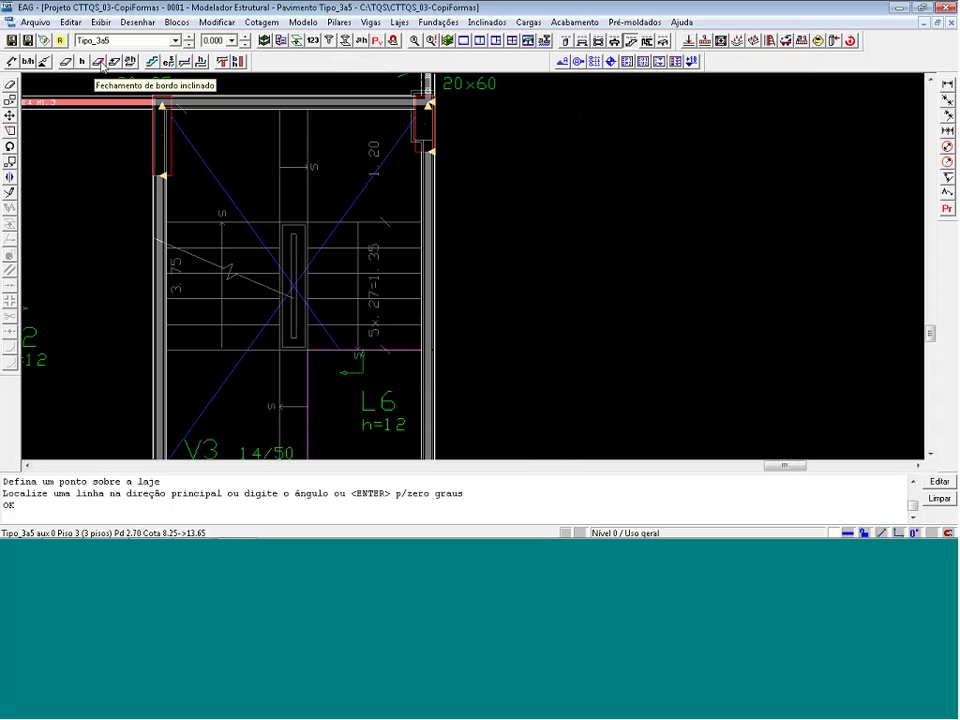
click(101, 66)
click(584, 366)
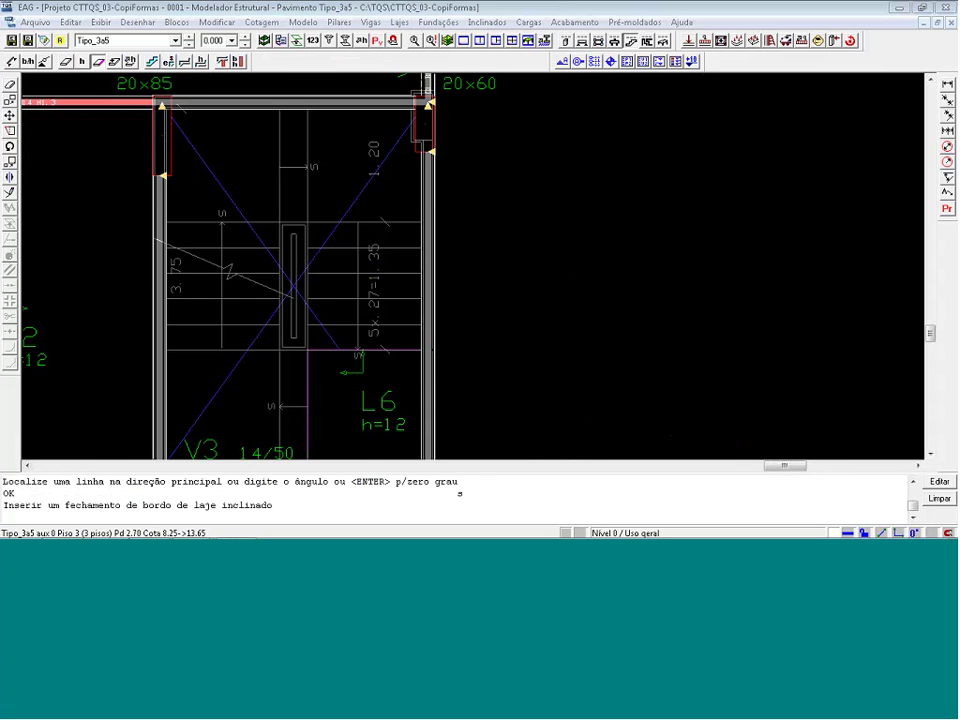
scroll(330, 349, up, 5)
click(275, 345)
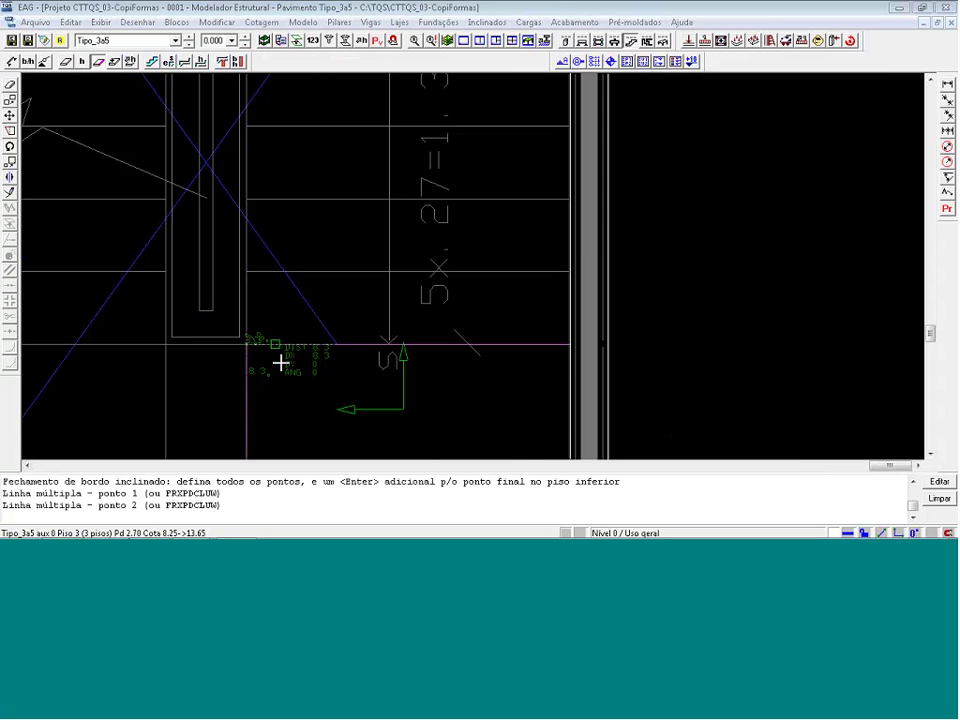
scroll(306, 380, down, 3)
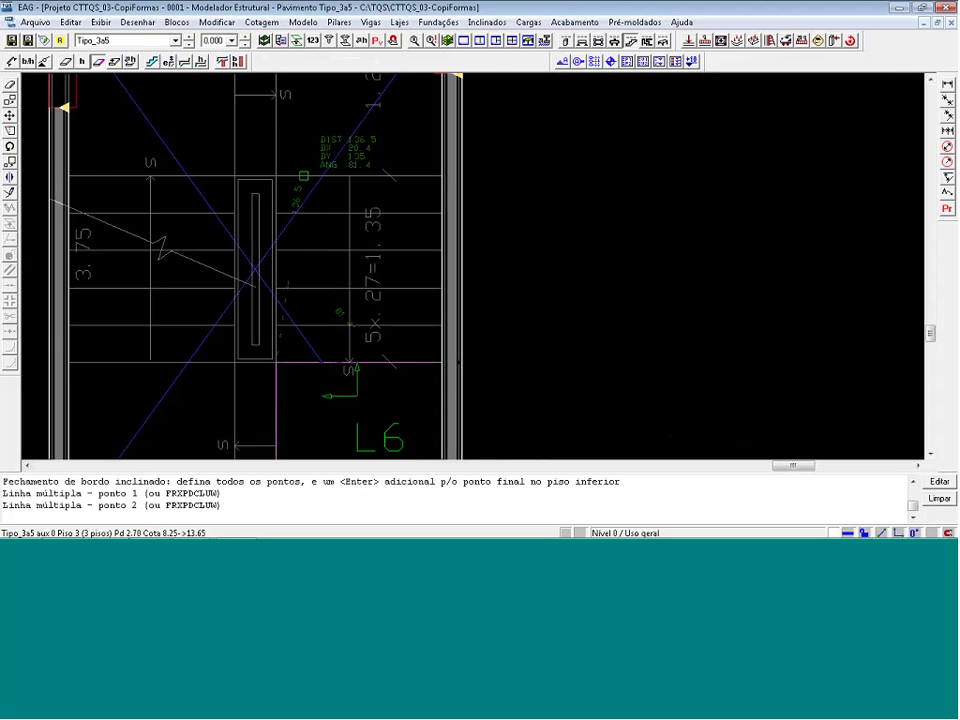
click(303, 178)
key(Return)
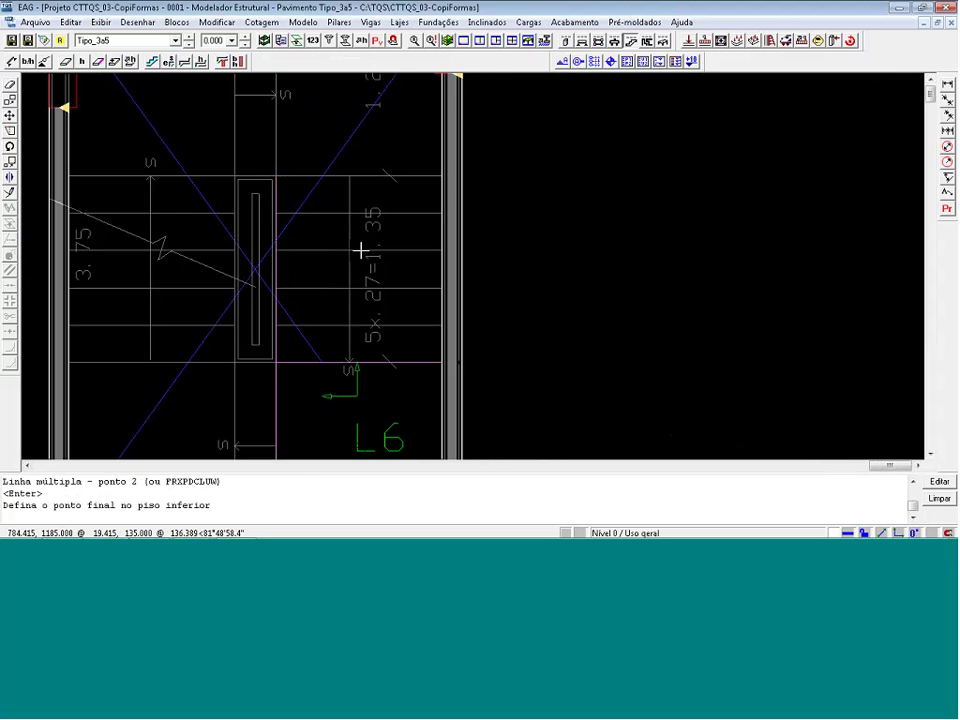
click(360, 250)
scroll(360, 250, down, 1)
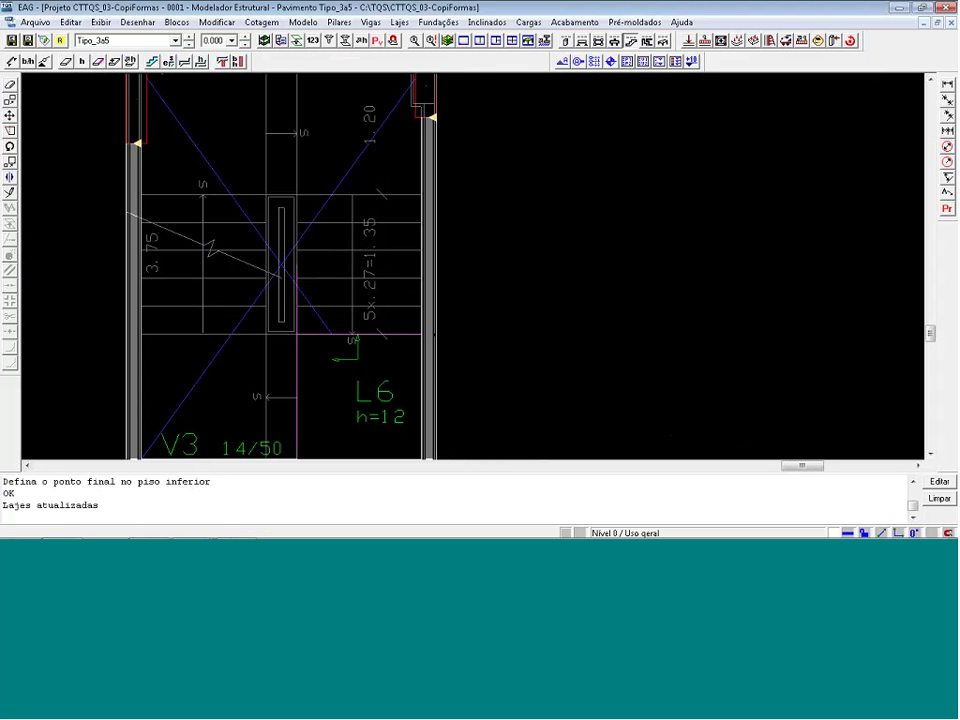
Add an inclined slab edge along the side beam of the same flight, from landing L6 to the lower landing
click(98, 62)
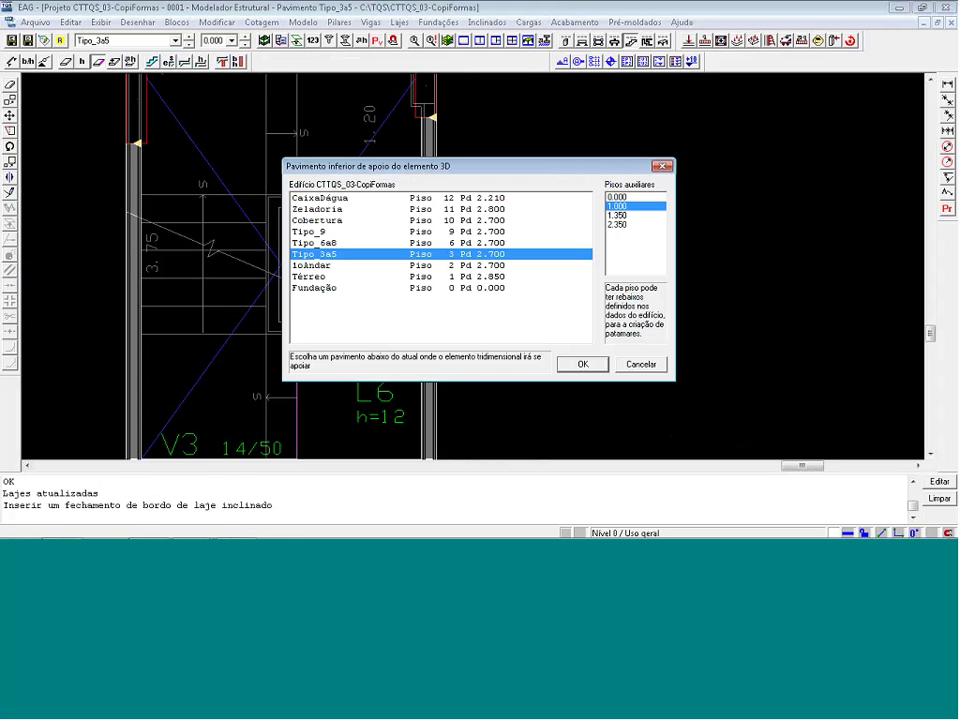
double_click(614, 226)
scroll(420, 340, up, 4)
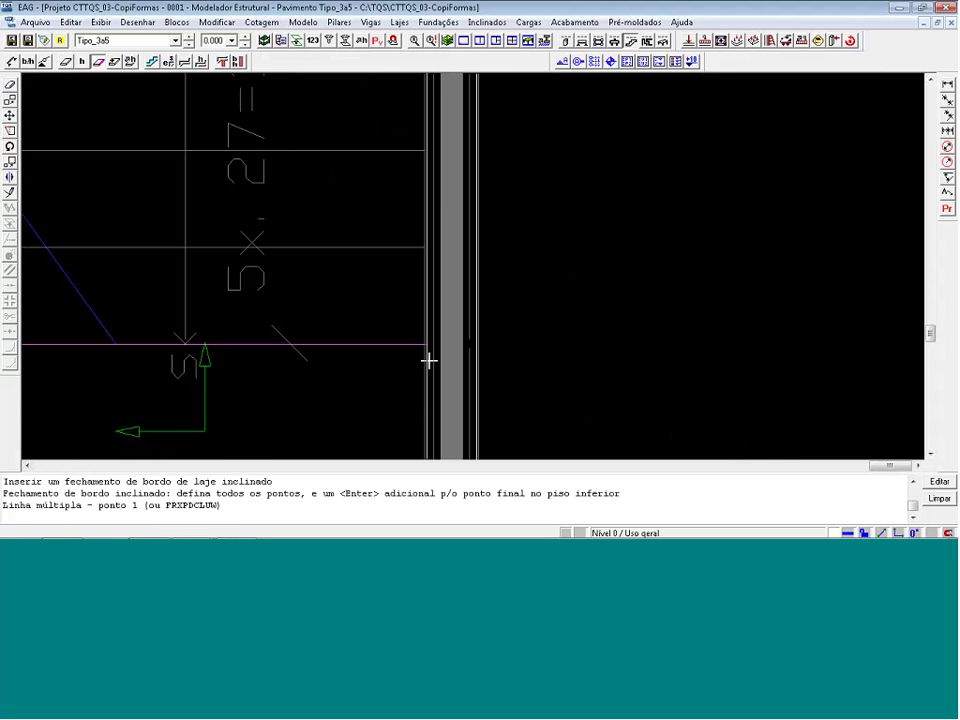
scroll(428, 360, up, 1)
click(430, 342)
scroll(523, 324, down, 4)
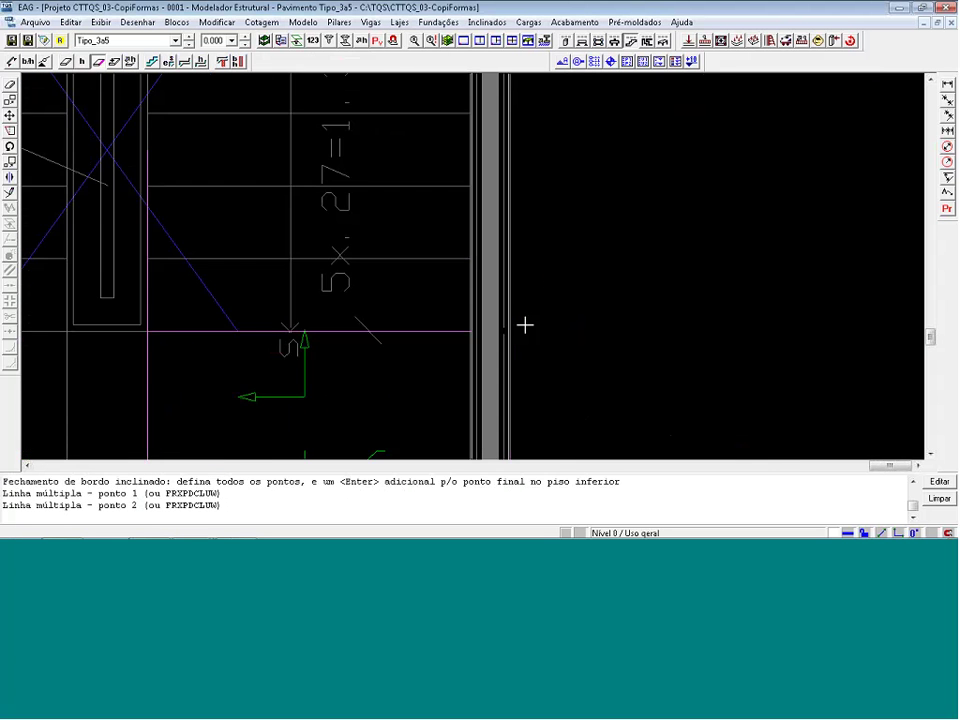
key(Return)
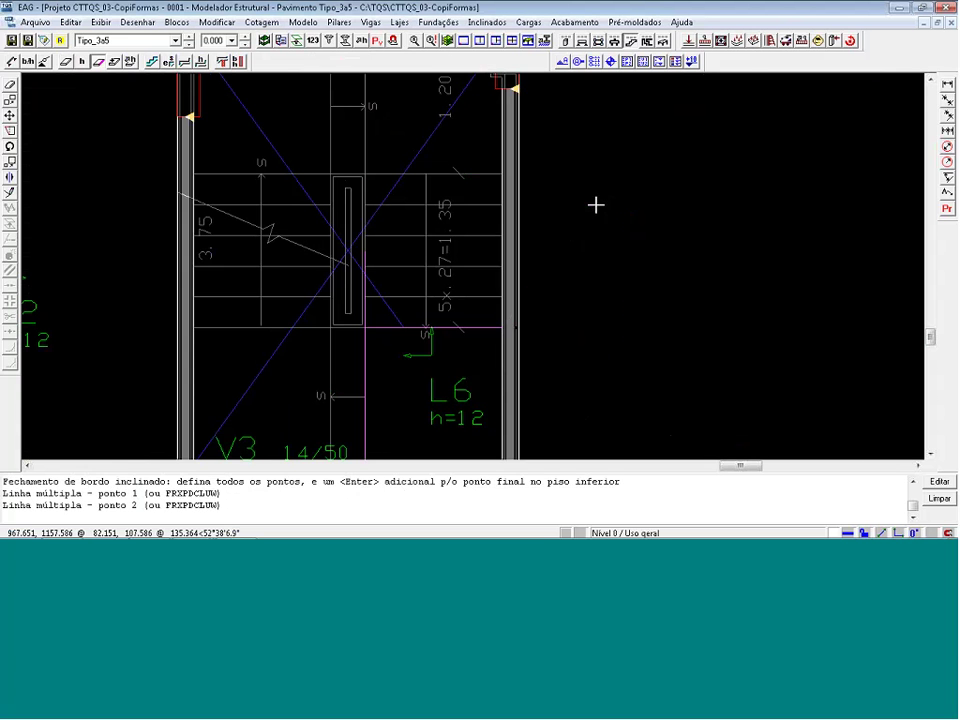
scroll(506, 154, up, 3)
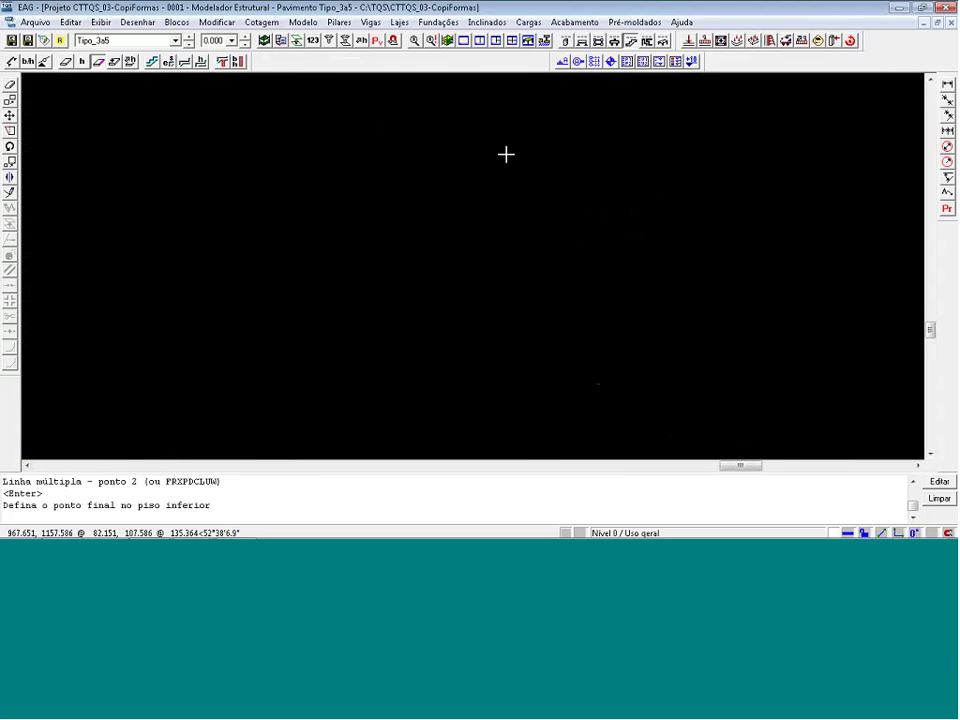
click(516, 292)
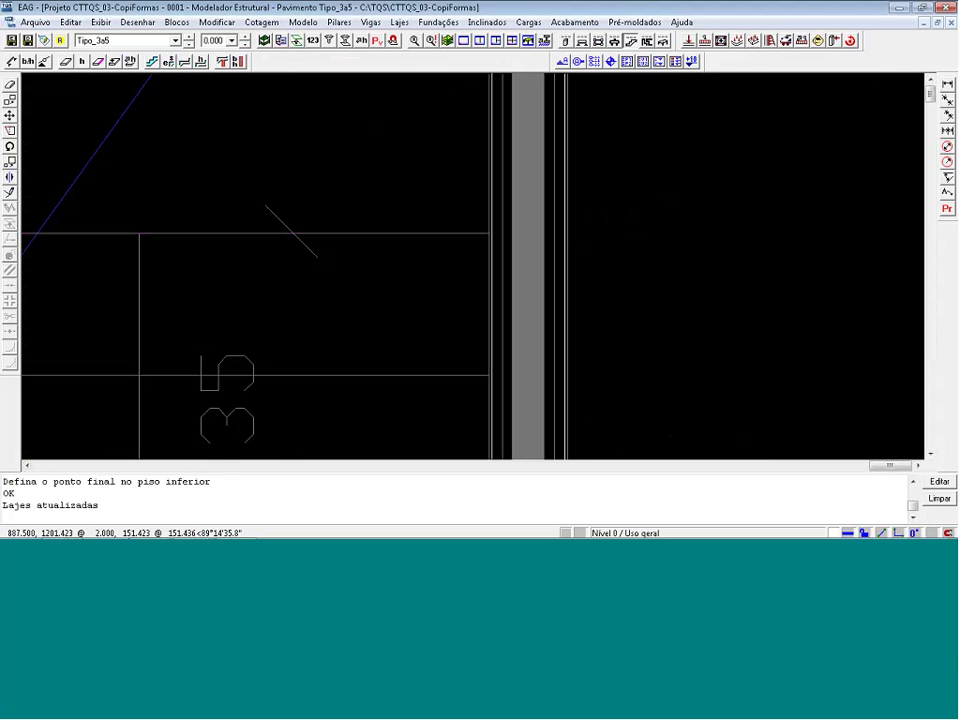
Insert a stair flight from landing L6's edge, along both inclined side edges, to landing L7's edge on Tipo_3a5's 1.000 auxiliary floor
scroll(674, 196, down, 4)
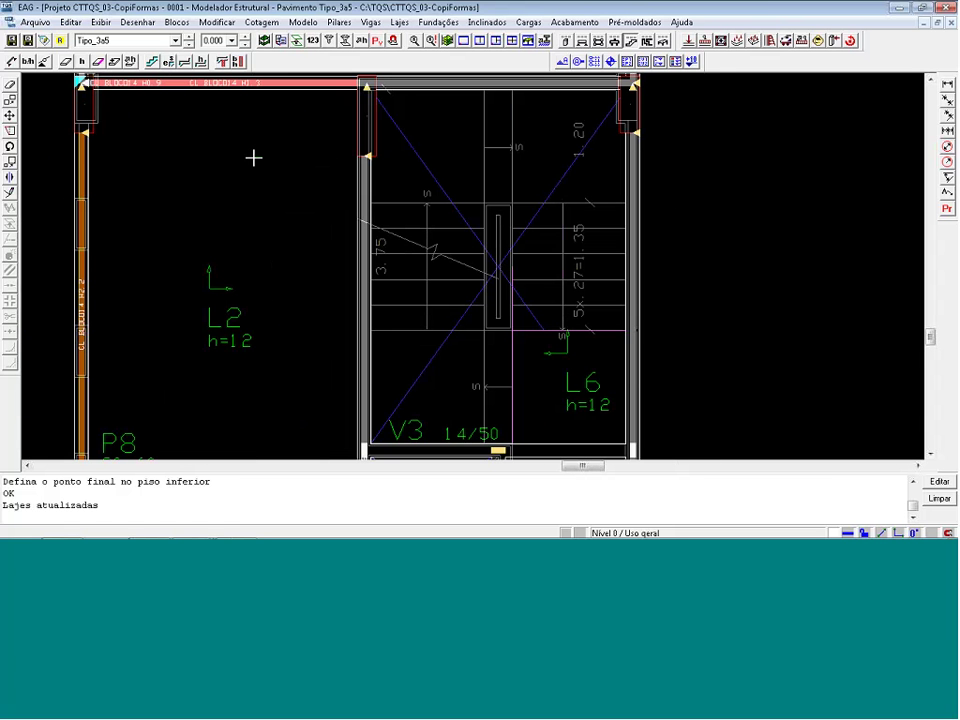
click(154, 63)
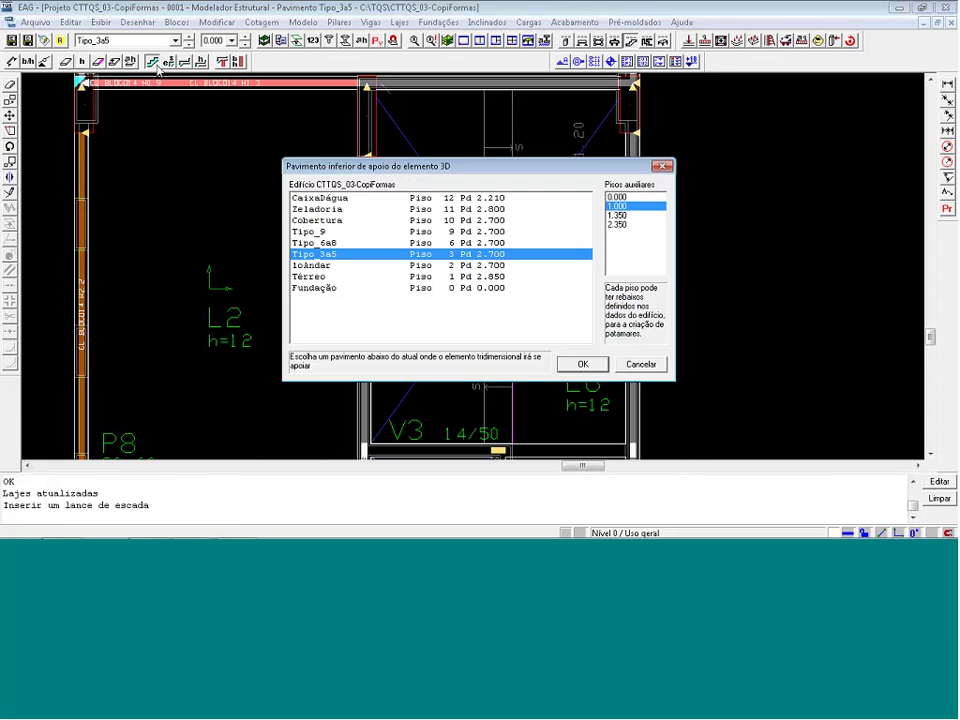
key(Return)
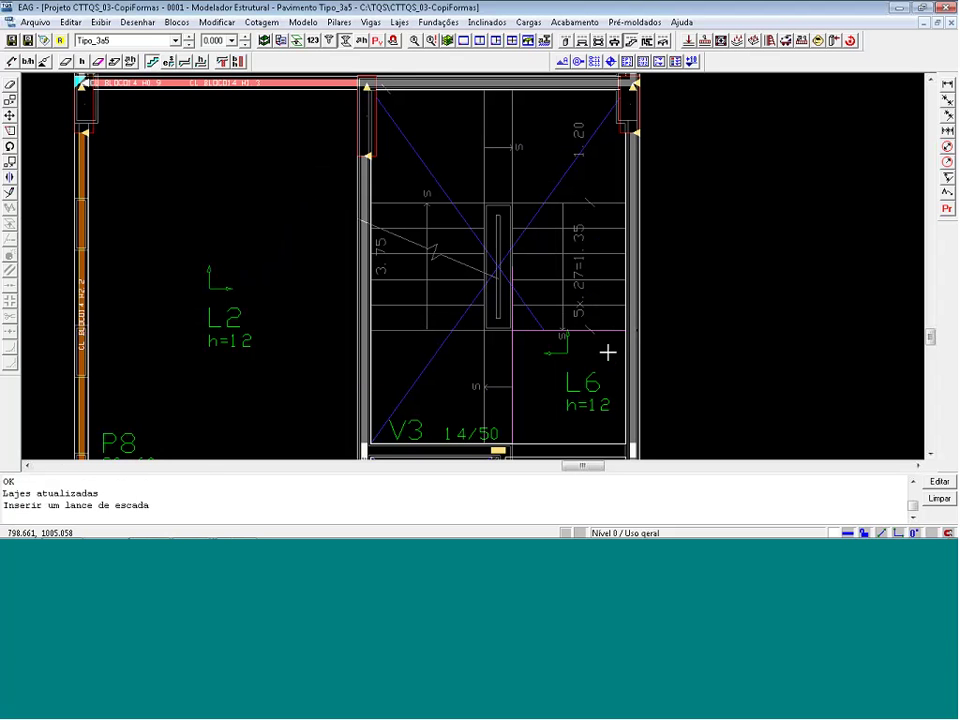
click(603, 331)
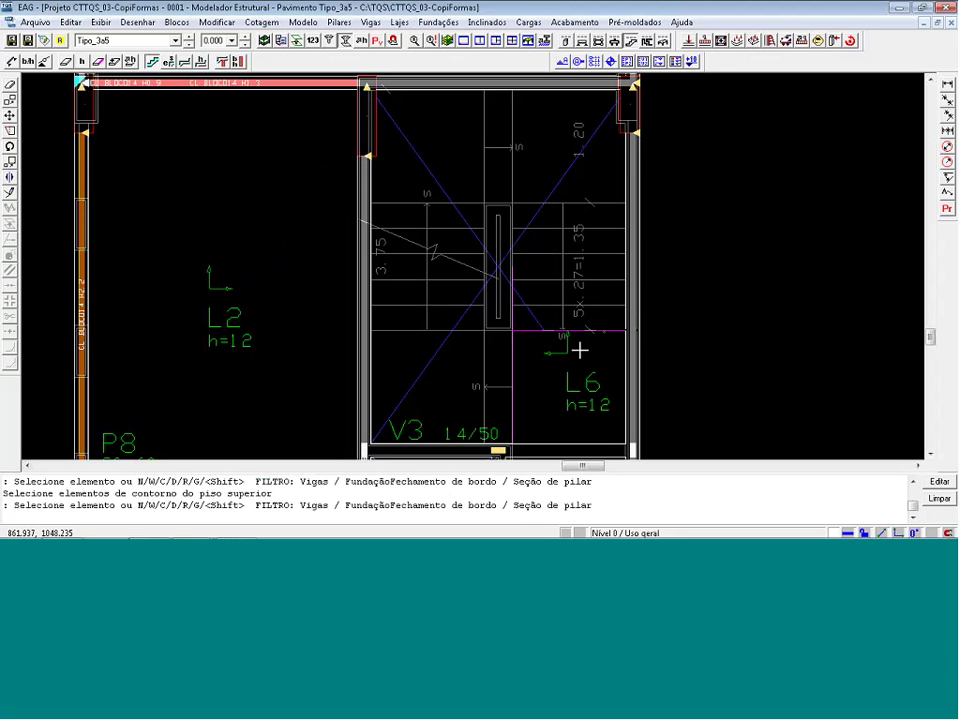
click(513, 290)
key(Return)
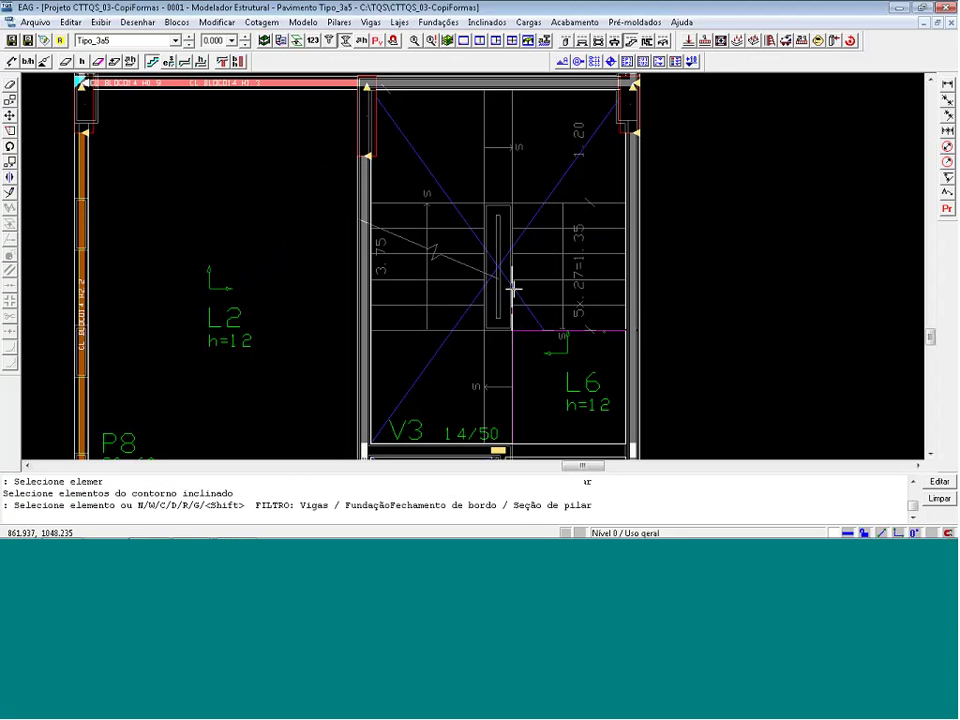
click(622, 289)
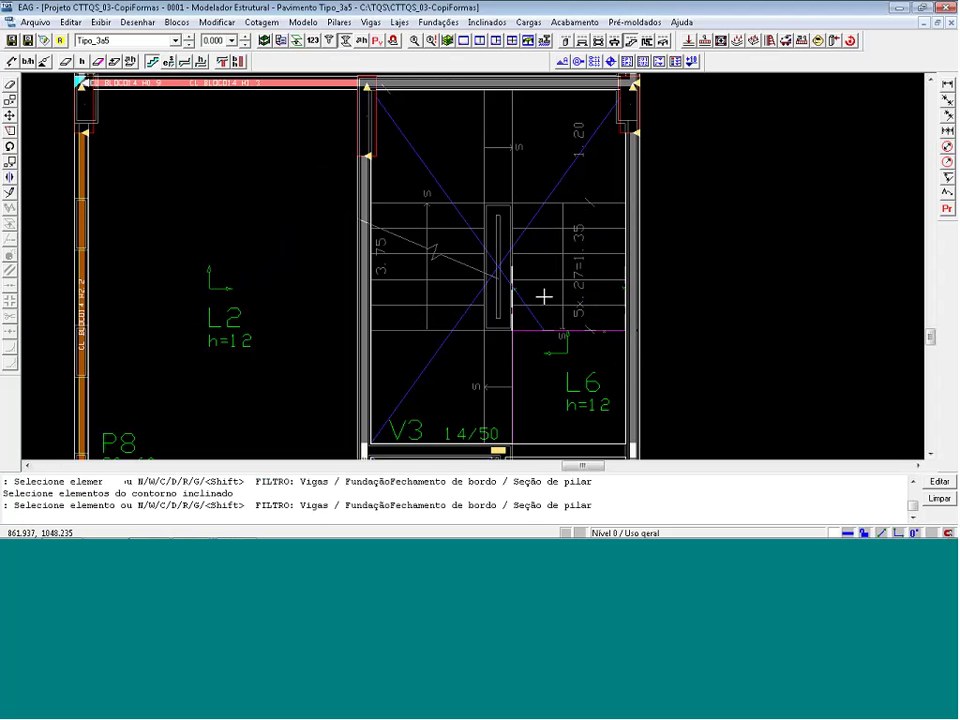
key(Return)
click(549, 204)
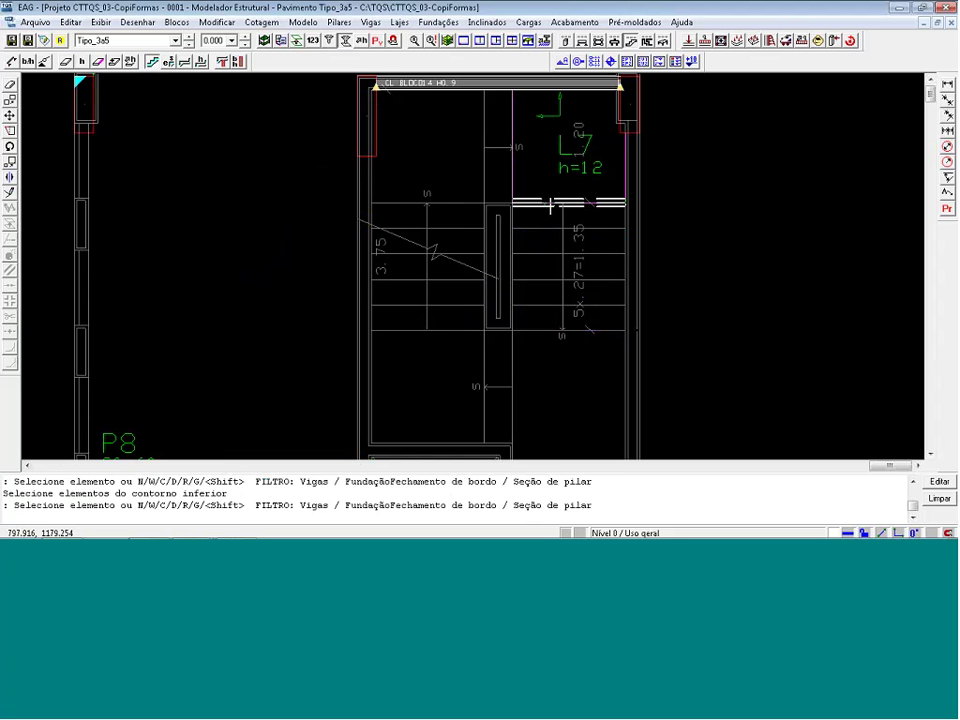
key(Return)
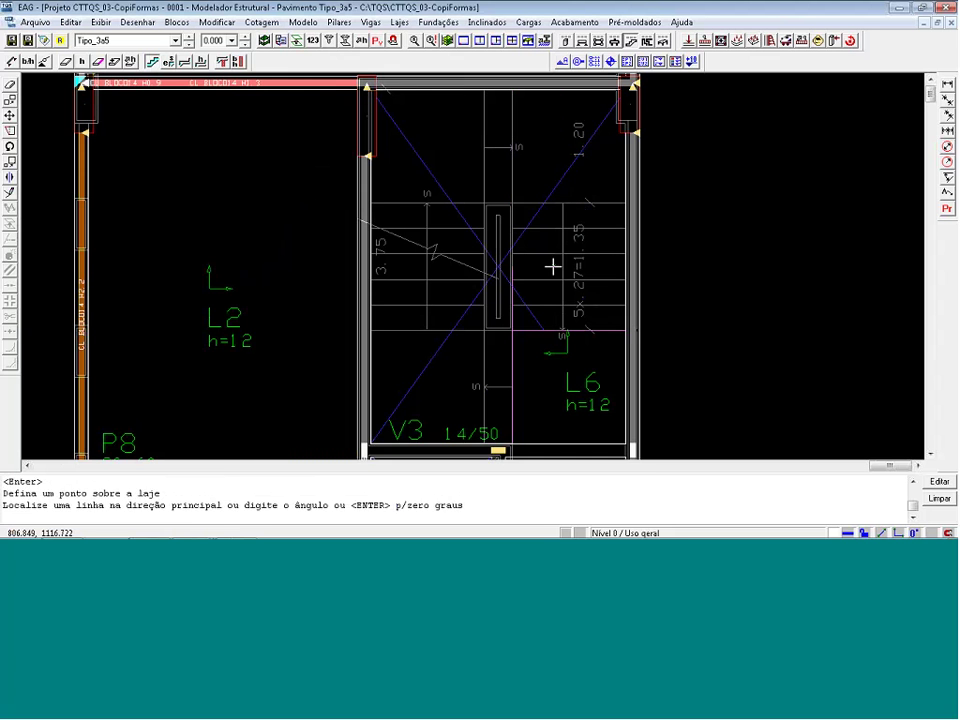
key(Return)
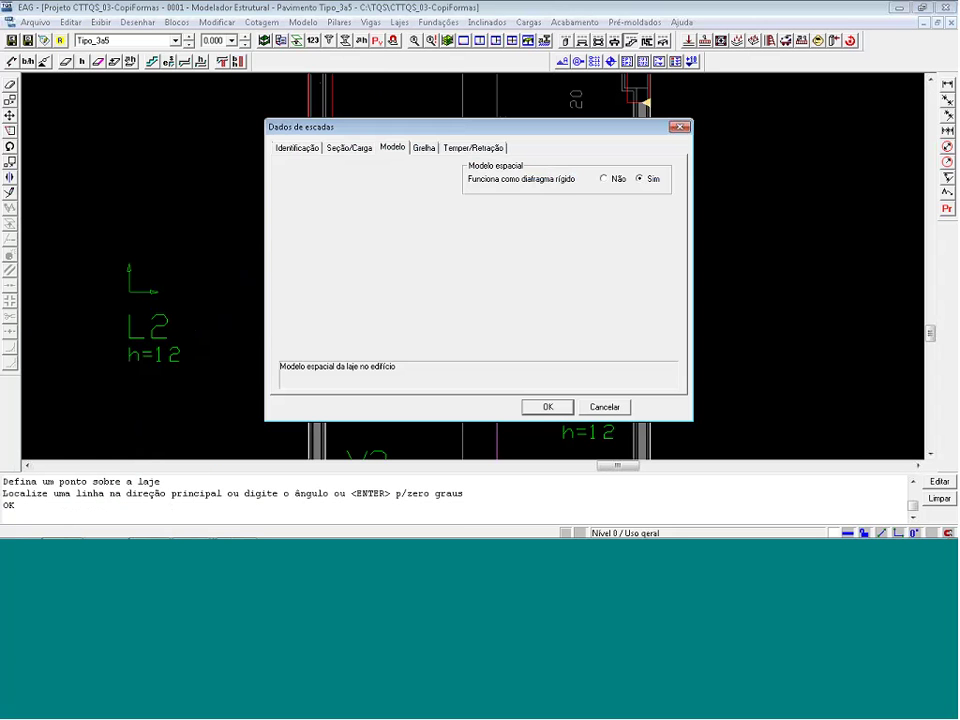
Apply the calculator's suggested dimensions to the flight: 26.5 cm tread and 16.5 cm riser with a 0.5 cm adjustment
click(367, 148)
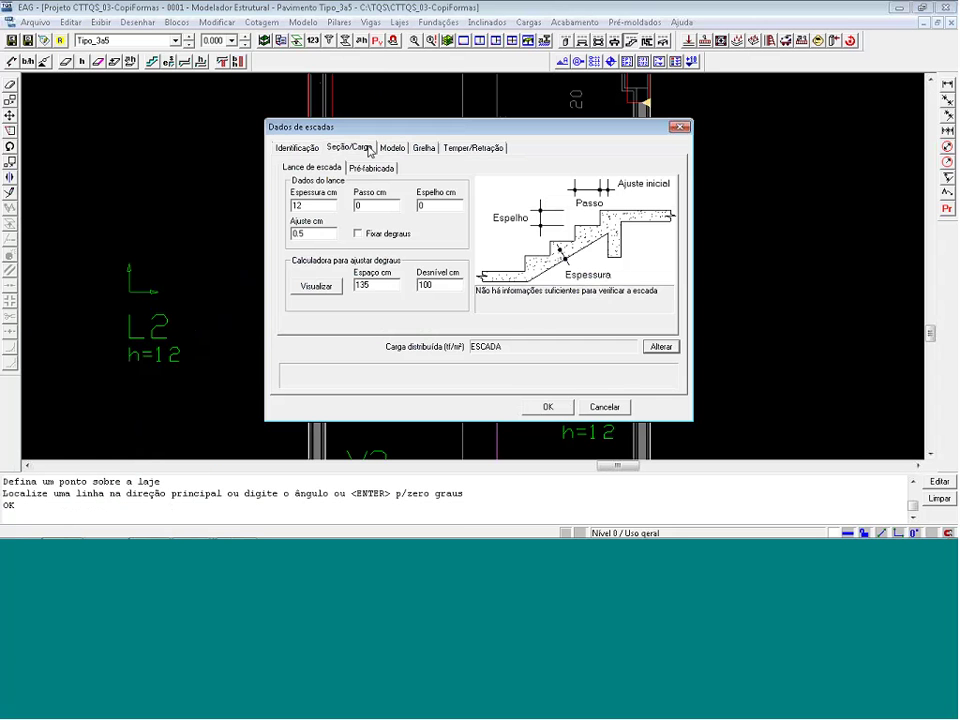
click(318, 287)
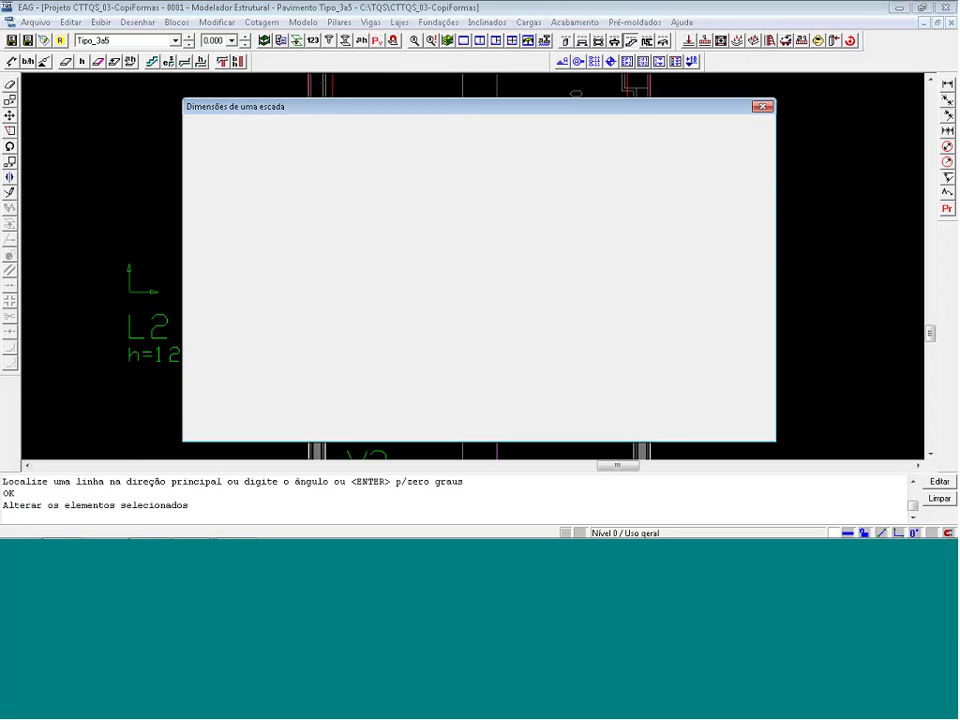
click(222, 271)
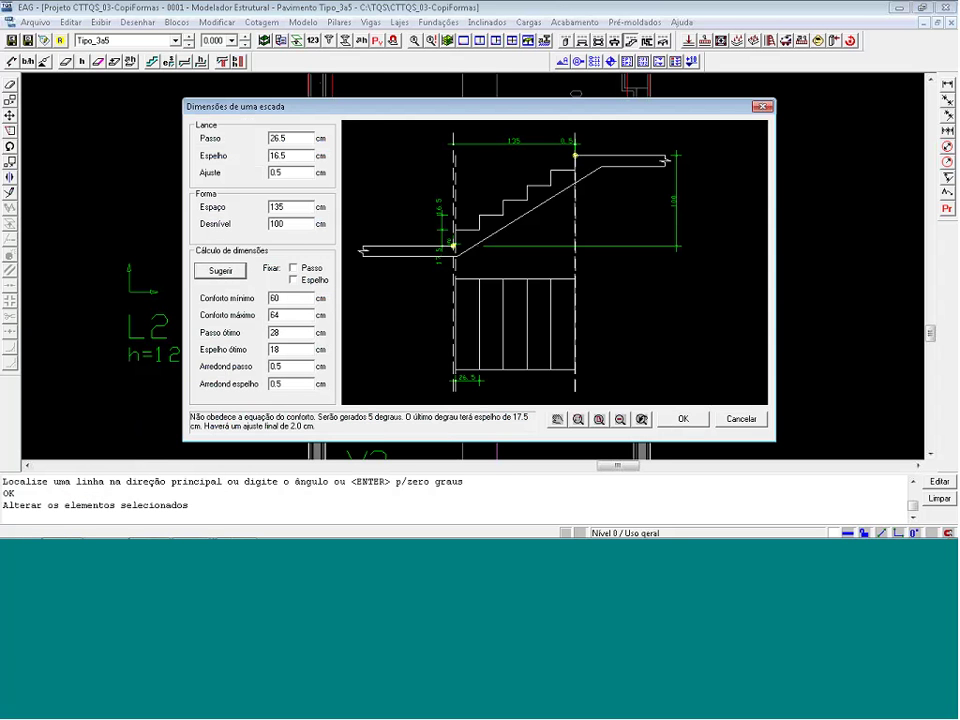
click(678, 422)
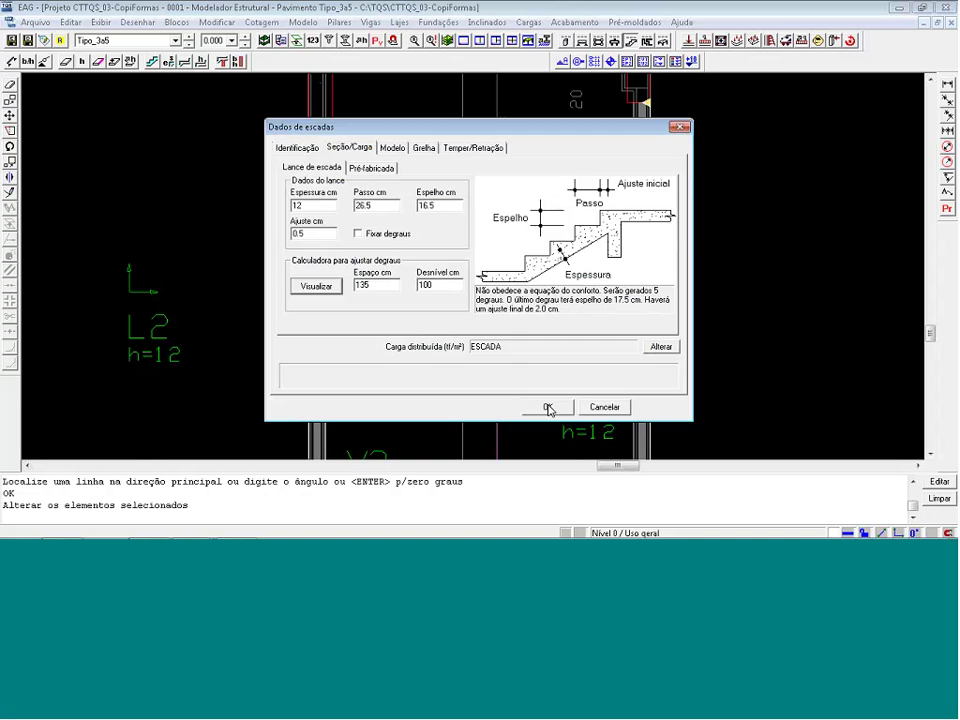
click(549, 405)
Generate the 3D model of Tipo_3a5, examine the stair from the stairwell side, and close the viewer
click(447, 41)
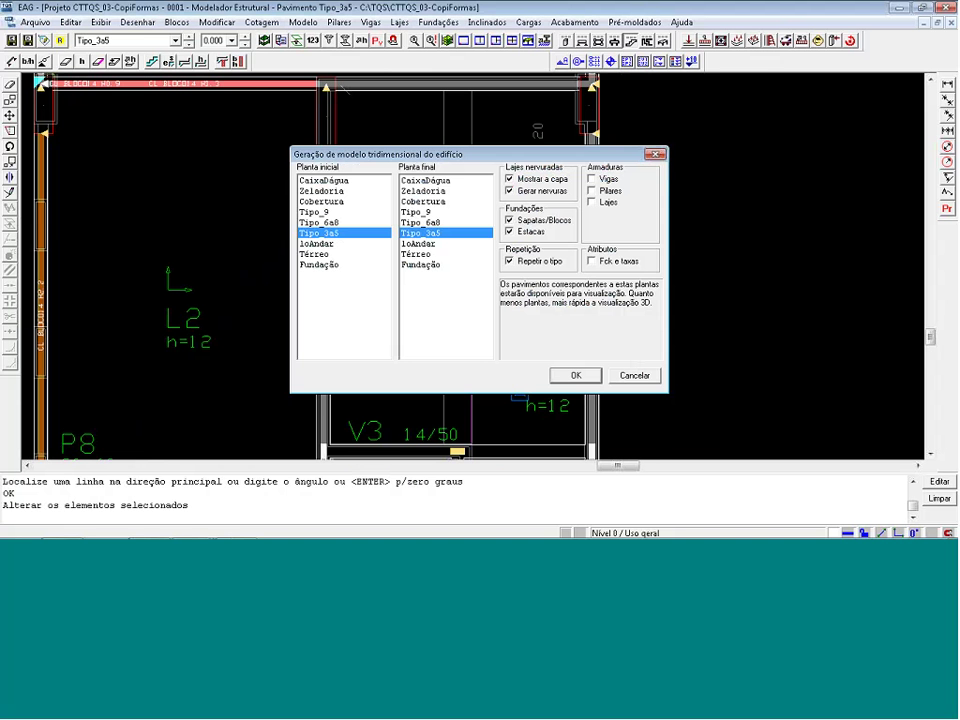
click(577, 377)
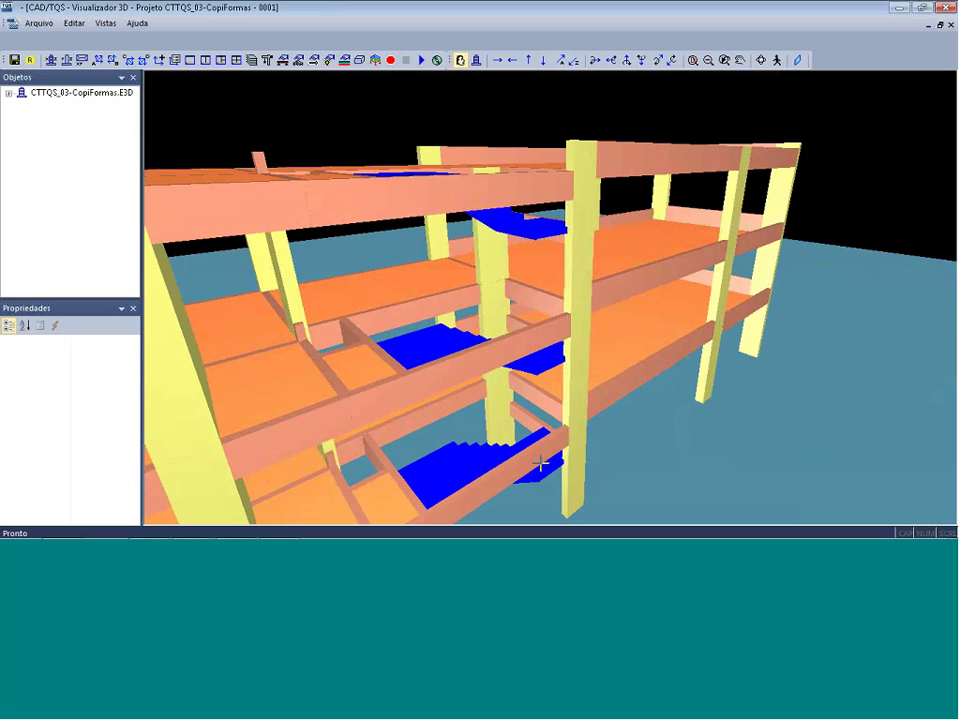
drag(536, 461, 911, 249)
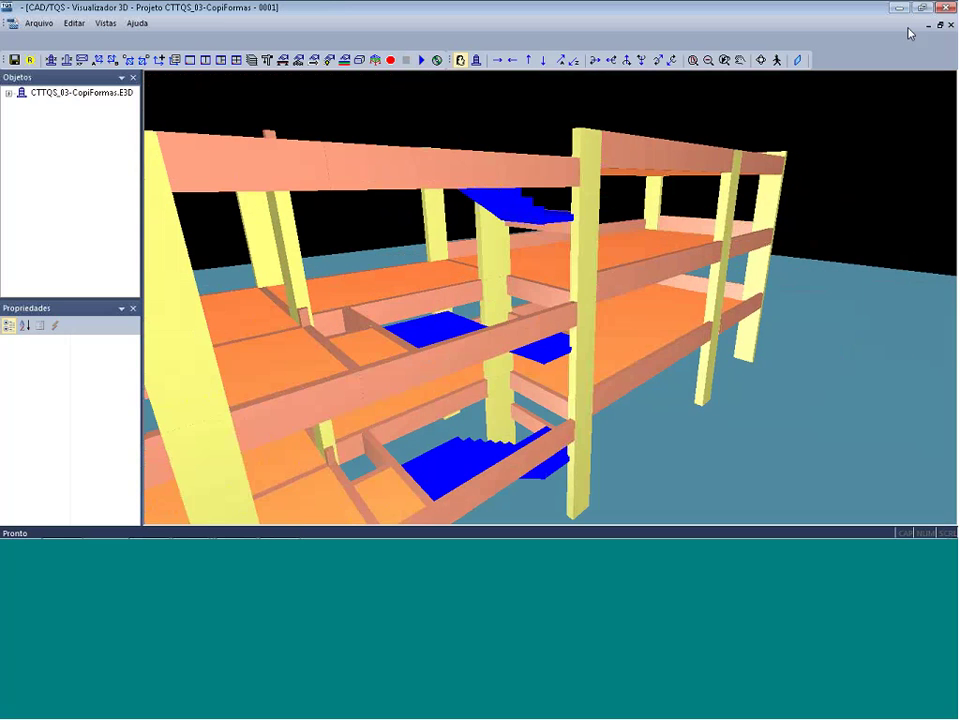
click(951, 8)
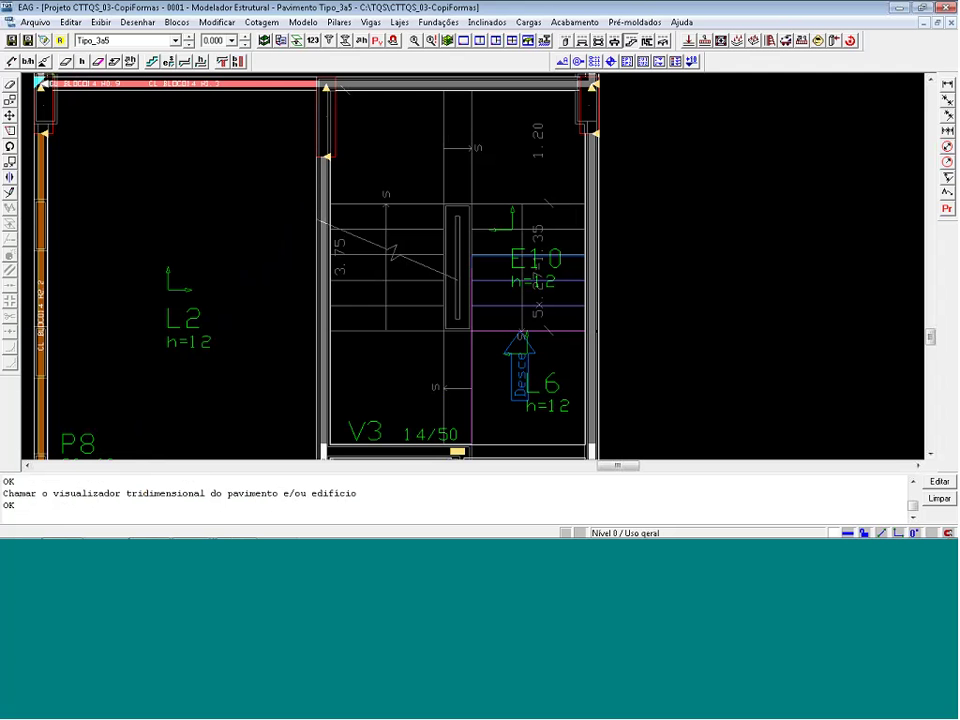
On the 1.350 auxiliary floor, start a free slab edge from the step line to 0.5 cm past the upper wall line and across to column P6
click(246, 42)
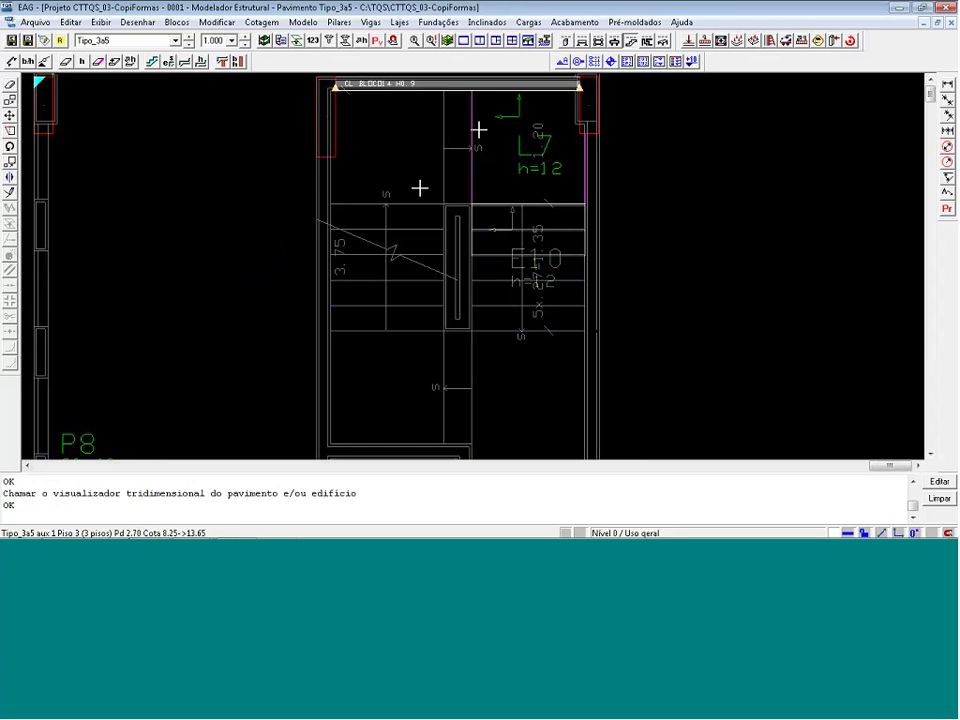
scroll(414, 79, up, 1)
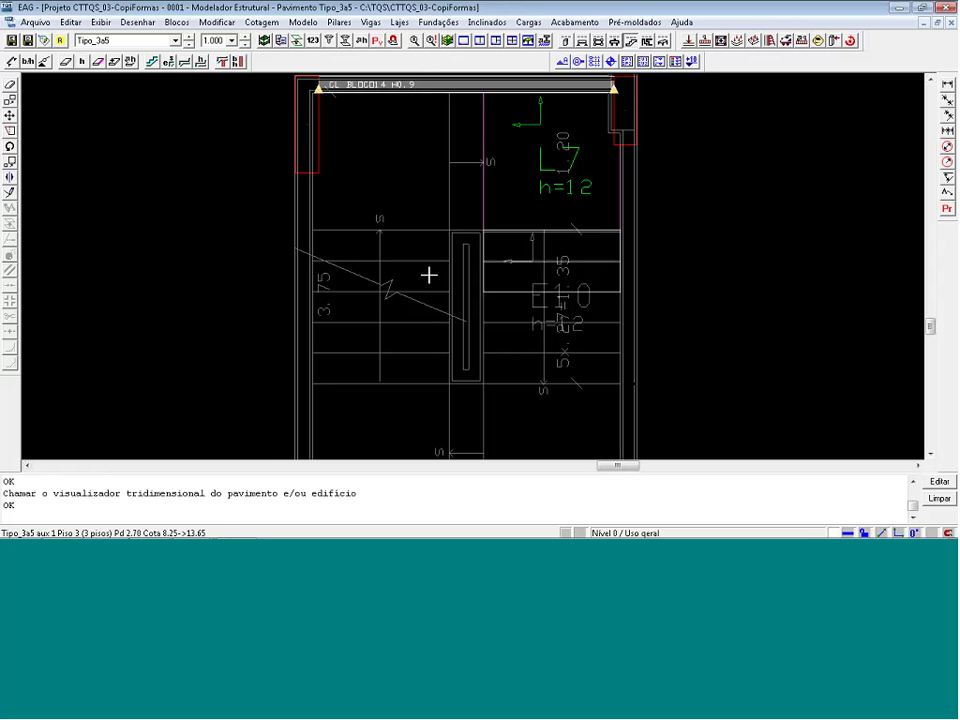
scroll(199, 317, down, 2)
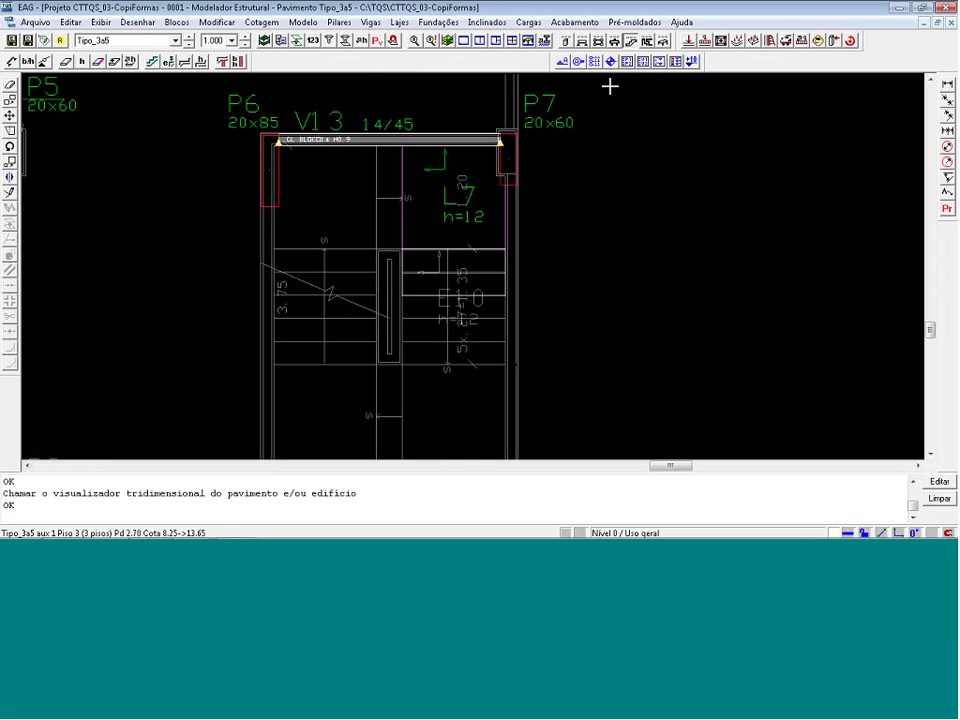
click(599, 41)
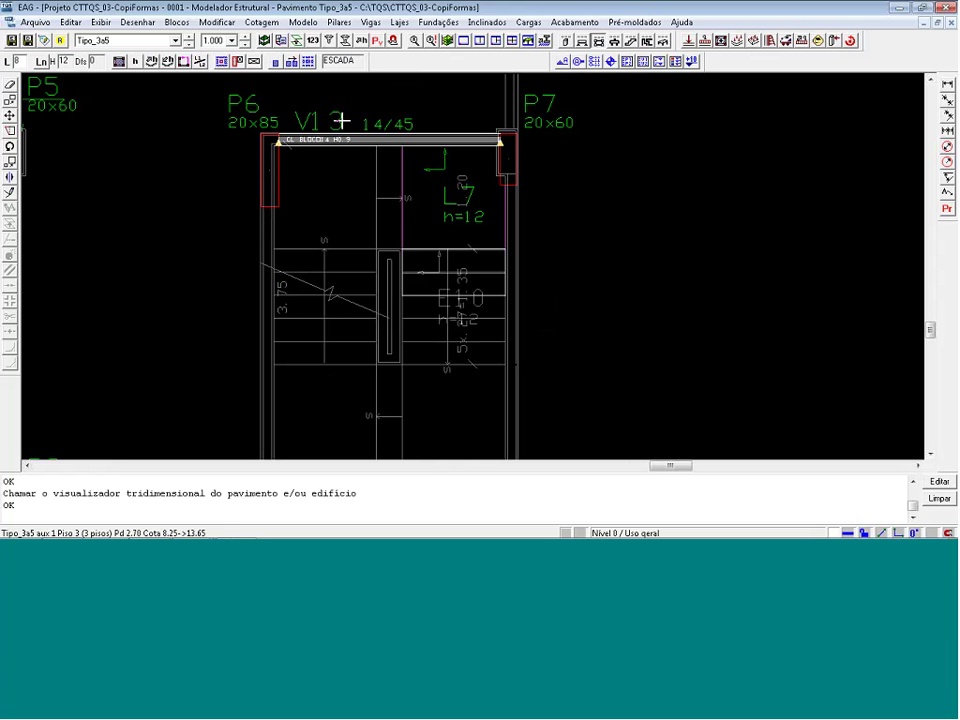
click(184, 62)
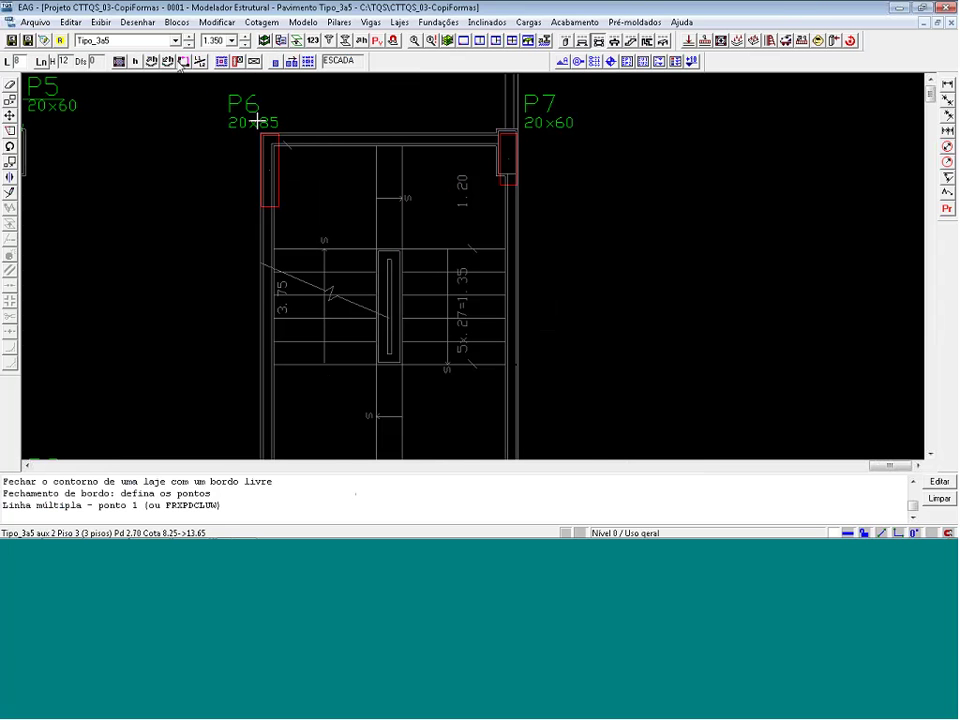
scroll(338, 219, up, 2)
click(414, 281)
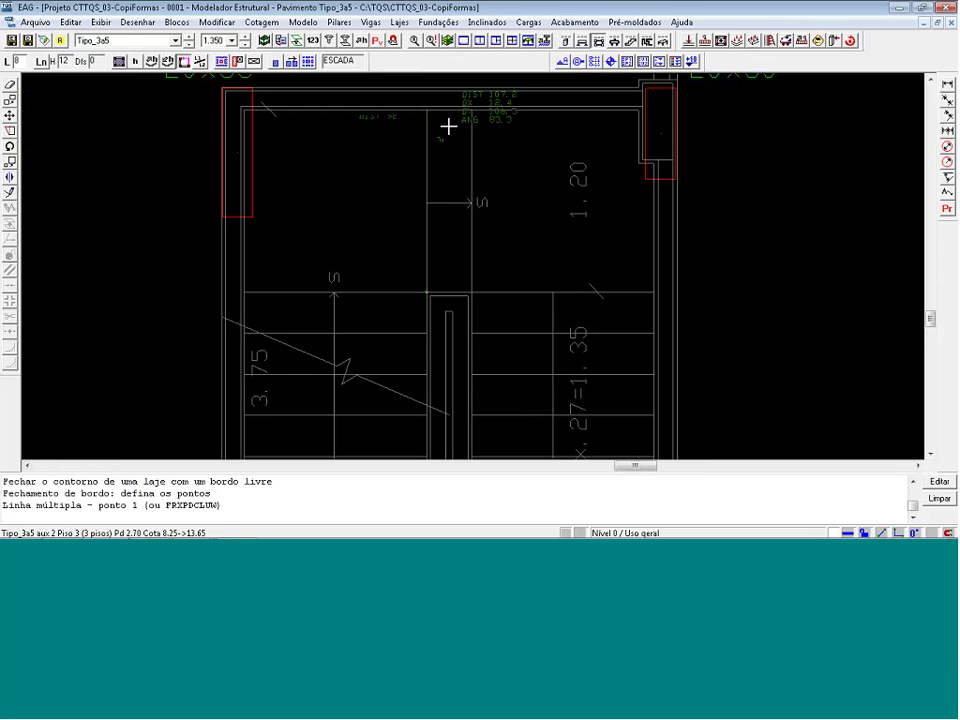
key(F8)
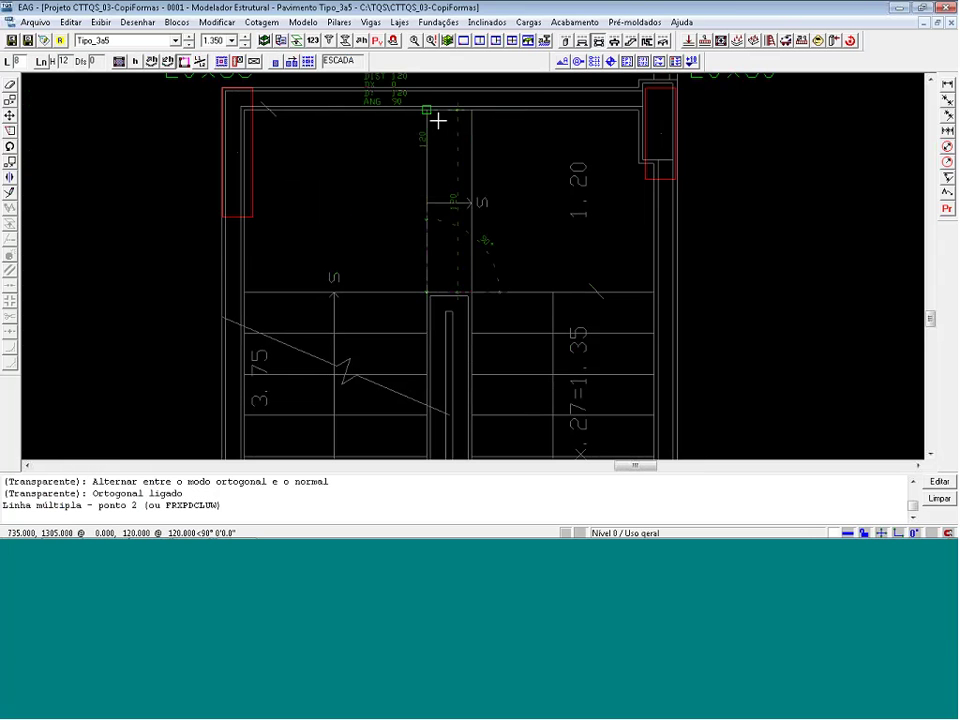
key(a)
click(449, 76)
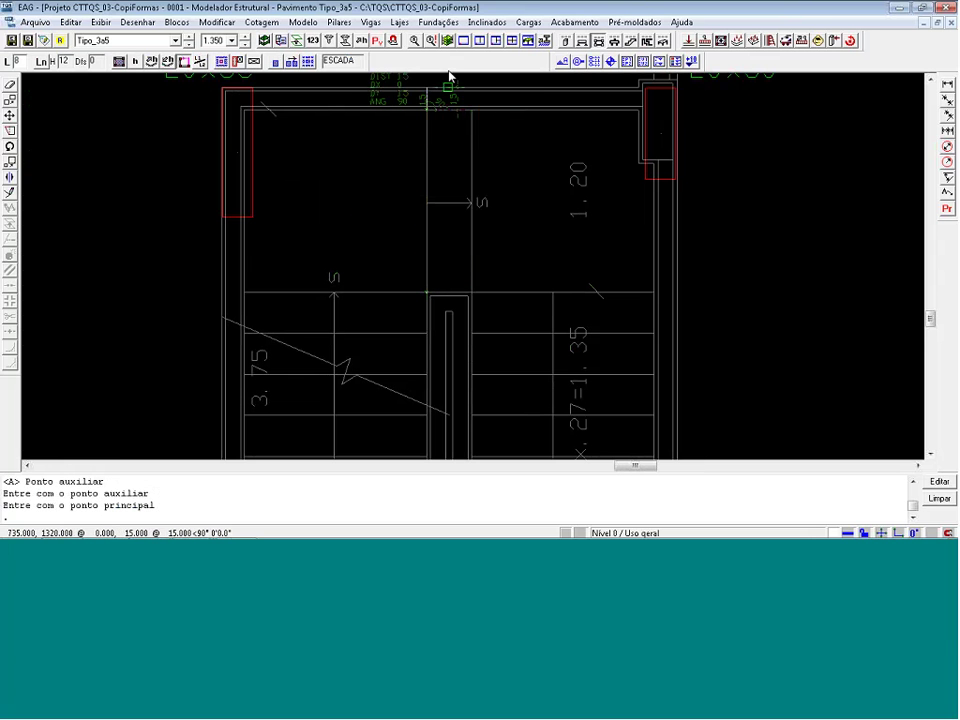
text(.5)
key(Return)
click(254, 96)
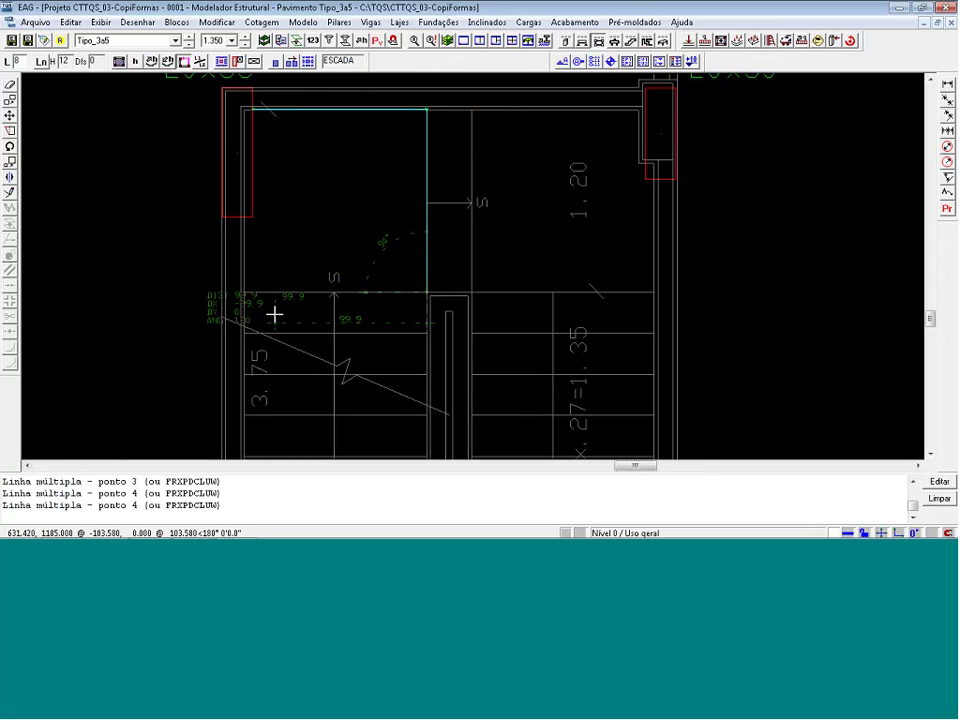
Close the slab edge along the step line to 0.5 cm past the side wall line and up to column P6
text(auxiliar)
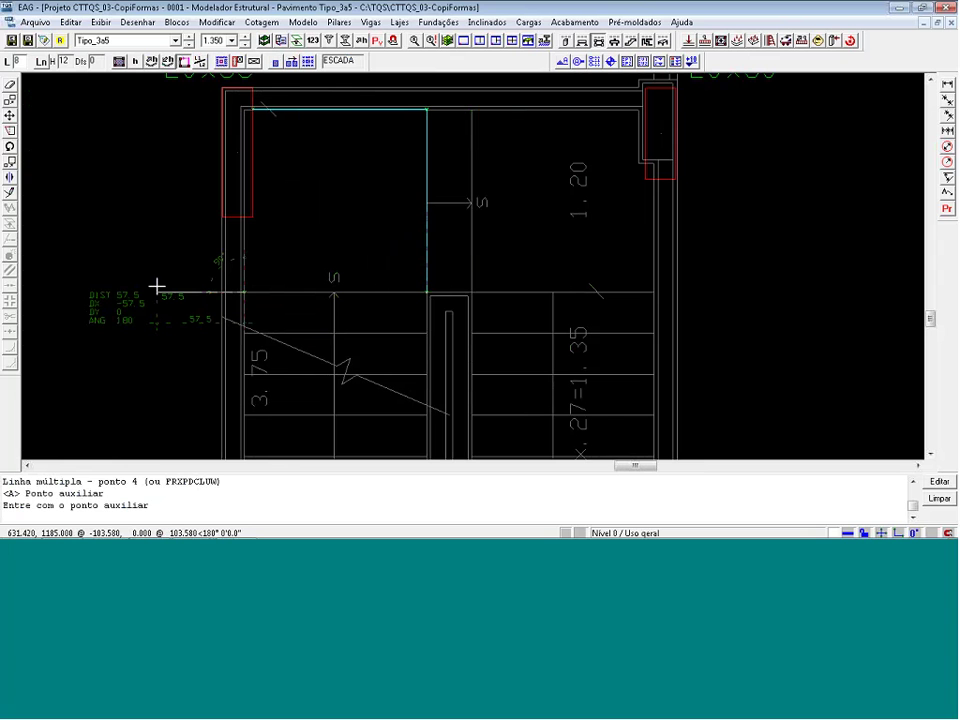
text(.5)
key(Return)
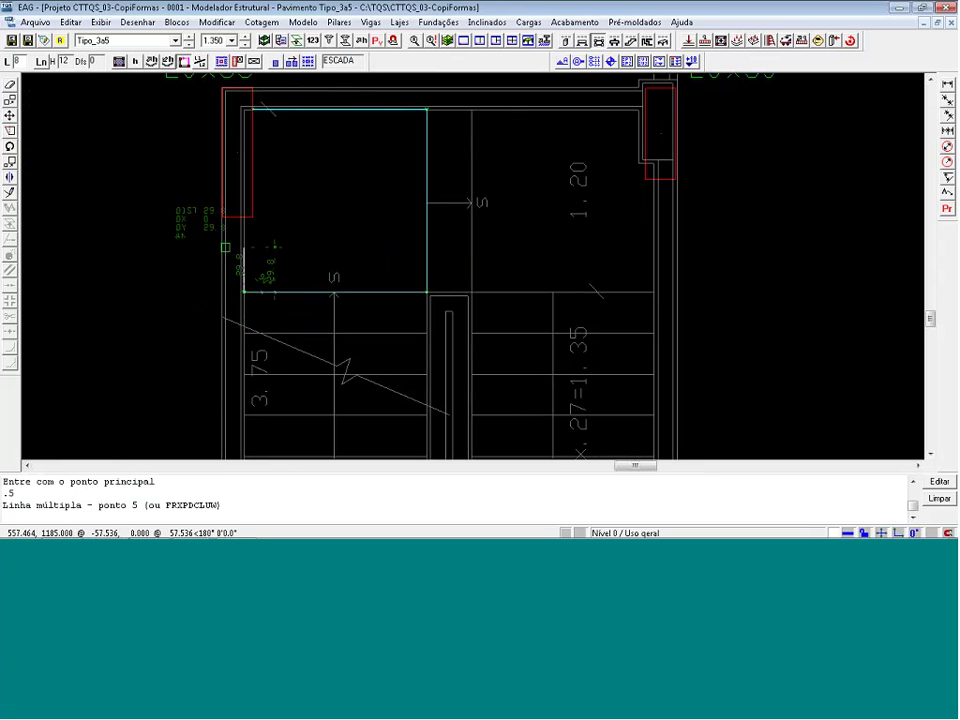
key(Return)
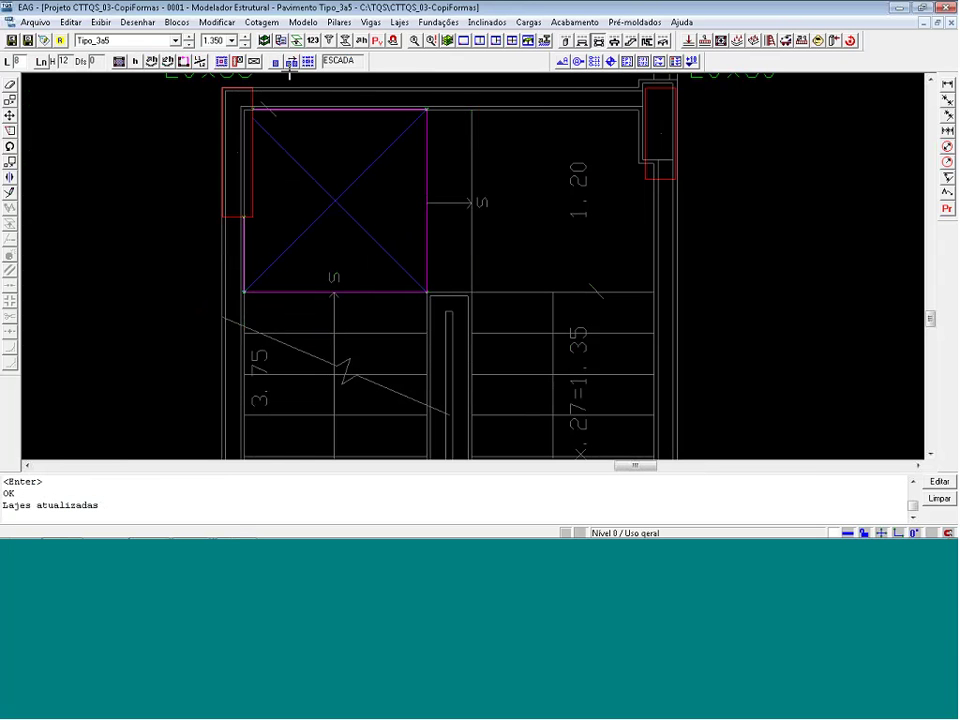
Insert a stair landing in the closed area beside column P6, with its main direction taken from the stairwell-side edge
click(627, 45)
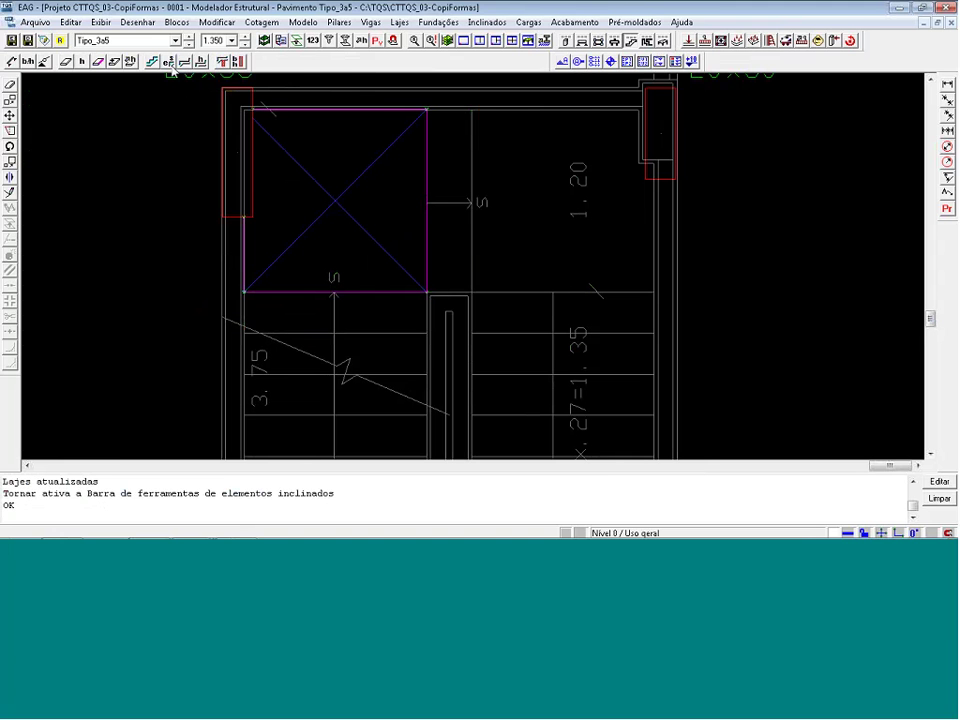
click(170, 62)
click(357, 186)
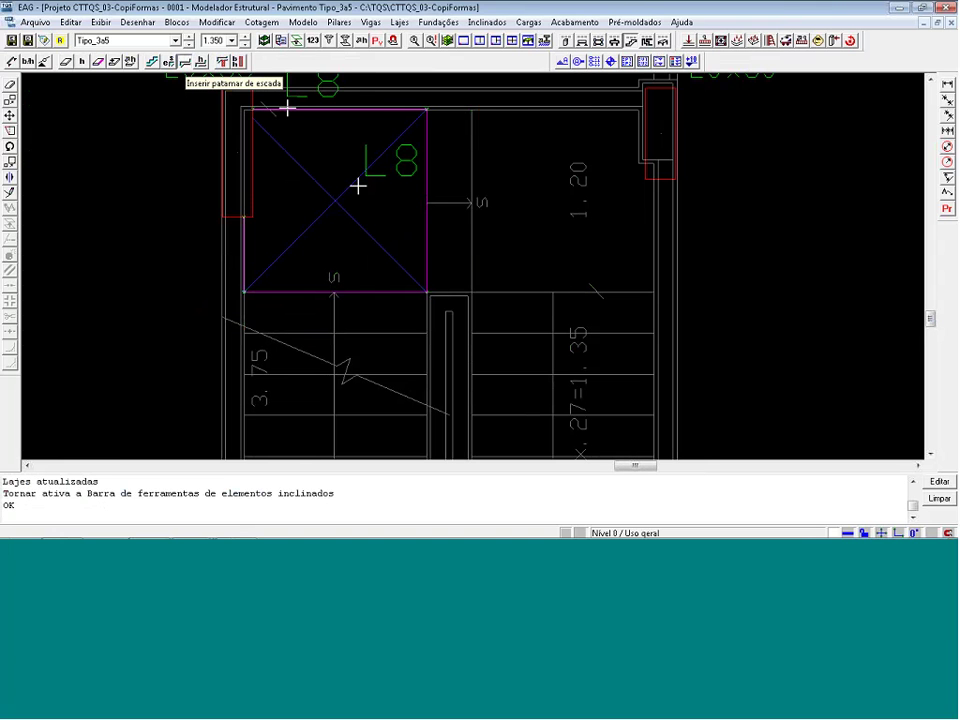
click(429, 237)
scroll(257, 96, down, 2)
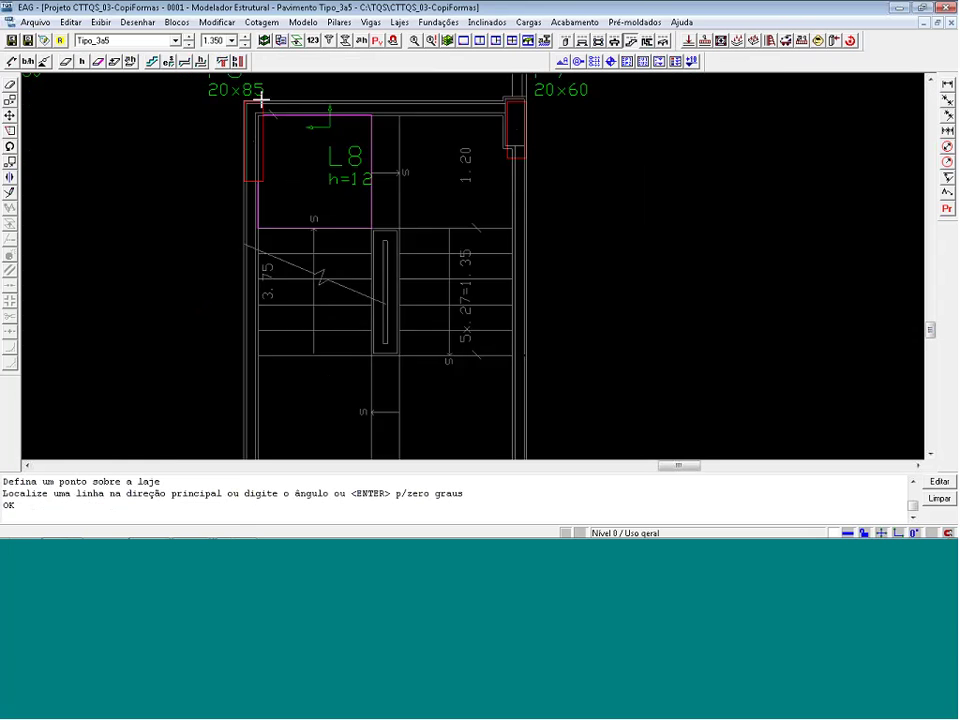
On the 2.350 auxiliary floor, start a free slab edge from the stairwell-side step line corner to 0.5 cm past the side wall line
click(245, 44)
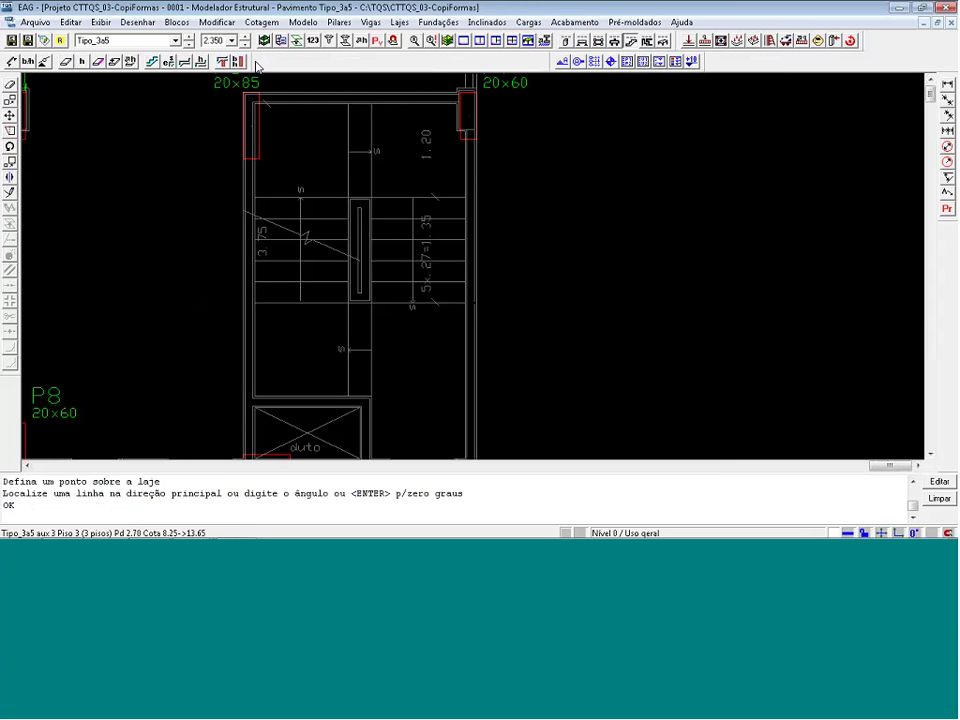
scroll(332, 435, up, 4)
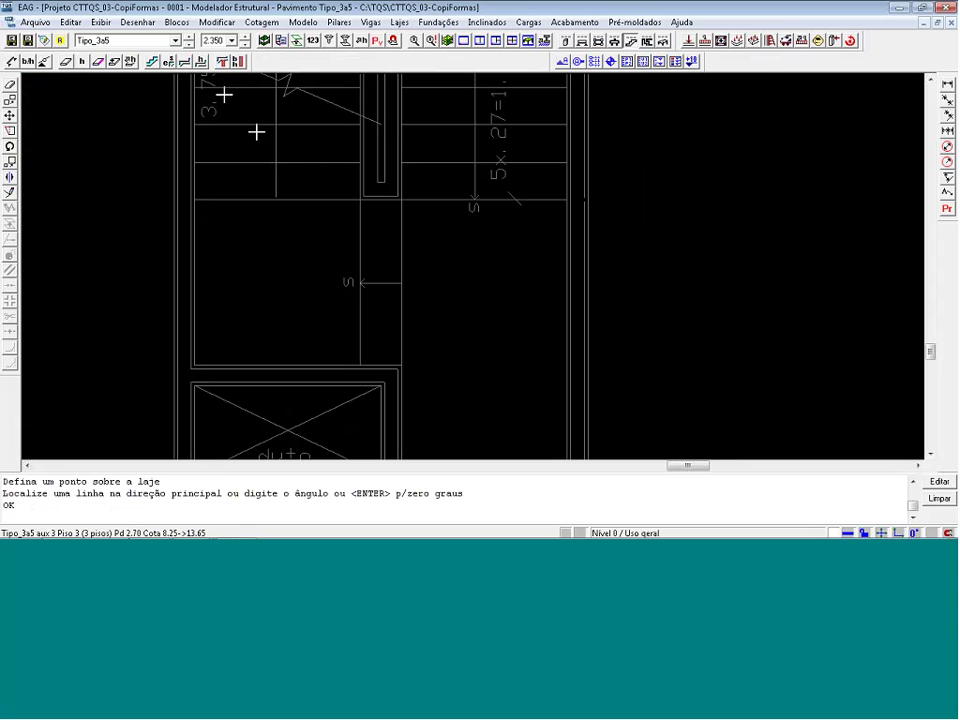
click(599, 41)
click(184, 62)
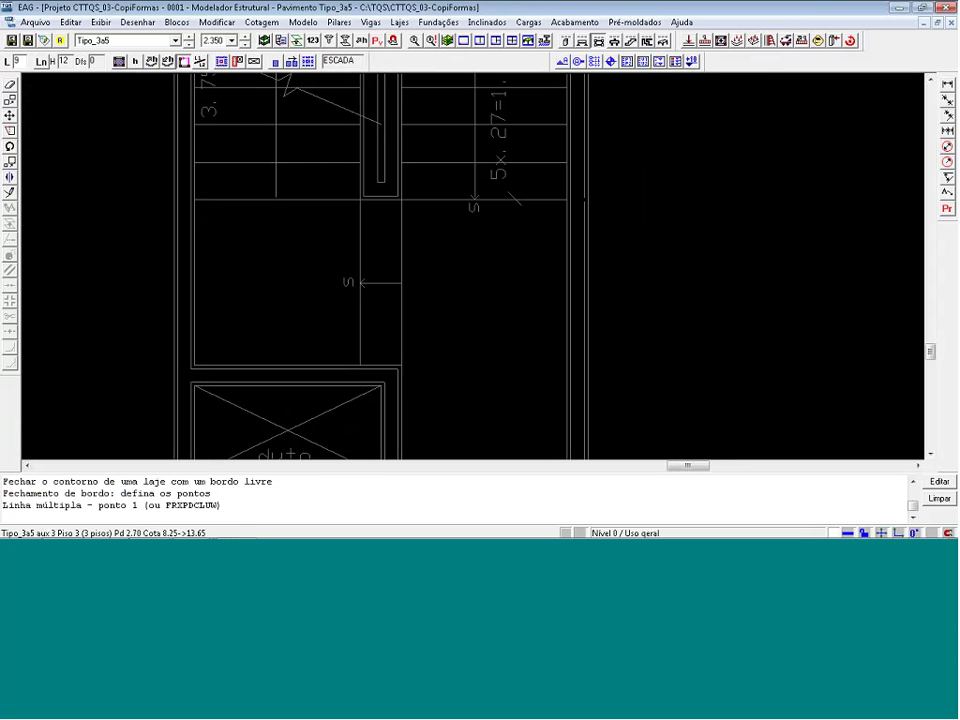
click(206, 212)
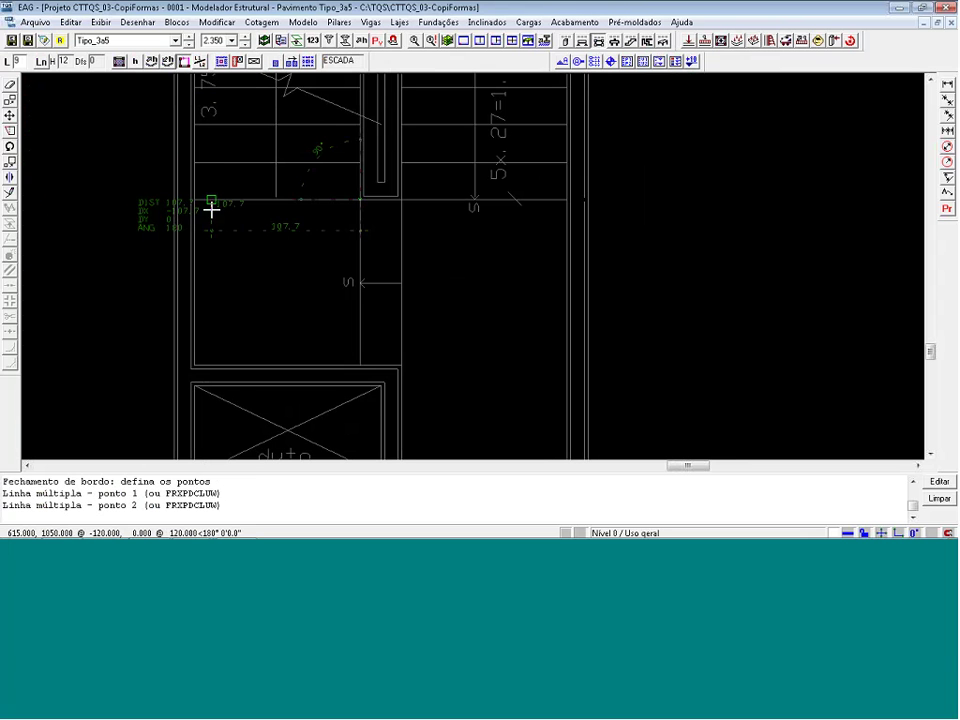
key(u)
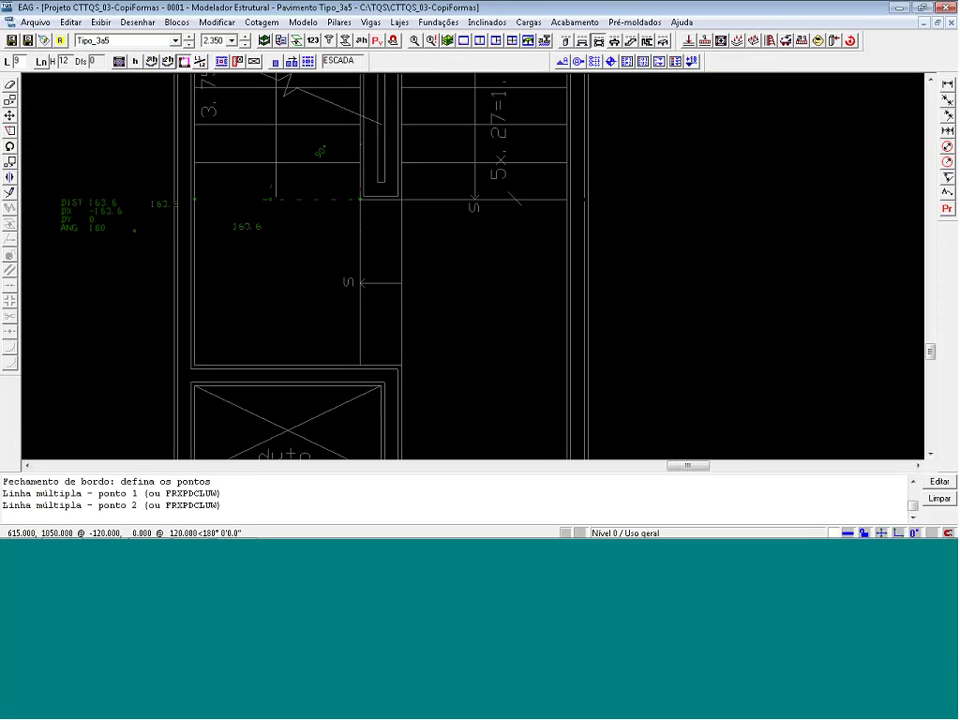
key(a)
click(167, 203)
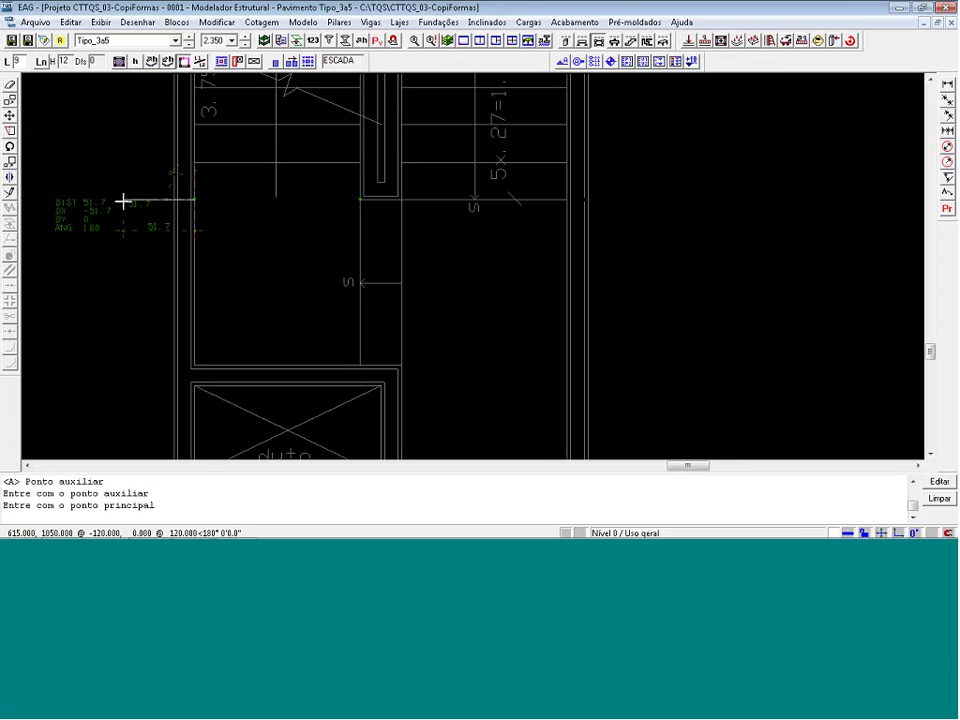
click(122, 201)
text(.)
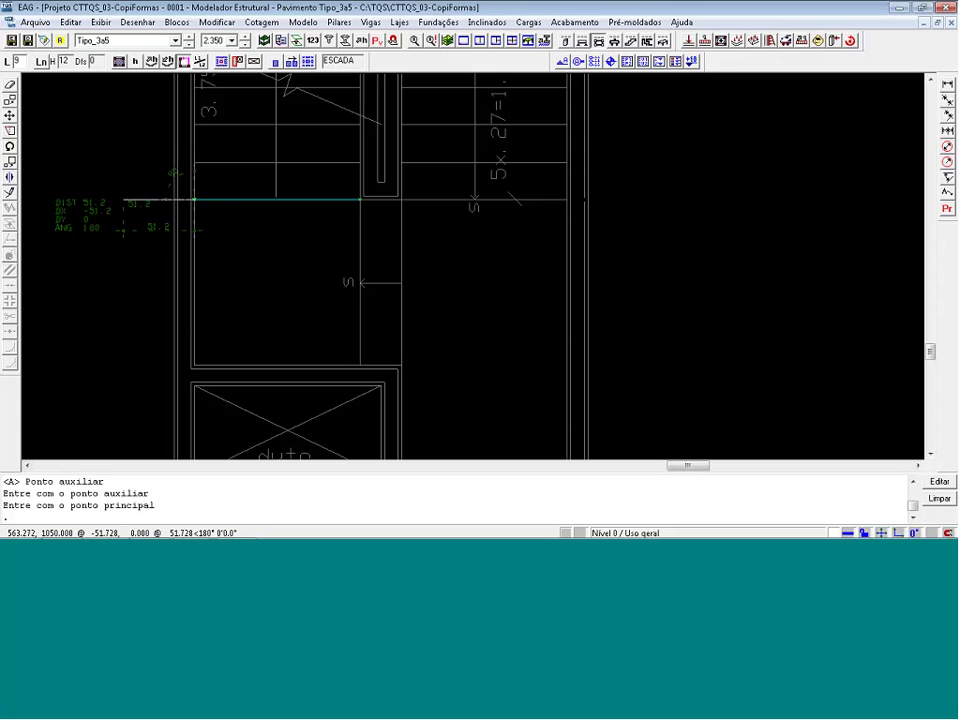
text(5)
key(Return)
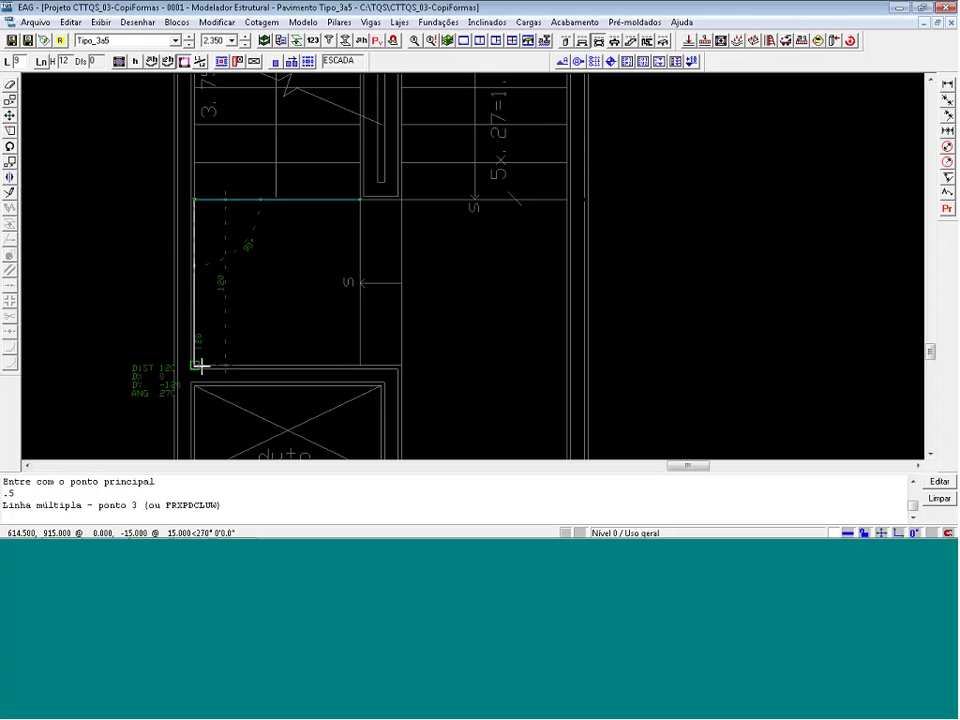
Close the slab edge down the side wall to 0.5 cm past the duct-side wall line and across to the stairwell-side step line
key(a)
click(200, 397)
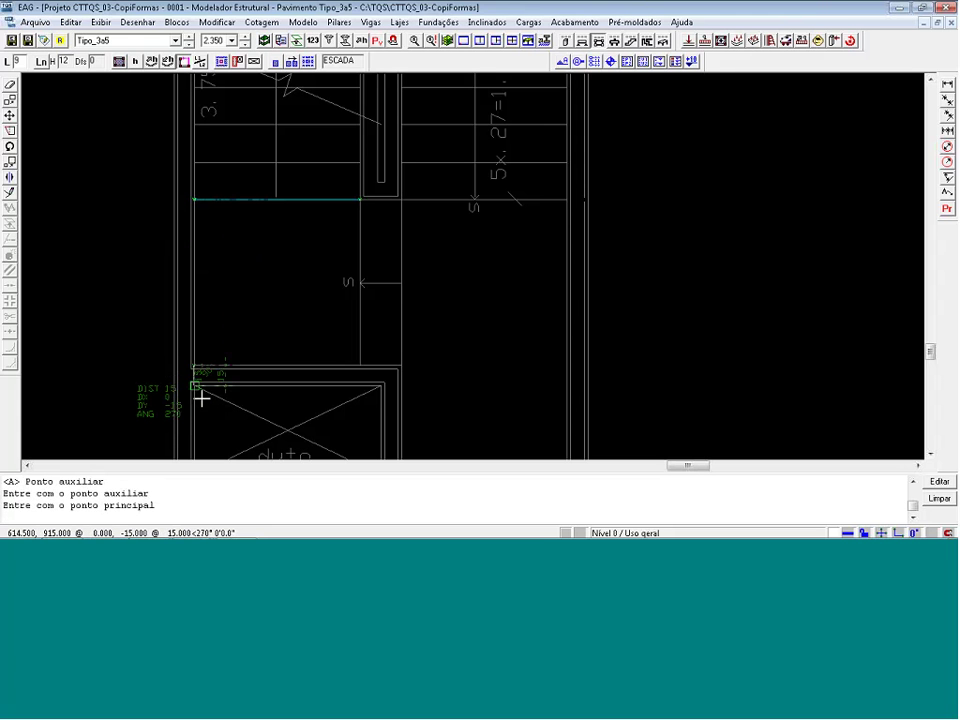
text(.5)
key(Return)
click(360, 365)
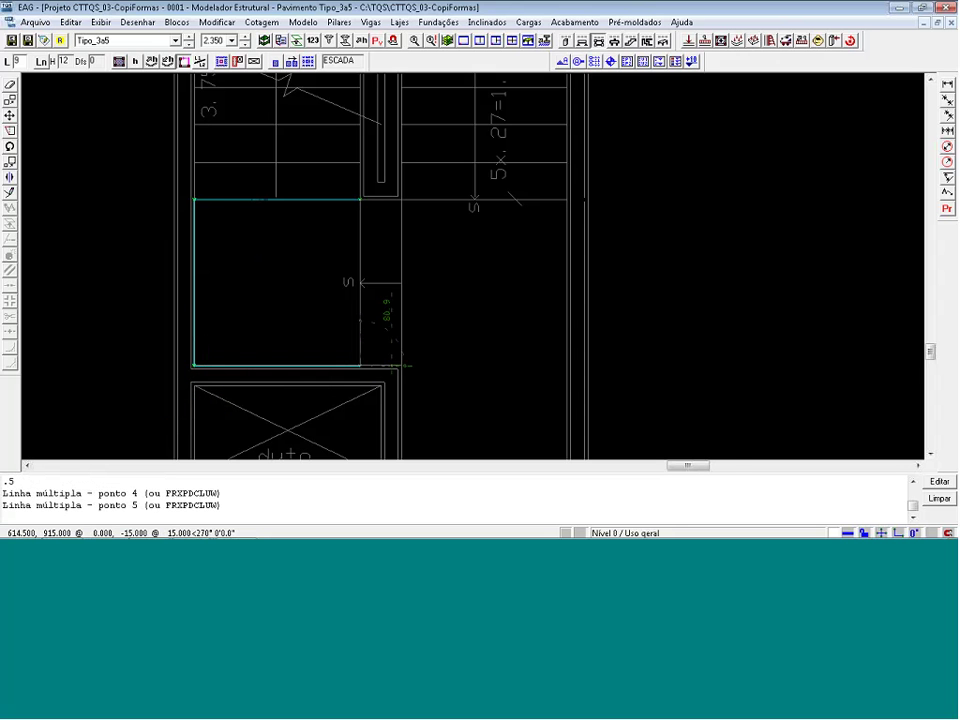
key(Return)
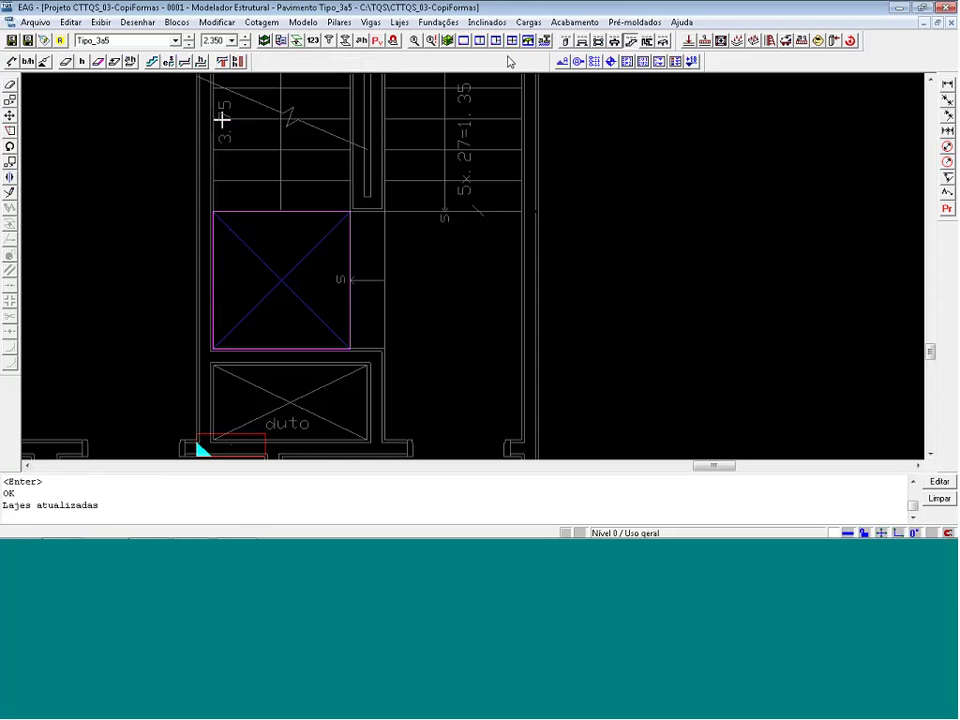
Insert a stair landing in the closed area beside the duct
click(186, 62)
click(279, 261)
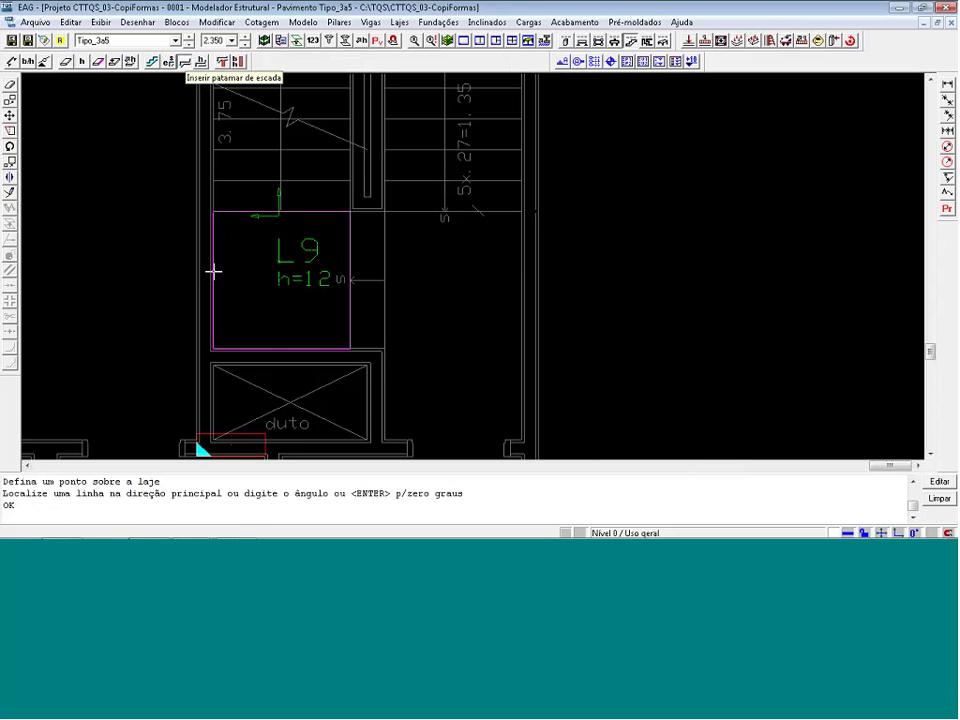
scroll(213, 270, down, 2)
On the 1.000 auxiliary floor, insert an inclined slab edge along the upper wall from the P7 landing to the P6 landing on the 1.350 floor
click(232, 44)
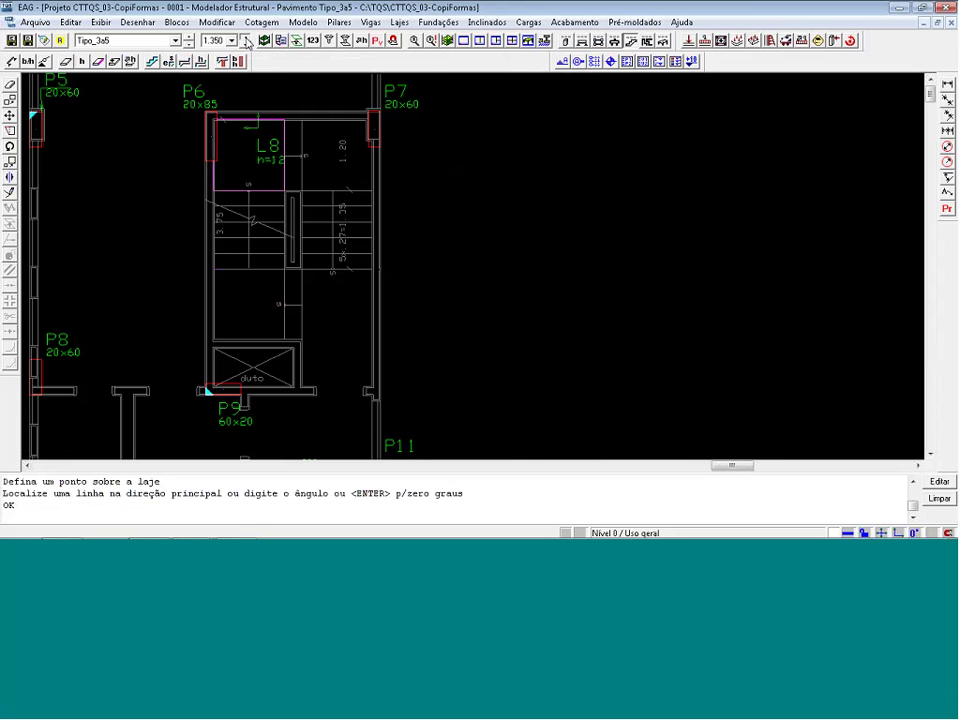
click(245, 41)
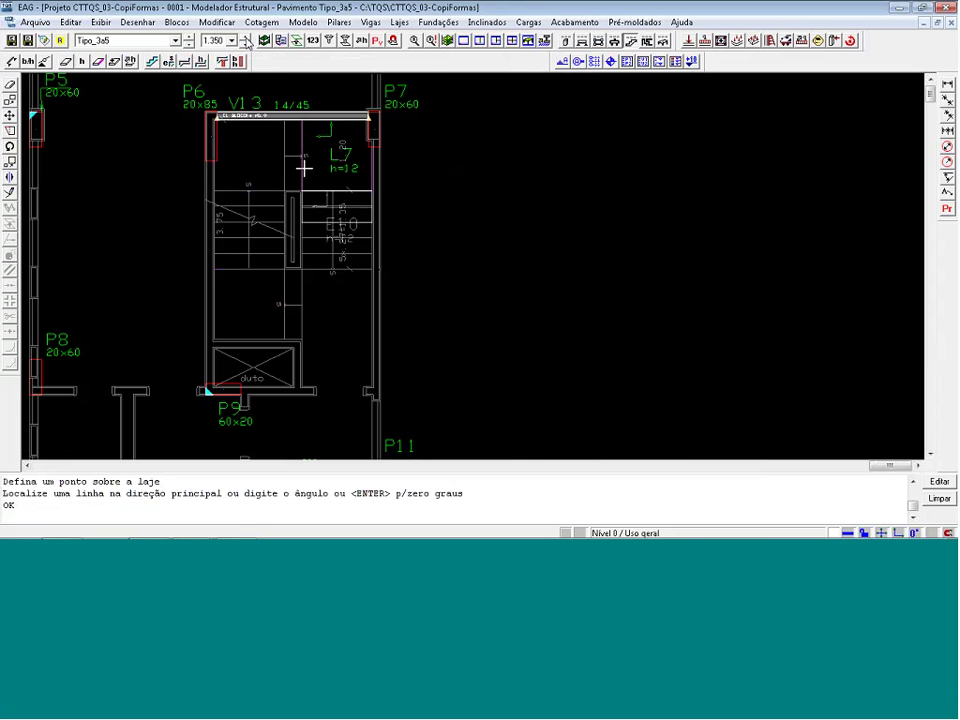
scroll(306, 165, up, 3)
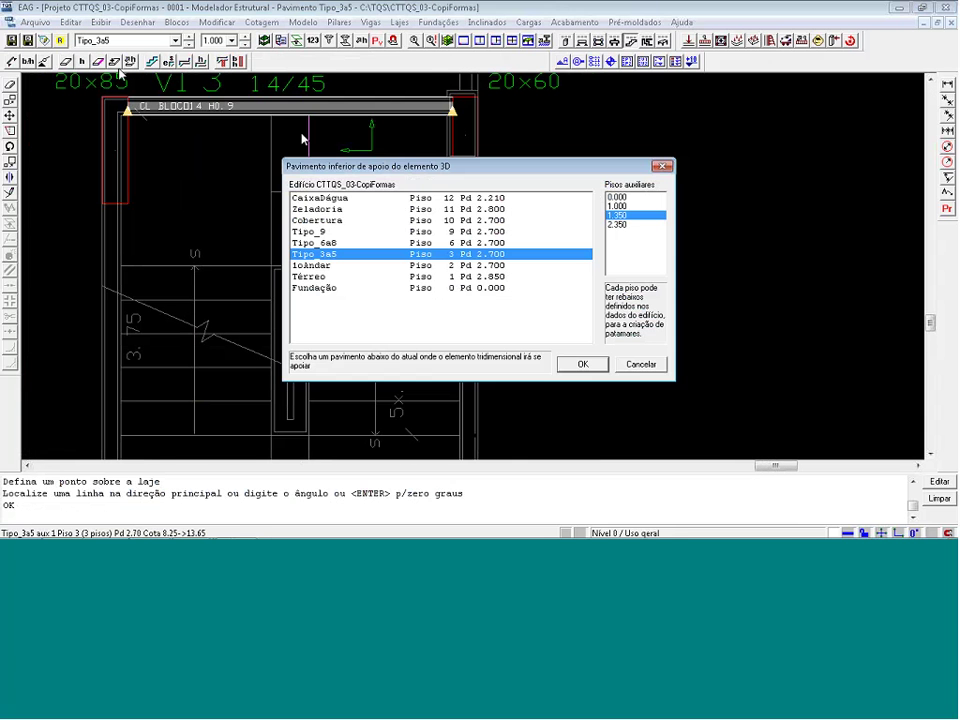
key(Return)
scroll(305, 118, up, 3)
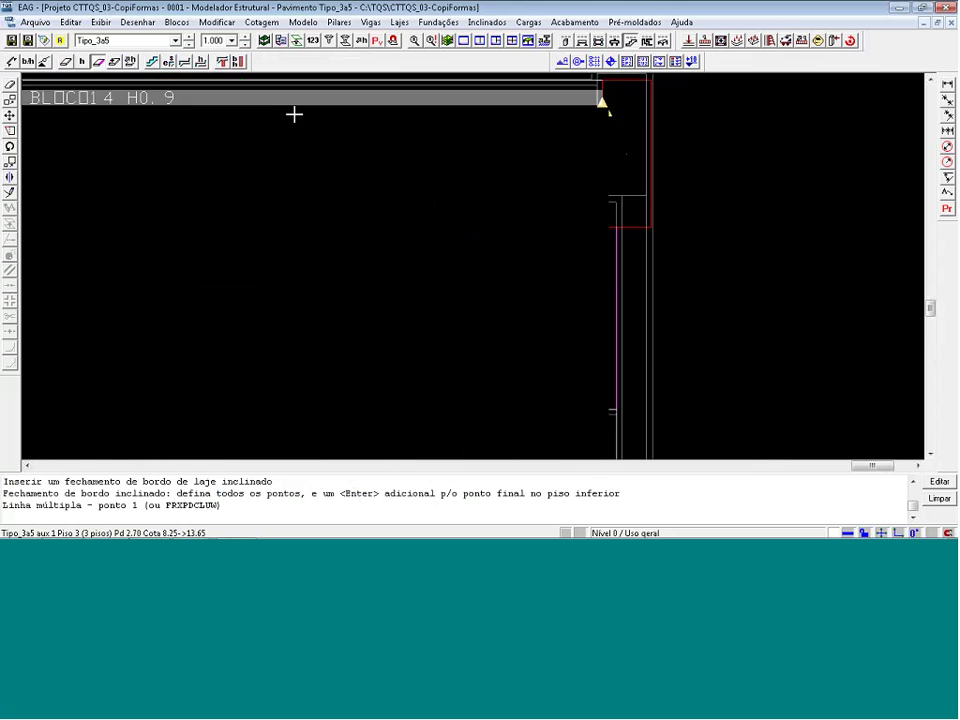
click(340, 108)
key(Return)
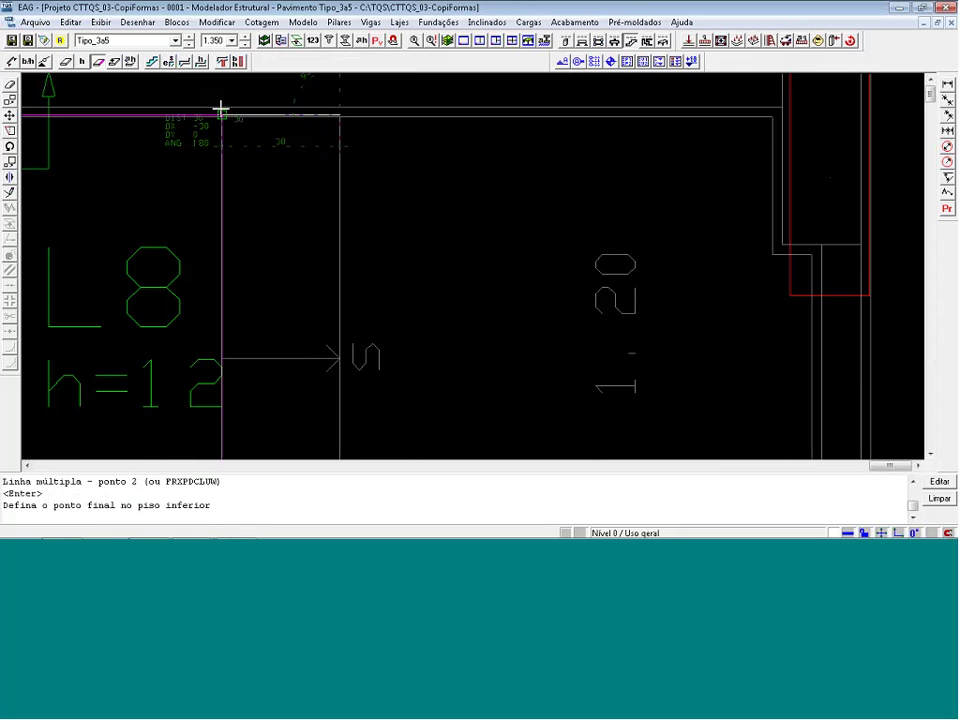
click(227, 107)
key(Return)
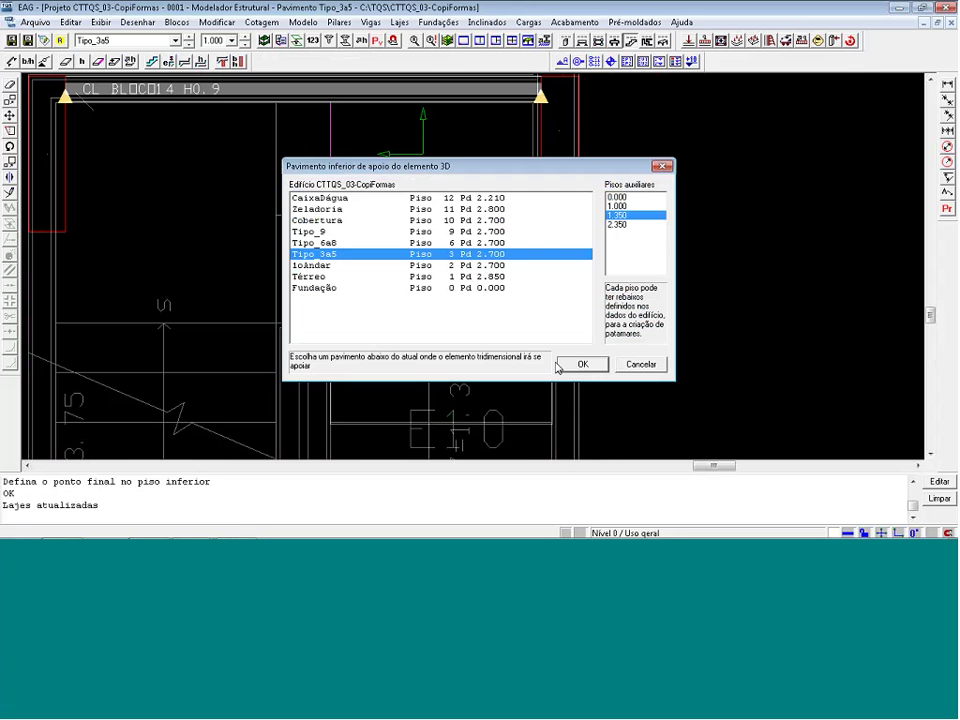
Insert a second inclined slab edge along the first step line, from the P7 landing's inner corner to the P6 landing on the 1.350 floor
key(Return)
scroll(420, 333, up, 2)
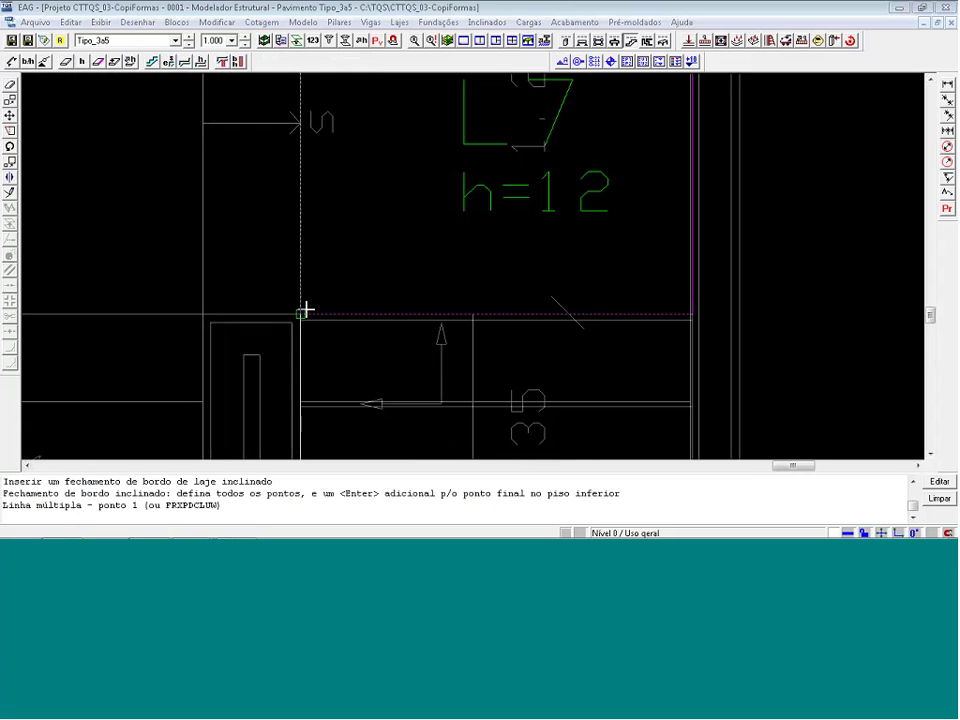
click(270, 287)
key(Return)
scroll(392, 165, down, 2)
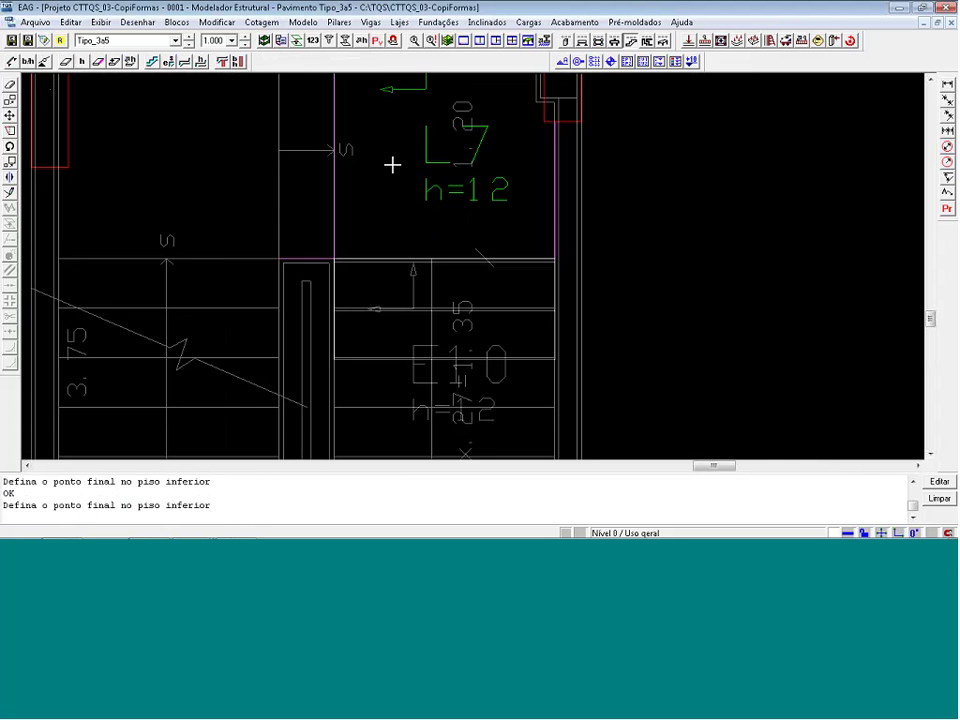
On the 1.350 auxiliary floor, insert an inclined slab edge along the side wall from the P6 landing to the duct-side landing on the 2.350 floor
click(251, 84)
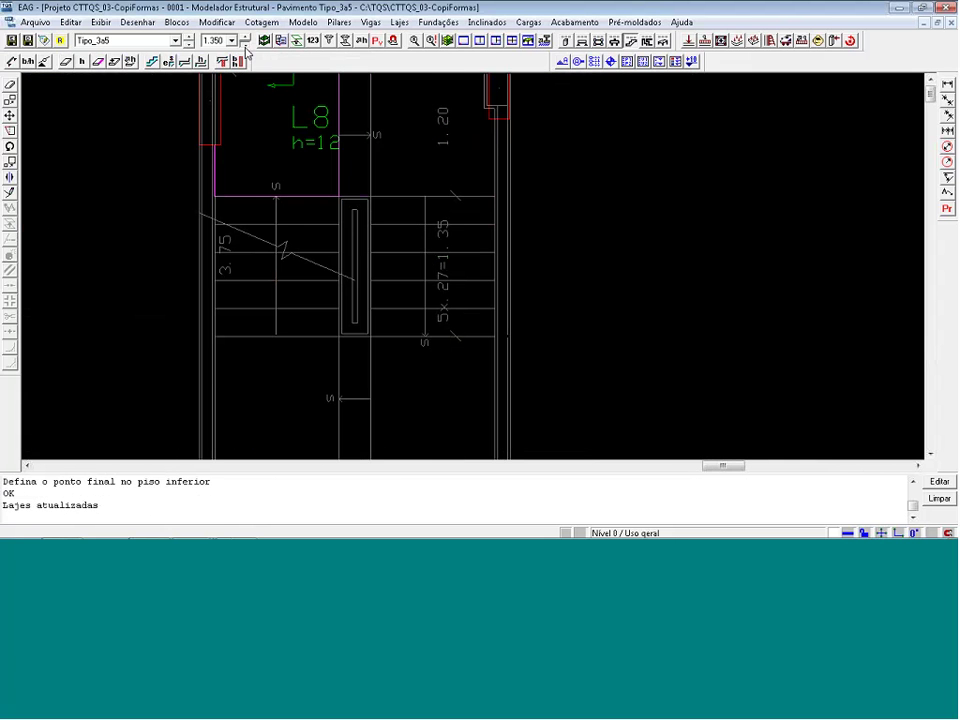
click(98, 61)
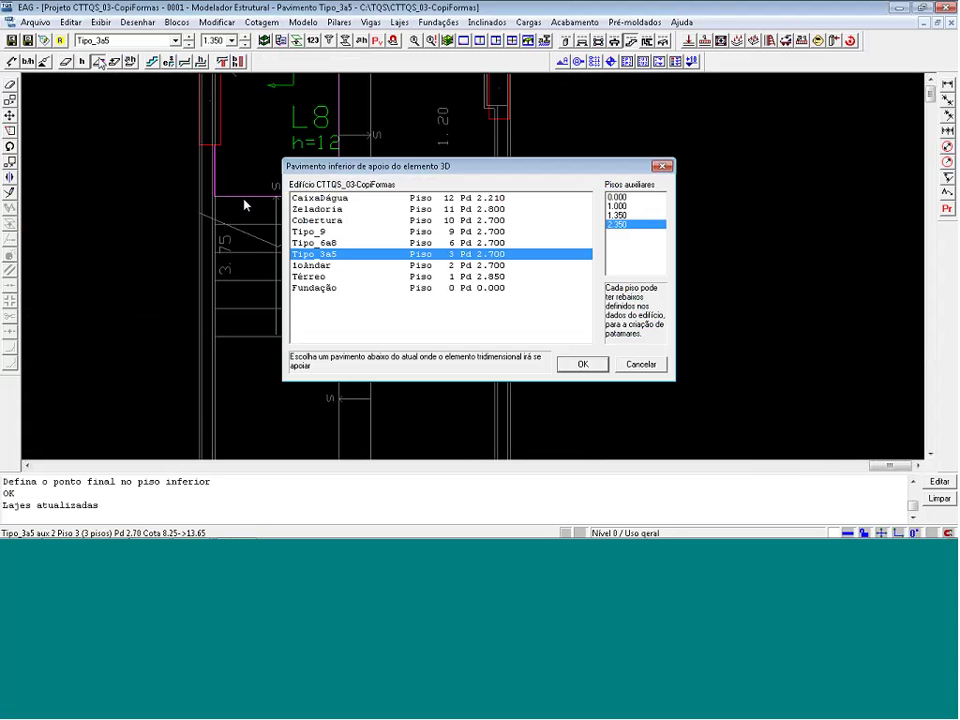
click(580, 364)
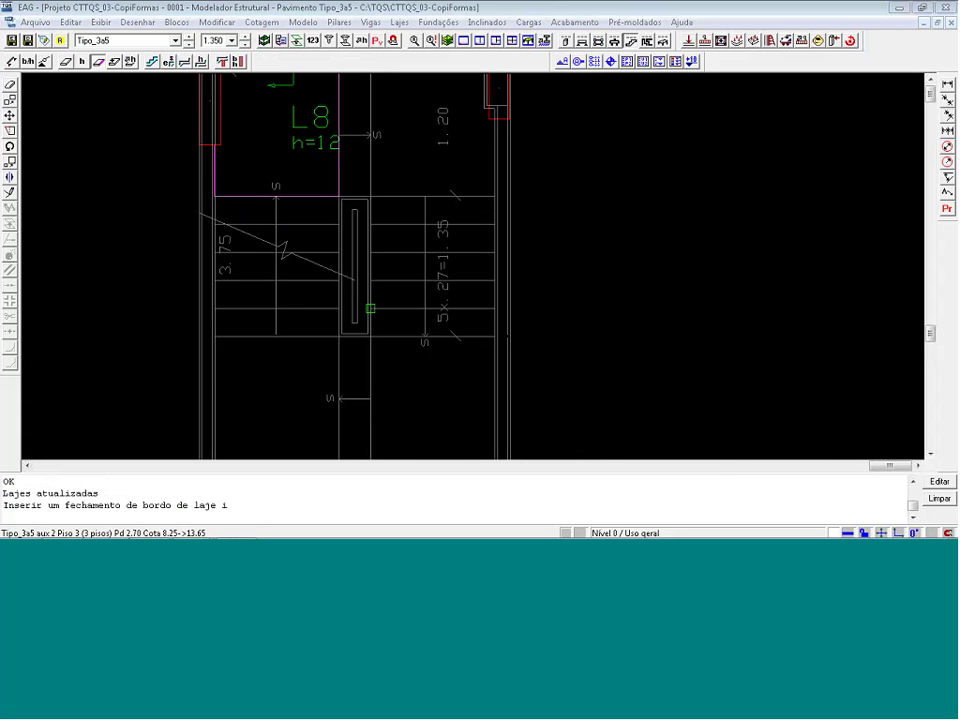
scroll(210, 195, up, 3)
click(209, 192)
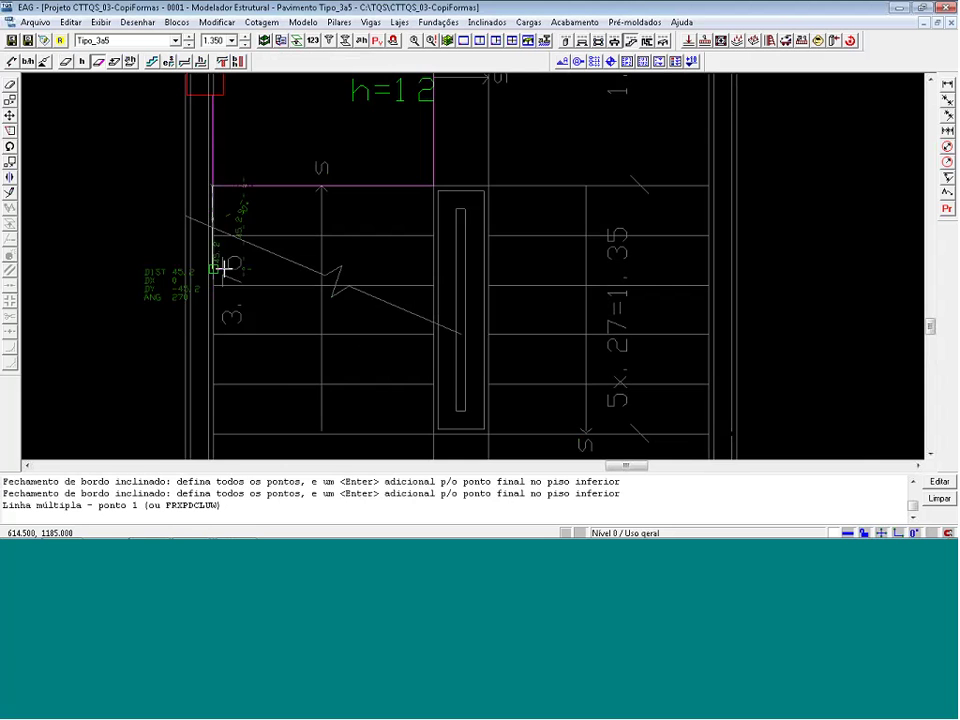
key(Return)
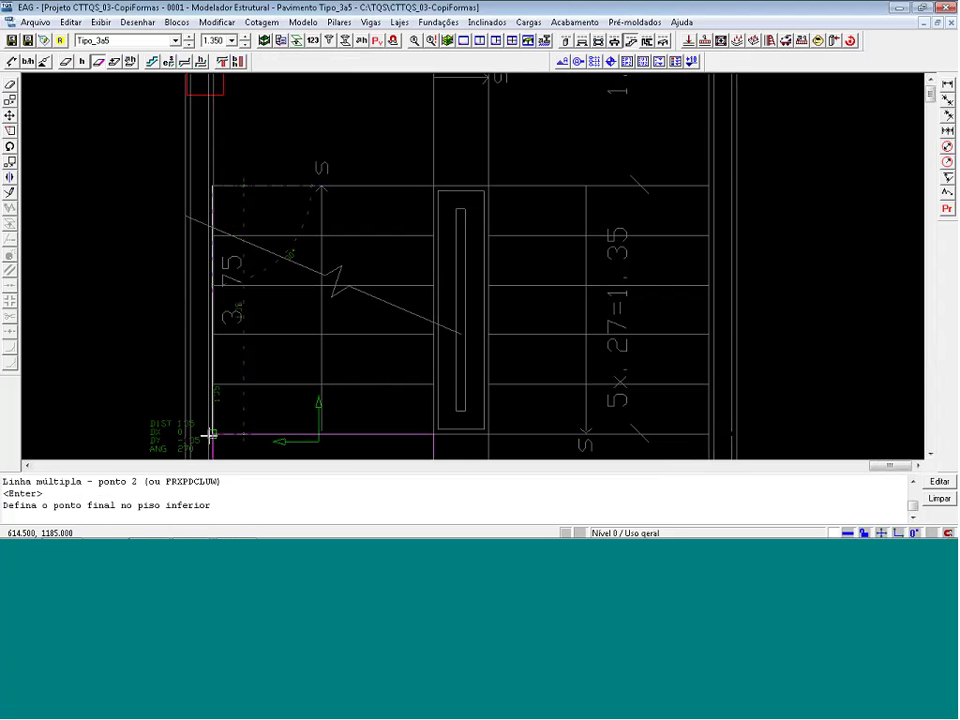
click(371, 377)
Insert the stairwell-side inclined slab edge from the P6 landing to the duct-side landing on the 2.350 floor
click(583, 365)
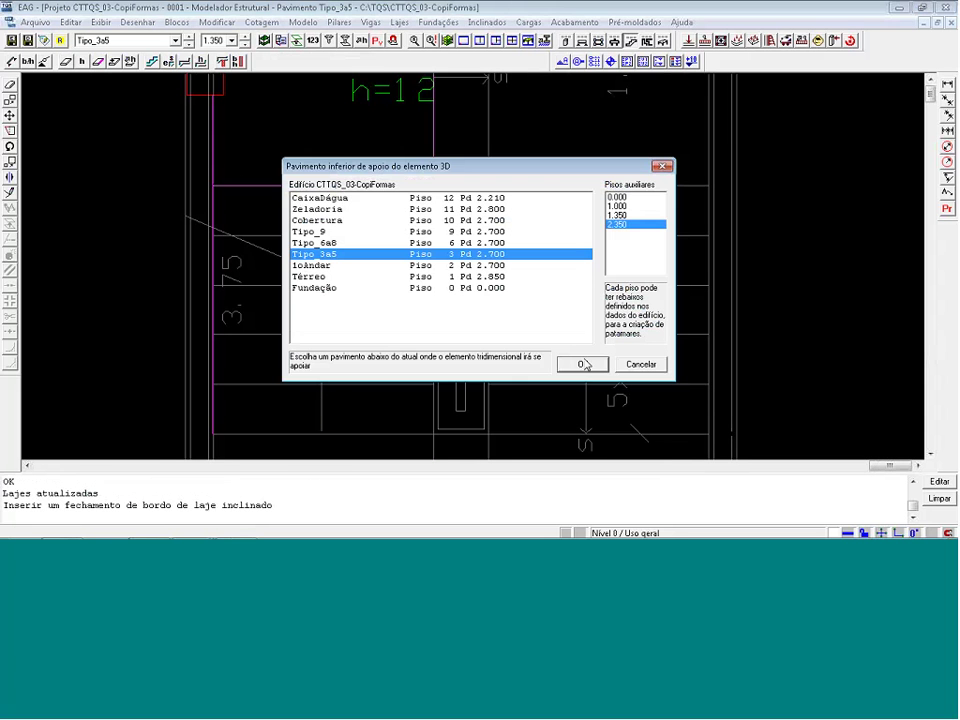
click(434, 186)
key(Return)
click(431, 430)
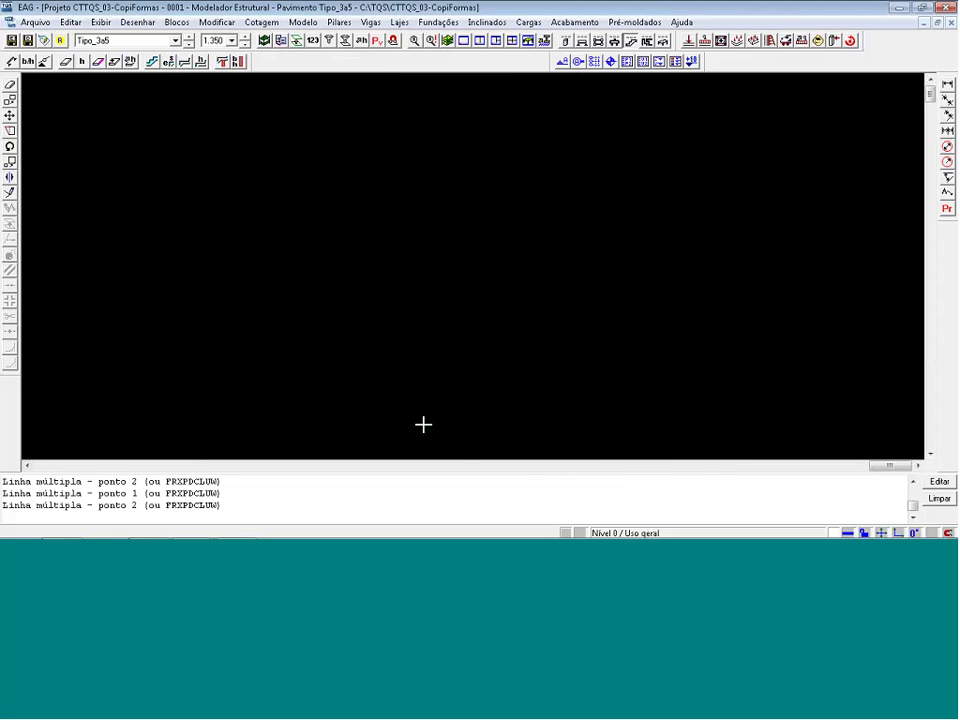
scroll(302, 234, down, 3)
scroll(322, 152, down, 1)
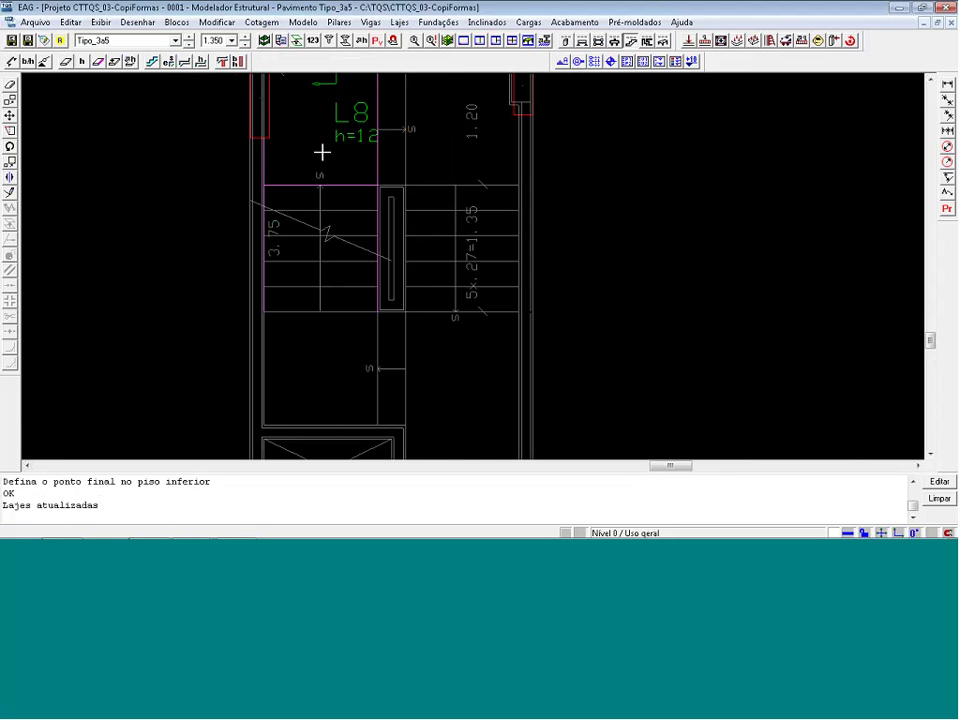
On the 2.350 auxiliary floor, insert an inclined slab edge along the step line from the duct-side landing to the adjacent landing on the lower floor
scroll(364, 251, up, 2)
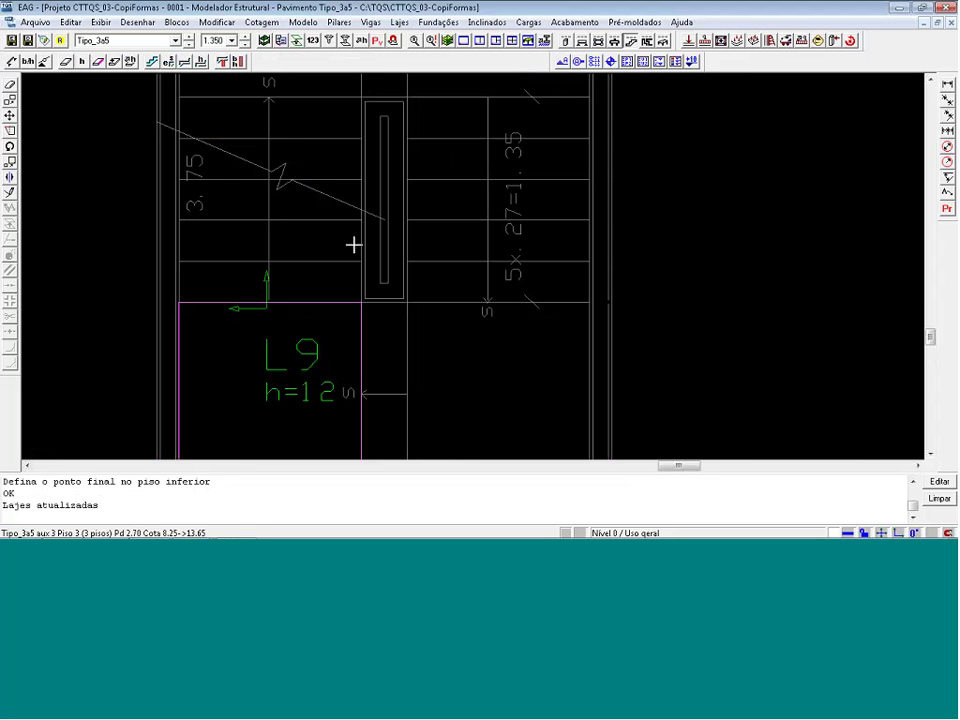
scroll(409, 336, up, 2)
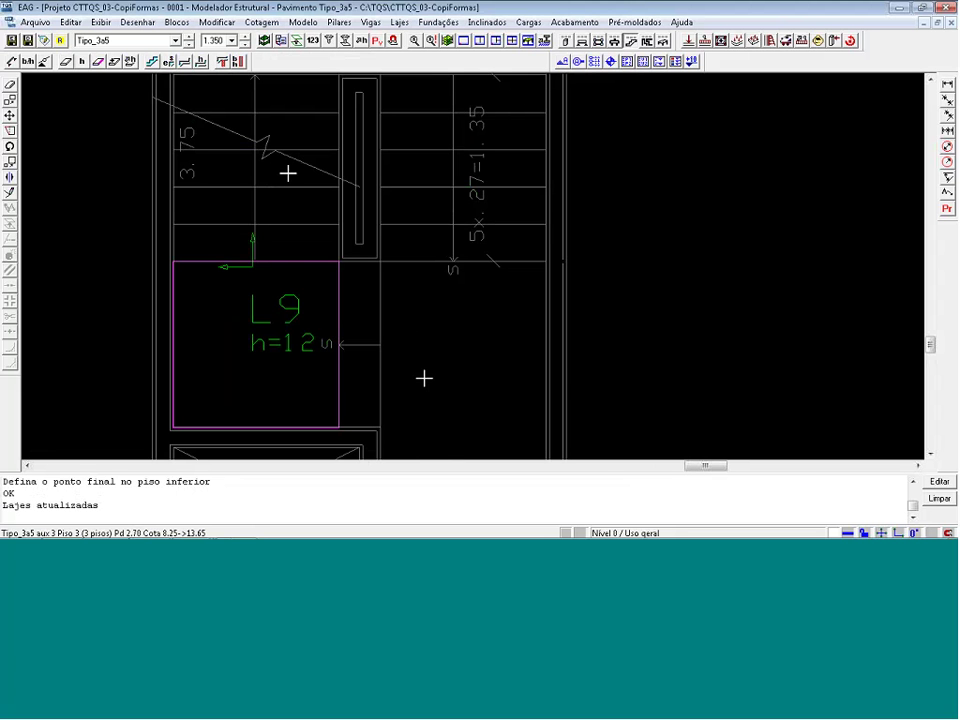
click(97, 61)
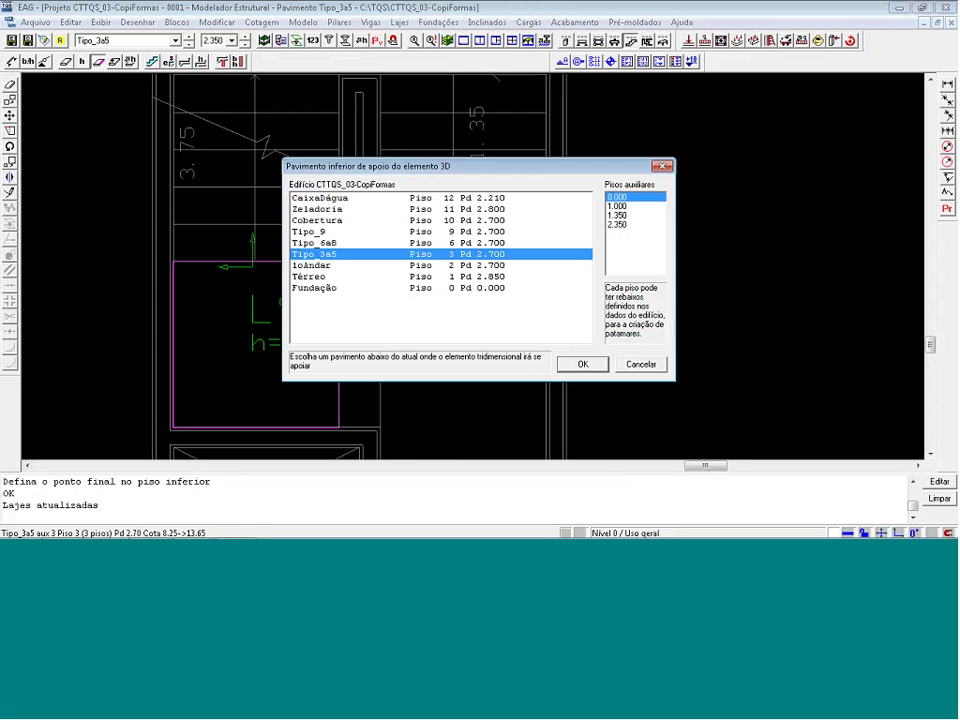
click(570, 362)
click(337, 268)
key(Return)
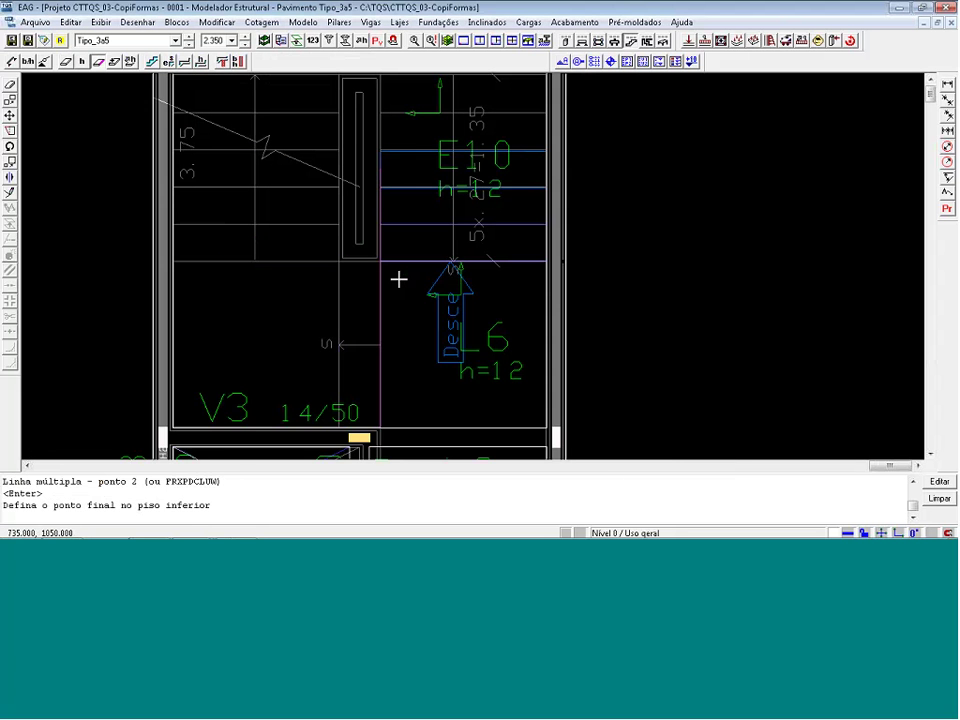
click(398, 280)
Insert a second inclined slab edge along the duct wall, from the duct-side landing to the adjacent landing on the lower floor
click(574, 364)
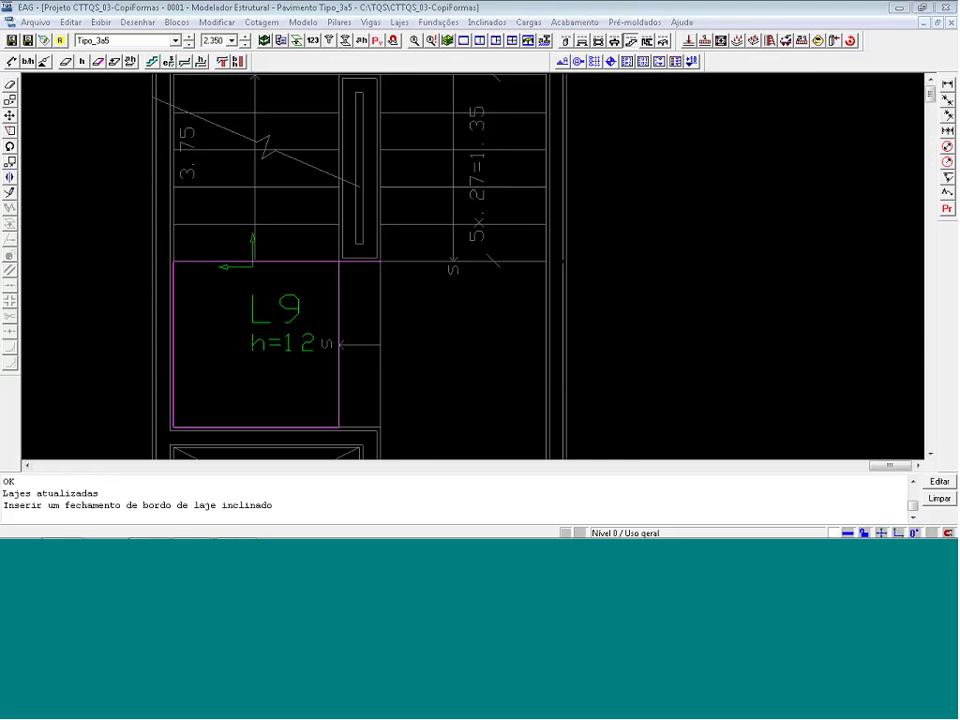
scroll(347, 455, up, 6)
click(328, 399)
key(Return)
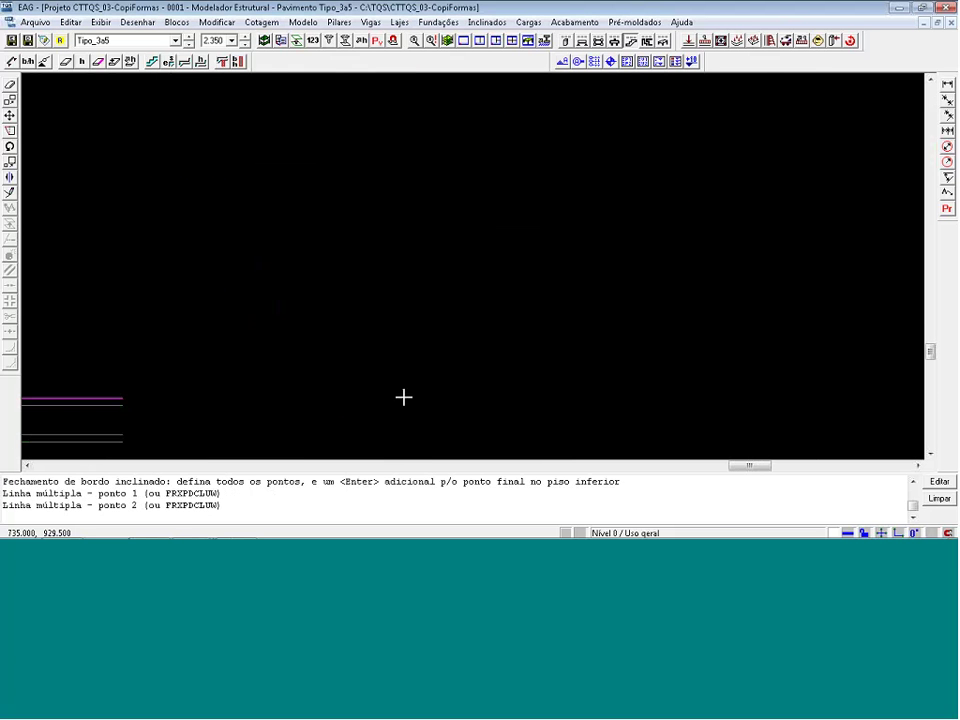
click(424, 404)
scroll(438, 343, down, 7)
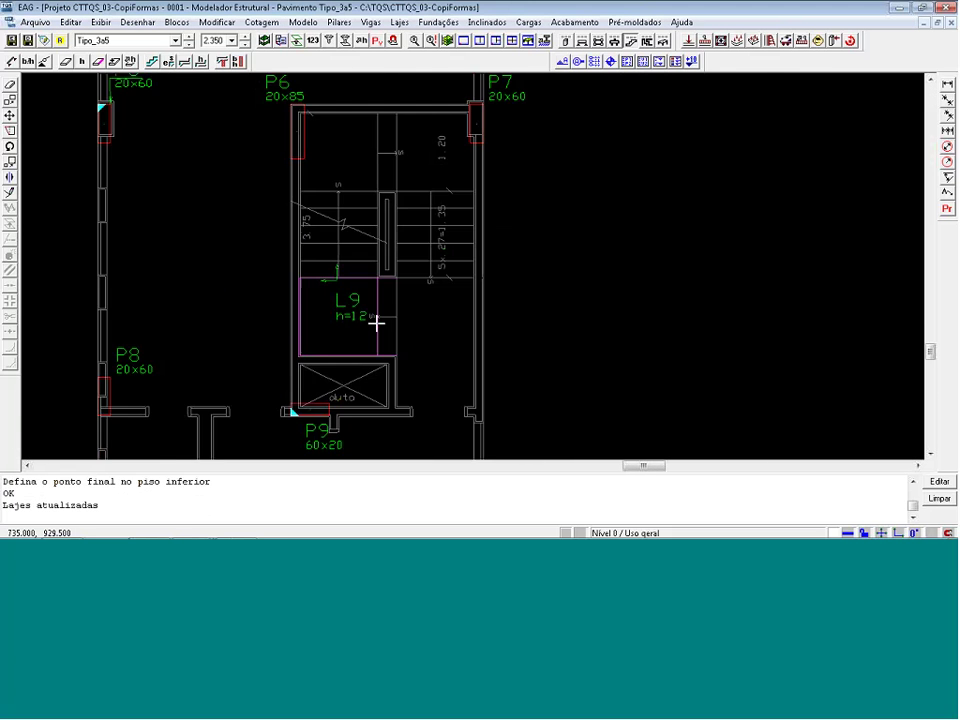
On the 1.350 auxiliary floor, insert a stair flight between the inclined edges, from the P6 landing to the duct-side landing on the 2.350 floor
click(251, 40)
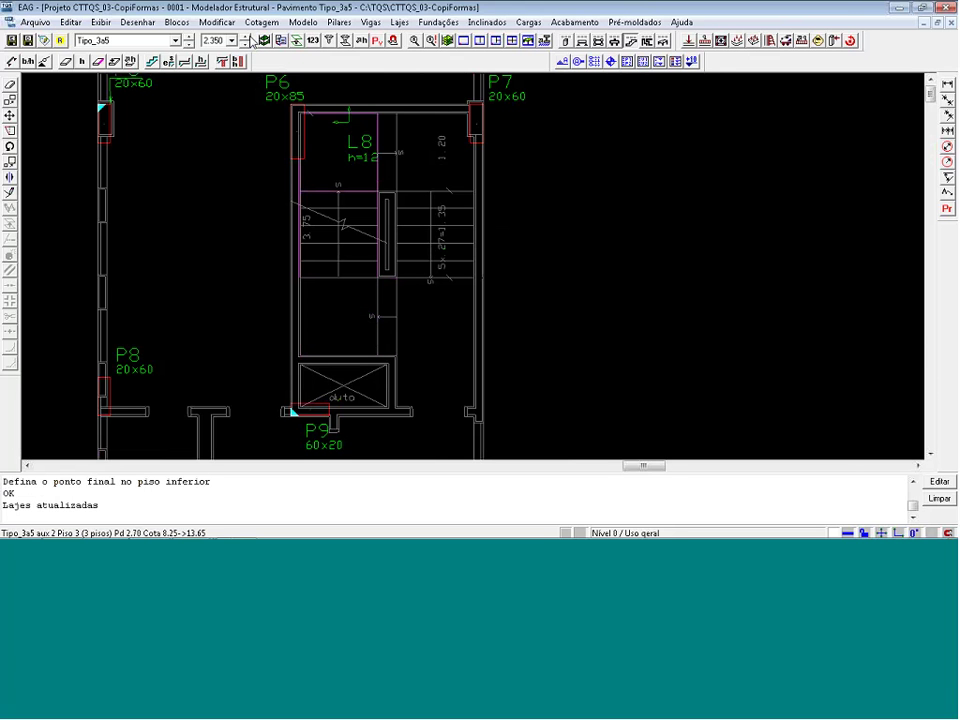
click(246, 44)
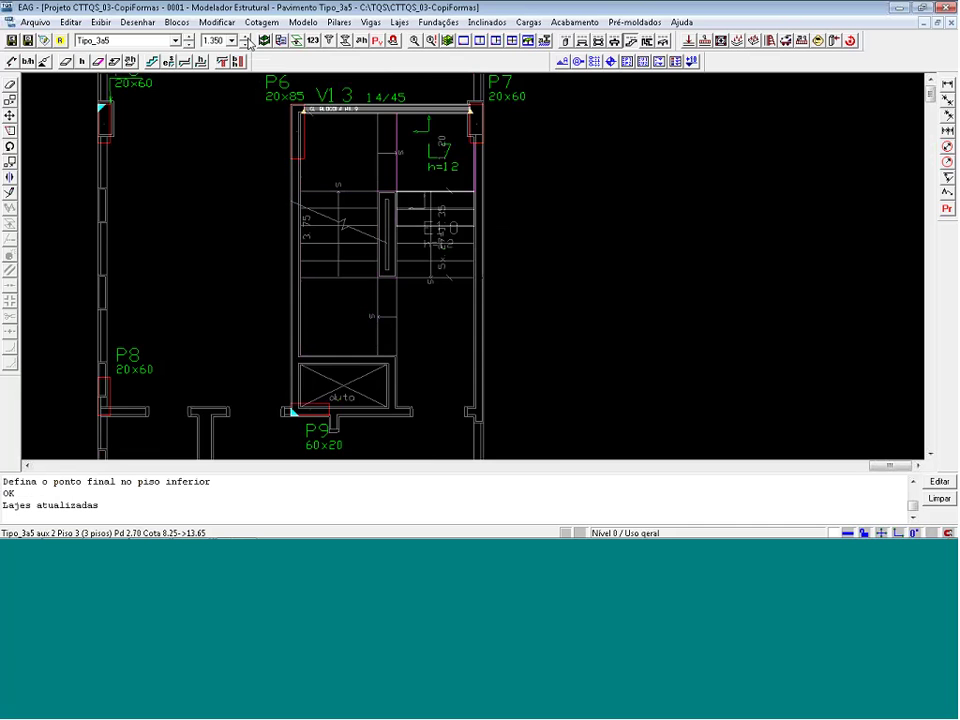
click(246, 38)
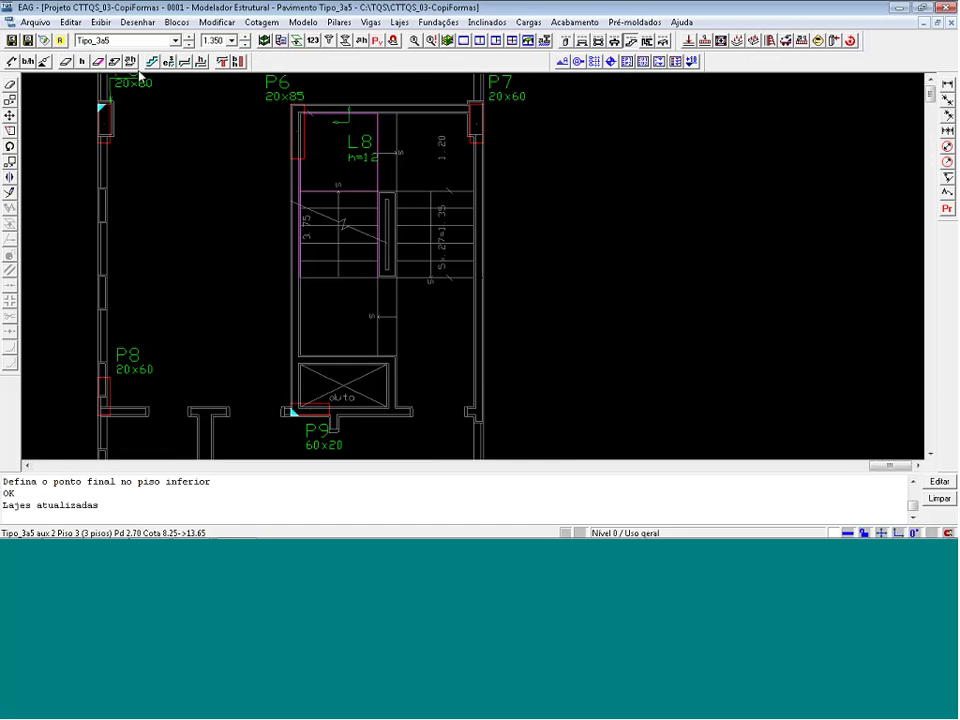
click(154, 62)
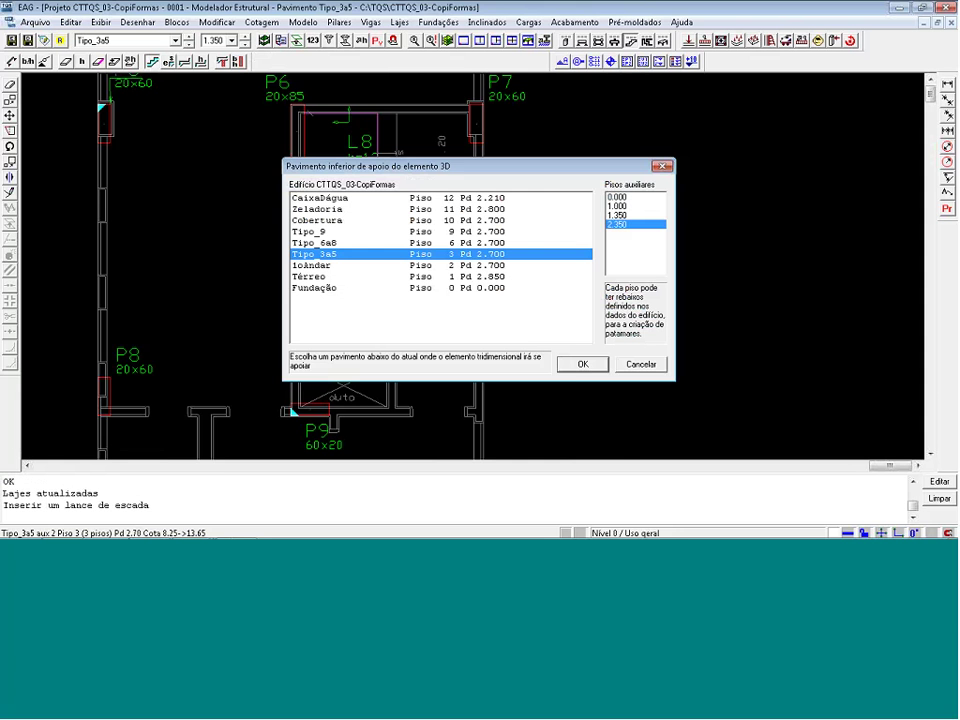
click(334, 360)
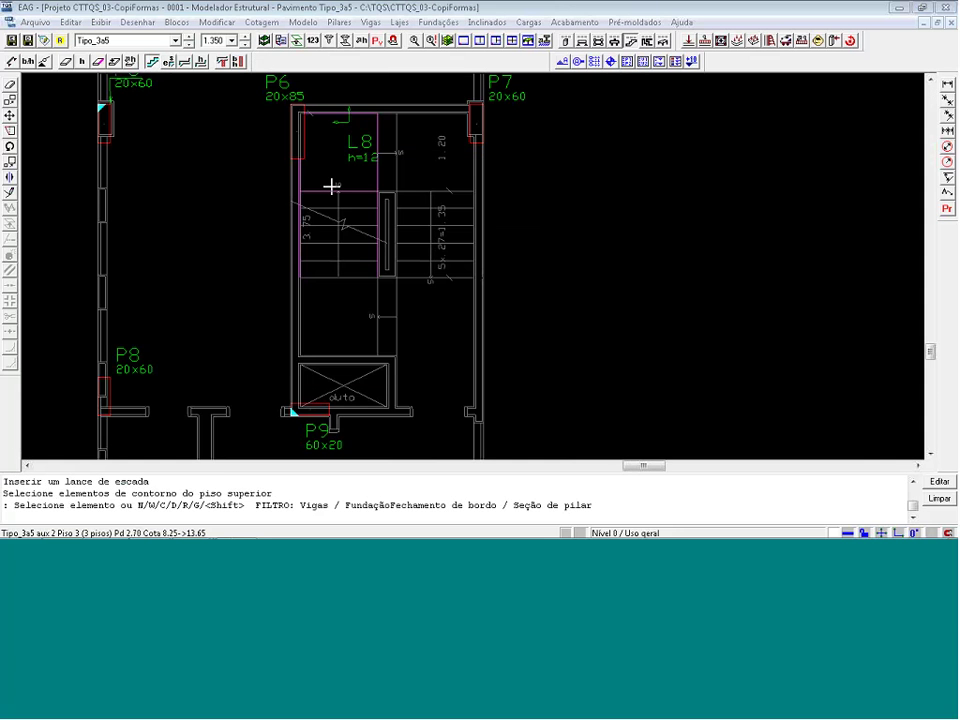
click(326, 190)
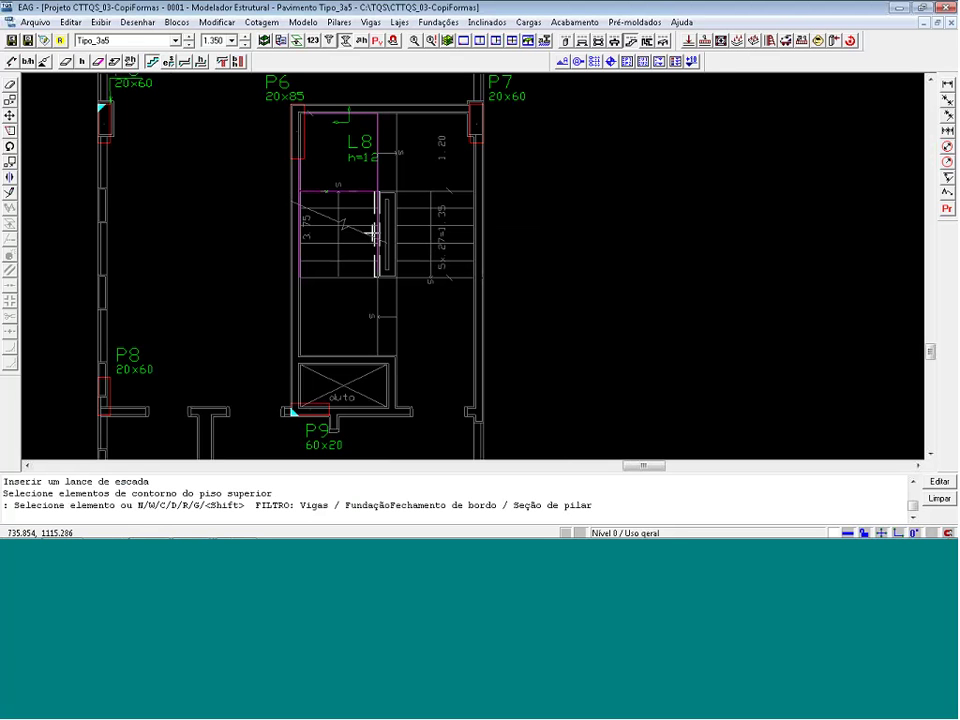
click(302, 240)
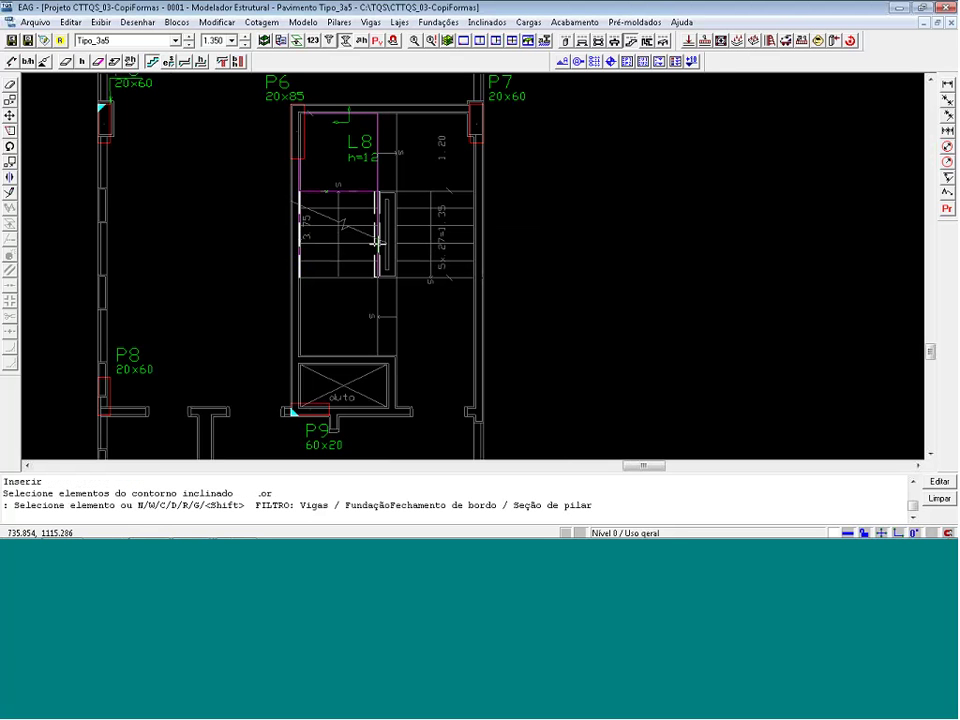
key(Return)
click(352, 277)
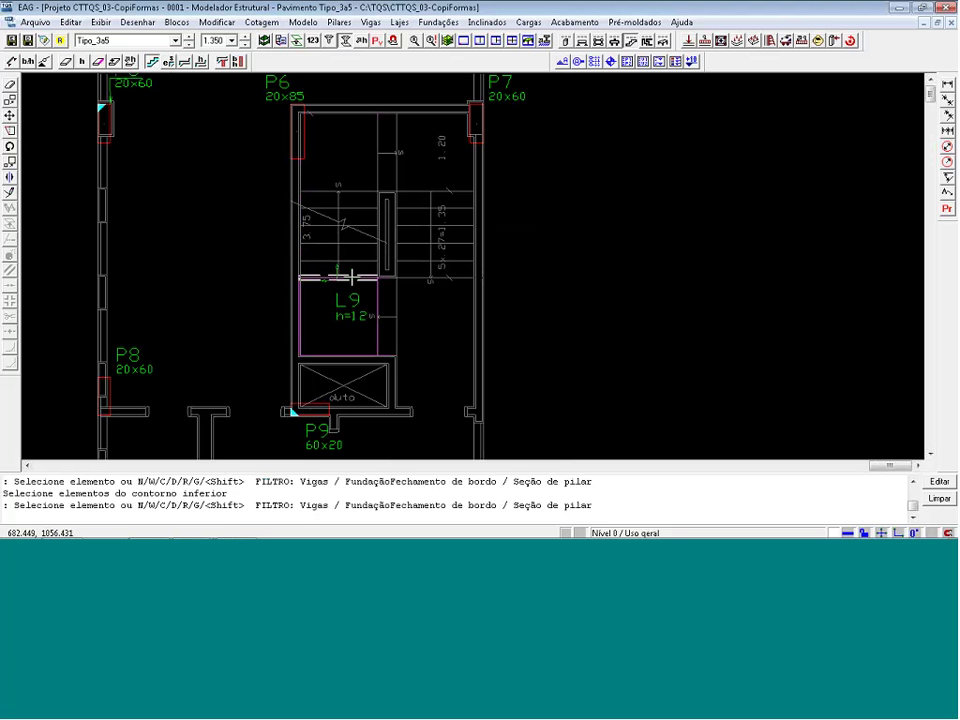
key(Return)
click(330, 243)
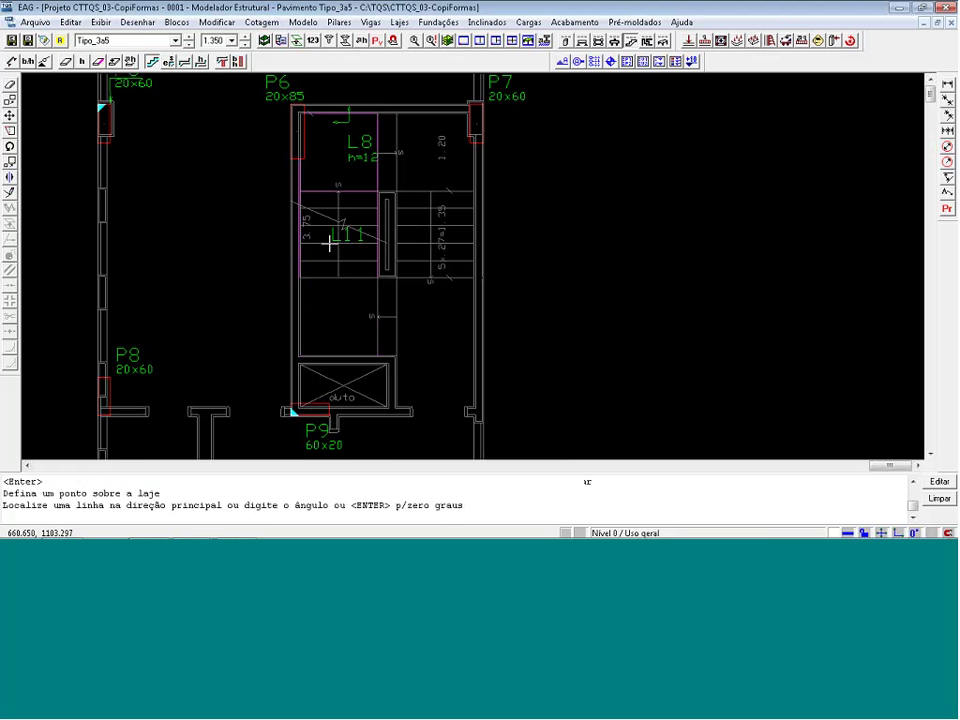
click(343, 234)
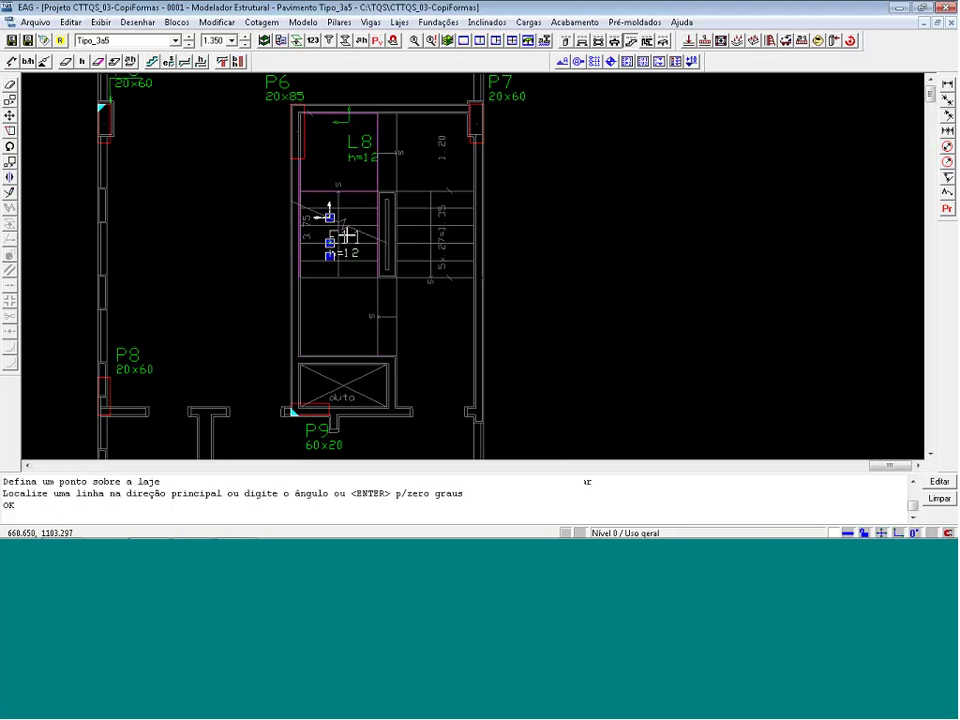
Define the new flight's steps with a 26.5 cm tread, 16.5 cm riser and 0.5 cm adjustment over a 135 cm run and 100 cm drop
click(349, 147)
click(309, 343)
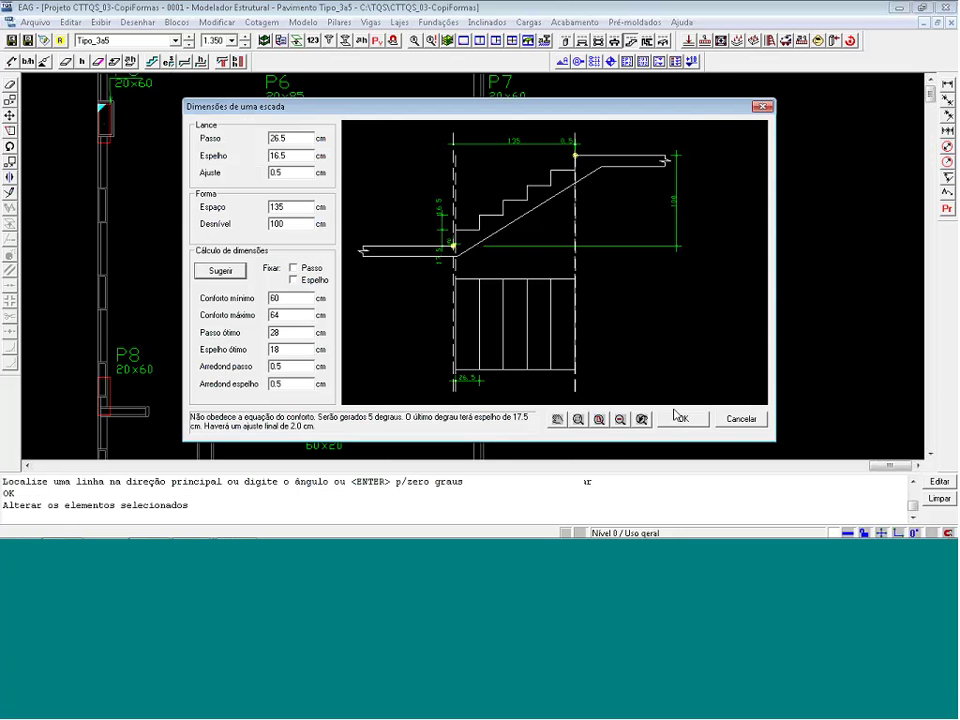
click(680, 418)
click(547, 406)
scroll(412, 255, up, 1)
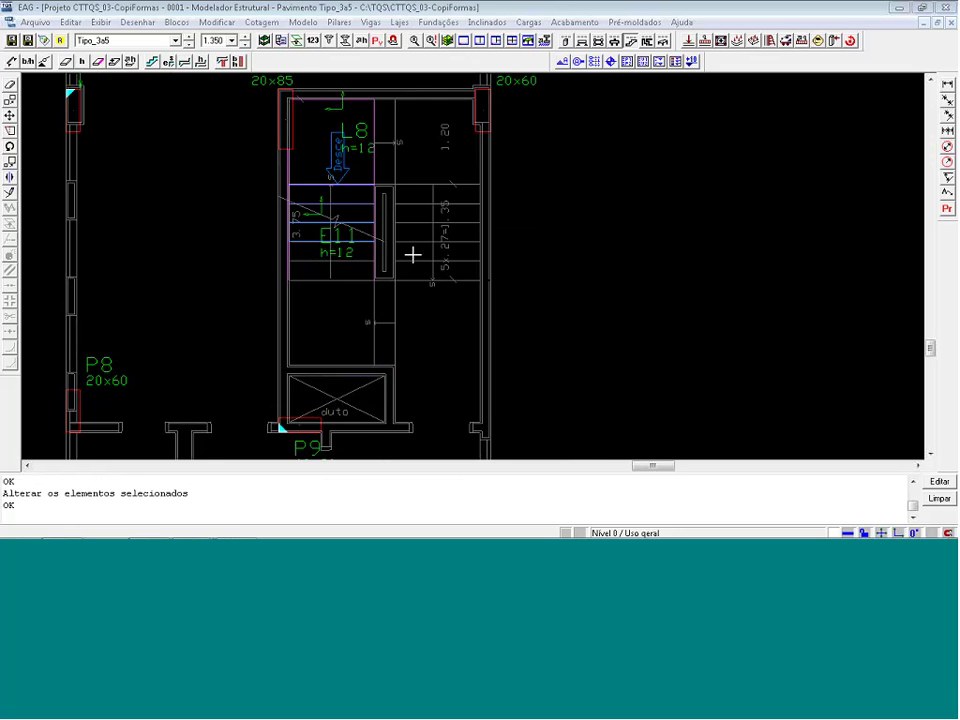
Generate the 3D model of the Tipo_3a5 floor and examine the stair flights and landings
click(450, 42)
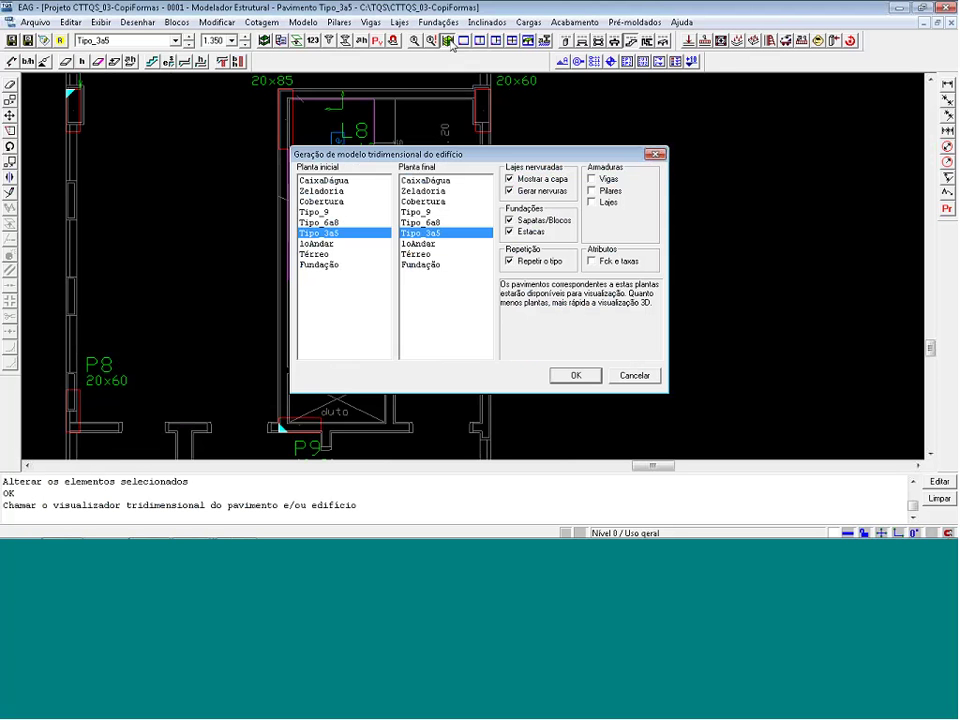
key(Return)
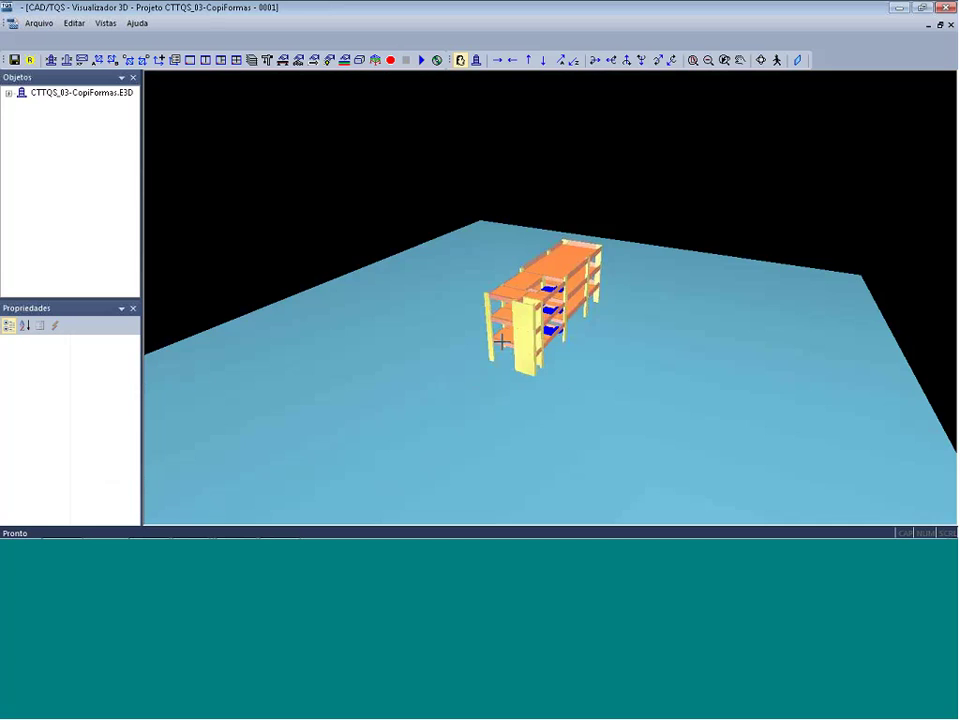
scroll(502, 342, up, 3)
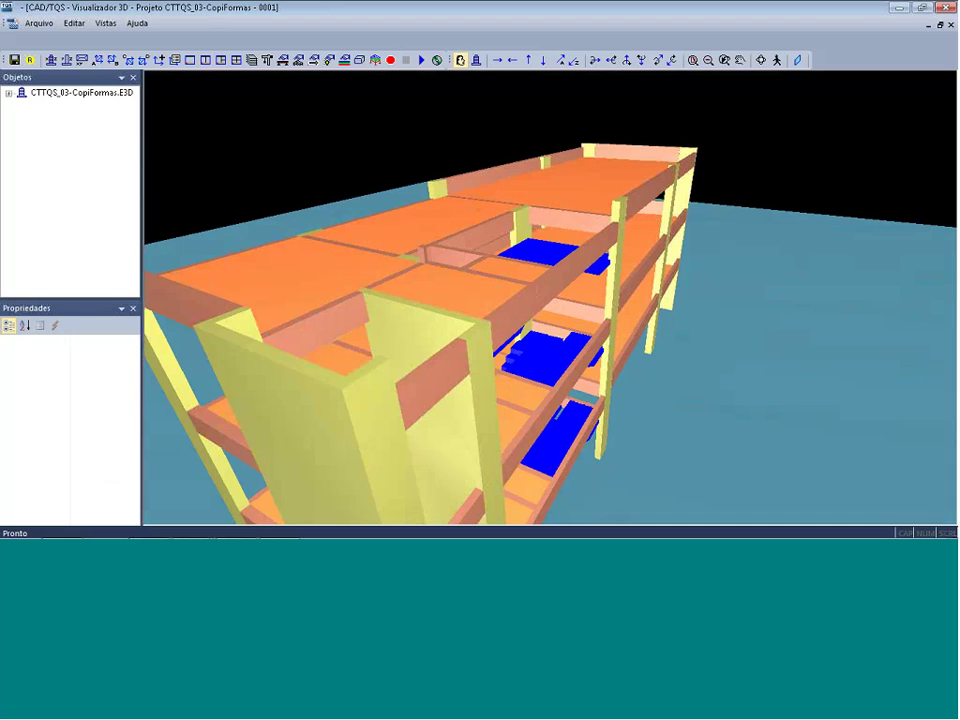
drag(590, 415, 483, 348)
Close the 3D view and the structural modeler, saving the changes to the building
click(950, 12)
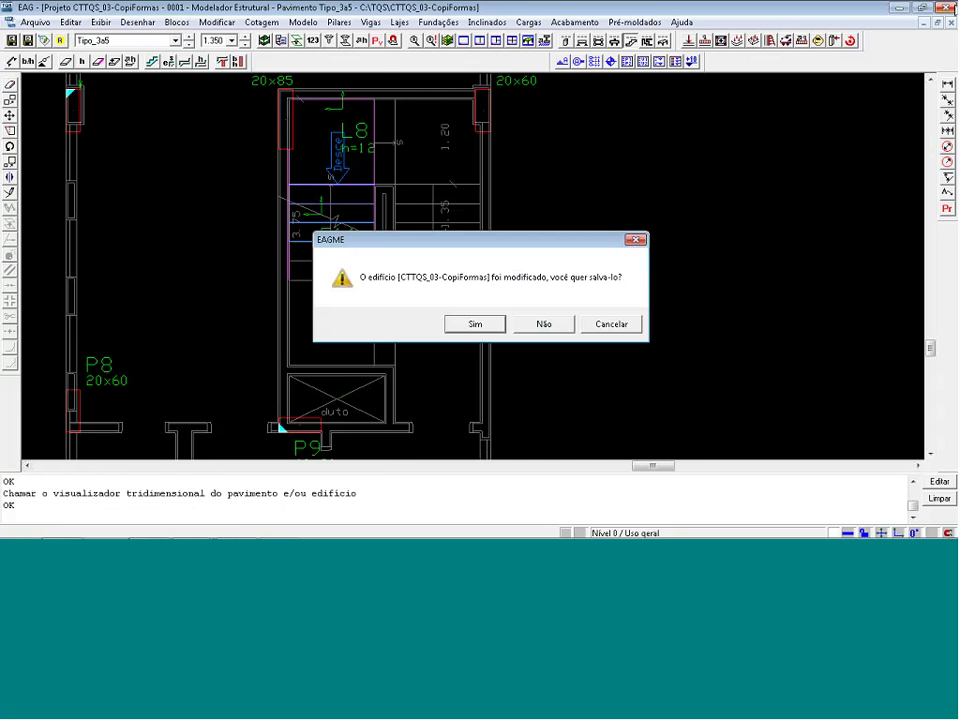
click(474, 320)
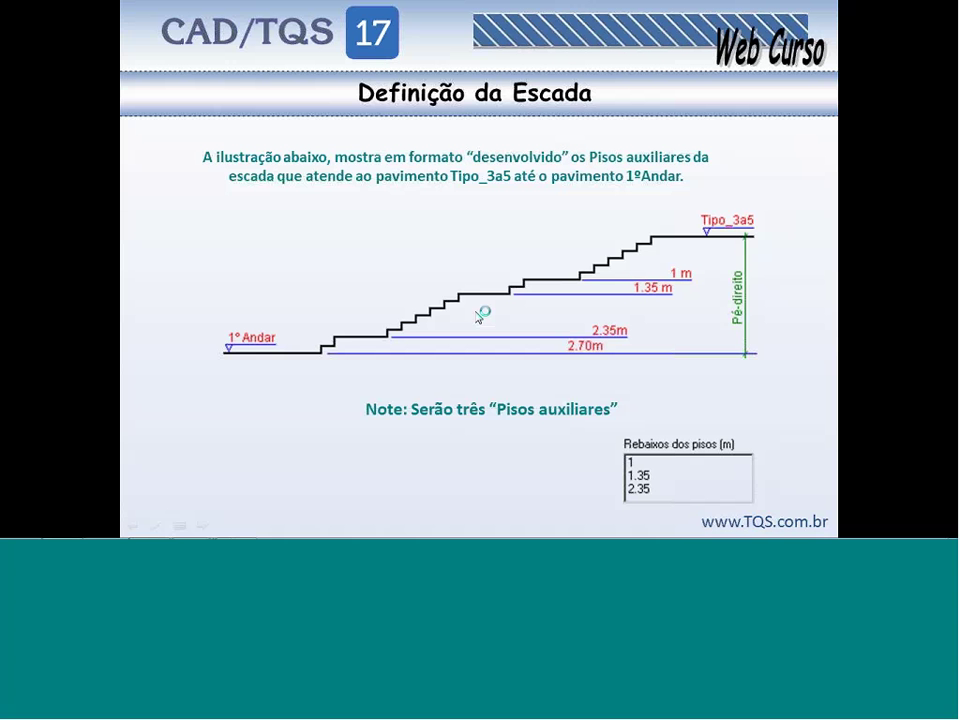
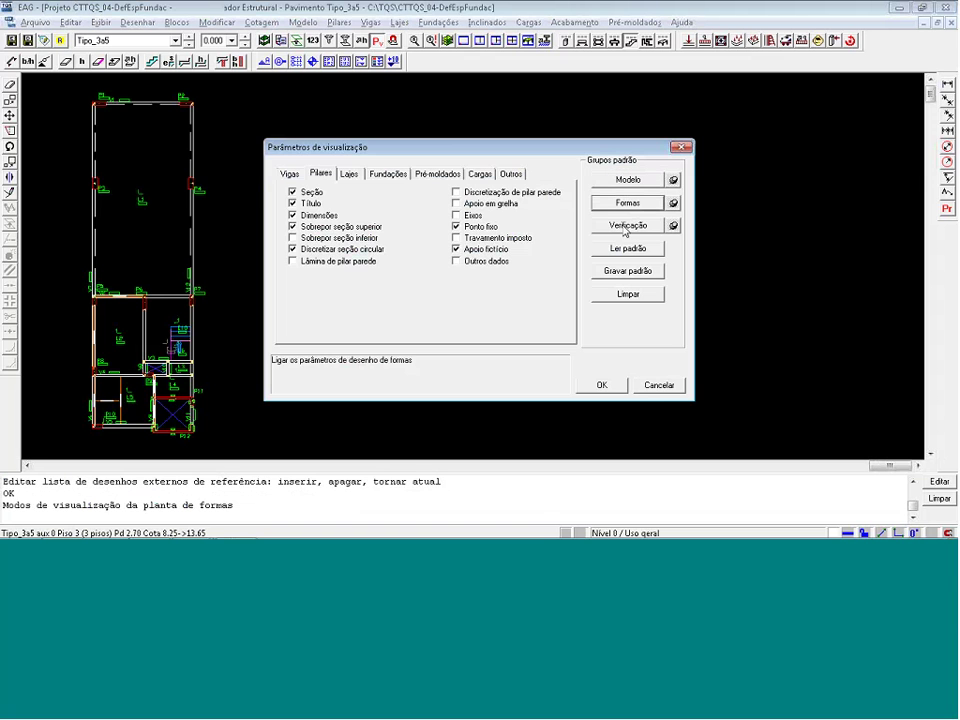
Apply the formwork display parameters and create simple folded section A across slab L1, between the P1–P2 and P3–P4 columns
click(602, 385)
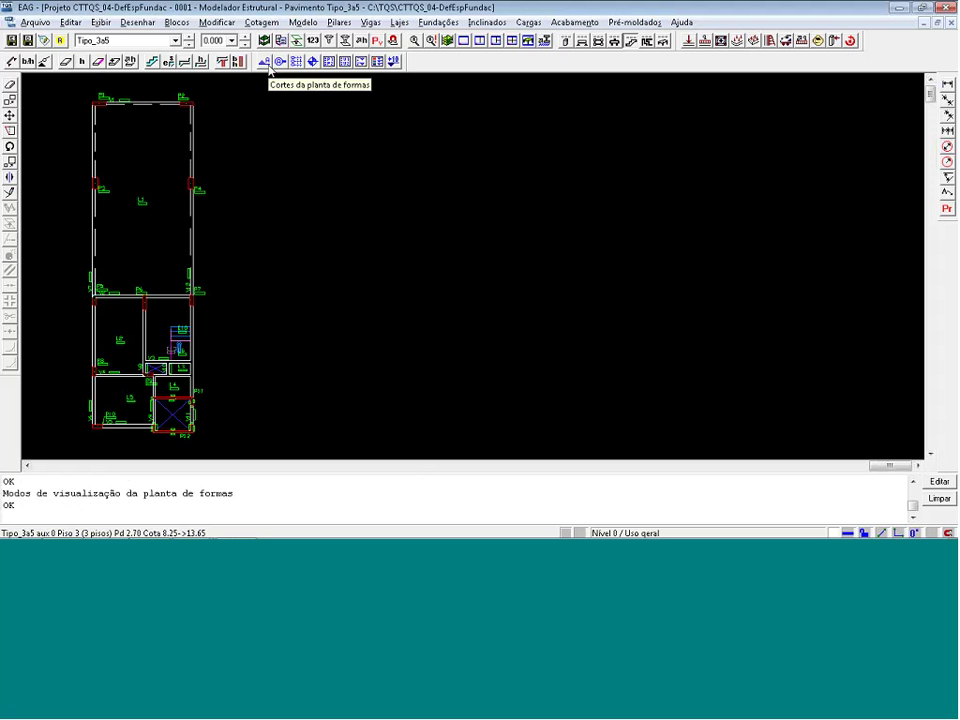
click(265, 63)
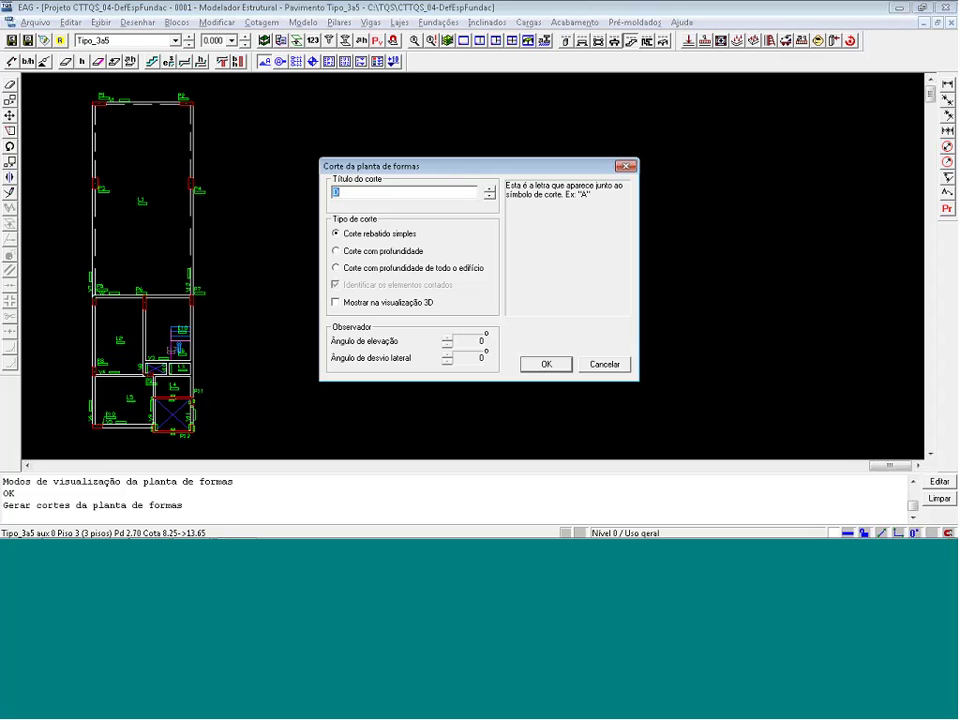
click(491, 196)
click(546, 364)
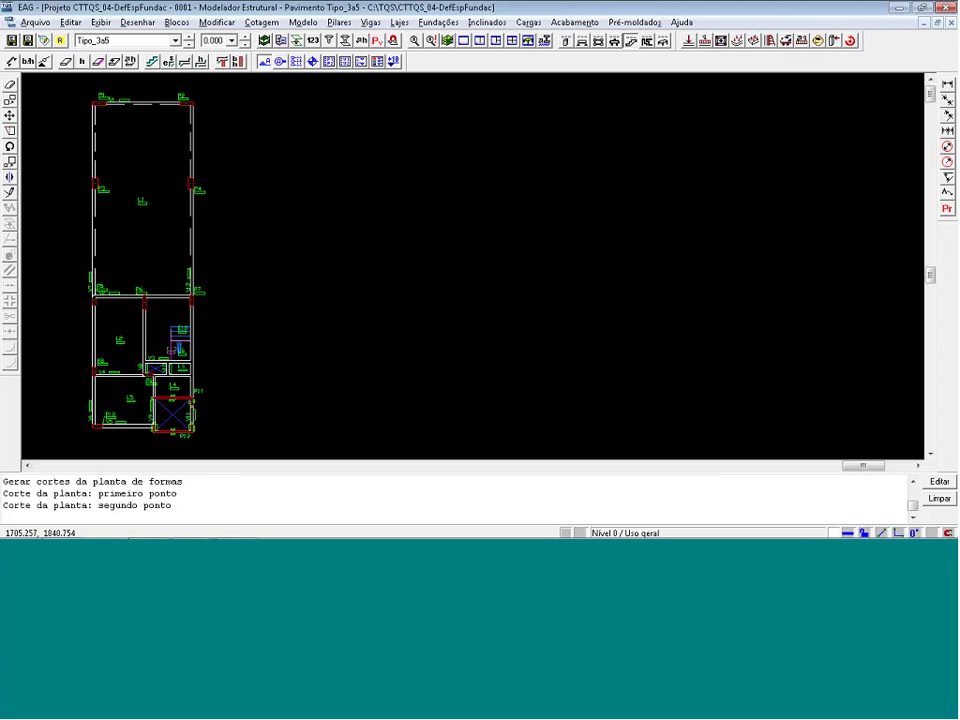
click(223, 122)
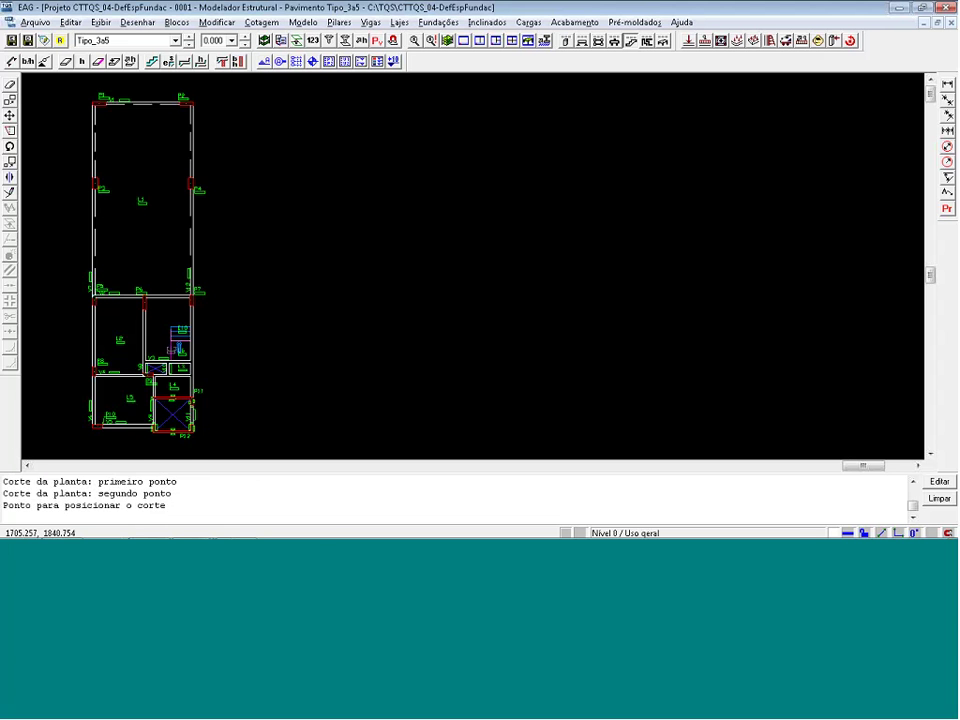
click(223, 122)
Move the section A-A drawing off the plan, to above the beam between P1 and P2
scroll(110, 90, up, 5)
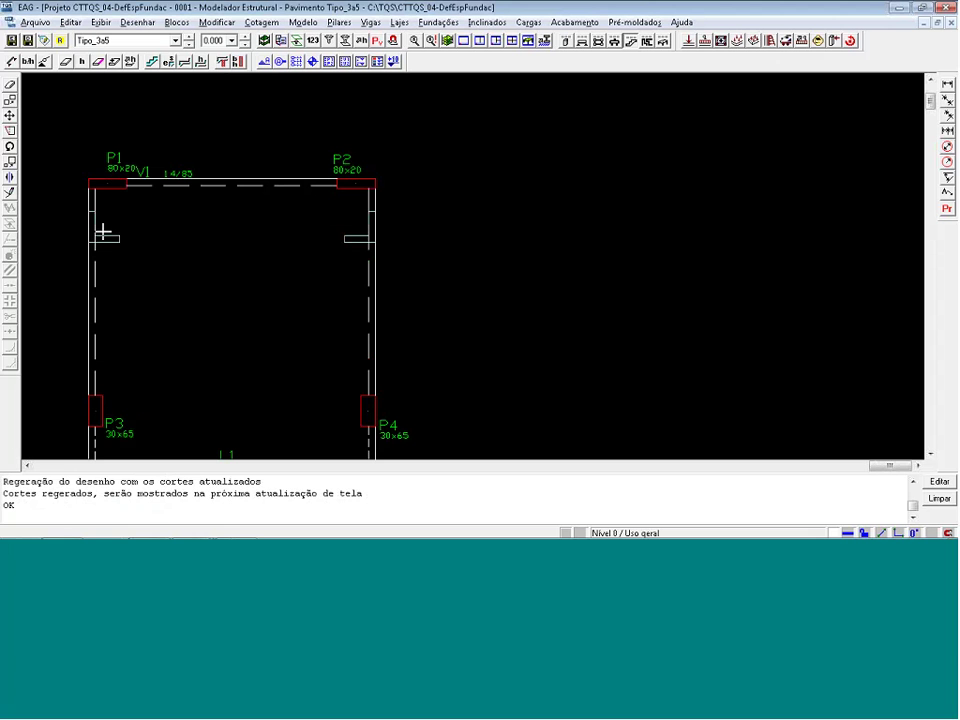
click(108, 235)
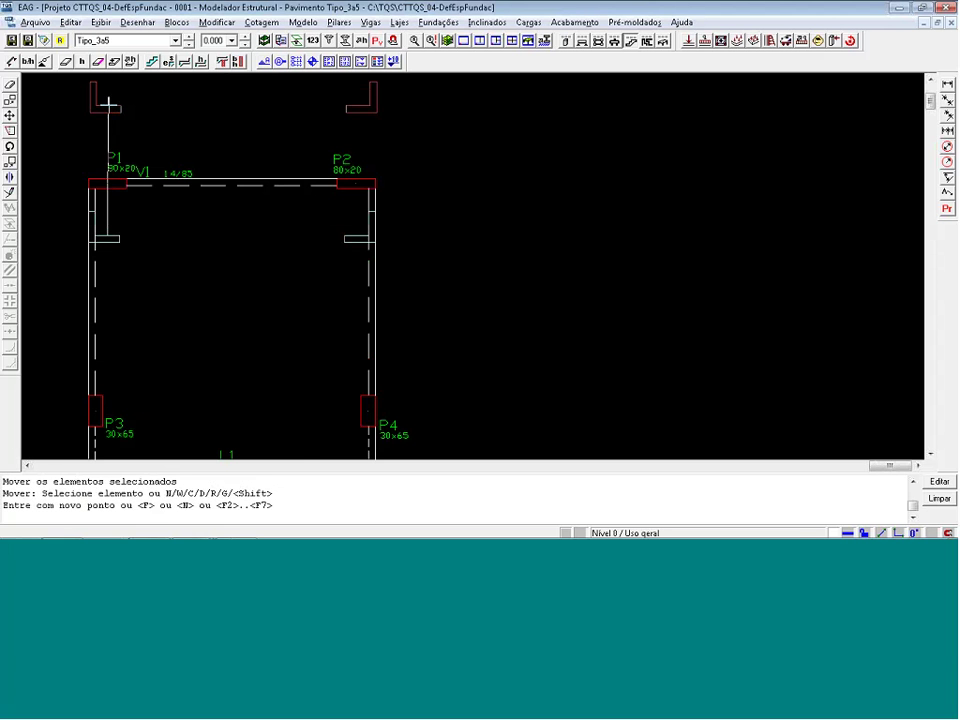
click(109, 102)
Create section B with depth along the building's length through L5, L2 and L1, placing it beside the plan on the P3–P5 side
scroll(205, 190, down, 2)
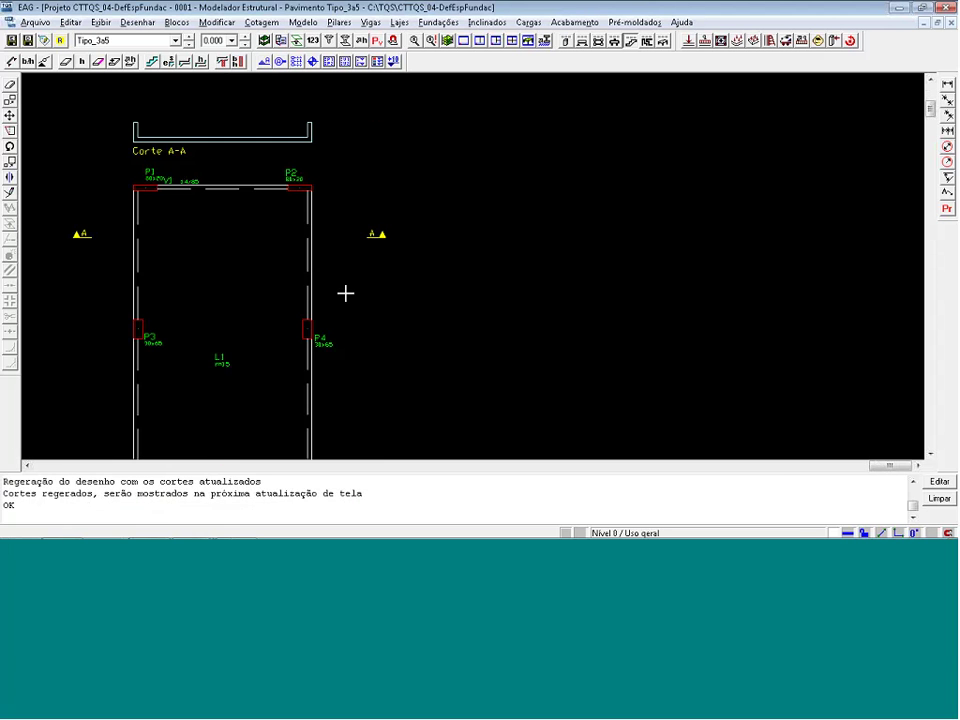
scroll(352, 215, down, 3)
scroll(336, 184, down, 1)
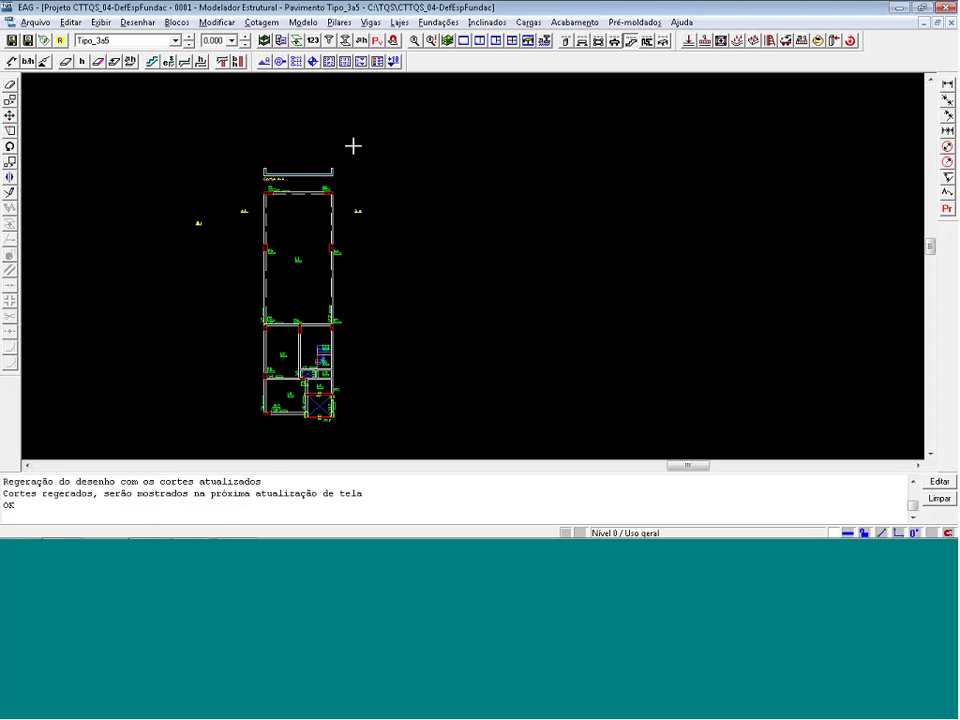
click(264, 62)
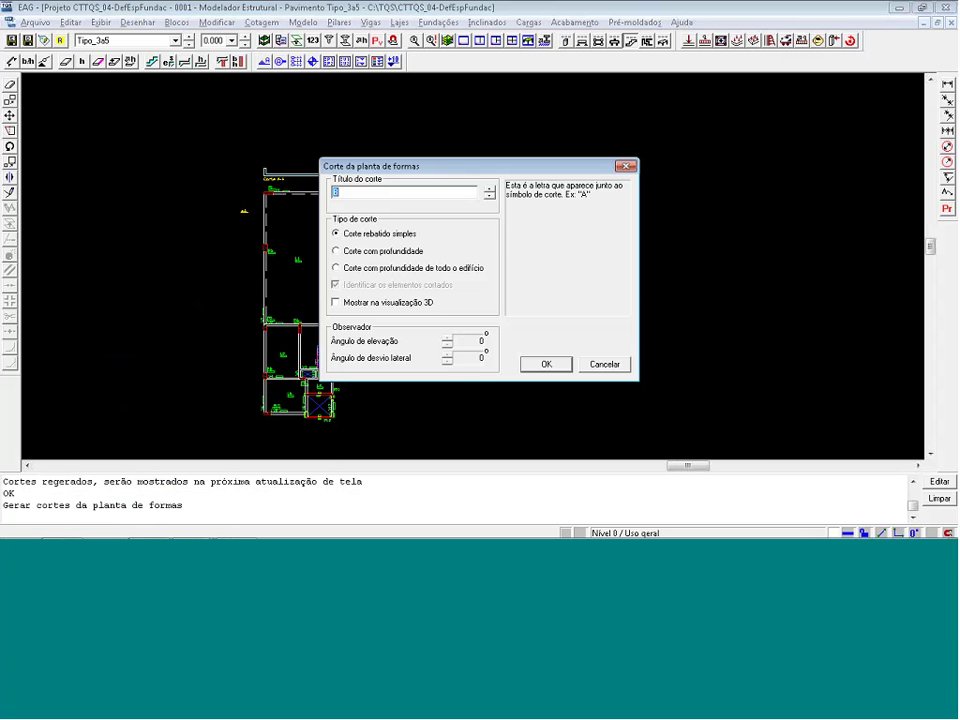
click(380, 251)
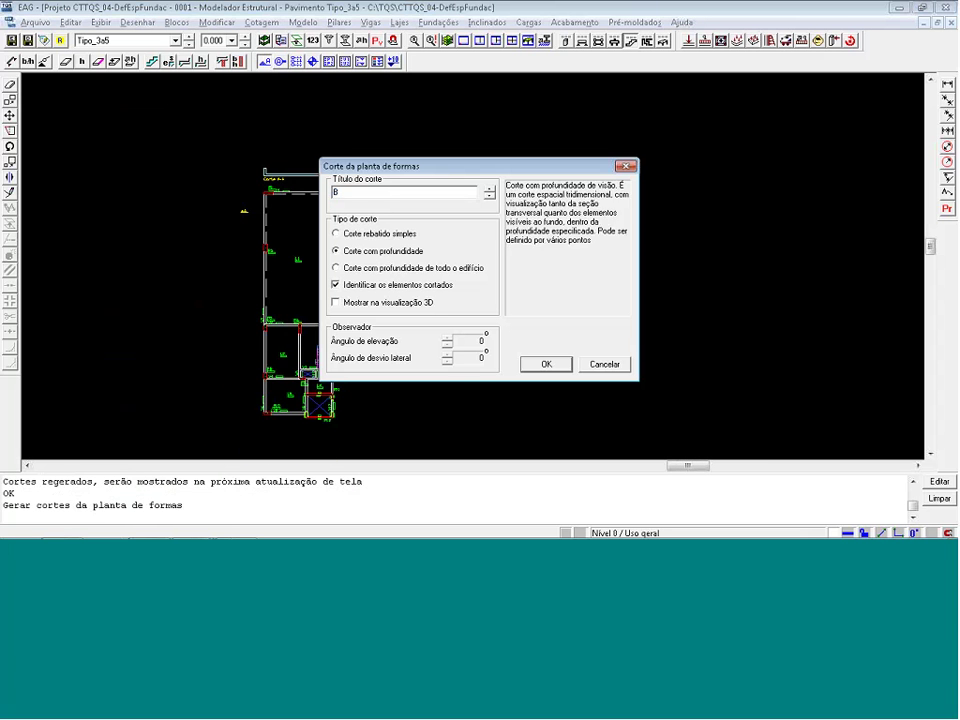
click(550, 366)
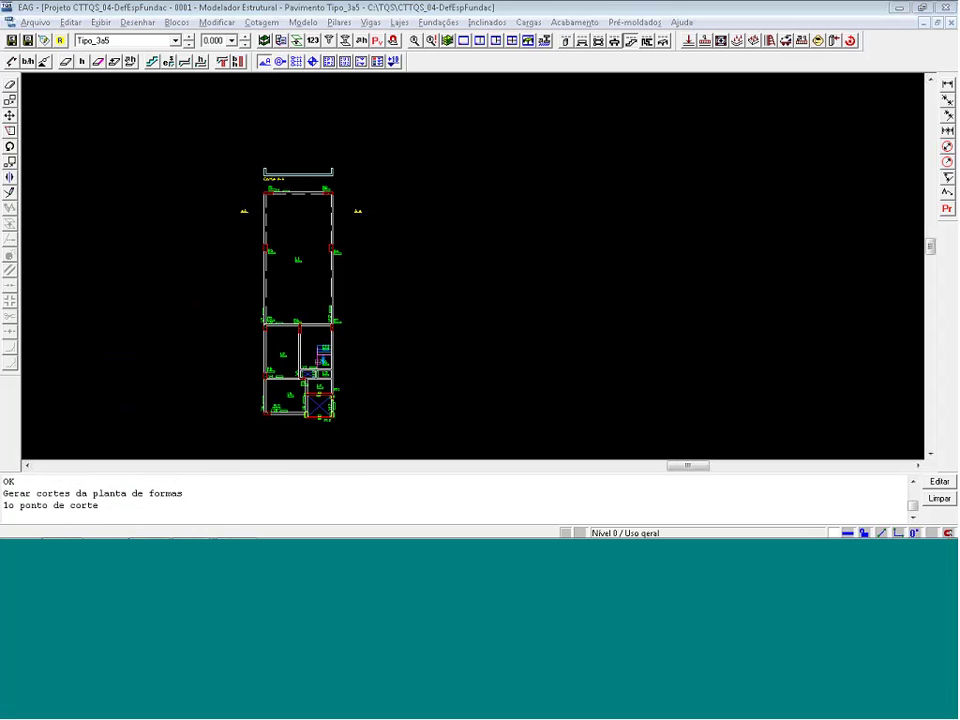
click(281, 426)
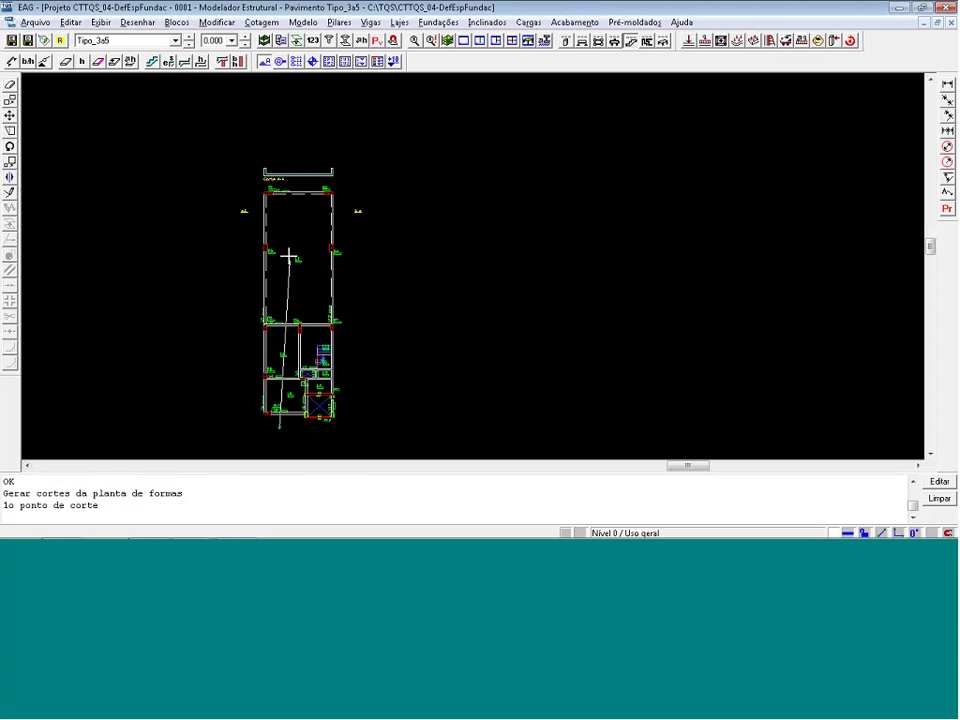
click(221, 182)
click(221, 182)
scroll(213, 233, down, 1)
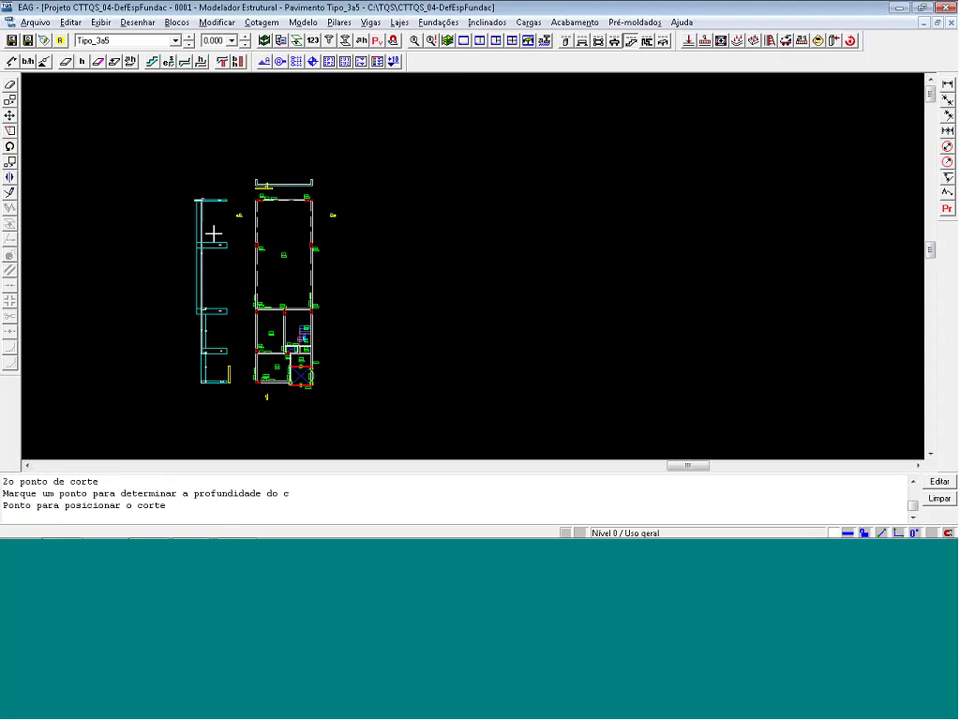
click(213, 233)
Create section C with depth from L4 through the stair flights into L1, placing it beside the plan on the P7 side
scroll(236, 362, up, 4)
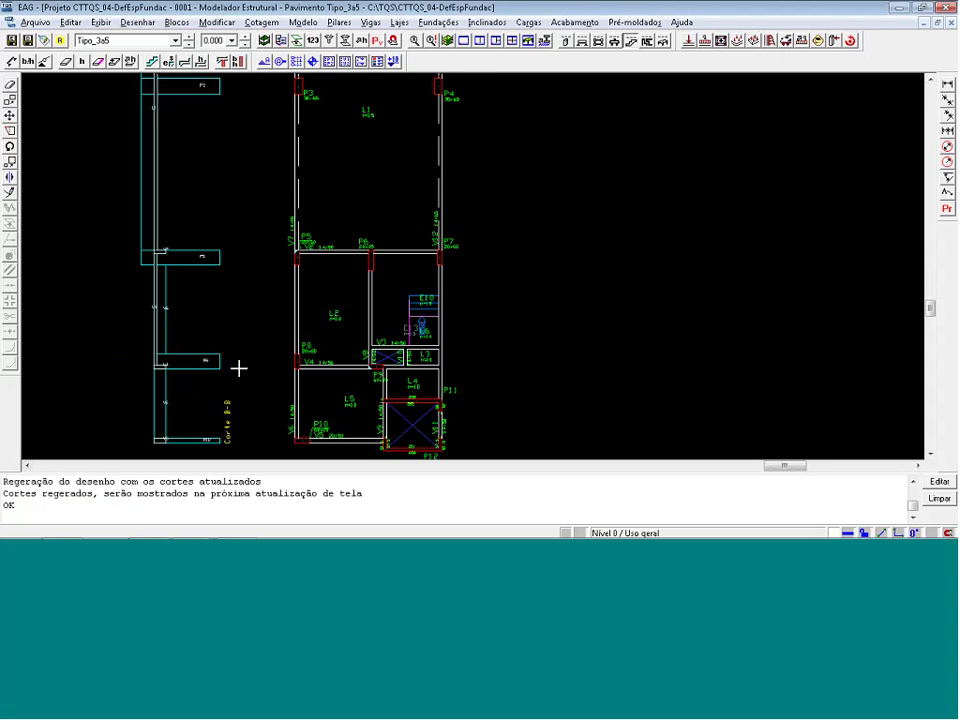
scroll(238, 368, up, 1)
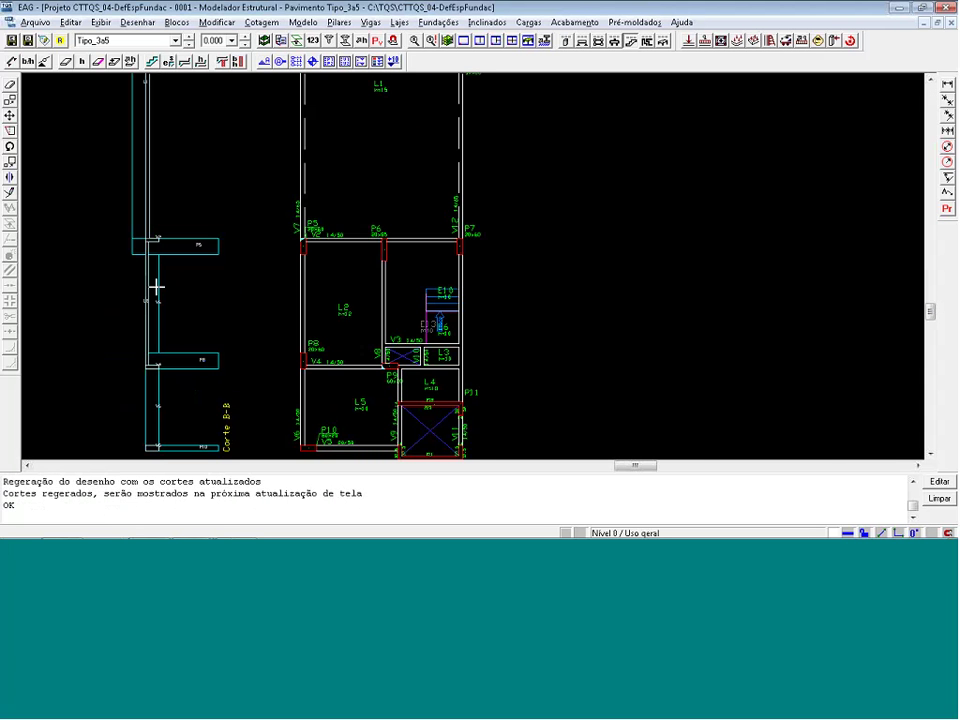
scroll(205, 323, down, 2)
scroll(205, 322, down, 2)
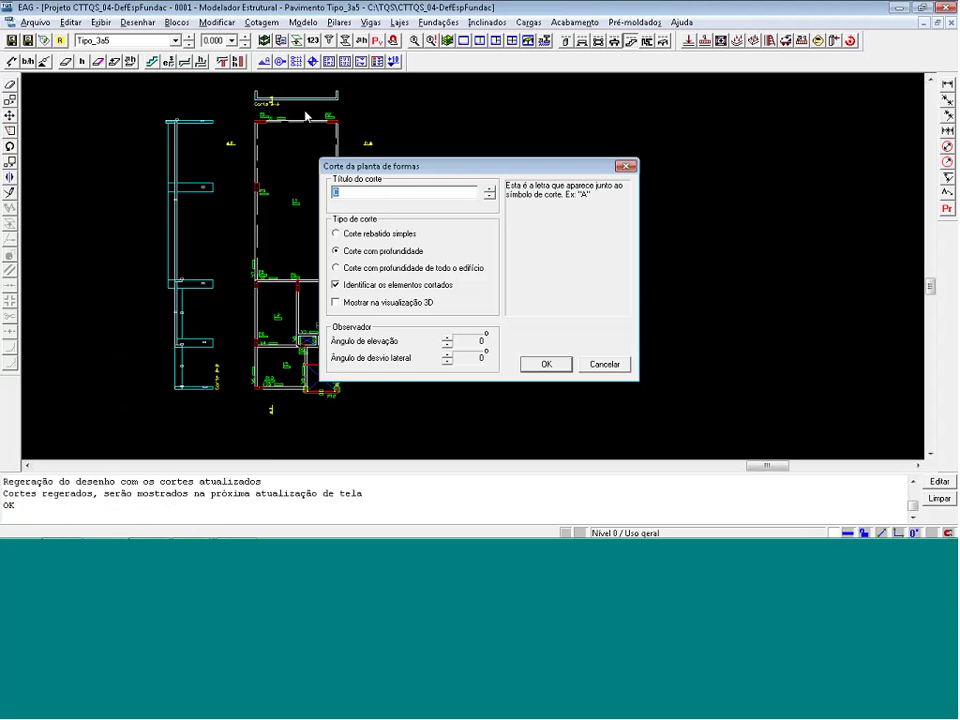
click(546, 364)
scroll(346, 379, up, 1)
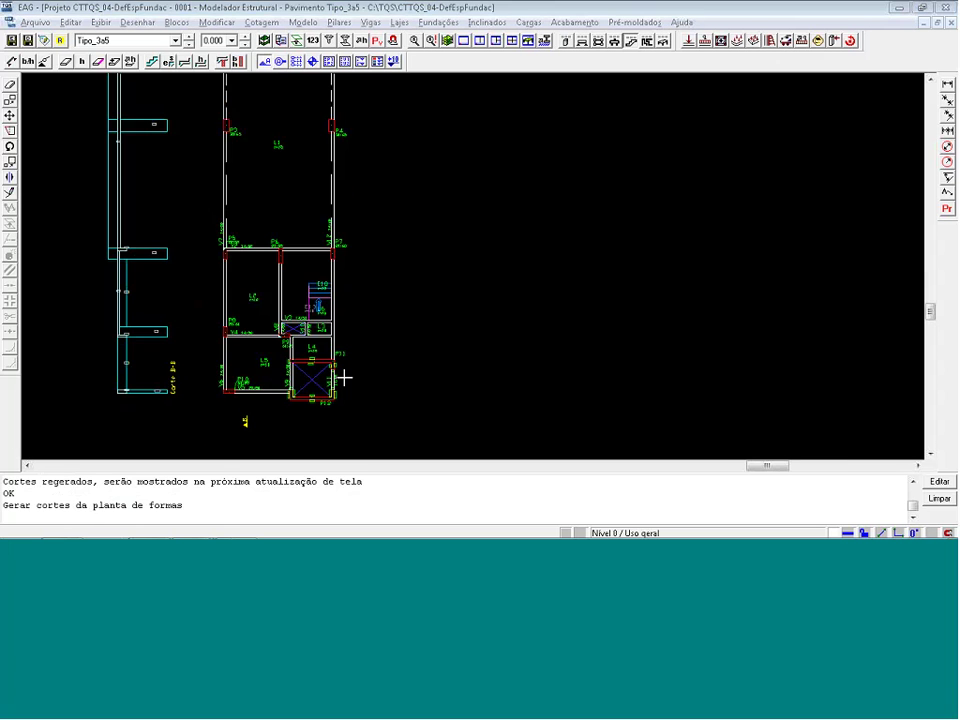
scroll(343, 378, up, 1)
click(312, 343)
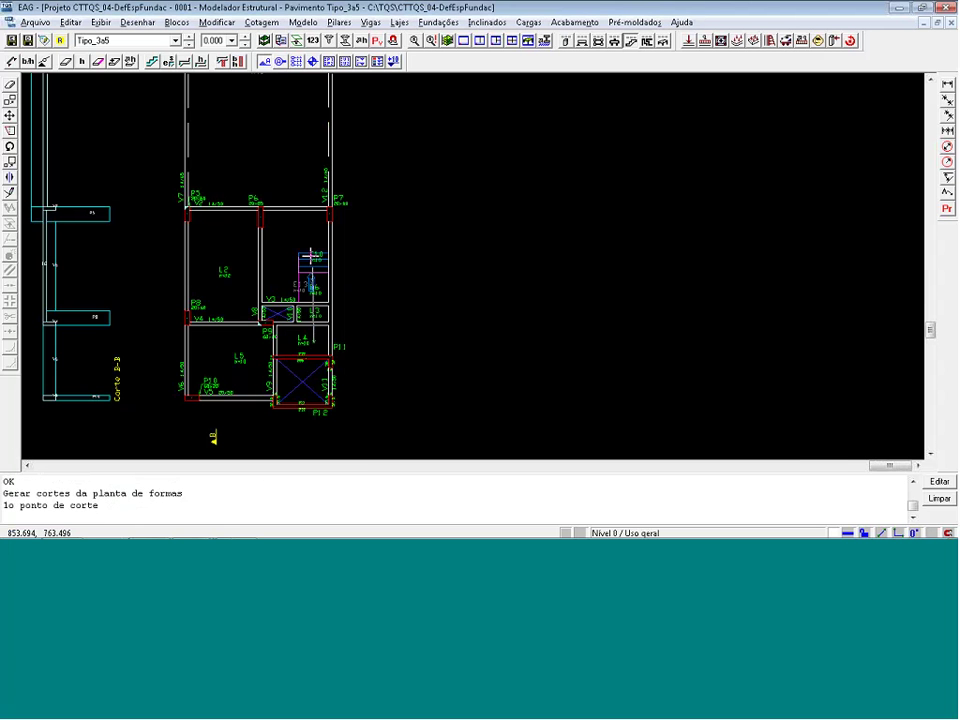
click(314, 183)
click(412, 190)
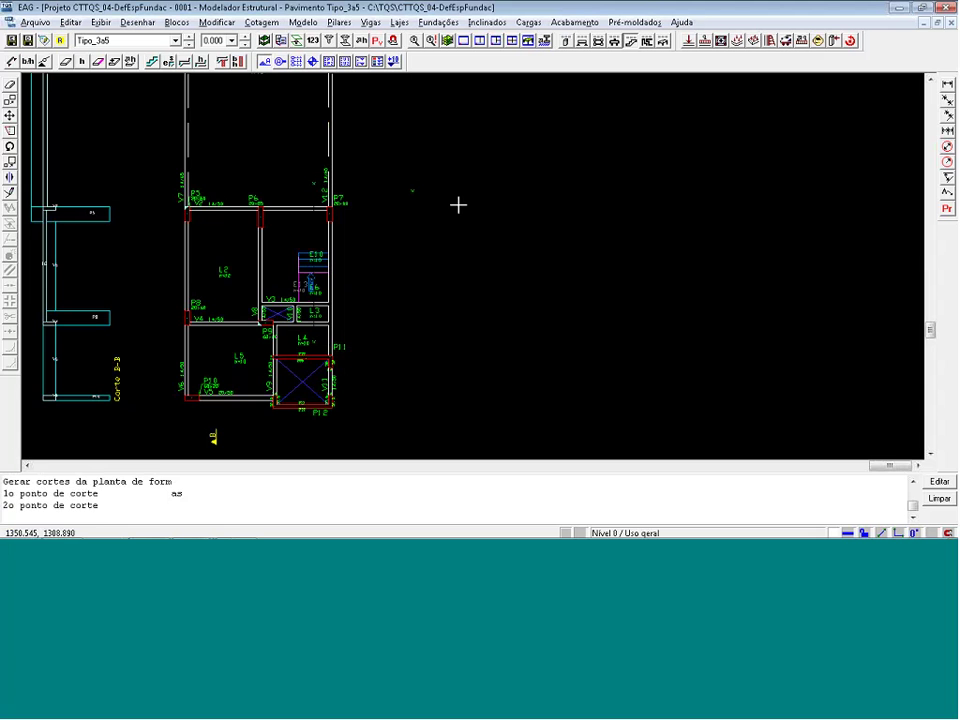
scroll(458, 204, down, 1)
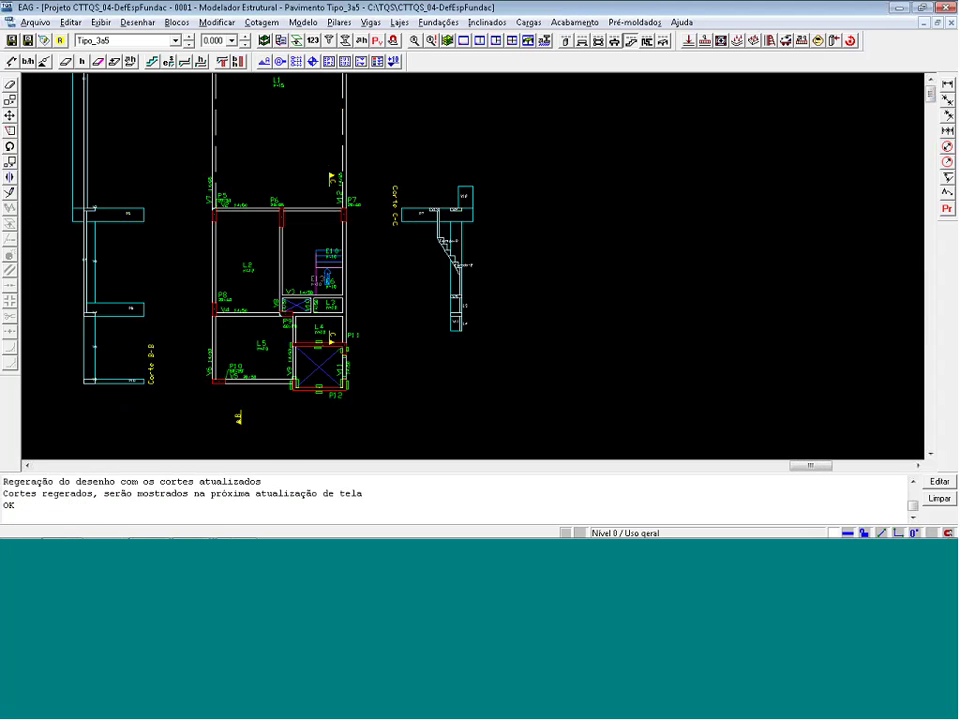
scroll(435, 285, up, 3)
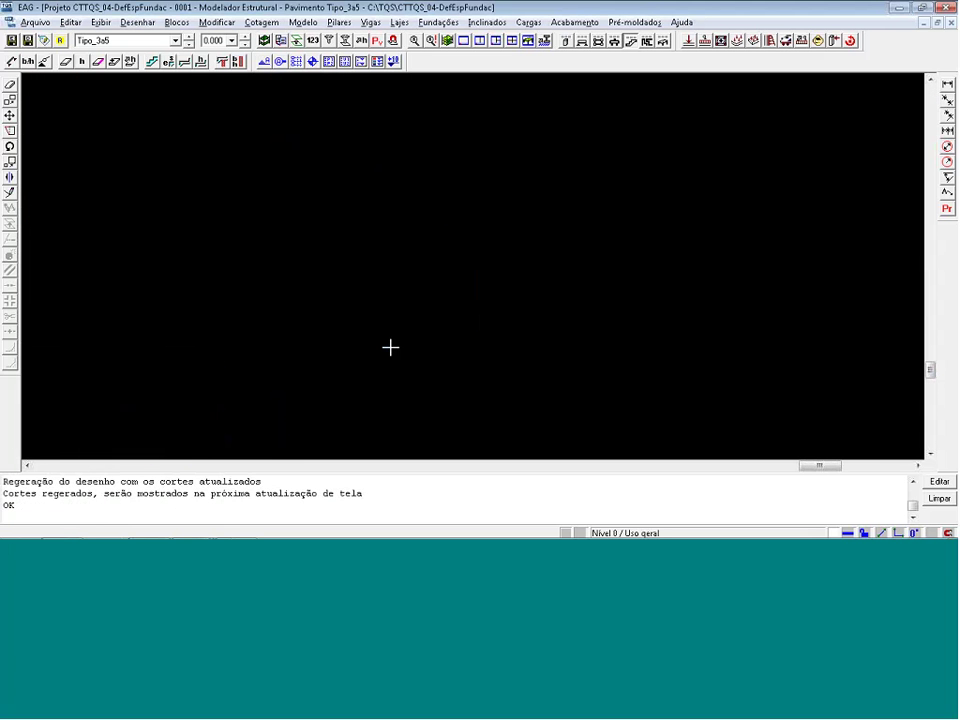
scroll(390, 347, down, 5)
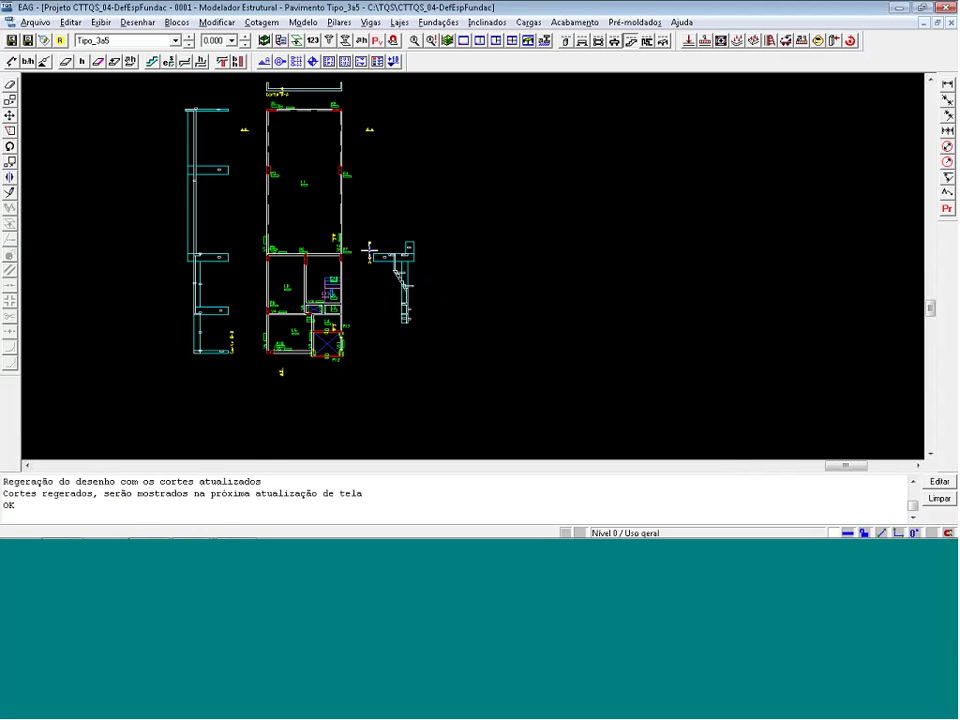
scroll(369, 245, down, 1)
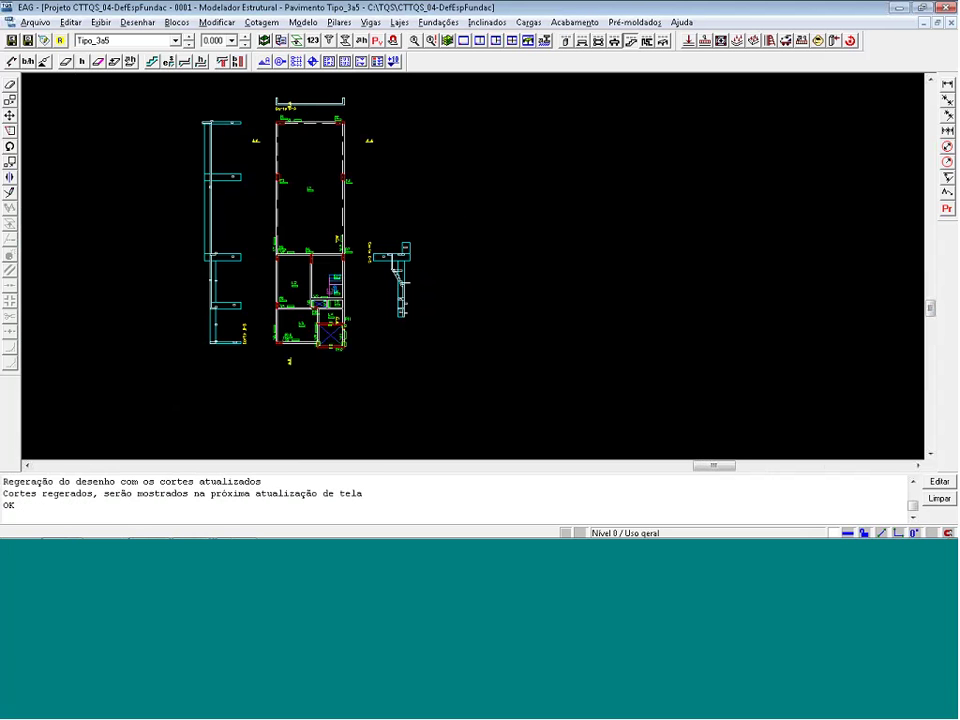
Set the dimensioning properties to automatic dimensioning by points
click(946, 209)
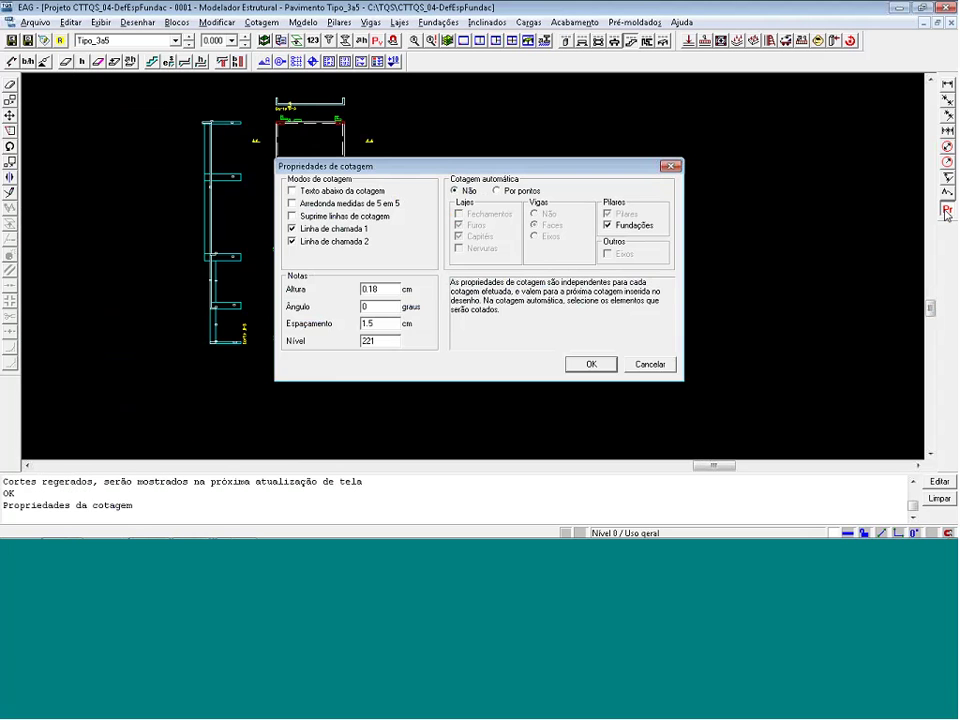
click(497, 190)
key(Return)
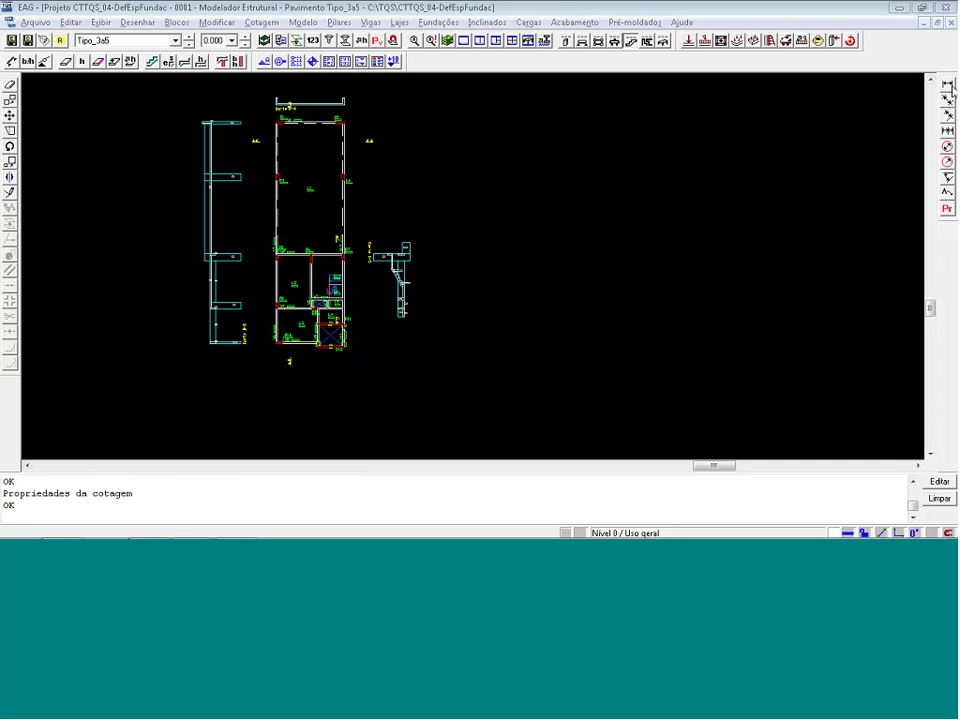
Dimension slab L1 and its edge beams horizontally, across the plan between the P1–P2 and P3–P4 columns
click(947, 85)
scroll(257, 154, up, 12)
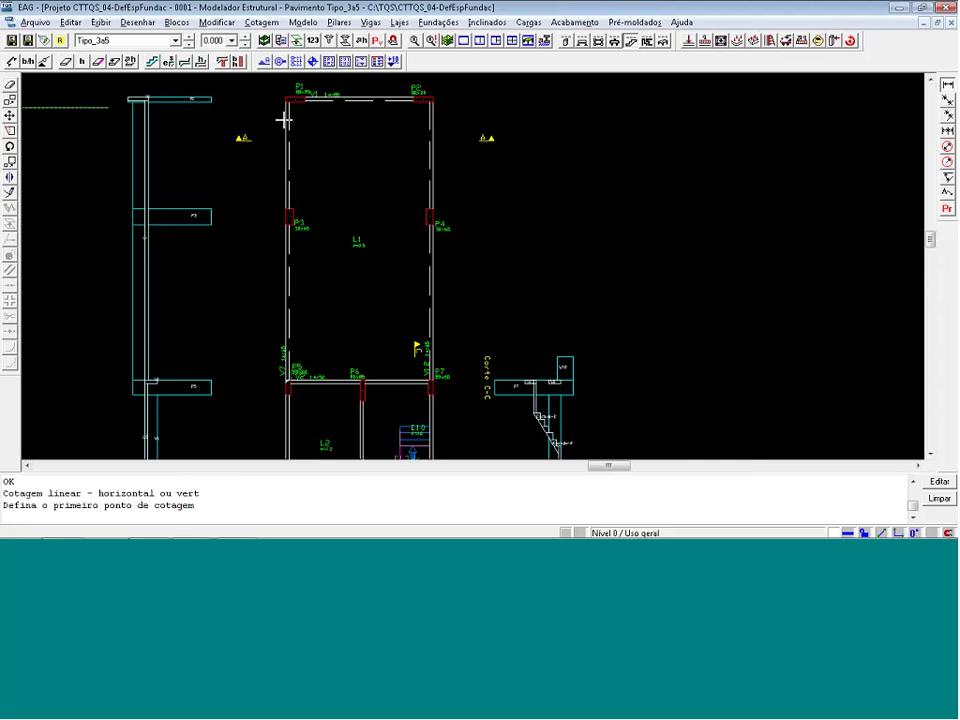
click(250, 180)
click(587, 205)
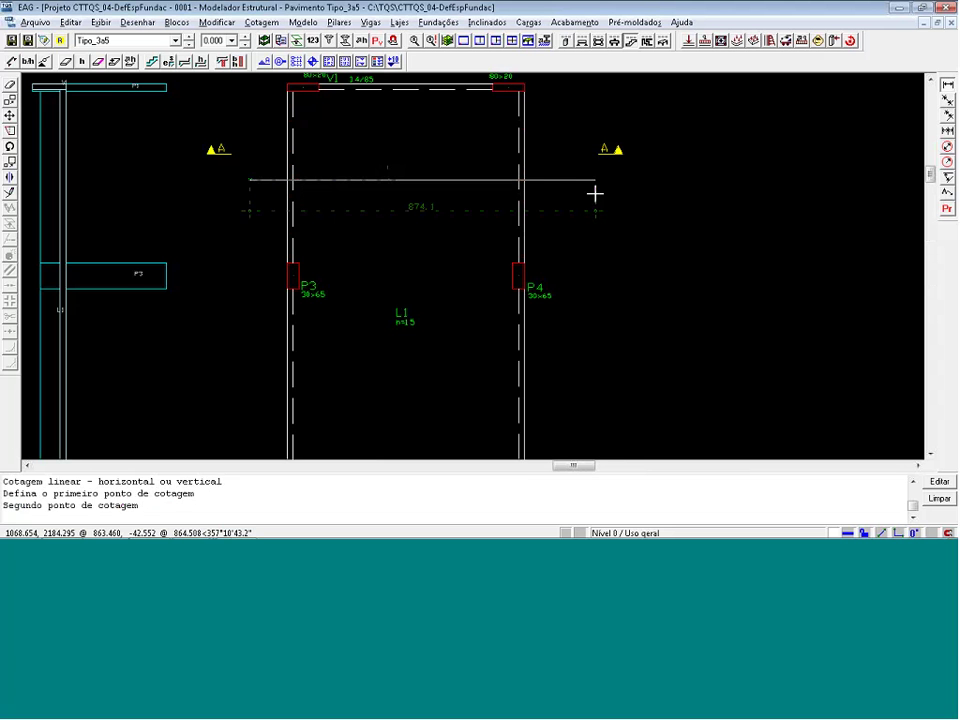
key(Return)
scroll(581, 222, up, 3)
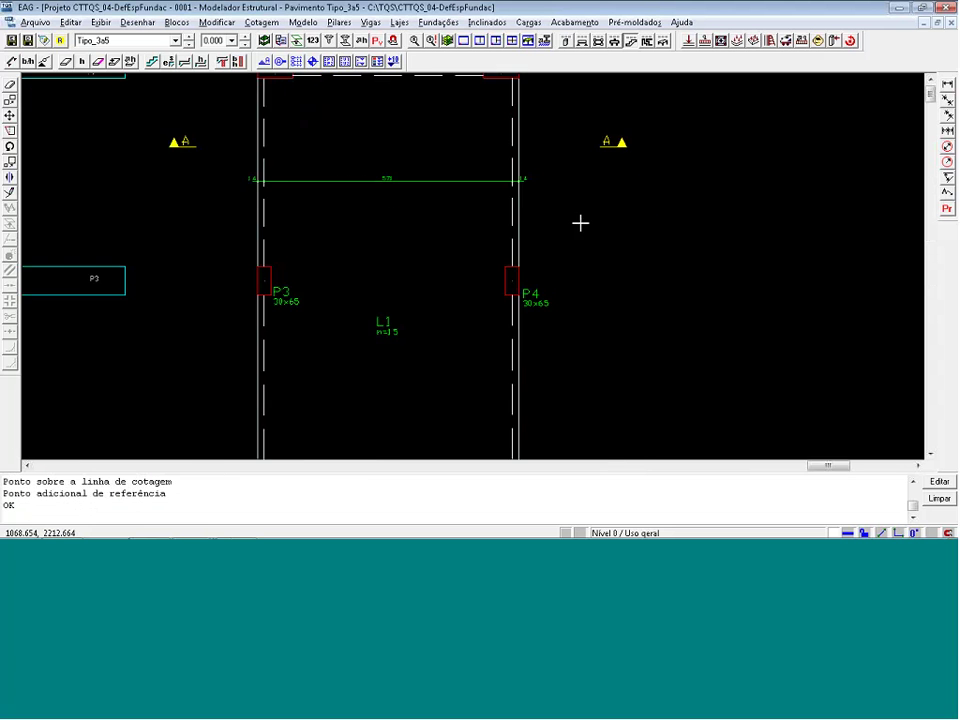
scroll(422, 151, down, 3)
scroll(416, 150, down, 2)
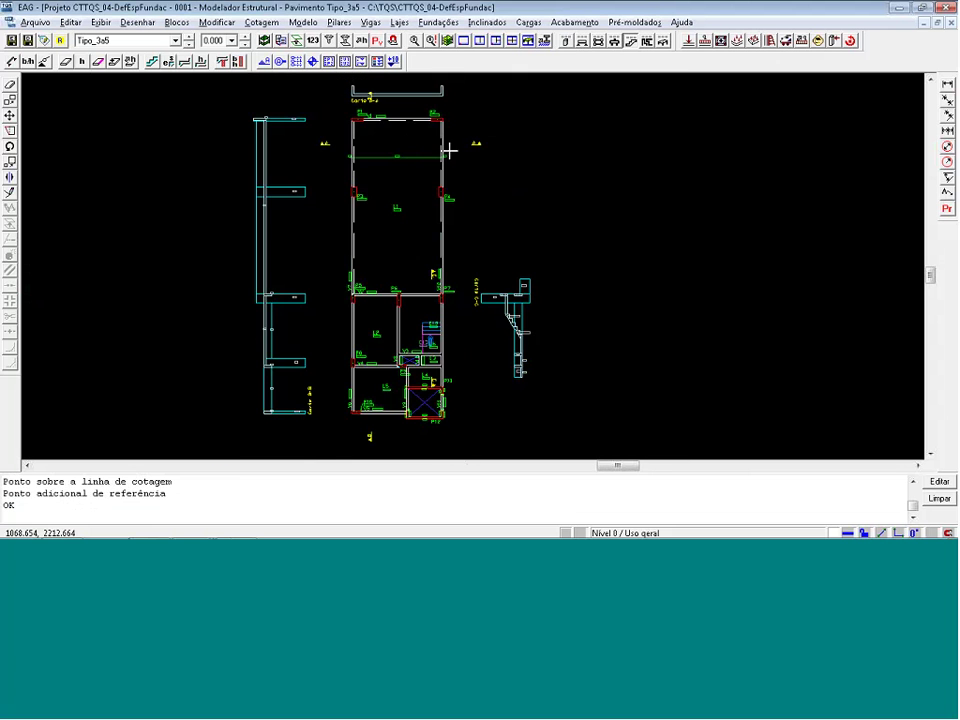
With coordinate capture off, dimension the plan vertically through L5, L2 and L1, from below beam V5 to above V1
click(944, 86)
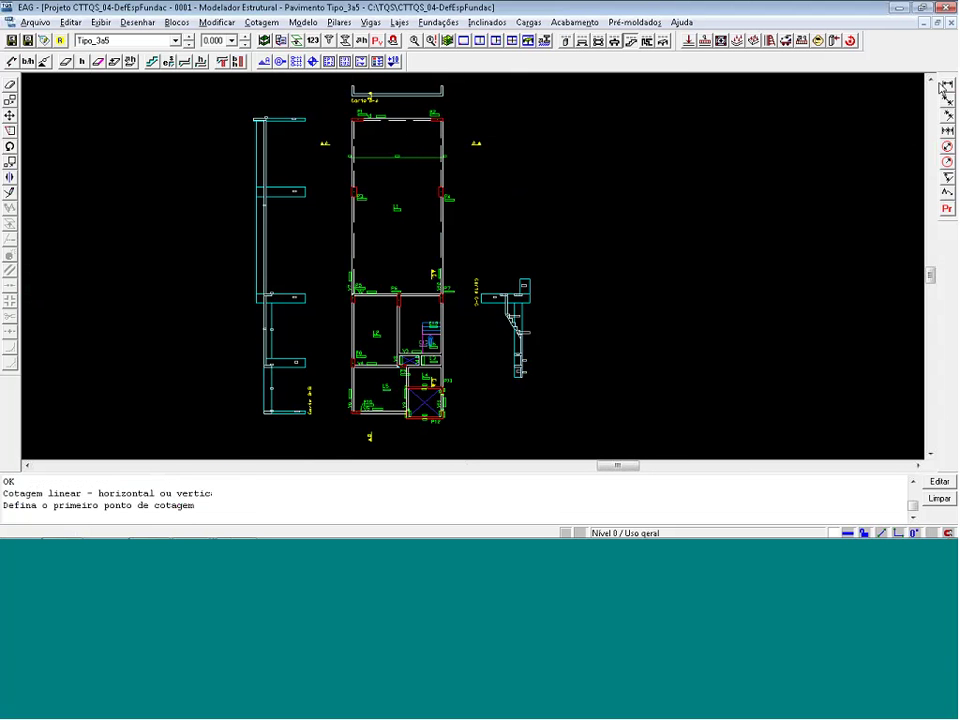
scroll(388, 423, up, 3)
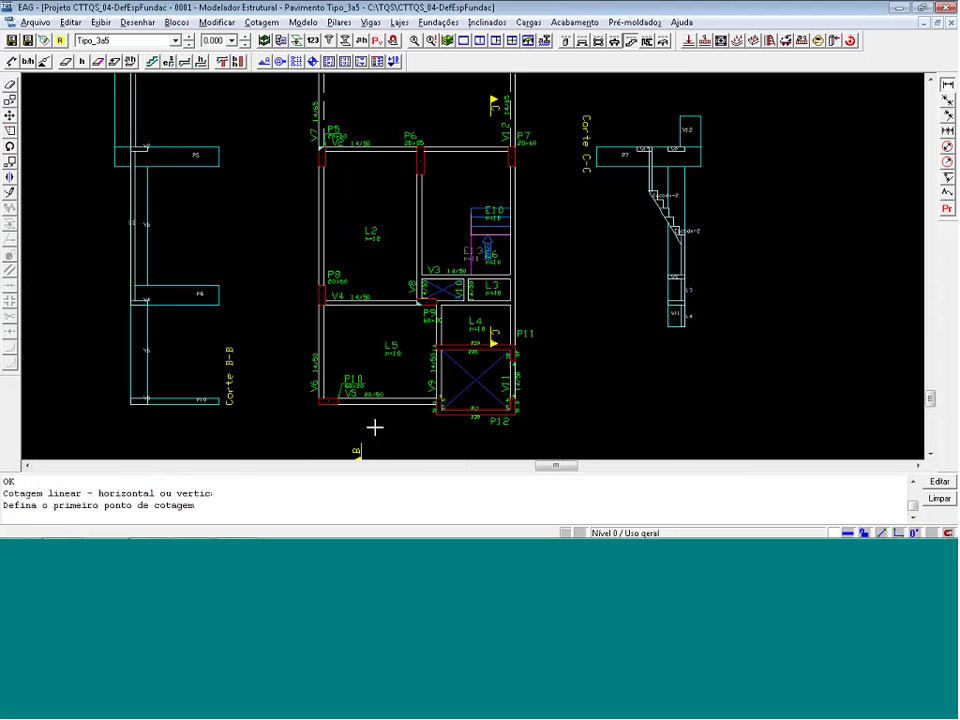
click(373, 367)
key(F3)
scroll(373, 367, down, 3)
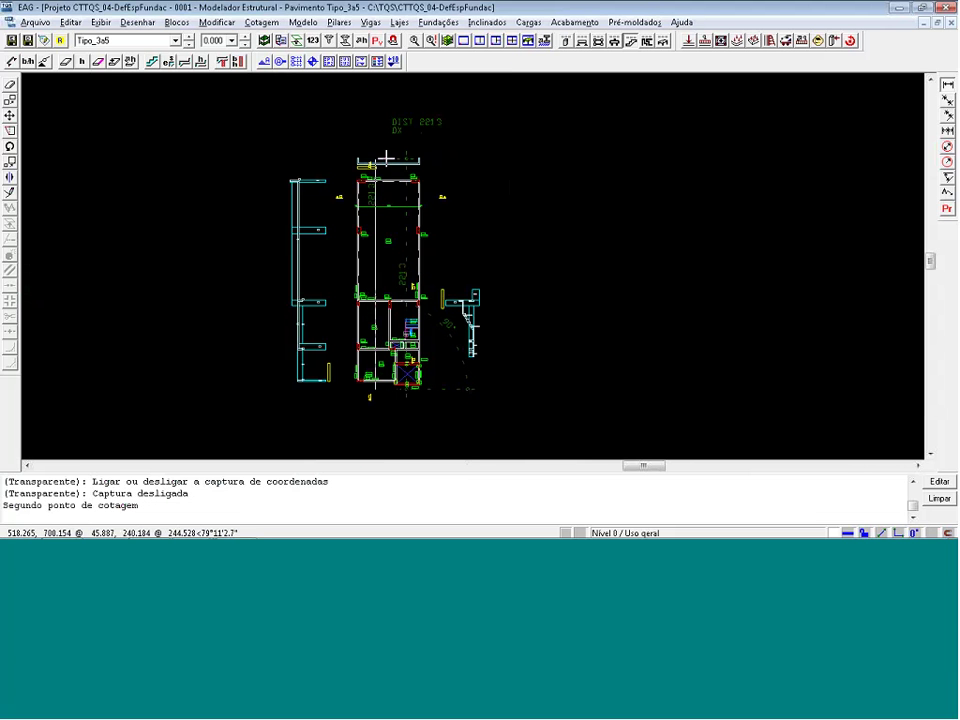
click(377, 168)
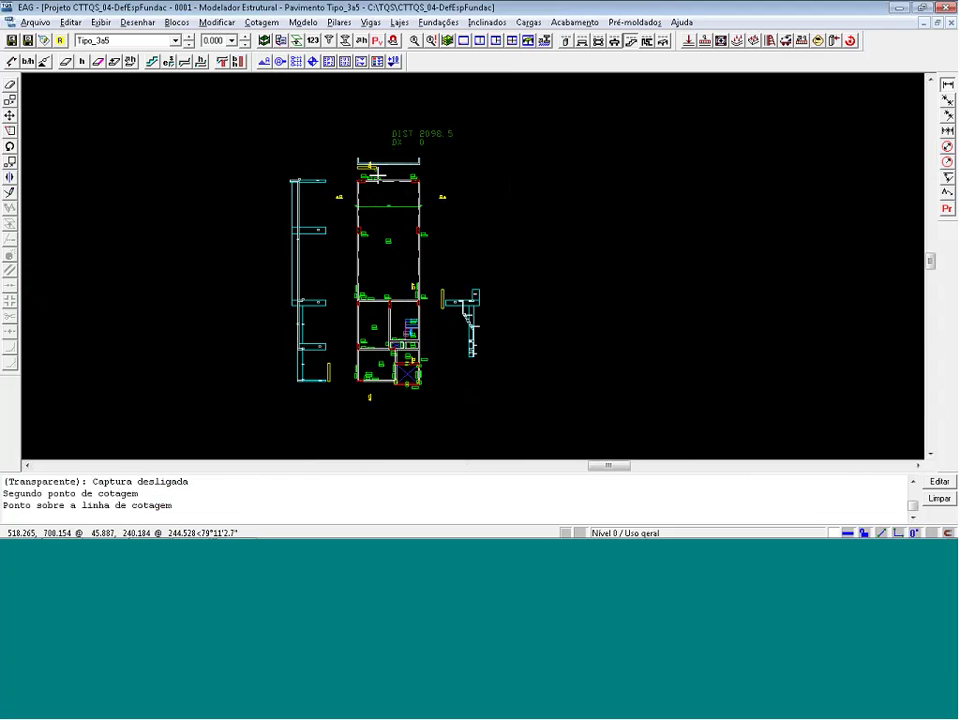
scroll(372, 218, up, 2)
click(373, 255)
key(Return)
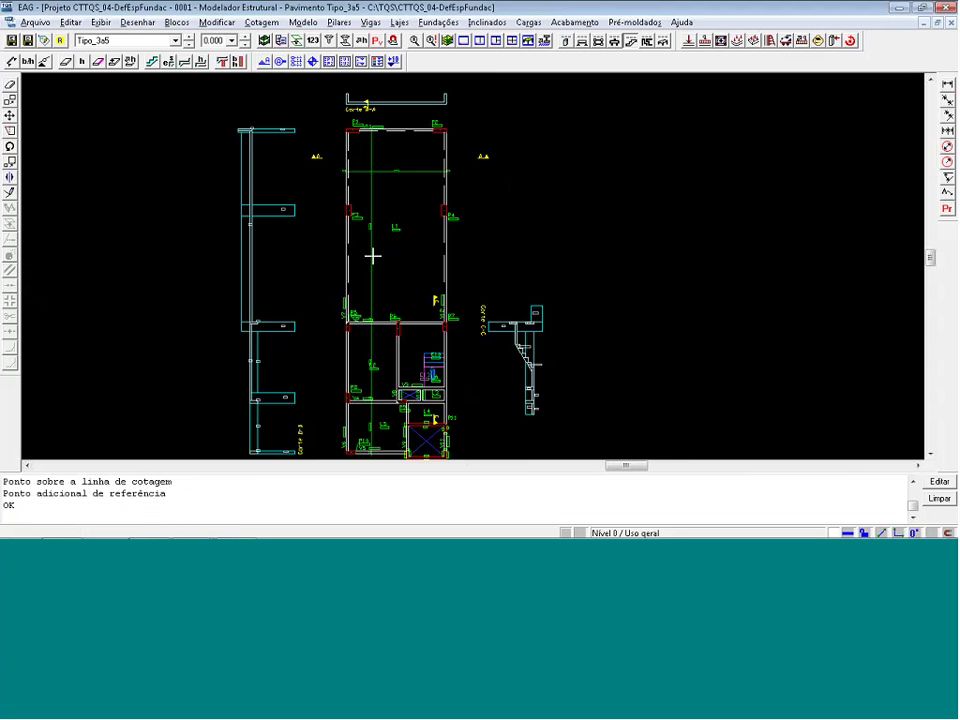
scroll(373, 255, up, 4)
scroll(360, 236, down, 3)
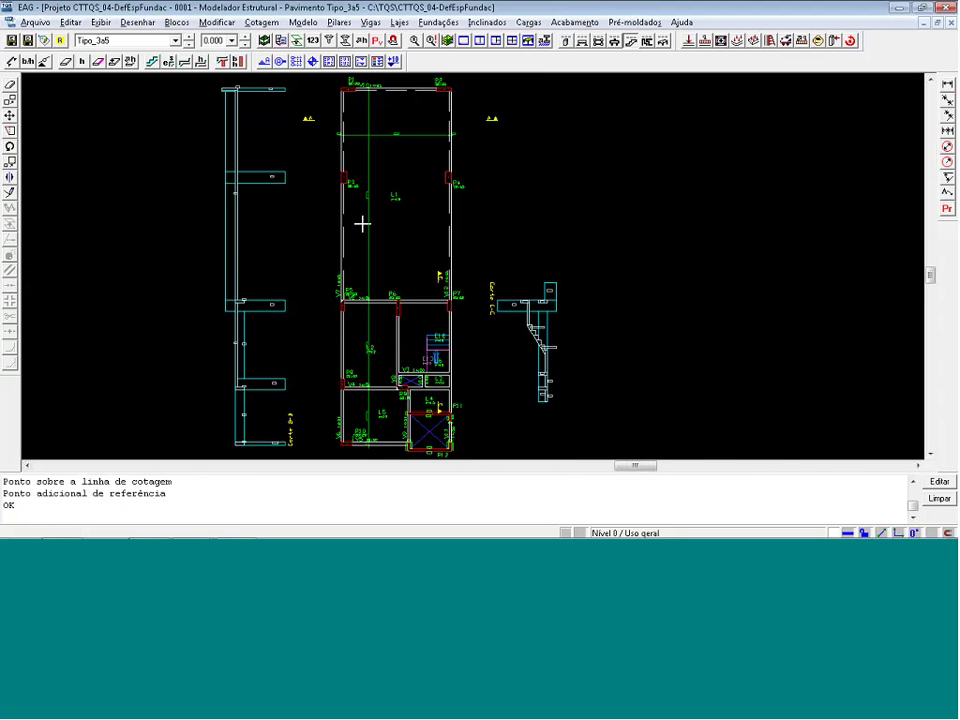
Move column P5's label outside the plan beside the column, and beam V2's 14/50 text below the beam
scroll(362, 223, up, 4)
scroll(377, 345, up, 5)
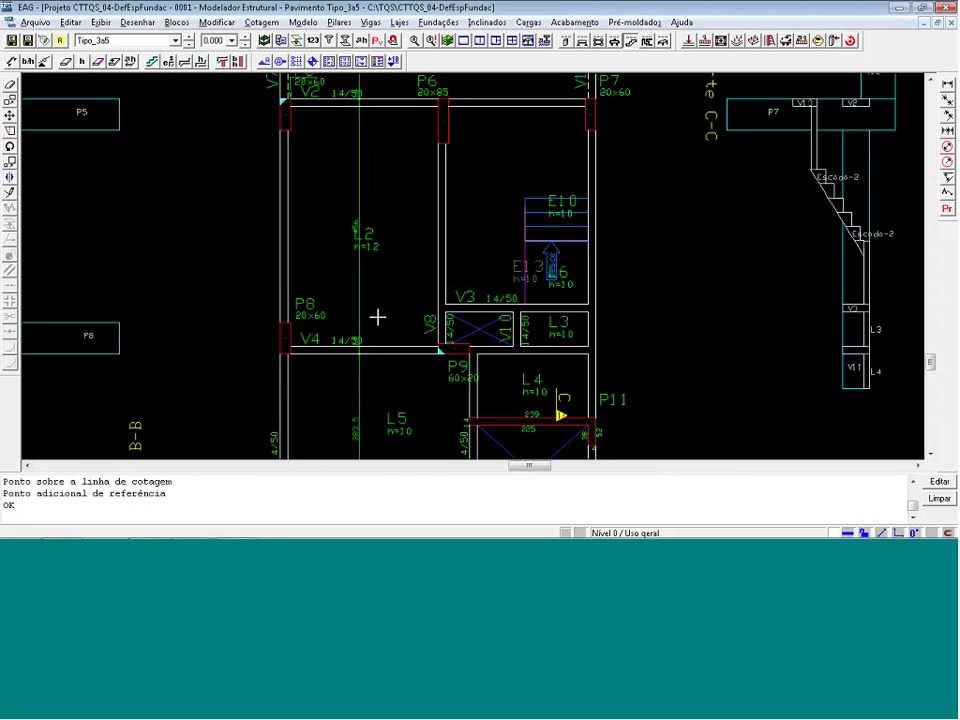
drag(372, 227, 300, 230)
scroll(400, 314, down, 4)
scroll(382, 213, up, 3)
click(300, 230)
scroll(328, 285, down, 5)
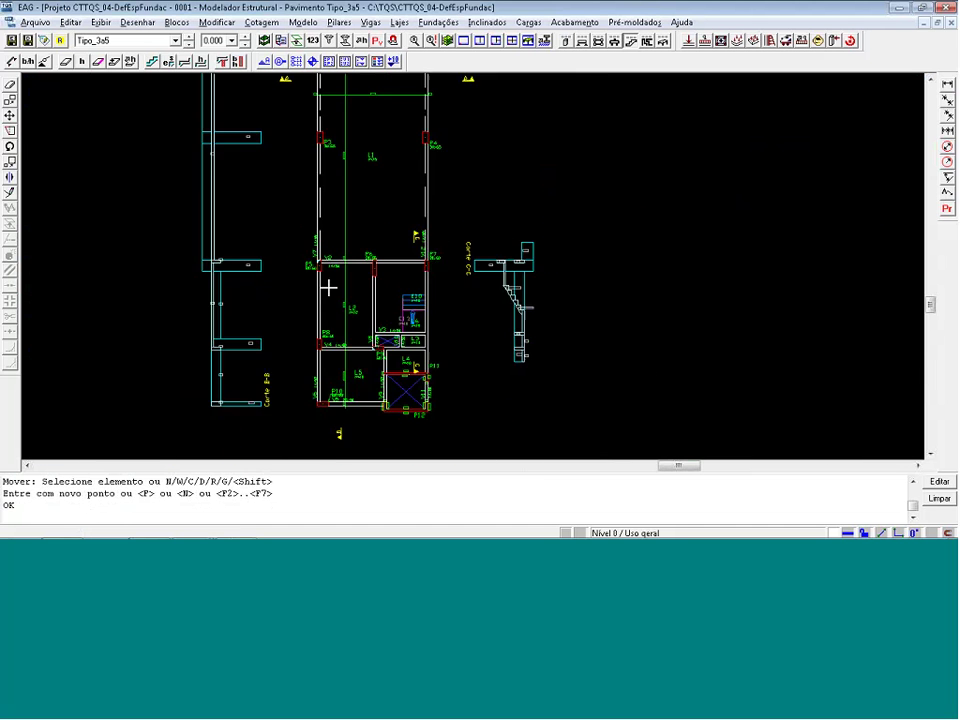
Dimension the plan horizontally across slab L2 and the stair opening, just below columns P5, P6 and P7
scroll(343, 101, up, 5)
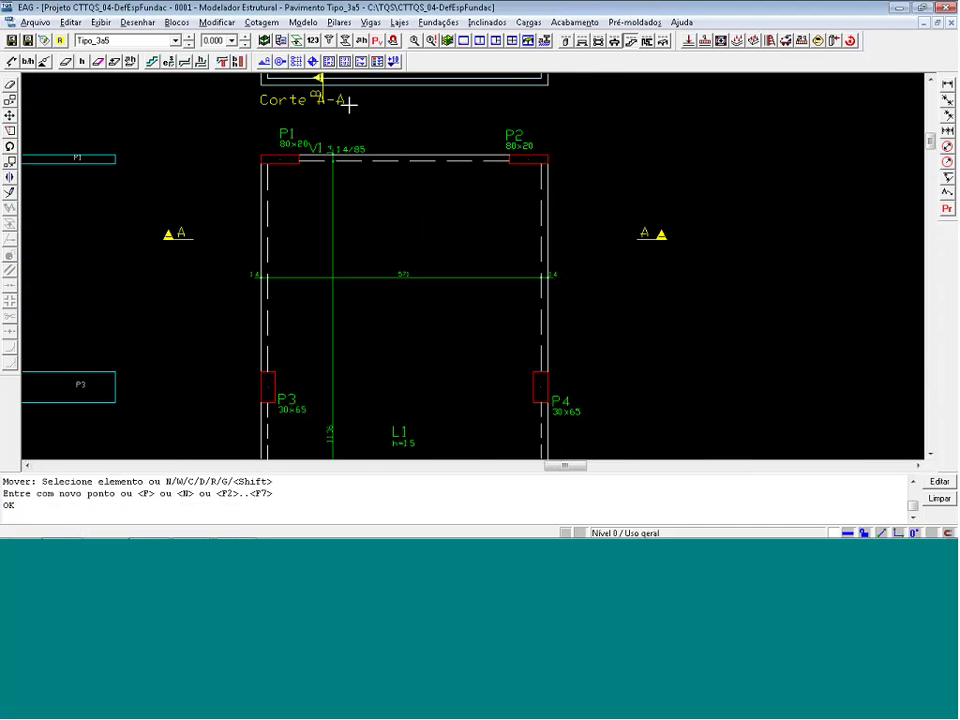
scroll(343, 101, down, 4)
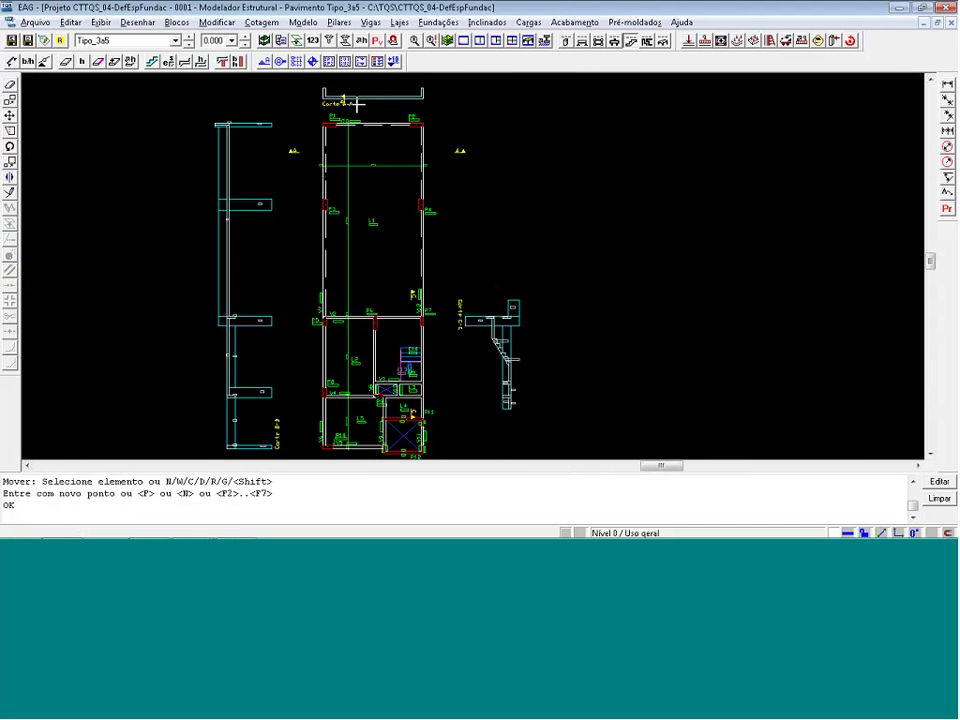
scroll(397, 325, up, 1)
scroll(397, 325, up, 1)
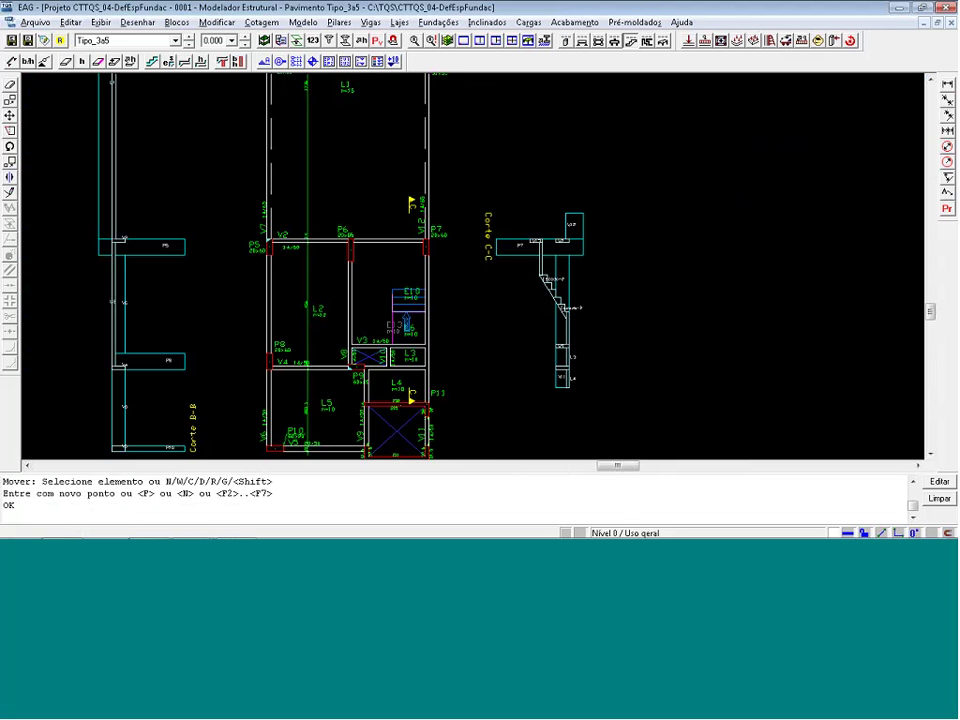
click(947, 85)
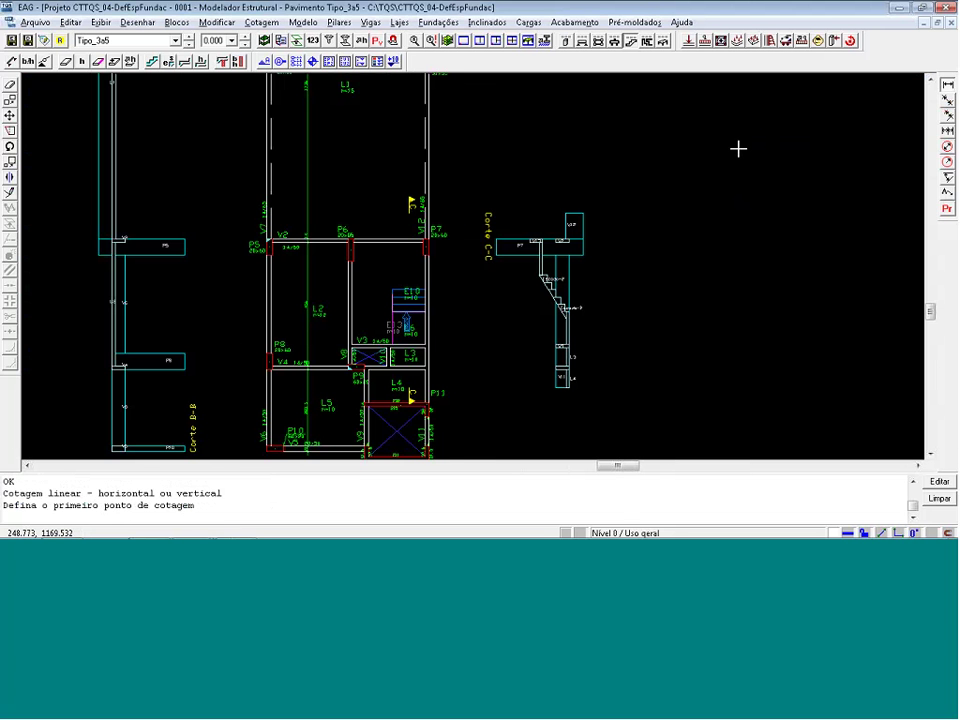
click(253, 278)
click(471, 278)
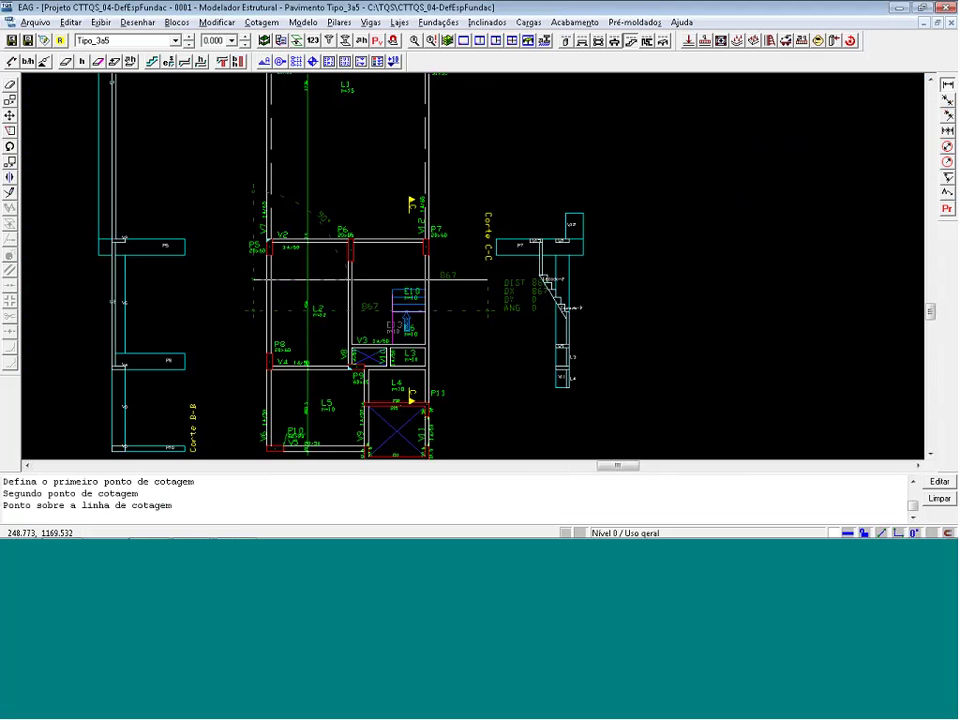
click(350, 277)
key(Return)
scroll(422, 343, down, 1)
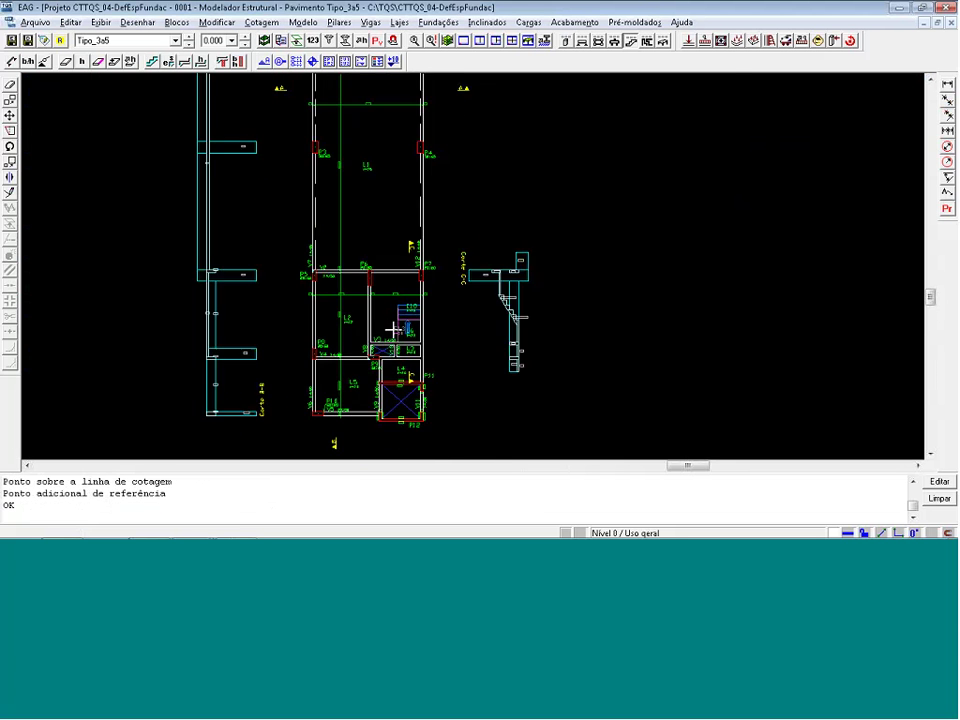
Move column P10's label out of slab L5 to outside the plan, just below the column's corner
scroll(358, 441, up, 4)
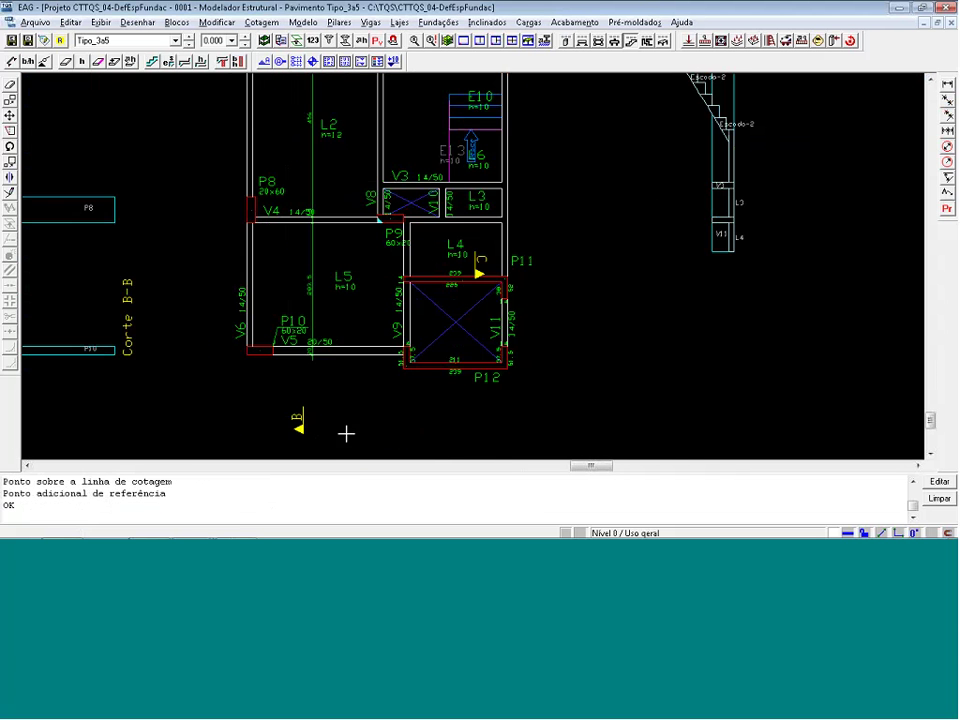
click(296, 328)
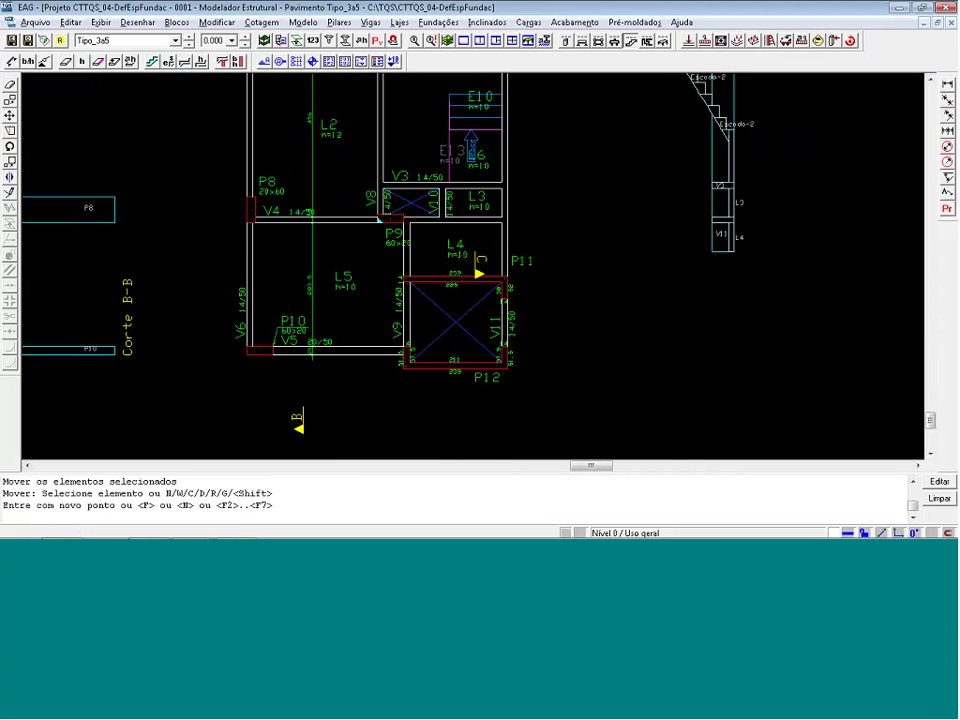
scroll(253, 380, down, 6)
click(253, 380)
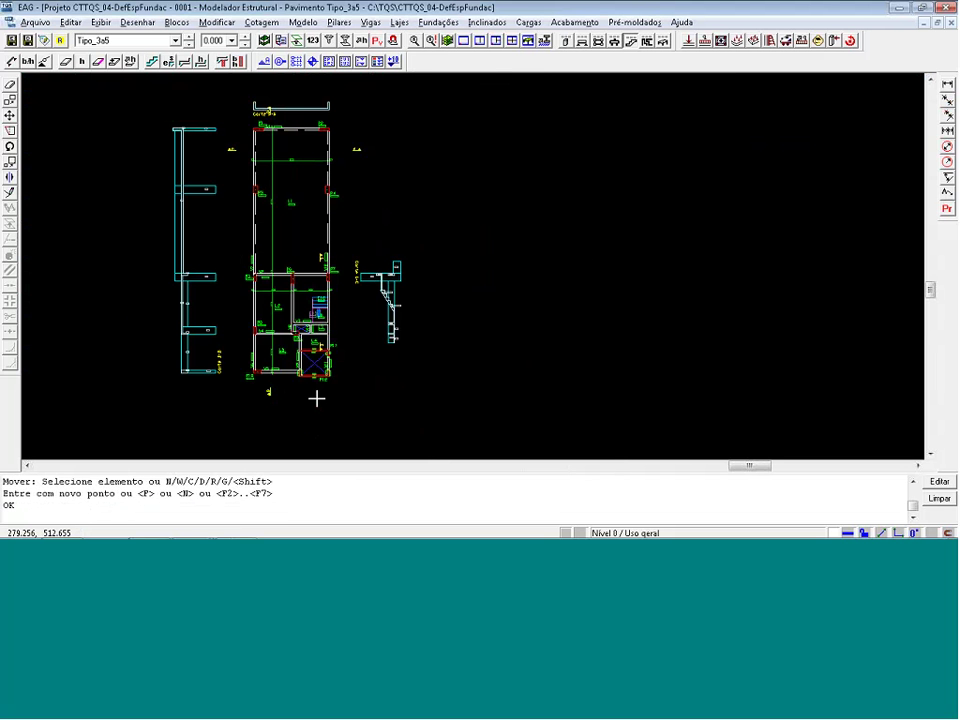
Save the formwork drawing as FOR5153.DWG in the Tipo_3a5 folder
click(28, 41)
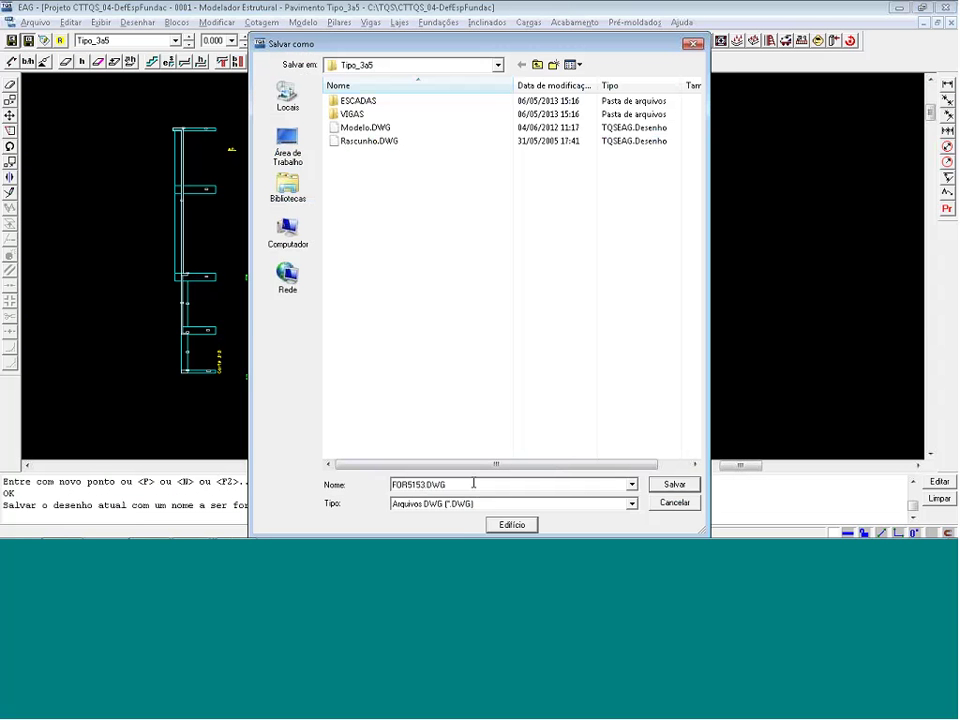
click(674, 484)
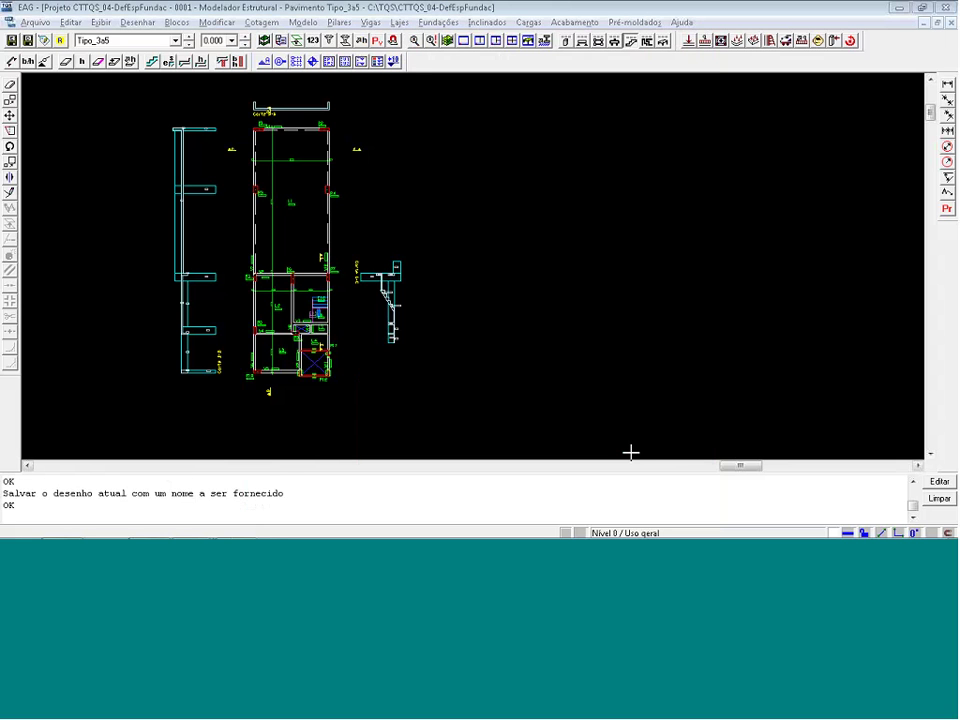
Switch to the TQS manager and open floor Tipo_3a5's formwork drawing FOR5153 in the graphic editor
key(alt+Tab)
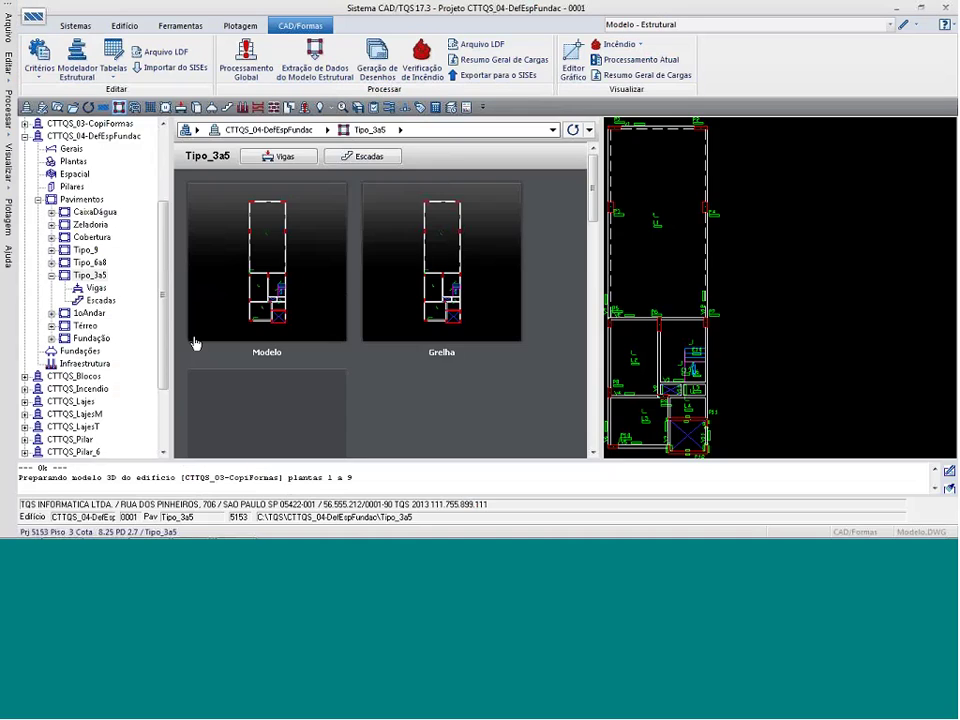
click(90, 264)
click(95, 275)
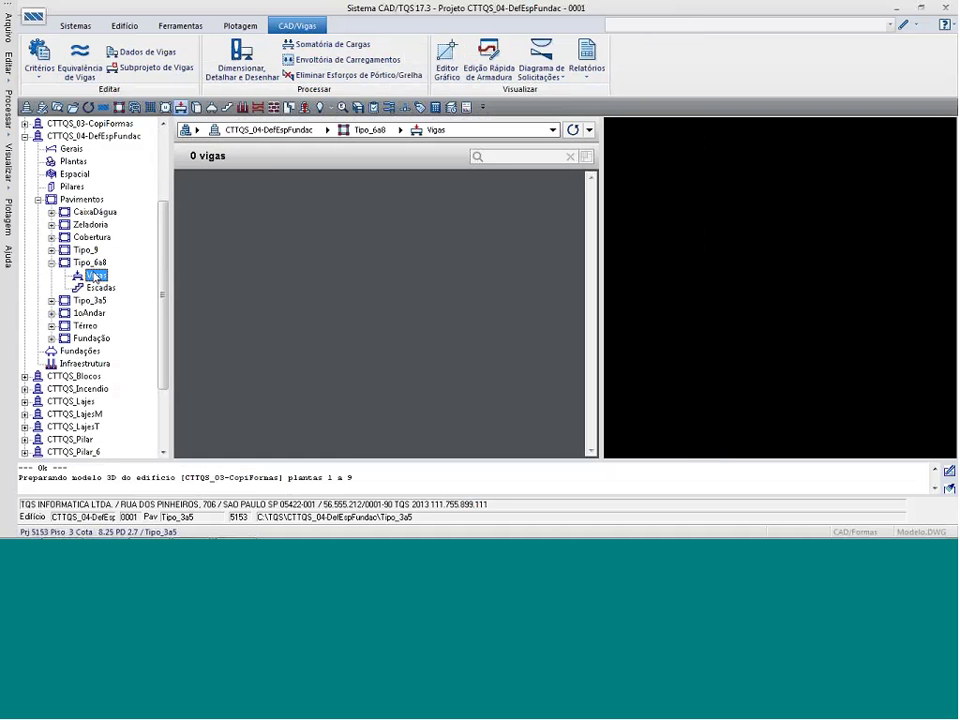
click(100, 264)
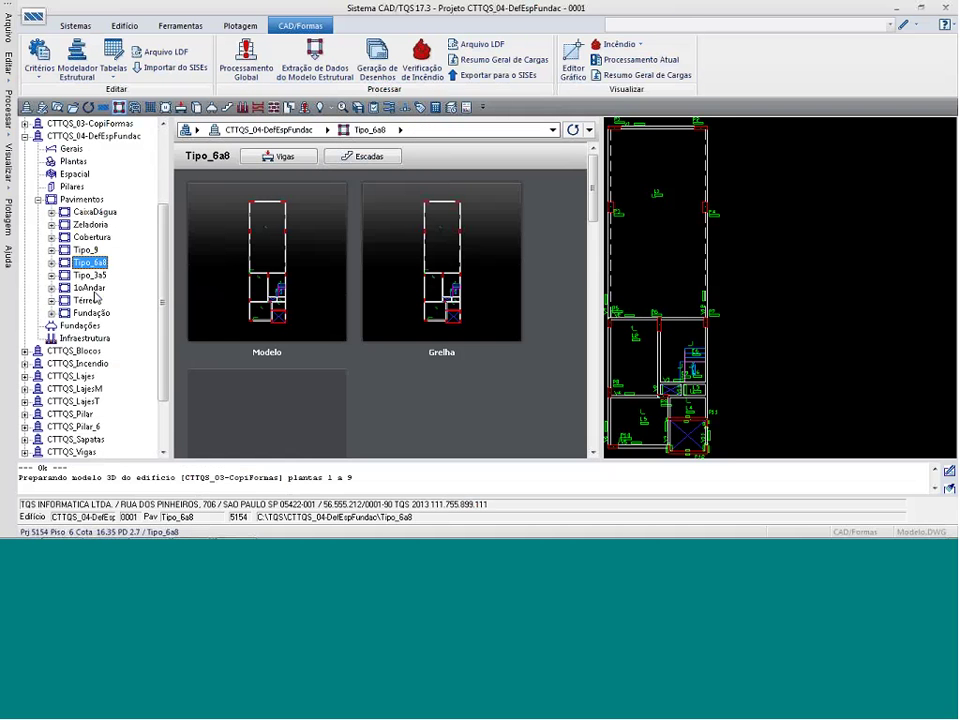
click(95, 275)
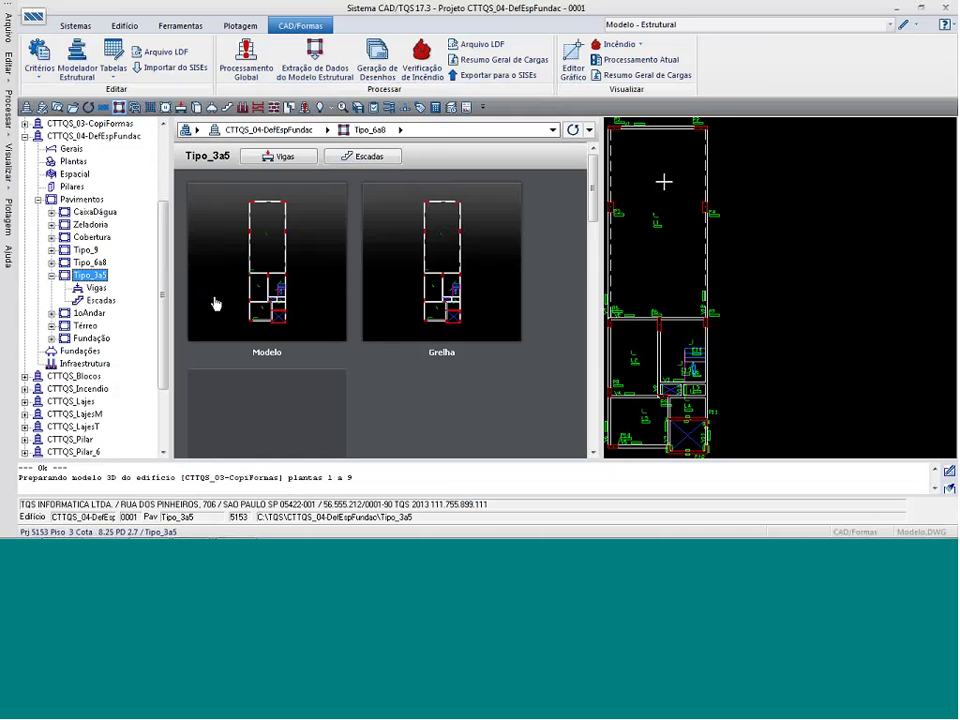
click(786, 26)
click(660, 57)
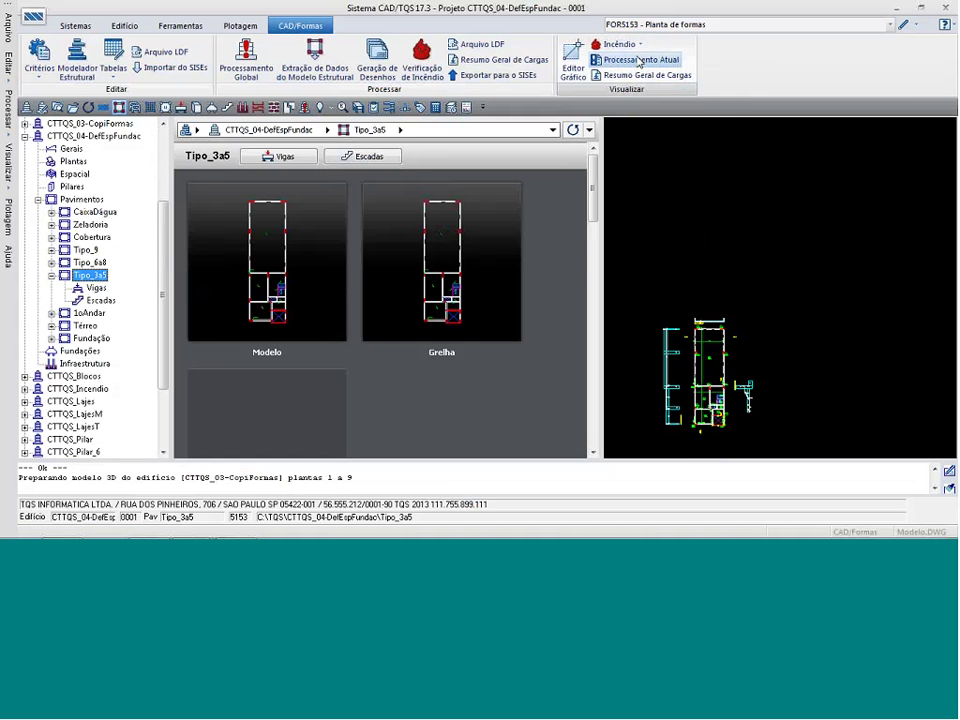
scroll(677, 450, up, 3)
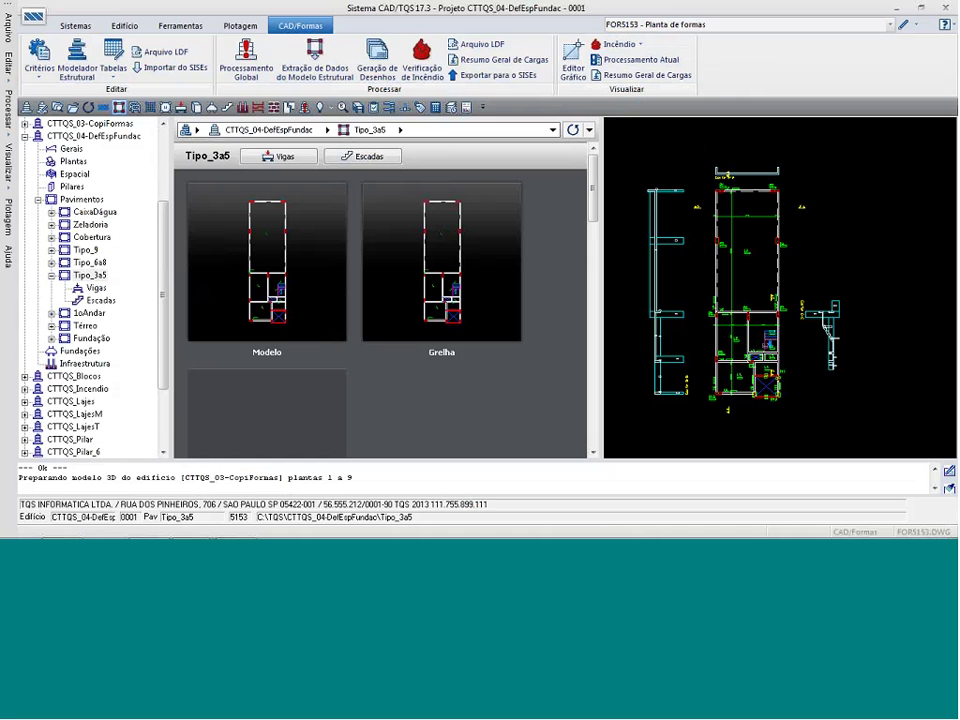
click(903, 28)
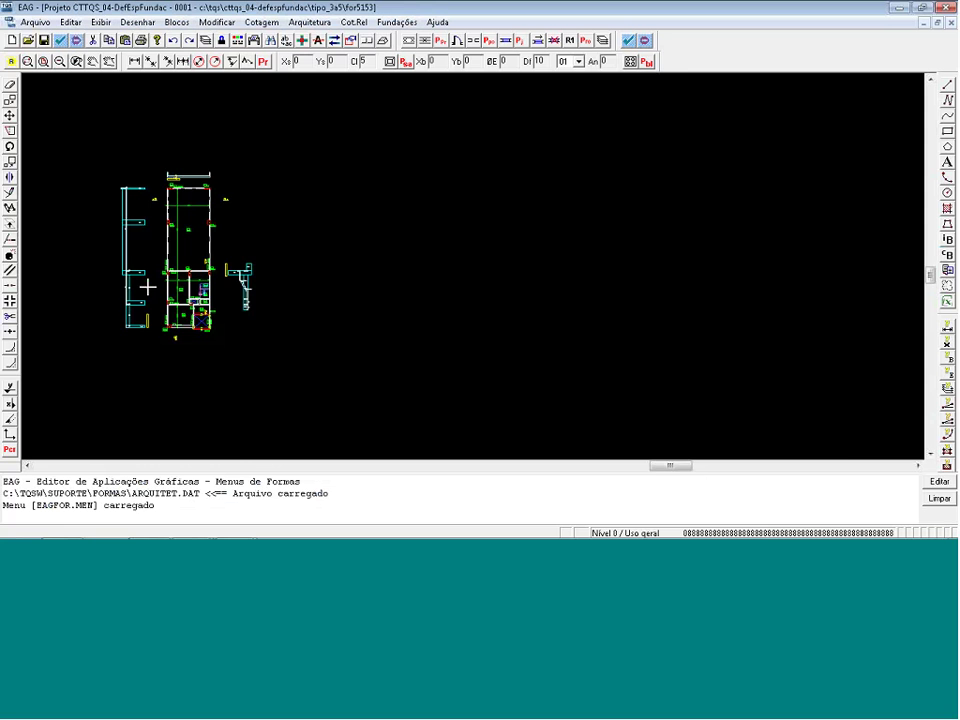
Add the title text "FORMAS DO TIPO 3A5" below the formwork plan, and close the drawing with its changes saved
scroll(131, 240, up, 3)
scroll(133, 238, up, 1)
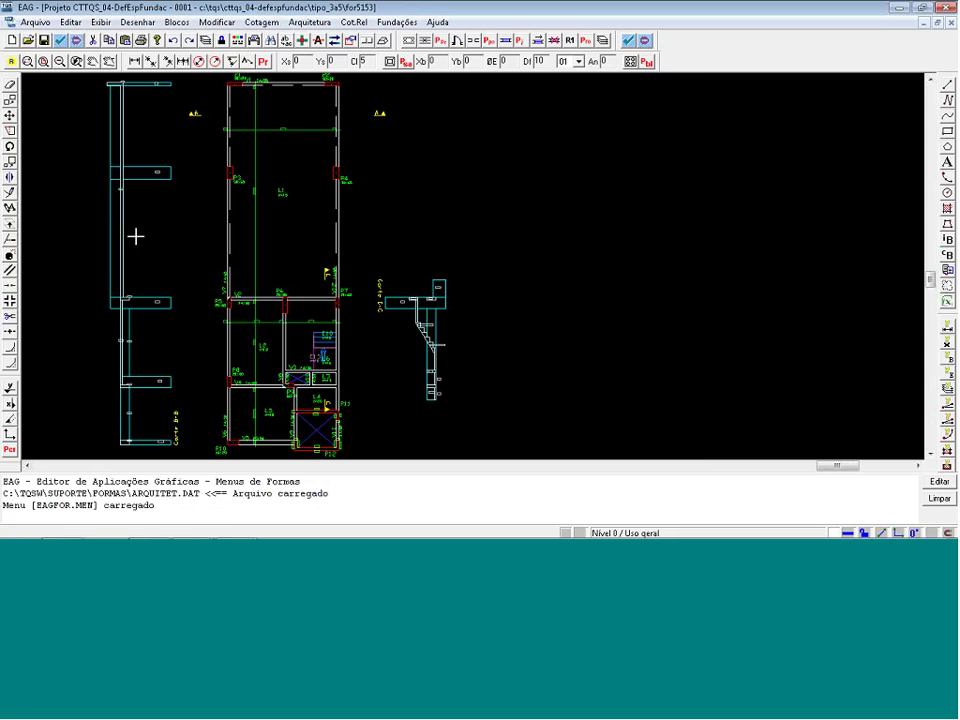
scroll(284, 193, down, 2)
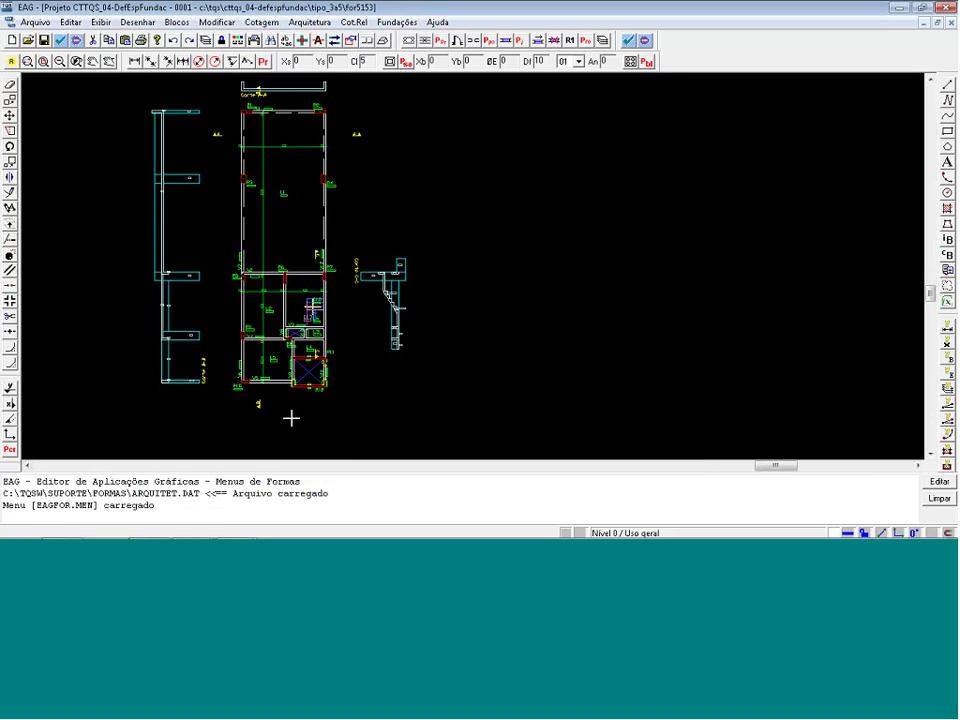
key(t)
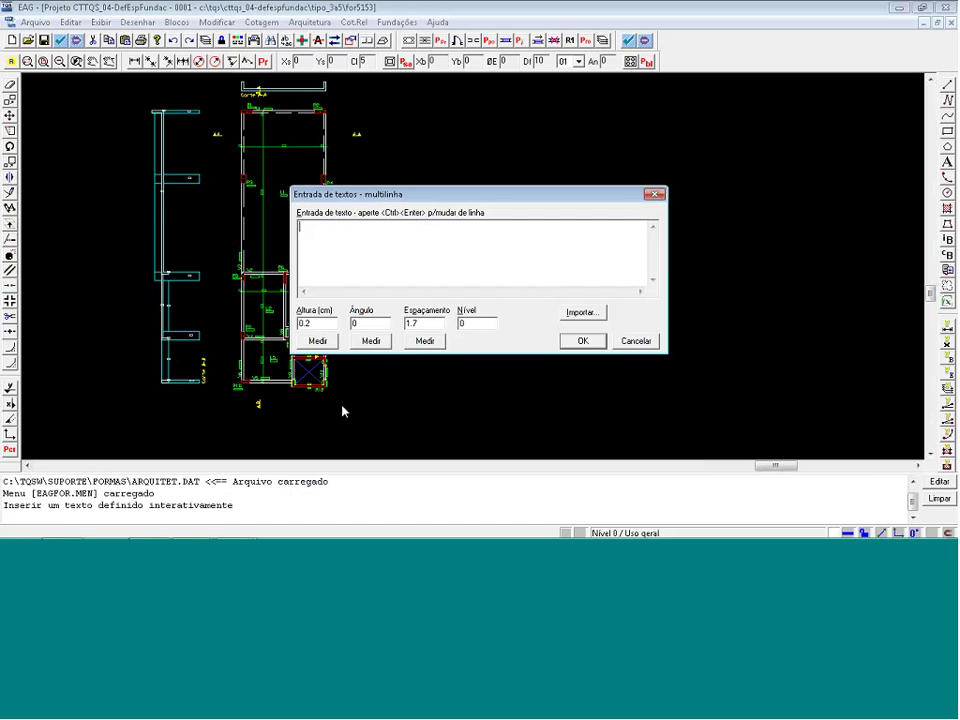
text(form)
key(BackSpace)
key(BackSpace)
key(BackSpace)
key(BackSpace)
text(FORMAS DO TIPO)
click(580, 341)
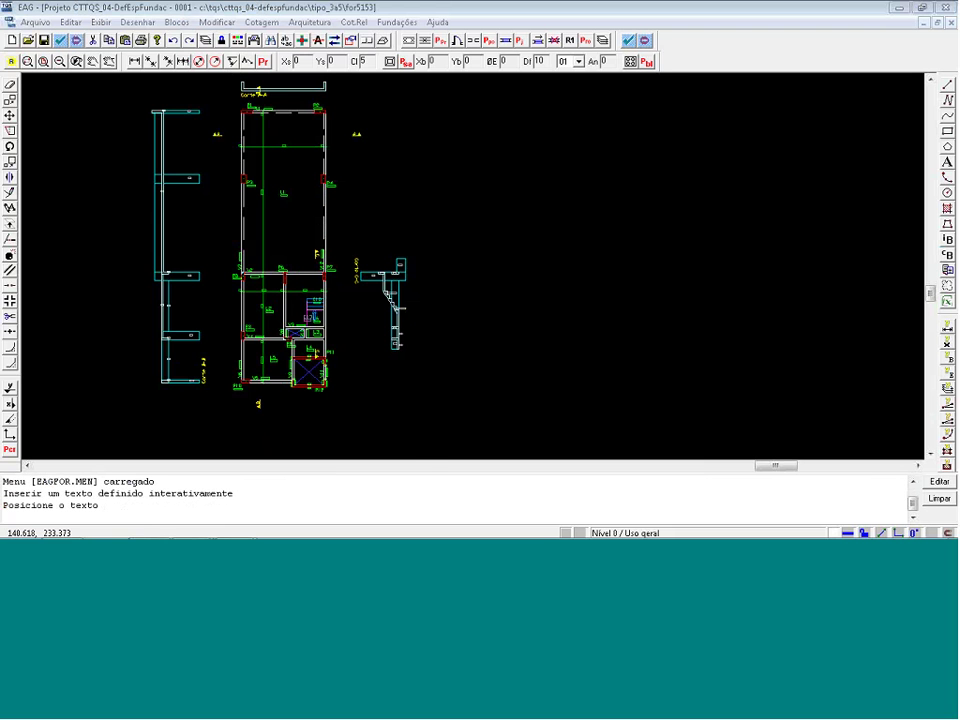
click(238, 428)
scroll(427, 460, down, 1)
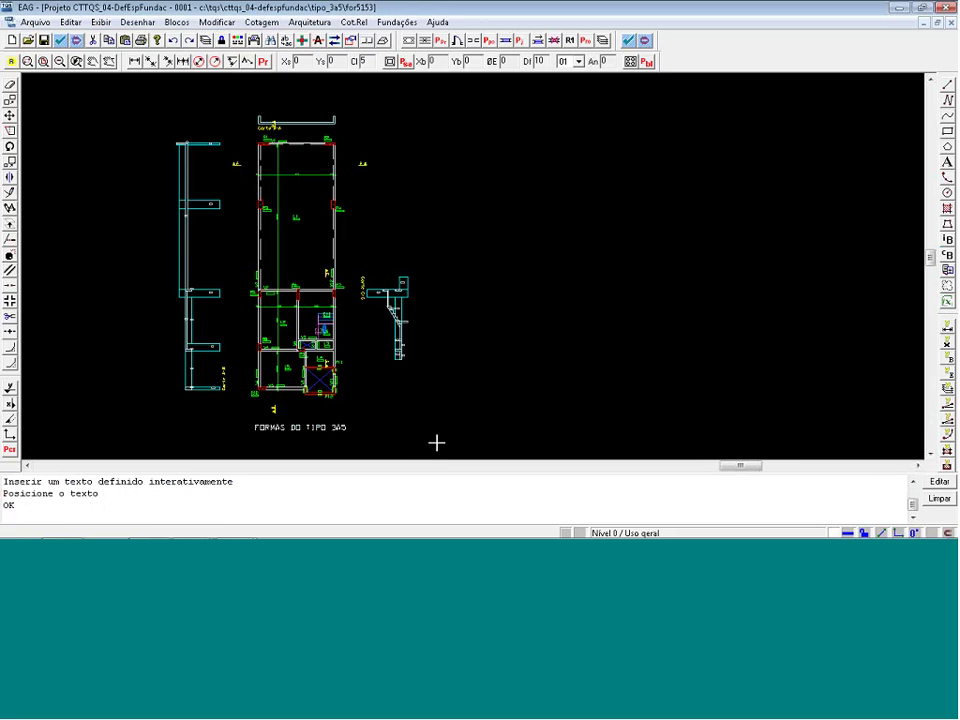
click(951, 6)
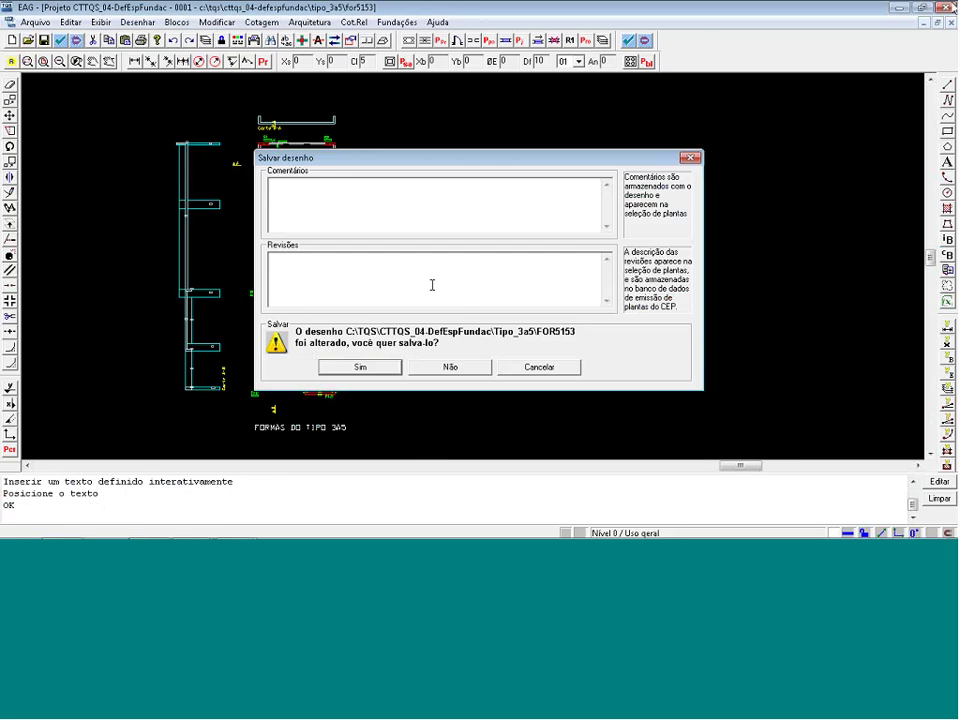
click(354, 367)
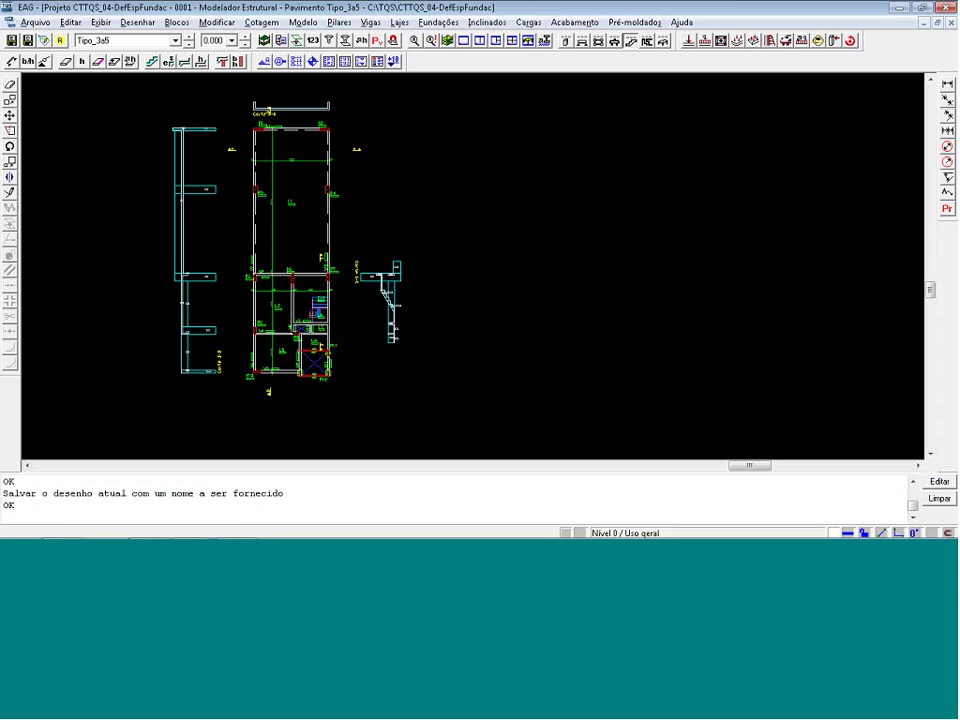
Alternate the Tipo_3a5 model's display parameters between the Modelo and Formas standard groups, finishing with Modelo
click(383, 40)
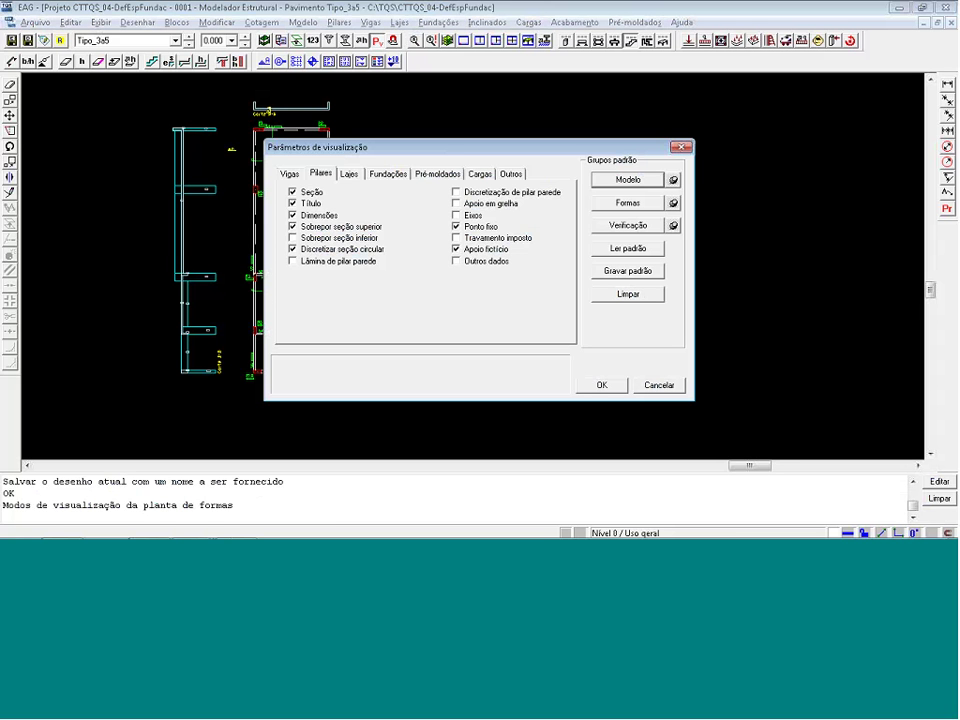
click(599, 383)
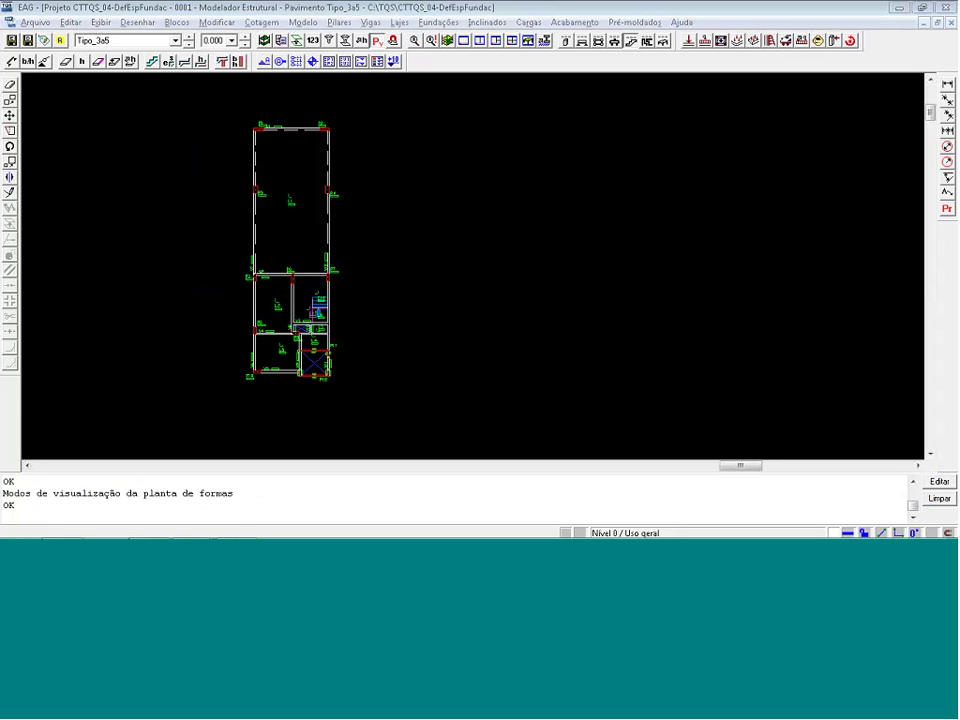
click(380, 41)
click(627, 203)
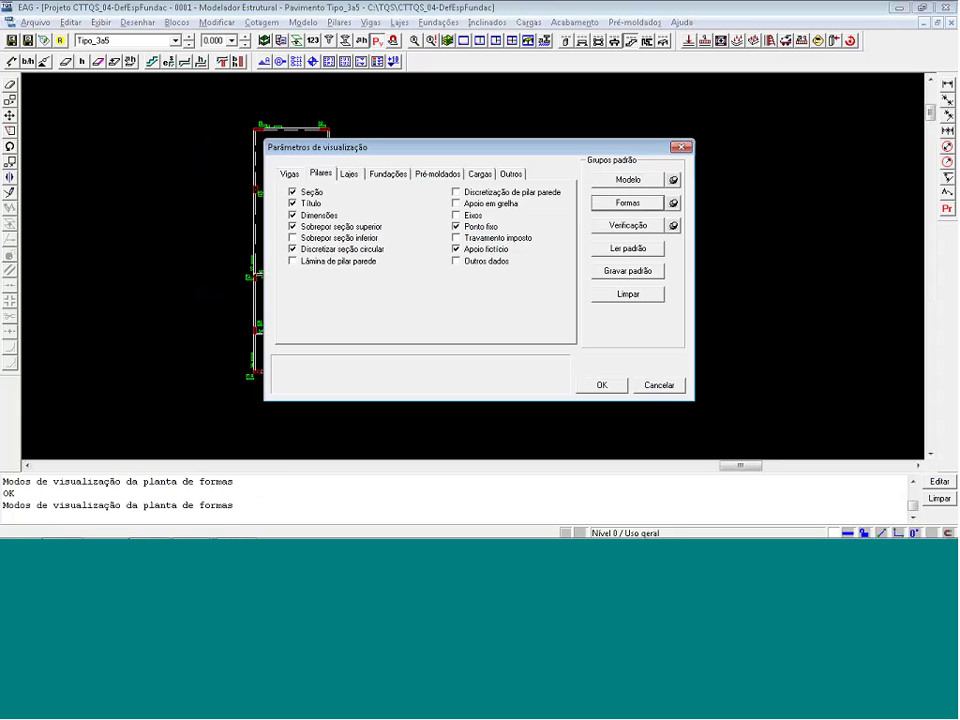
click(597, 384)
click(379, 41)
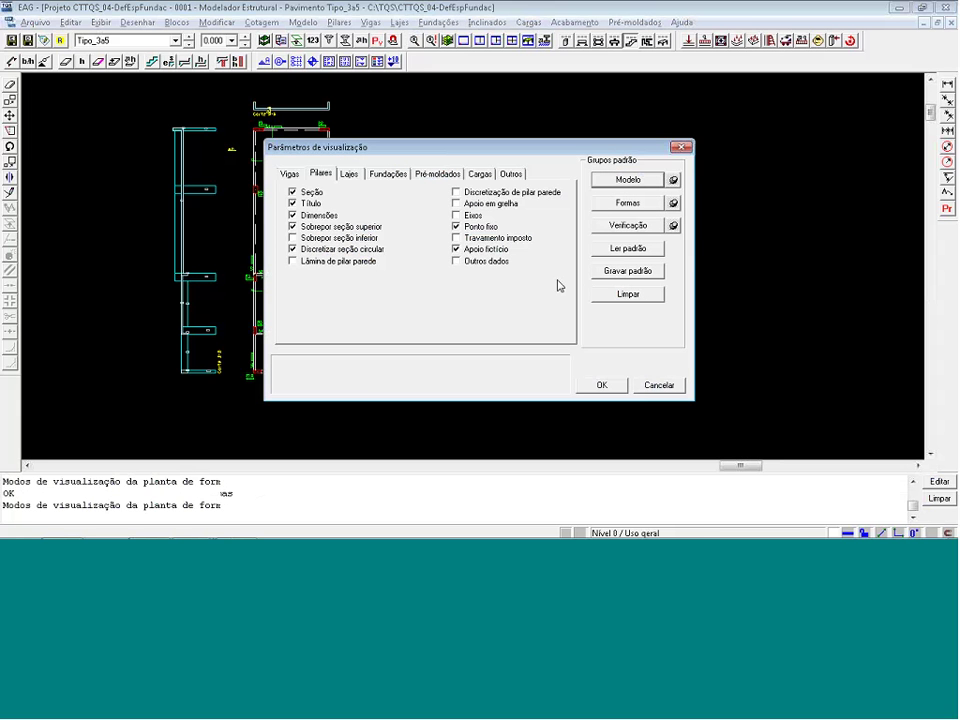
click(623, 183)
click(603, 387)
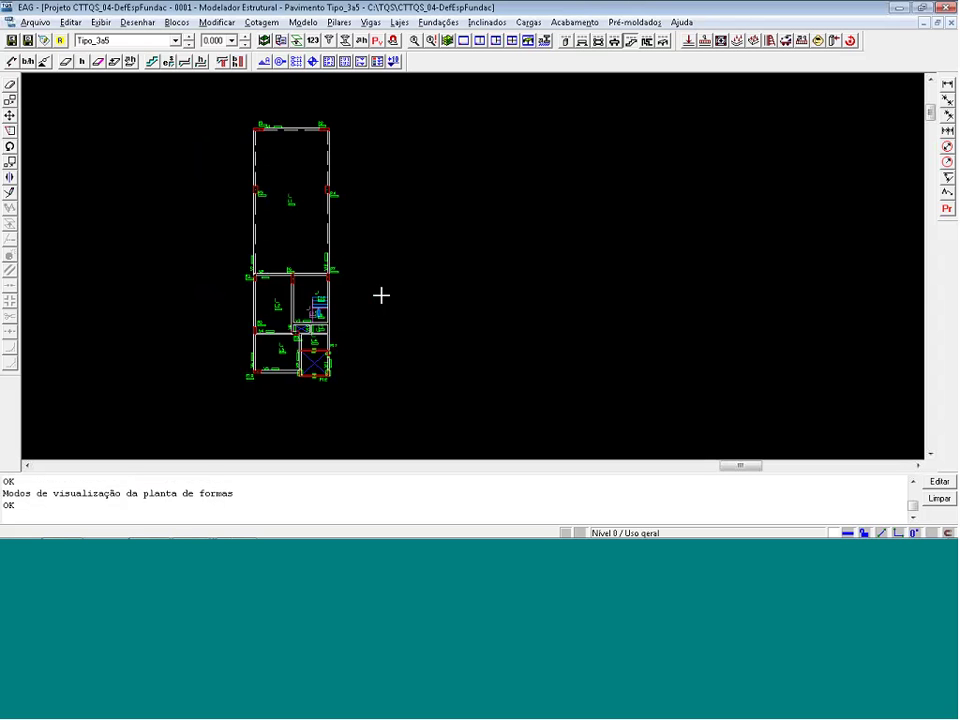
scroll(336, 326, up, 1)
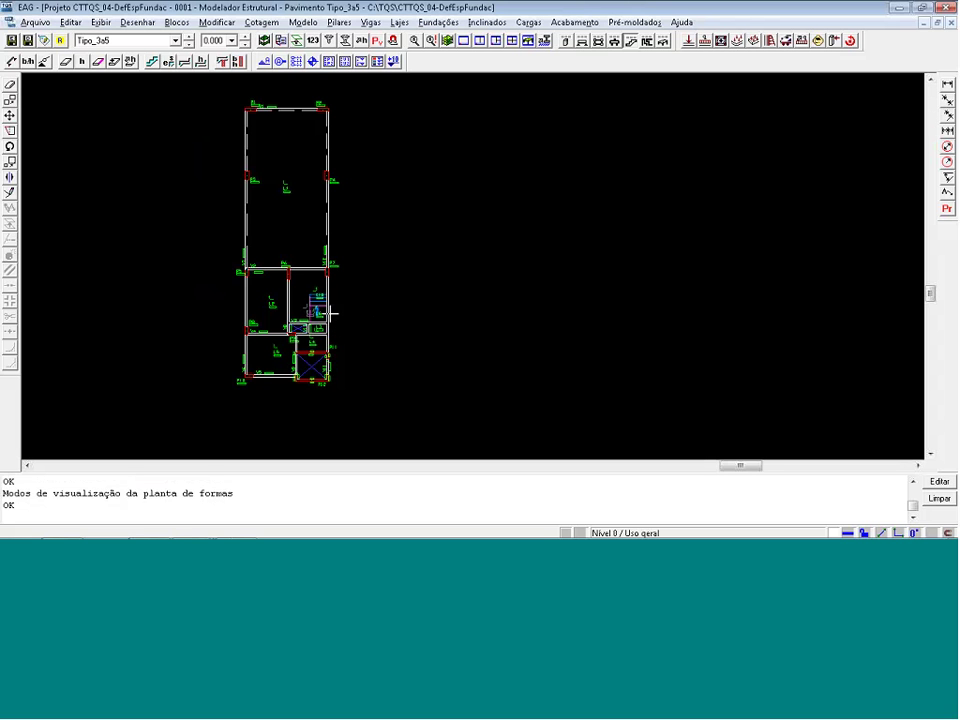
Switch to the TQS manager, accept the building data of CTTQS_04-DefEspFundac, and open the Térreo floor's structural model
key(alt+Tab)
key(alt+Tab)
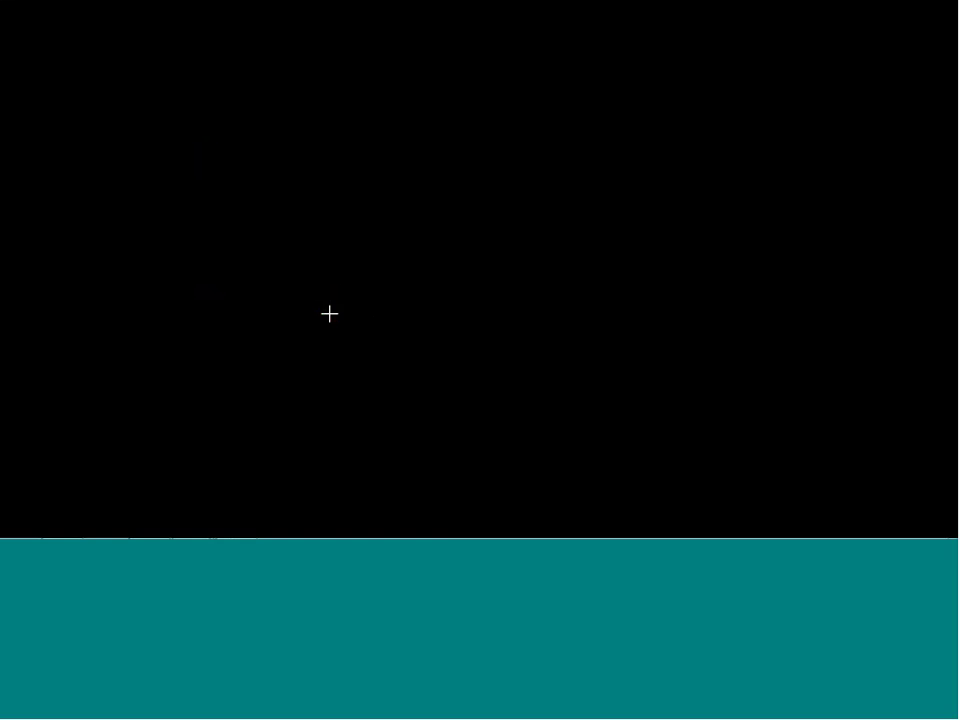
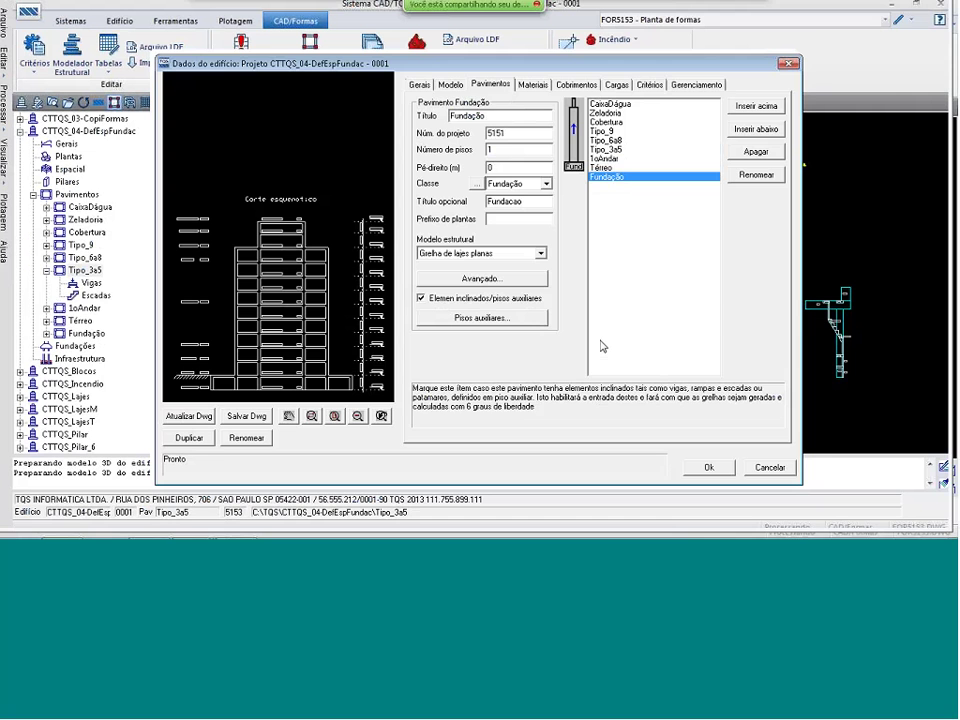
click(718, 470)
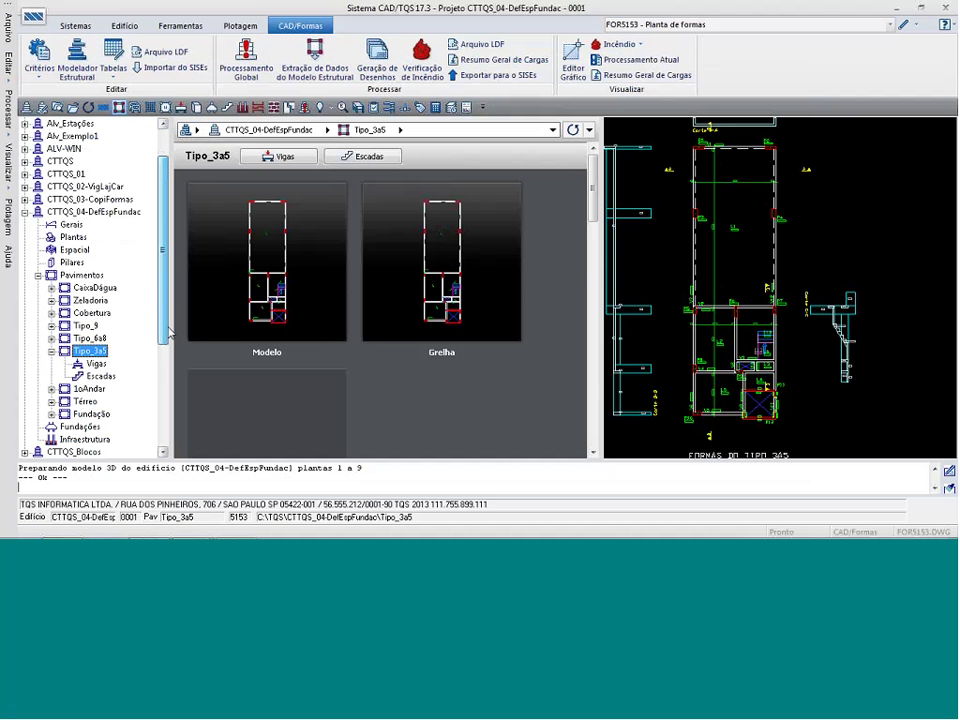
click(86, 377)
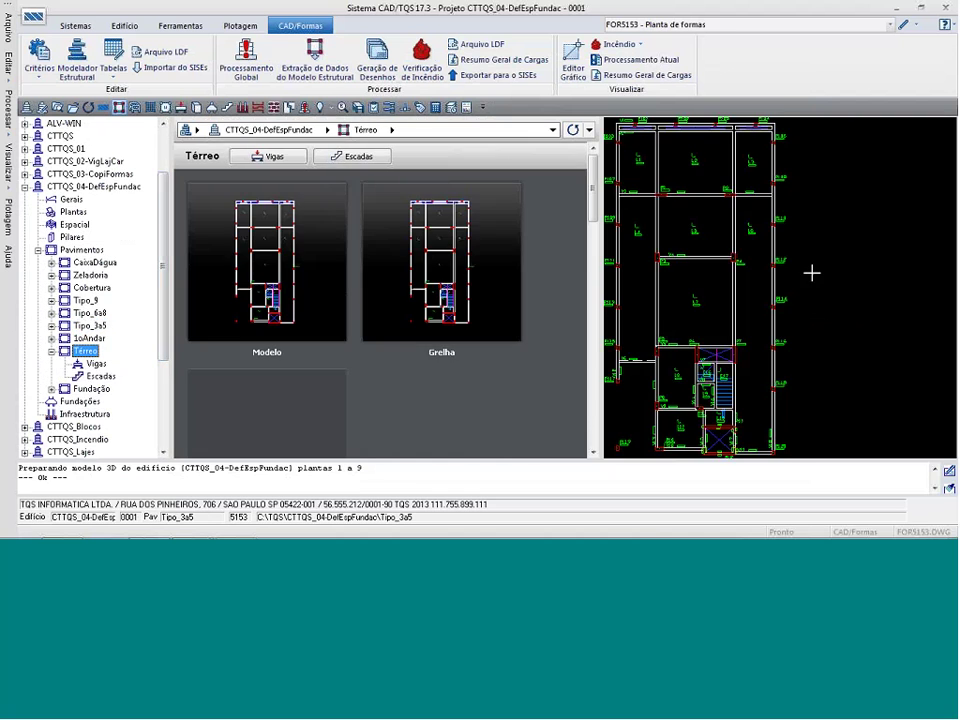
double_click(810, 272)
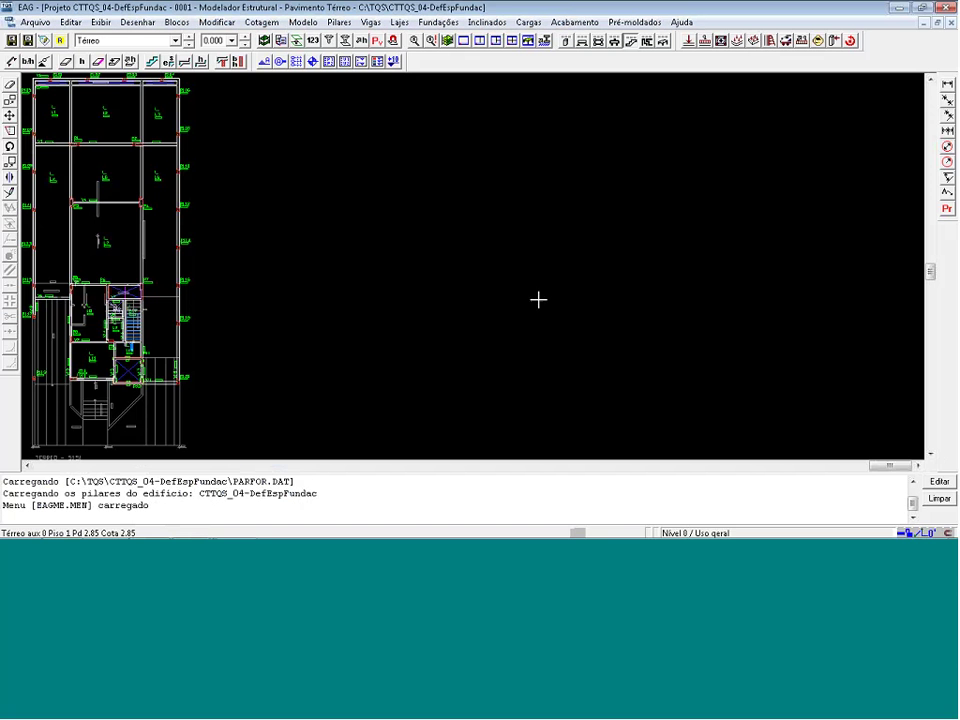
Make the auxiliary floor at level 1.160 the active level of the Térreo model
key(F8)
click(401, 260)
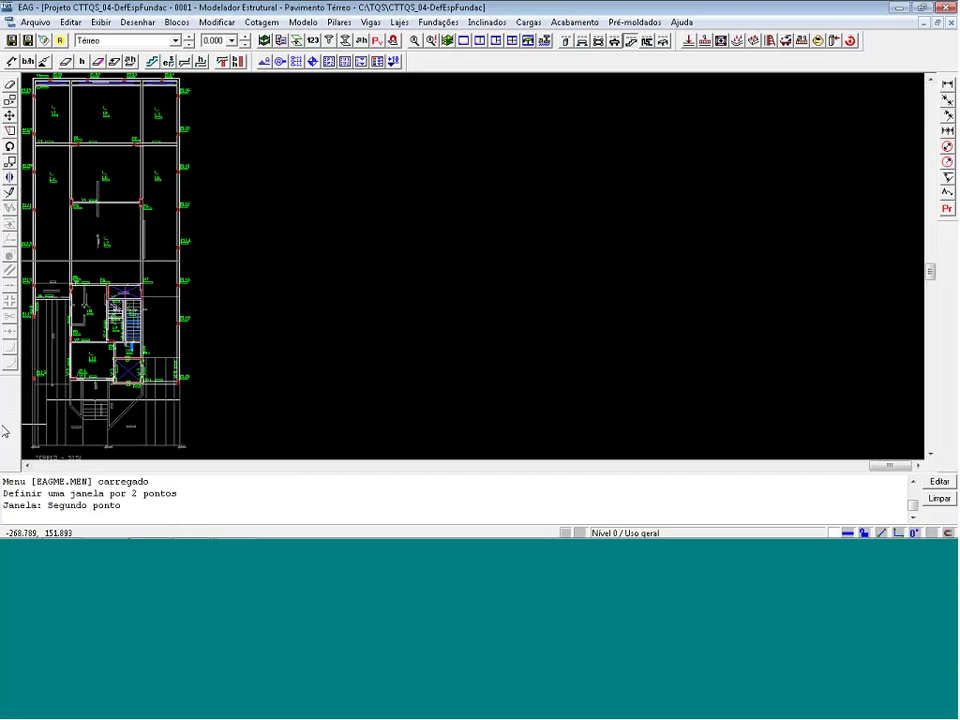
click(4, 433)
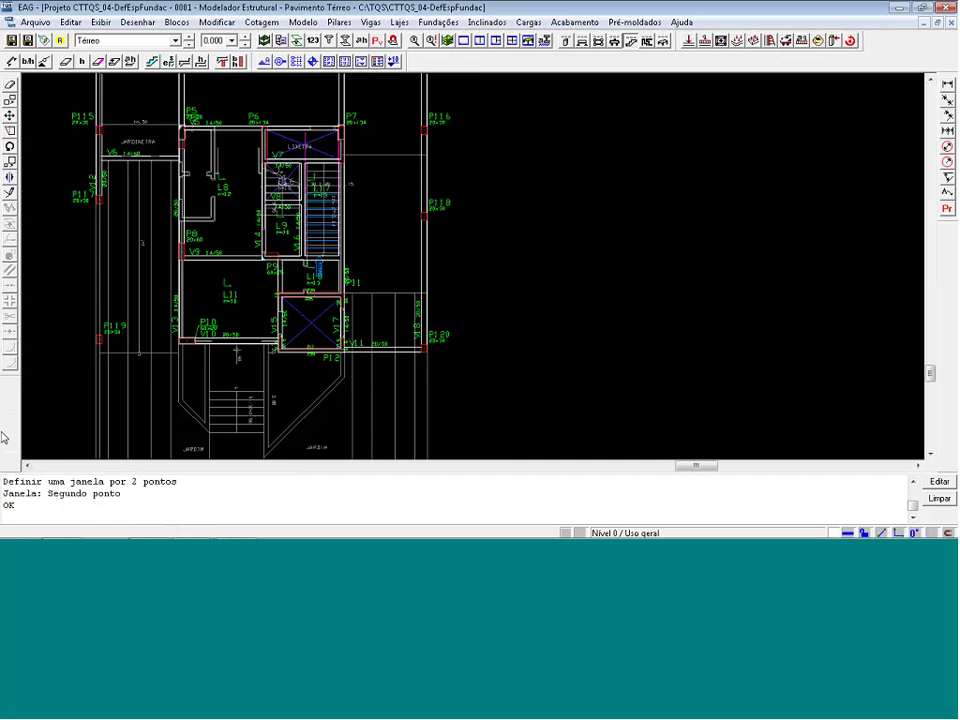
scroll(163, 358, up, 3)
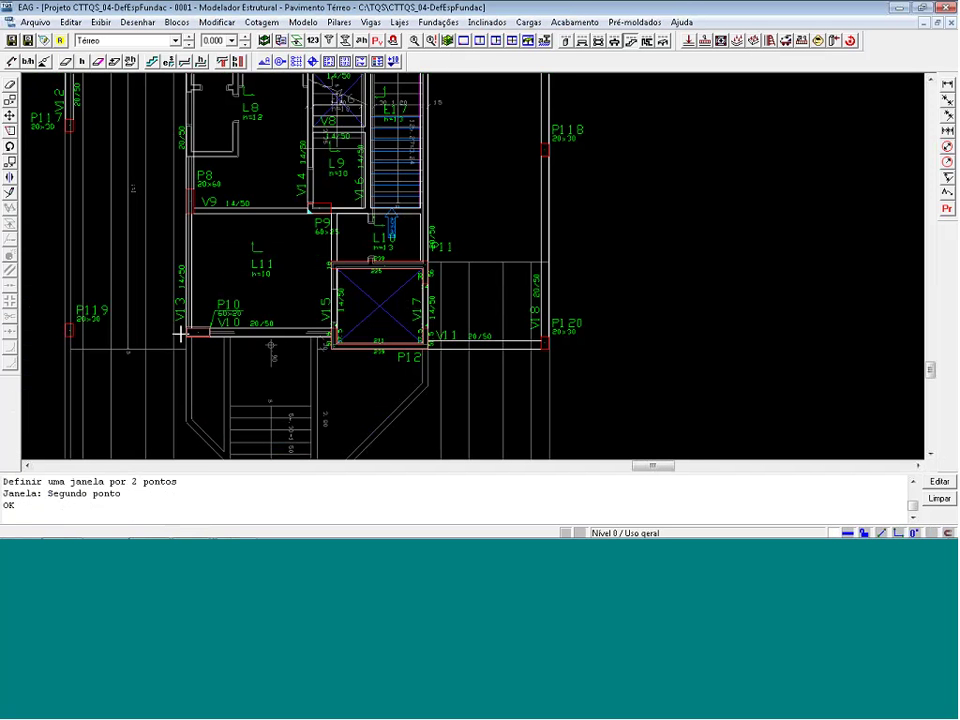
scroll(160, 365, down, 1)
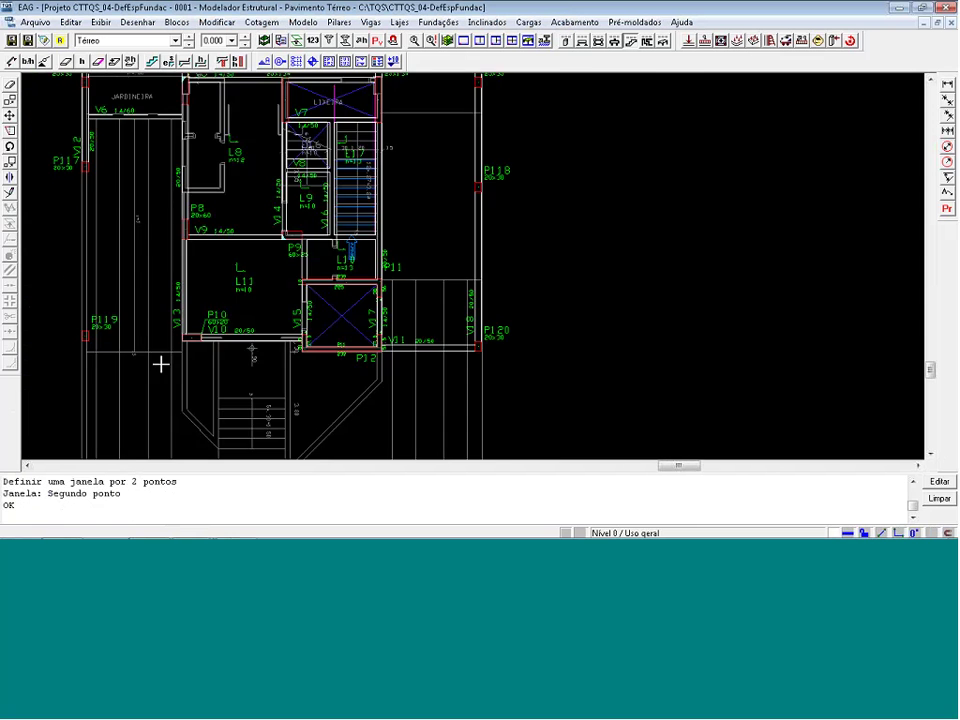
scroll(160, 365, down, 1)
scroll(118, 354, up, 3)
click(231, 41)
click(227, 63)
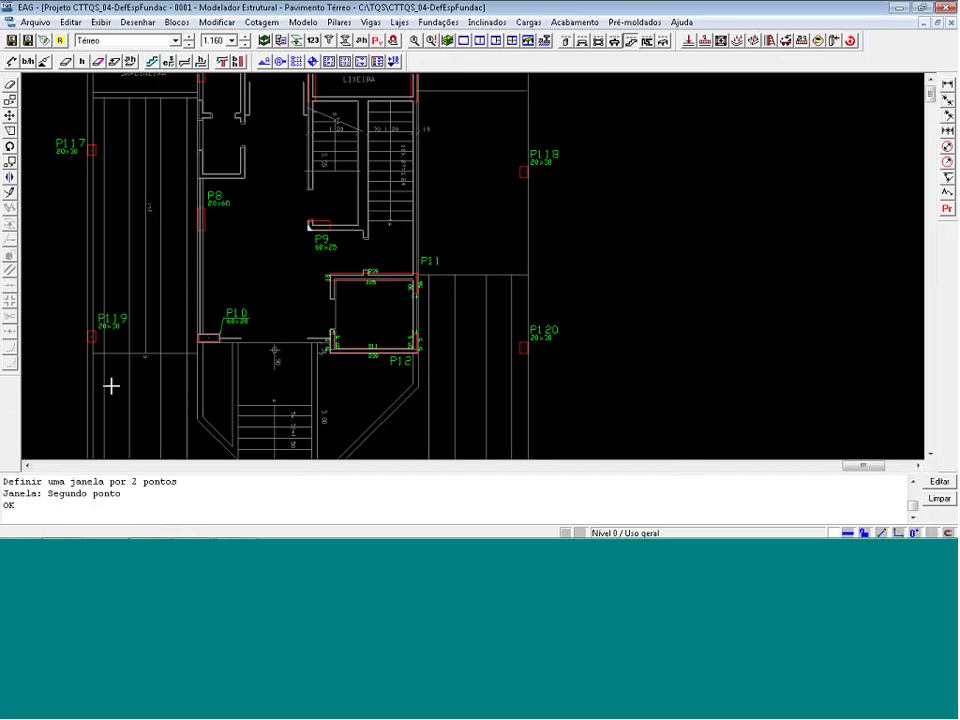
Insert a horizontal beam with a 20/50 section between columns P119 and P10 on auxiliary level 1.160
scroll(104, 388, up, 4)
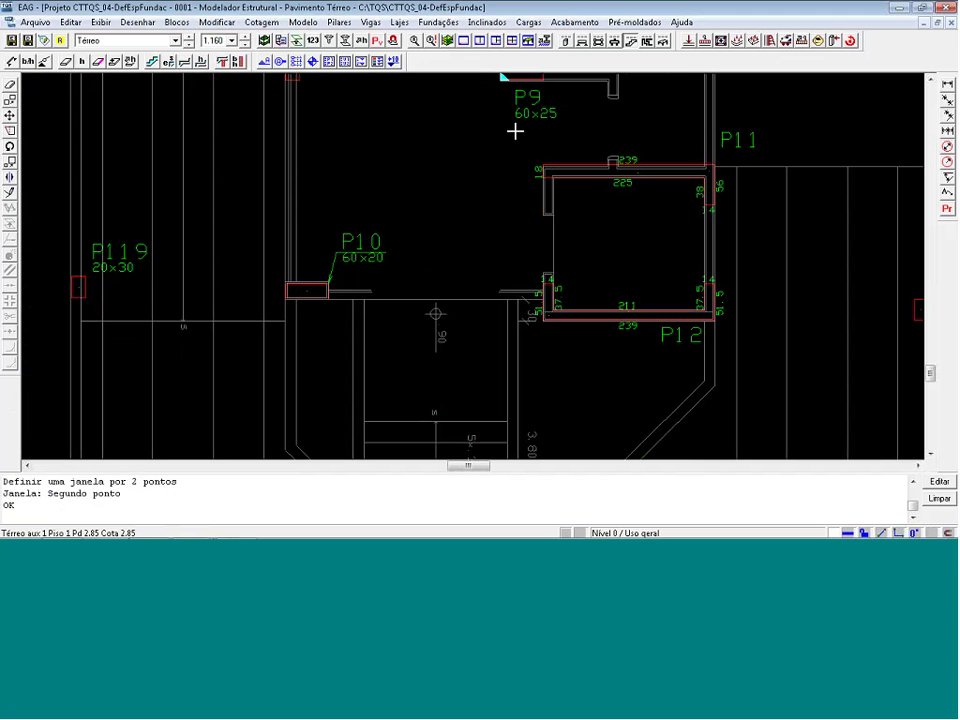
click(582, 41)
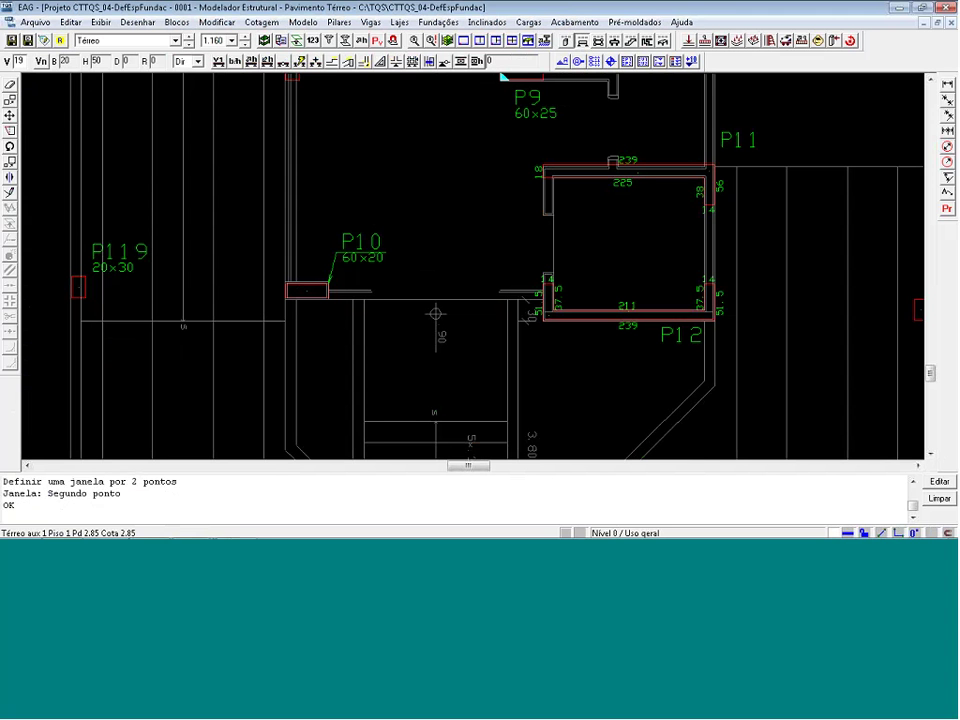
click(236, 61)
click(368, 148)
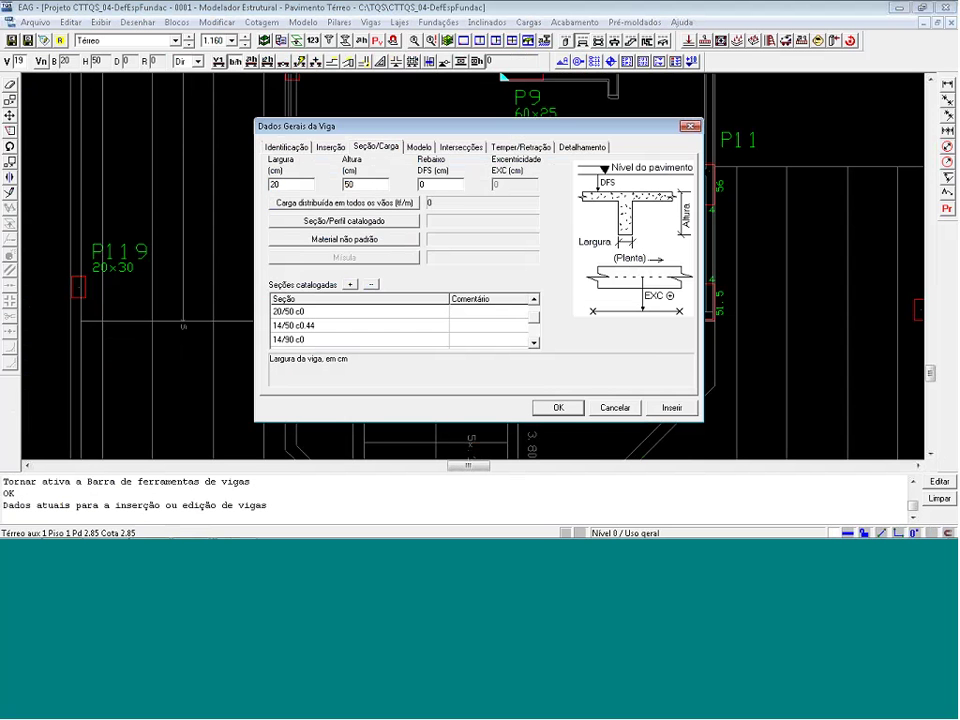
key(Return)
scroll(91, 295, up, 4)
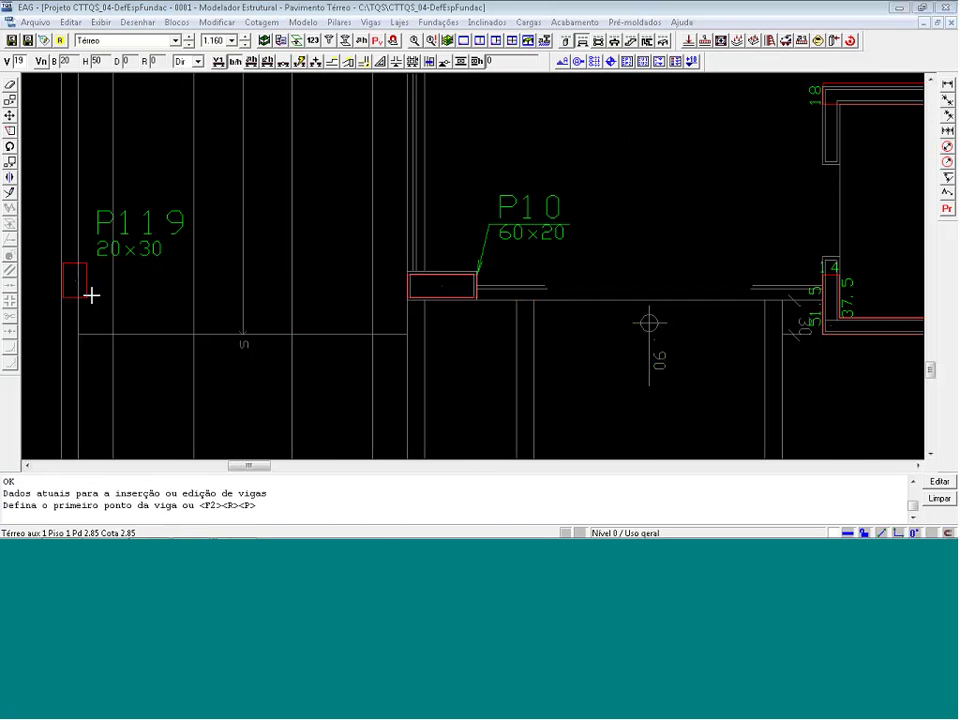
click(91, 295)
scroll(422, 317, up, 2)
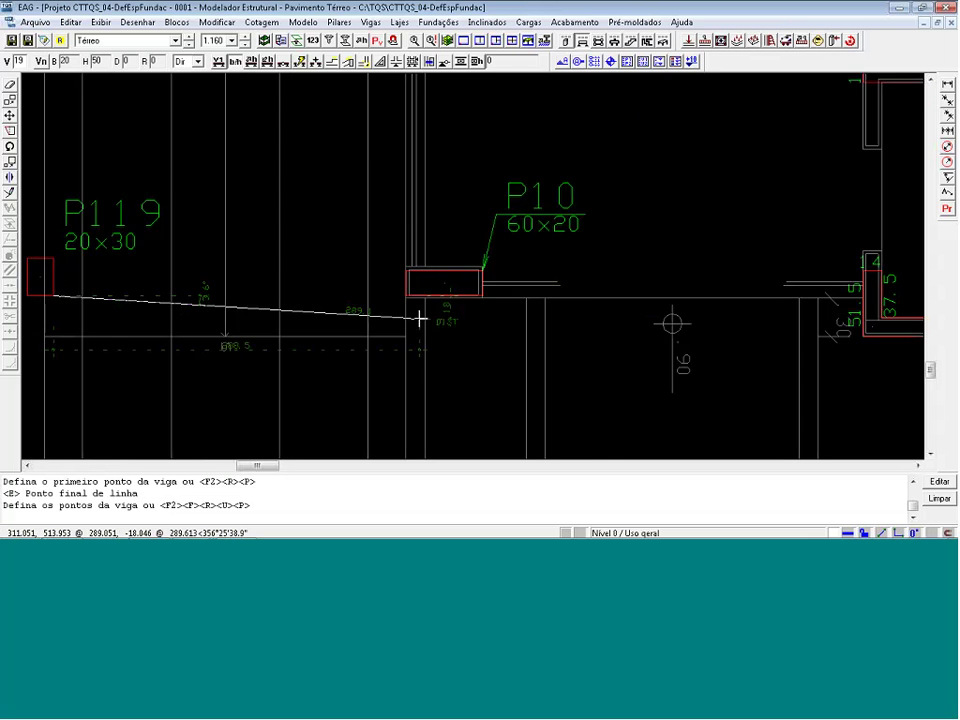
scroll(422, 311, up, 1)
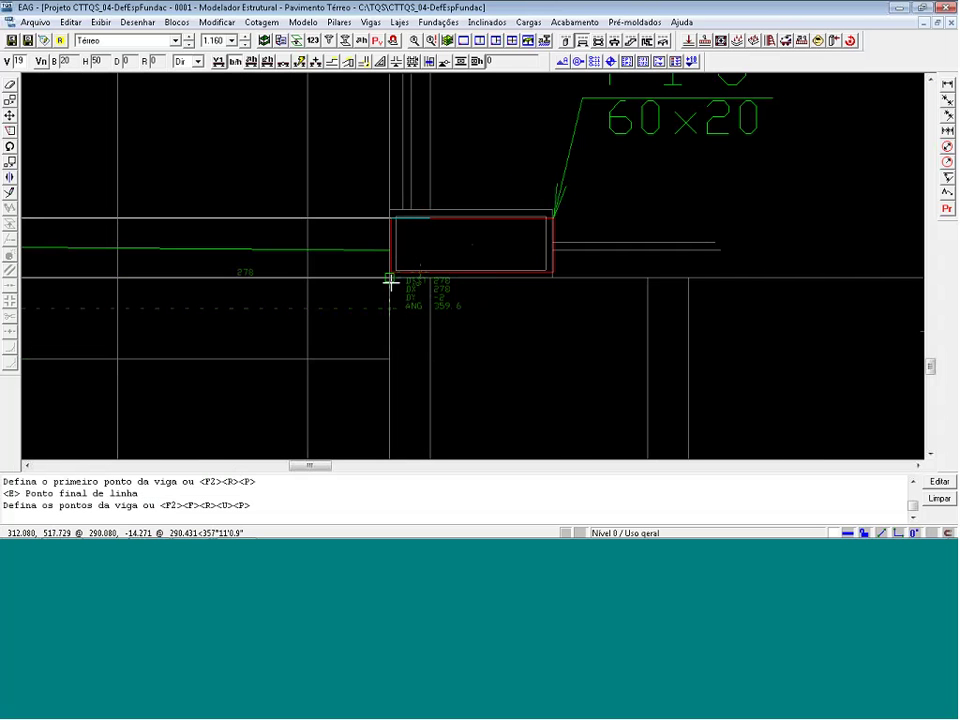
key(F3)
click(390, 272)
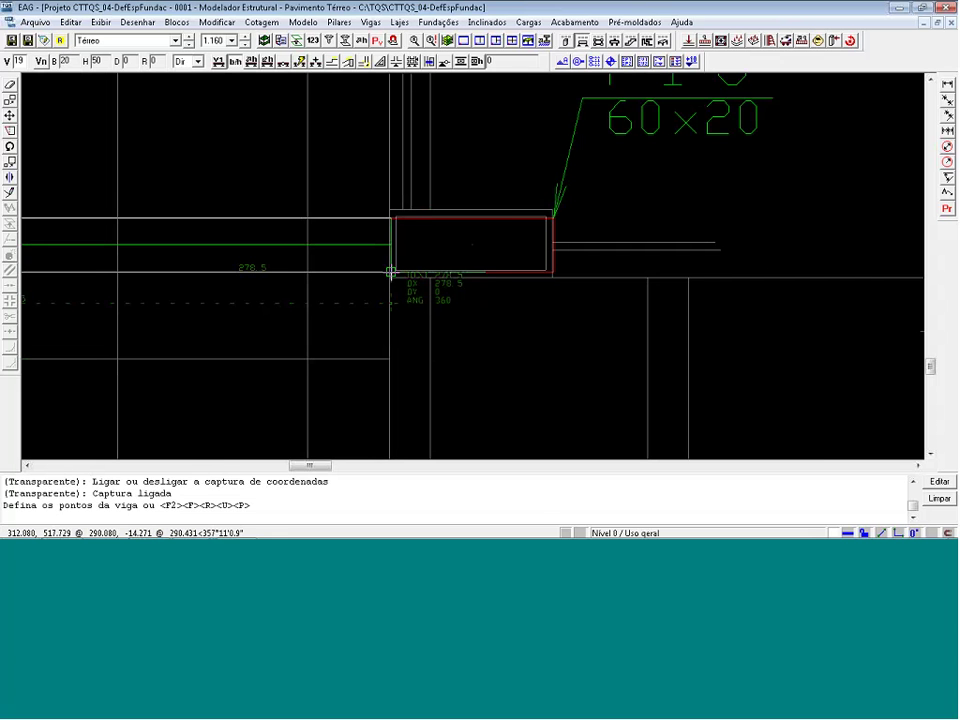
key(Return)
scroll(525, 253, down, 4)
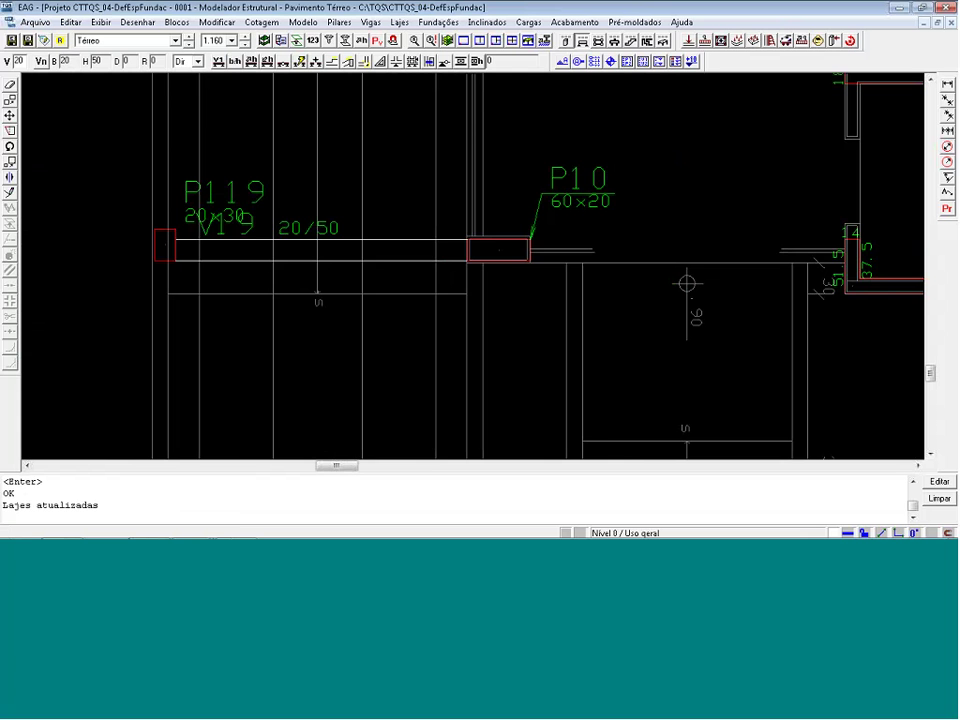
Move column P119's label to the outer side of the column, clear of beam V19's label
click(525, 253)
scroll(133, 264, down, 6)
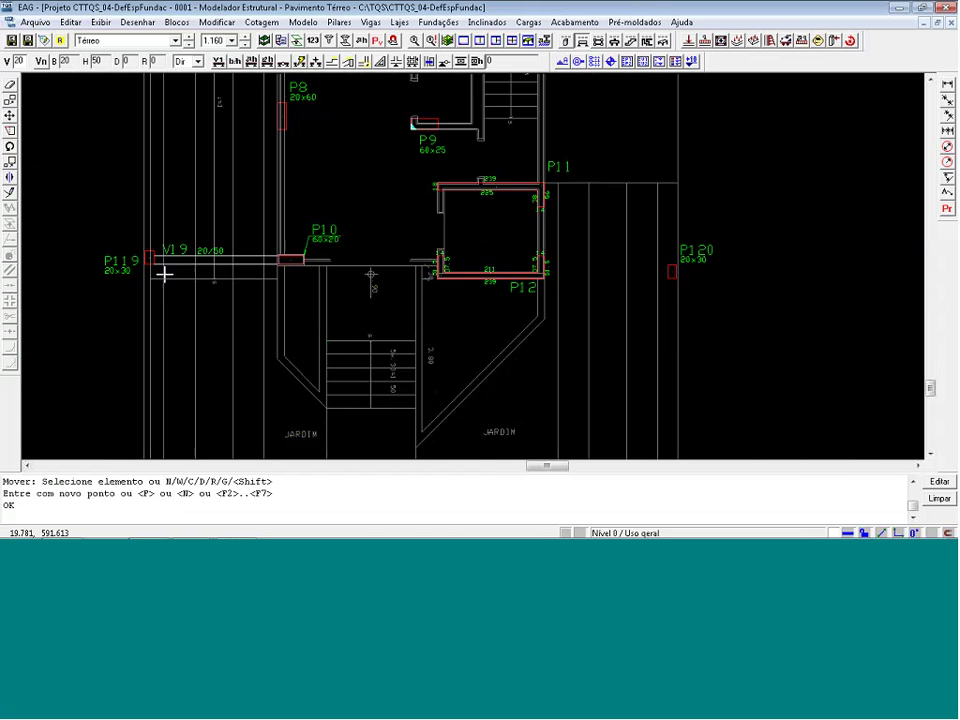
scroll(192, 125, up, 1)
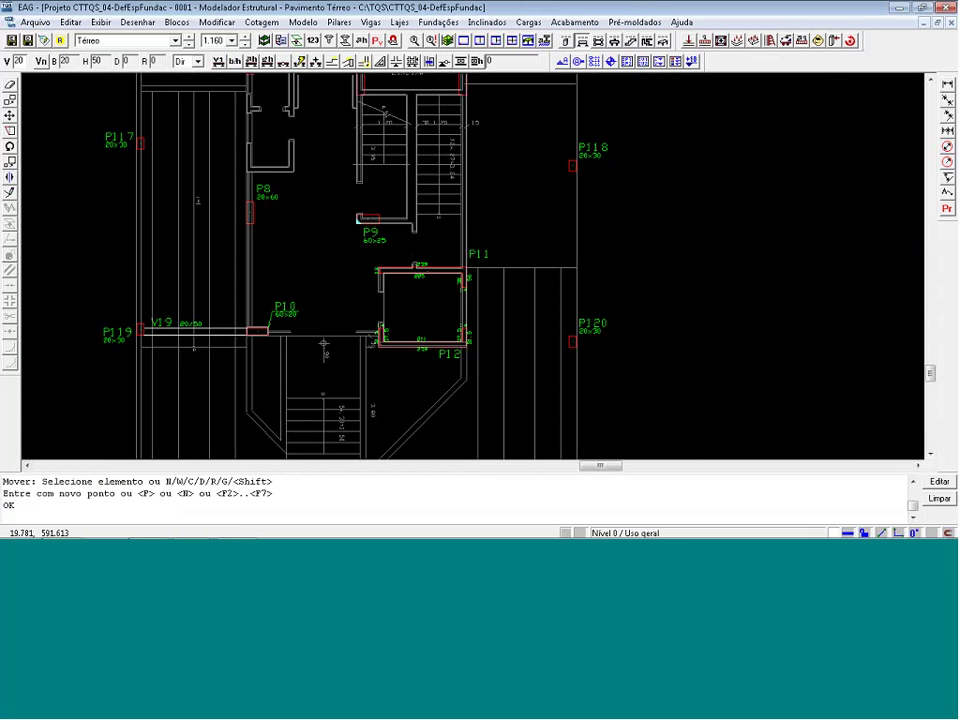
Examine the beams around P119 and P10 on the Fundação floor, and return to Térreo level 1.160
click(245, 46)
click(245, 45)
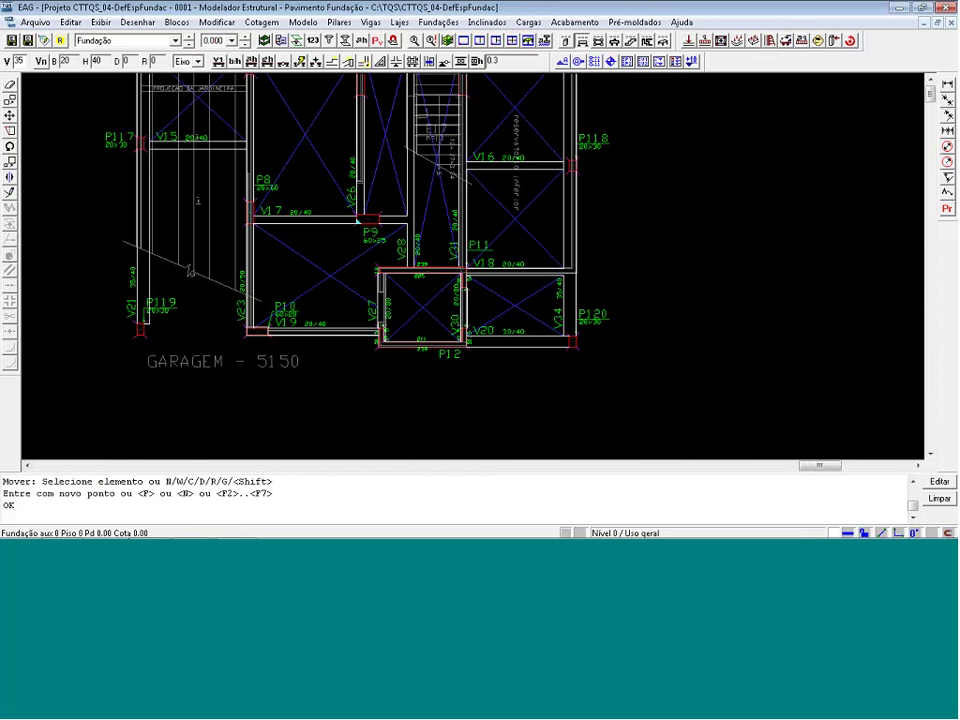
click(245, 38)
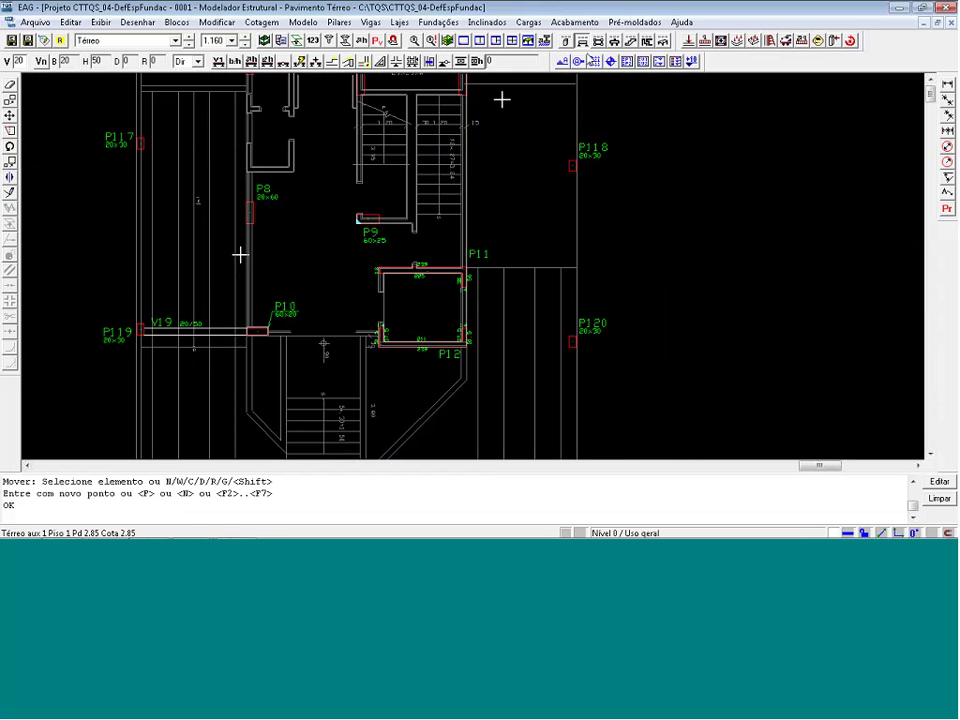
Review the inclined beam's general data and accept a 20 cm wide, 50 cm high section for insertion
click(631, 41)
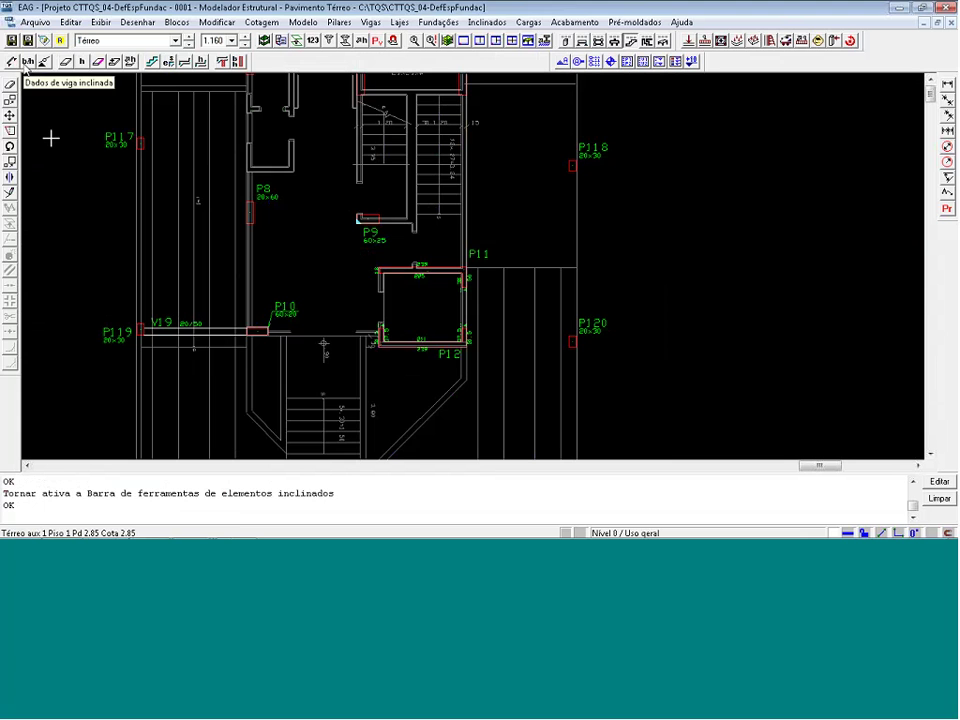
click(28, 61)
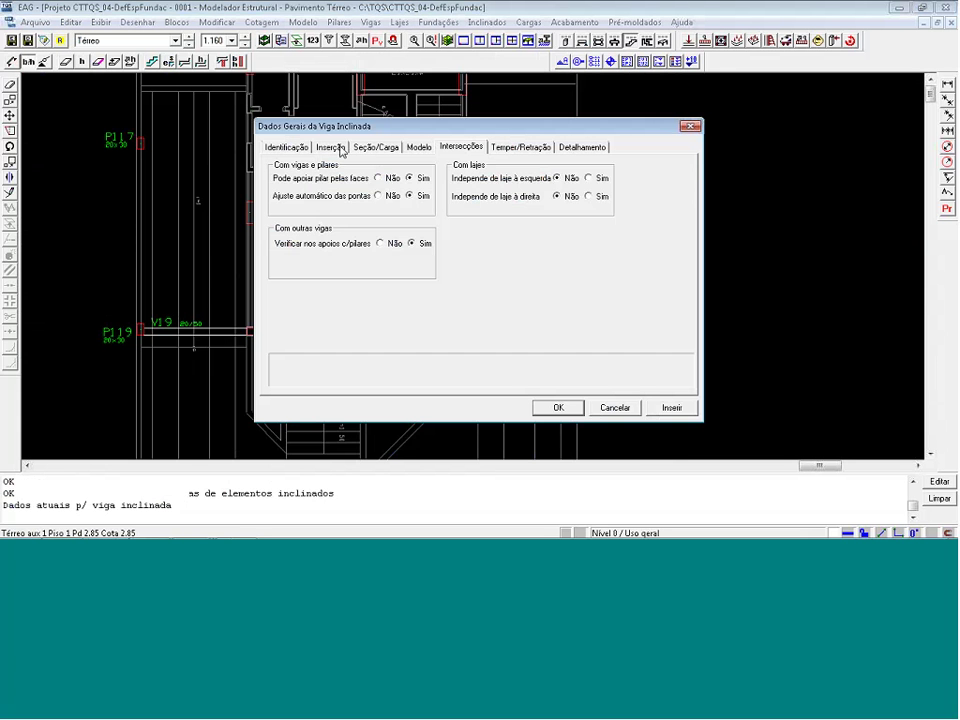
click(339, 148)
click(365, 147)
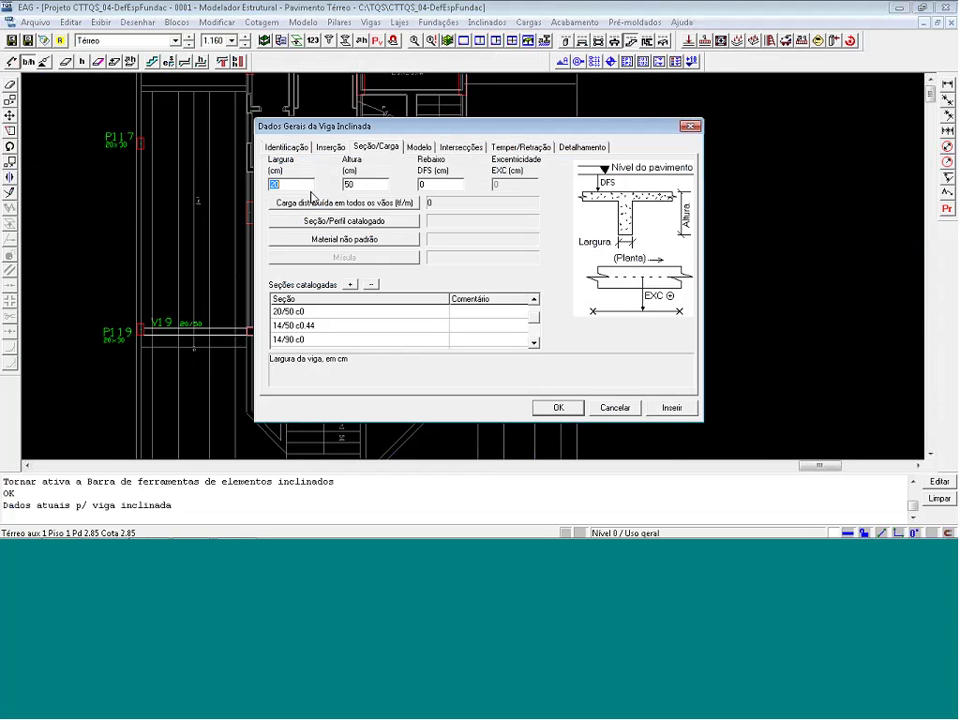
click(672, 409)
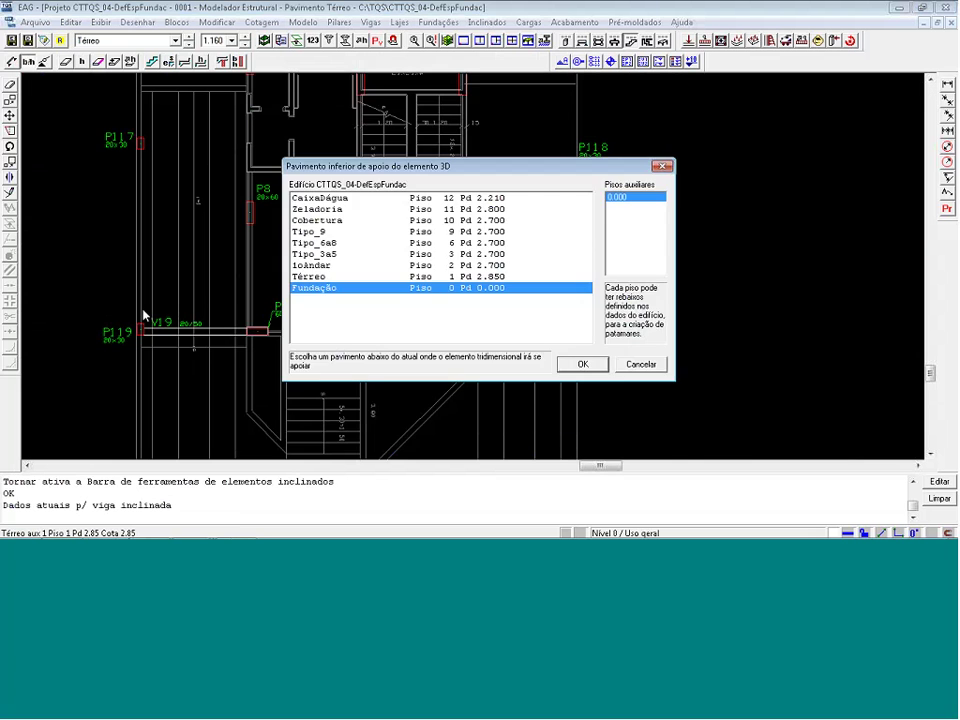
key(Return)
scroll(136, 321, up, 3)
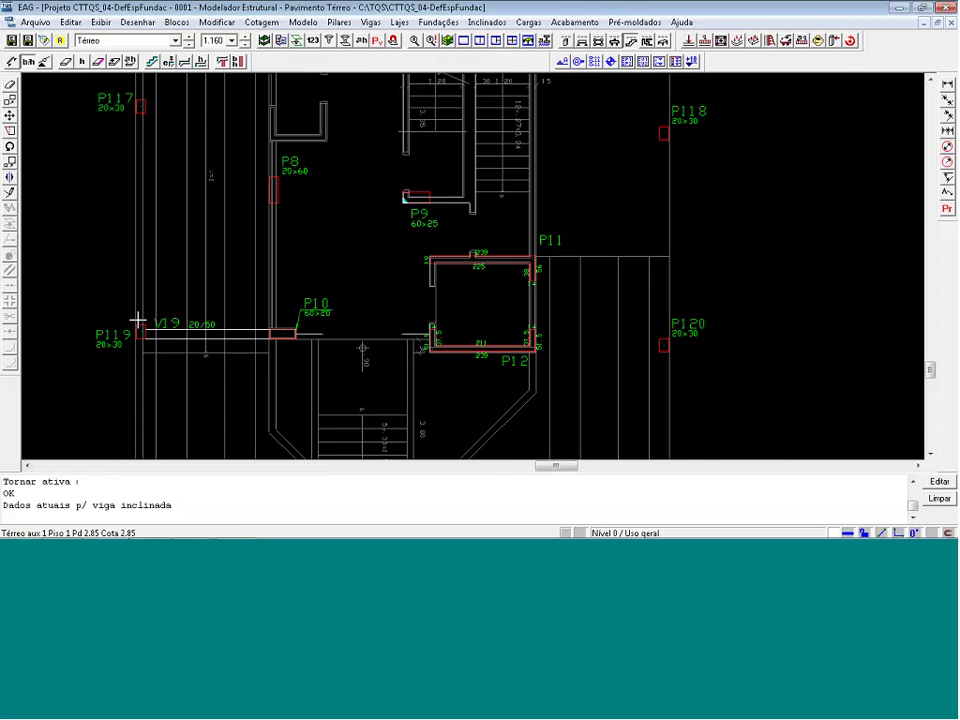
scroll(138, 325, up, 2)
scroll(140, 330, up, 2)
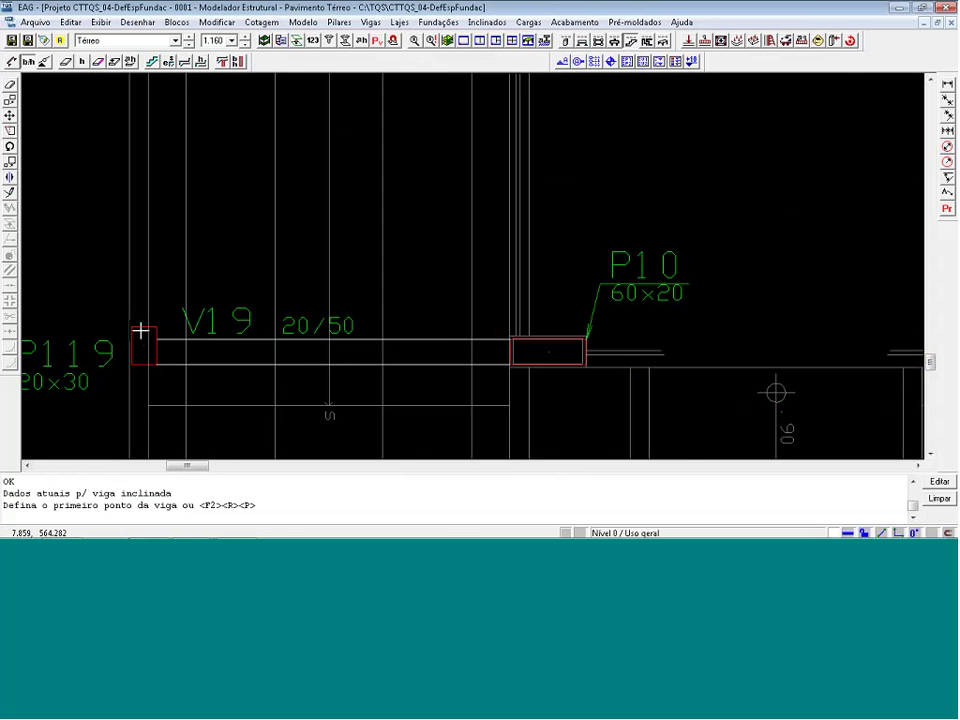
key(F3)
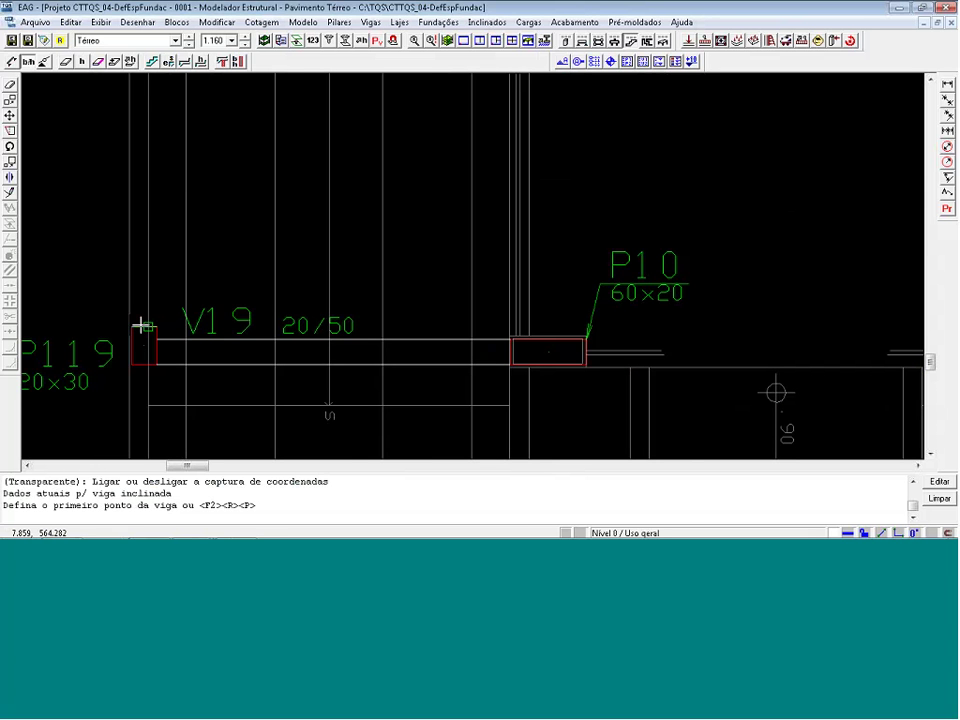
click(142, 212)
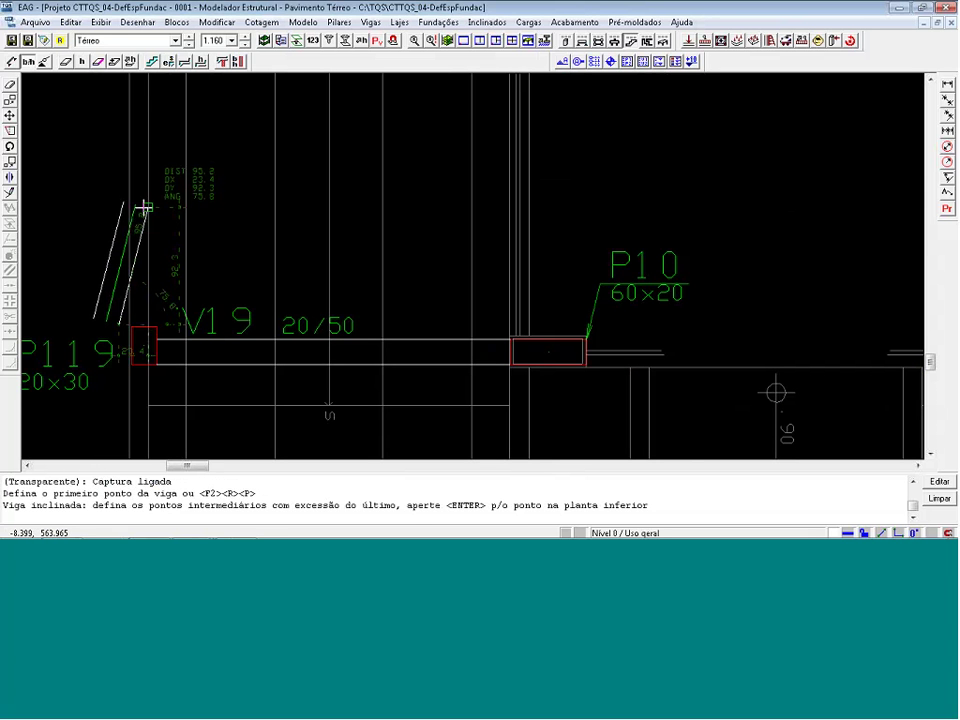
key(Return)
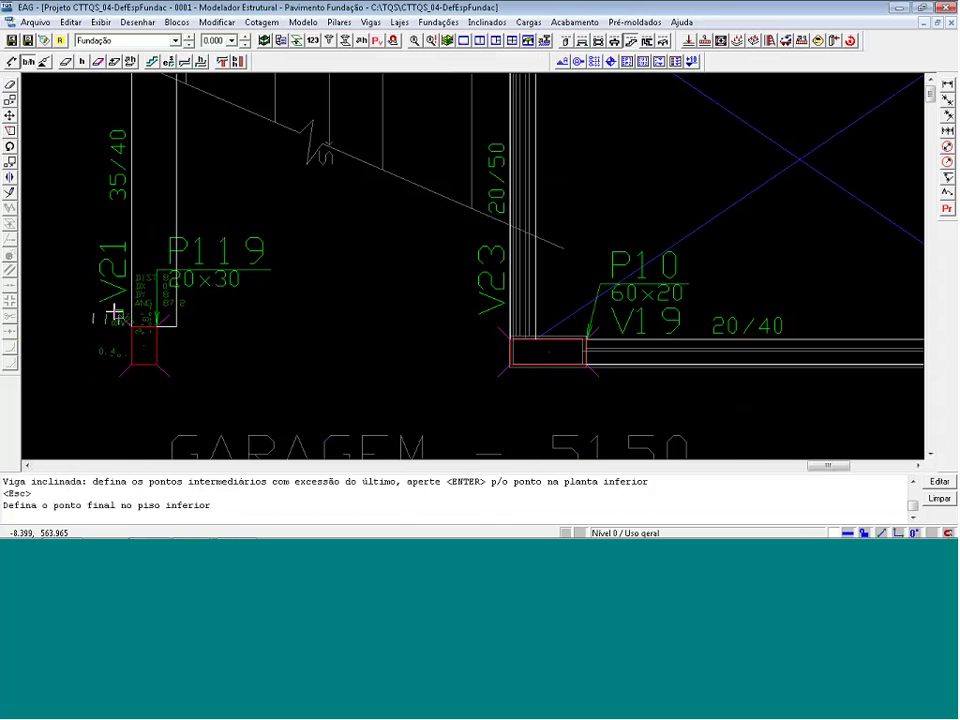
key(Escape)
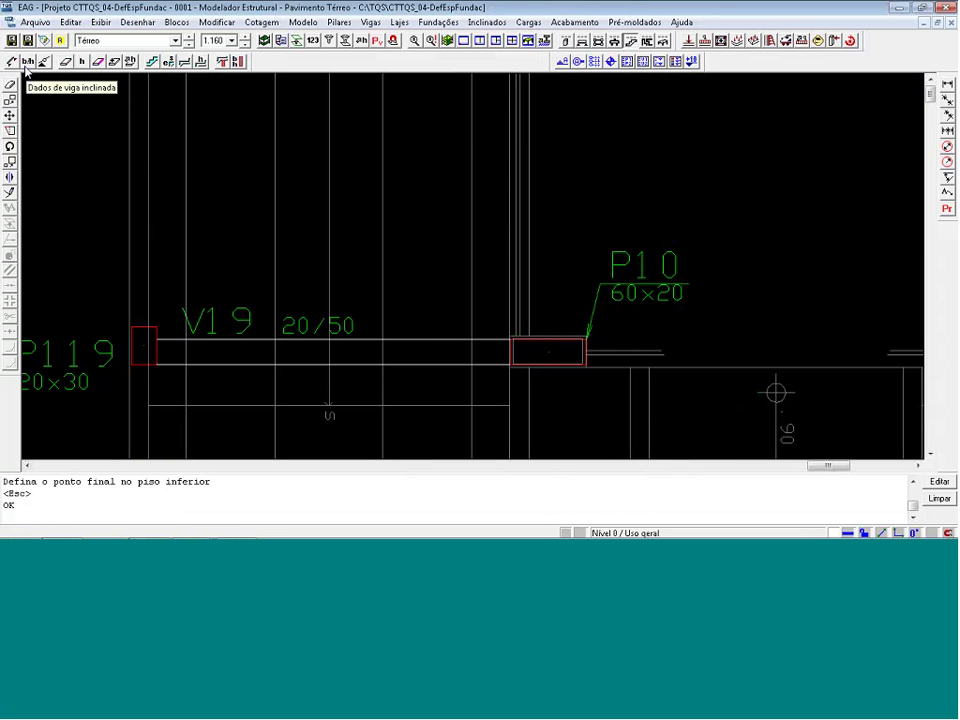
Insert a left-aligned inclined beam from column P119 on level 1.160 down to column P117 on Fundação level 0.000
click(13, 63)
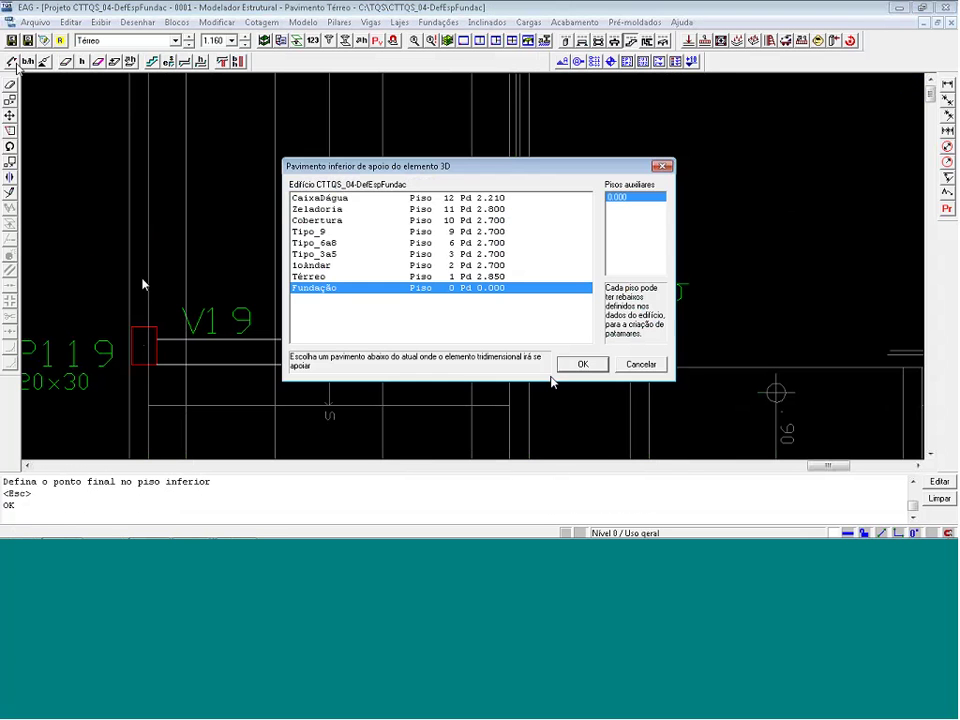
key(Return)
click(132, 323)
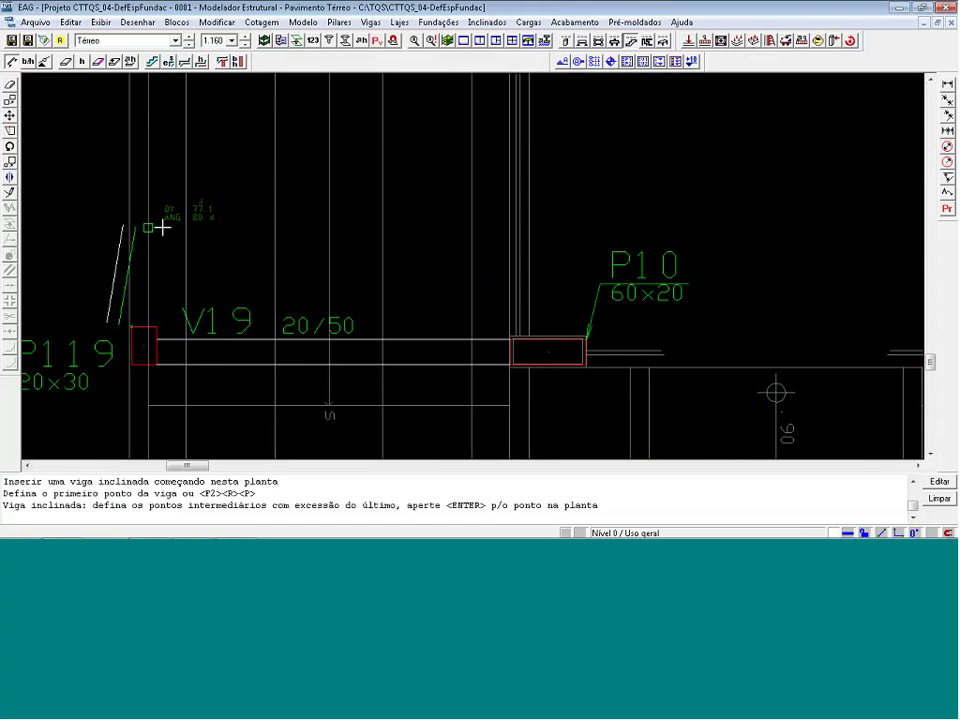
key(Return)
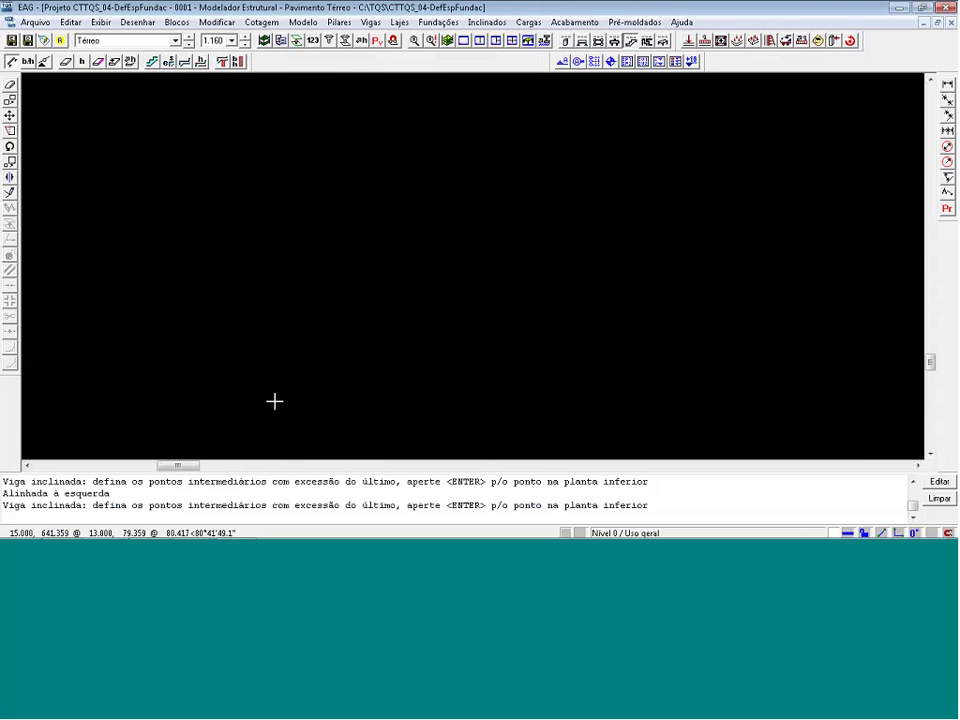
scroll(222, 97, up, 3)
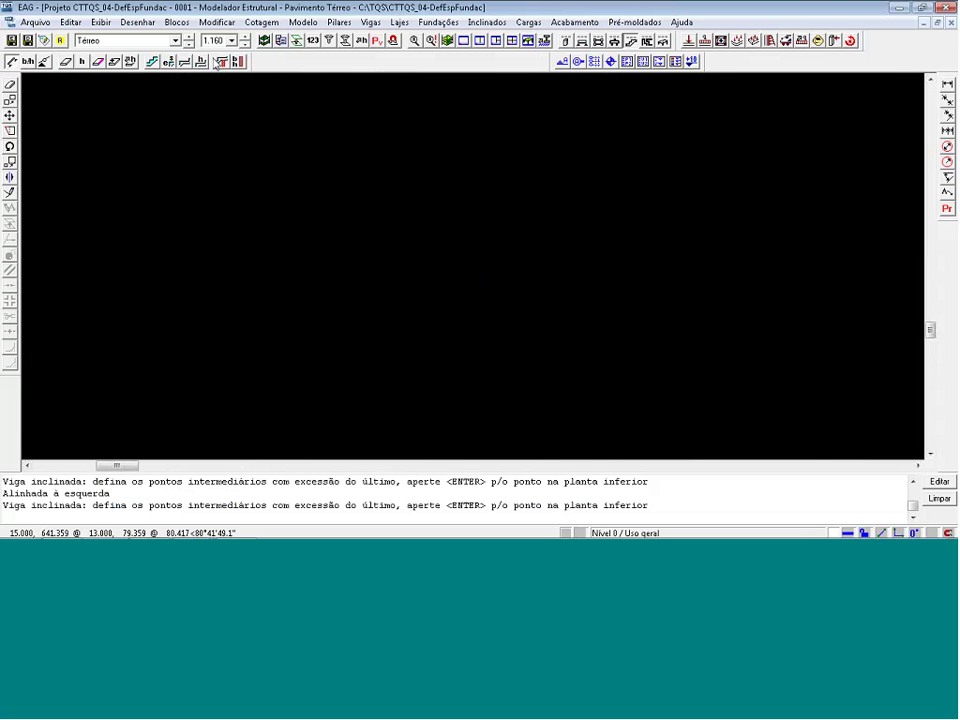
scroll(204, 150, up, 1)
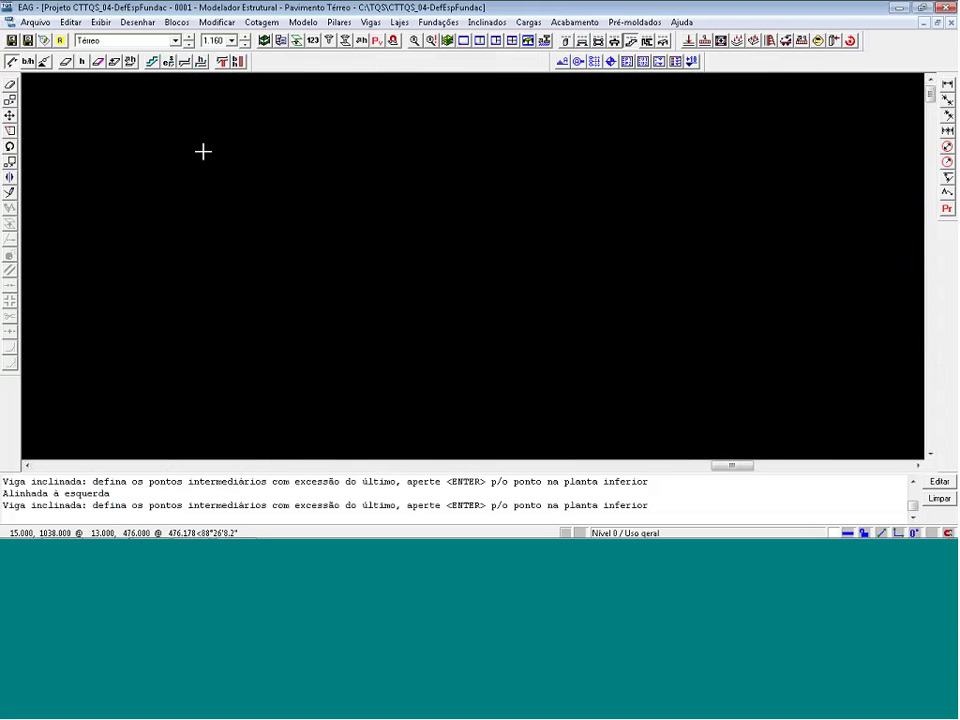
key(Return)
scroll(236, 171, up, 2)
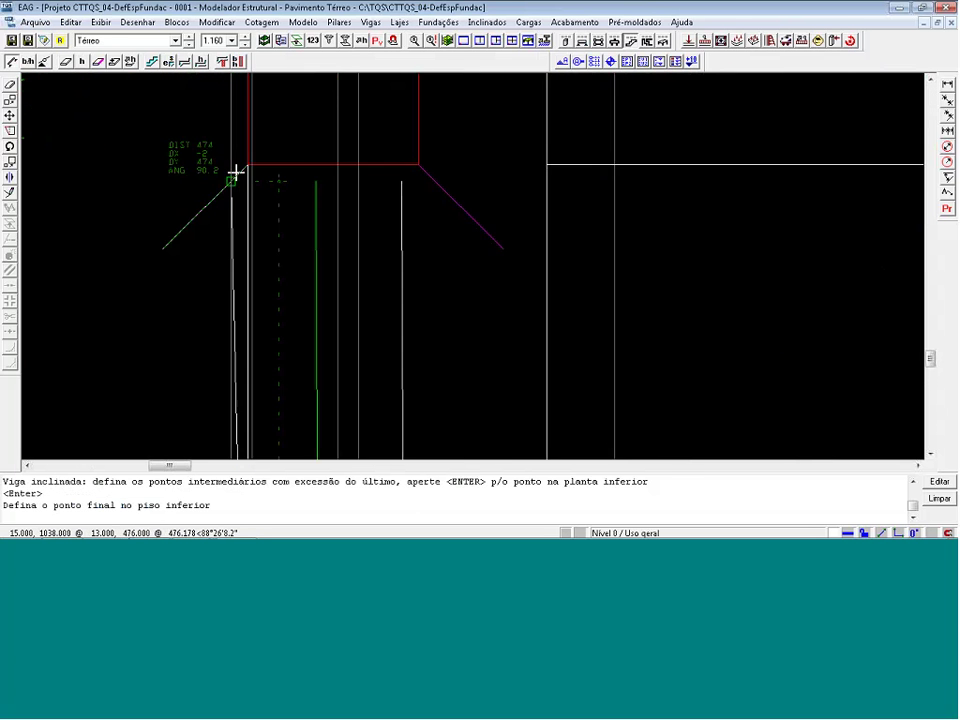
click(156, 141)
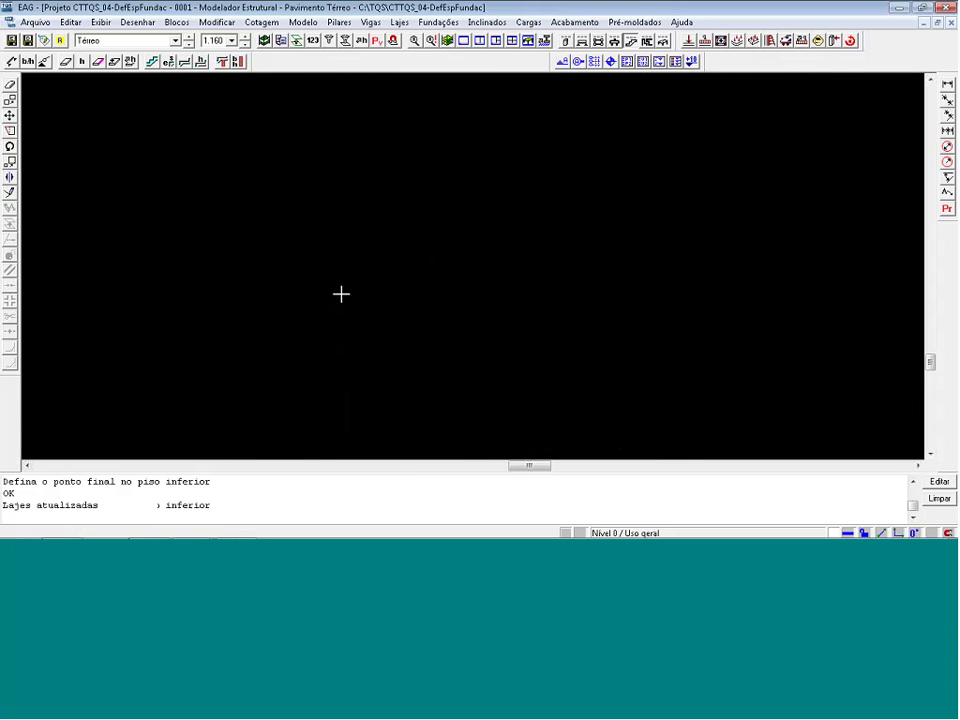
Insert a second inclined beam, constrained to the orthogonal direction, from column P10 past P8 to the Fundação floor near beam V15
click(578, 363)
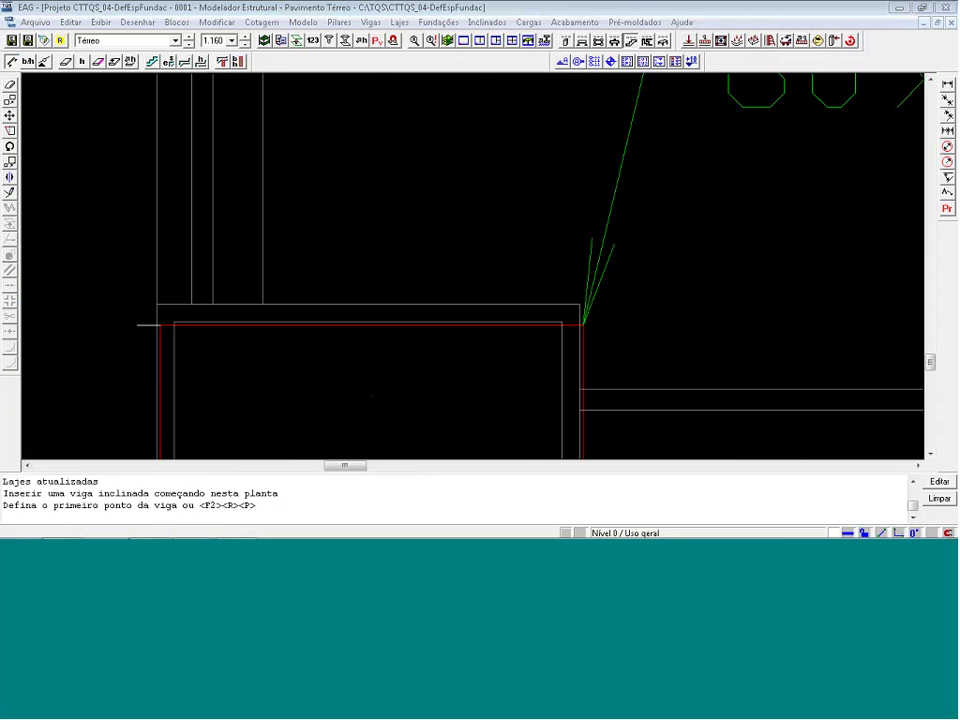
scroll(262, 334, down, 3)
click(268, 338)
scroll(268, 338, down, 2)
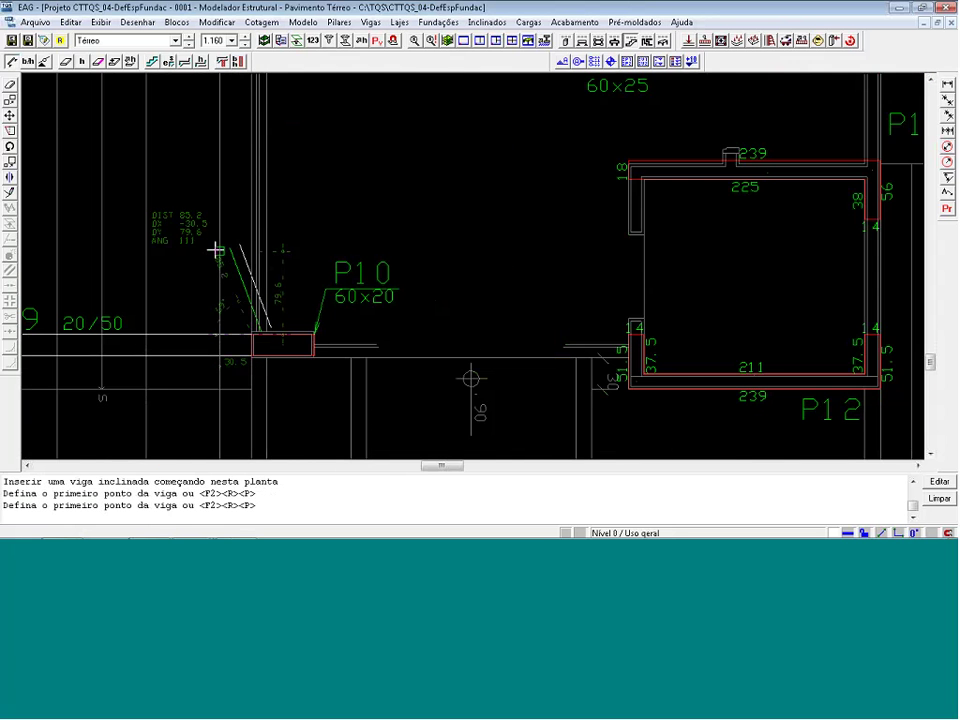
scroll(295, 315, down, 3)
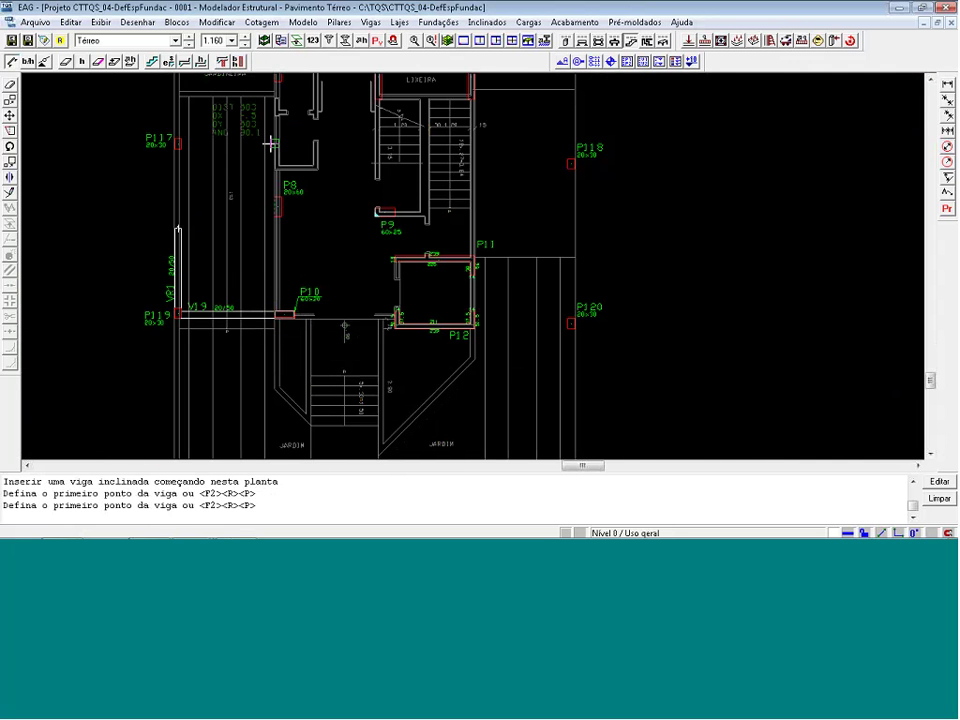
scroll(272, 146, up, 2)
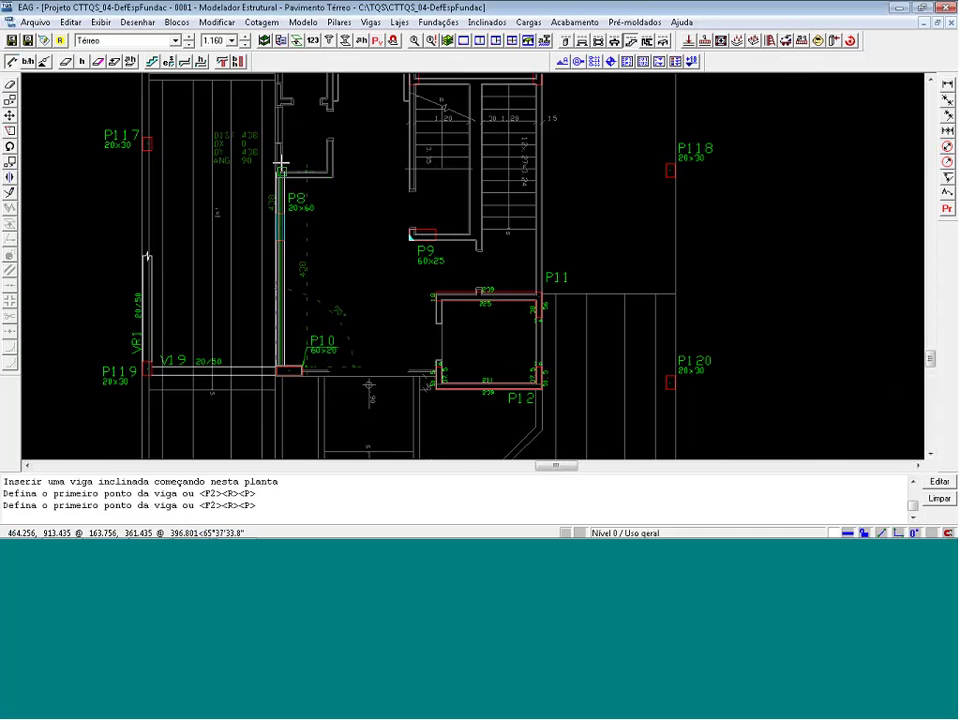
key(F8)
click(281, 163)
key(Return)
scroll(281, 155, up, 3)
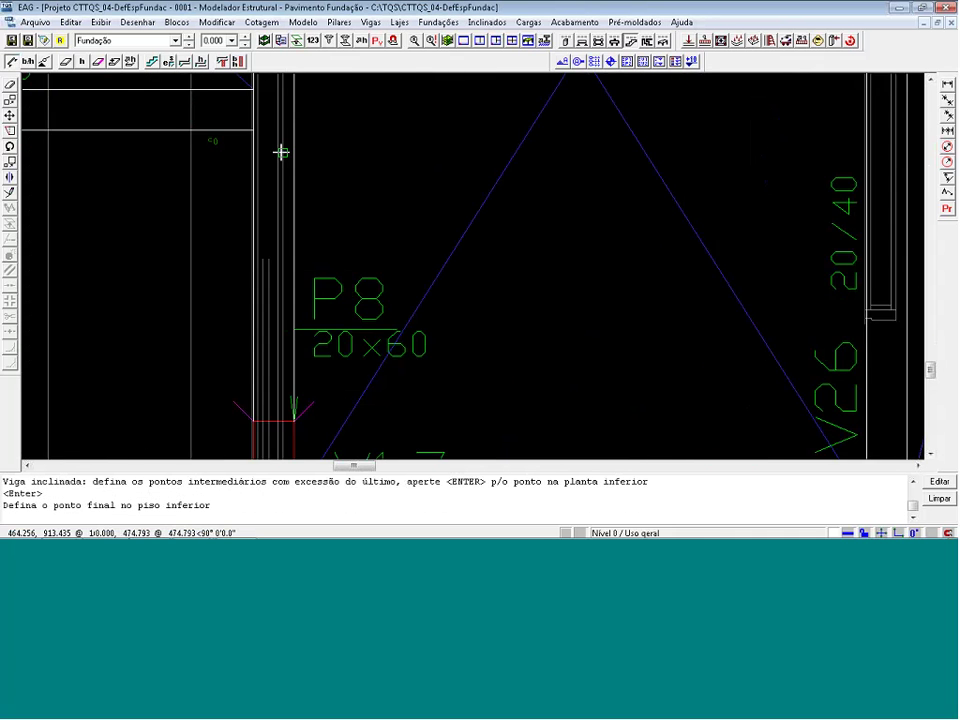
scroll(281, 150, down, 1)
click(281, 148)
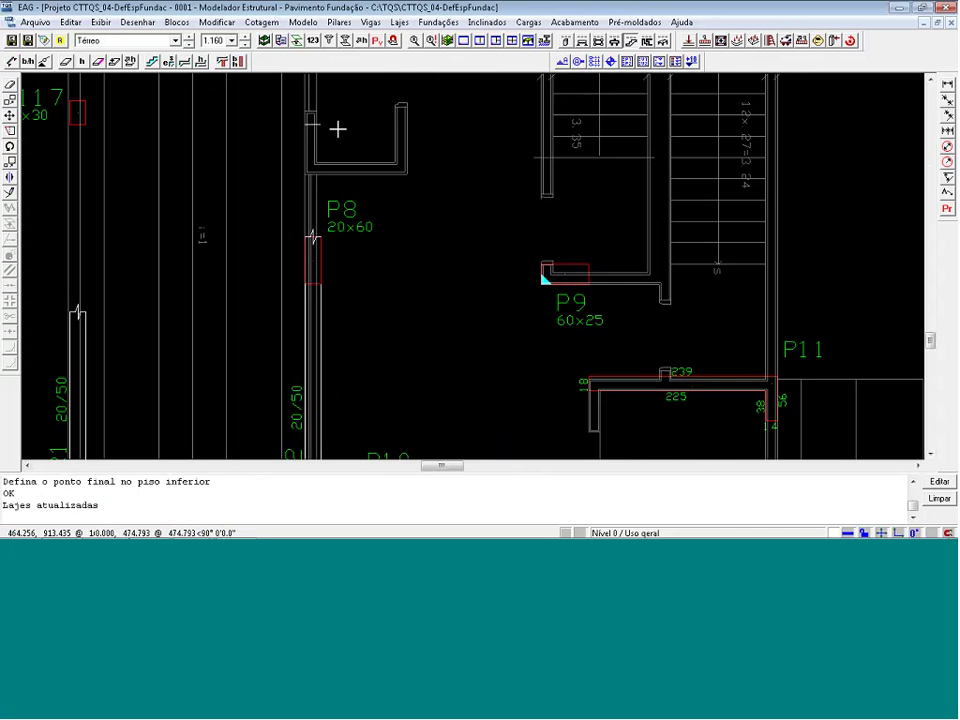
Generate the building's 3D model from Fundação to 1oAndar, examine the inclined ramp beams, and return to the floor plan
click(345, 40)
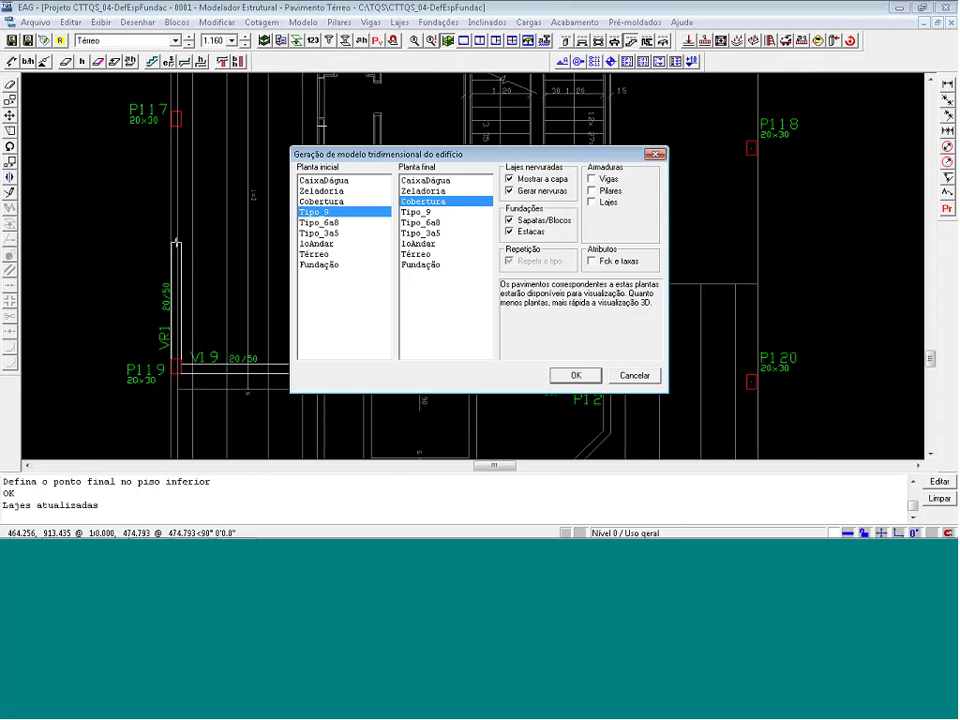
click(347, 267)
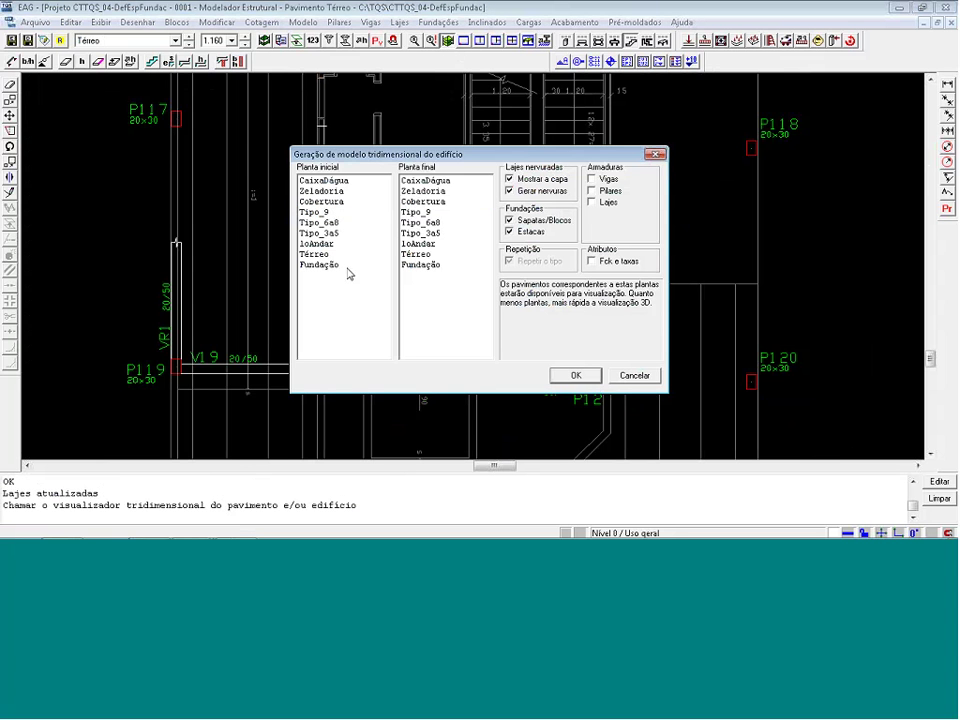
click(425, 244)
click(558, 377)
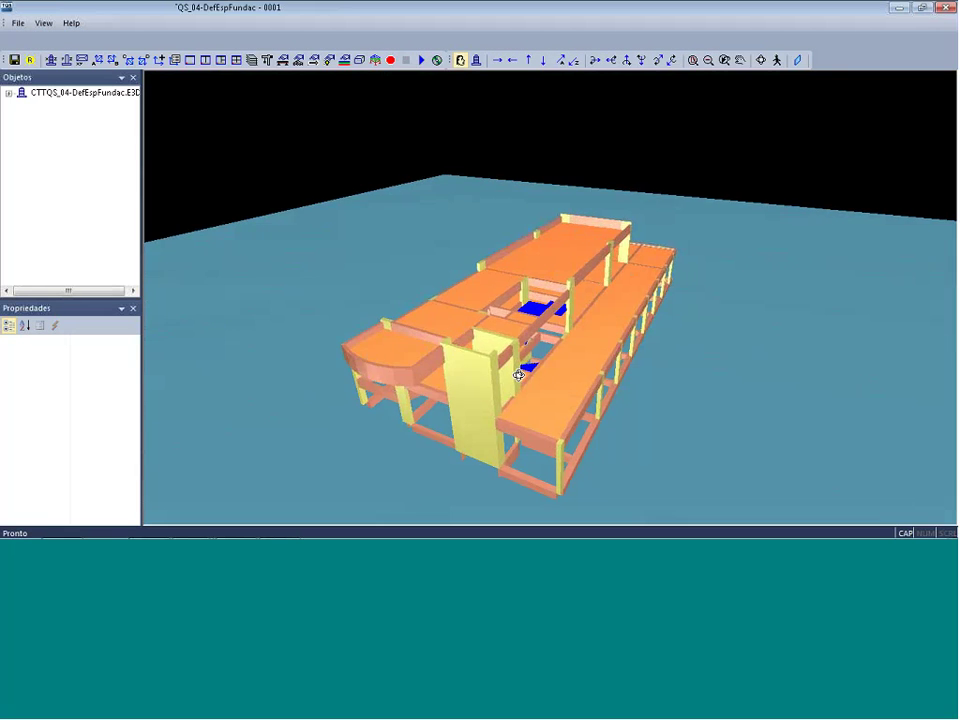
drag(585, 365, 687, 363)
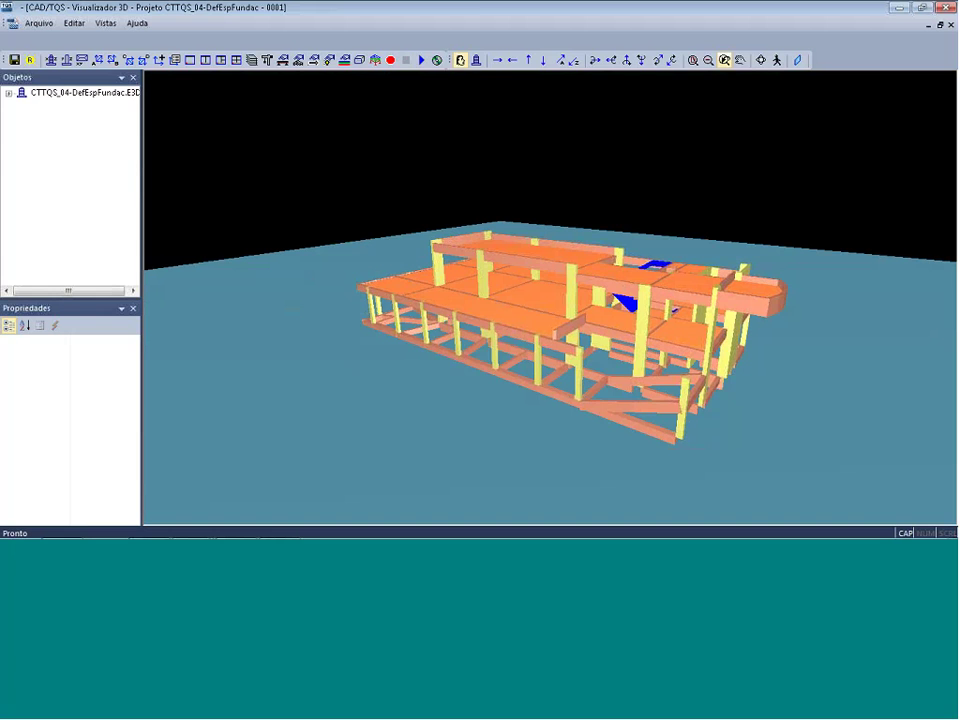
click(950, 8)
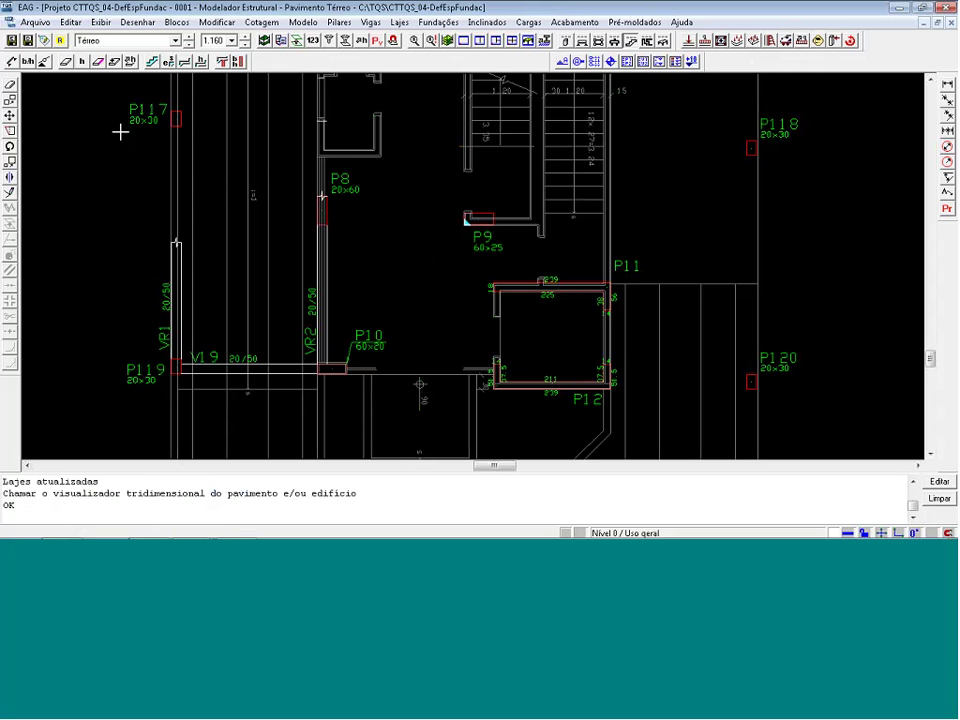
Define the next ramp slab with 12 cm thickness and the GARAGEM1 distributed load, and start its insertion
click(82, 62)
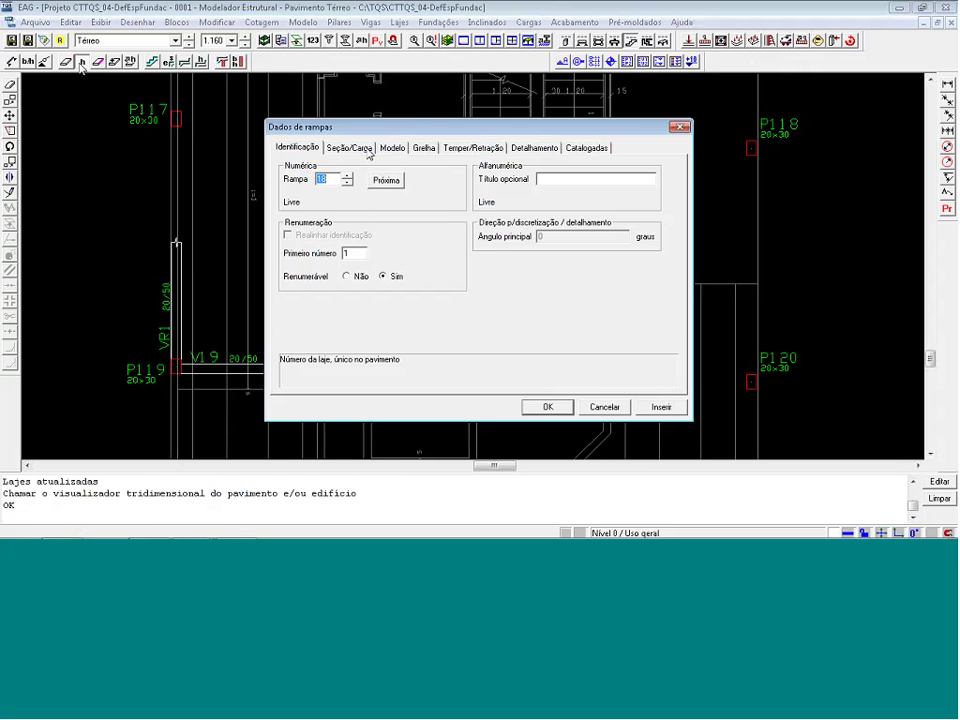
click(349, 148)
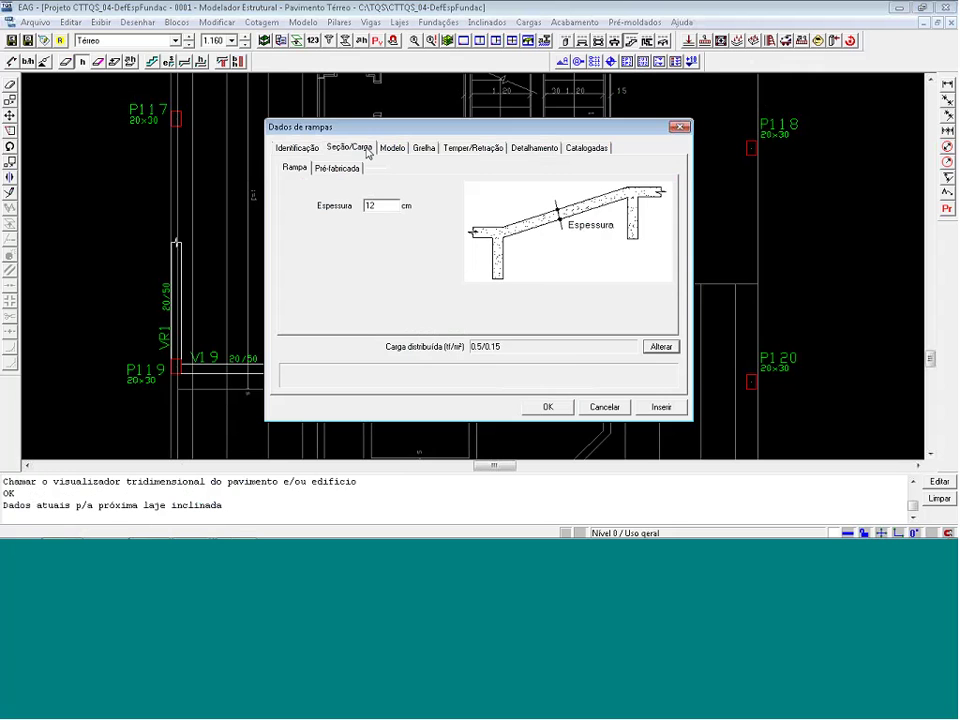
click(661, 346)
click(462, 181)
click(481, 213)
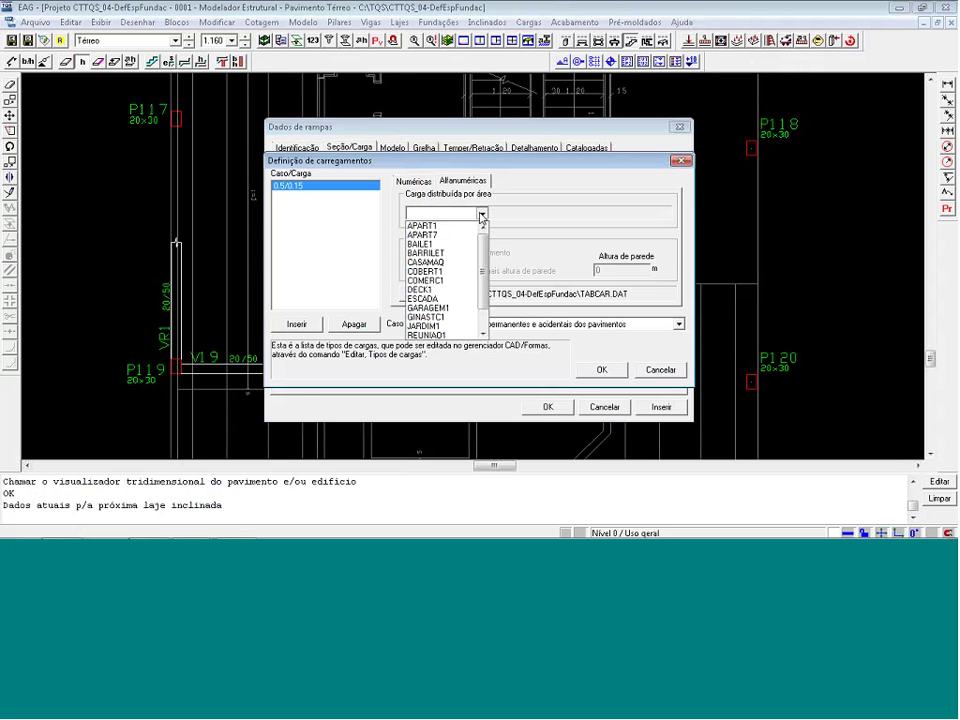
drag(485, 272, 485, 297)
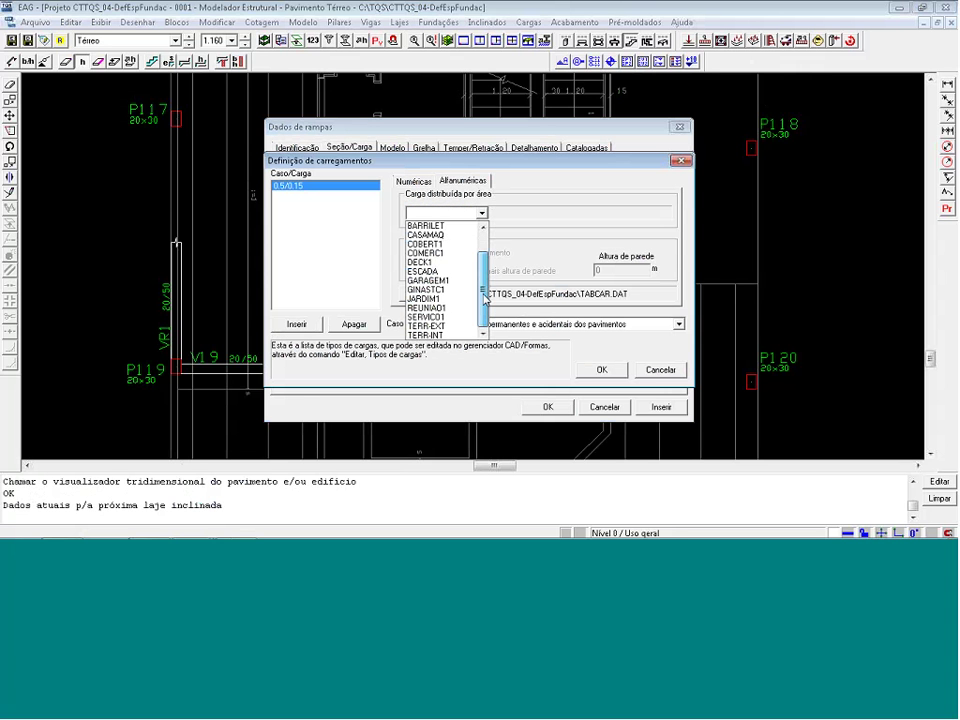
click(440, 280)
click(601, 369)
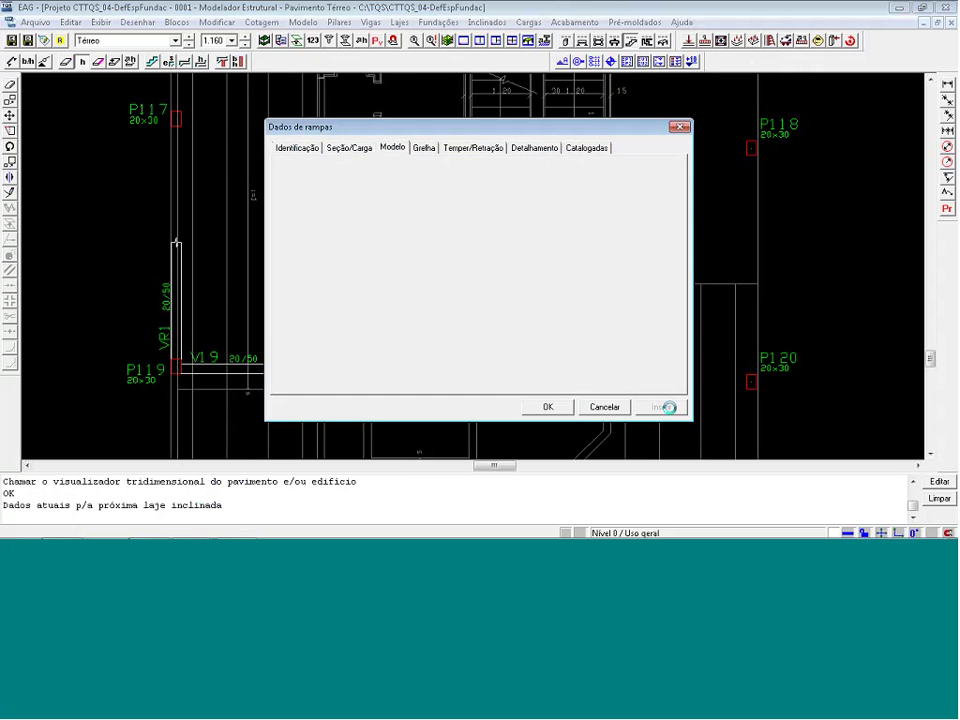
click(580, 364)
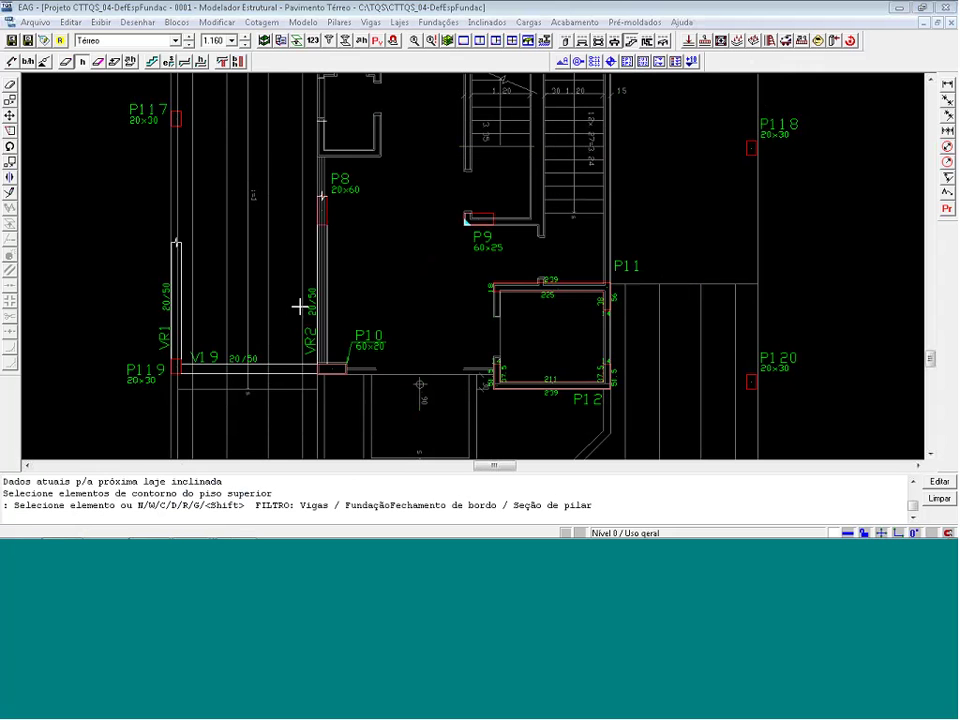
Insert the ramp slab bounded by V19 above, inclined beams VR1 and VR2 with columns P119 and P8, and Fundação beam V15 below
click(211, 352)
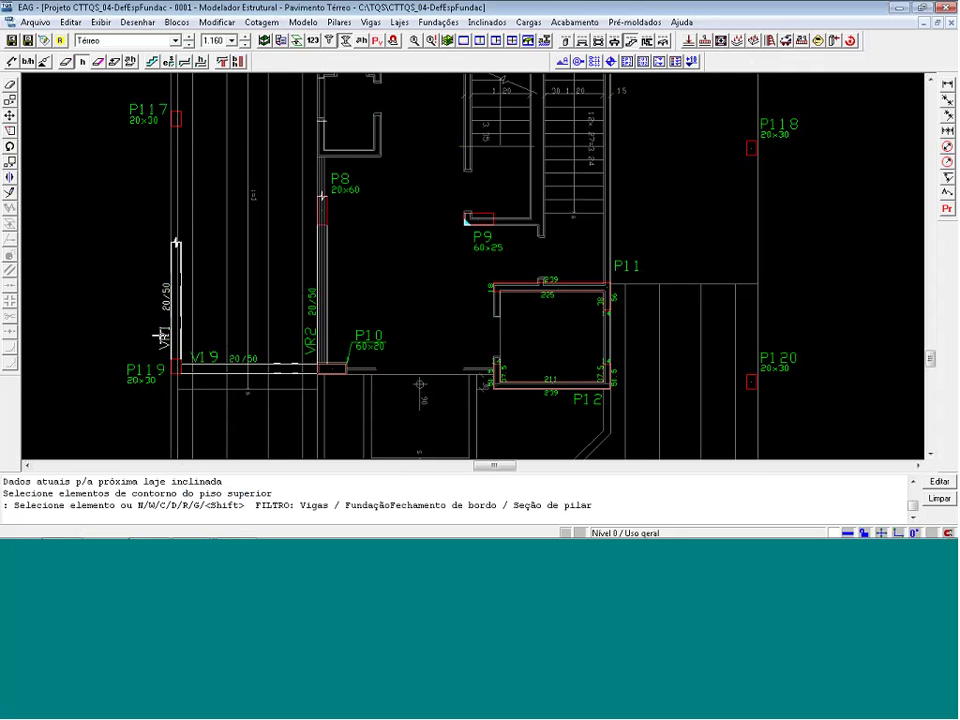
click(300, 338)
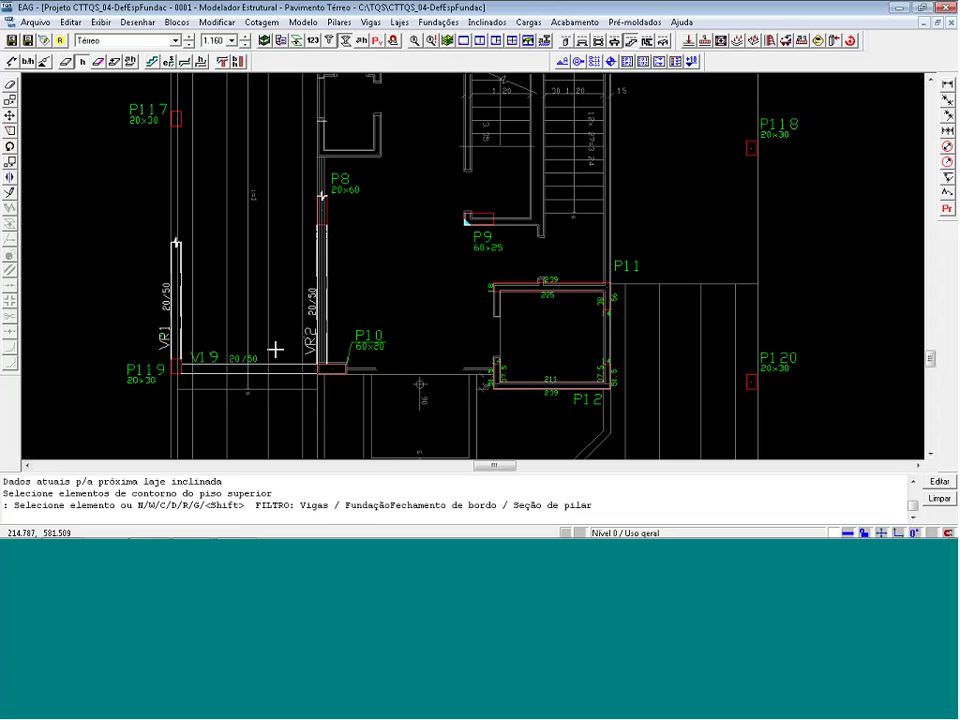
key(Return)
click(341, 178)
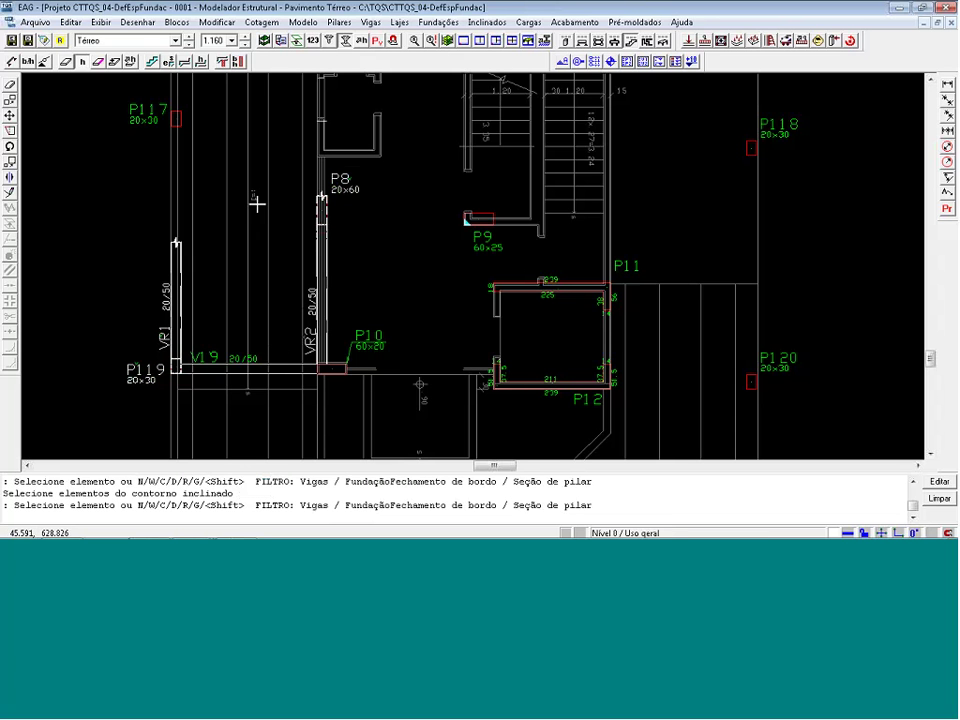
key(Return)
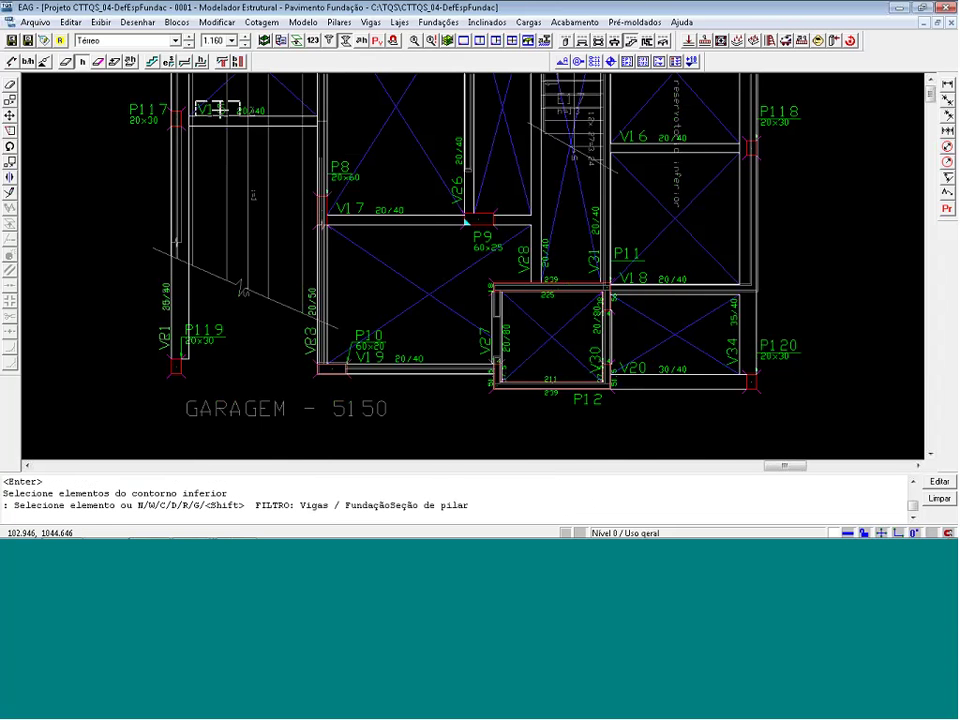
key(Return)
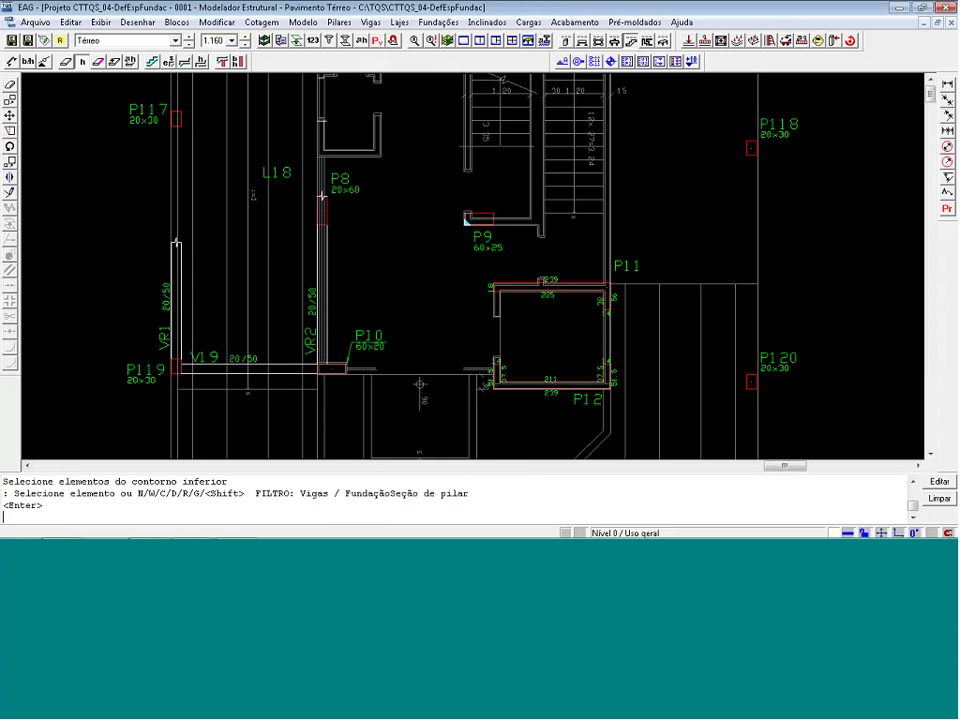
click(247, 290)
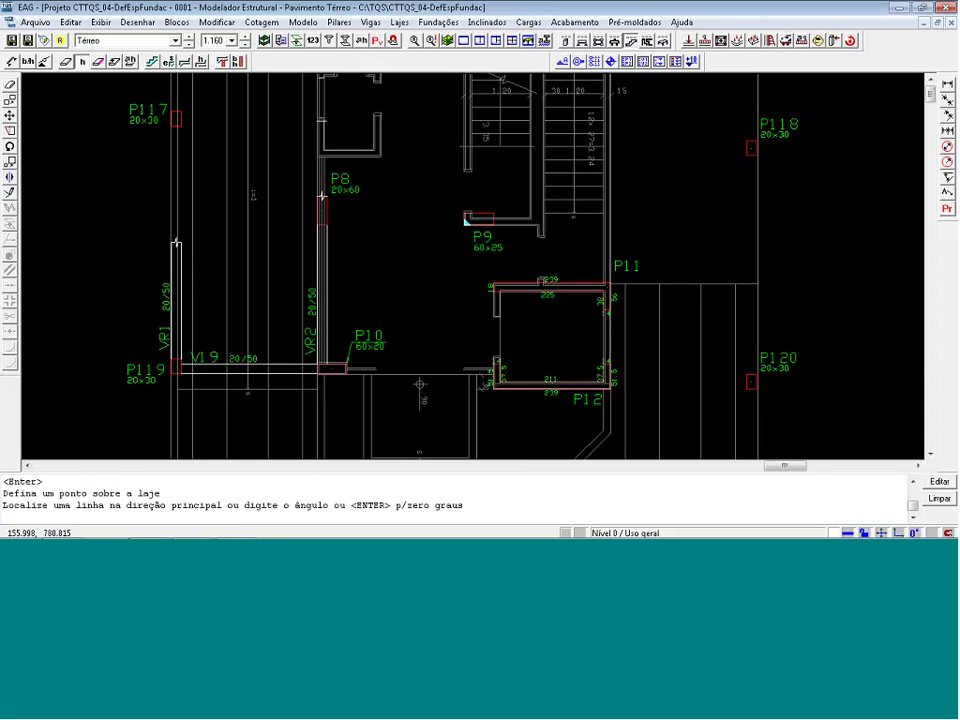
click(271, 317)
Regenerate the building's 3D model, inspect the new garage ramp slab, and return to the floor plan
scroll(272, 317, down, 1)
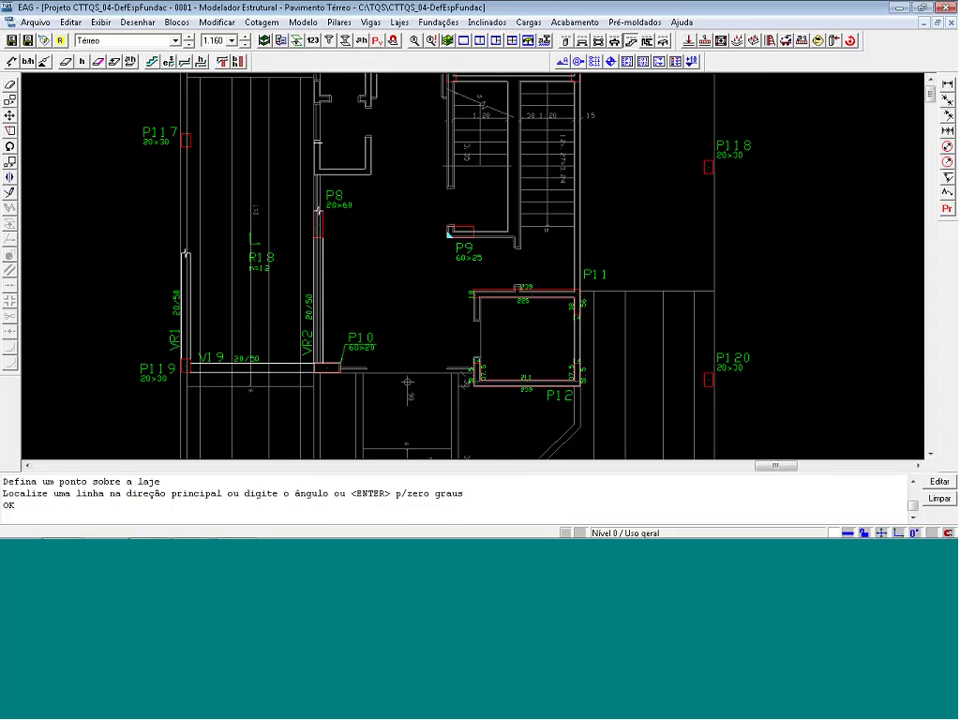
click(570, 376)
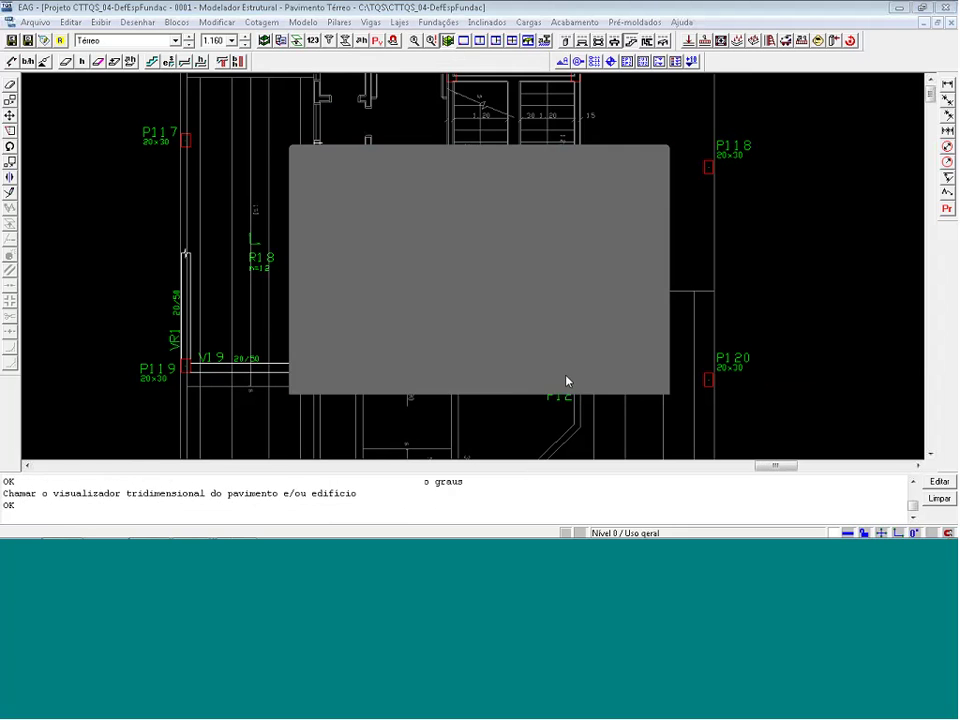
scroll(508, 341, up, 4)
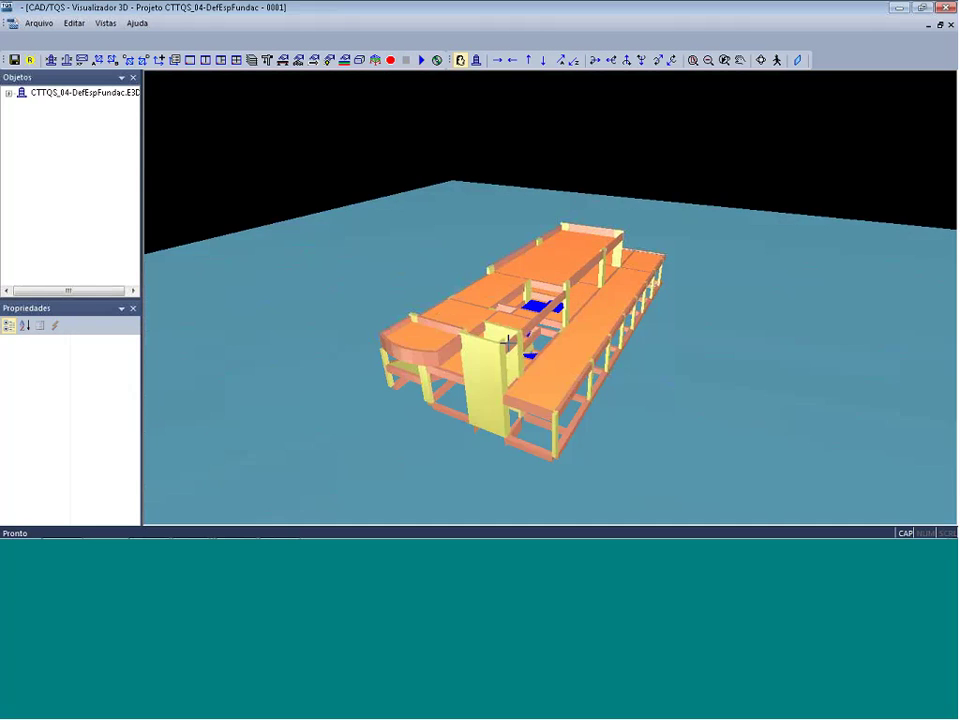
mouse_move(508, 341)
mouse_down()
mouse_move(476, 339)
mouse_move(639, 386)
mouse_move(672, 343)
mouse_move(665, 330)
mouse_move(497, 319)
mouse_move(583, 321)
mouse_move(502, 342)
mouse_up()
click(946, 8)
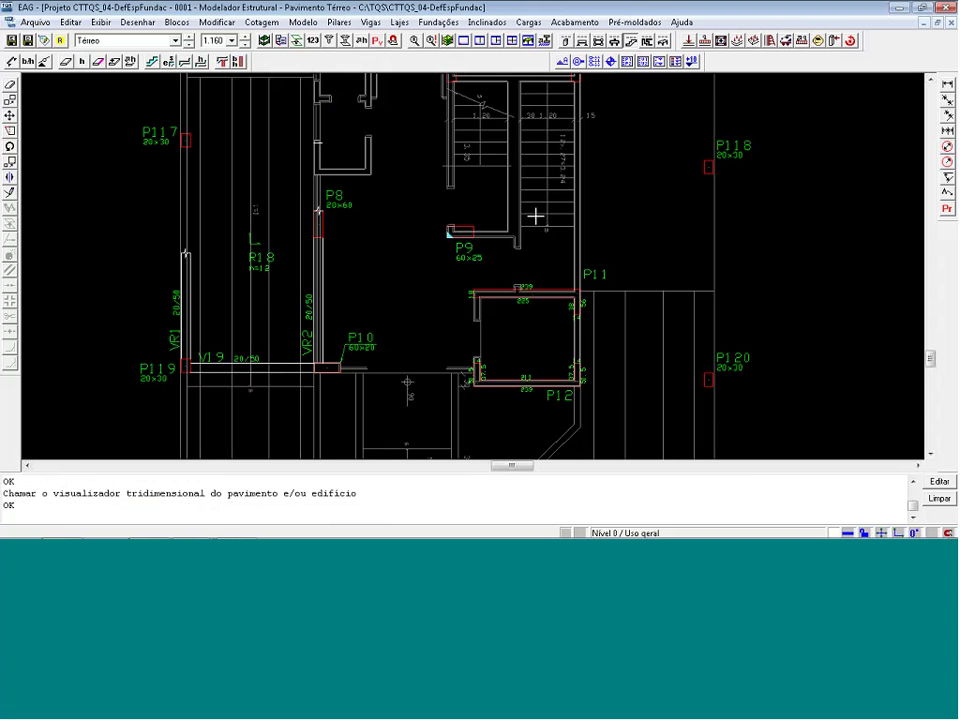
key(shift+F8)
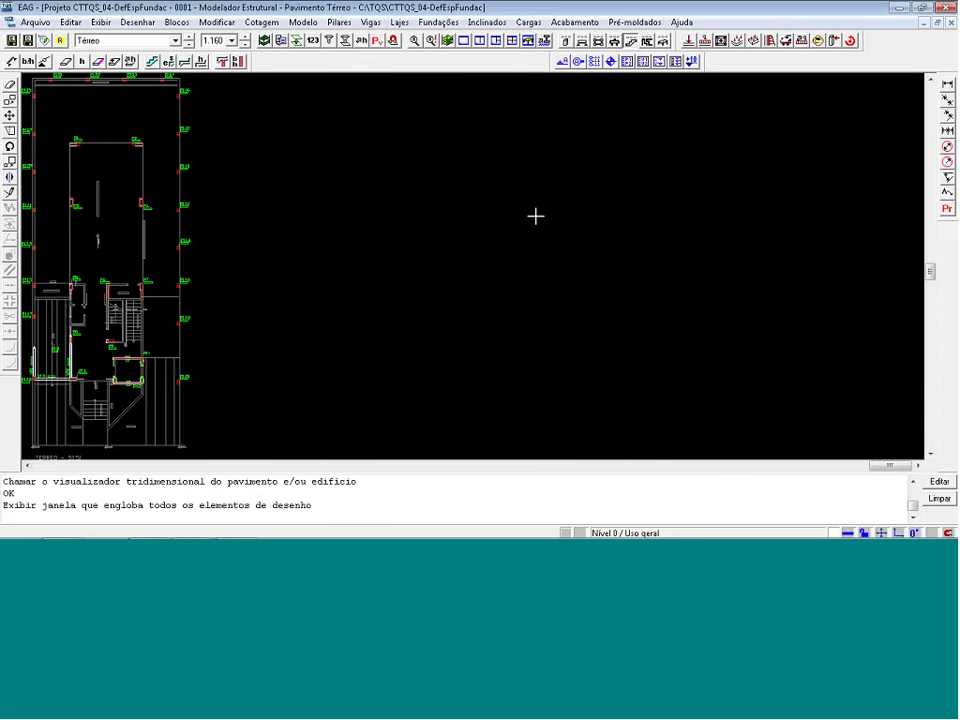
key(alt+Tab)
key(alt+Tab)
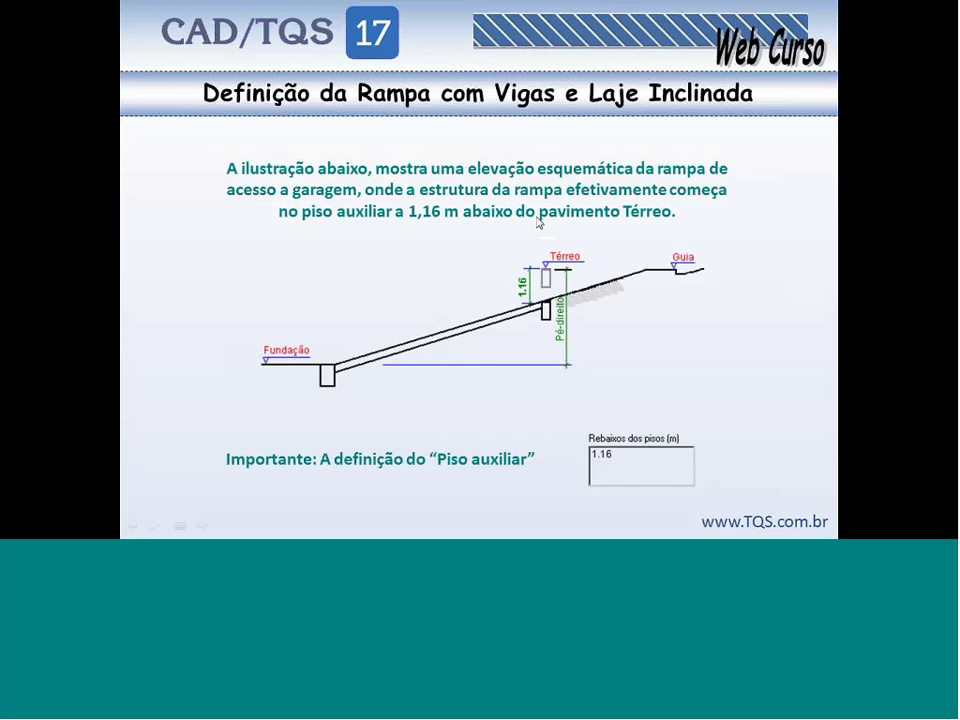
click(537, 222)
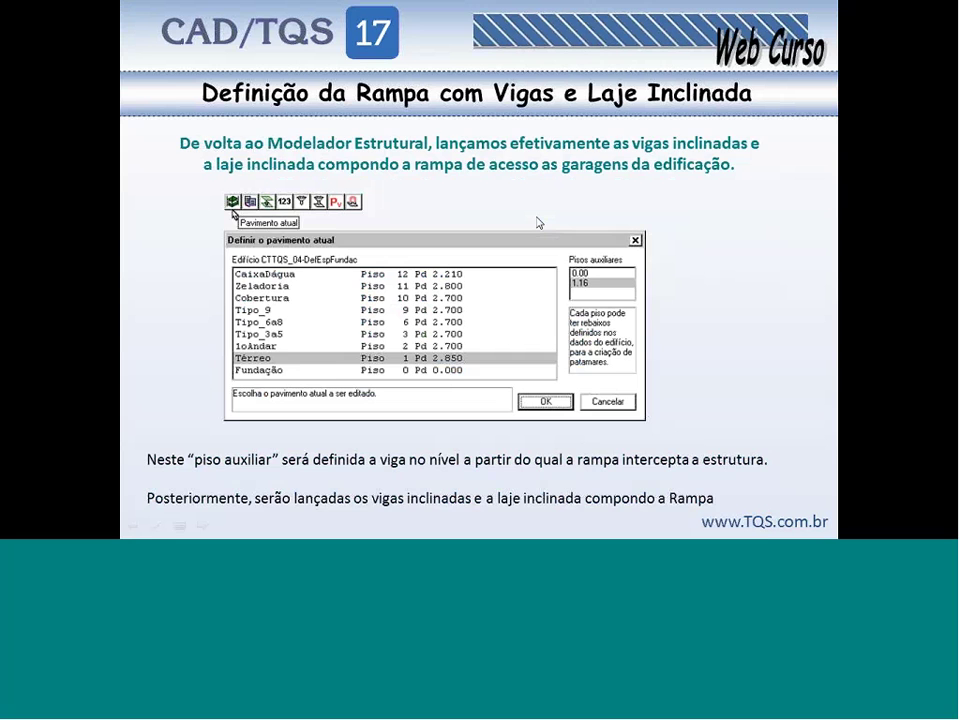
click(537, 222)
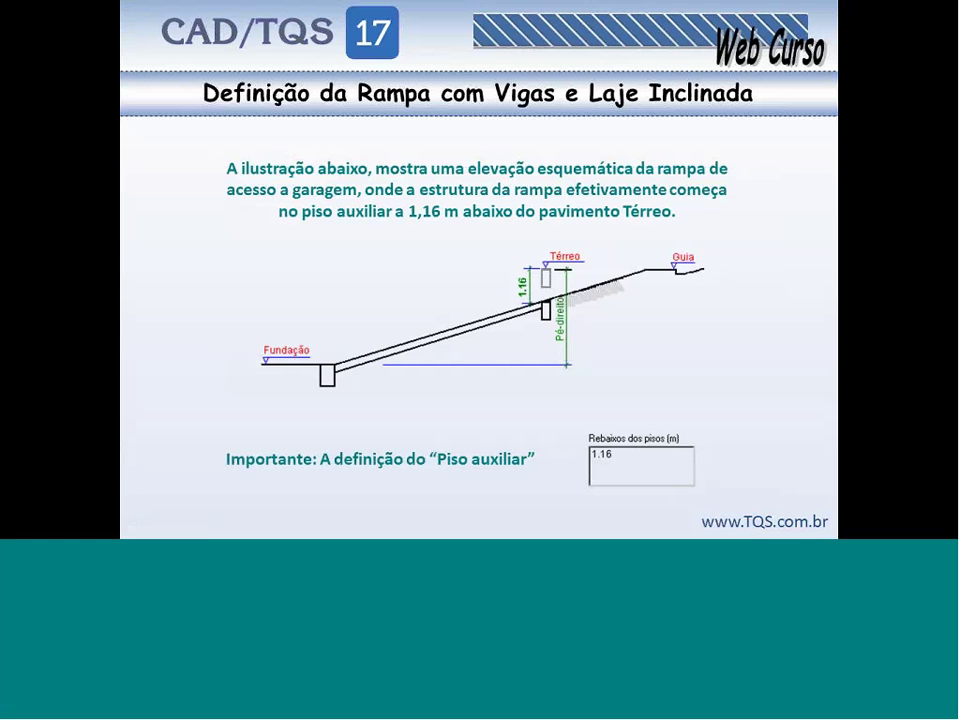
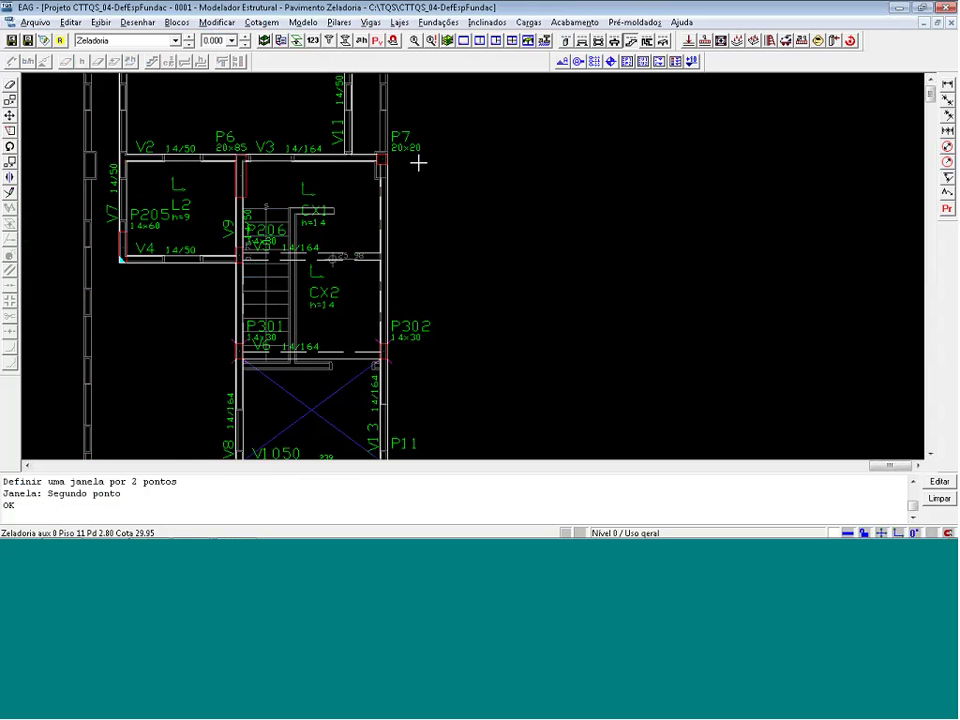
Compare the Cobertura and Zeladoria floors around P7, and examine column P7's section changes by floor
click(188, 45)
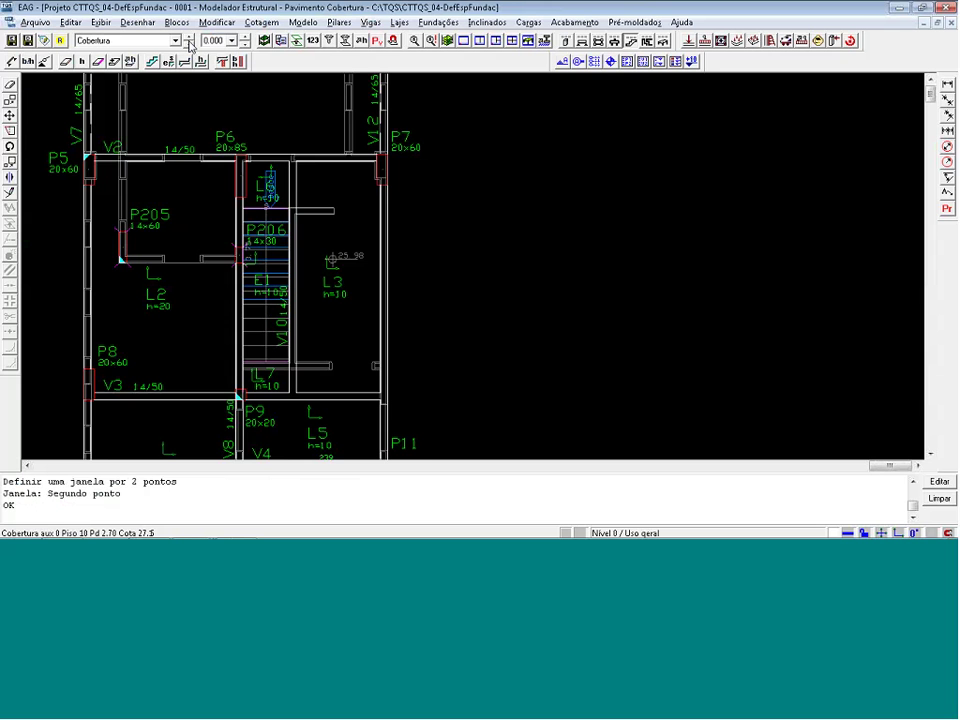
click(188, 45)
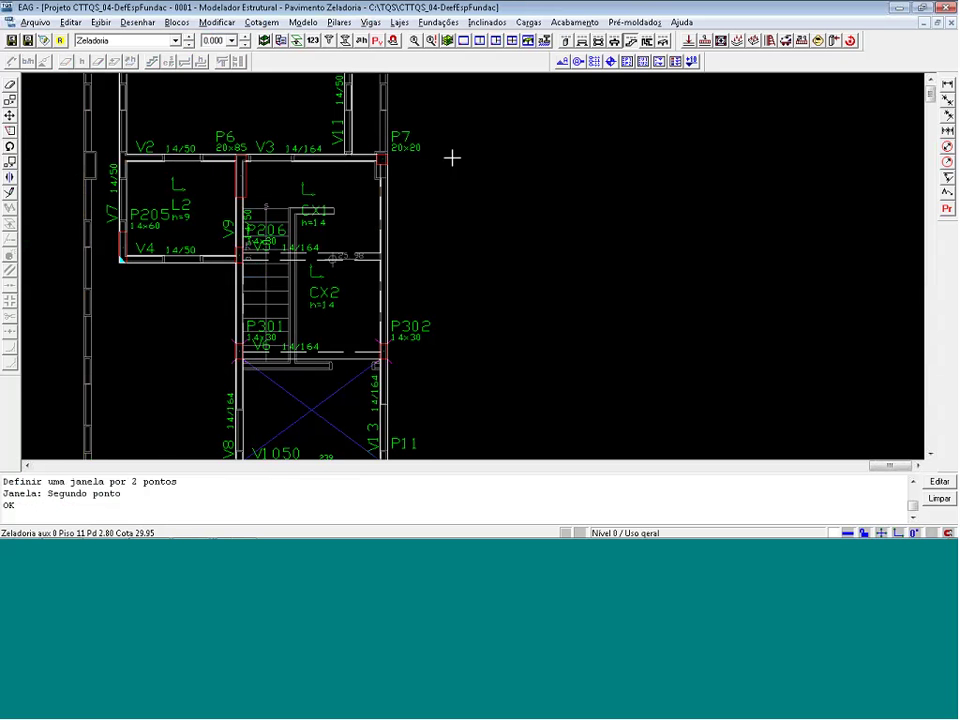
click(407, 131)
key(Escape)
double_click(408, 131)
click(577, 171)
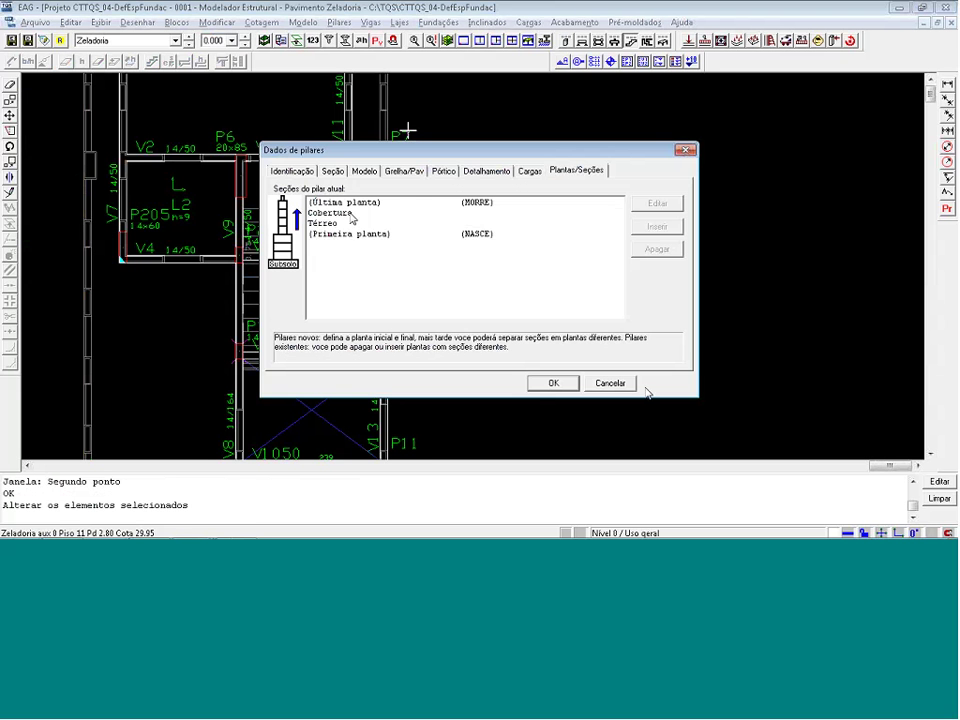
click(614, 384)
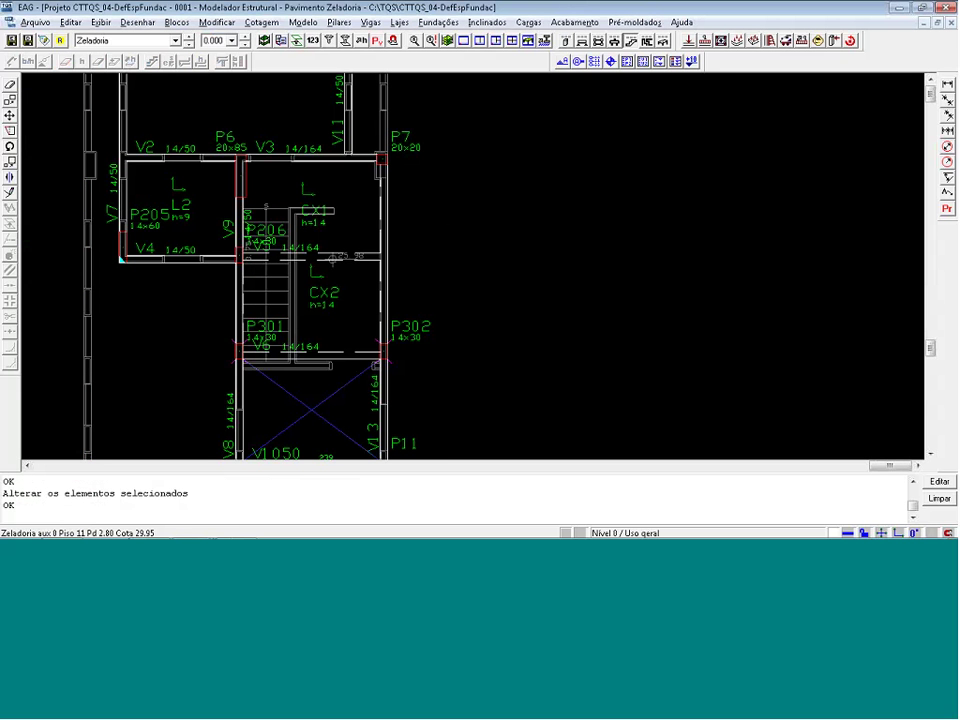
Insert a new section change ending at Cobertura in column P6's floor-by-floor section data
double_click(221, 135)
click(578, 171)
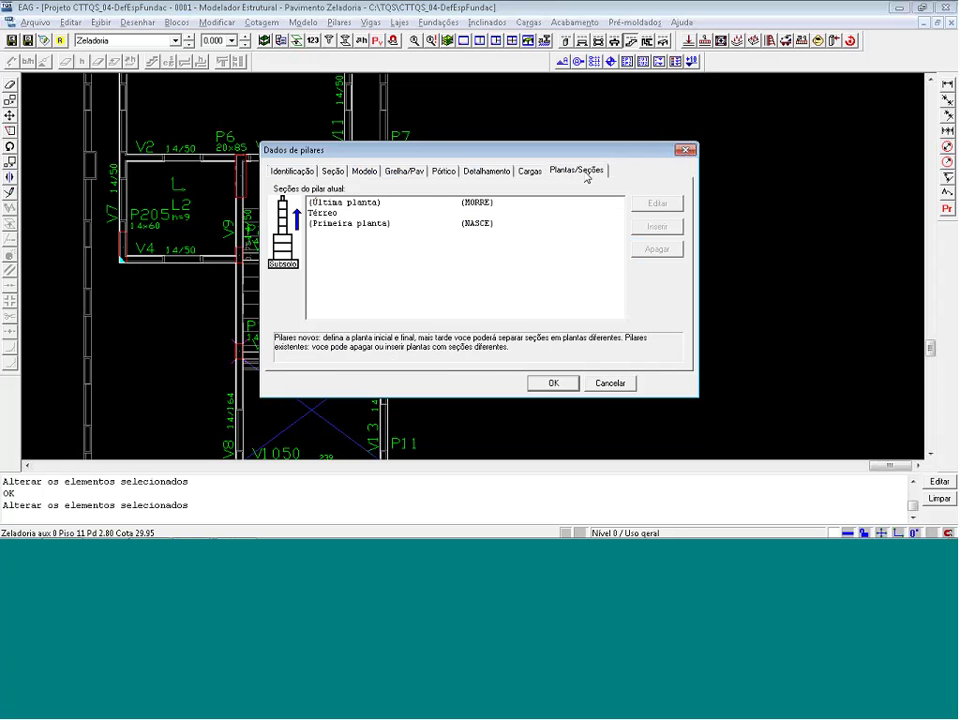
double_click(557, 221)
click(335, 225)
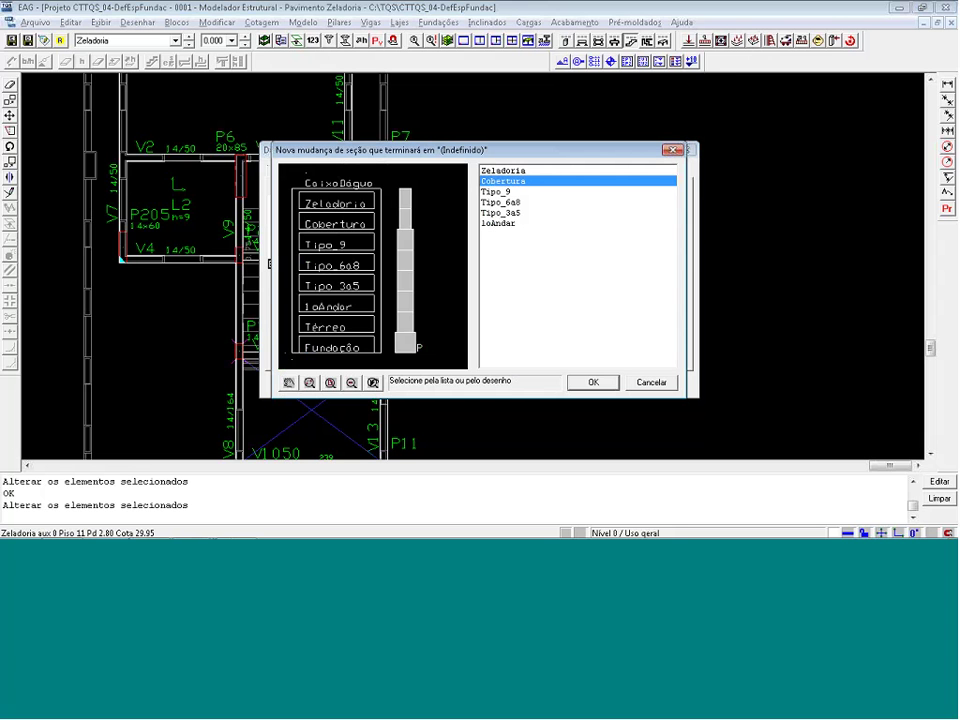
click(593, 382)
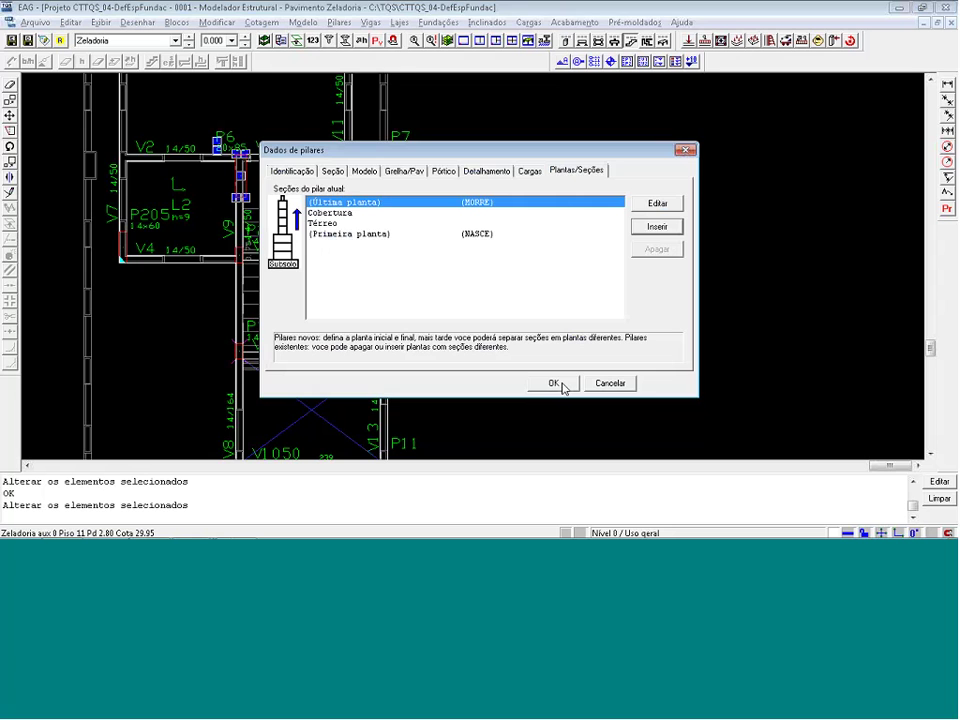
click(552, 385)
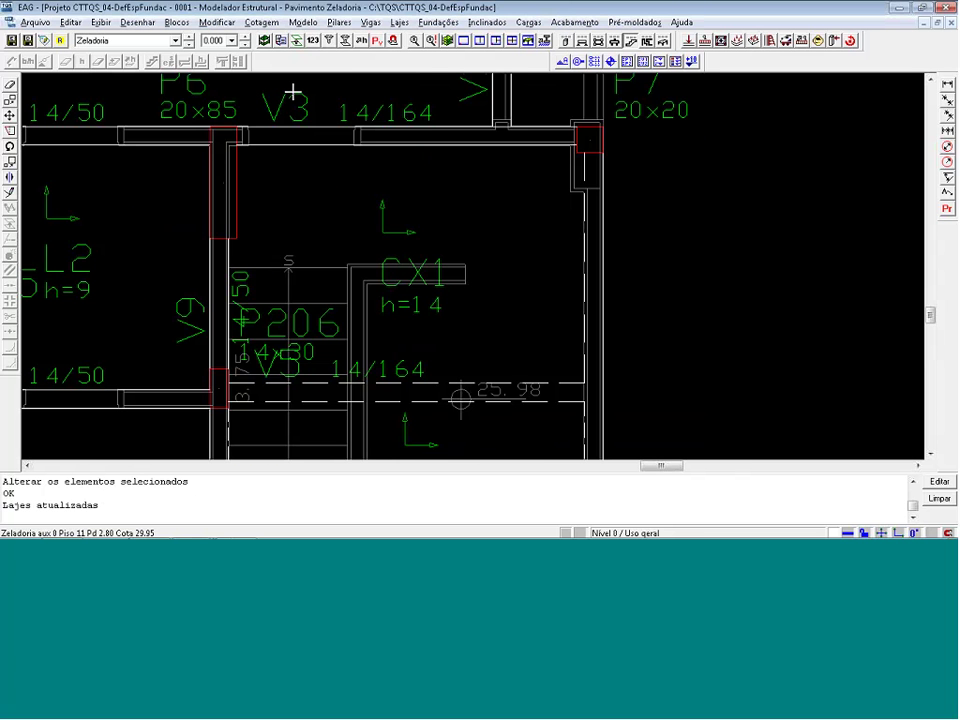
Define the fixed point of column P6 at its upper-left corner on the Zeladoria floor
click(566, 42)
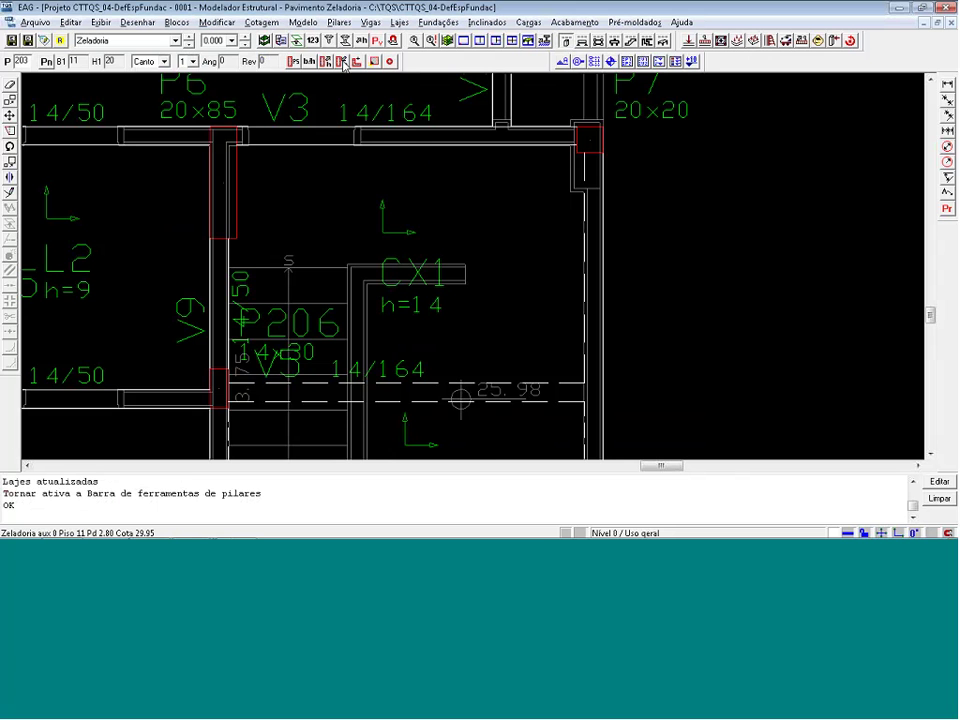
click(216, 133)
scroll(261, 203, down, 2)
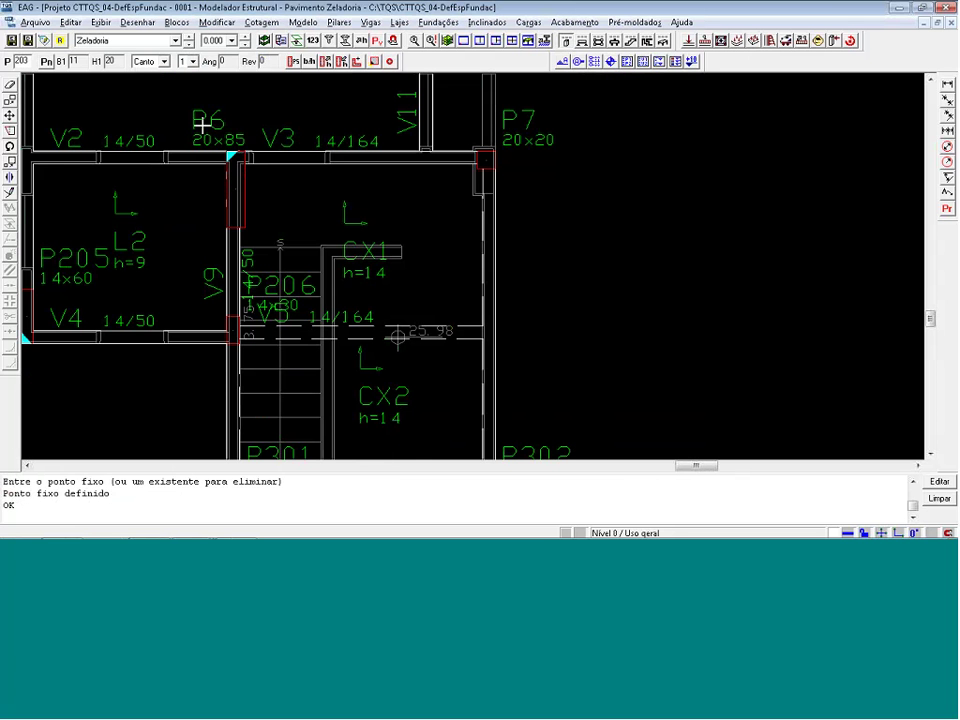
Set the H1 dimension of column P6's rectangular section to 20 on the Zeladoria floor
double_click(206, 122)
click(336, 172)
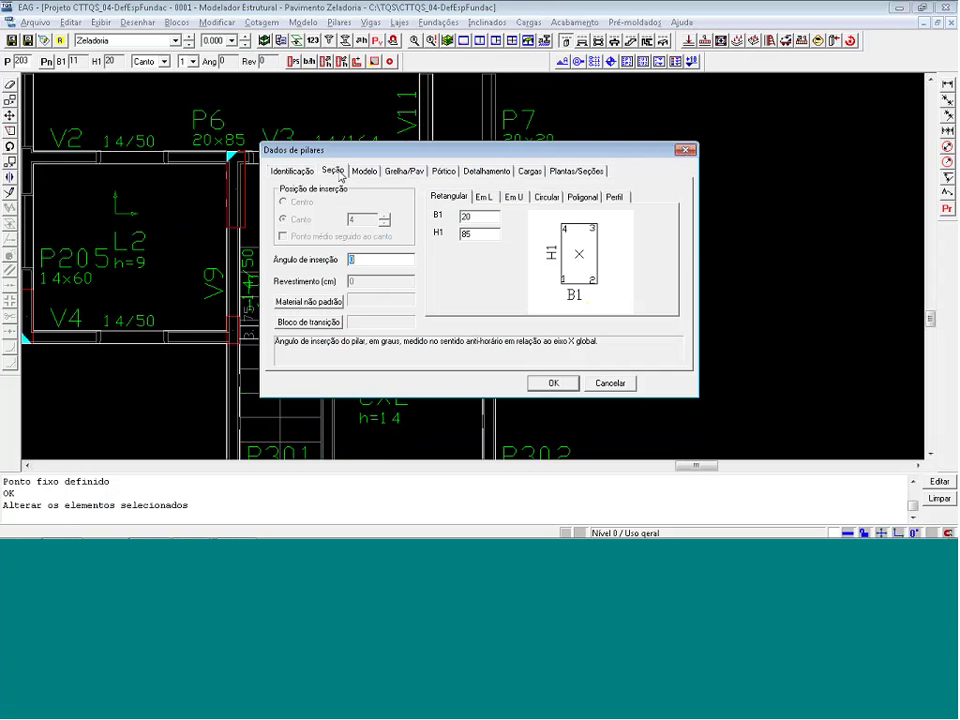
double_click(472, 233)
text(20)
click(552, 382)
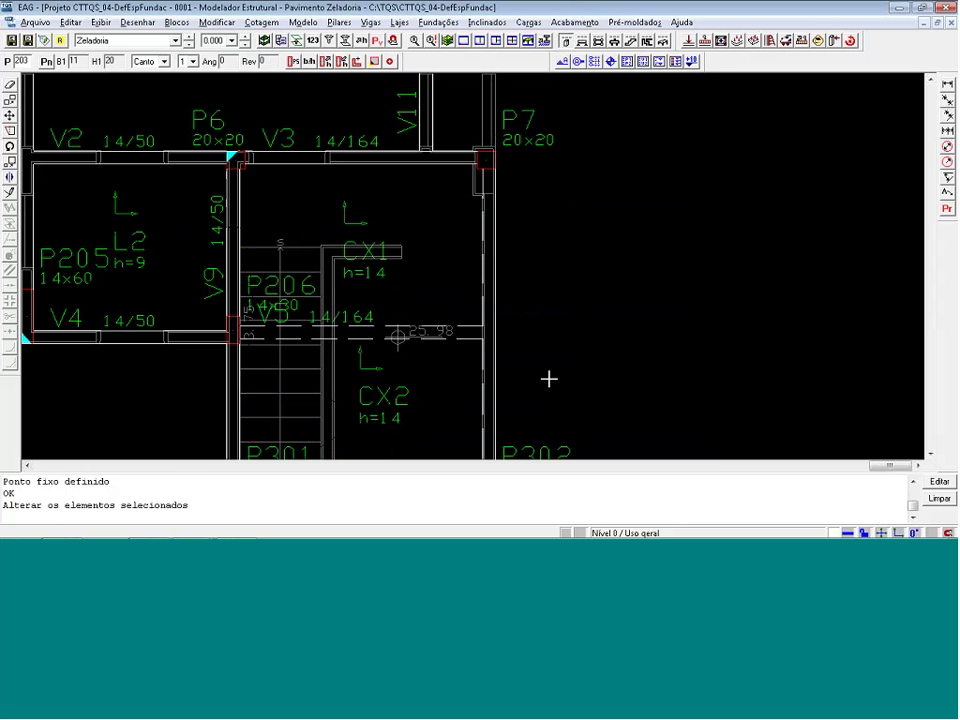
Switch to the Cobertura floor and turn on the superimposed upper section (Sobrepor seção superior) in the column display parameters
click(188, 44)
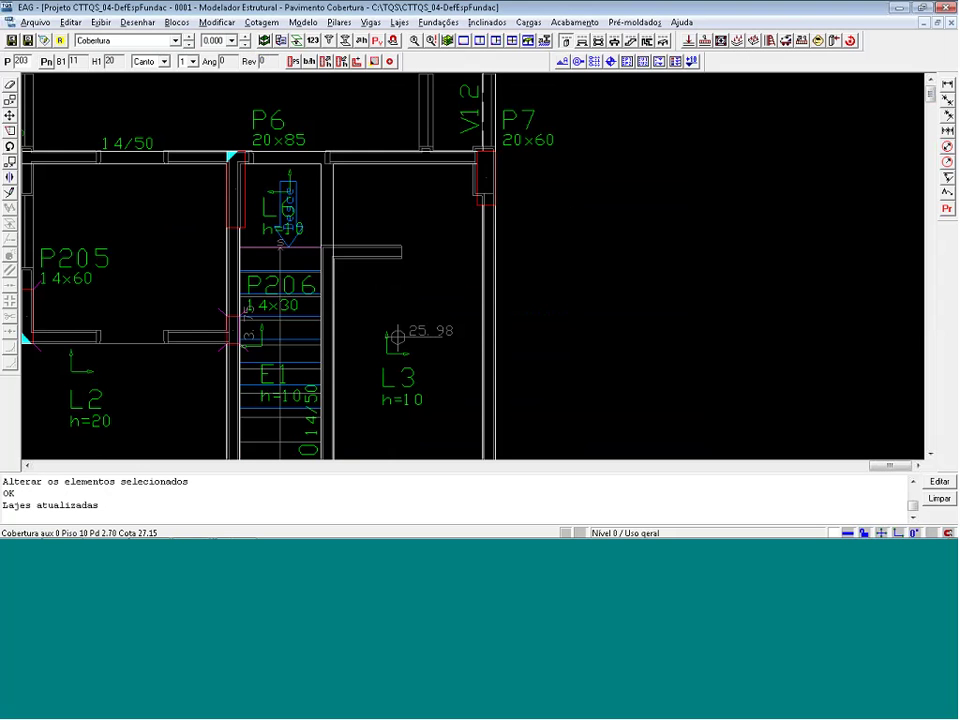
click(377, 42)
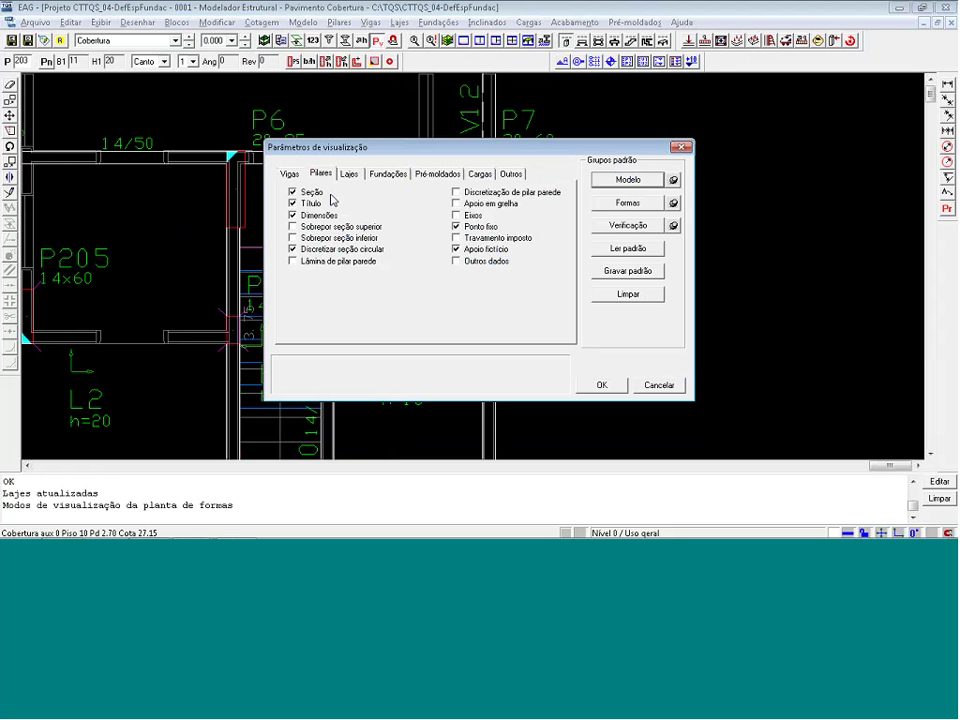
click(292, 226)
click(606, 383)
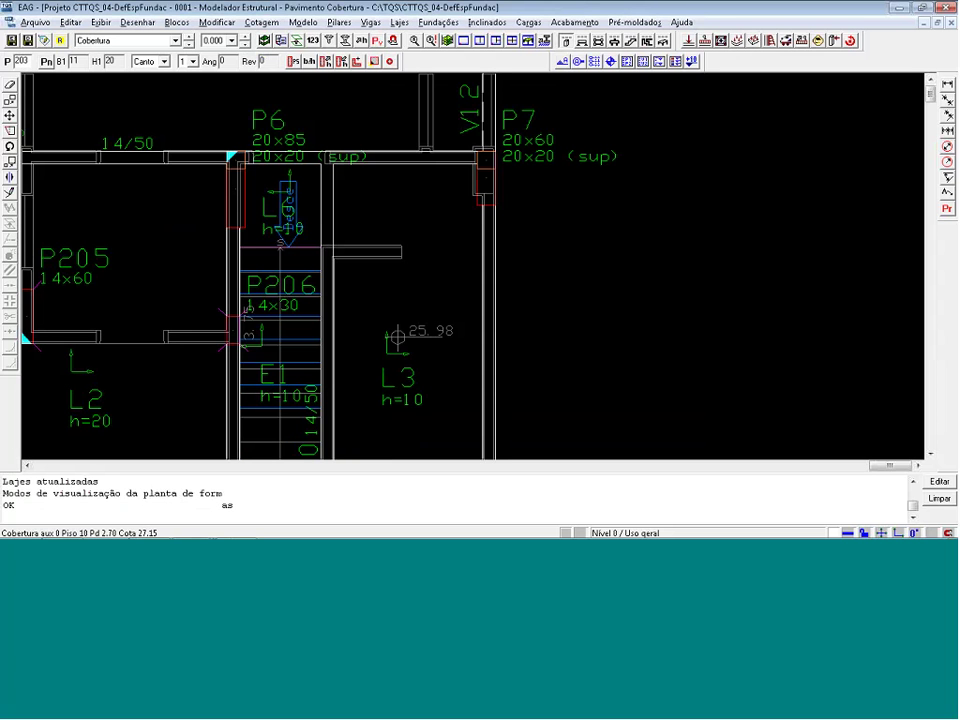
Move column P6's label up and away from the beam on the Cobertura floor, and return to the Zeladoria floor
drag(280, 125, 227, 105)
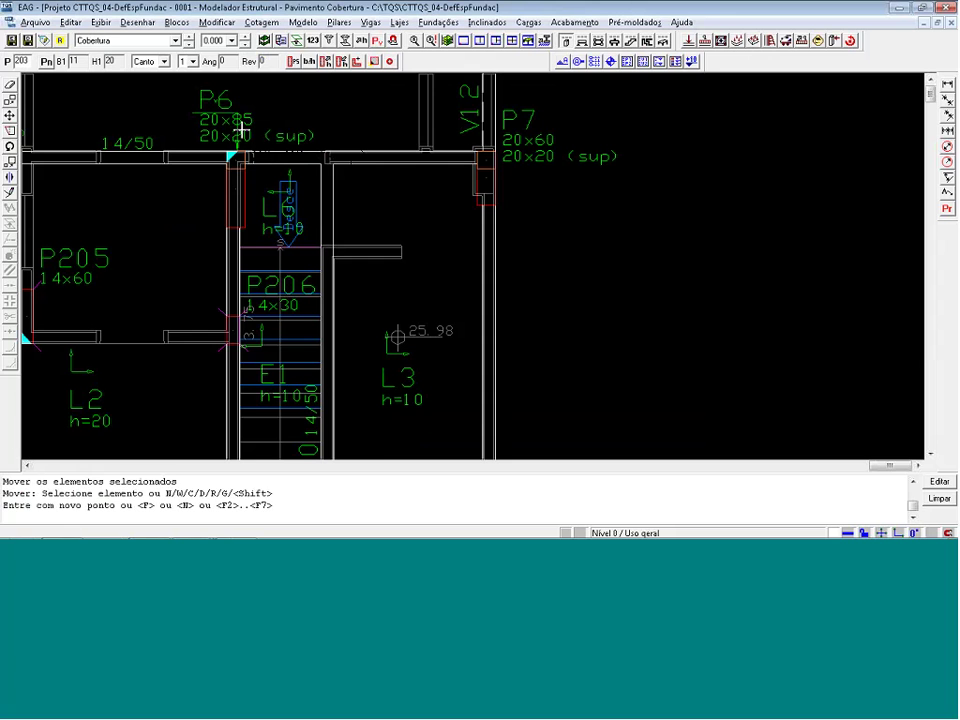
click(242, 130)
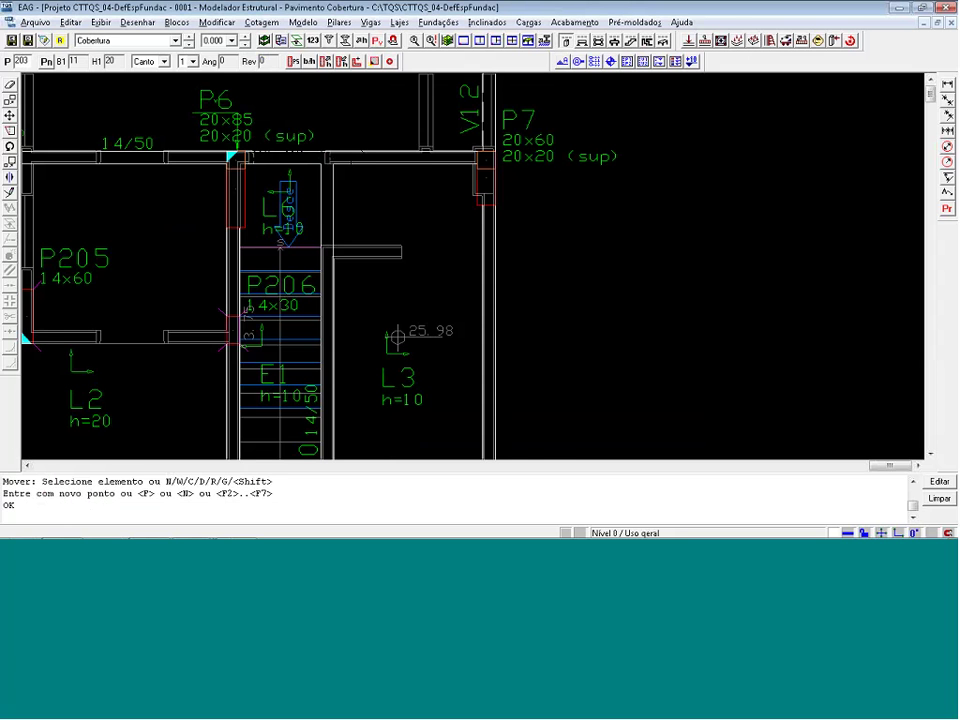
click(188, 37)
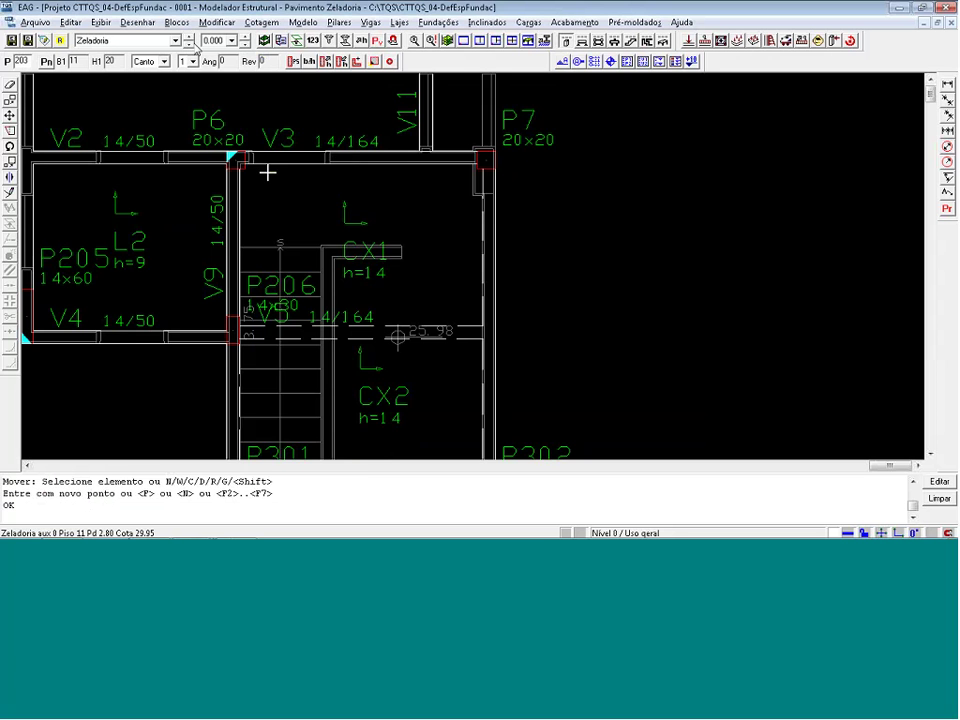
click(188, 38)
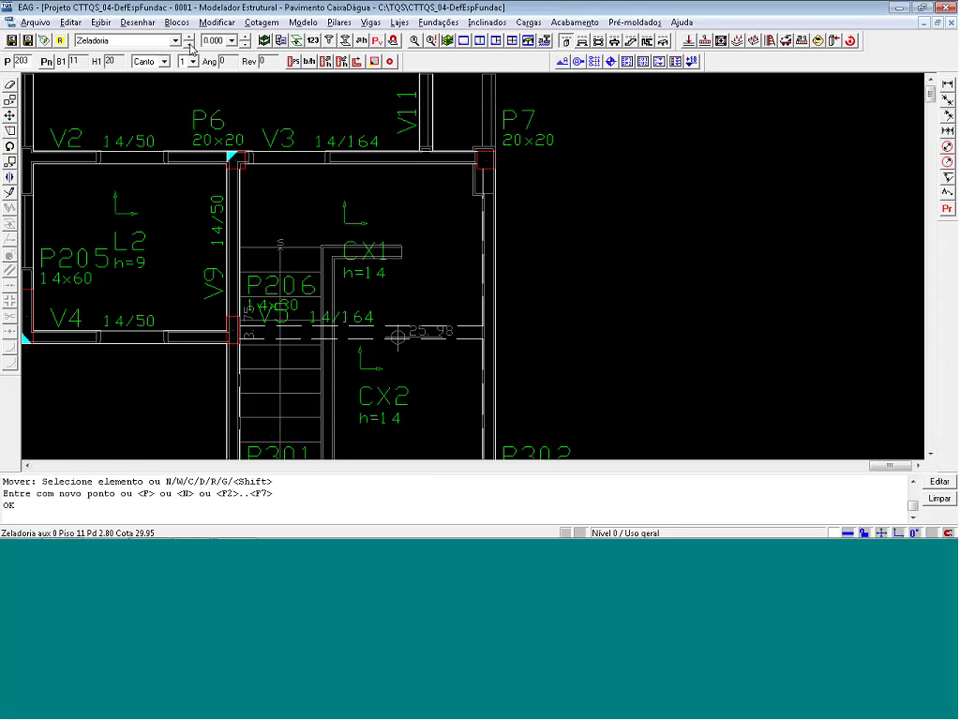
click(188, 44)
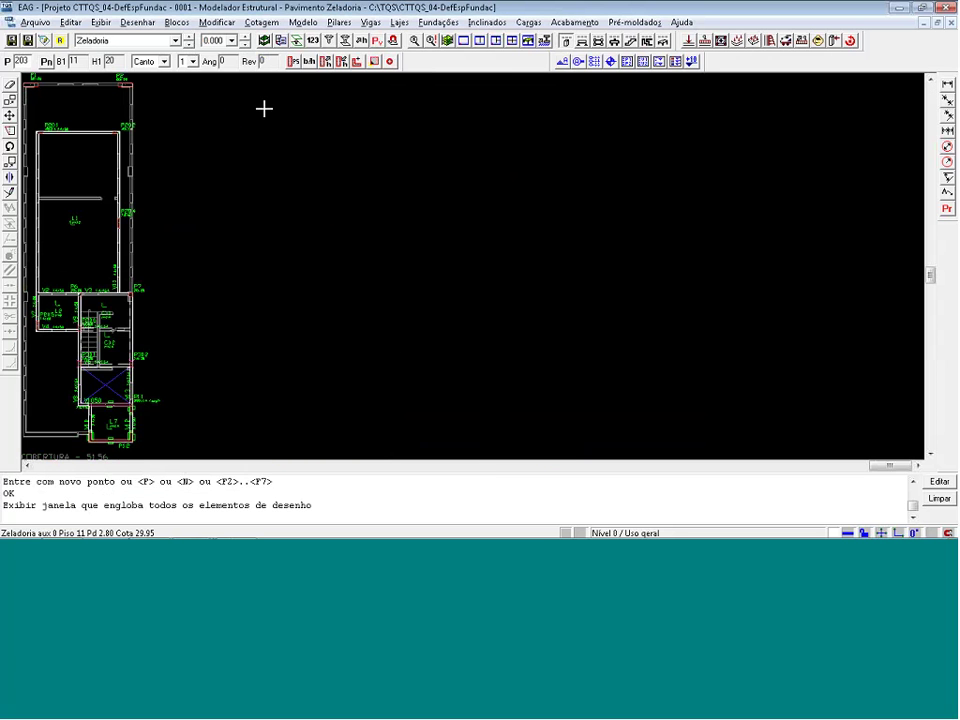
Generate the building's 3D model with Cobertura as the initial floor and CaixaDágua as the final floor
key(F8)
click(4, 264)
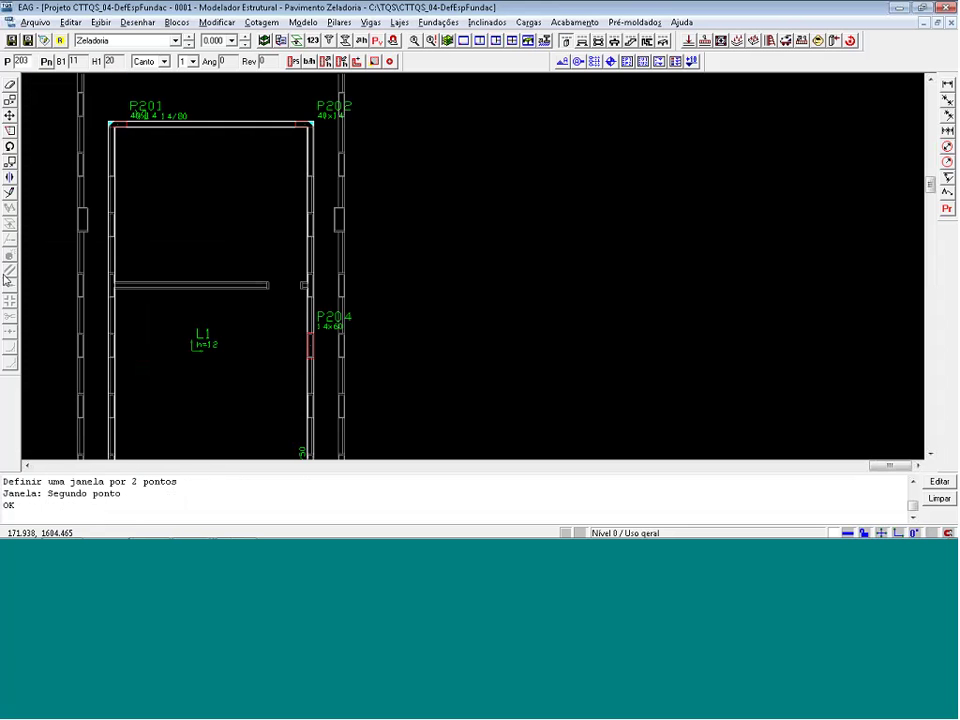
scroll(272, 140, down, 1)
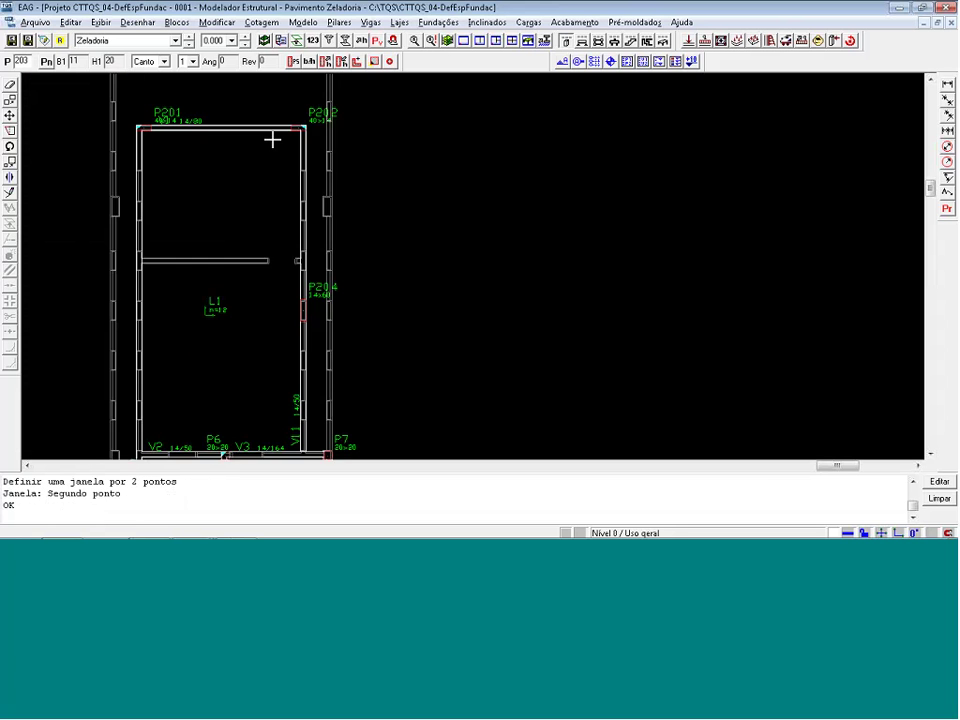
scroll(272, 140, down, 1)
click(447, 41)
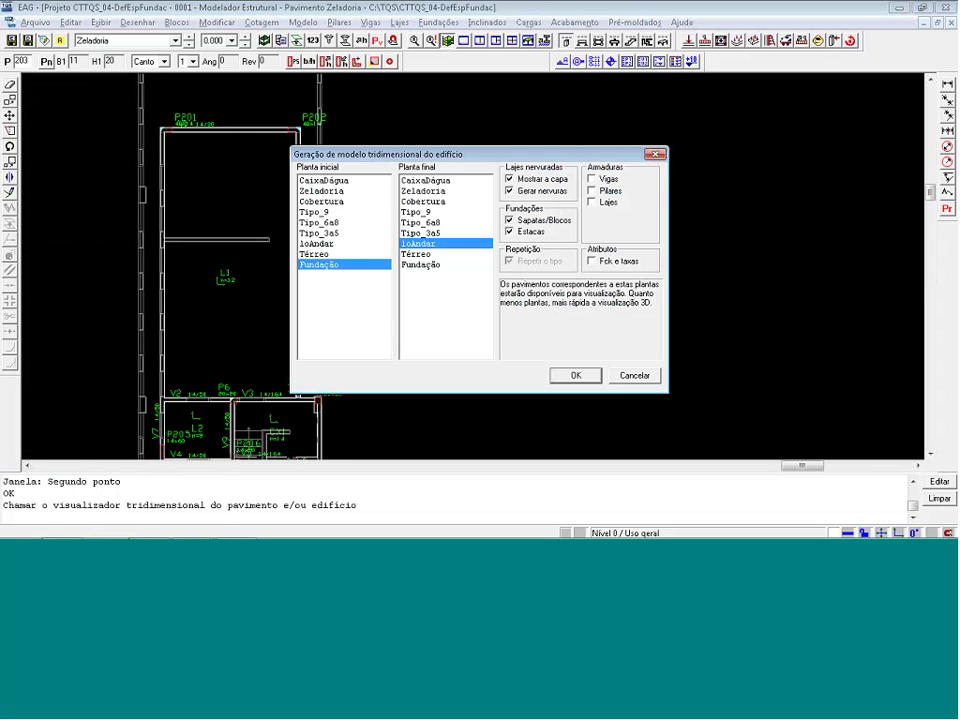
click(322, 201)
click(425, 180)
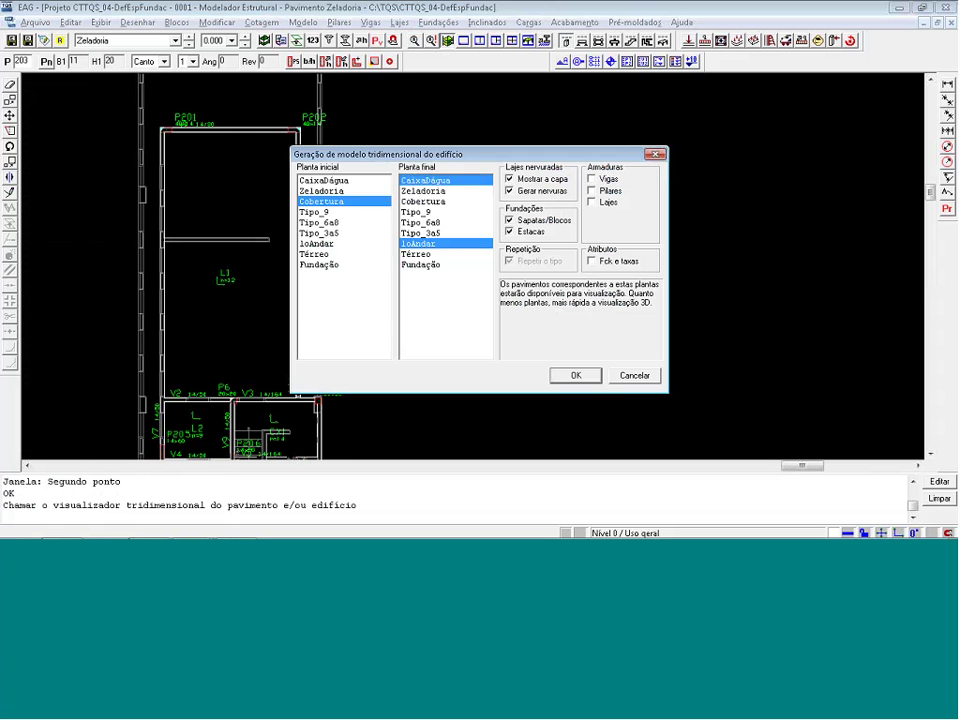
click(574, 376)
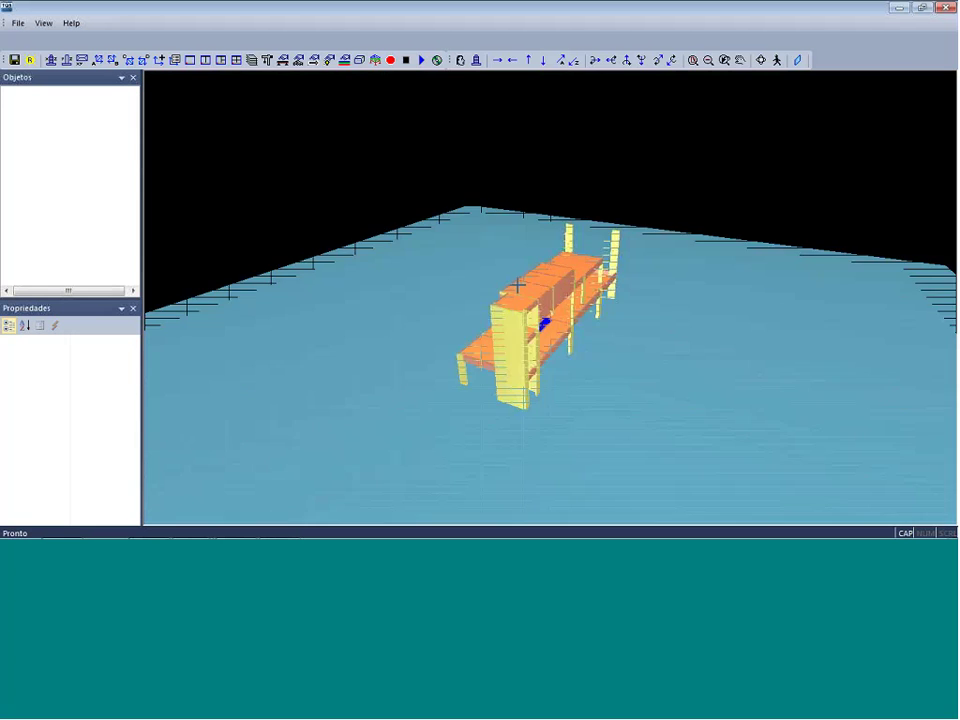
Examine the columns, beams and slabs of the upper floors in the 3D model, and close the viewer
scroll(525, 287, up, 5)
scroll(528, 360, up, 5)
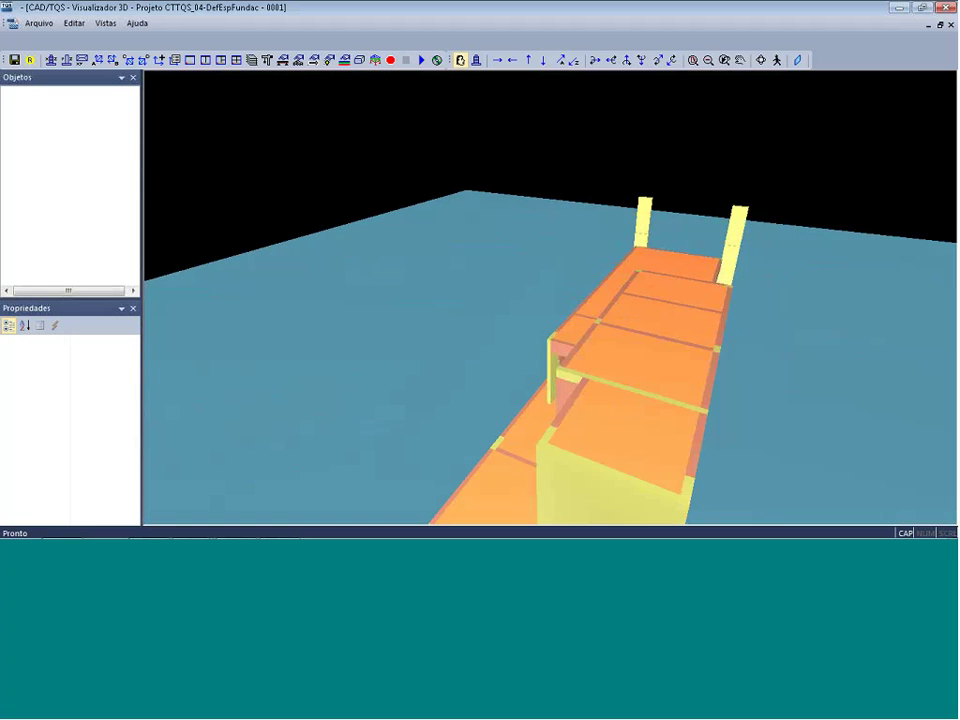
scroll(560, 350, up, 5)
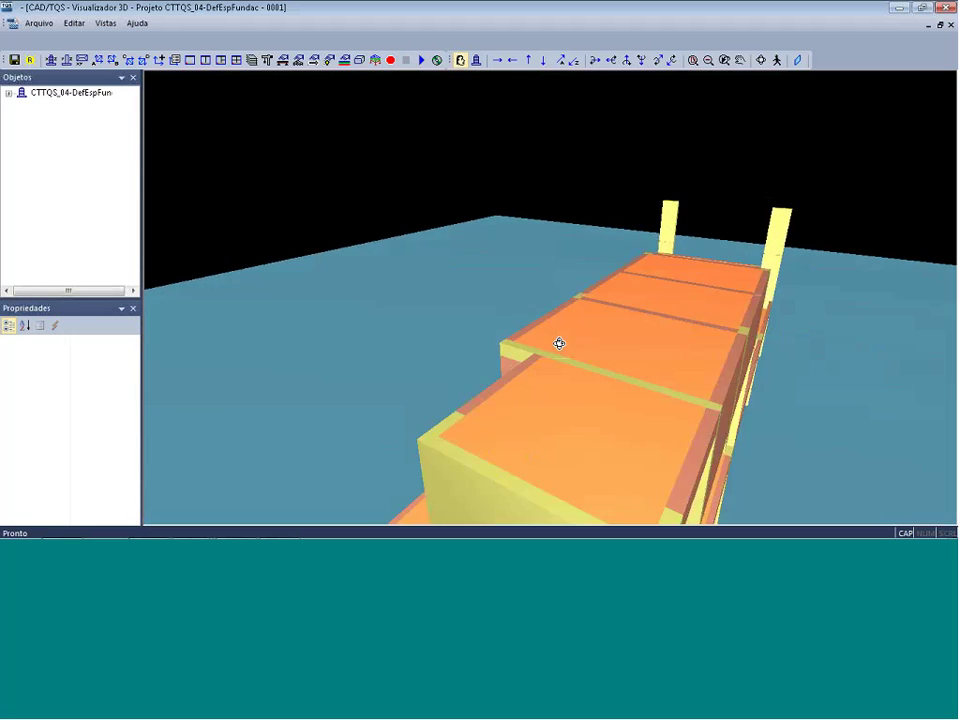
drag(511, 325, 671, 282)
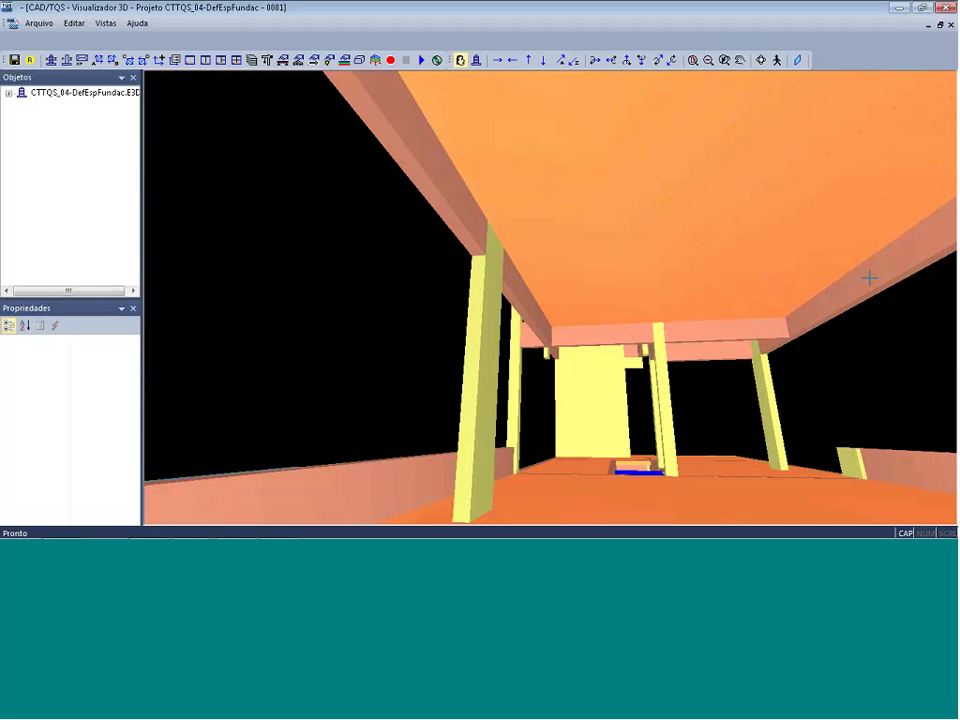
drag(872, 298, 829, 501)
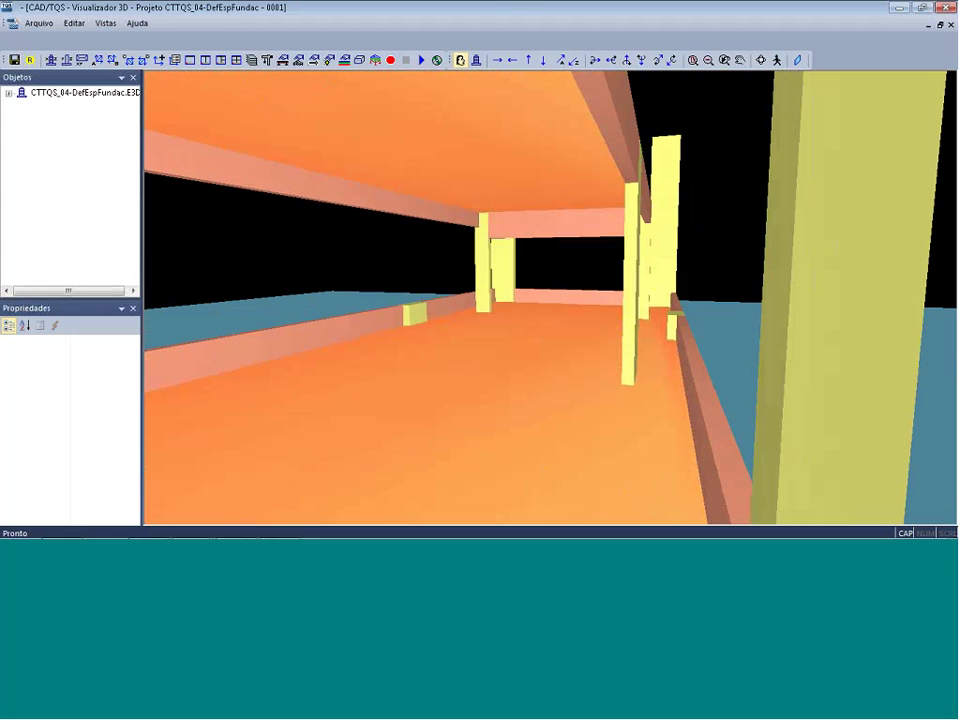
click(946, 8)
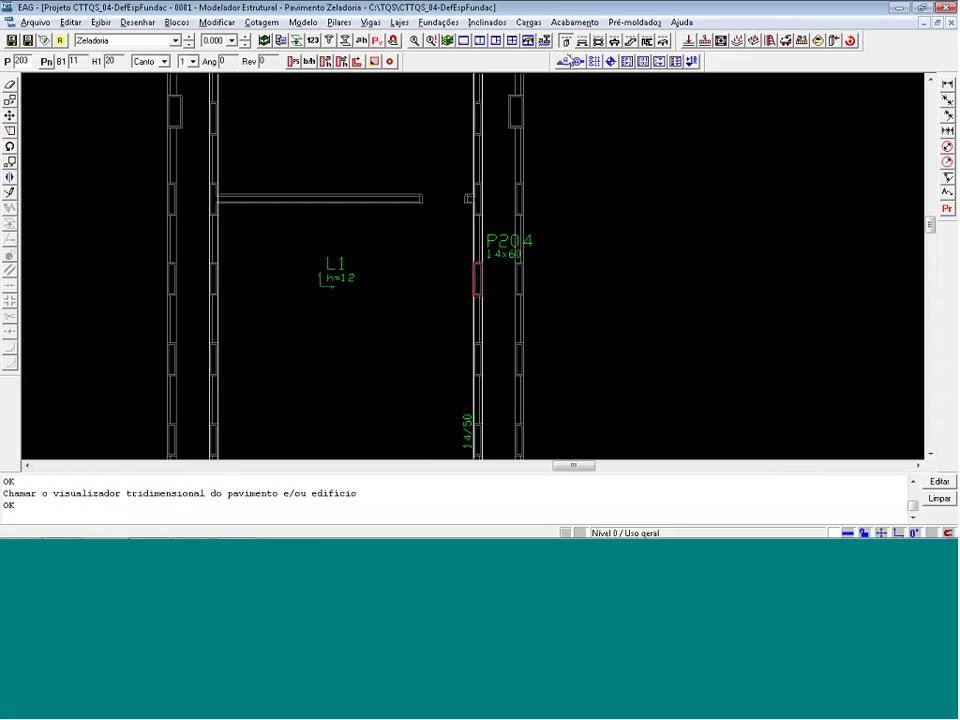
Set the current column data so the column starts at Cobertura and ends at Zeladoria
click(311, 62)
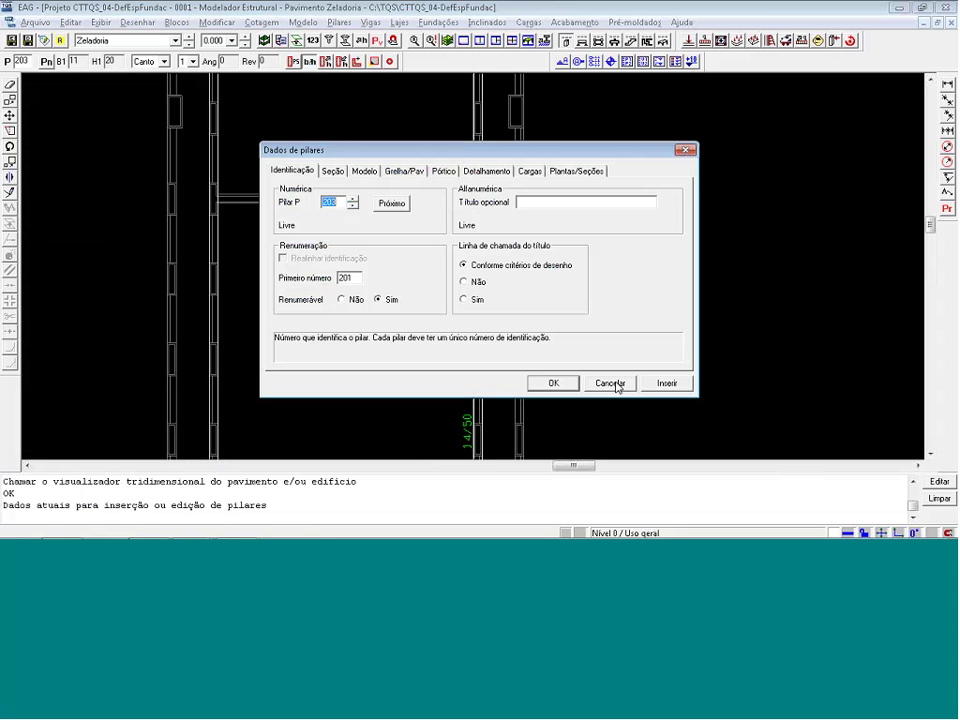
click(580, 171)
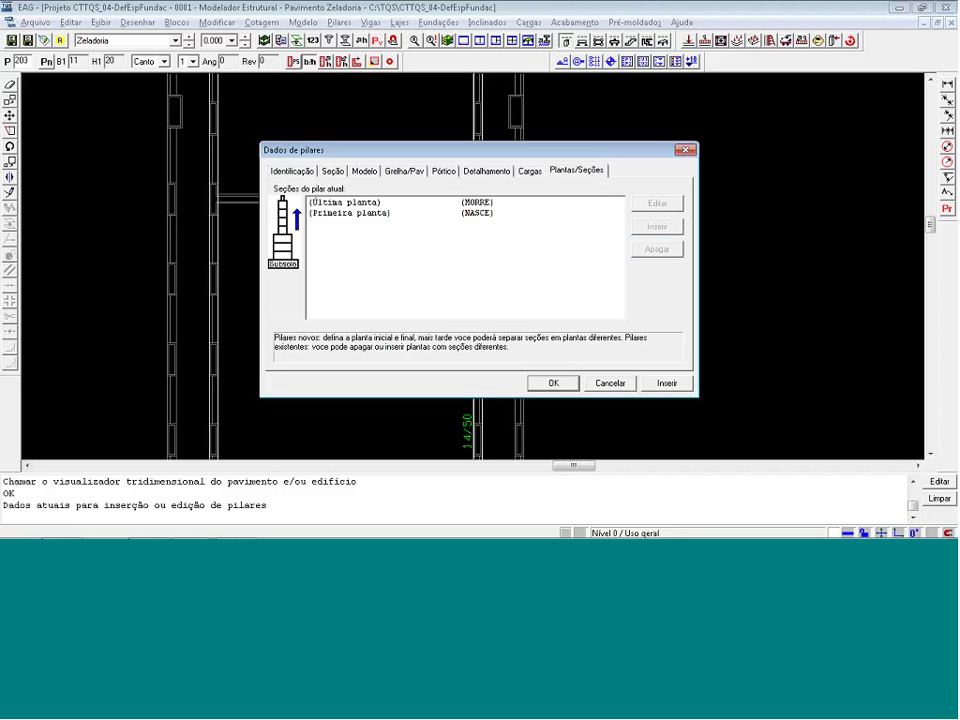
click(414, 213)
double_click(414, 213)
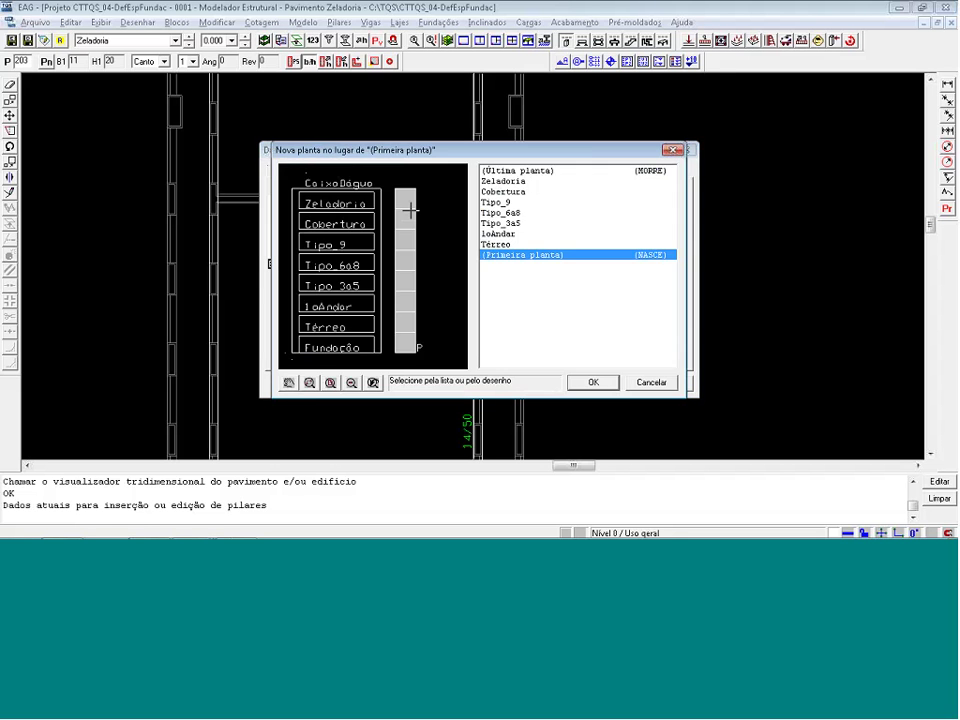
click(368, 225)
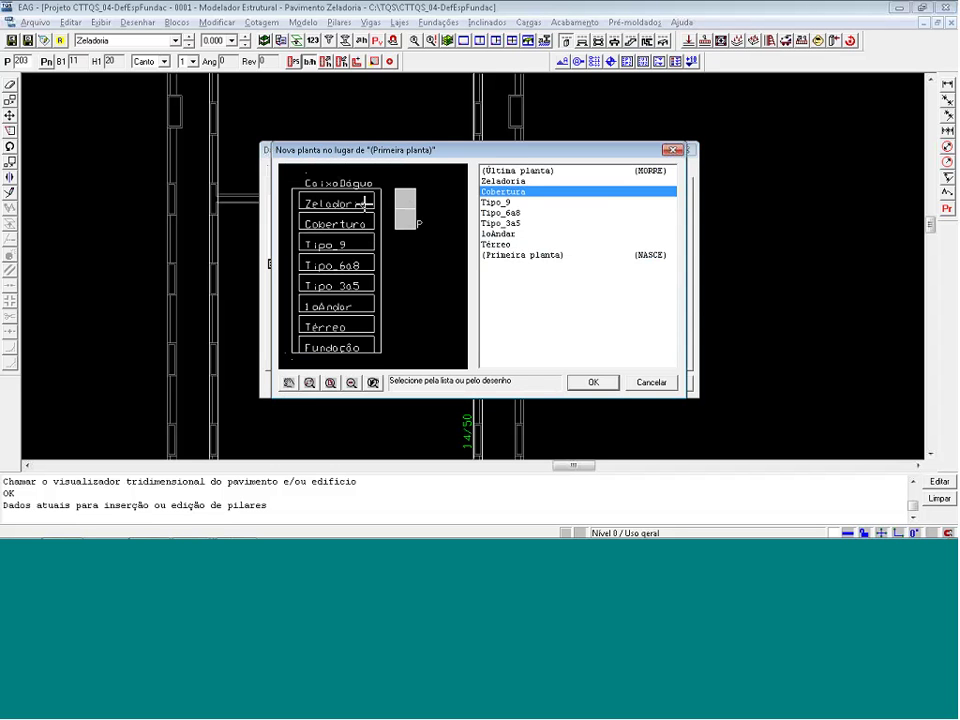
click(591, 382)
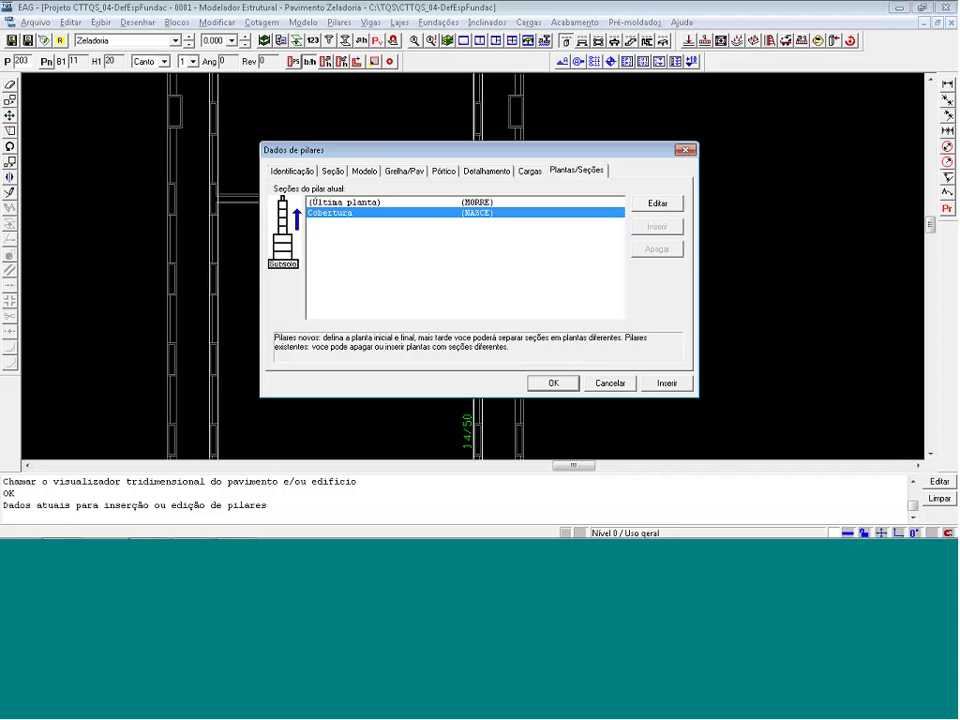
double_click(481, 204)
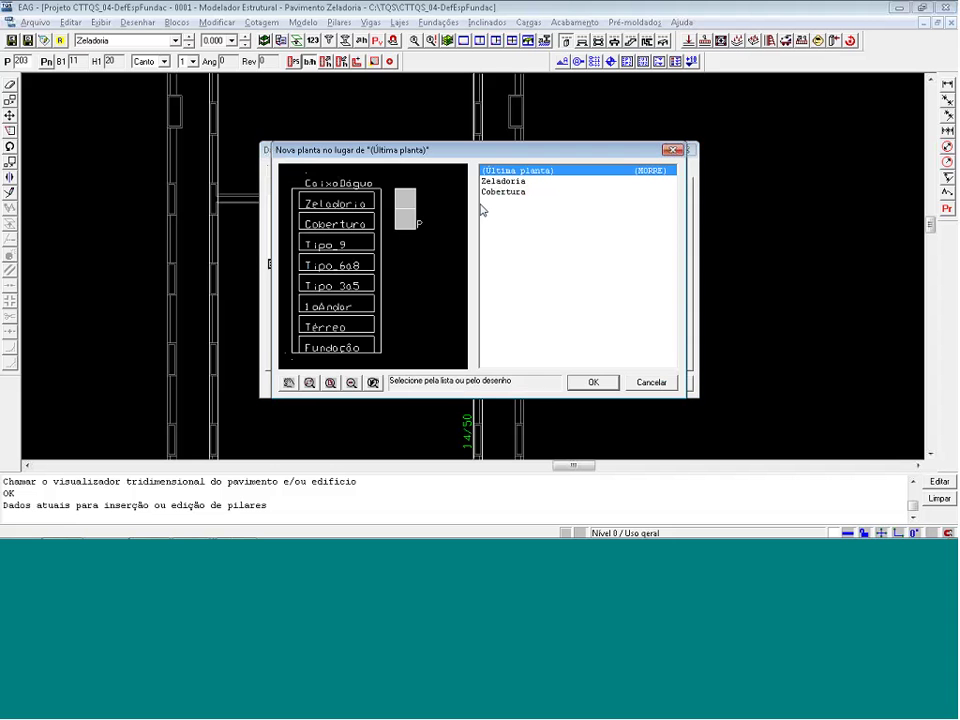
click(337, 204)
click(580, 382)
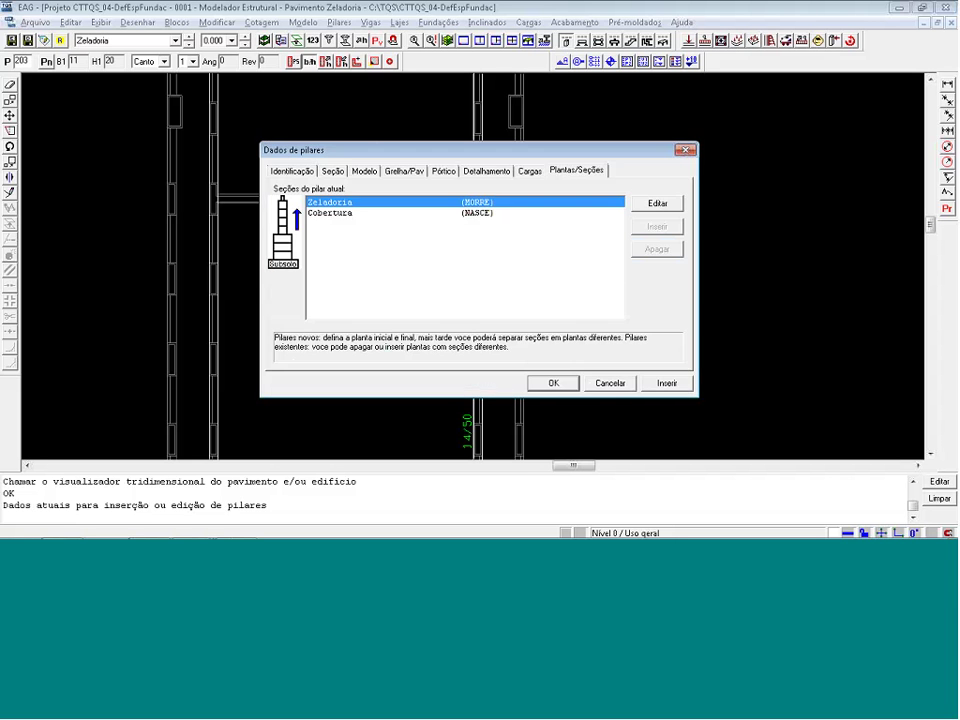
click(562, 382)
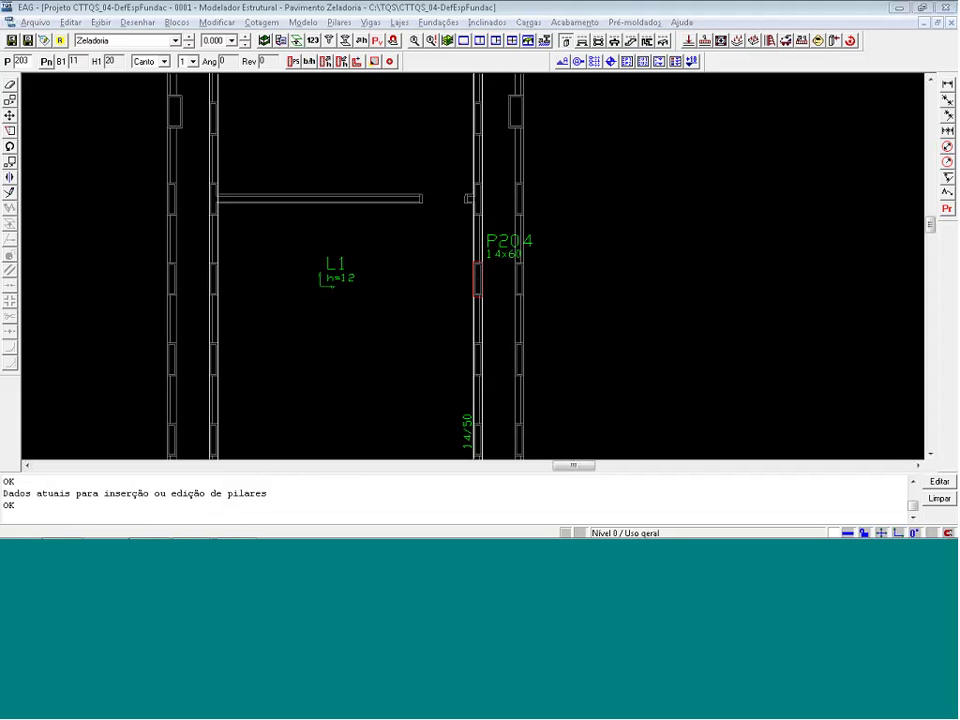
Switch to the Cobertura floor and set the new column's data to start at Cobertura and end at Zeladoria
click(189, 45)
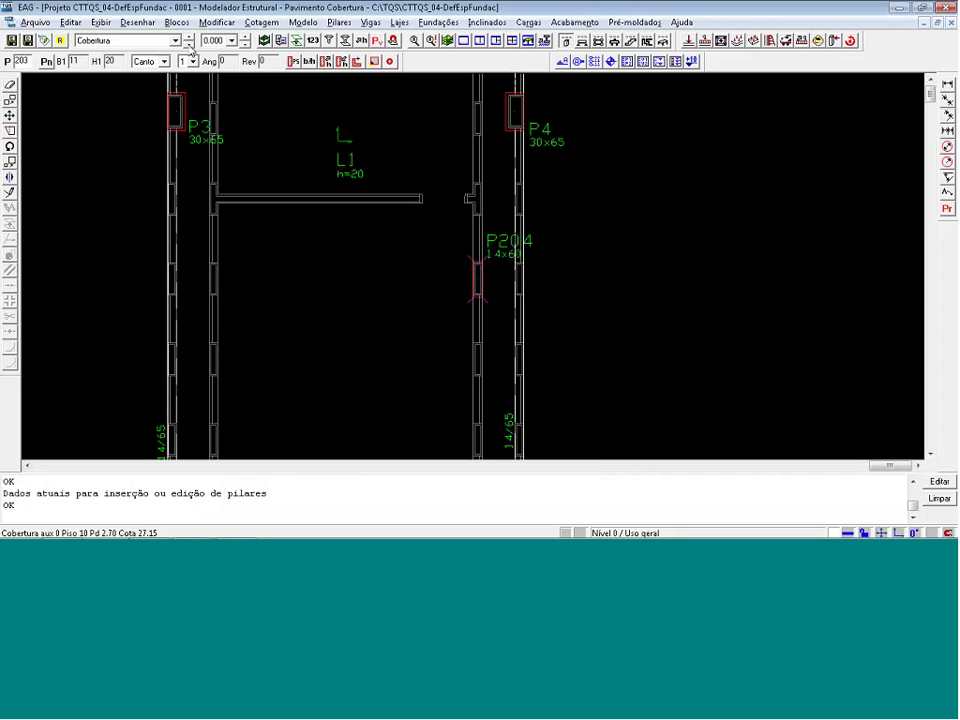
click(305, 61)
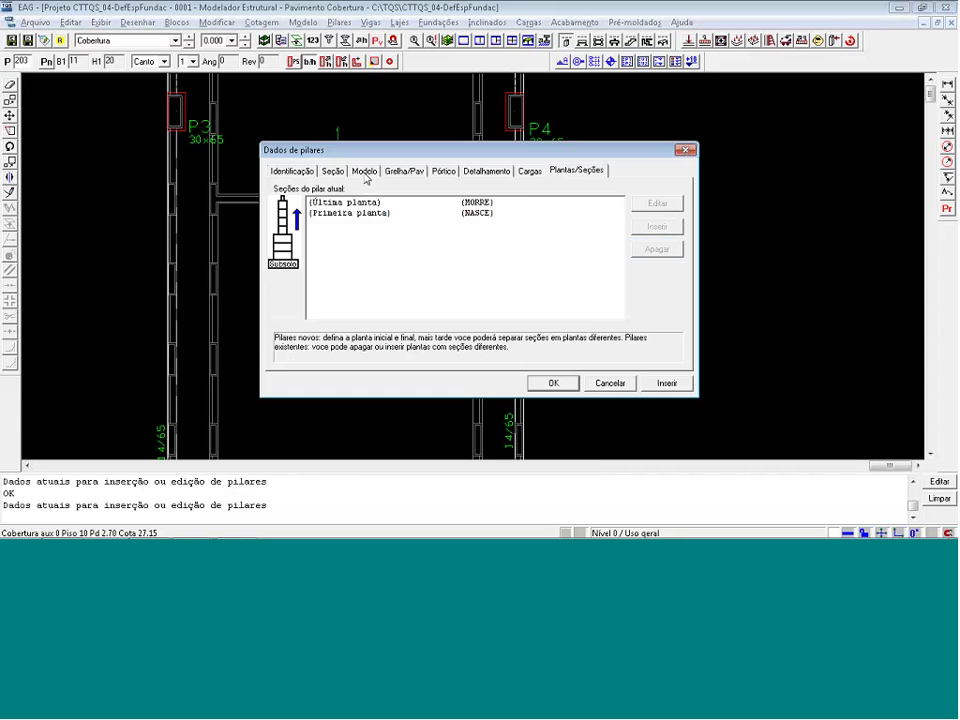
click(364, 172)
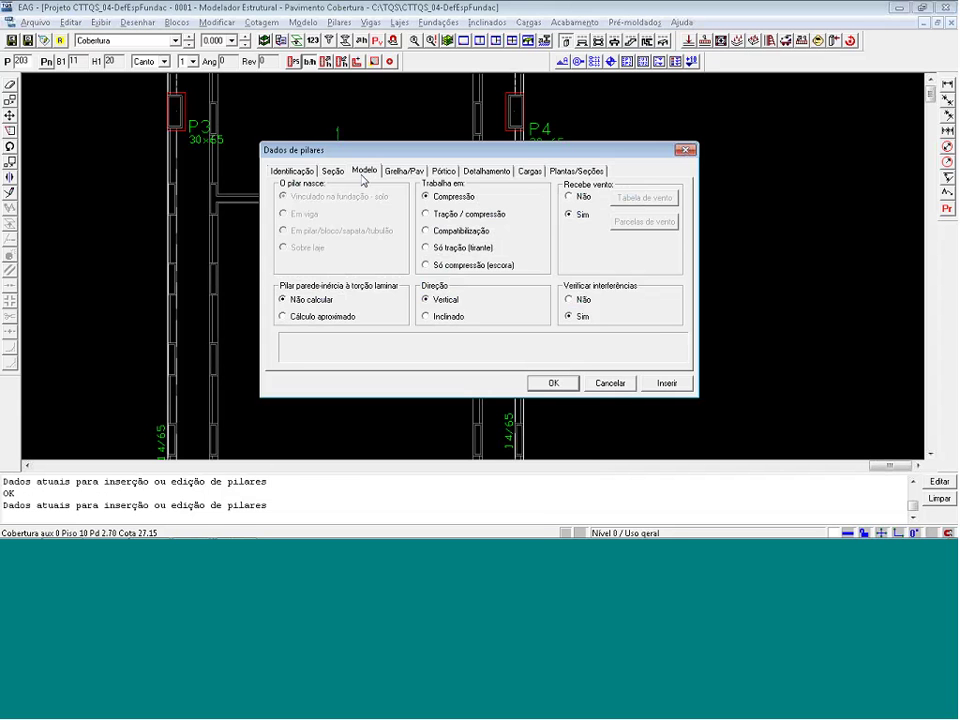
click(568, 172)
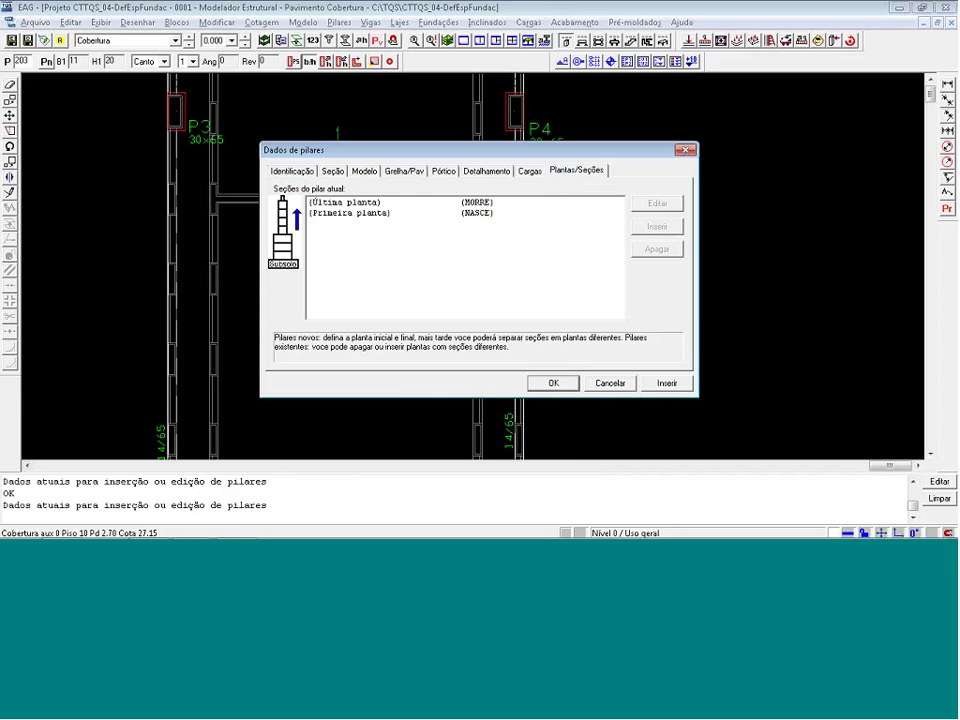
click(389, 214)
double_click(389, 216)
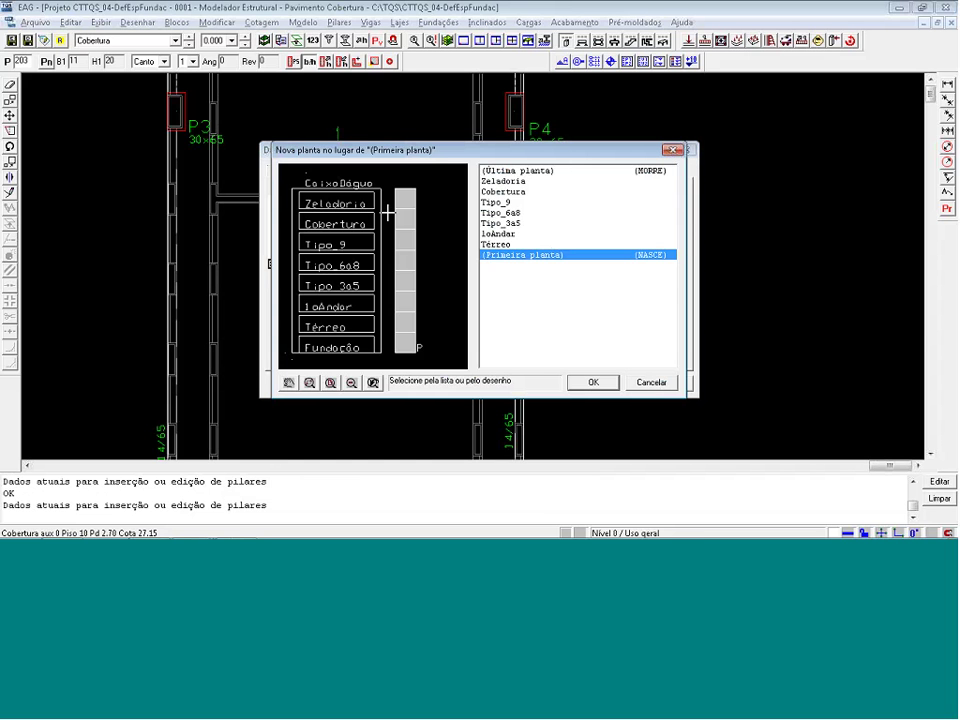
click(387, 212)
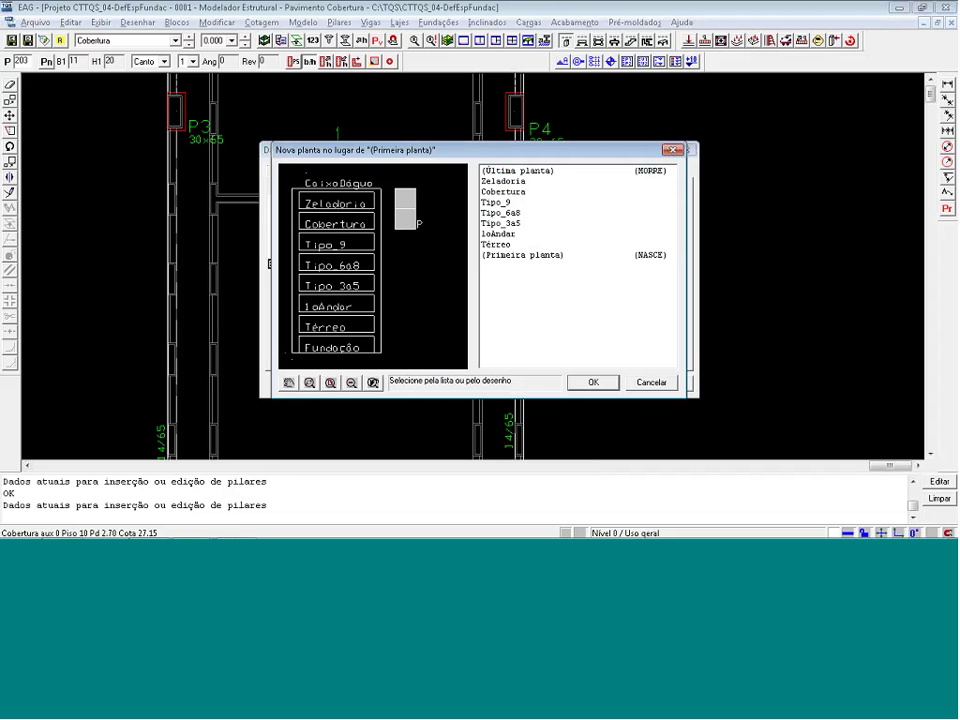
double_click(450, 200)
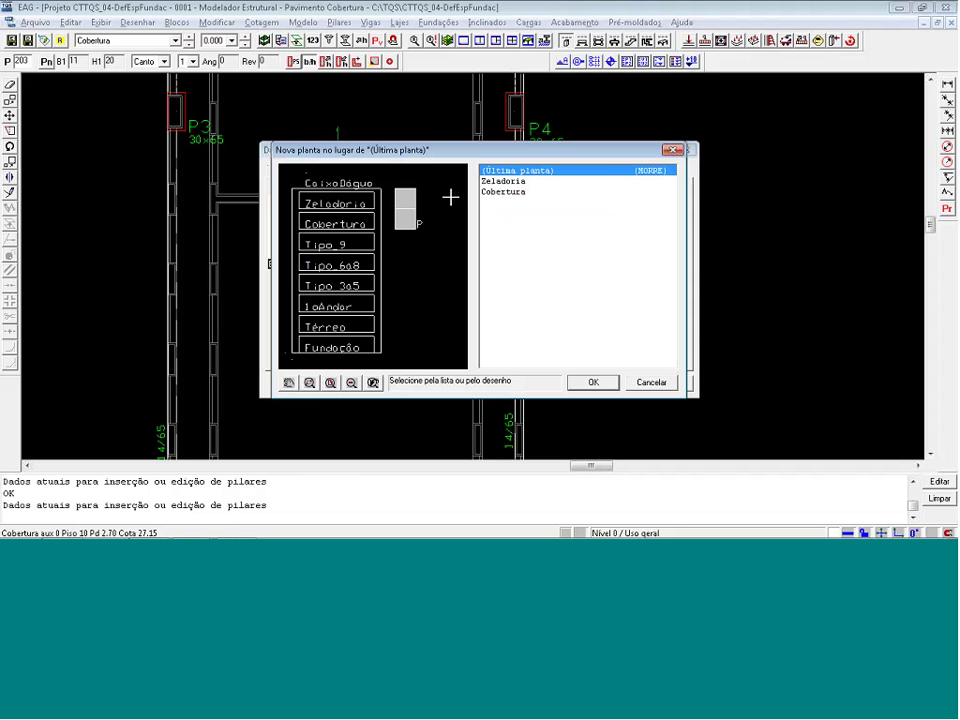
click(405, 218)
click(593, 382)
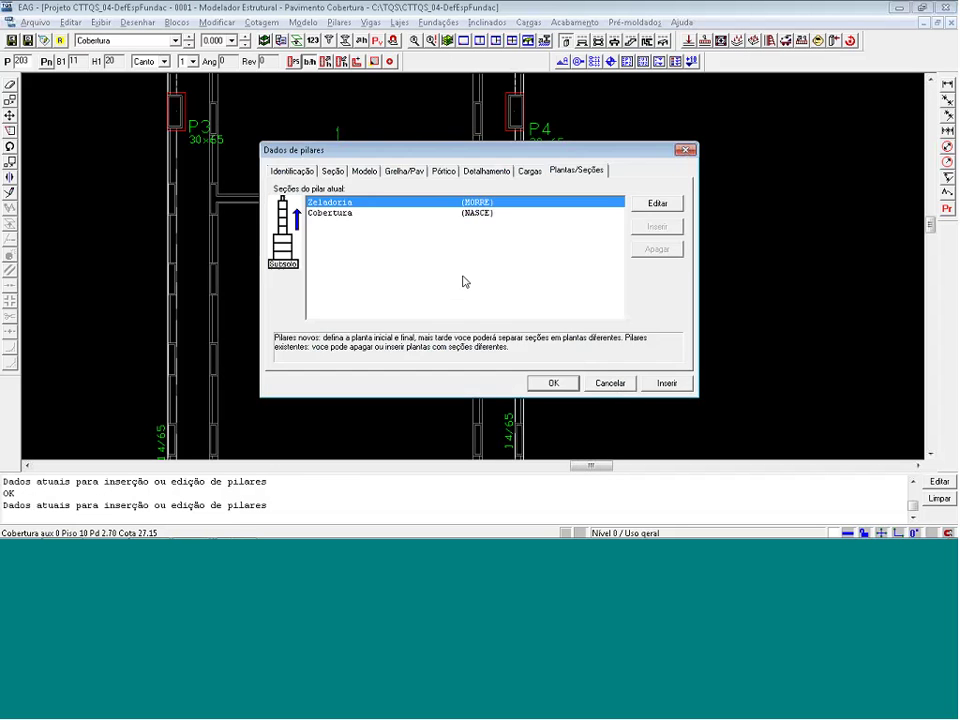
Start inserting the column and give it a rectangular section with B1 14 and H1 60
click(364, 171)
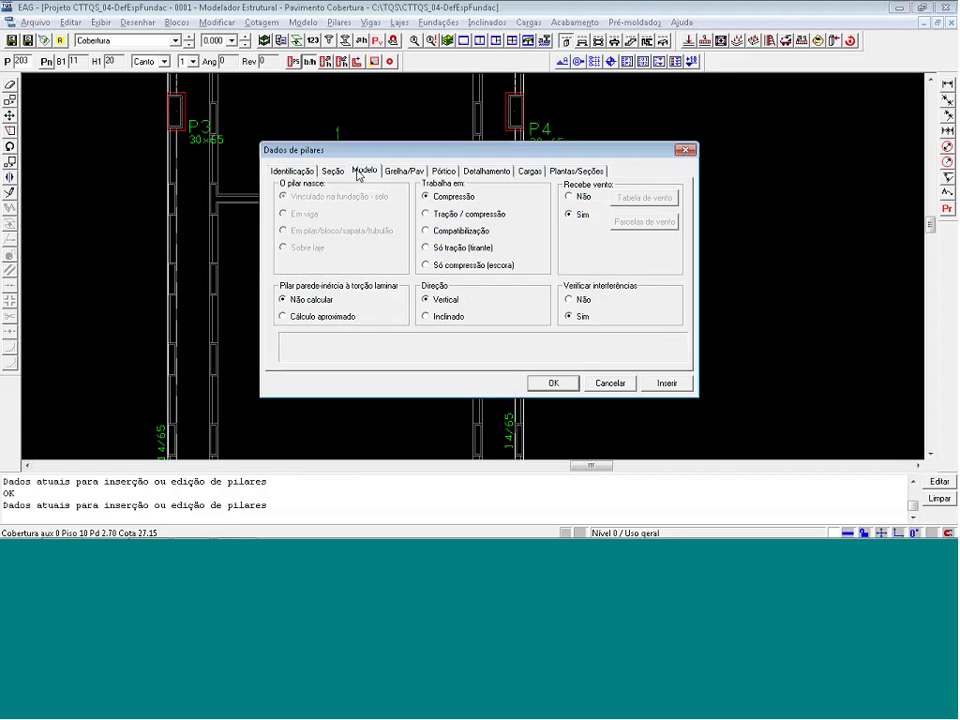
click(666, 383)
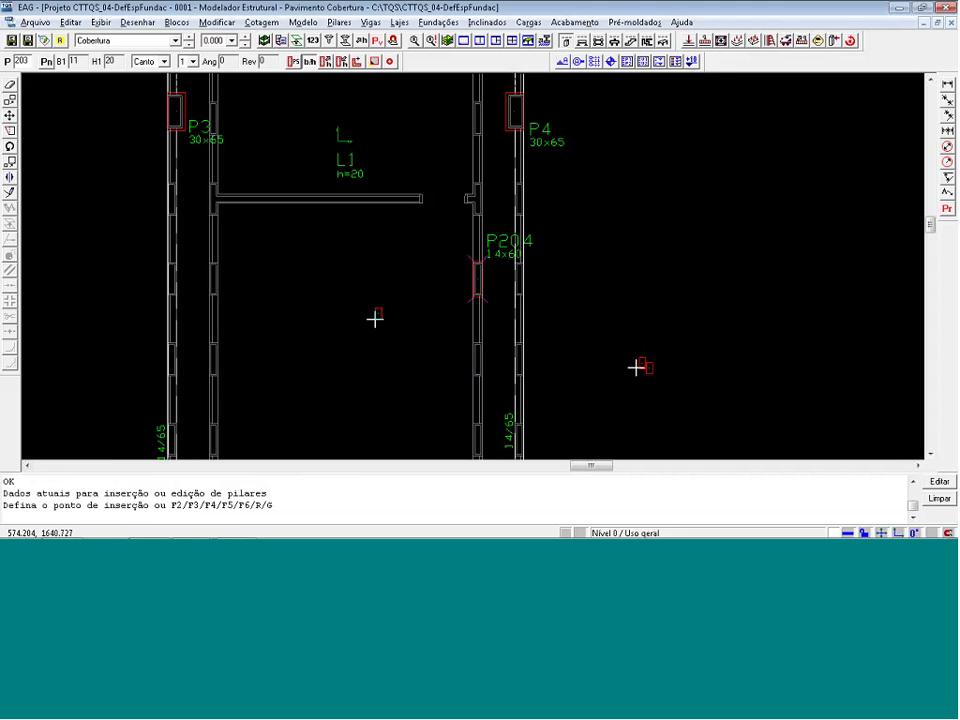
scroll(332, 290, up, 1)
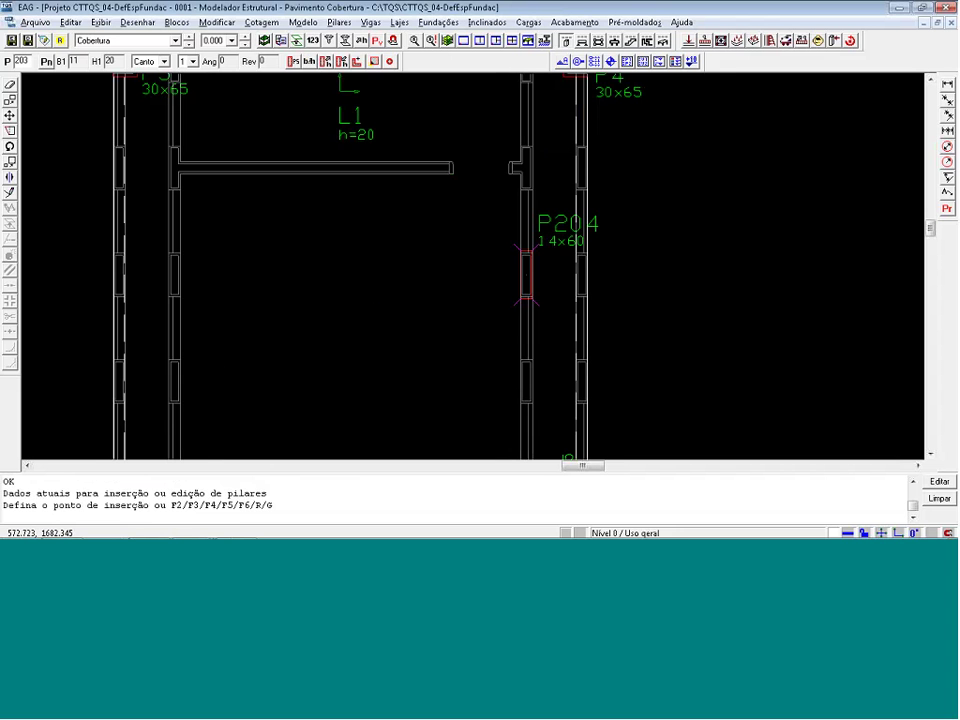
key(Return)
click(363, 171)
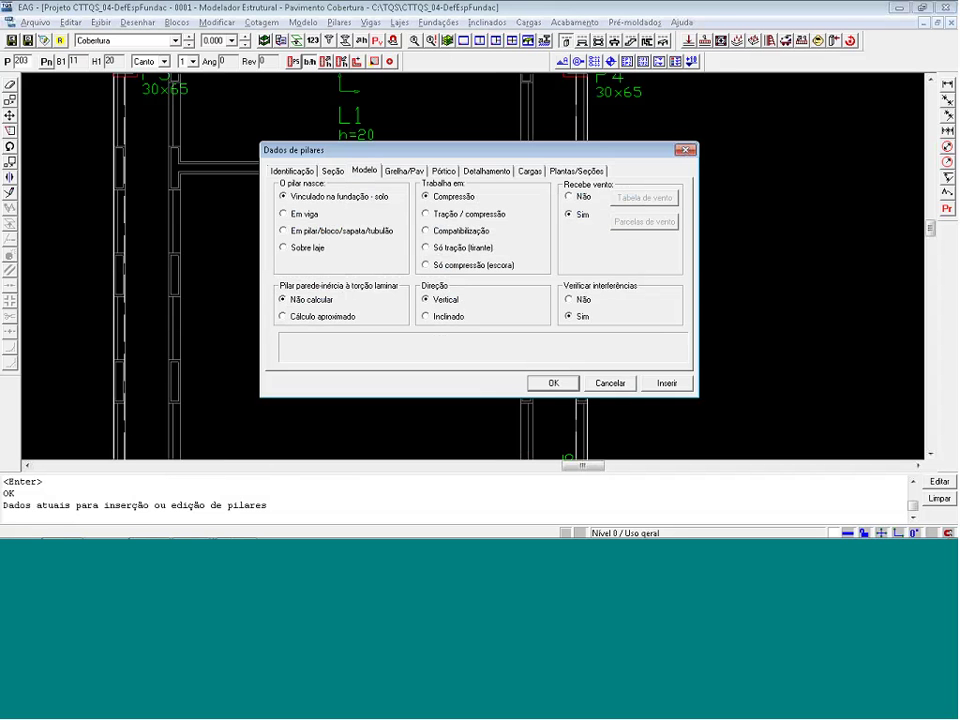
click(333, 171)
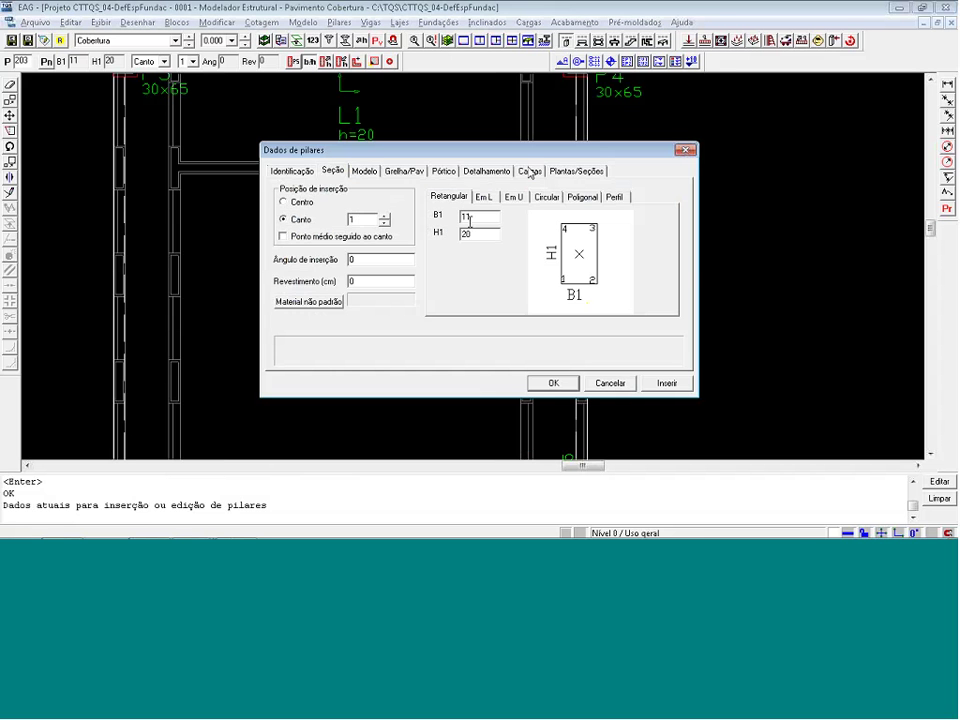
drag(530, 151, 613, 286)
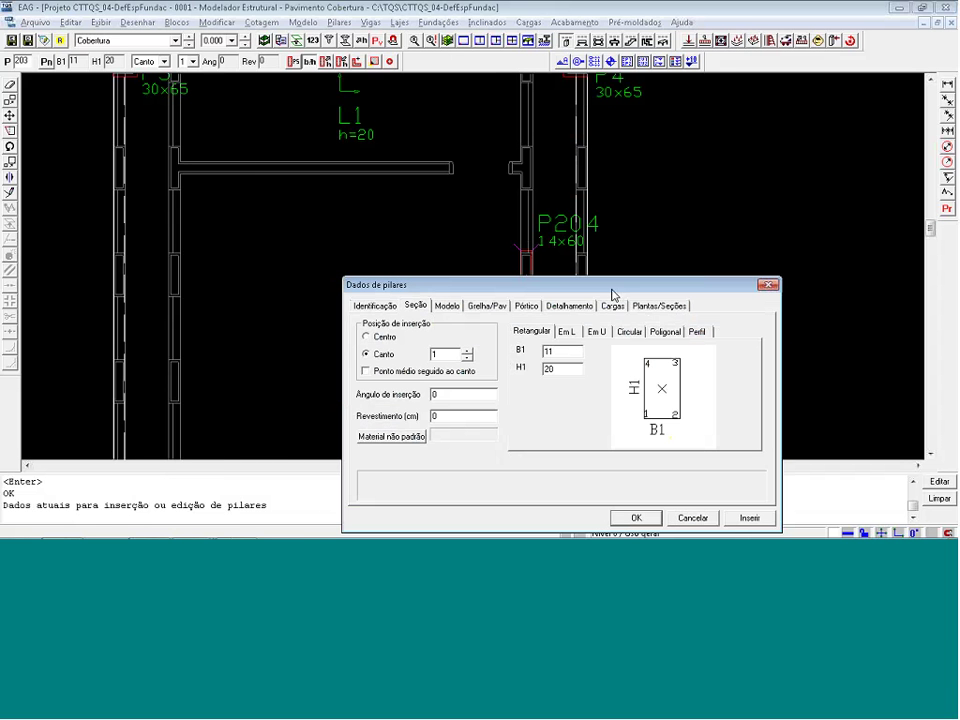
double_click(564, 353)
text(14)
double_click(548, 369)
text(30)
key(Return)
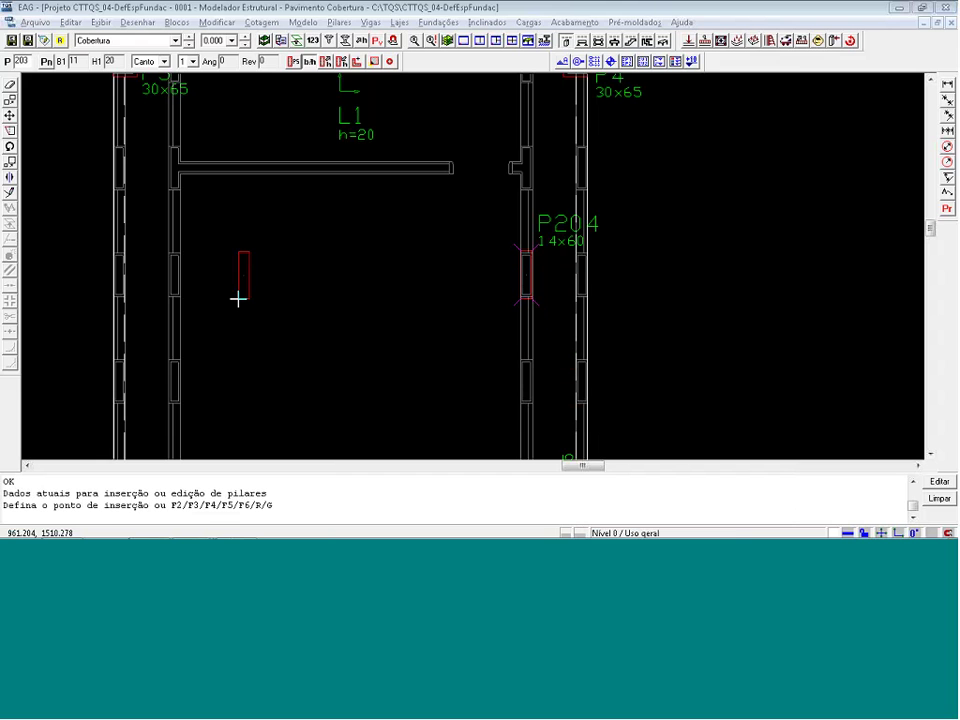
Insert the column by its centre, midway between opposite corners of the inner wall's block facing P204
key(F2)
key(F2)
key(F2)
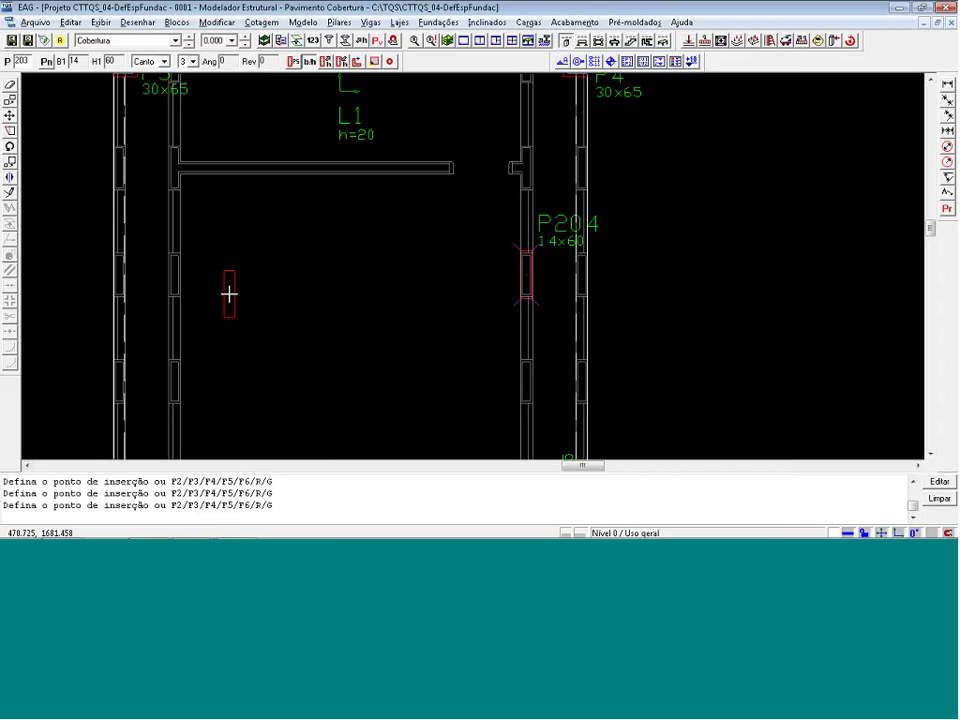
scroll(184, 285, up, 2)
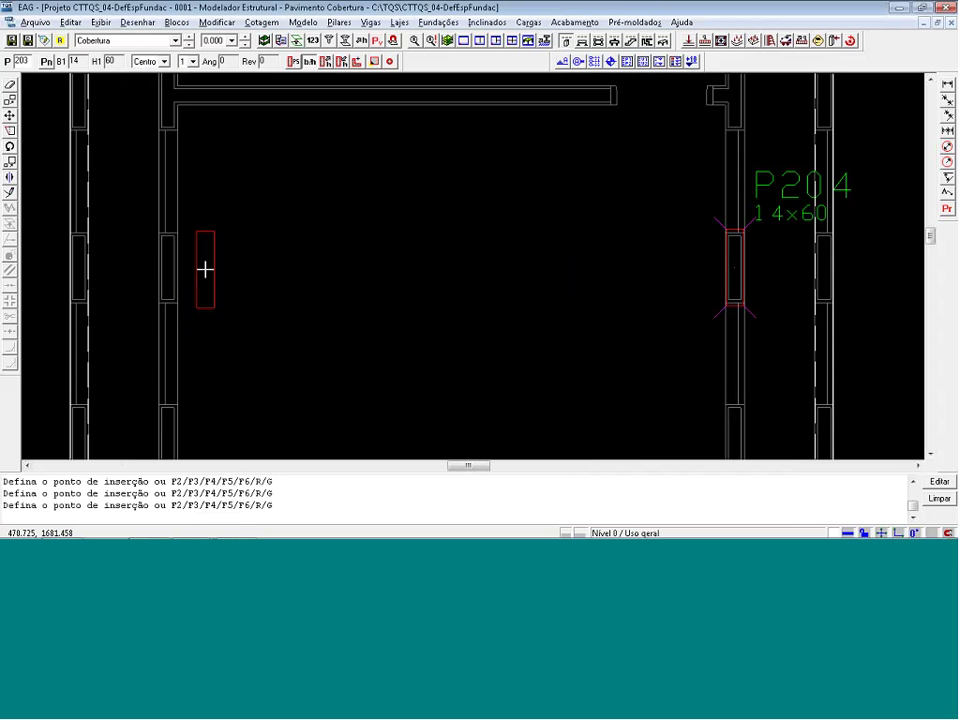
key(m)
click(152, 306)
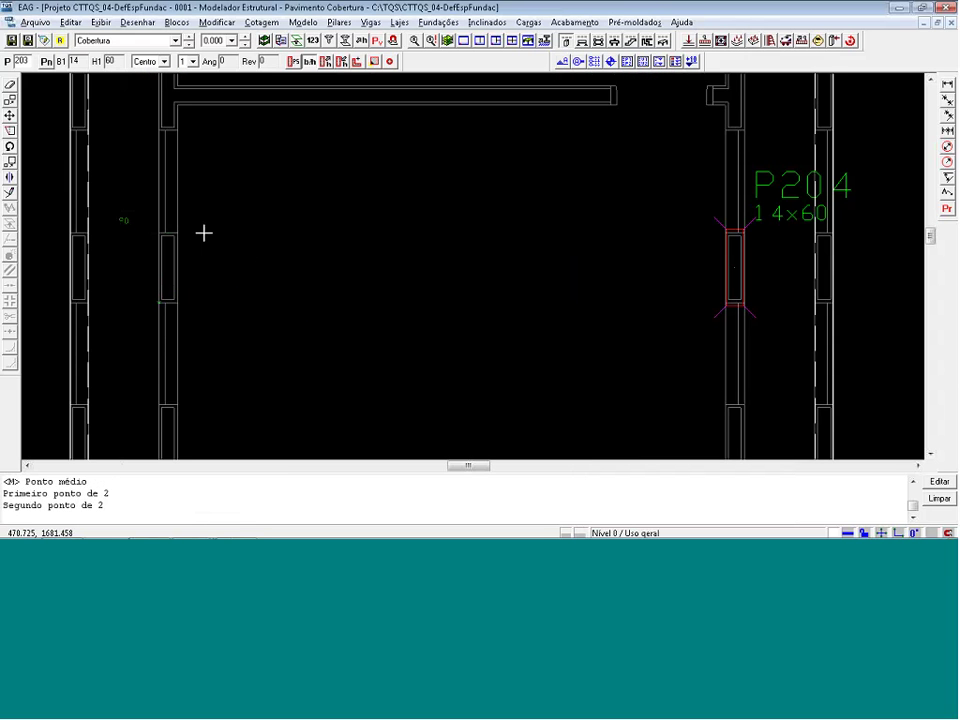
click(189, 232)
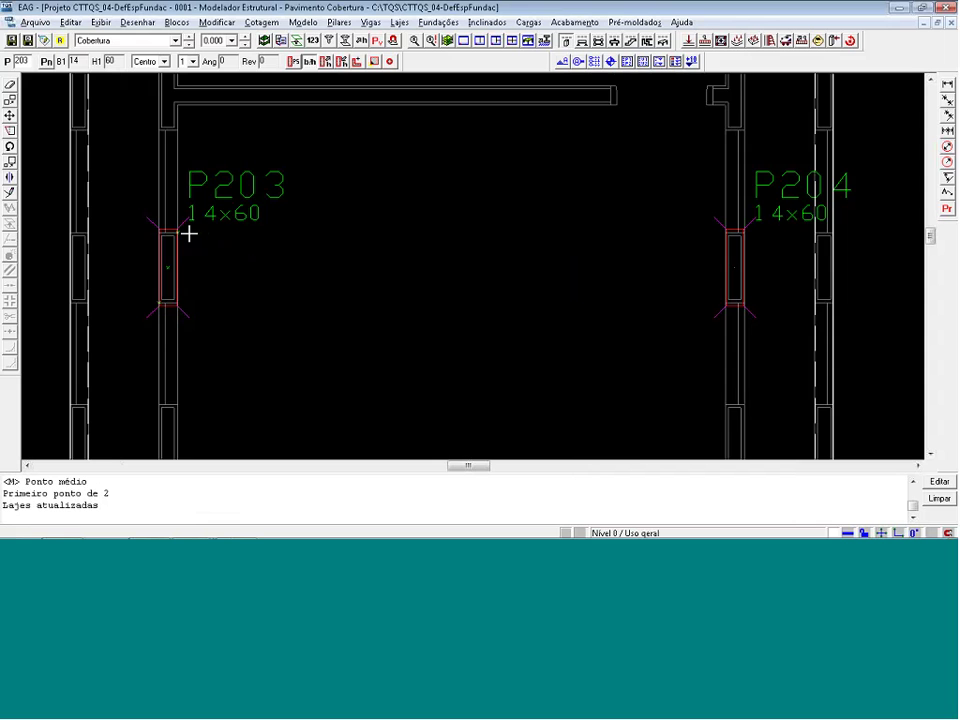
scroll(223, 240, down, 2)
scroll(234, 230, down, 1)
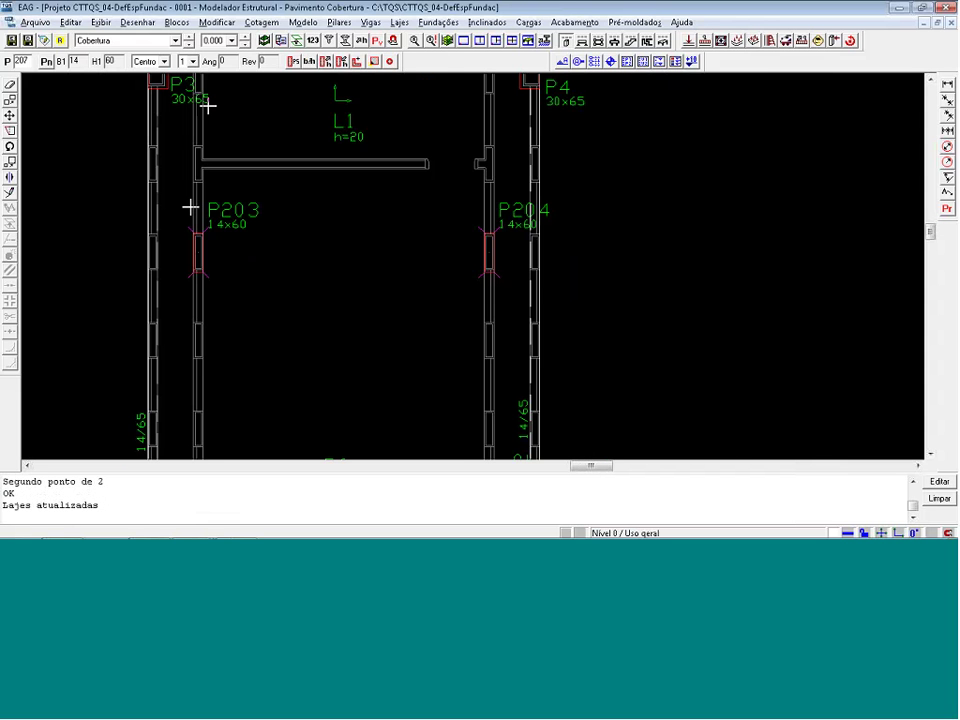
Generate the 3D model from Cobertura to CaixaDágua, examine the new column between the two slabs, and close the viewer
click(448, 41)
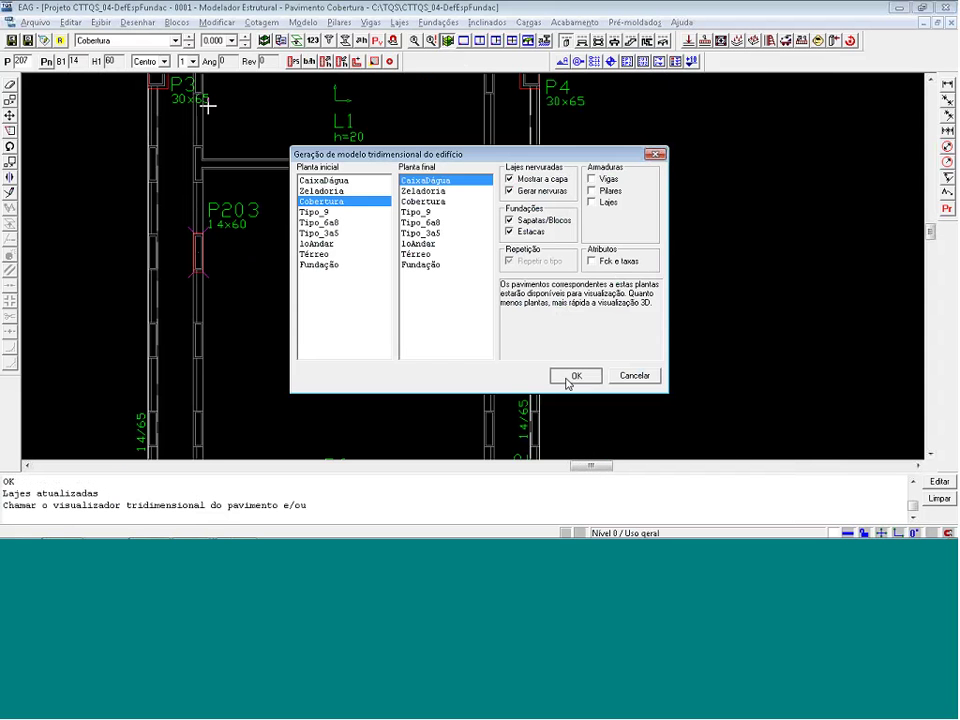
click(573, 378)
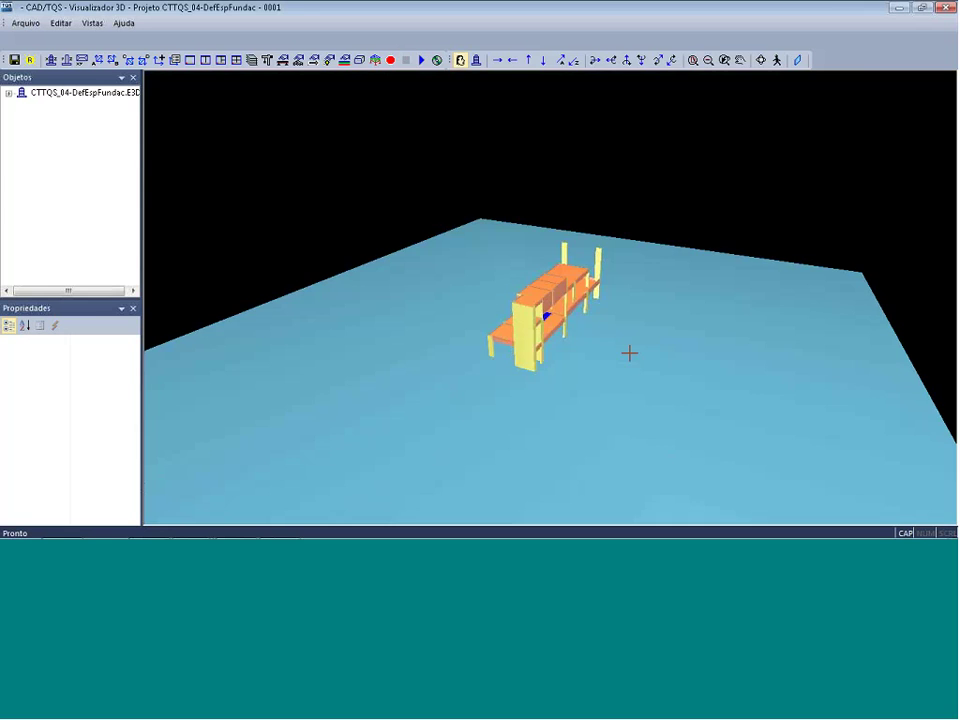
drag(567, 341, 745, 362)
scroll(541, 331, up, 10)
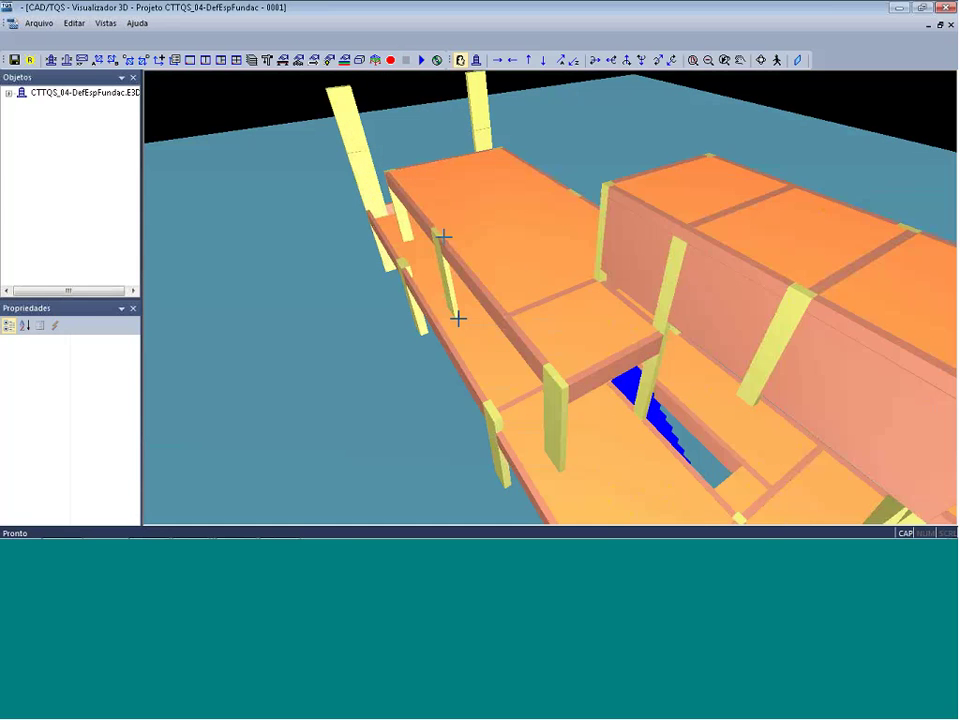
drag(454, 236, 440, 160)
click(945, 7)
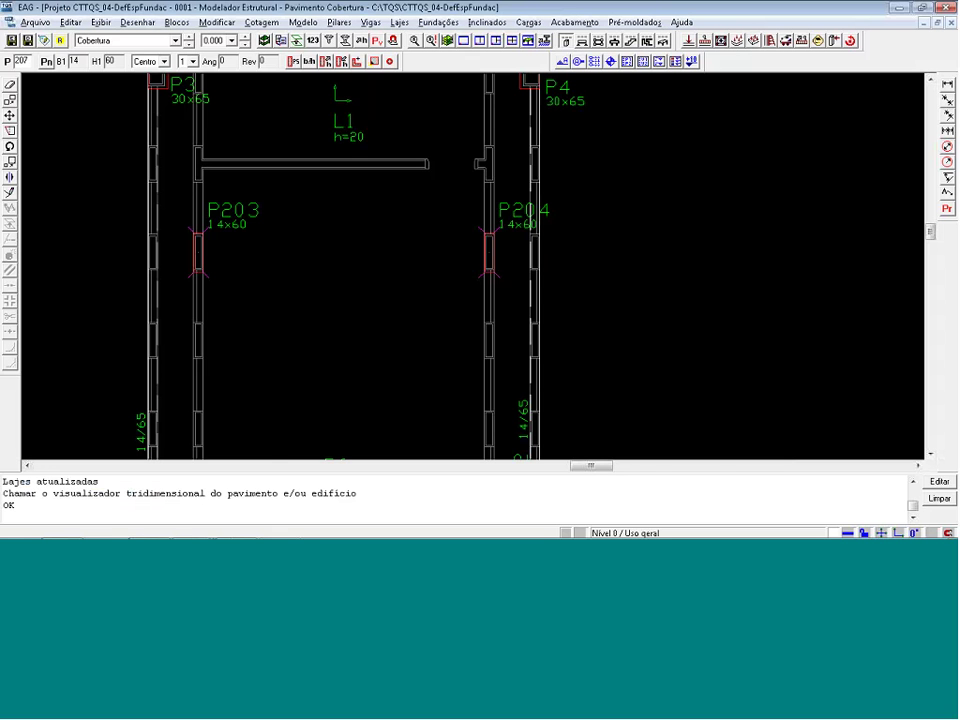
Generate the whole building's 3D model from Fundação to CaixaDágua, examine the columns rising above the roof, and close the viewer
scroll(211, 315, down, 5)
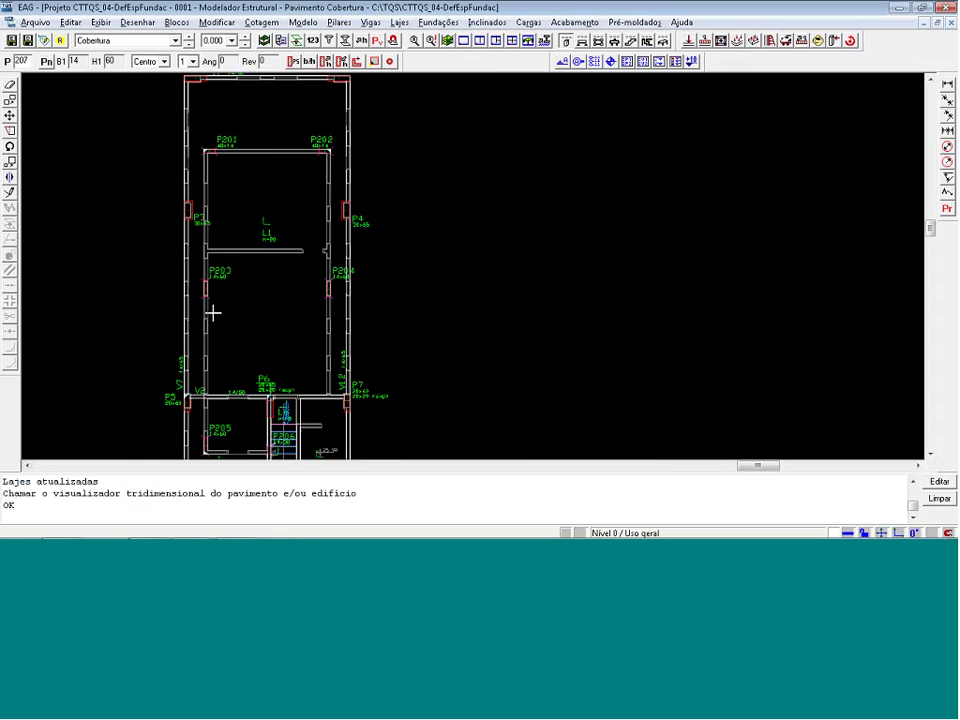
scroll(239, 141, up, 1)
scroll(239, 141, up, 1)
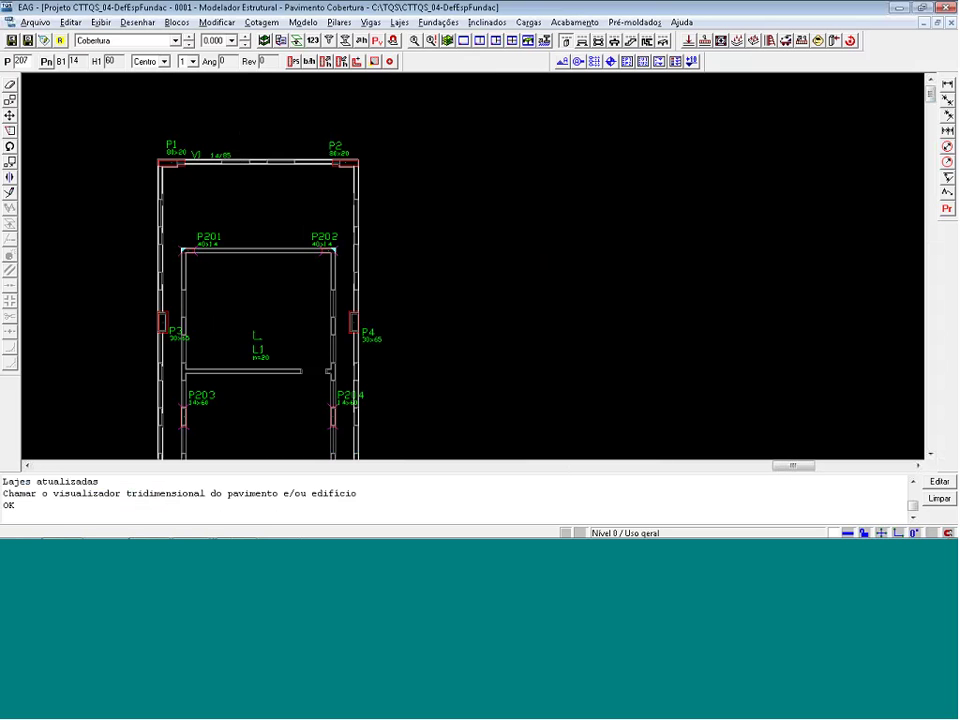
click(326, 40)
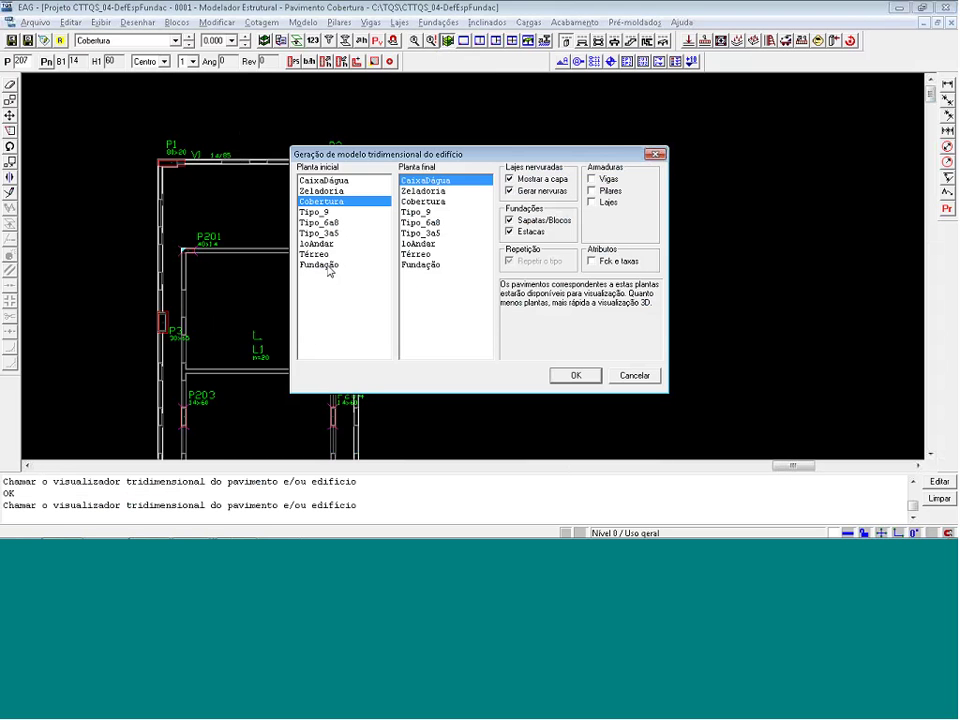
click(320, 265)
click(576, 375)
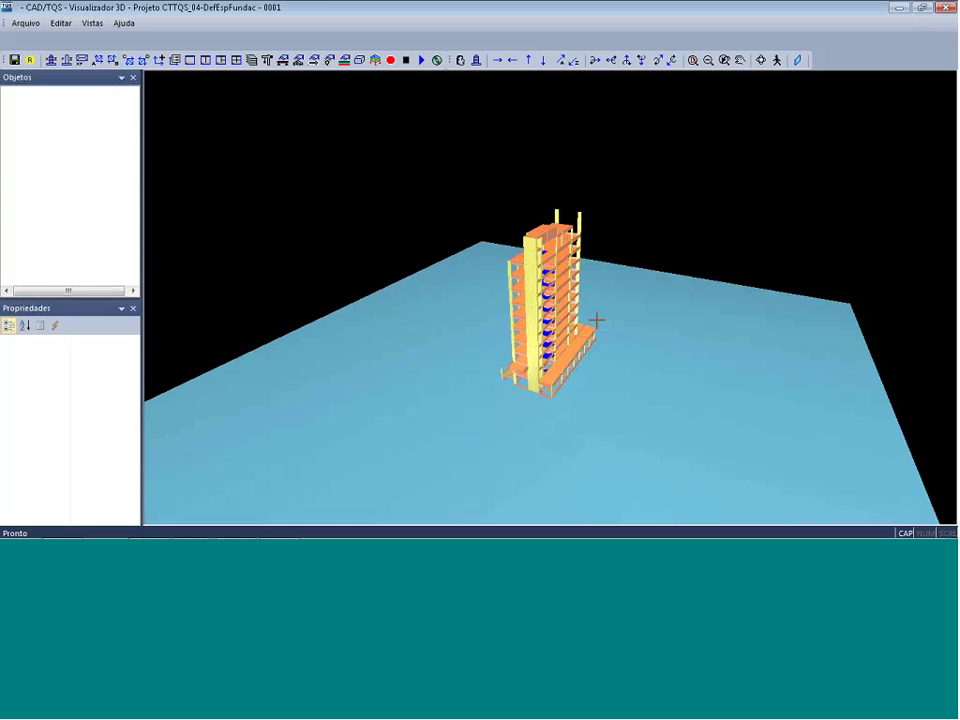
mouse_move(600, 319)
middle_down()
mouse_move(484, 332)
mouse_move(549, 371)
mouse_move(615, 370)
mouse_move(616, 325)
middle_up()
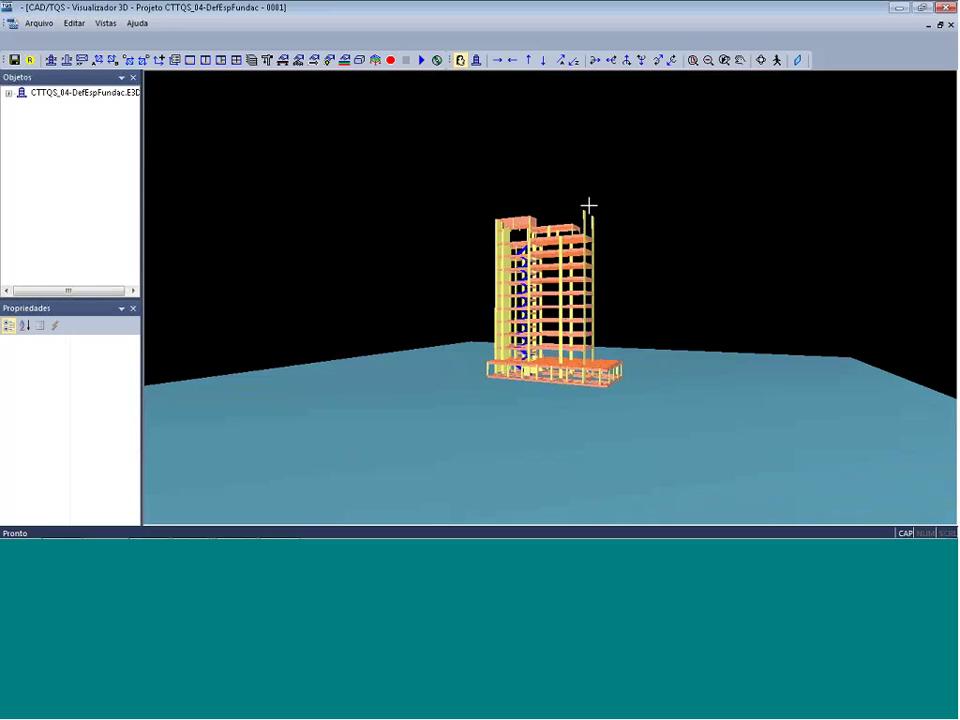
scroll(587, 208, up, 3)
click(945, 7)
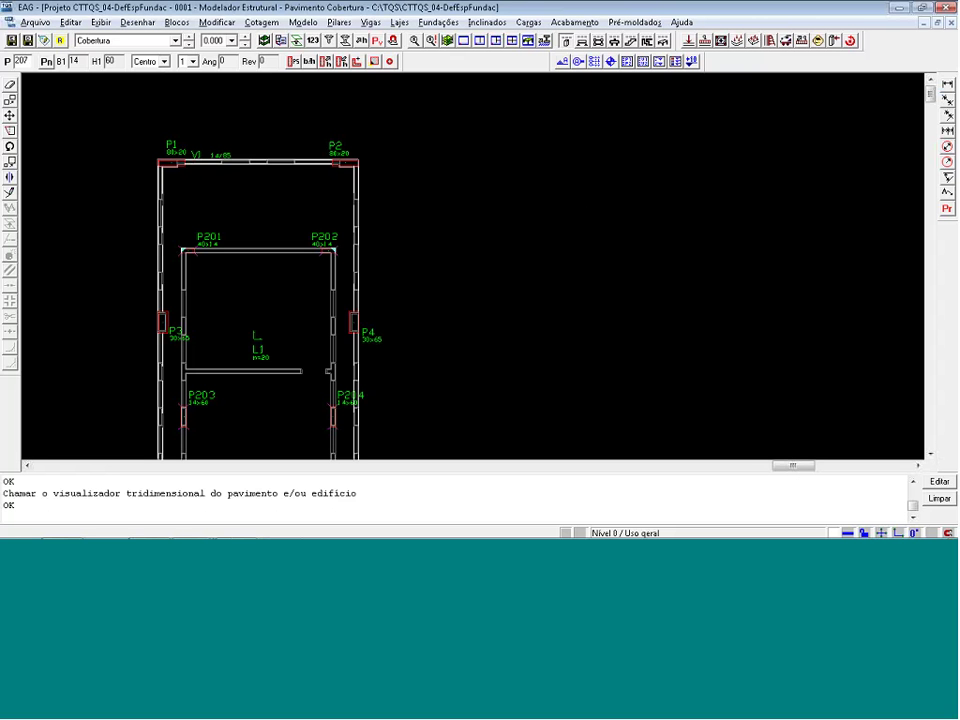
Change columns P1 and P2 so that they end at the Cobertura floor
double_click(549, 202)
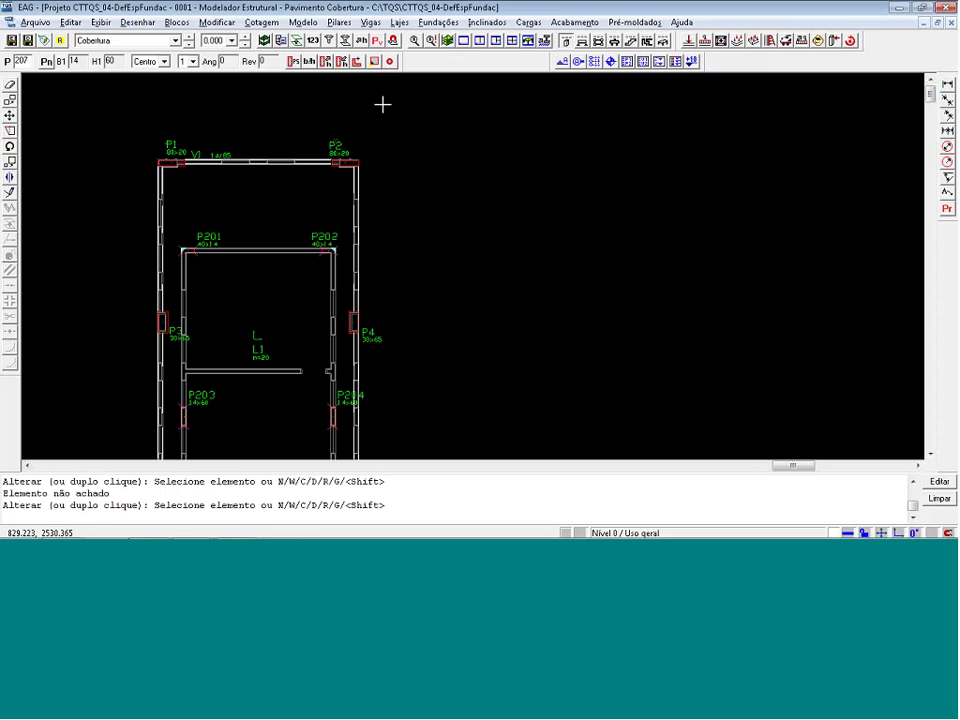
key(Return)
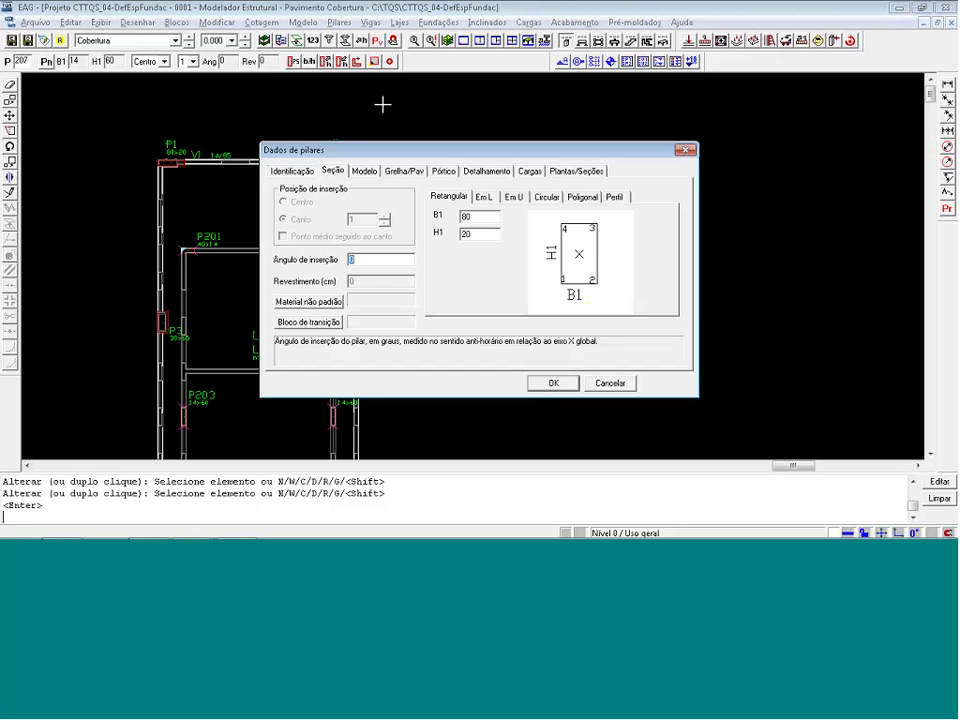
click(585, 171)
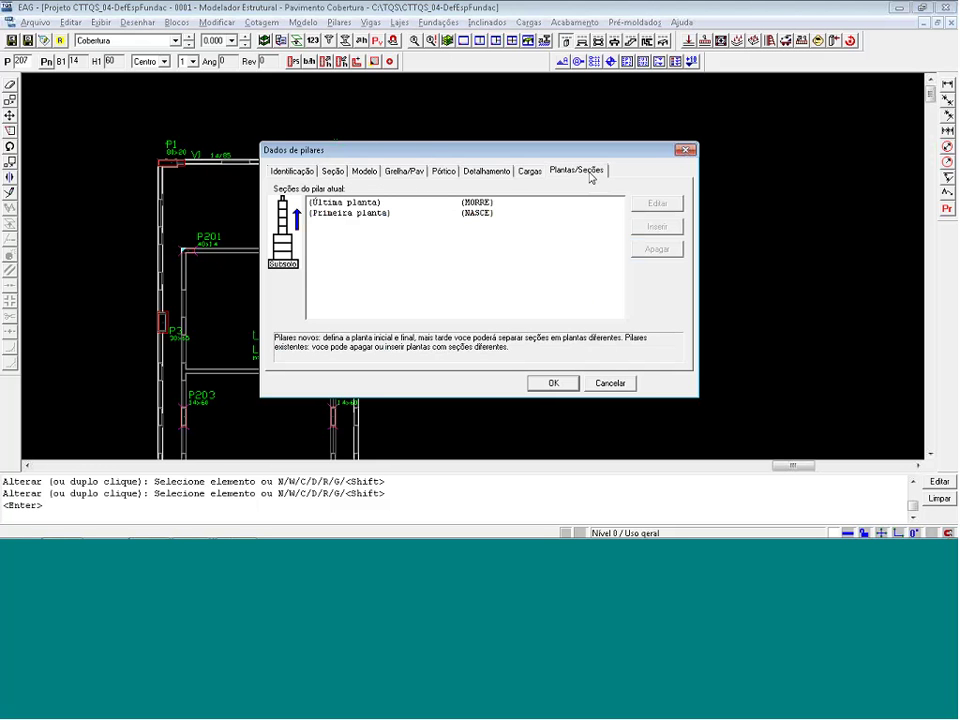
double_click(400, 204)
click(405, 219)
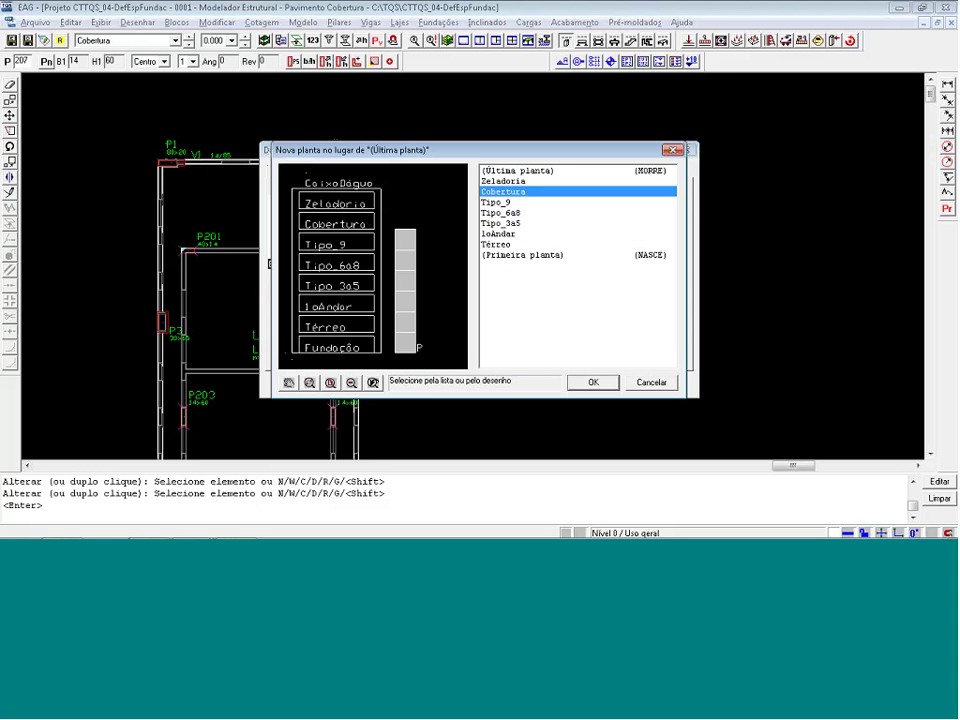
click(576, 385)
click(552, 383)
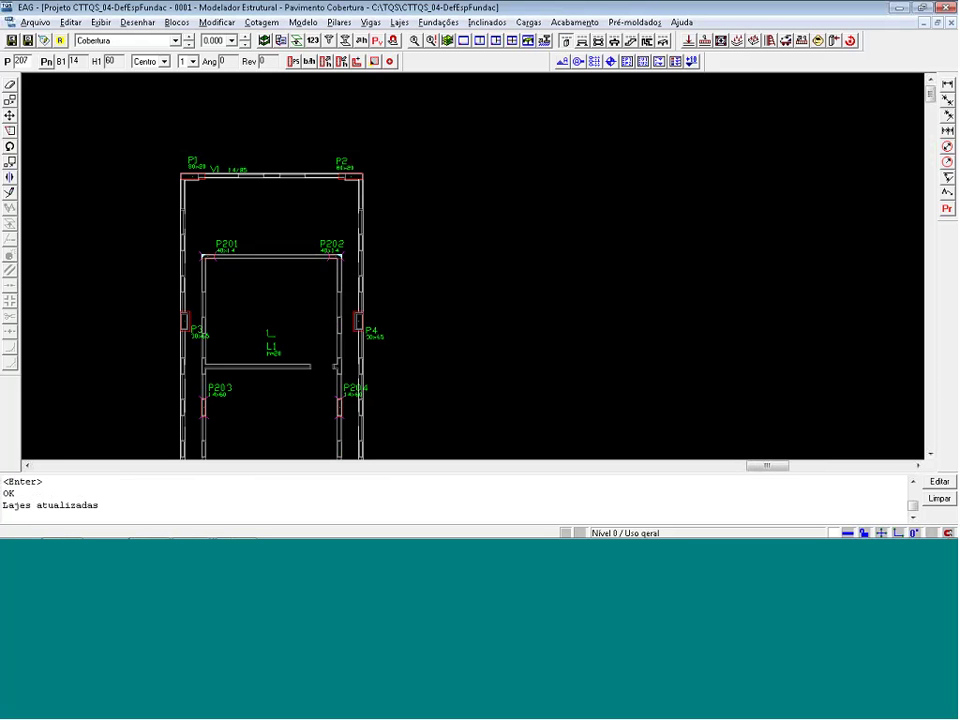
From the Zeladoria floor, generate the whole building's 3D model from Fundação to CaixaDágua, examine the upper columns, and close the viewer
click(189, 37)
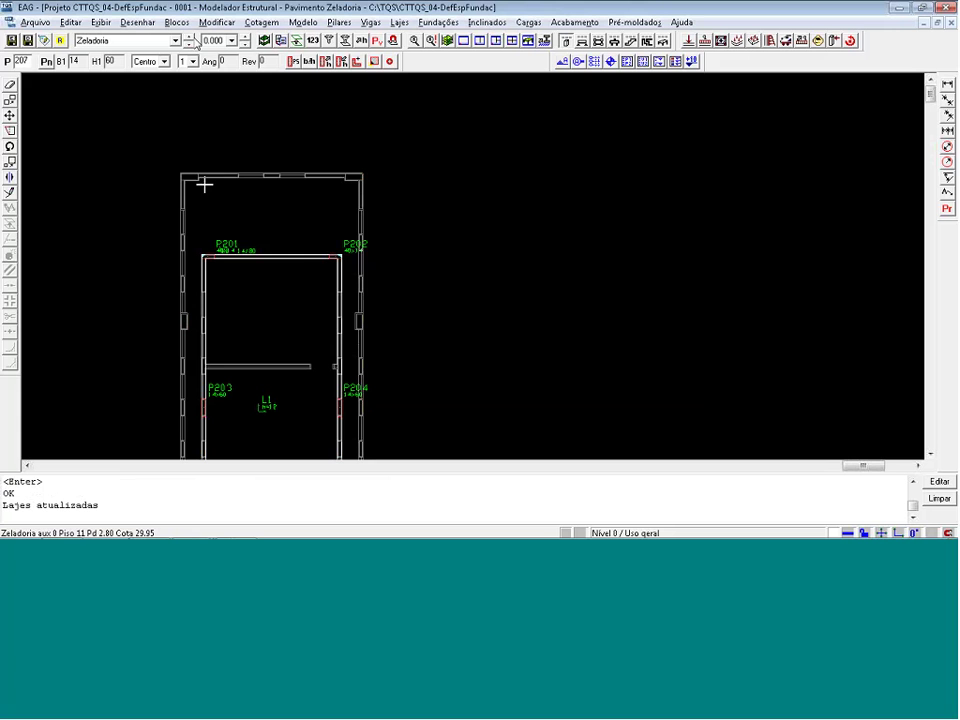
click(448, 45)
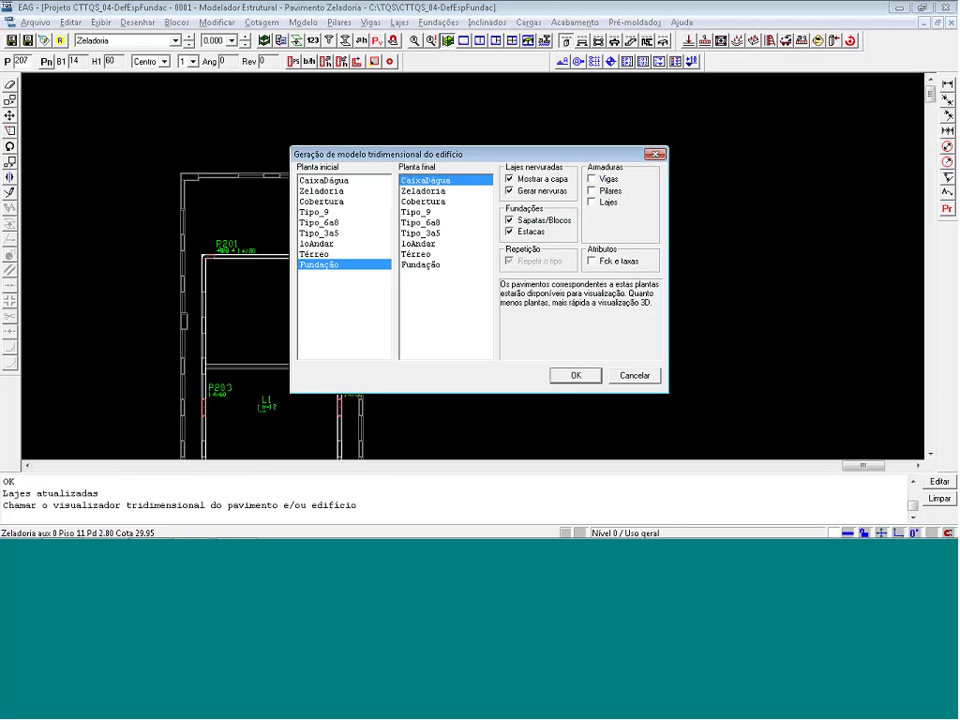
click(562, 375)
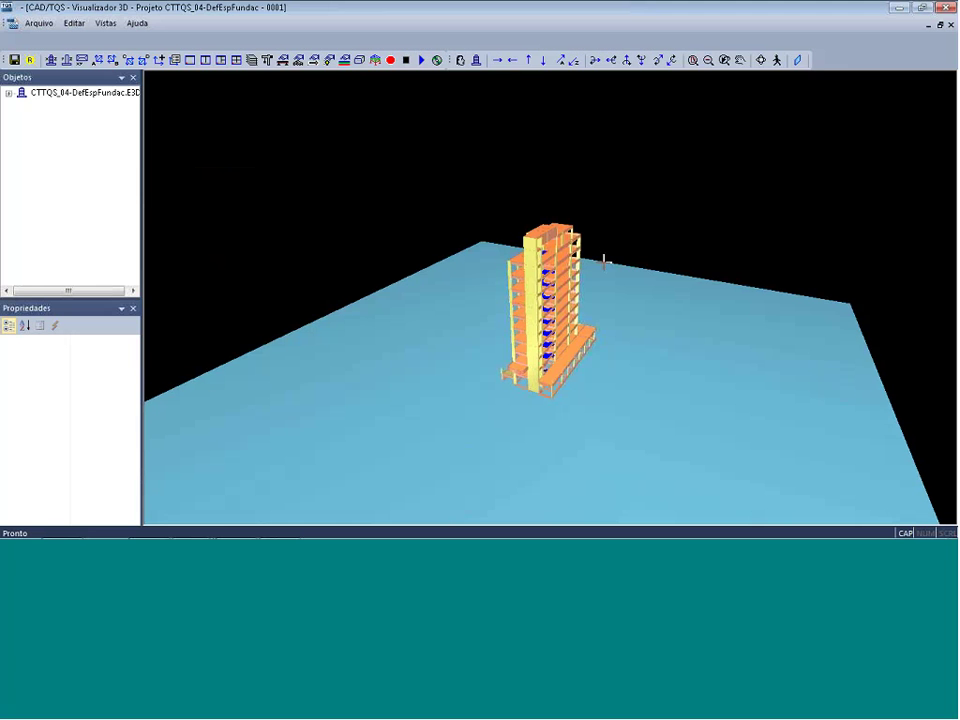
scroll(589, 251, up, 3)
scroll(589, 251, up, 2)
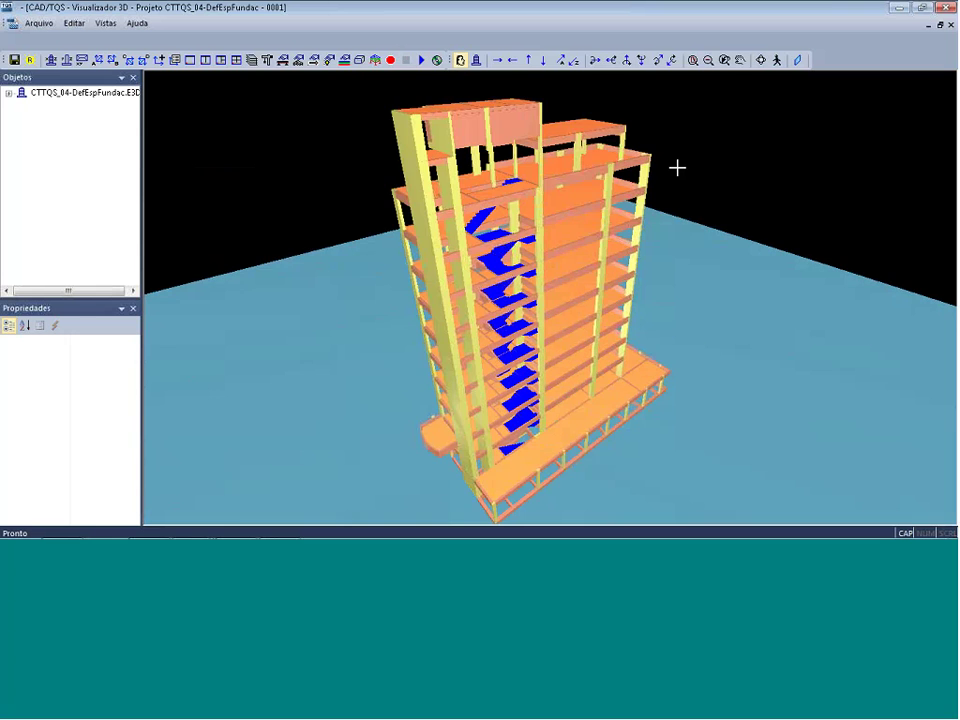
scroll(677, 168, up, 5)
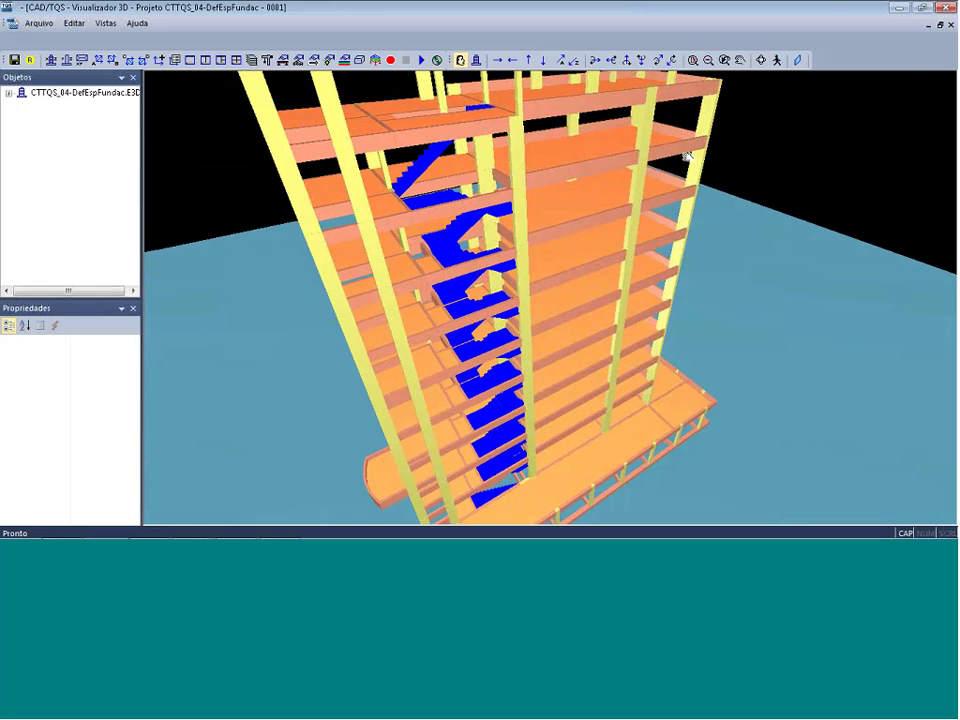
scroll(686, 155, up, 2)
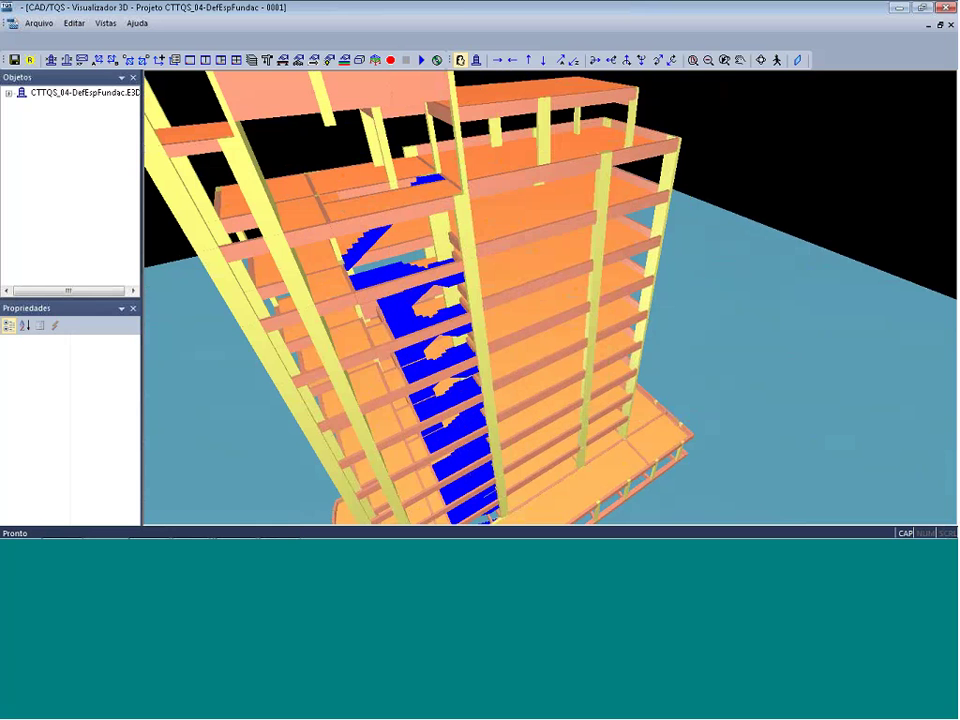
click(948, 7)
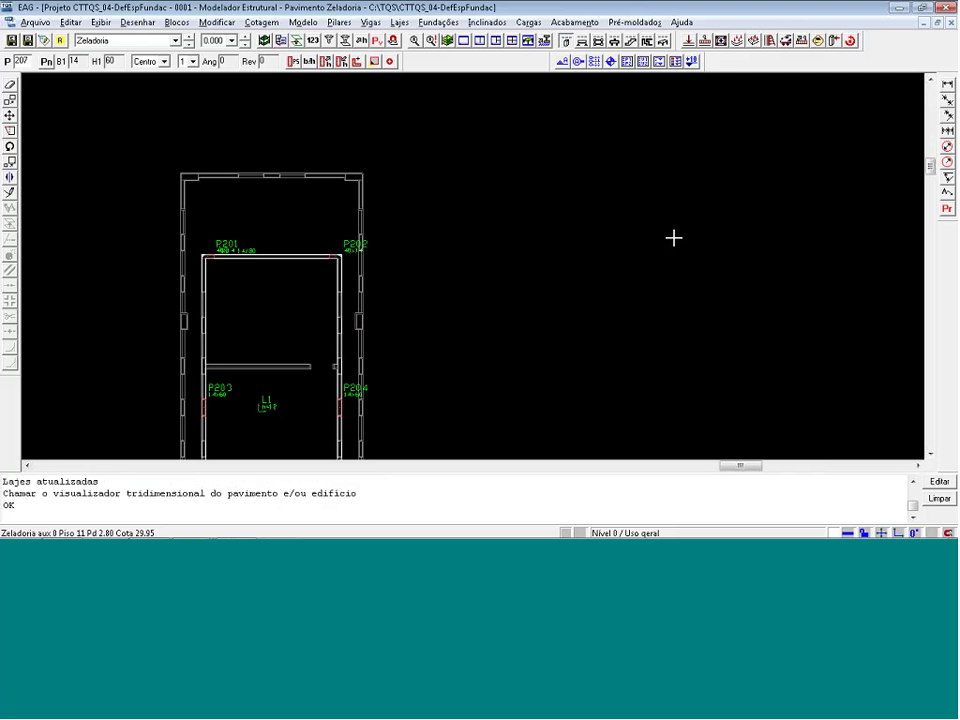
Close the structural modeler and save the changes made to the CTTQS_04-DefEspFundac building
key(F8)
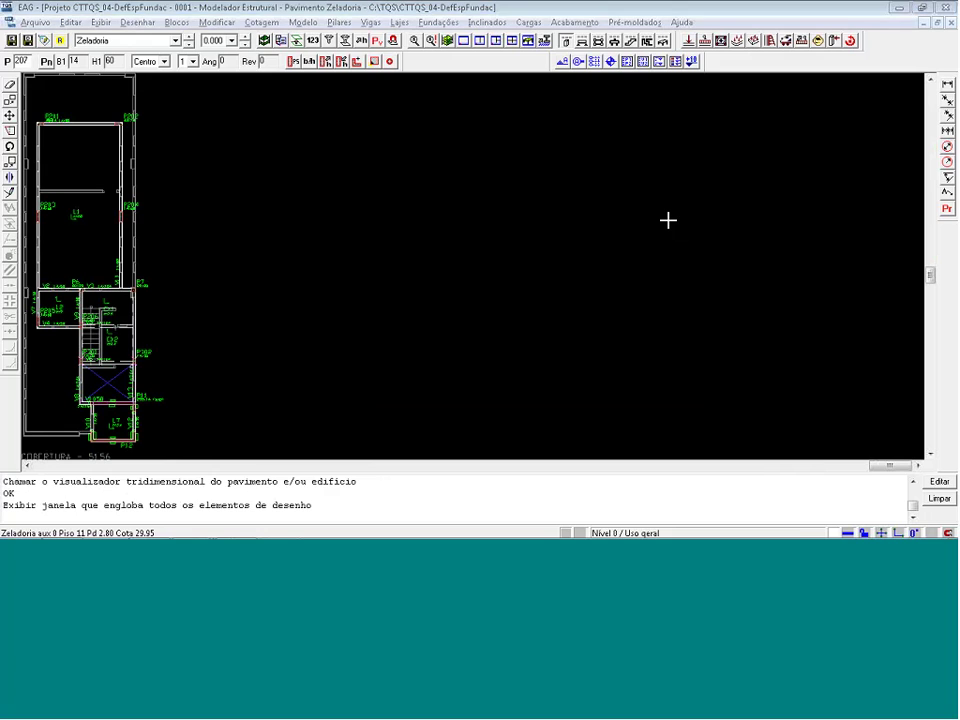
key(alt+Tab)
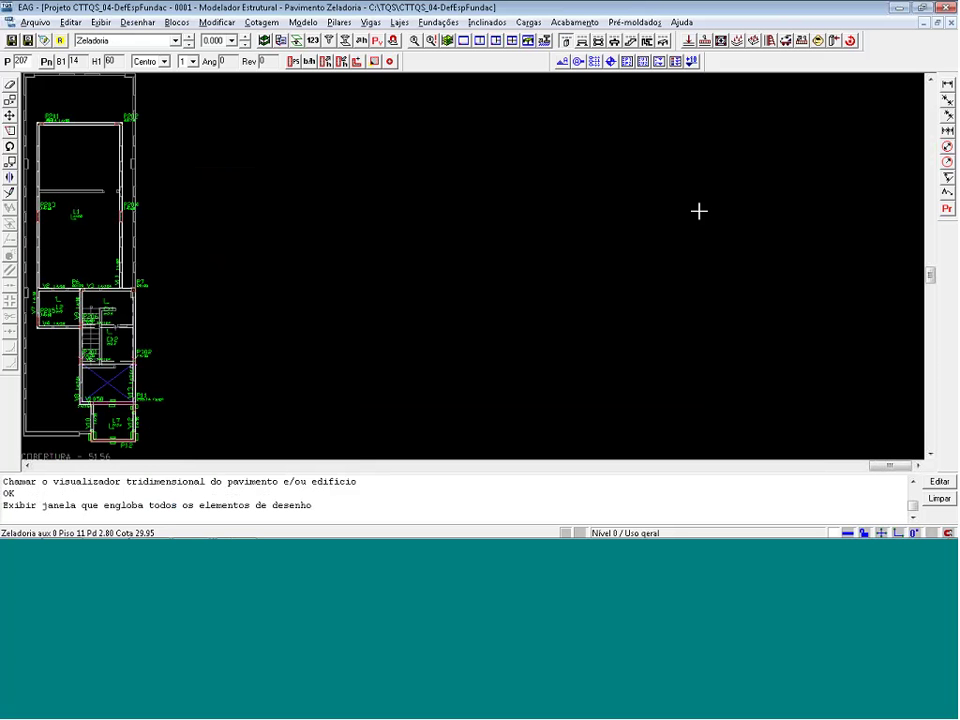
key(F8)
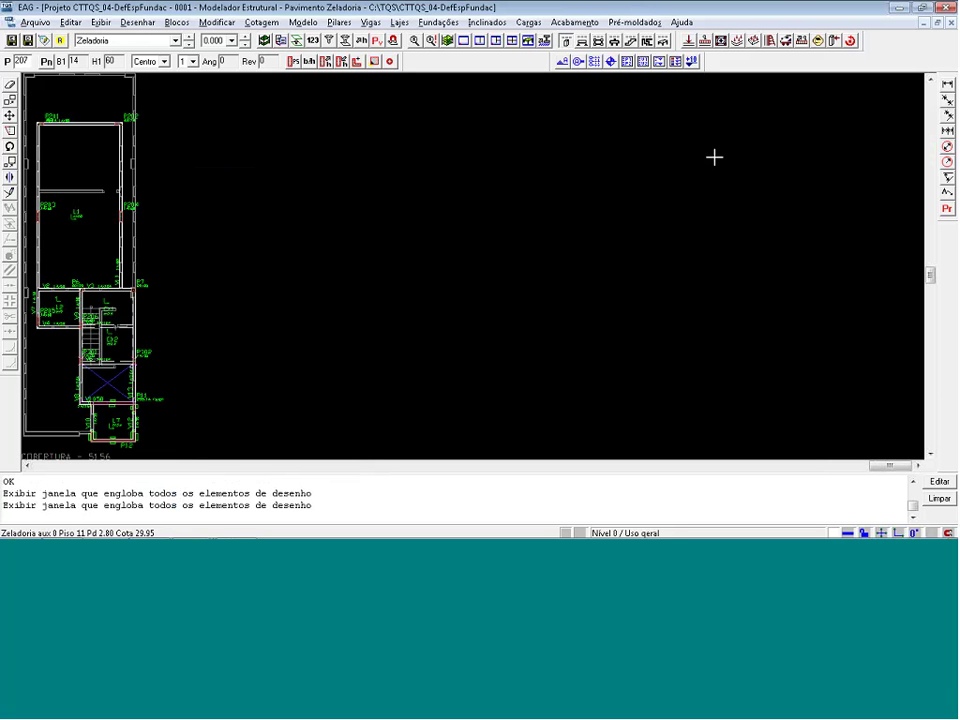
key(F8)
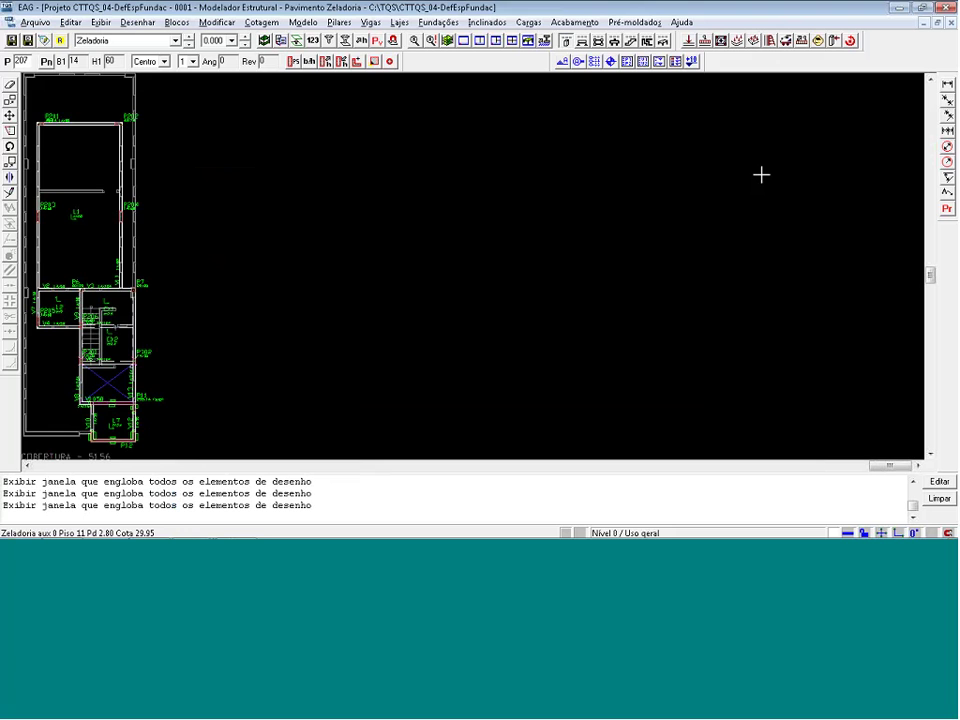
scroll(766, 176, down, 1)
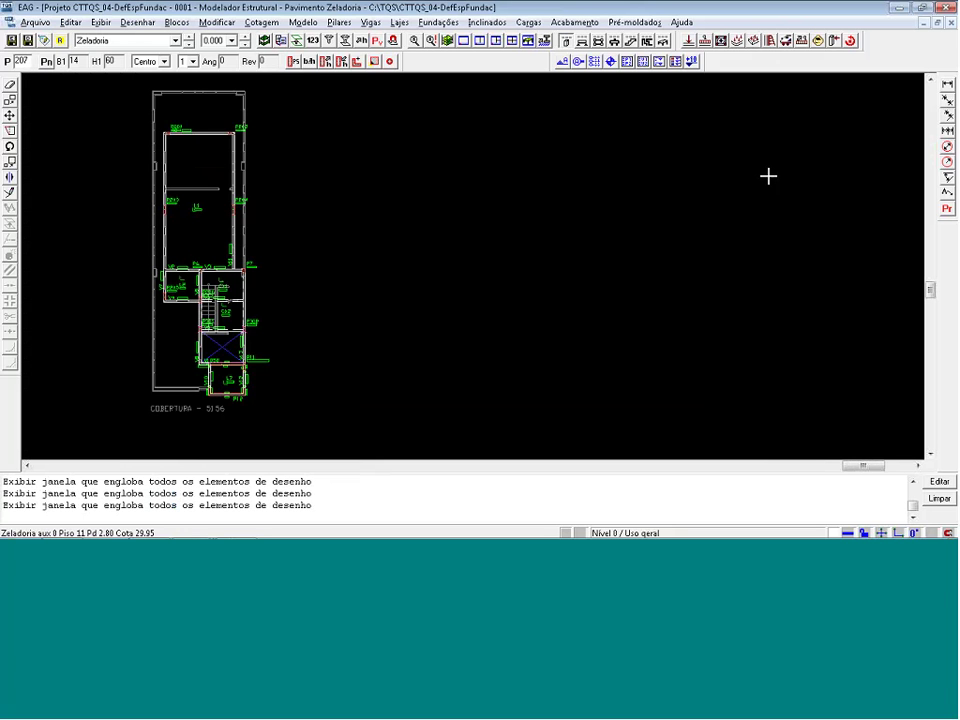
click(944, 7)
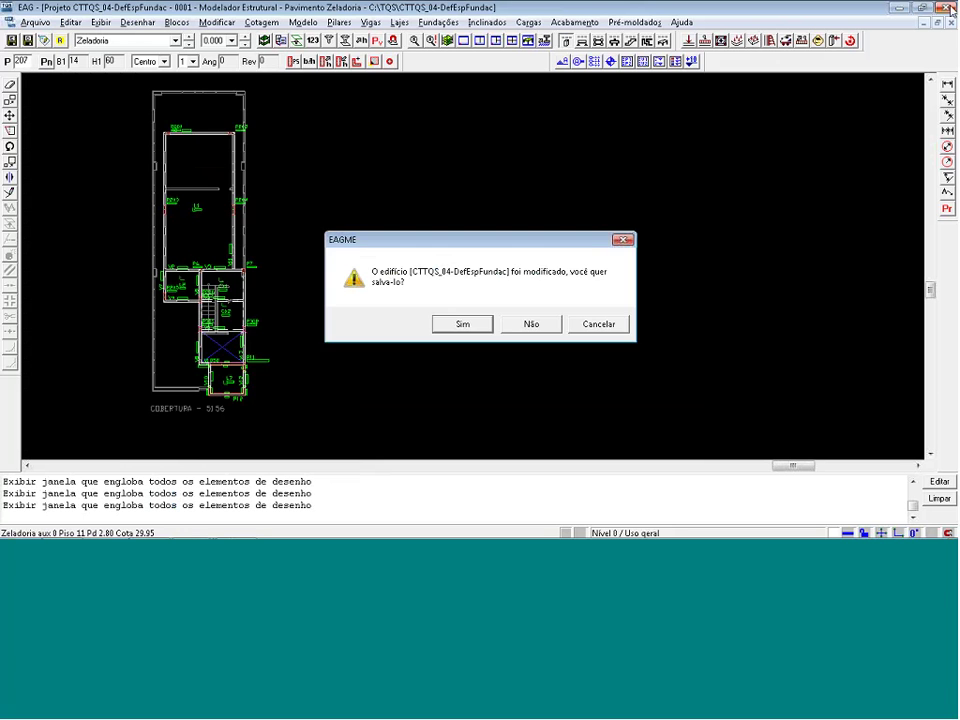
key(Return)
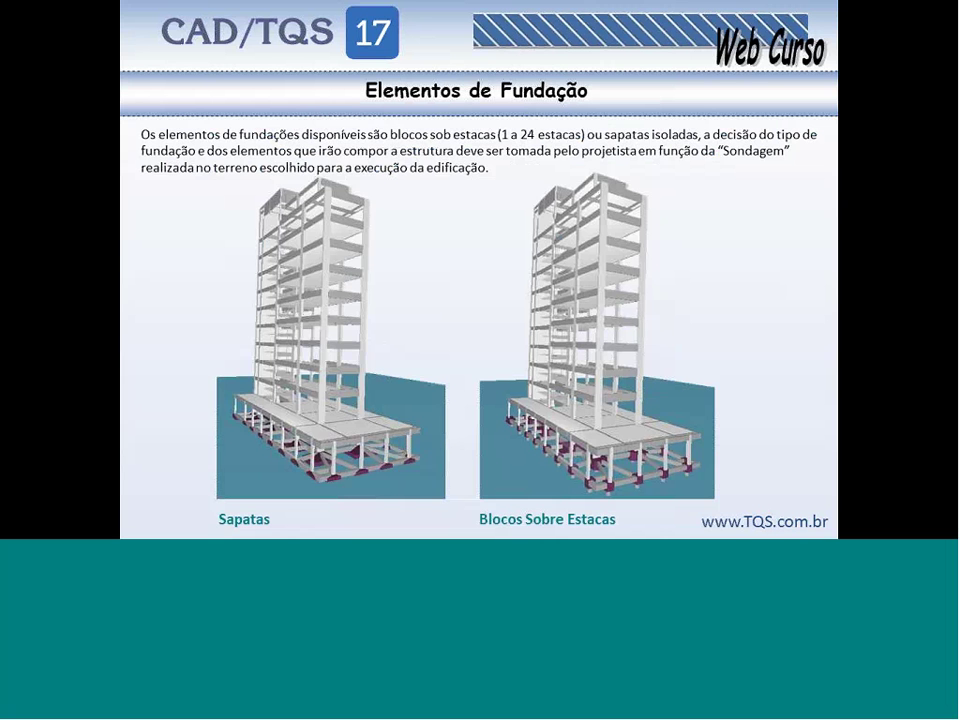
Return to the CAD/TQS manager and open the Fundação floor of CTTQS_04-DefEspFundac in the structural modeler
key(alt+Tab)
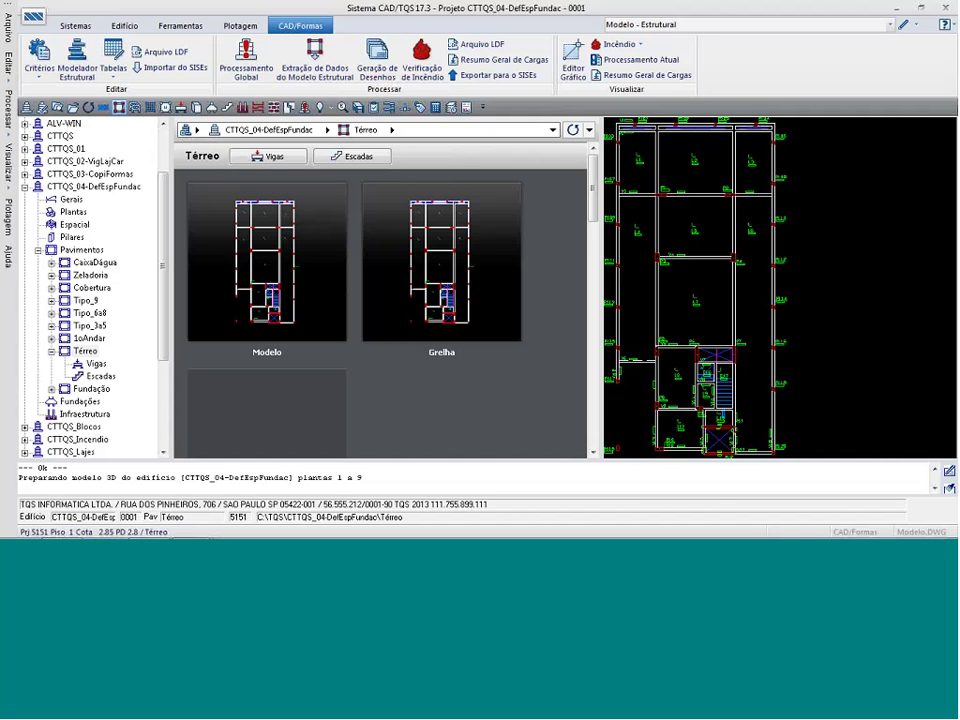
click(101, 393)
double_click(774, 251)
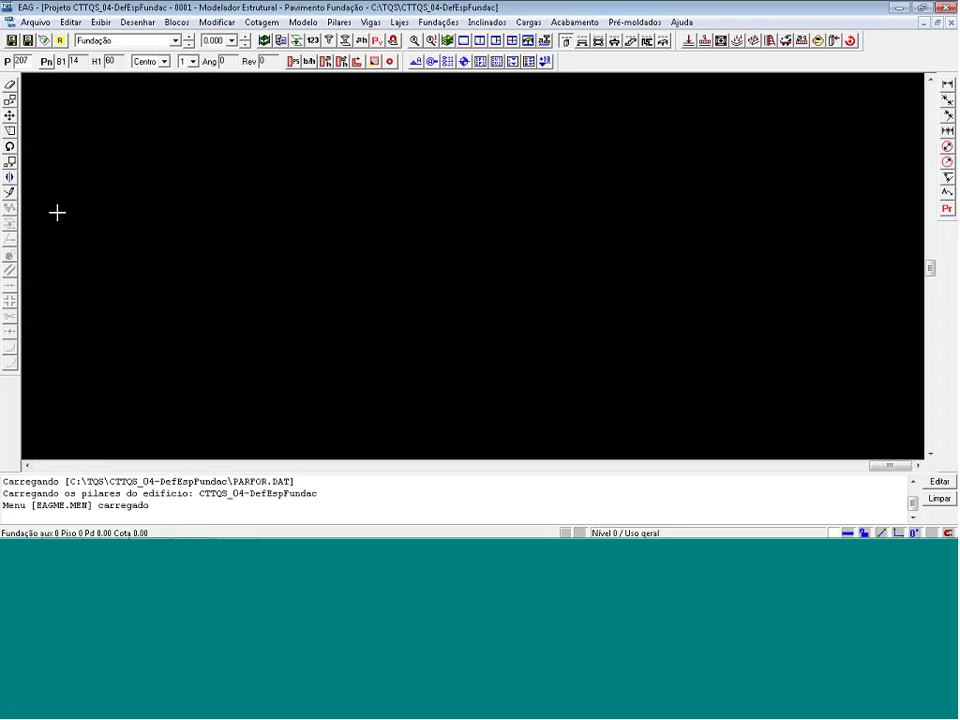
Examine the model options for where column P3 starts on the Fundação floor, and close its data
scroll(71, 214, up, 5)
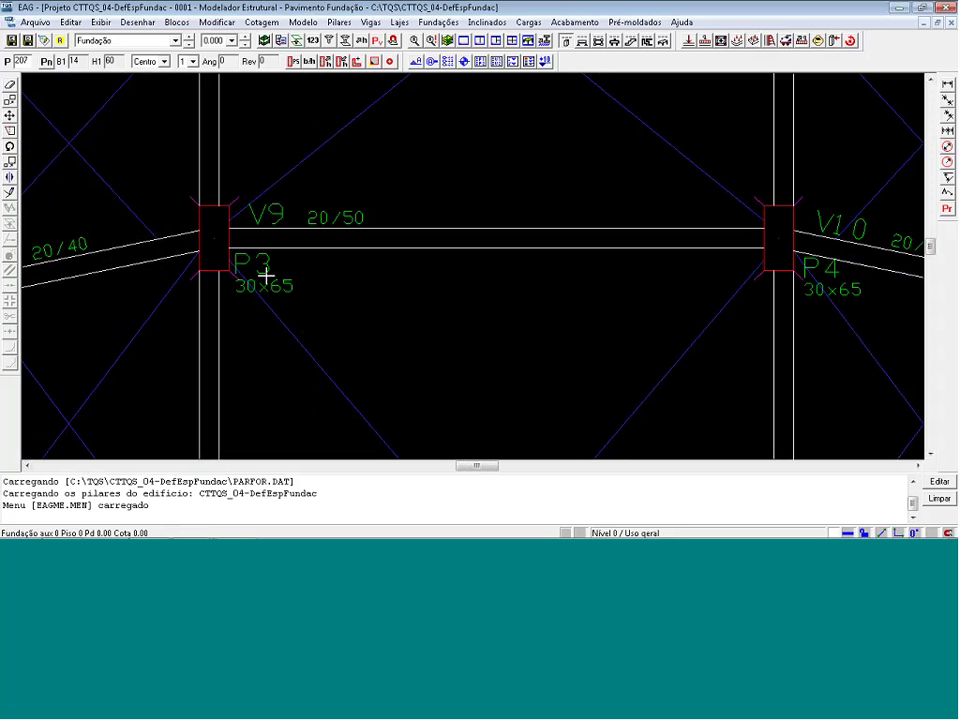
double_click(267, 274)
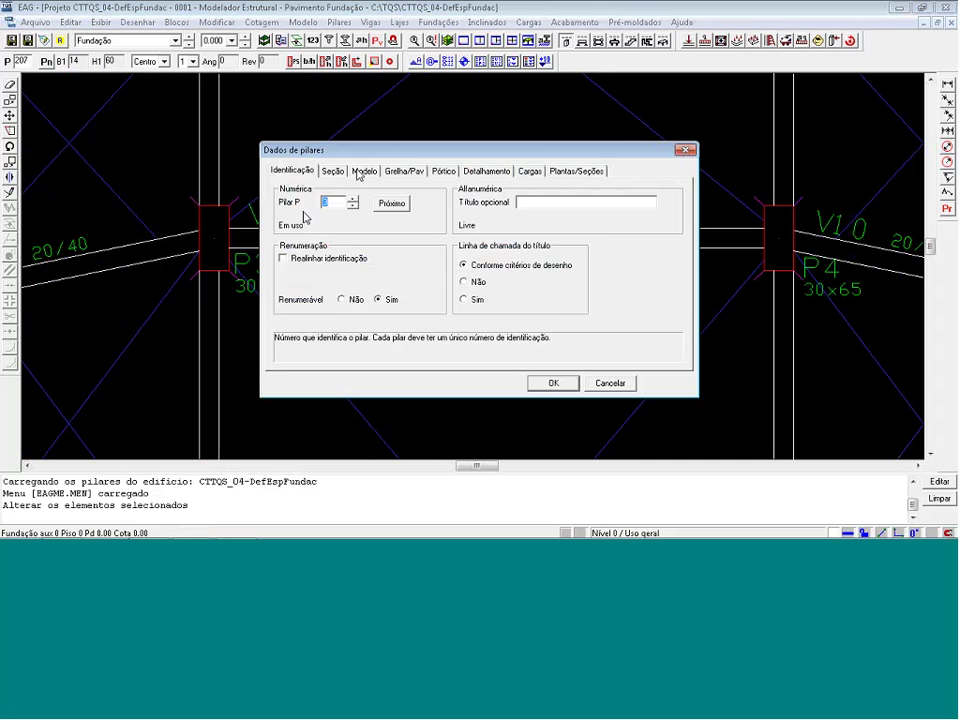
click(362, 171)
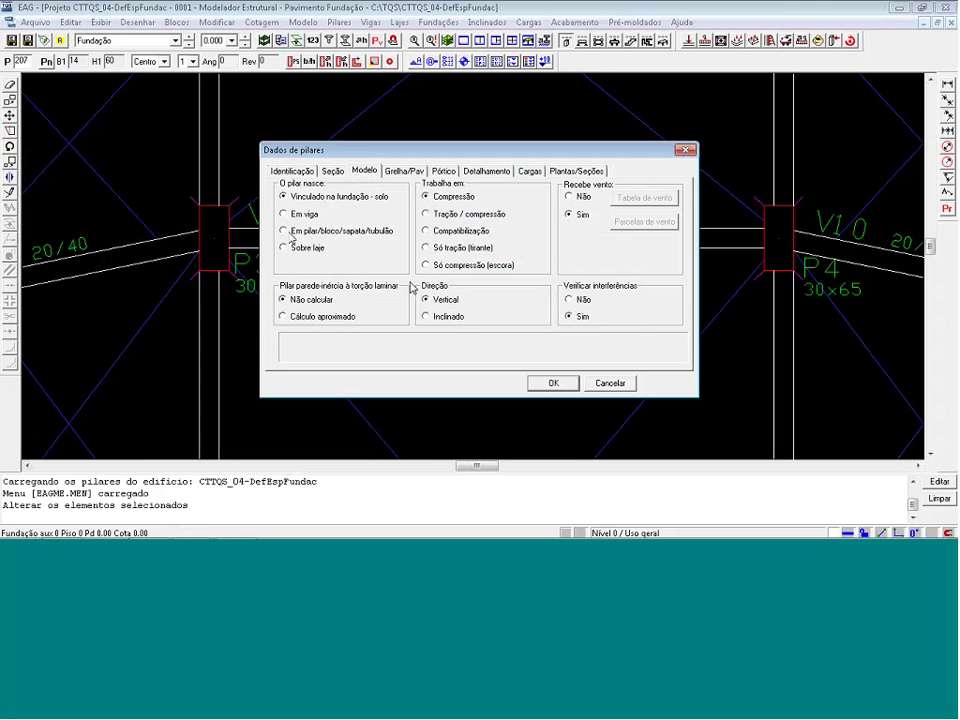
click(541, 381)
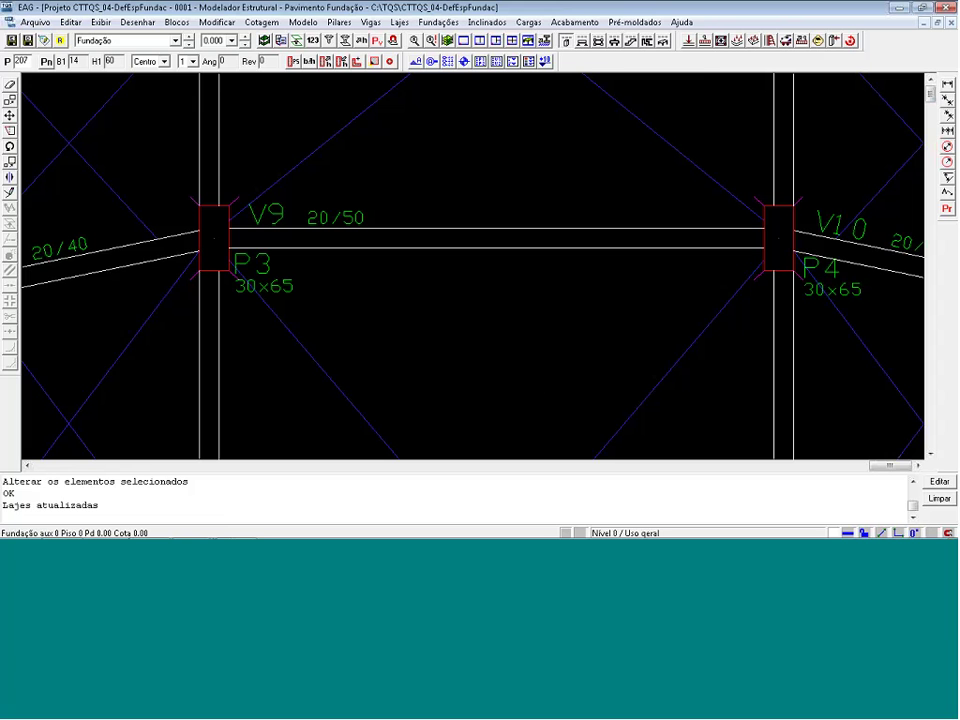
Activate the foundation tools and set the insertion angle of the next foundation element to 0
click(614, 42)
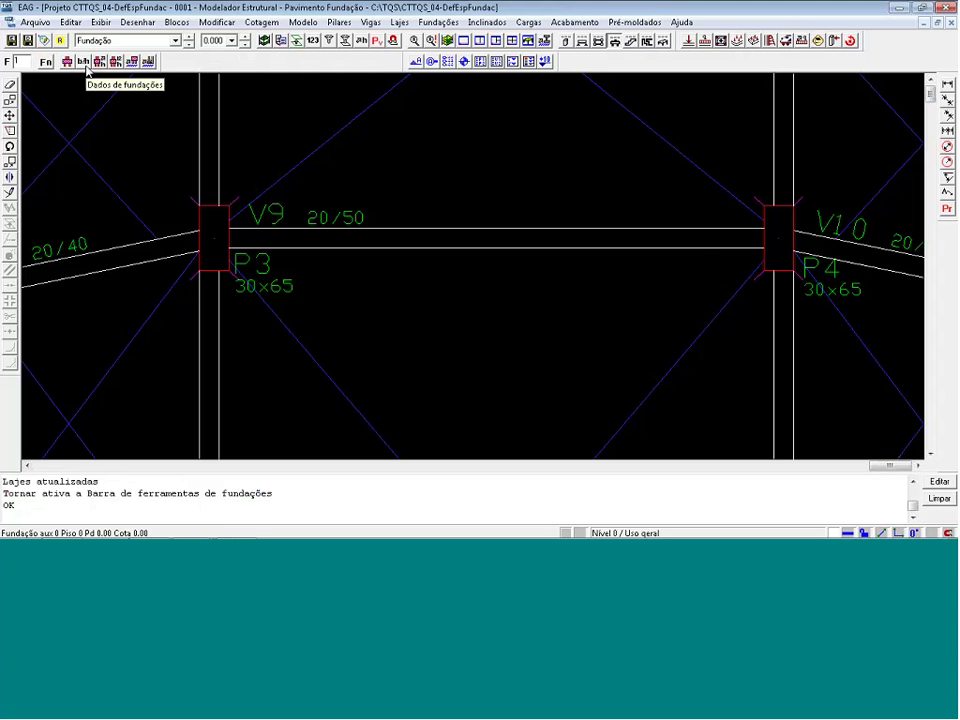
click(67, 61)
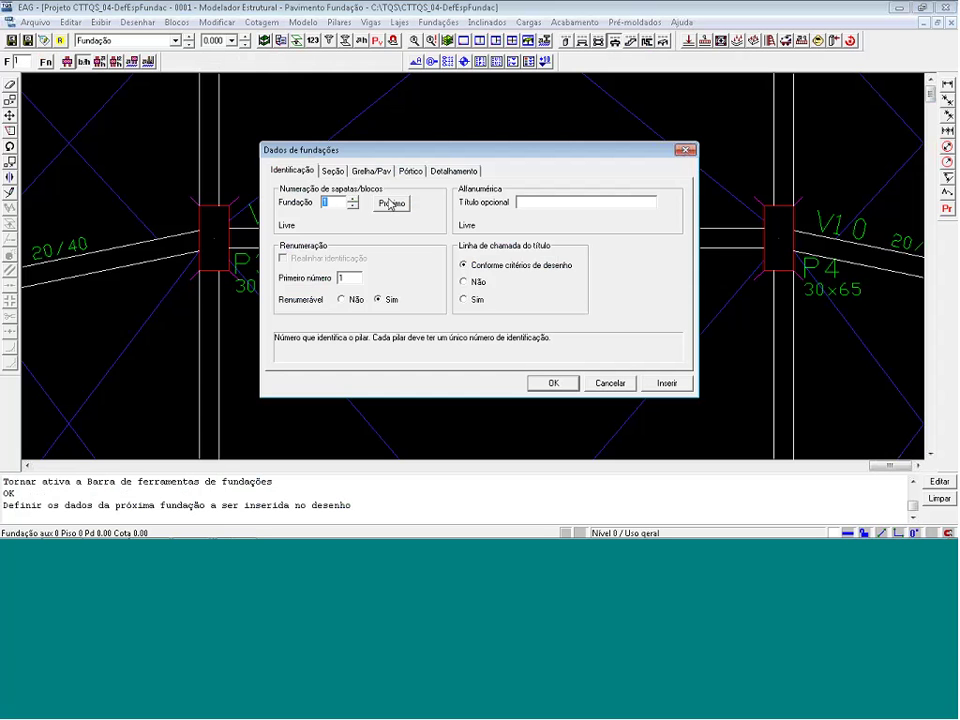
click(333, 171)
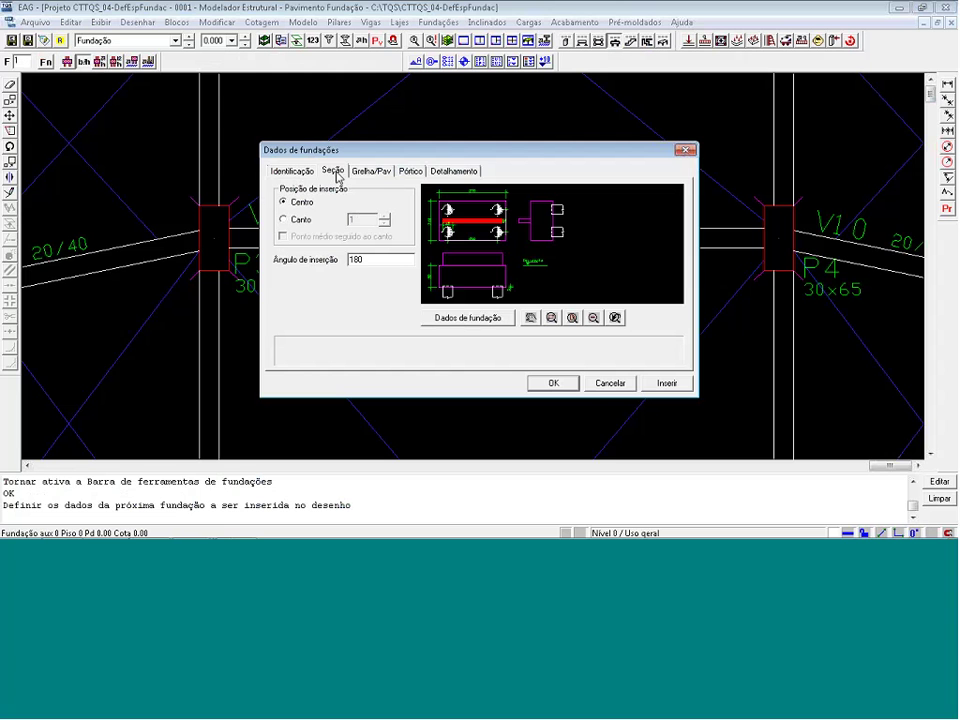
double_click(355, 260)
text(0)
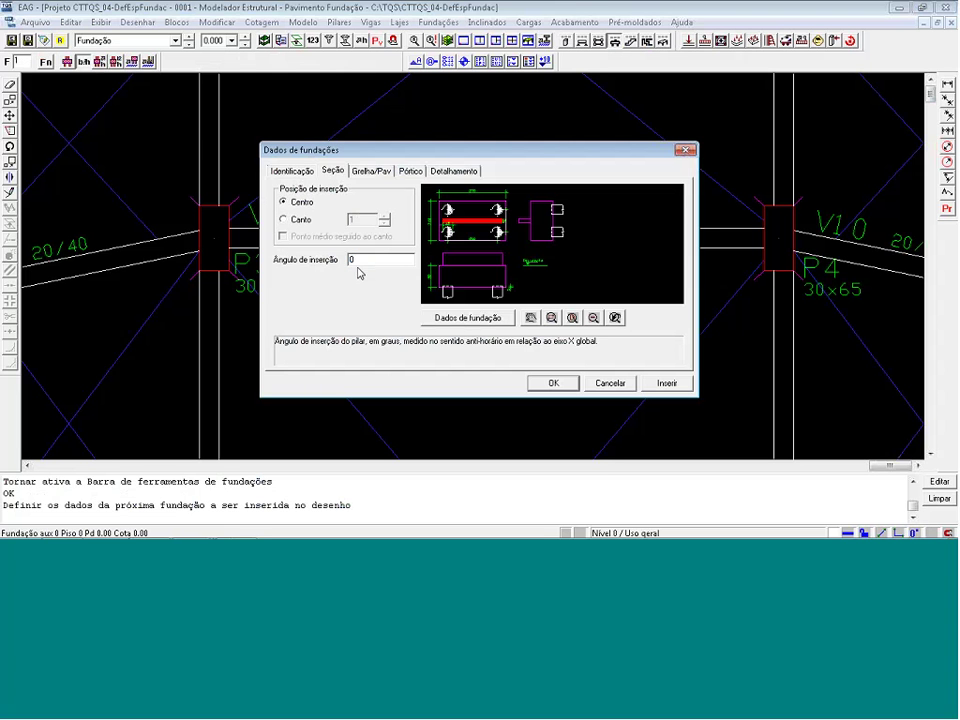
In the foundation data, set the fictitious column's X and Y dimensions to 0, and disable beams resting on the foundation and the fictitious column
click(492, 320)
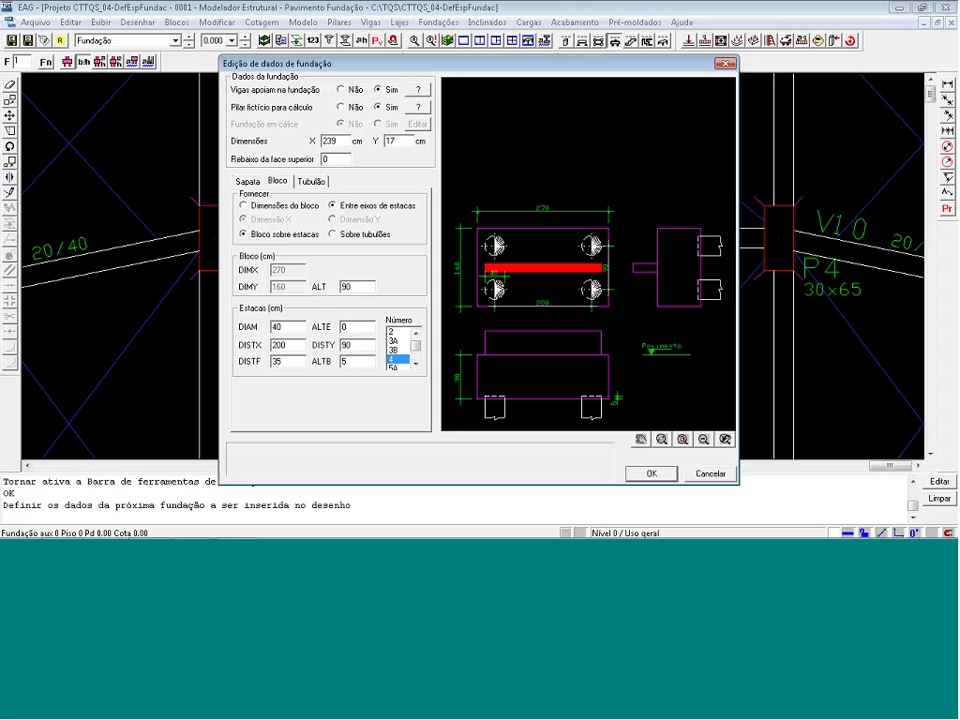
drag(398, 141, 360, 140)
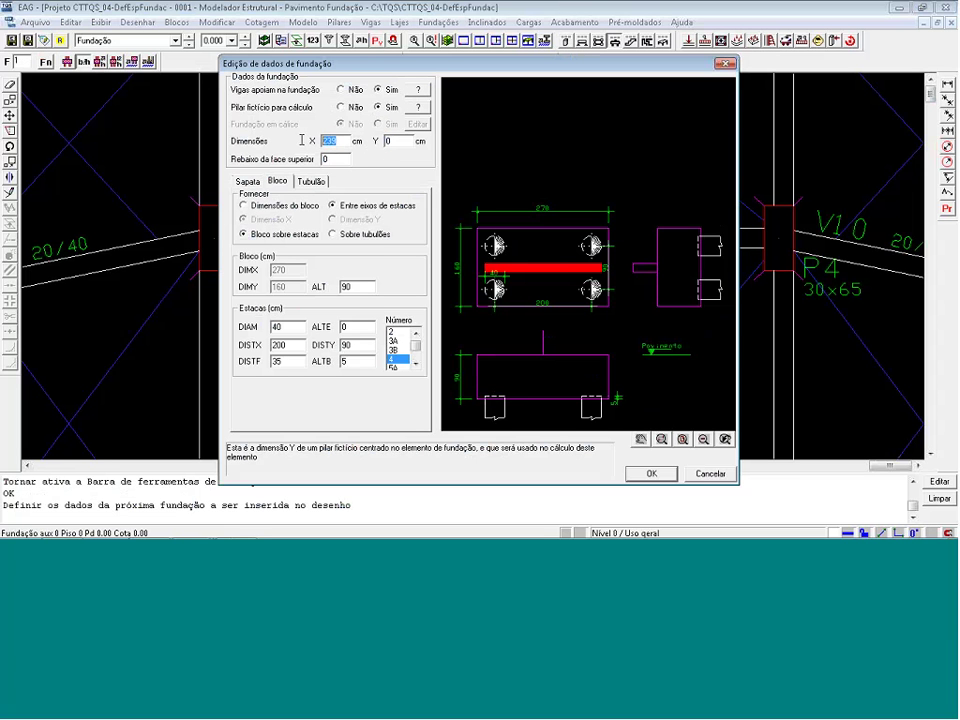
text(0)
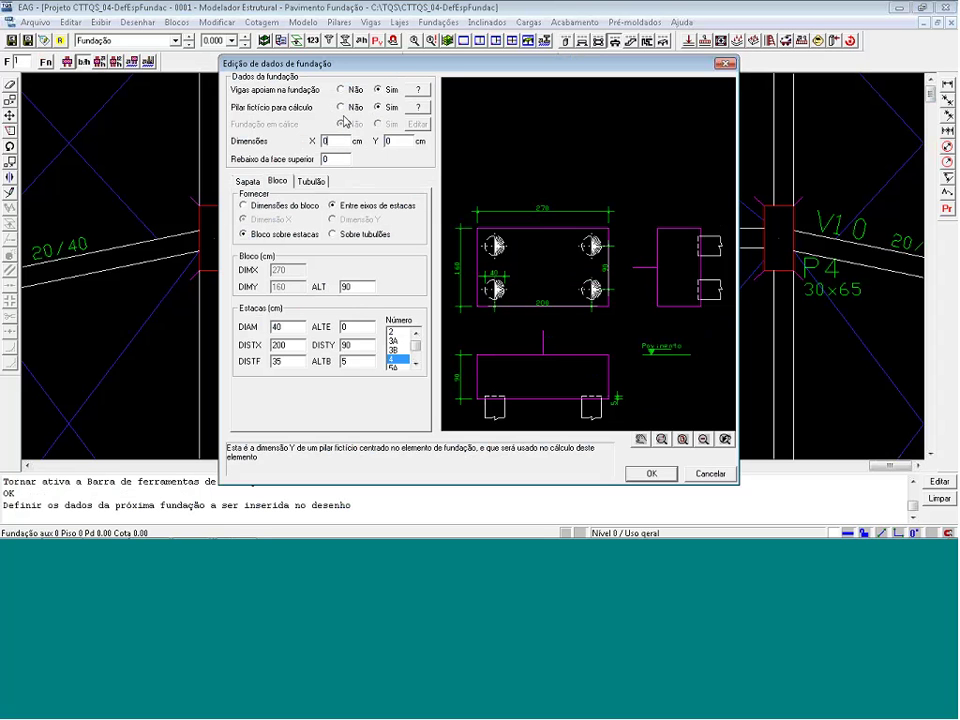
click(341, 89)
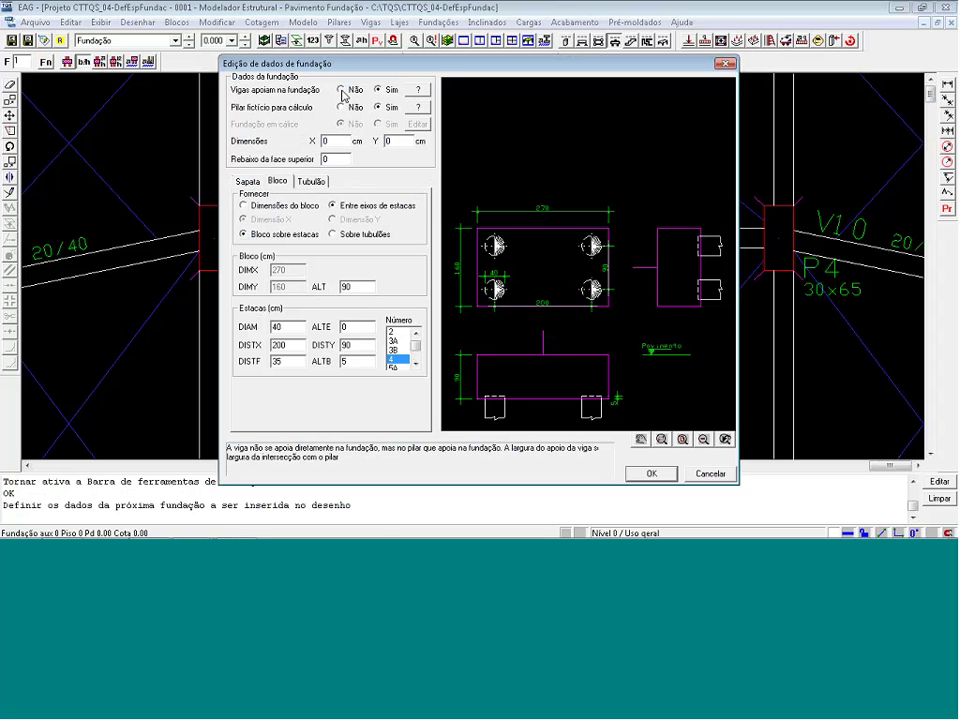
click(378, 107)
click(341, 107)
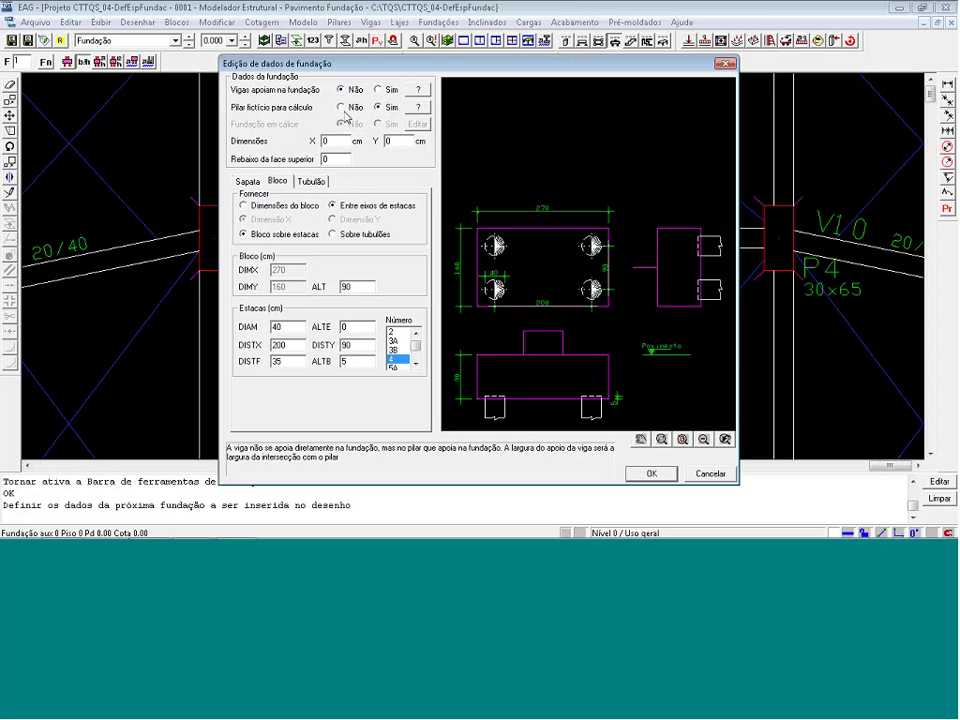
Set the lowering of the foundation's top face to 40 cm and the pile block's height to 60 cm
double_click(325, 159)
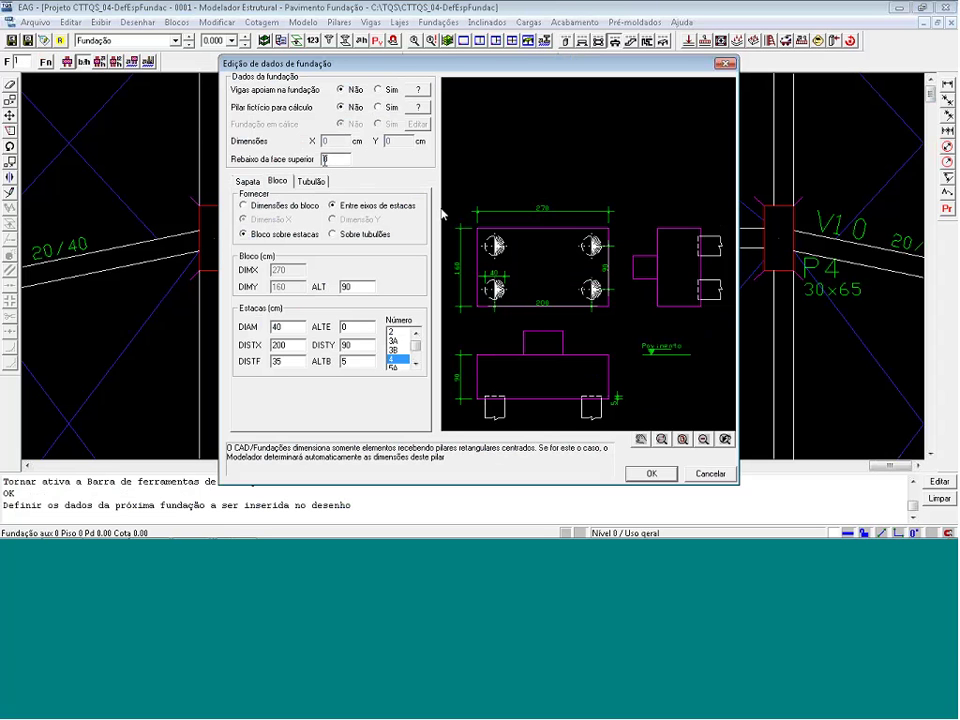
click(325, 160)
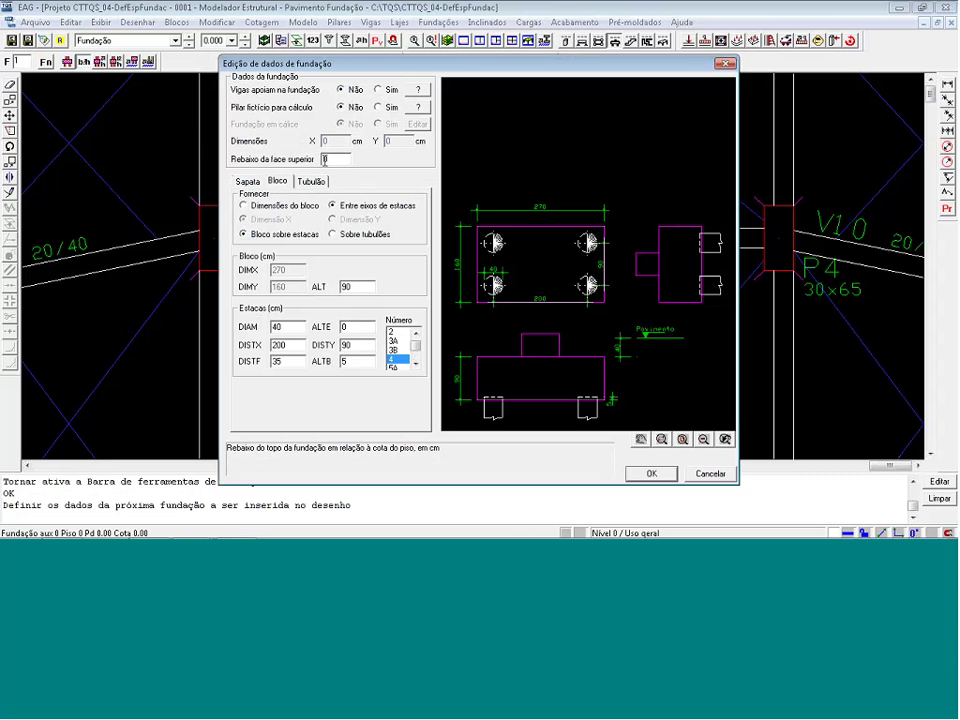
text(40)
click(357, 288)
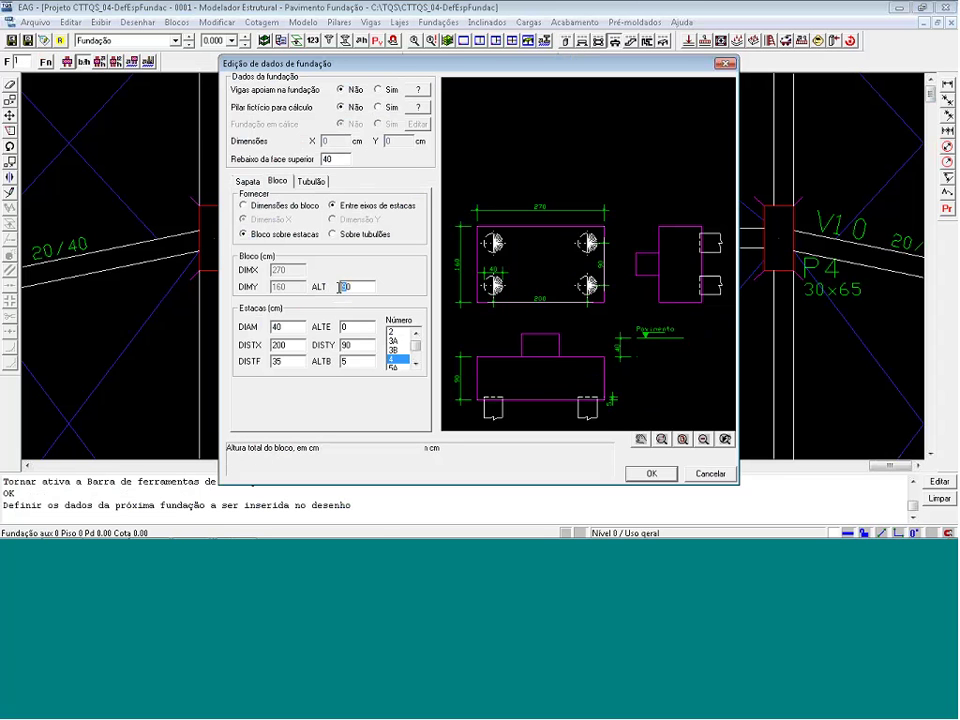
drag(339, 287, 332, 292)
text(6)
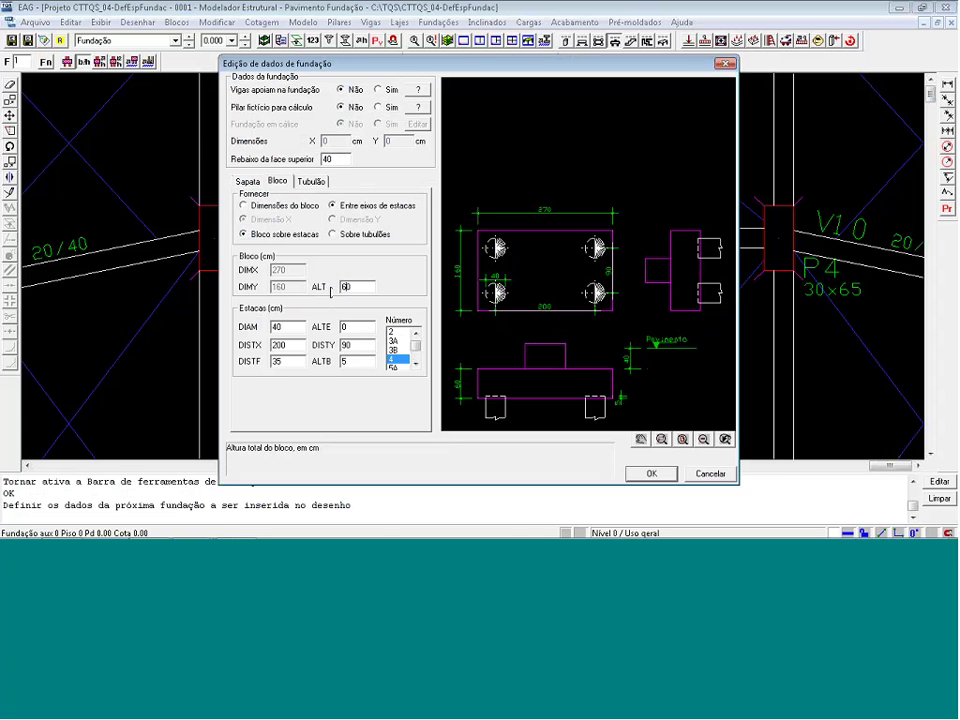
Set the pile diameter to 32 cm and the X and Y spacing between pile axes to 65 cm, and accept the foundation data
drag(283, 327, 267, 329)
text(32)
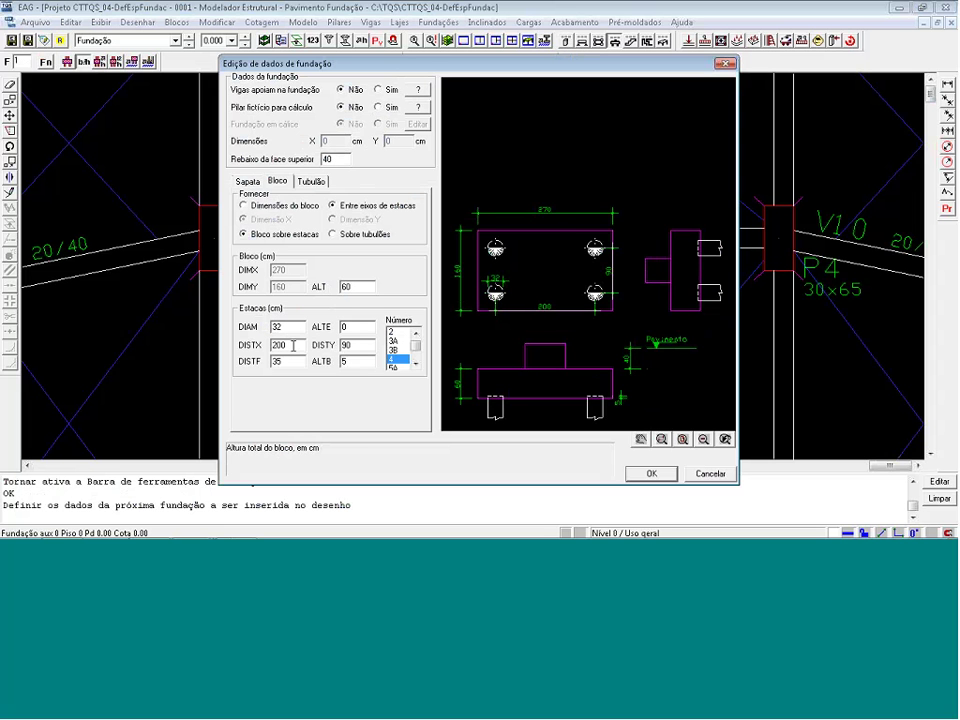
drag(293, 345, 270, 346)
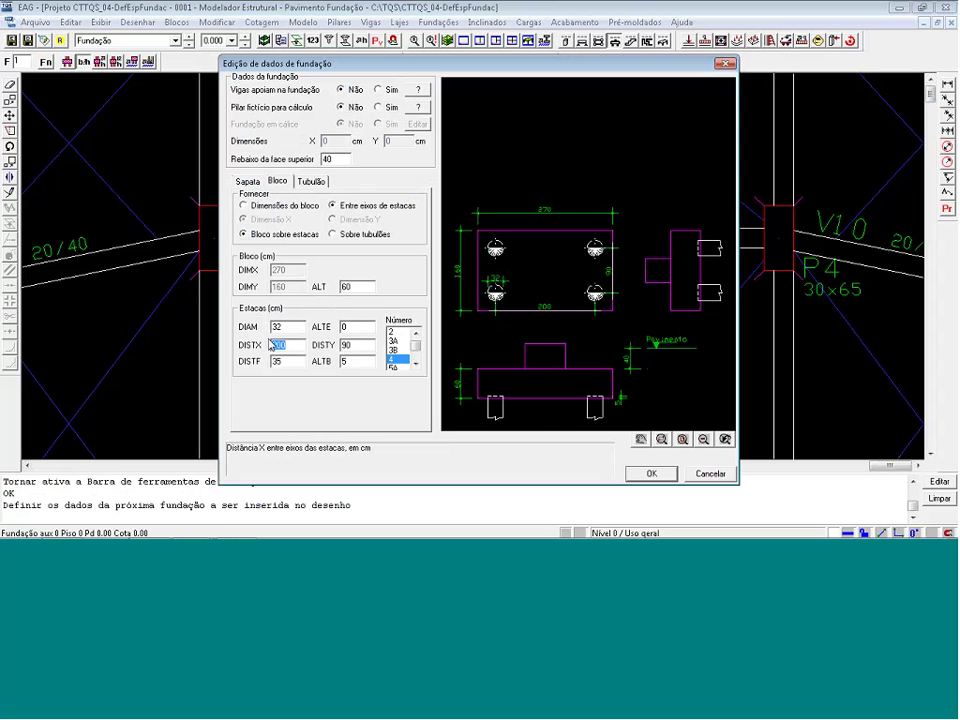
text(65)
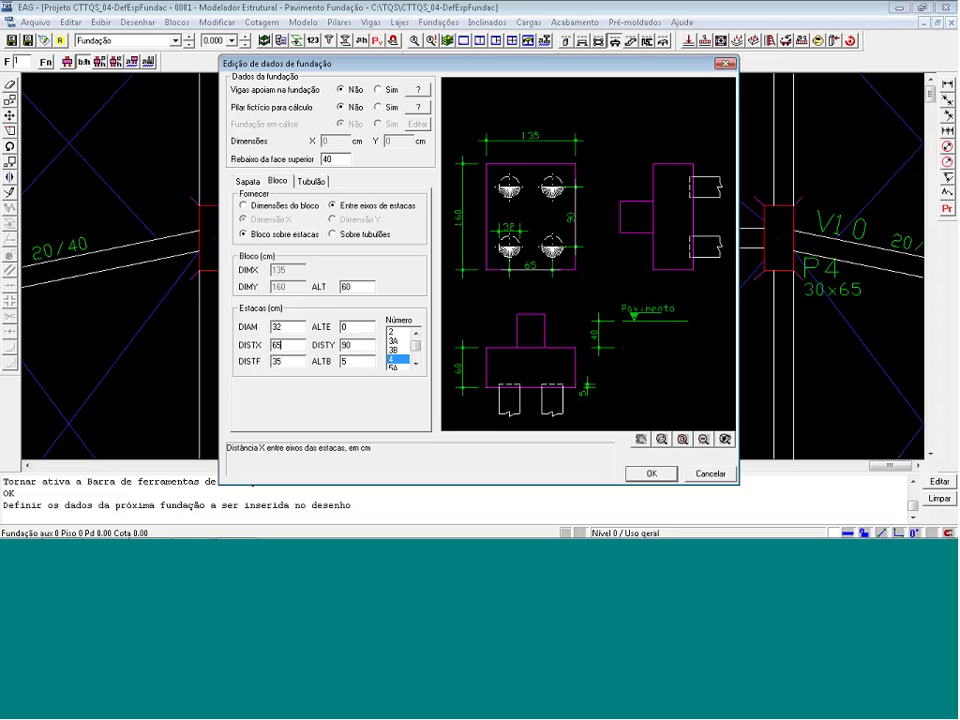
key(Tab)
text(65)
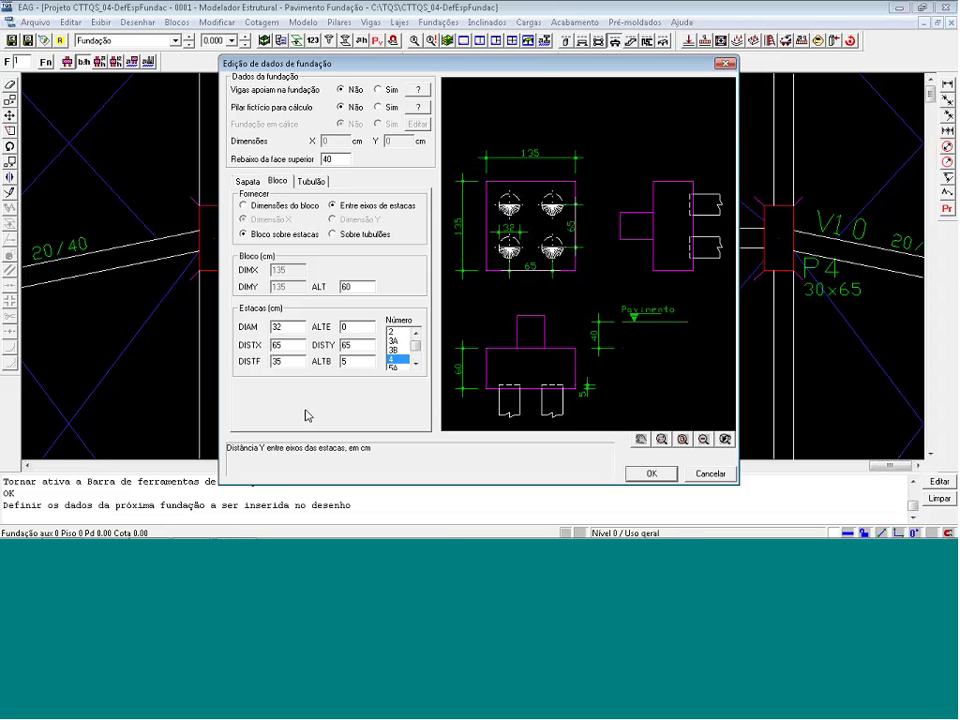
click(661, 478)
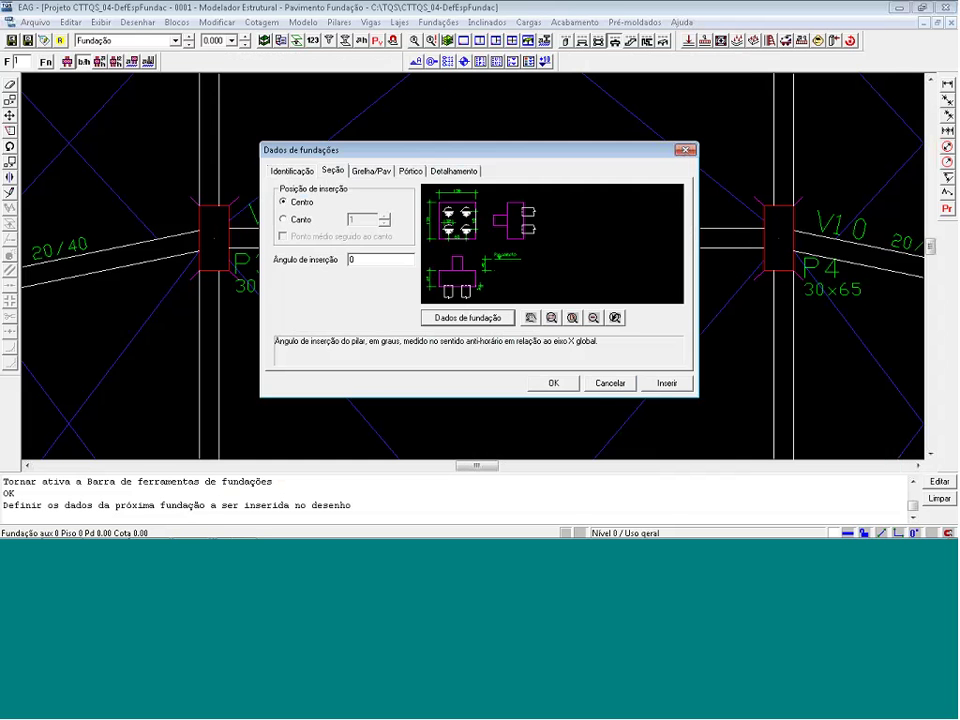
Insert the four-pile block at the centre of column P3, and undo the insertion
click(666, 383)
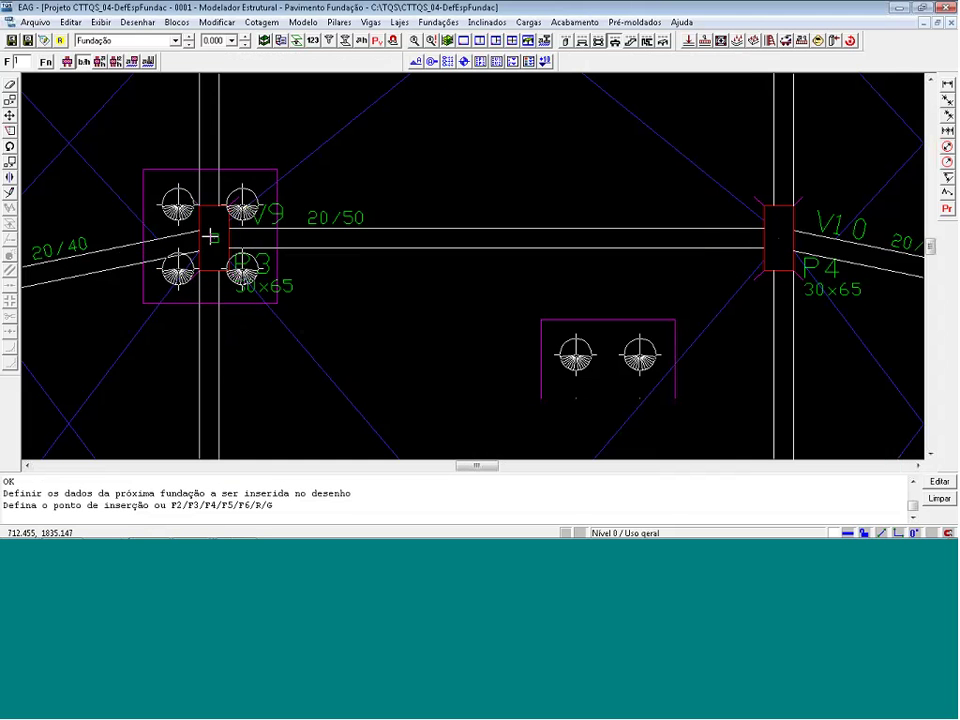
click(210, 232)
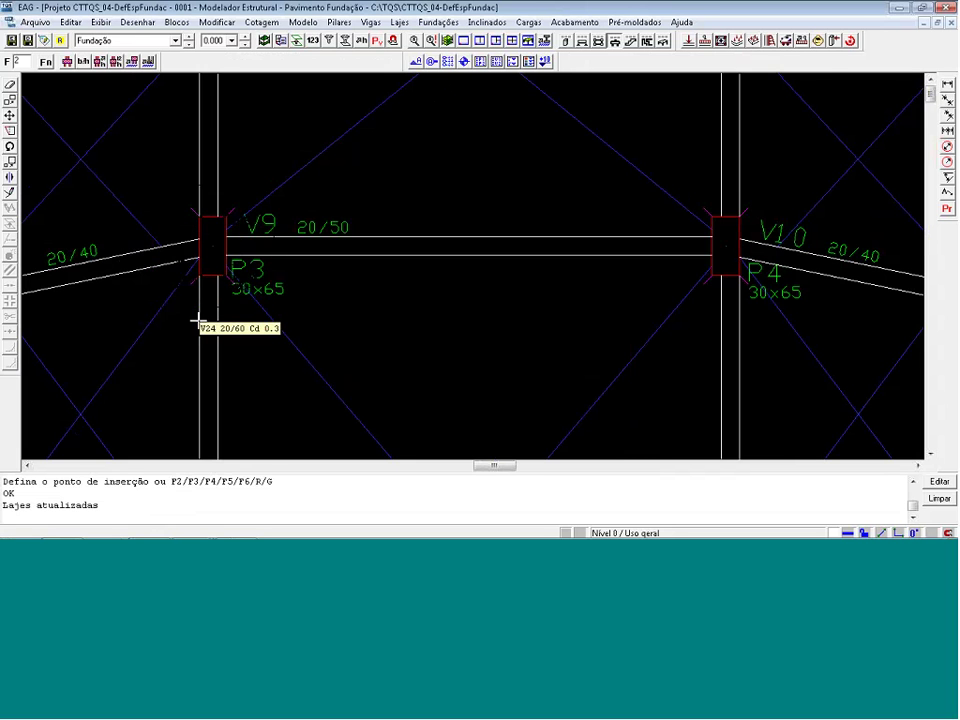
key(ctrl+z)
scroll(259, 290, down, 1)
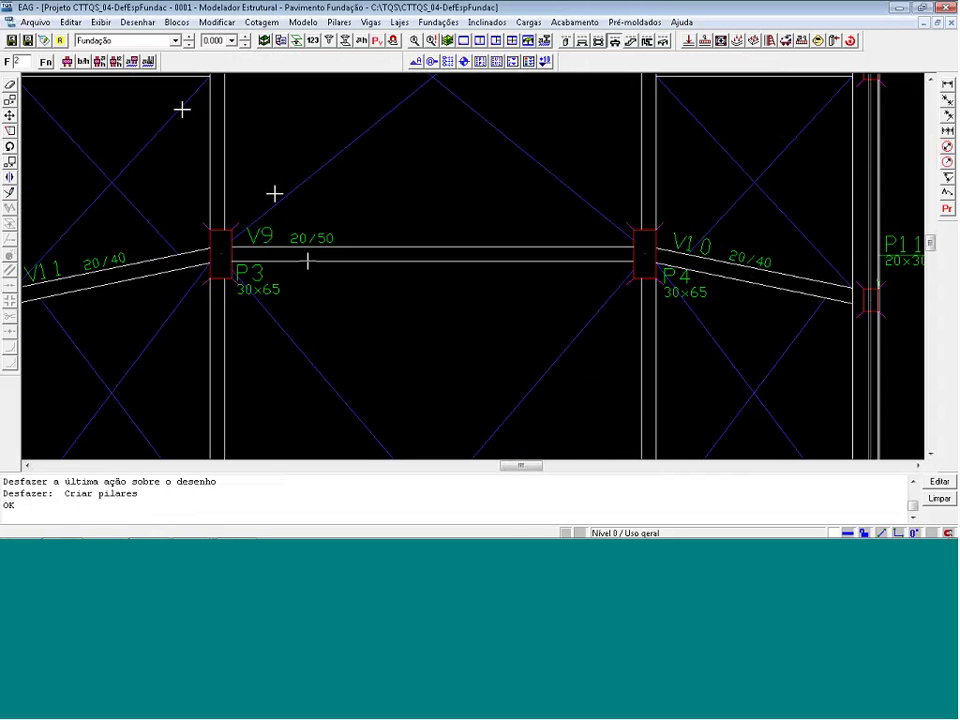
In the data of the next foundation, define a footing base of 200 cm in X and 120 cm in Y
click(84, 62)
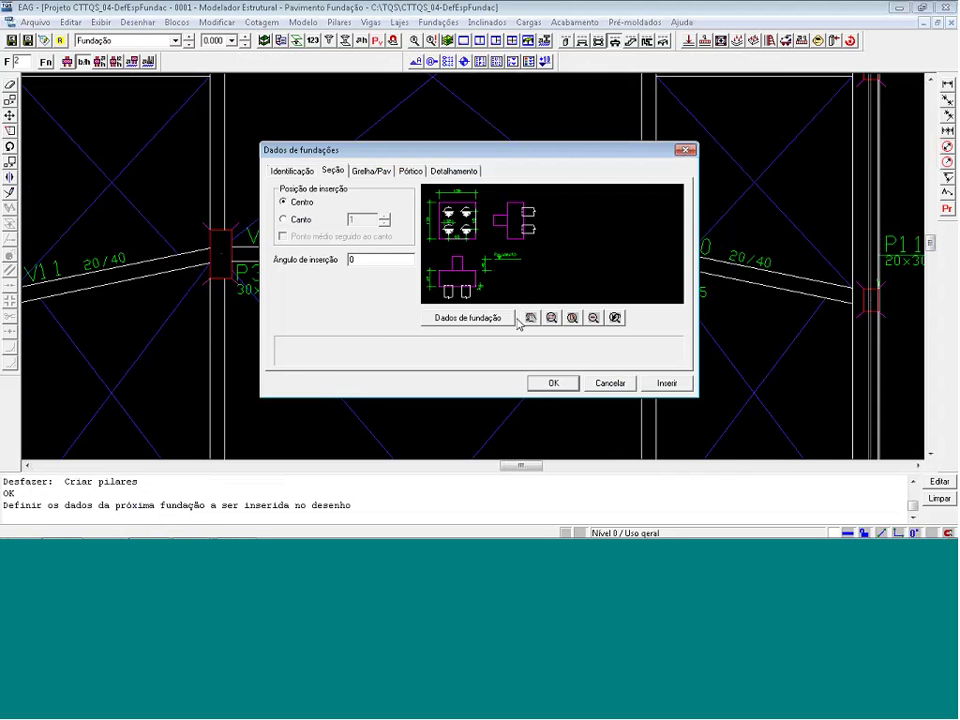
click(508, 320)
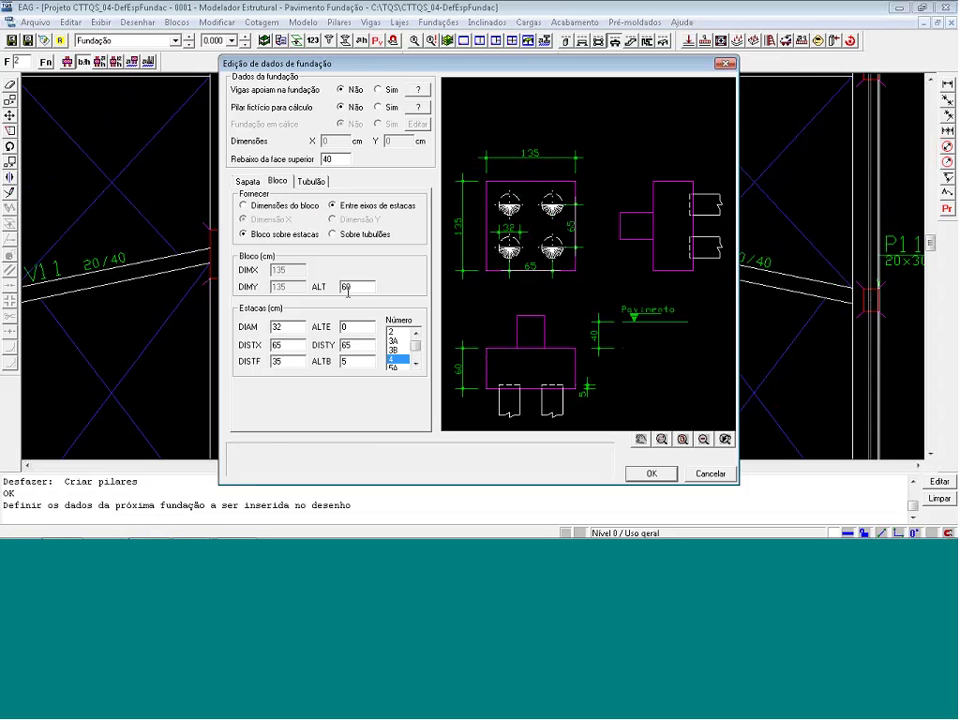
click(246, 182)
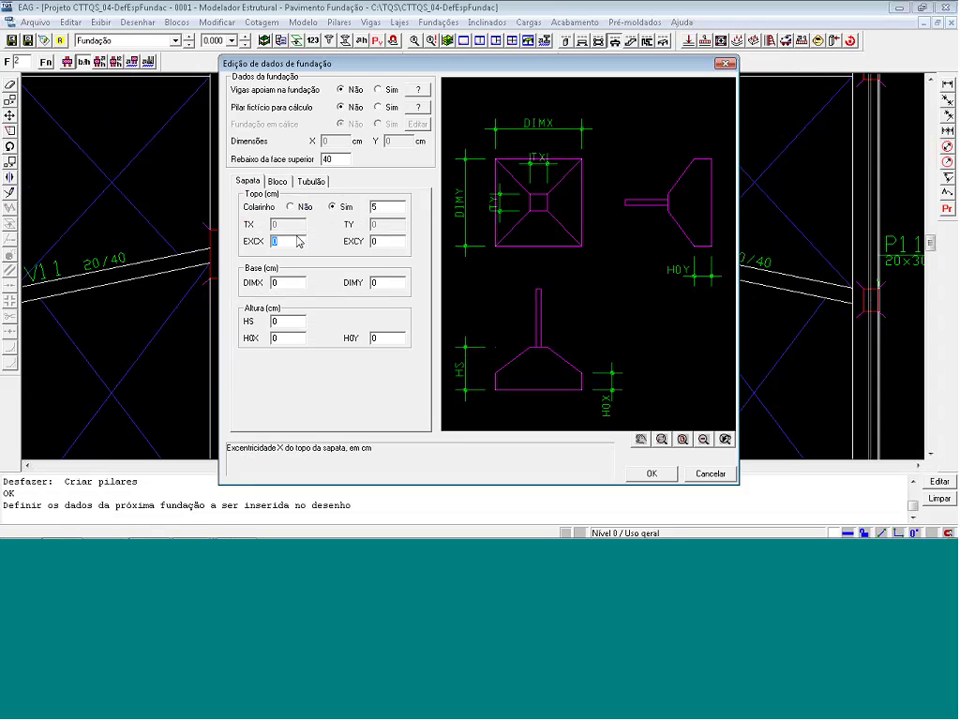
click(273, 283)
text(2)
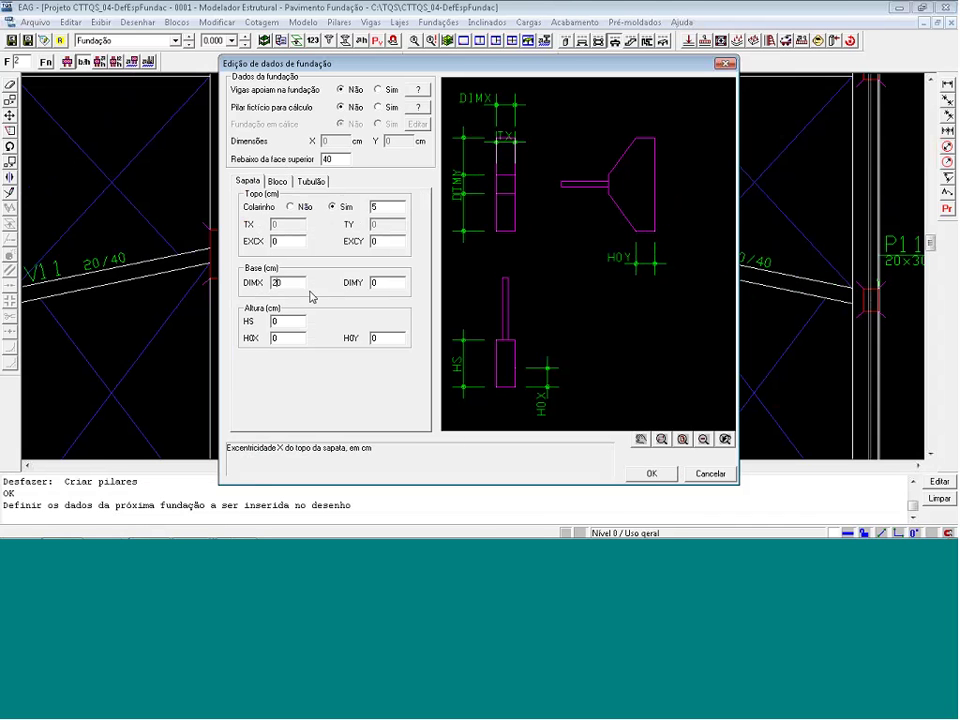
text(0)
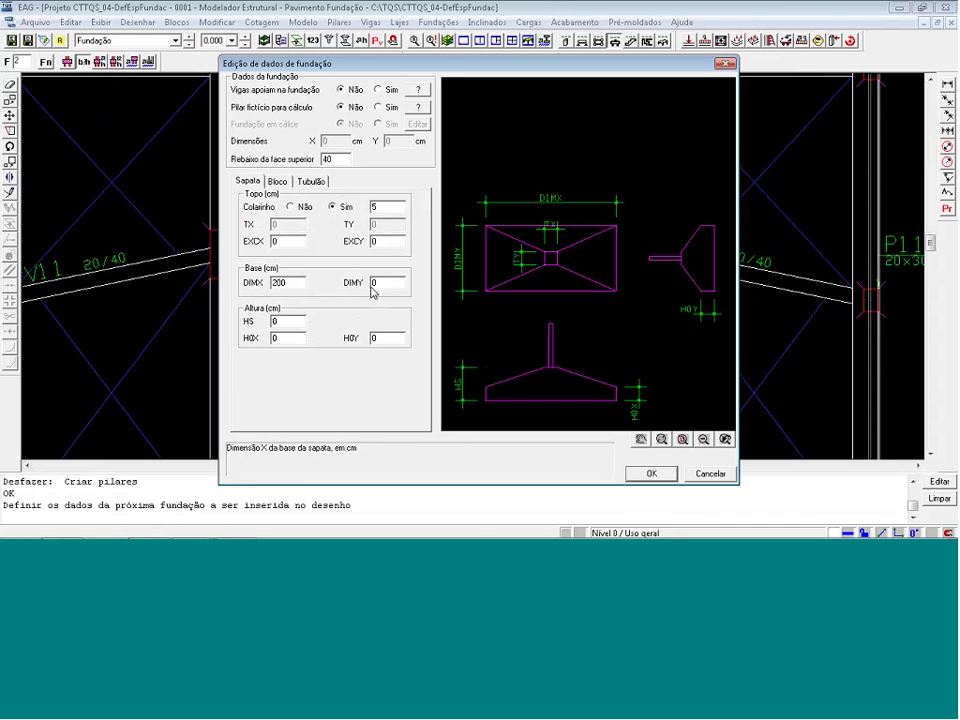
double_click(373, 284)
text(2)
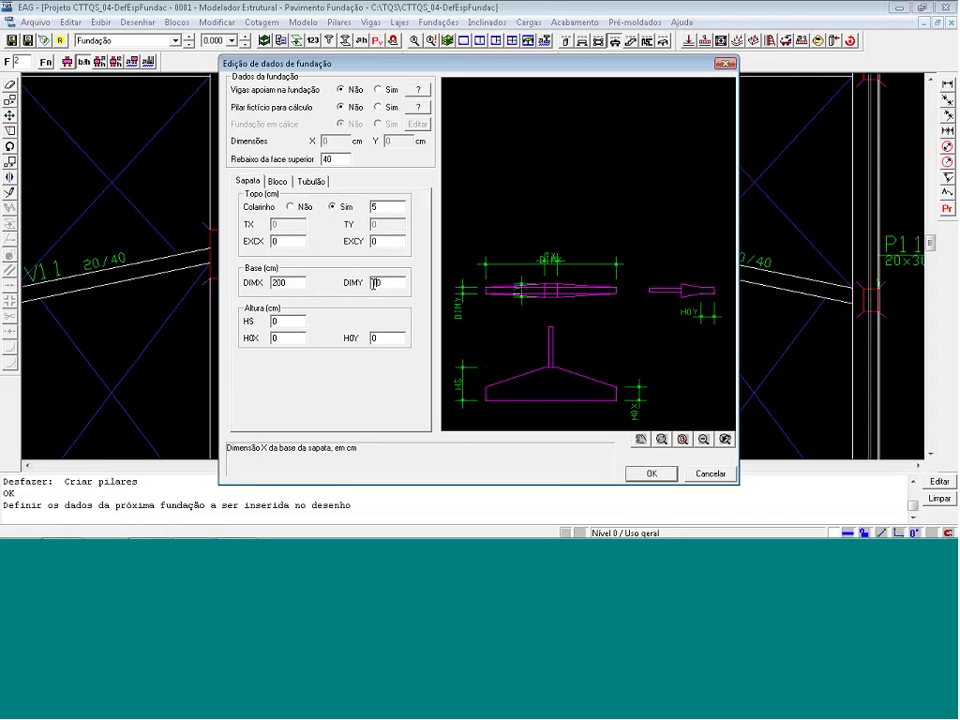
text(0)
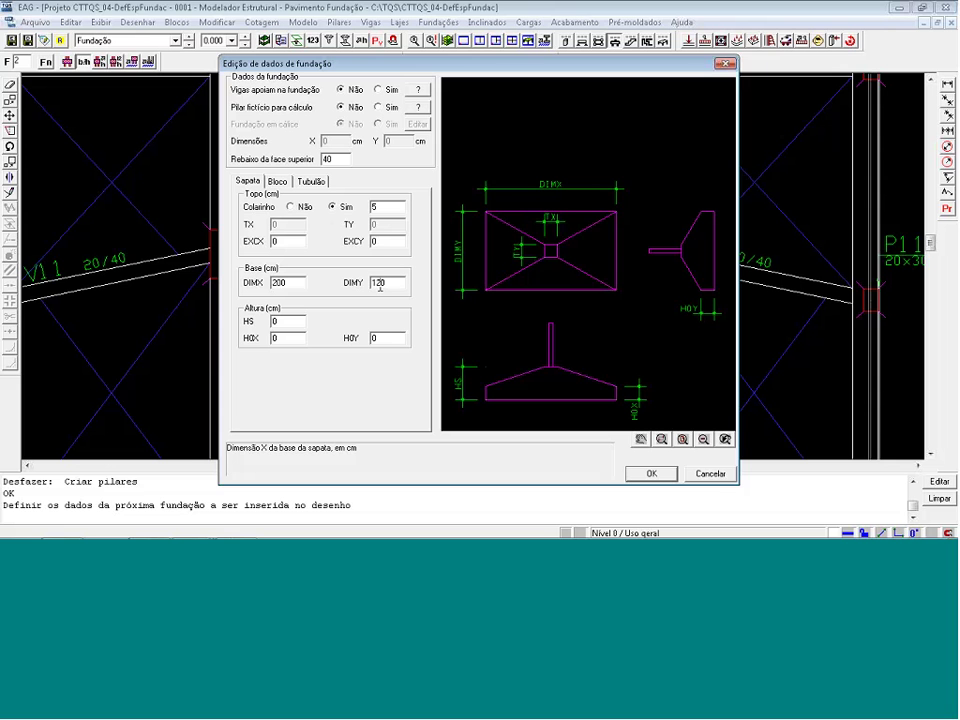
Swap the footing's base dimensions to 120 cm in X and 200 cm in Y
double_click(379, 284)
text(2000)
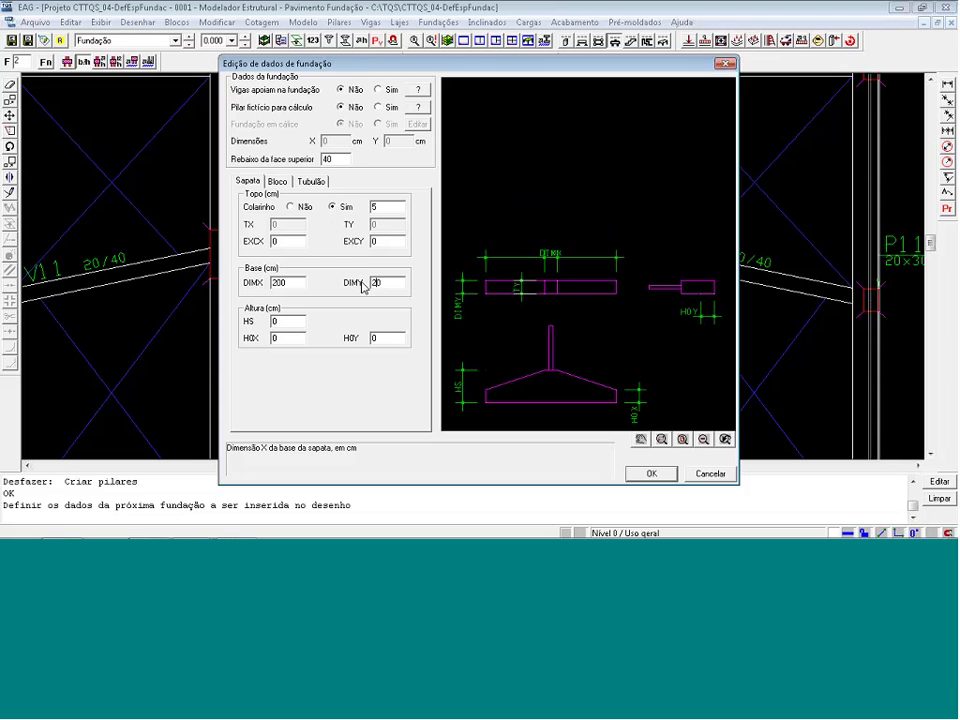
key(Delete)
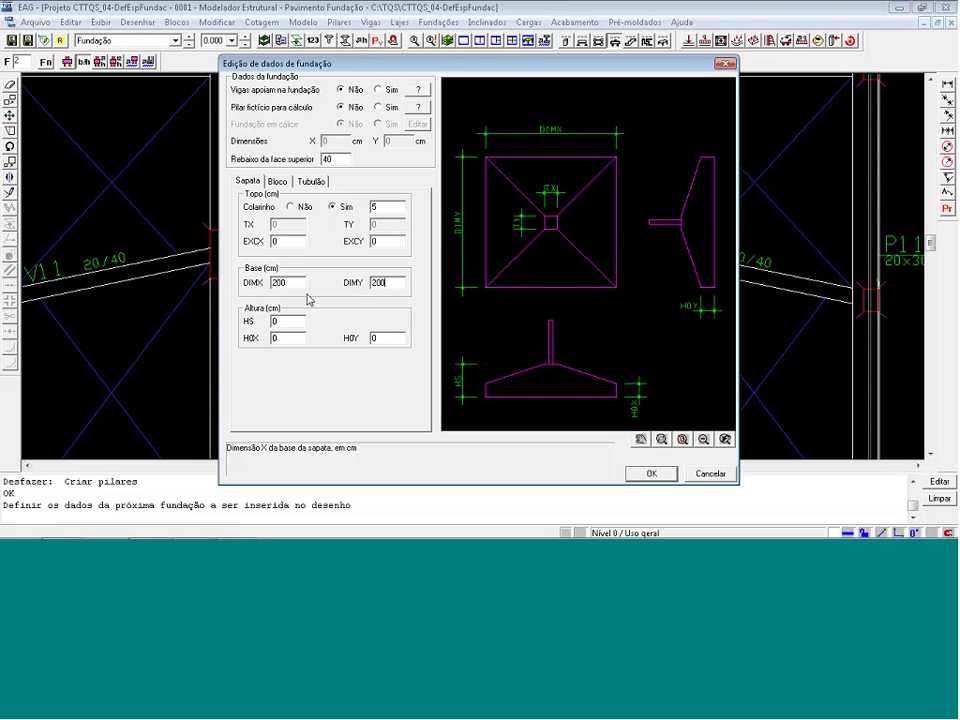
double_click(276, 283)
text(120)
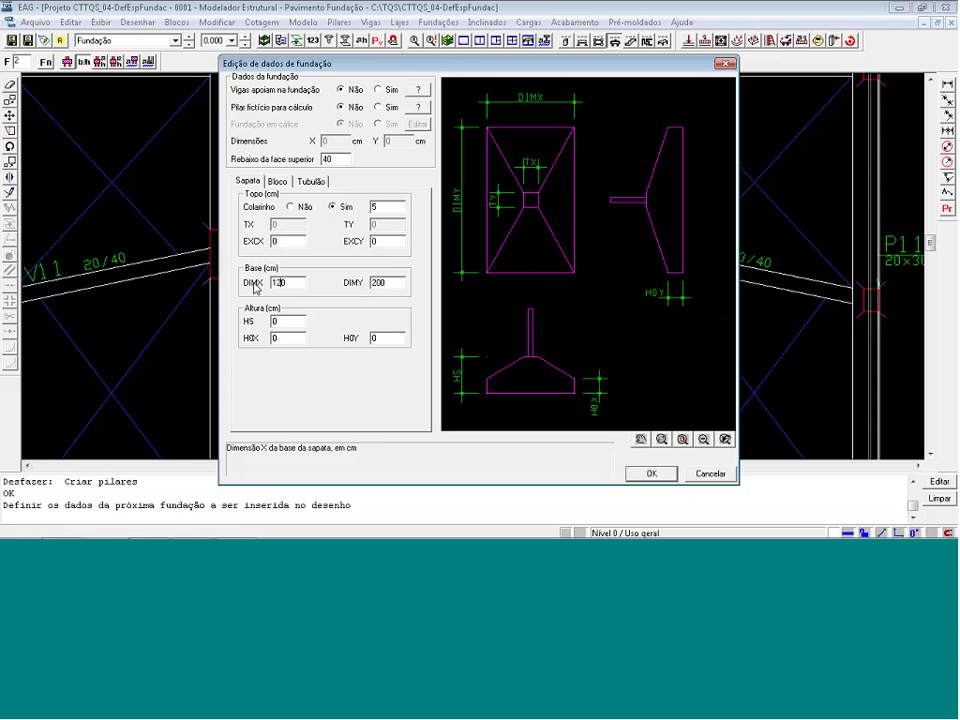
key(Tab)
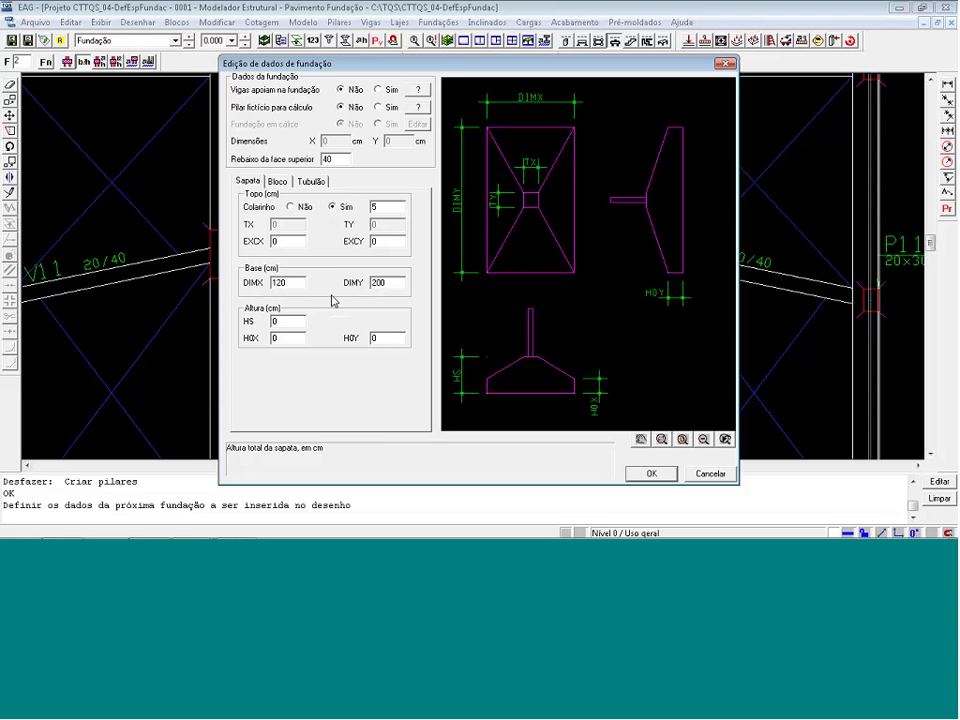
Set the footing's total height to 60 cm and its edge height to 20 cm, and accept the foundation data
double_click(288, 321)
click(274, 322)
text(6)
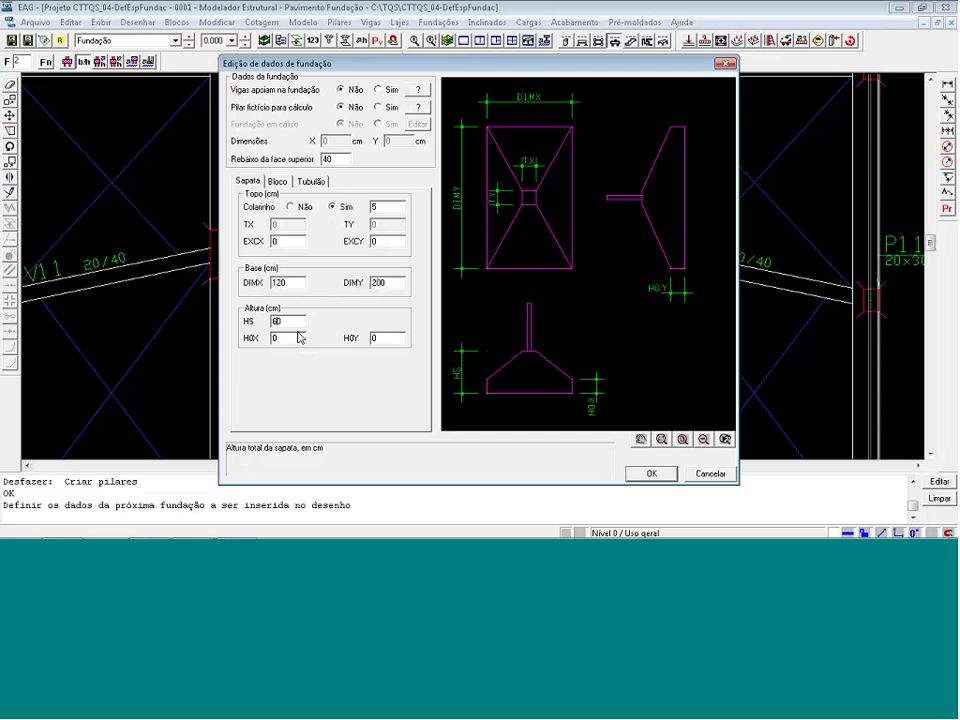
click(274, 339)
click(303, 342)
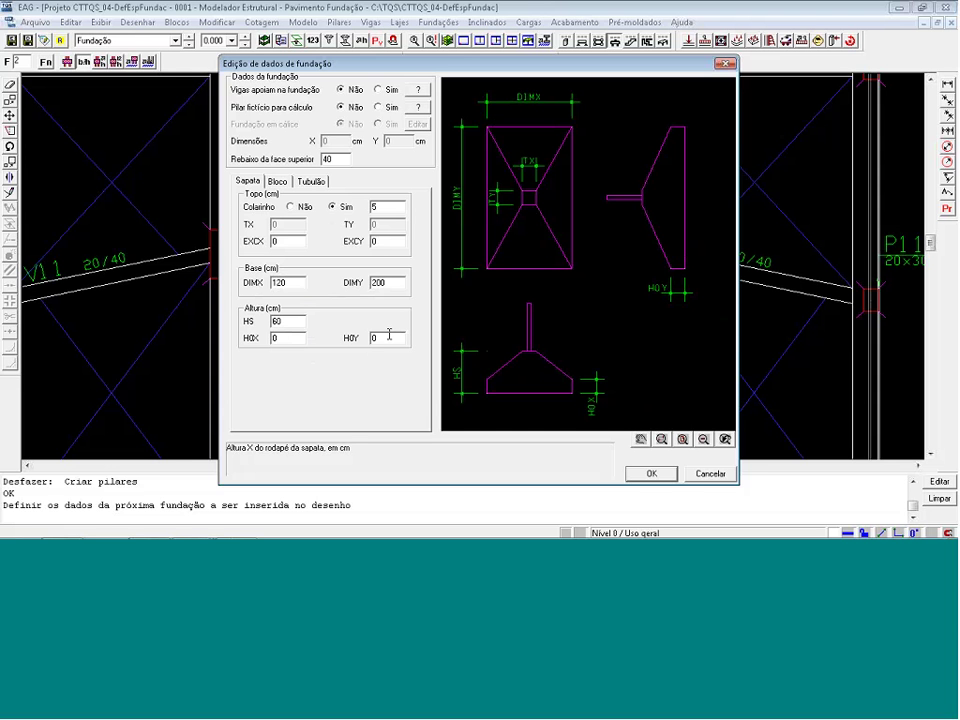
text(20)
click(648, 474)
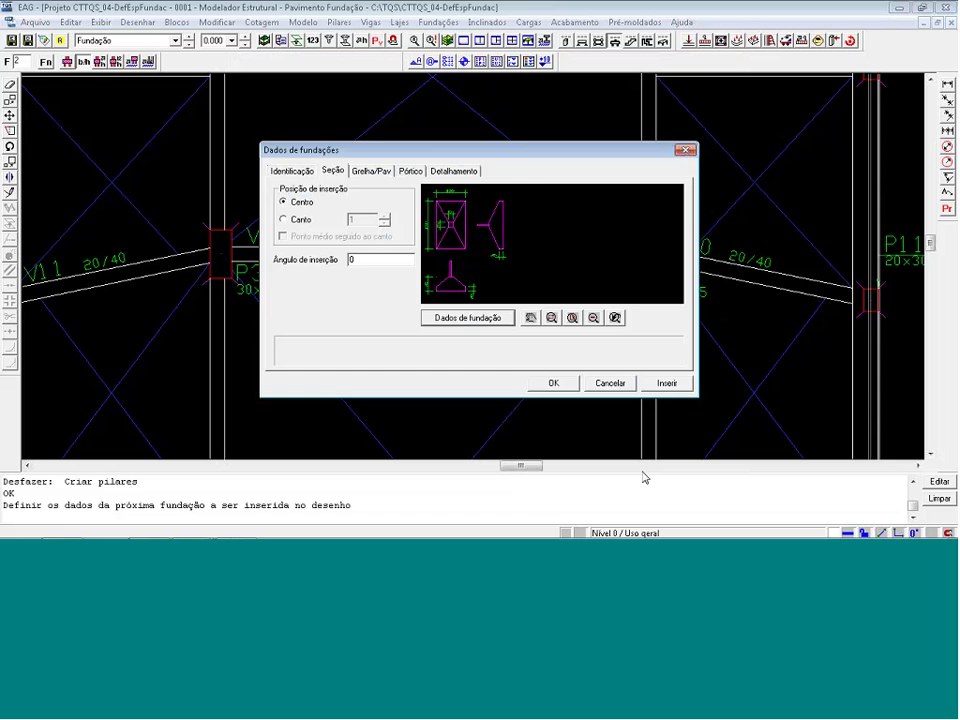
Insert the footing with its centre of gravity at the centre of column P3, and assign P3 as the column resting on it
click(664, 383)
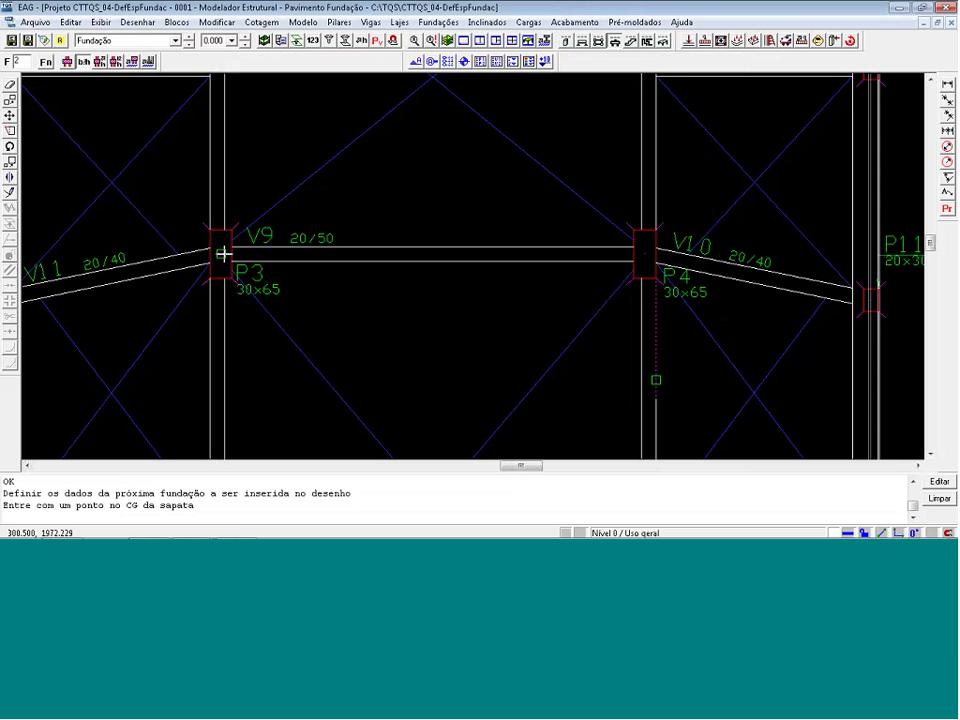
click(221, 252)
click(210, 240)
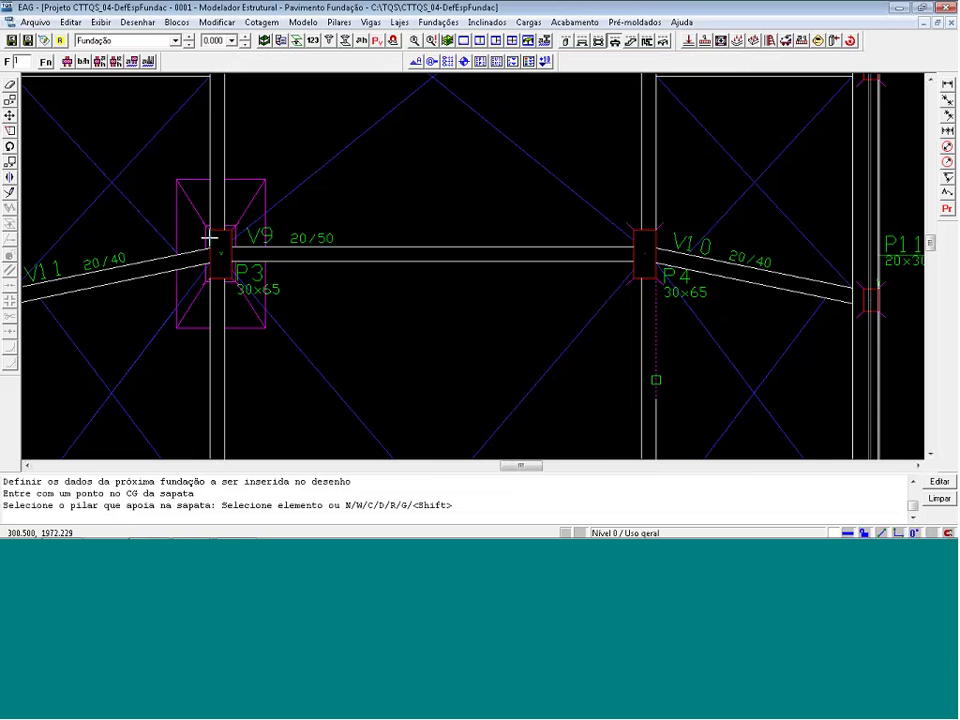
scroll(241, 338, down, 1)
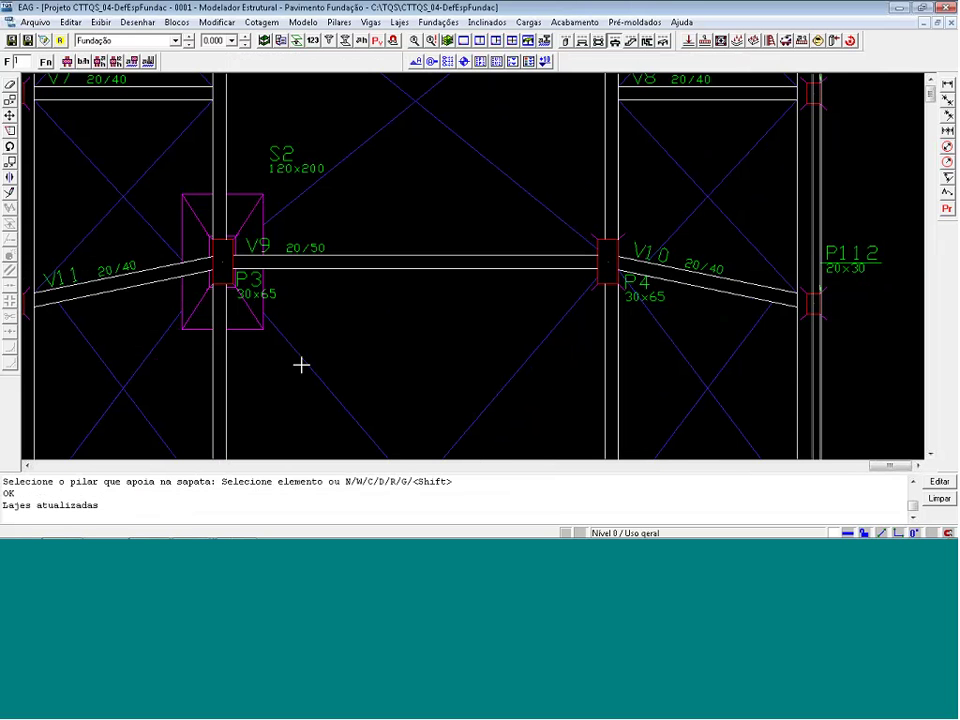
Undo the footing insertion at column P3, and close the building model without saving
key(ctrl+z)
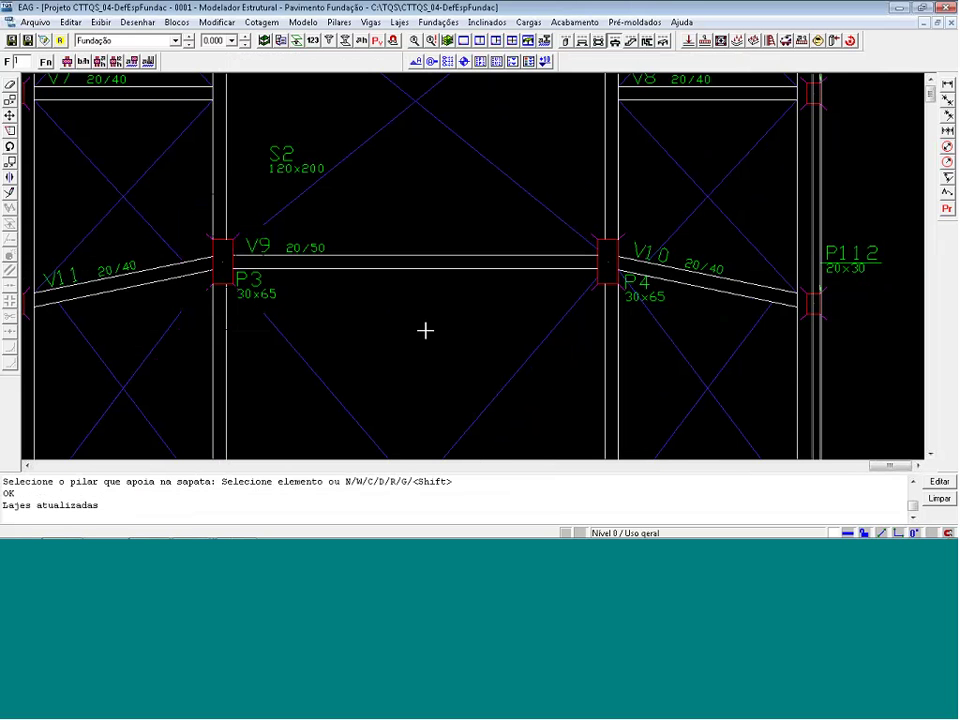
key(ctrl+z)
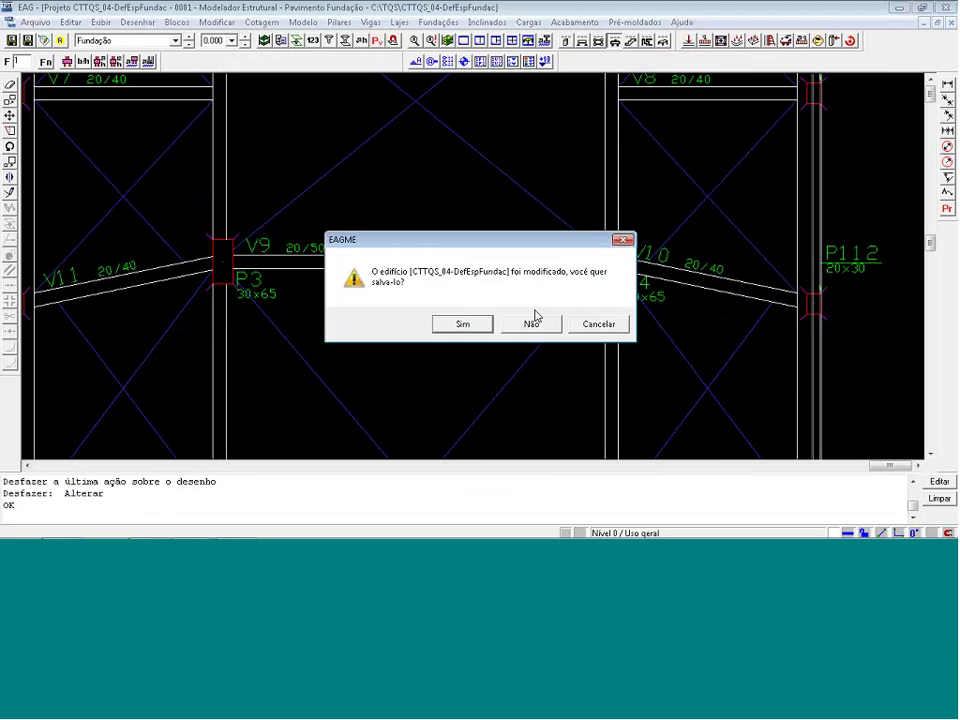
click(531, 322)
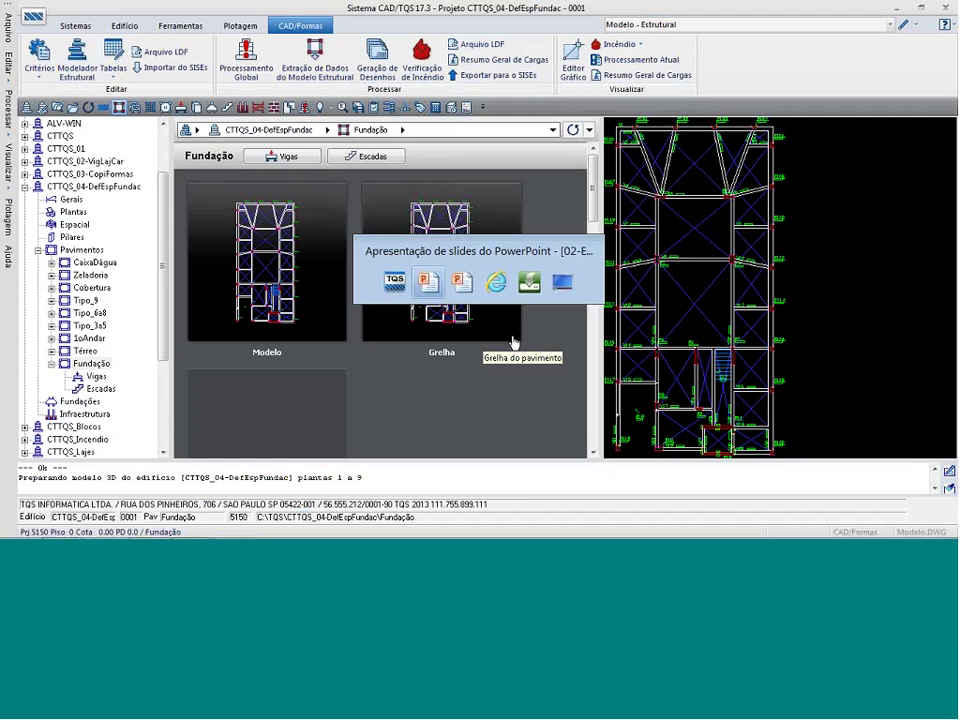
key(alt+Tab)
key(Right)
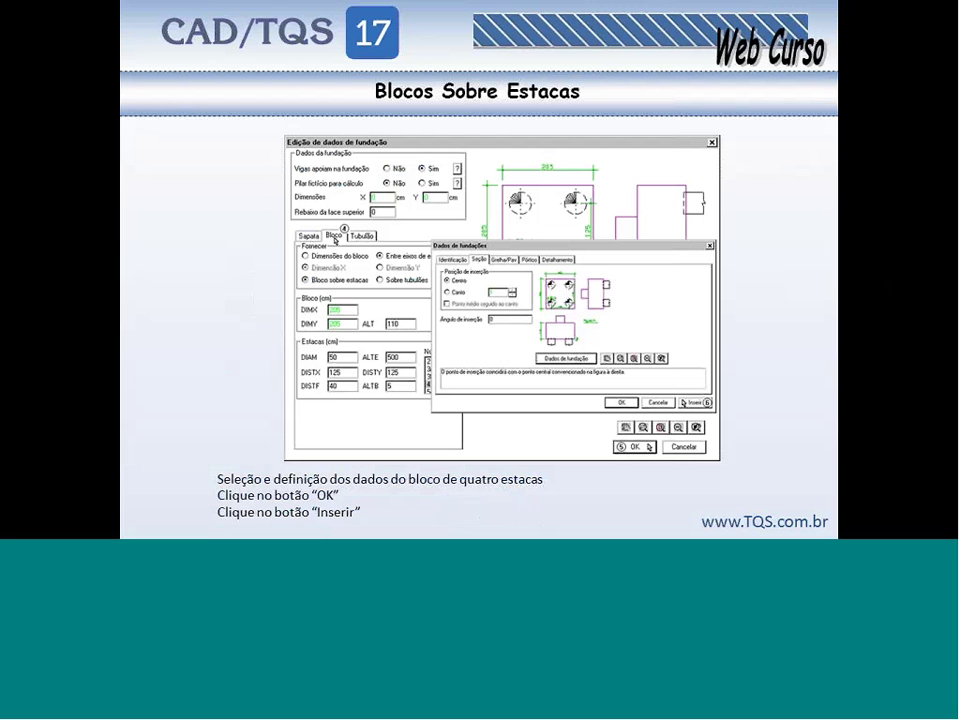
key(Right)
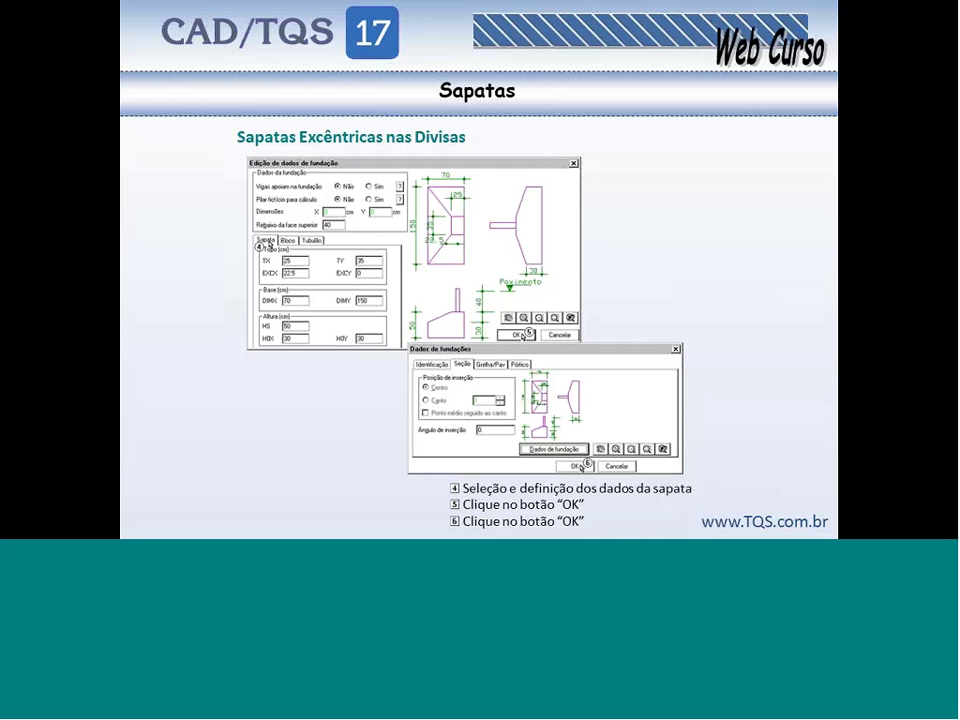
key(Right)
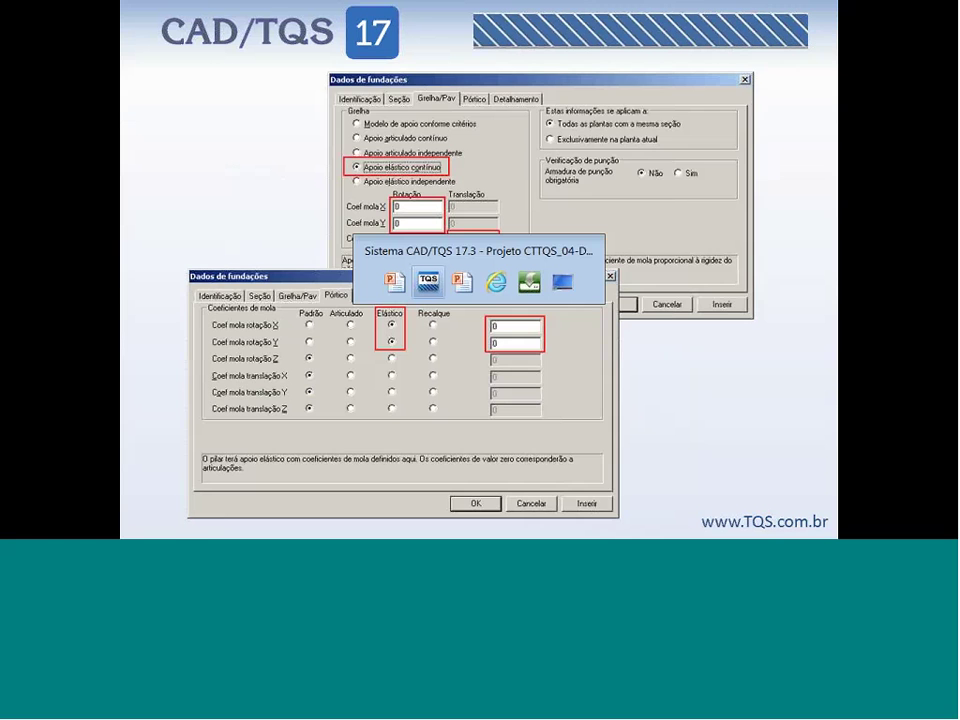
Switch to CAD/TQS and open the Fundação floor of building CTTQS_Blocos in the structural modeler
key(alt+Tab)
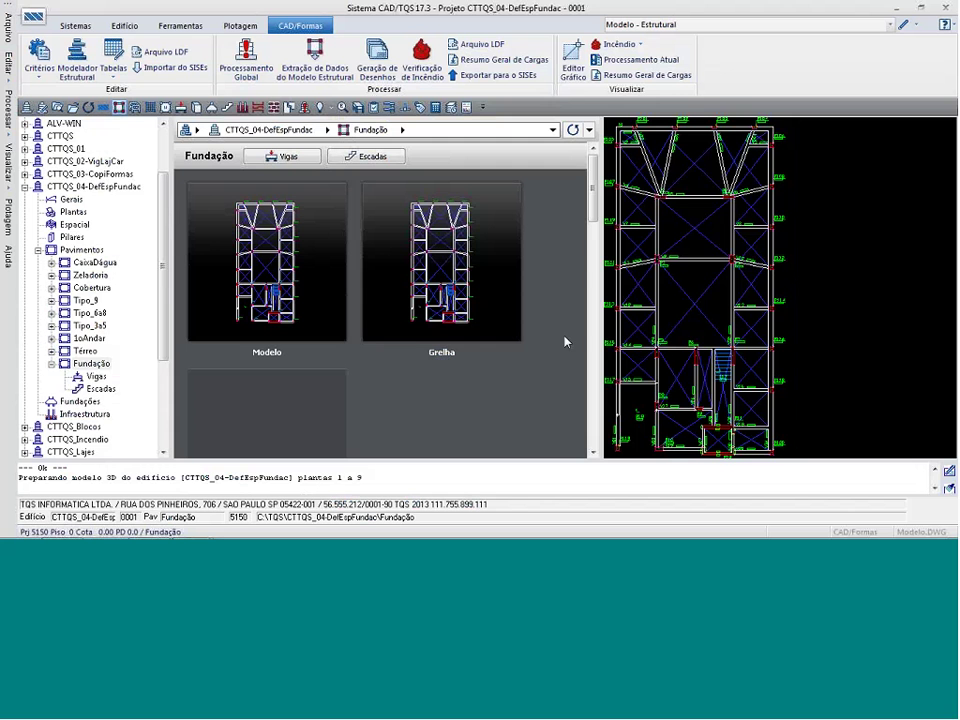
scroll(130, 278, down, 3)
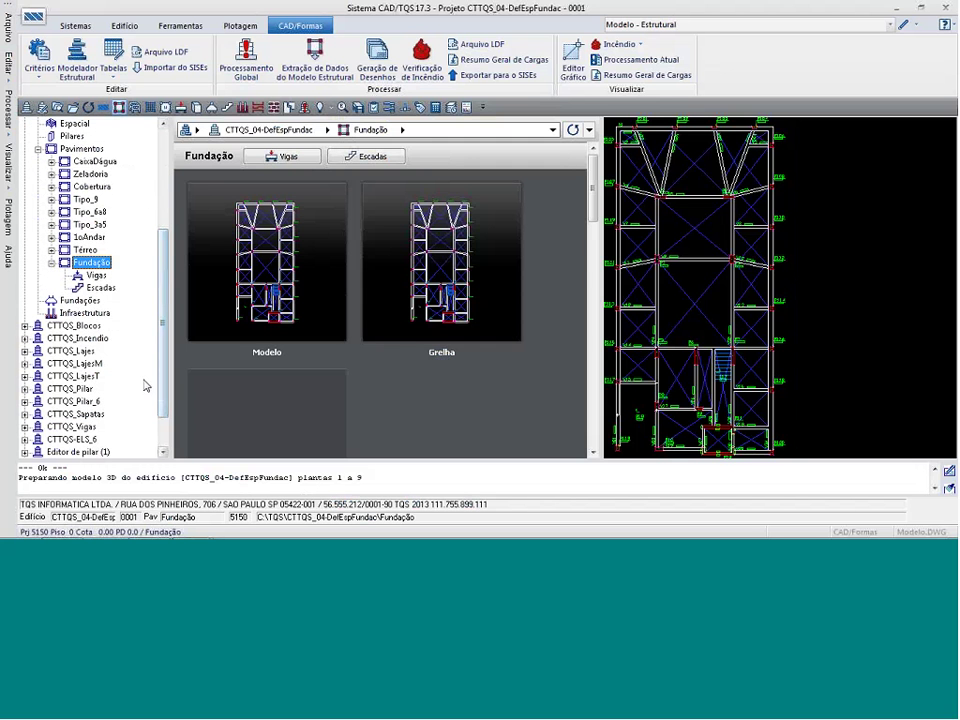
click(25, 414)
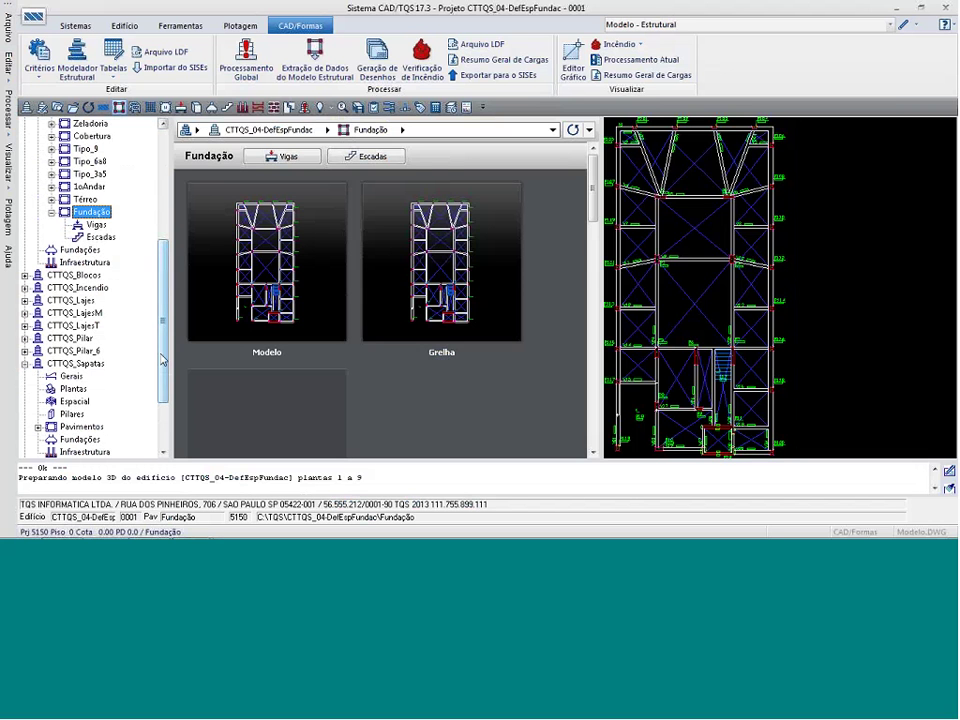
click(25, 275)
click(38, 339)
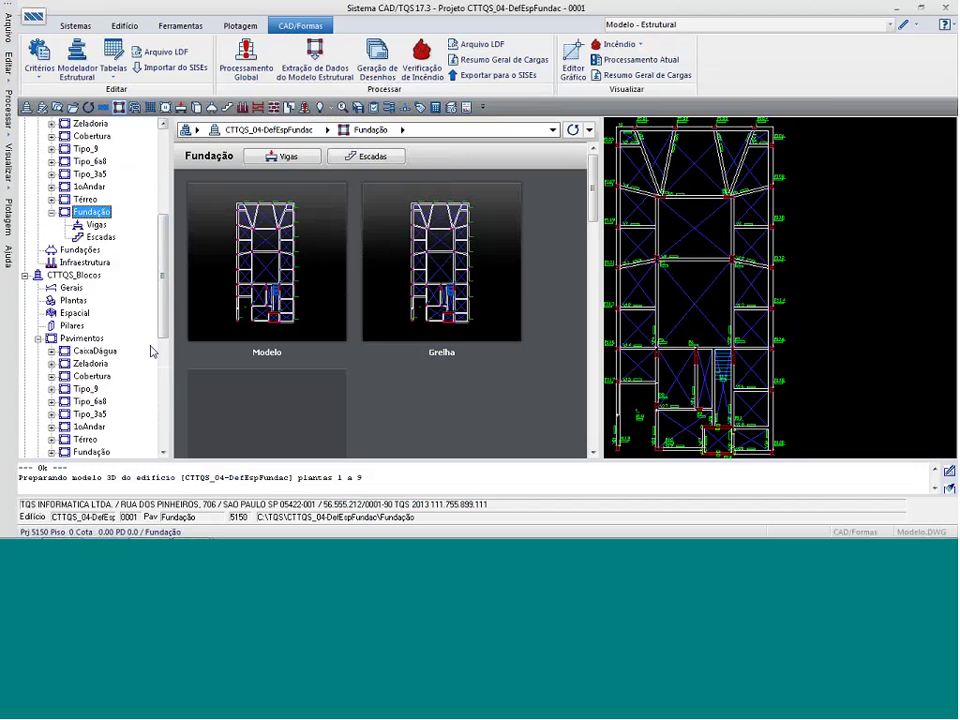
drag(164, 333, 164, 355)
scroll(164, 357, down, 1)
click(92, 349)
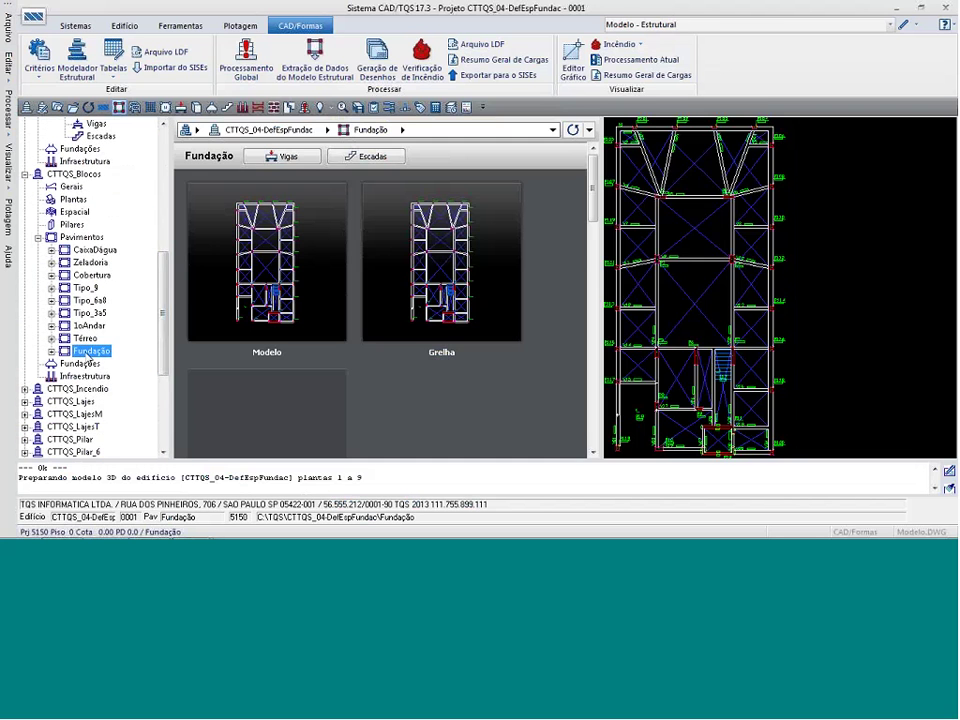
double_click(650, 355)
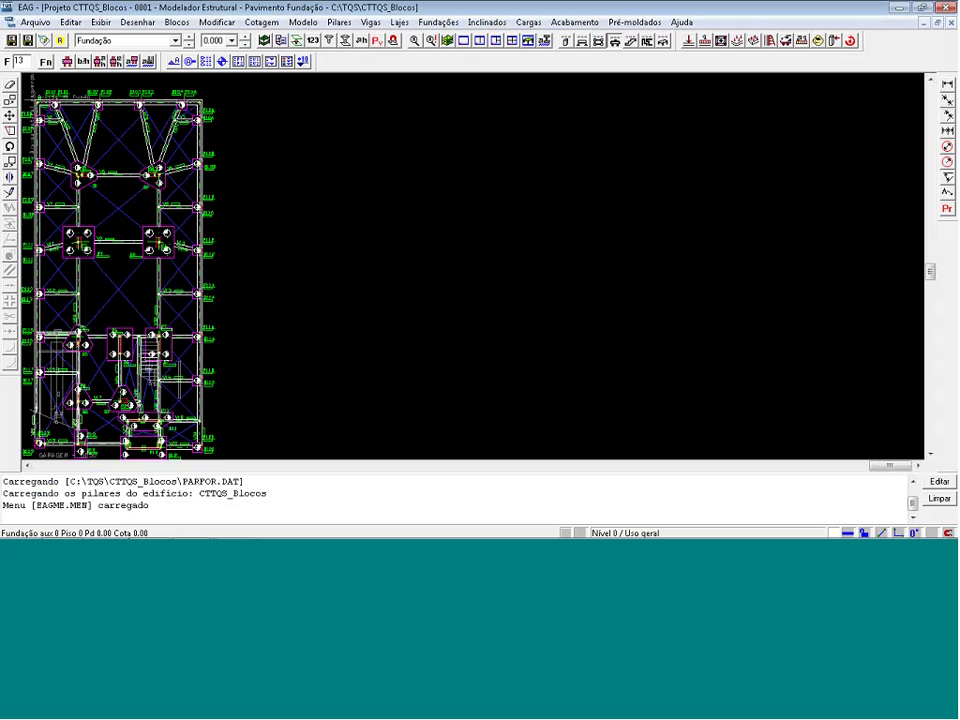
Examine the model settings of beam V8 beside block B110, and leave its general data without changes
scroll(158, 182, up, 5)
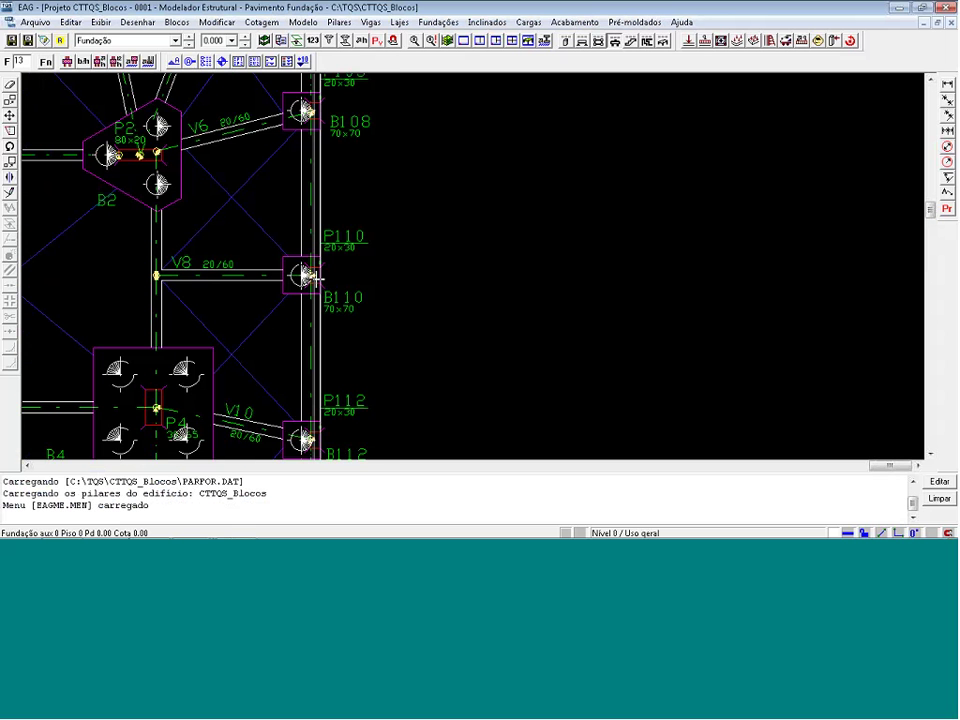
scroll(313, 277, up, 3)
scroll(343, 272, down, 1)
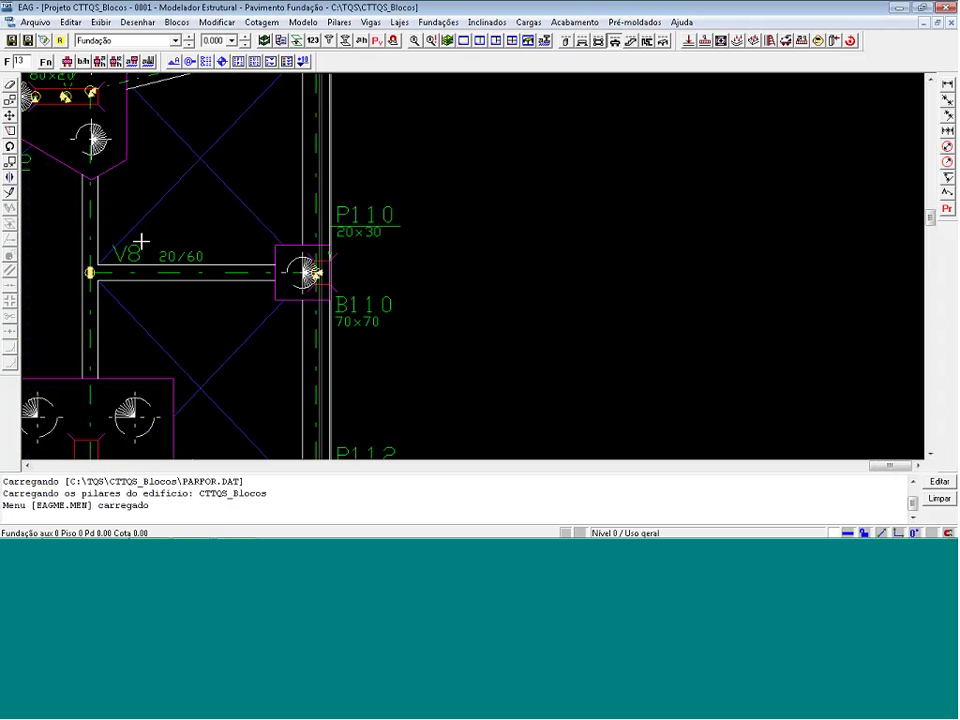
click(140, 256)
double_click(140, 256)
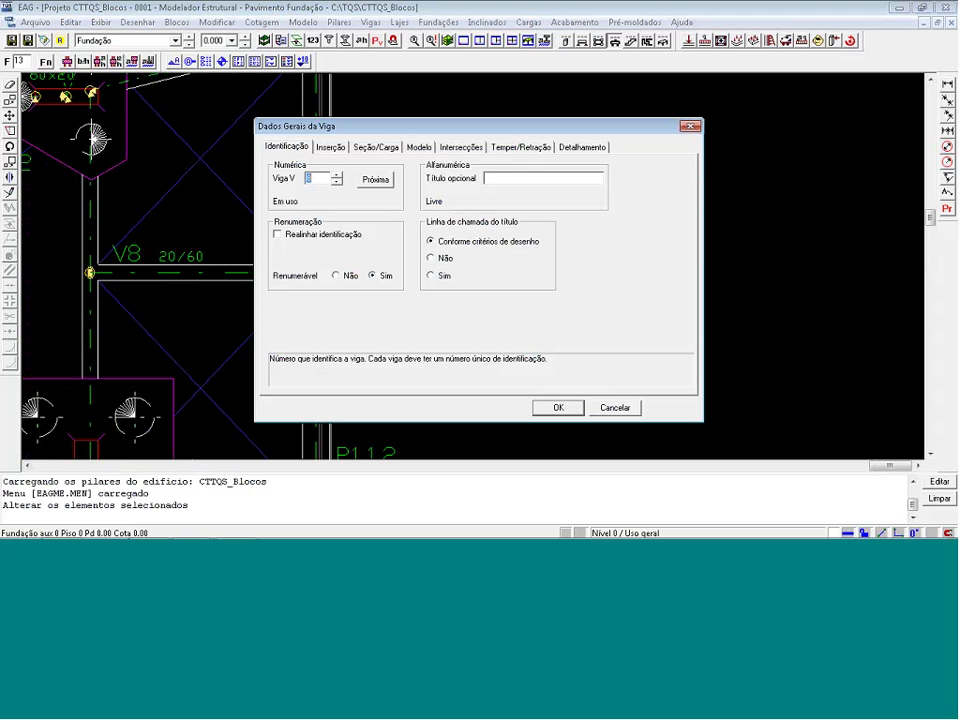
click(422, 149)
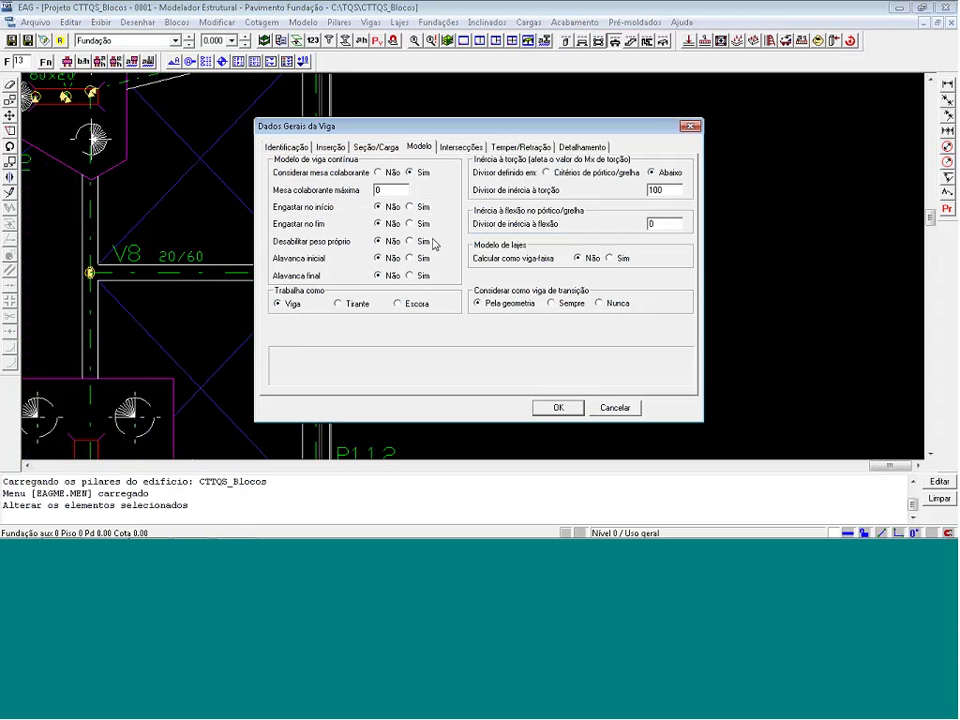
click(620, 409)
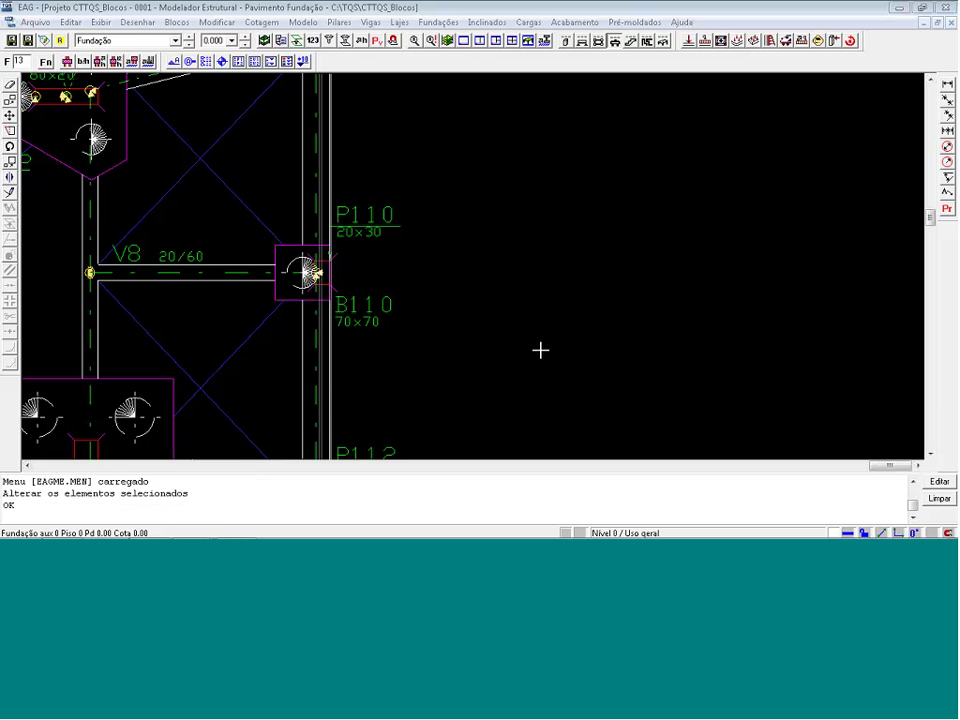
Examine the elastic frame spring coefficients of block B110, cancel its foundation data, and close the CTTQS_Blocos model
click(363, 300)
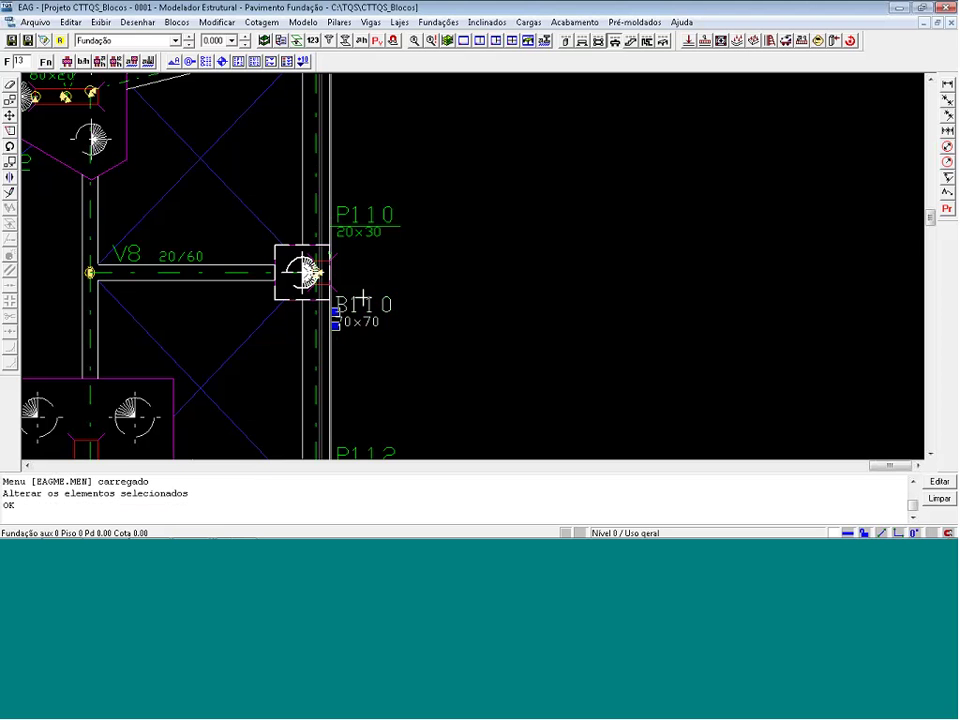
double_click(363, 300)
click(410, 171)
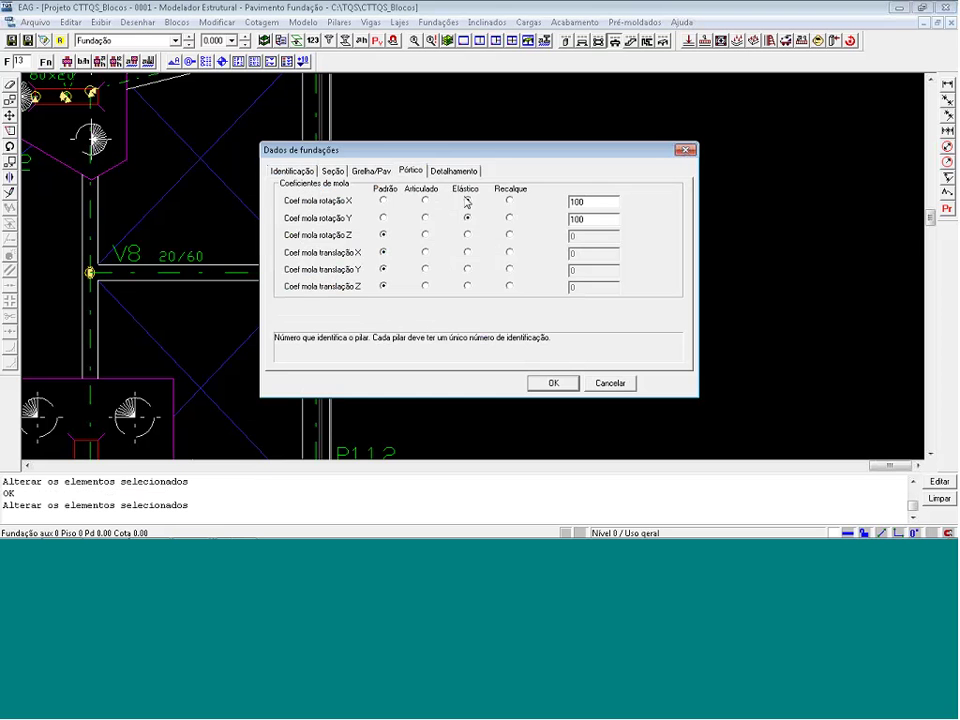
click(467, 217)
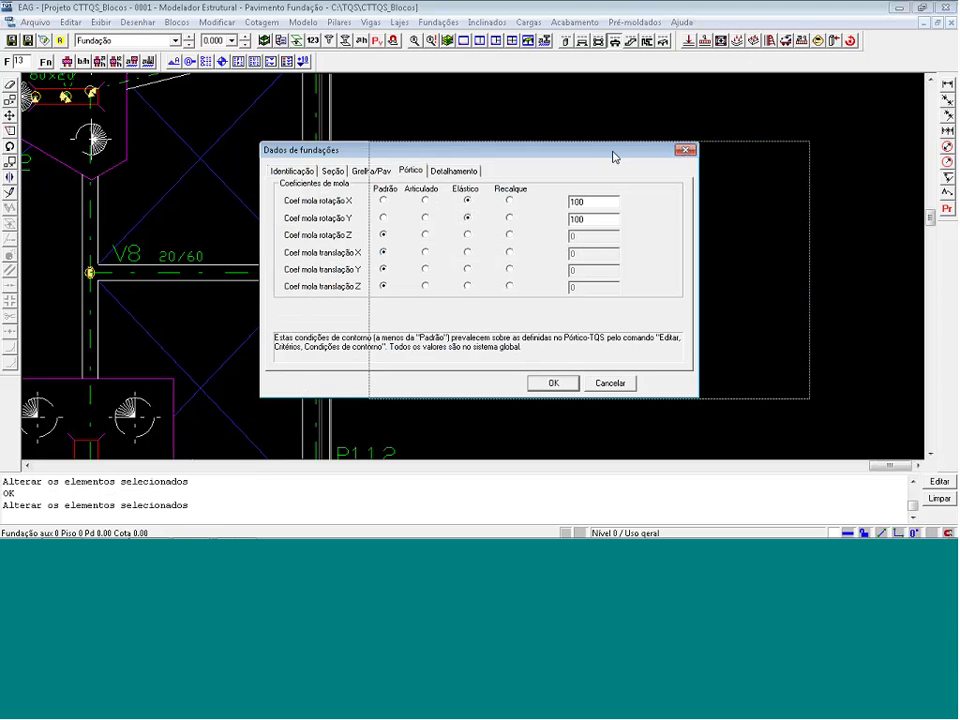
drag(615, 154, 725, 155)
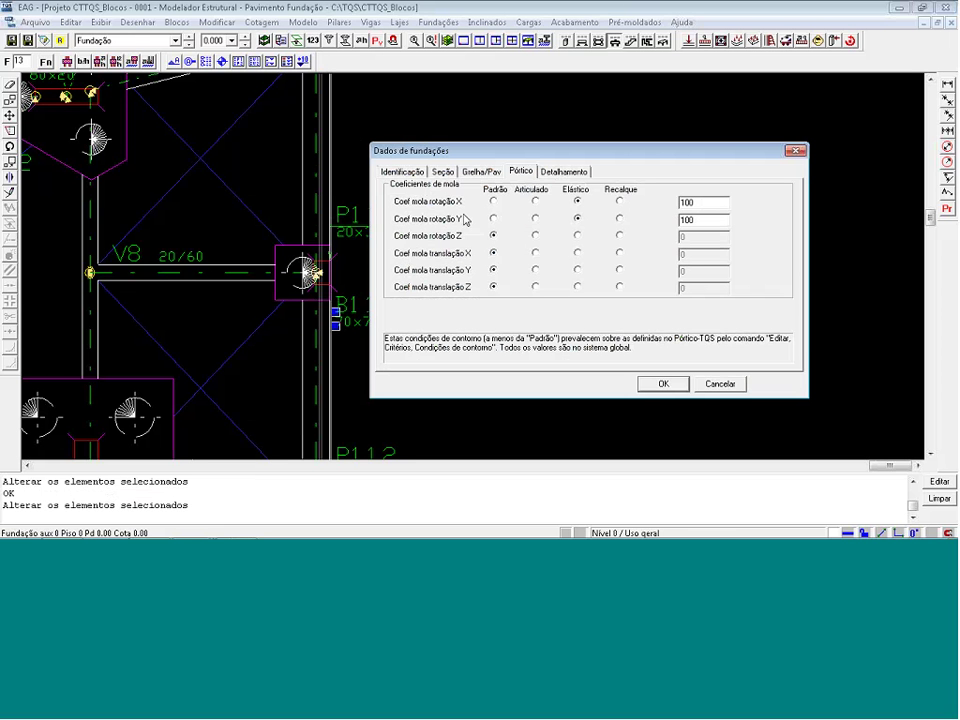
click(713, 386)
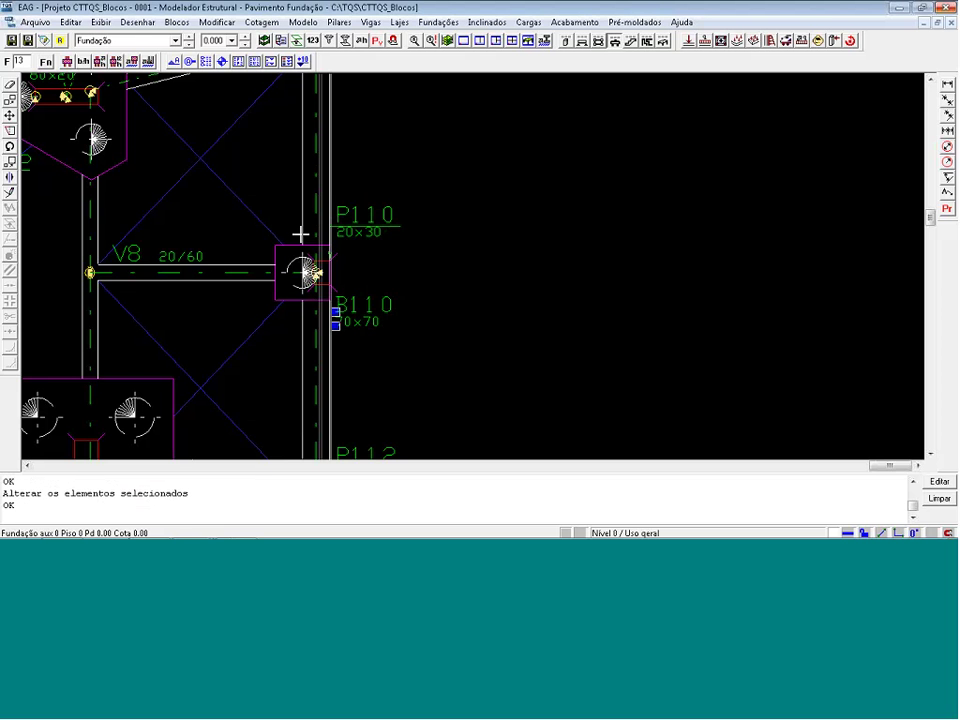
click(946, 7)
click(540, 326)
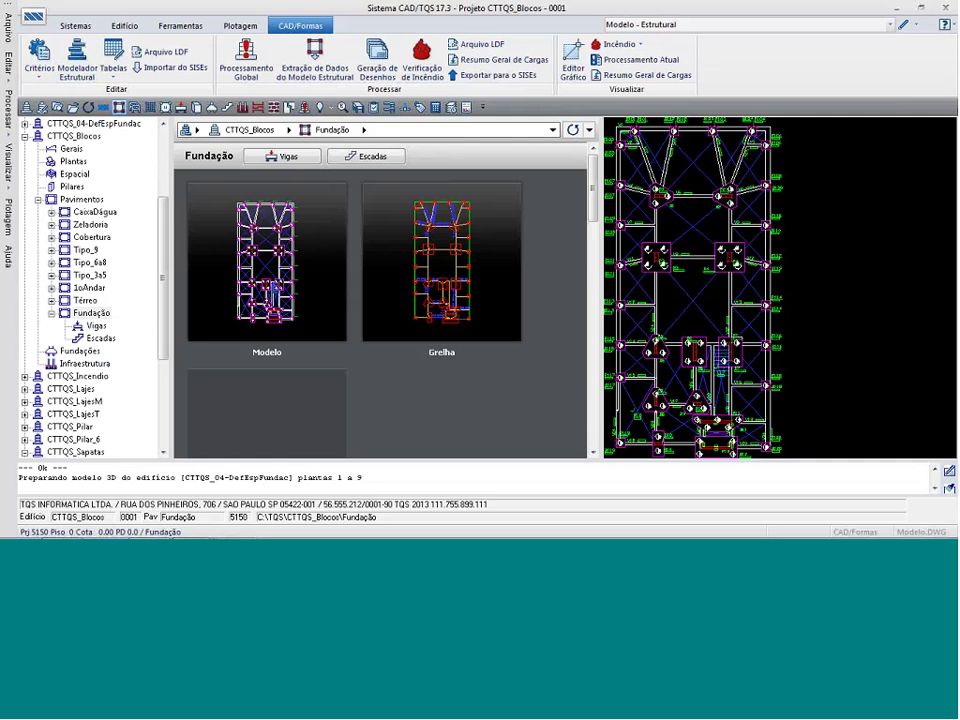
Open the Fundação floor of building CTTQS_Sapatas in the structural modeler
drag(162, 326, 162, 393)
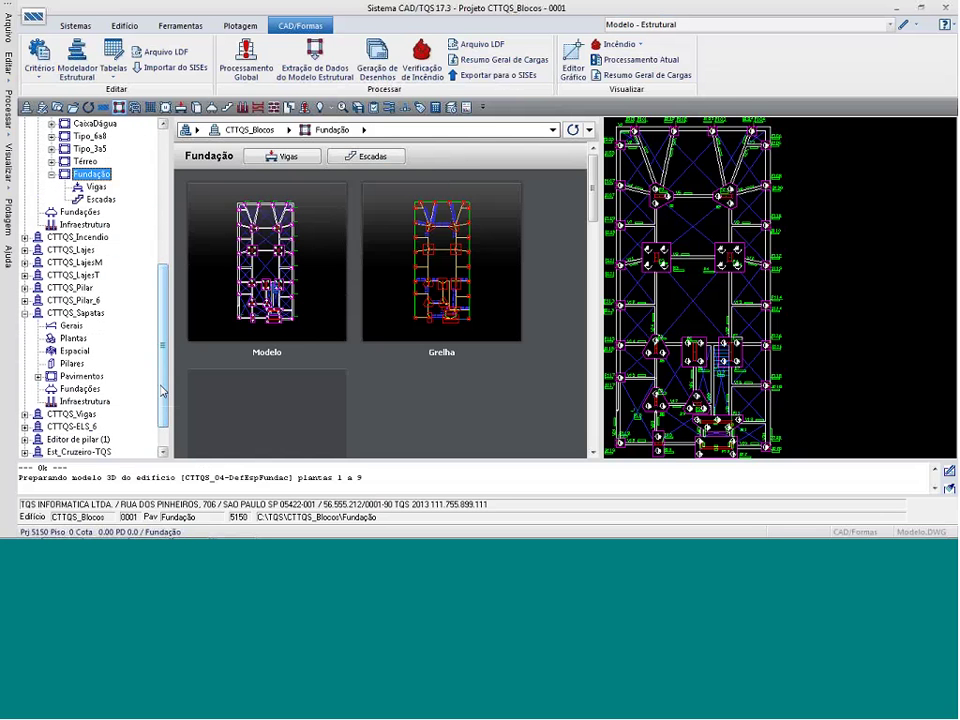
click(38, 376)
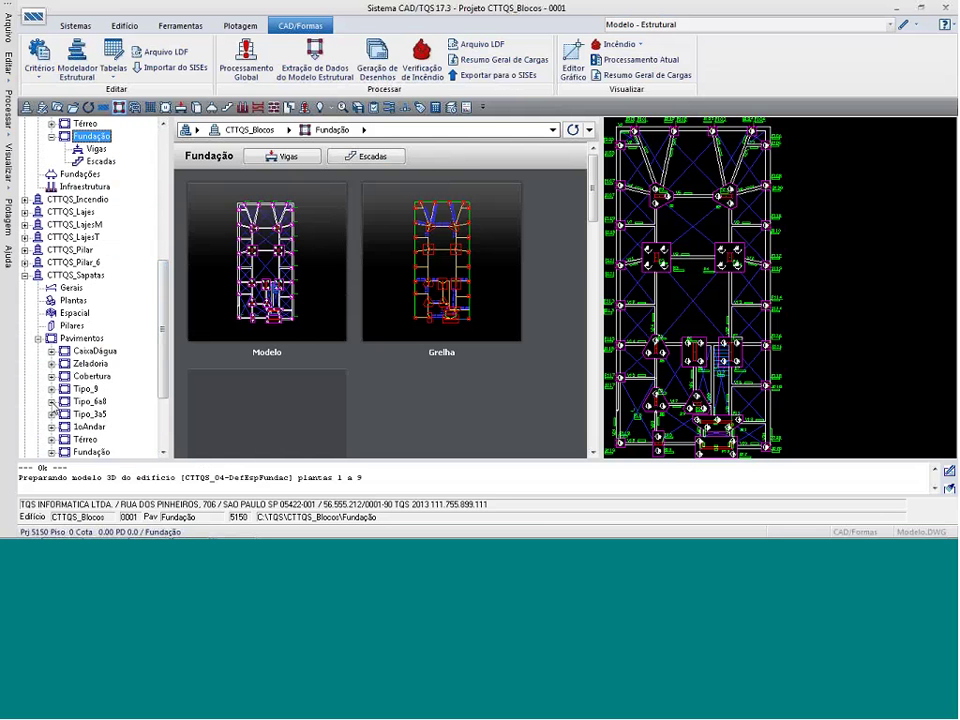
click(91, 452)
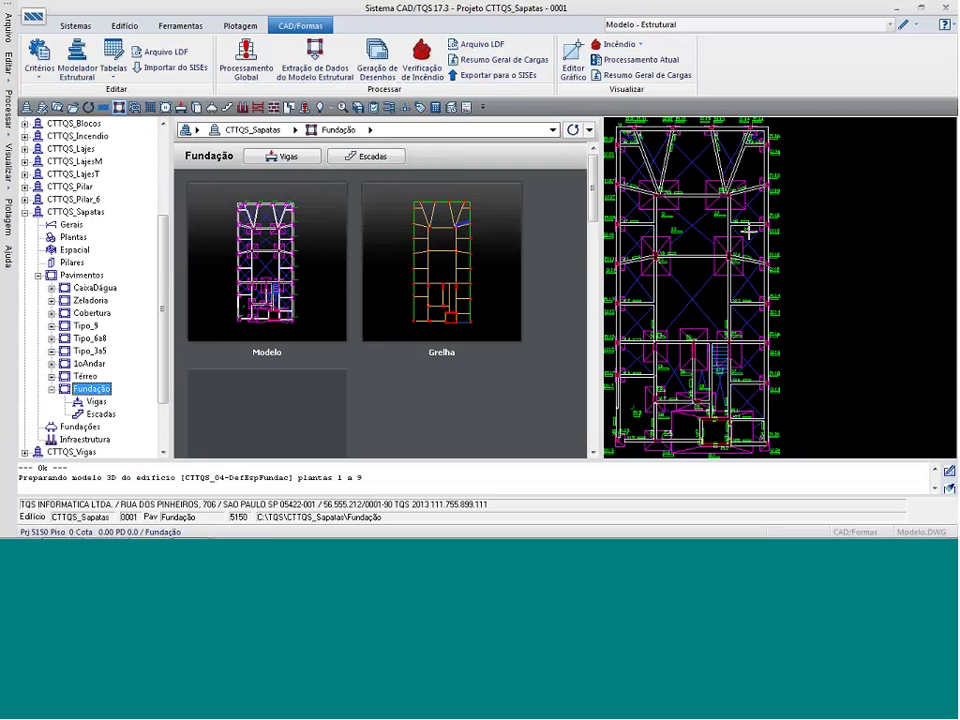
double_click(748, 231)
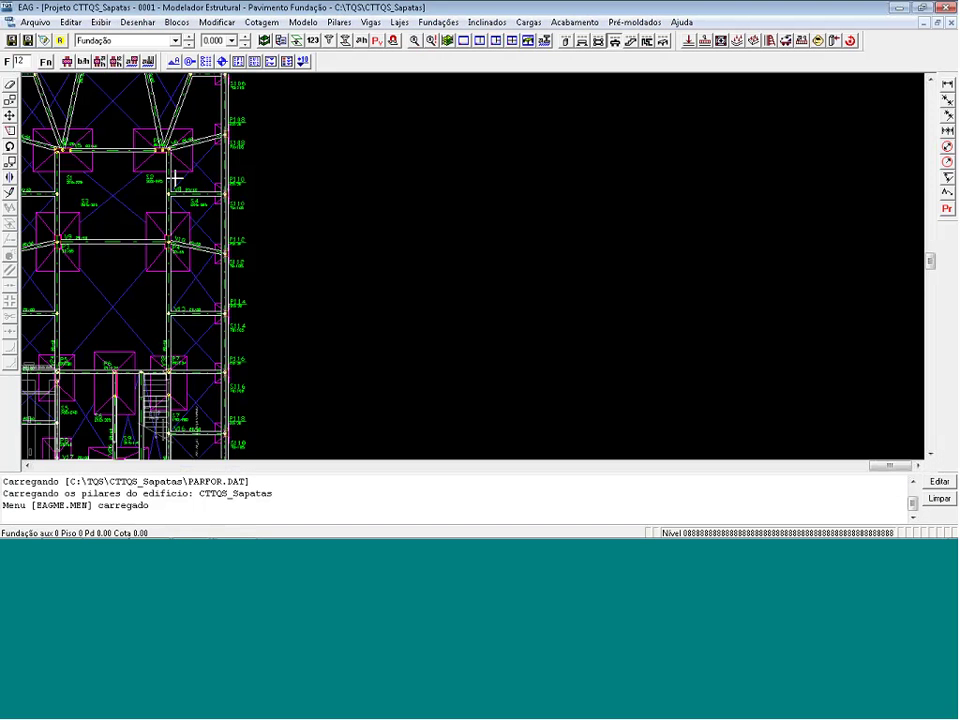
Examine the frame spring coefficients of footing S110 under column P110, and close the CTTQS_Sapatas model
scroll(175, 178, up, 4)
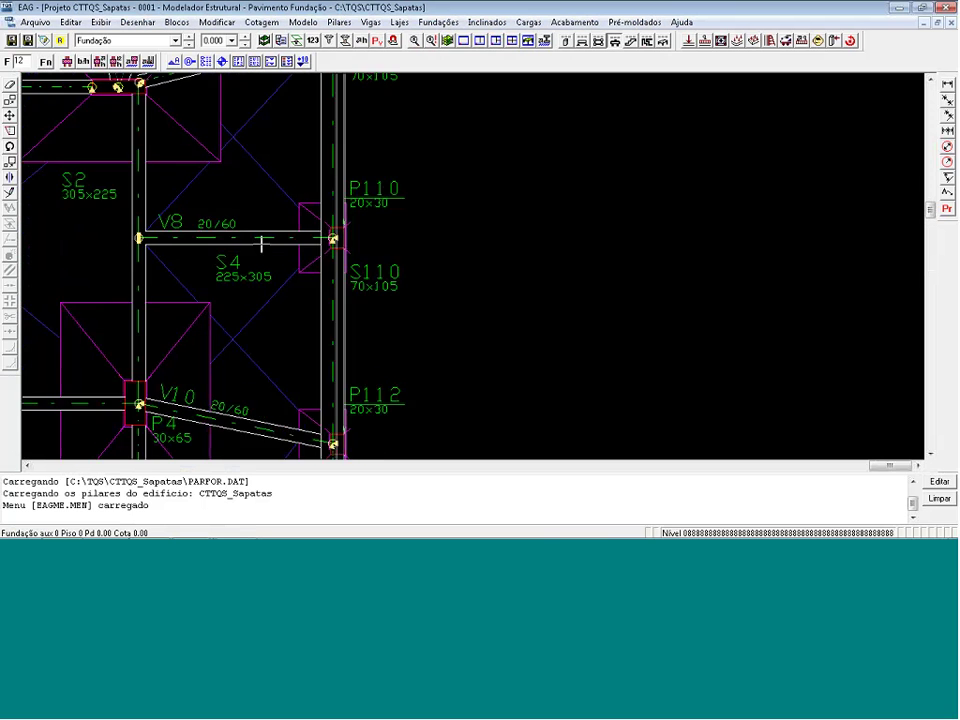
scroll(260, 242, up, 1)
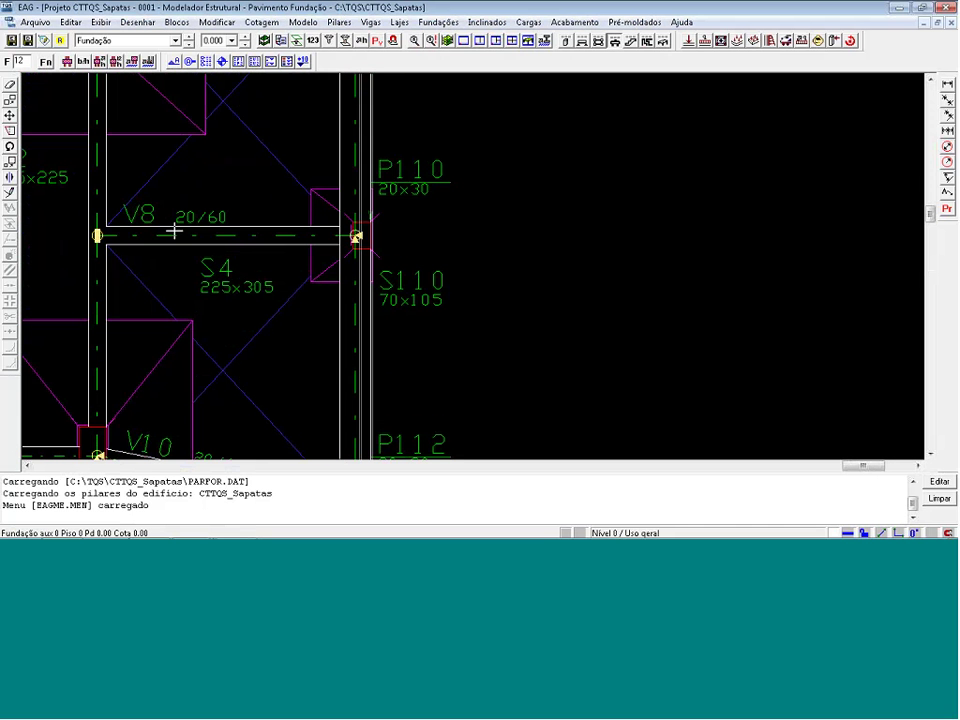
click(405, 278)
double_click(406, 276)
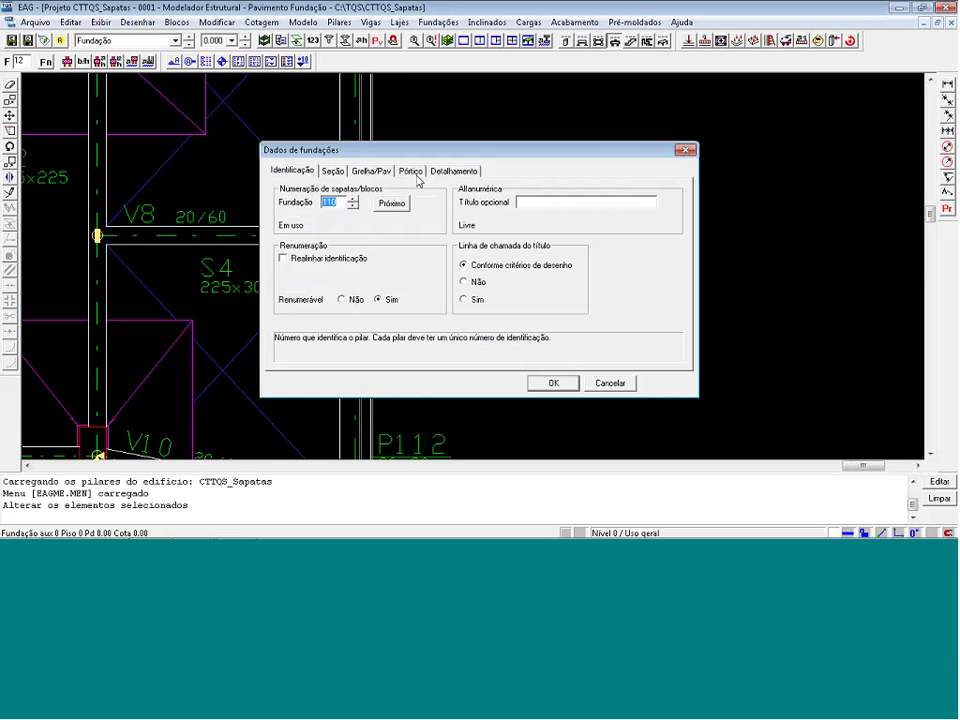
click(415, 173)
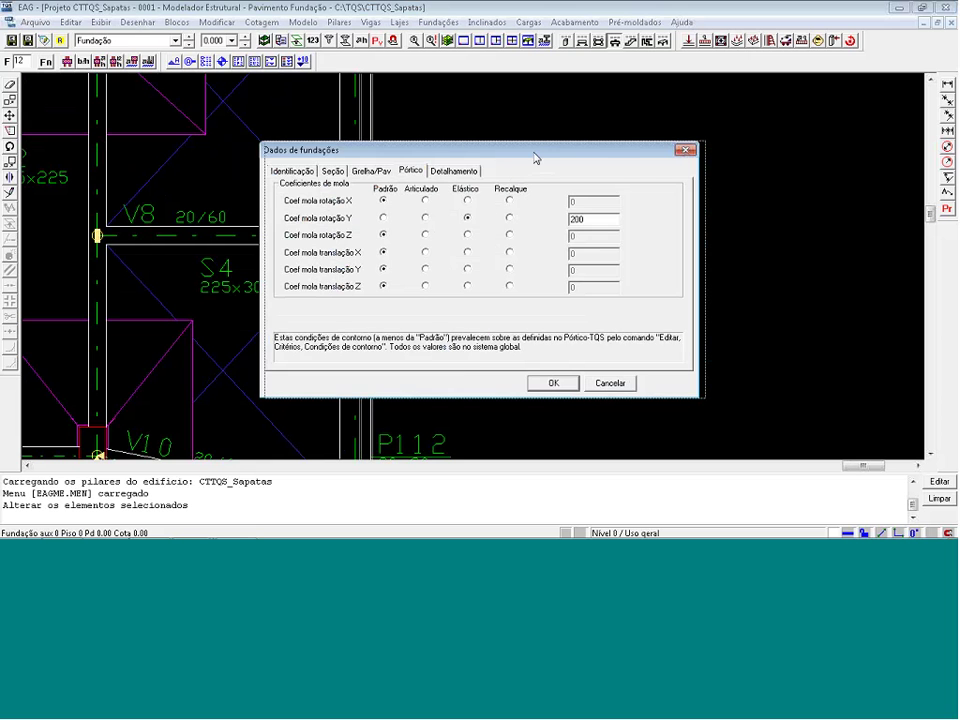
drag(535, 158, 697, 153)
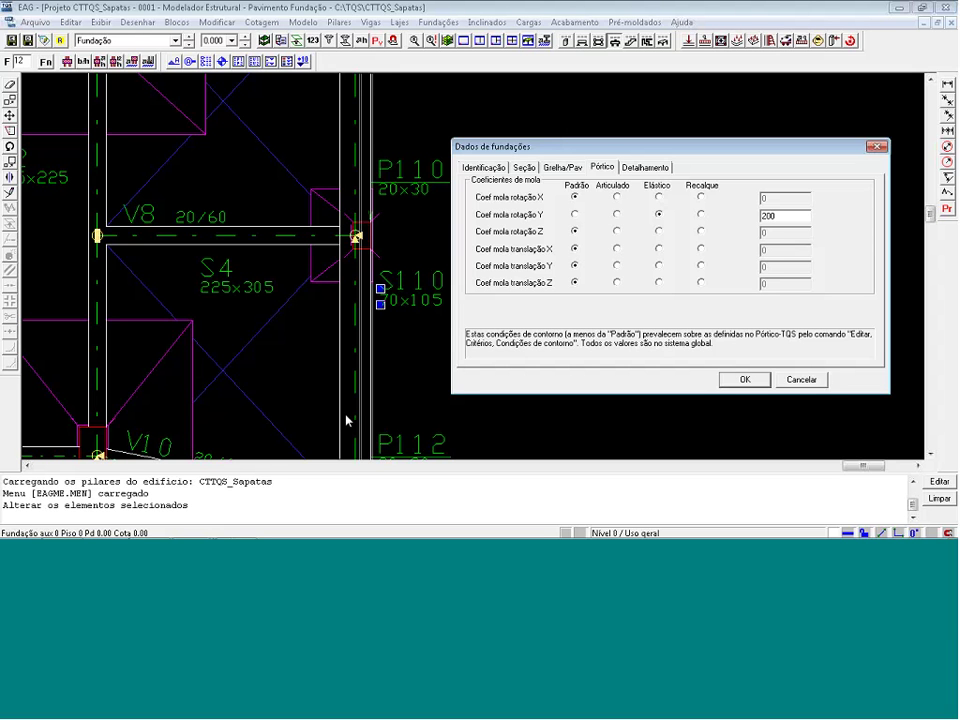
click(745, 379)
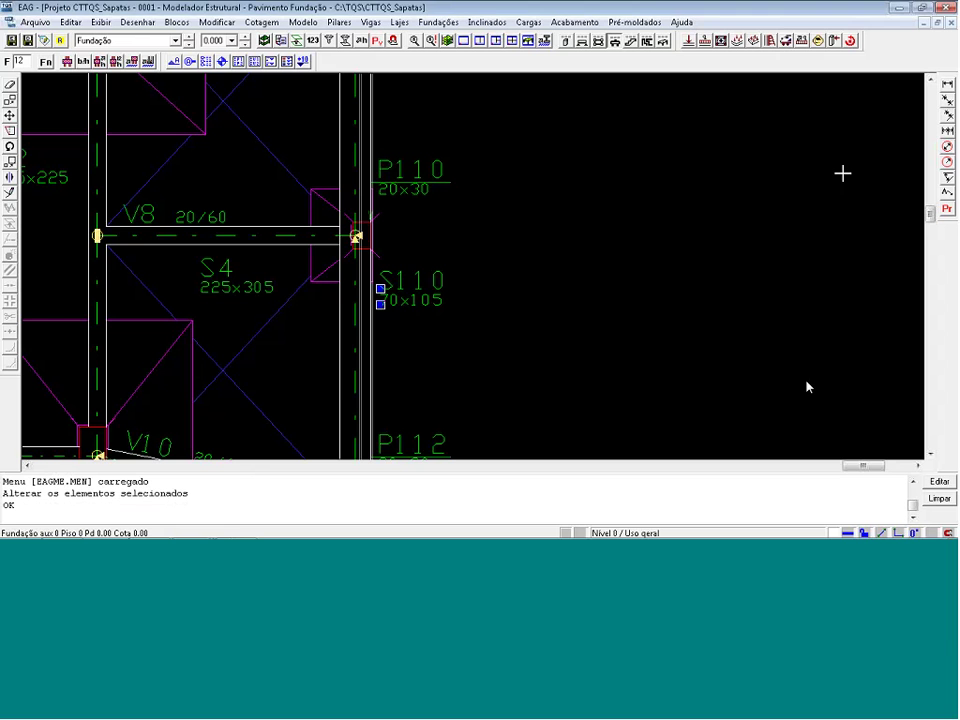
click(537, 325)
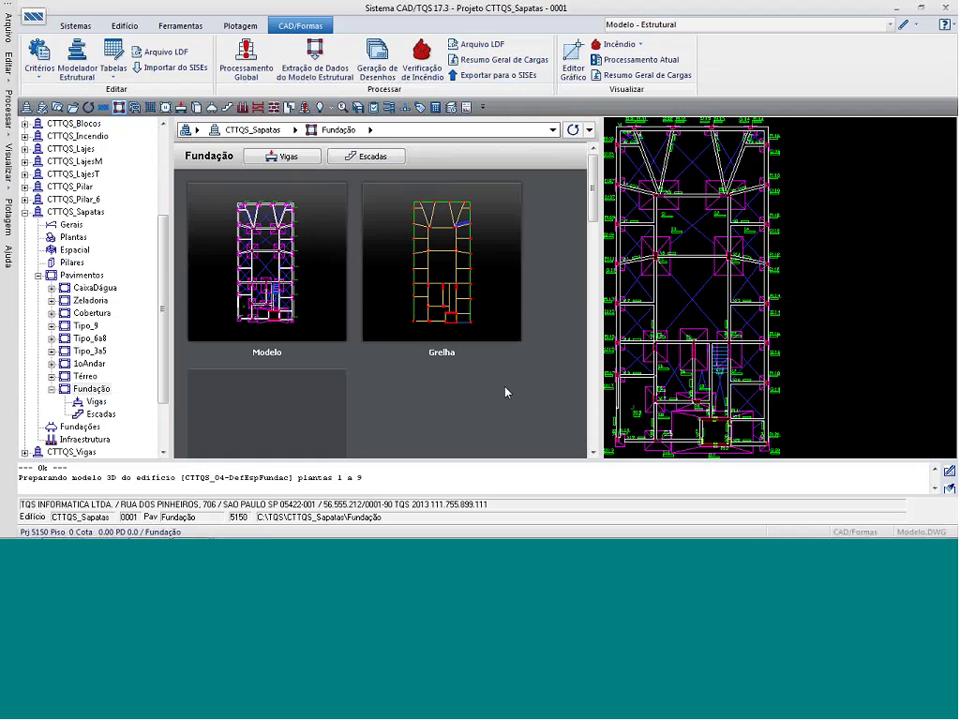
Switch to the presentation and advance to the slide about saving the location plan drawing
key(alt+Tab)
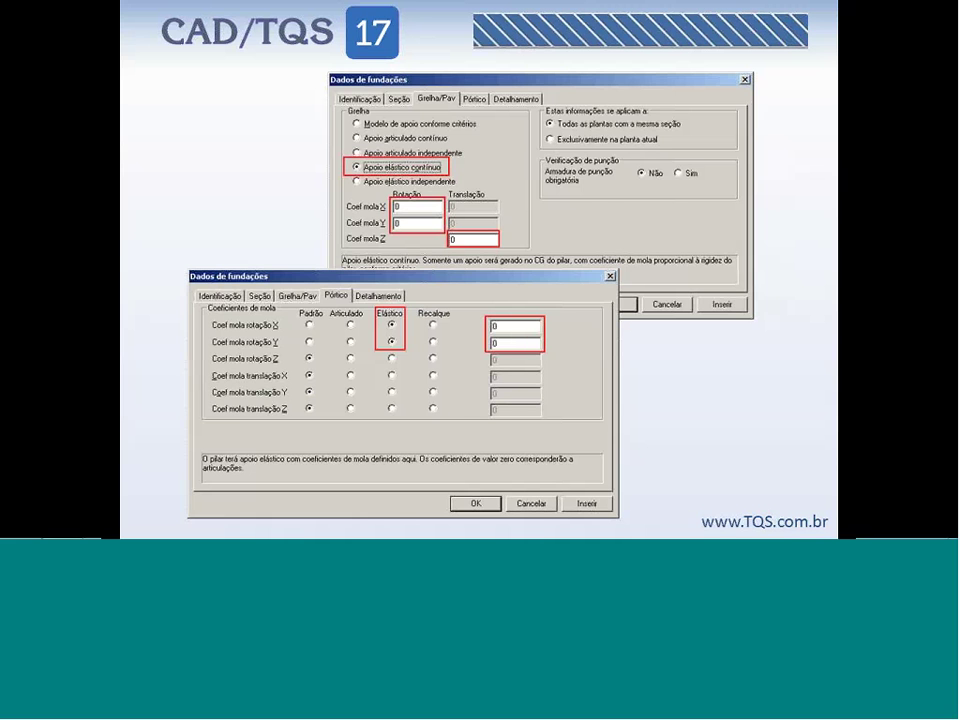
key(Right)
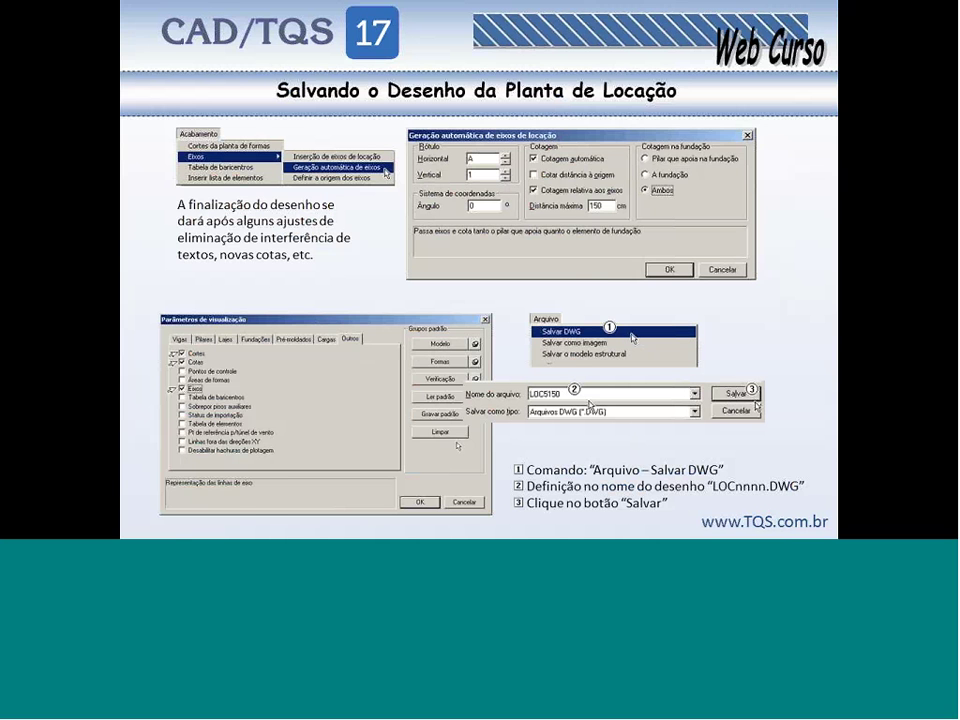
Return to CAD/TQS and reopen the Fundação floor of building CTTQS_Blocos in the structural modeler
key(alt+Tab)
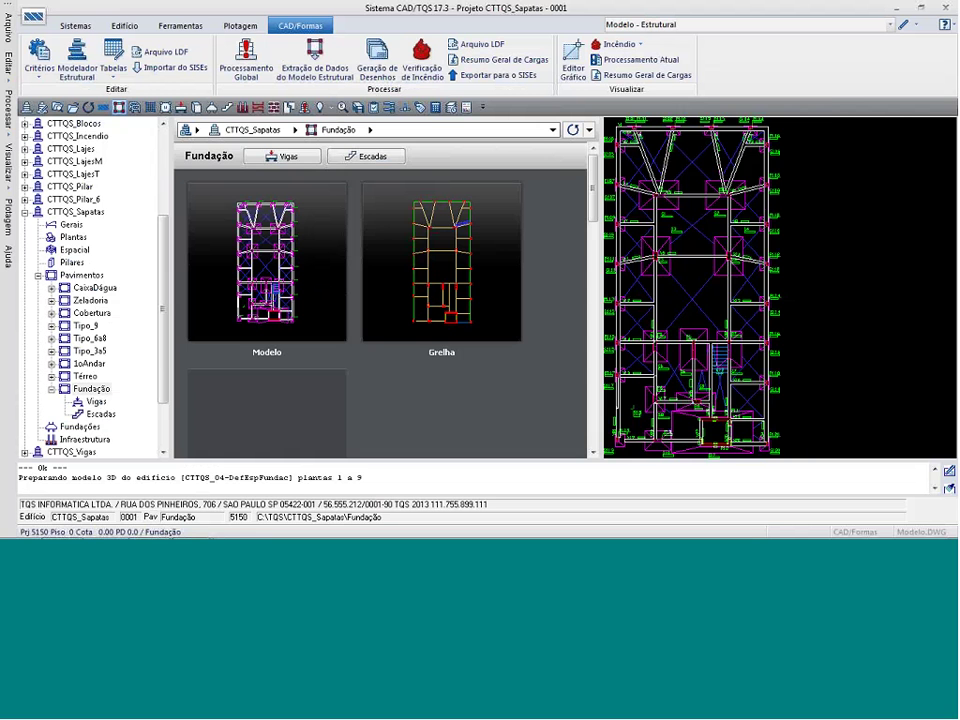
scroll(162, 360, down, 3)
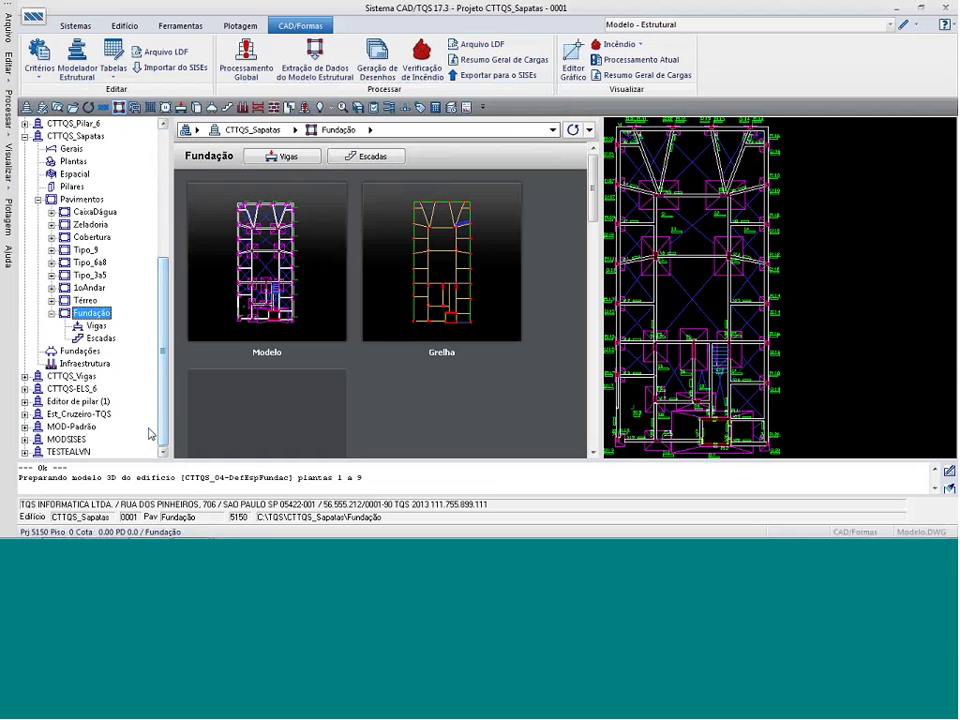
scroll(123, 316, up, 3)
scroll(141, 377, up, 2)
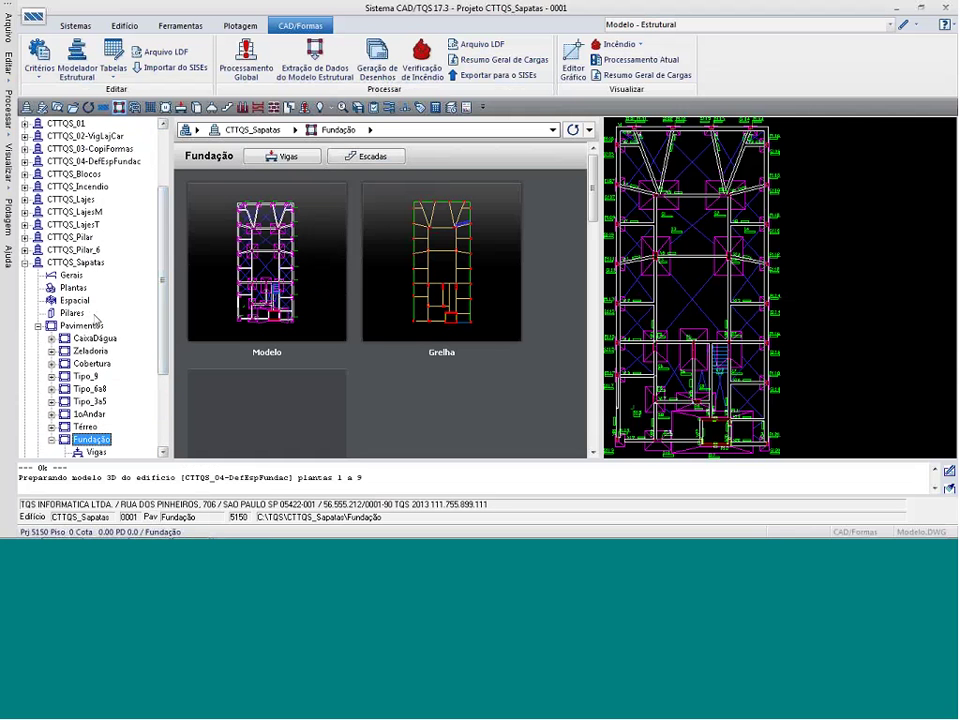
click(25, 174)
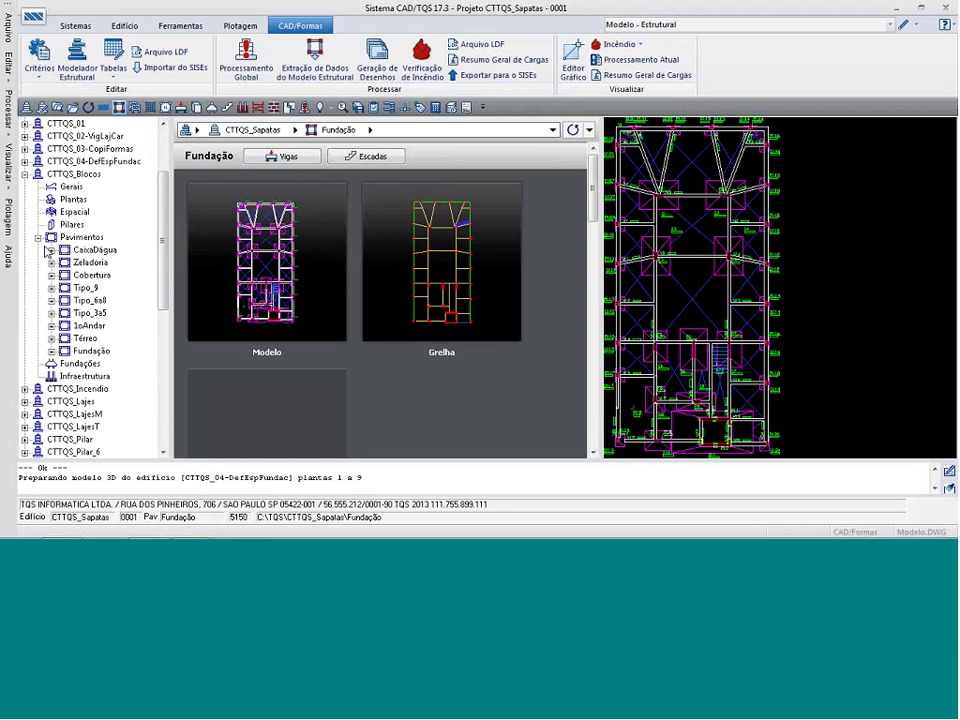
click(86, 338)
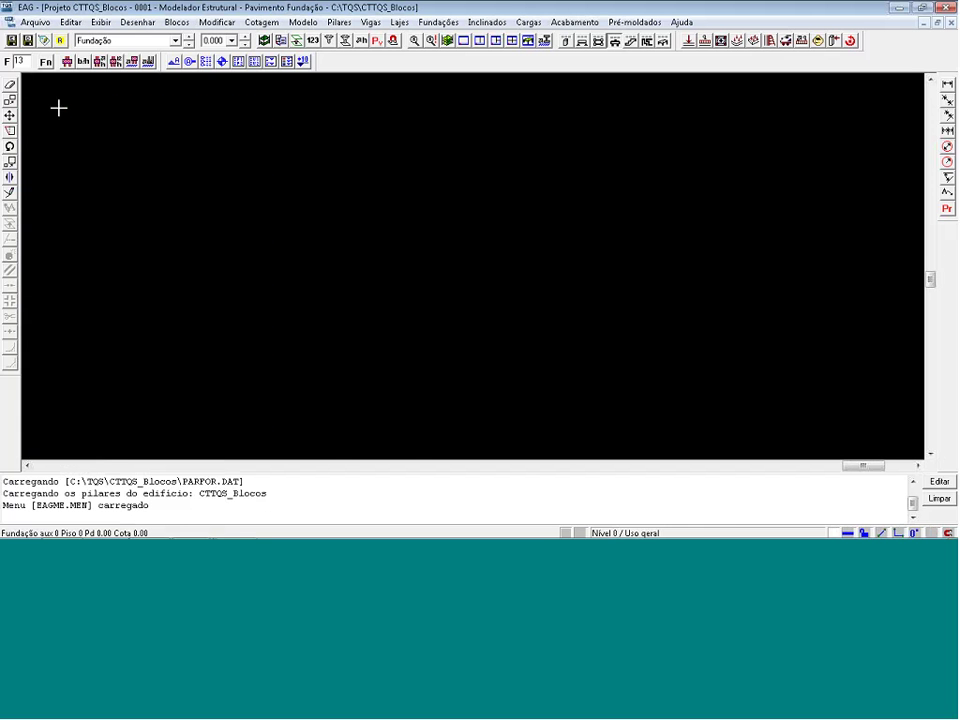
Look over the whole Fundação plan of CTTQS_Blocos and inspect the options for manually defined location axes
scroll(88, 94, up, 3)
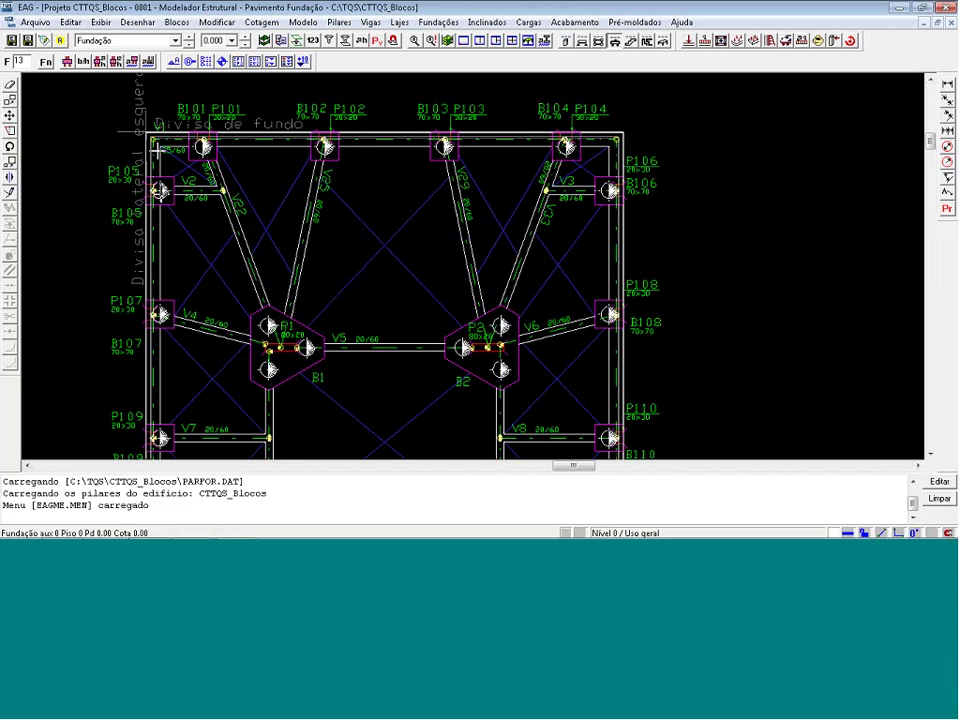
scroll(634, 137, down, 4)
scroll(594, 392, up, 2)
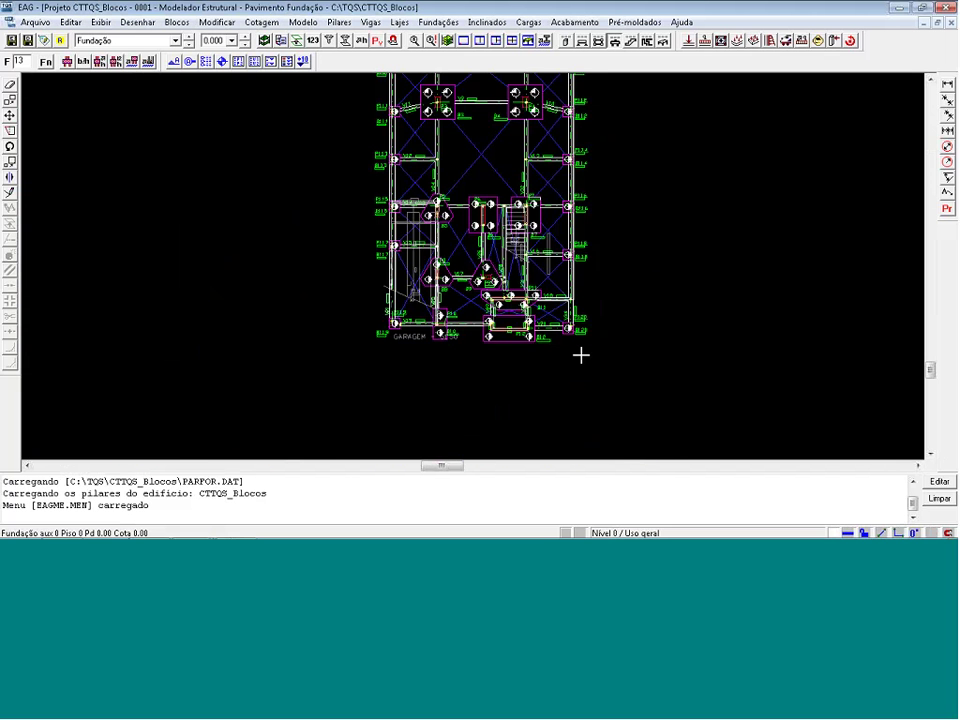
scroll(329, 319, down, 1)
scroll(329, 319, down, 2)
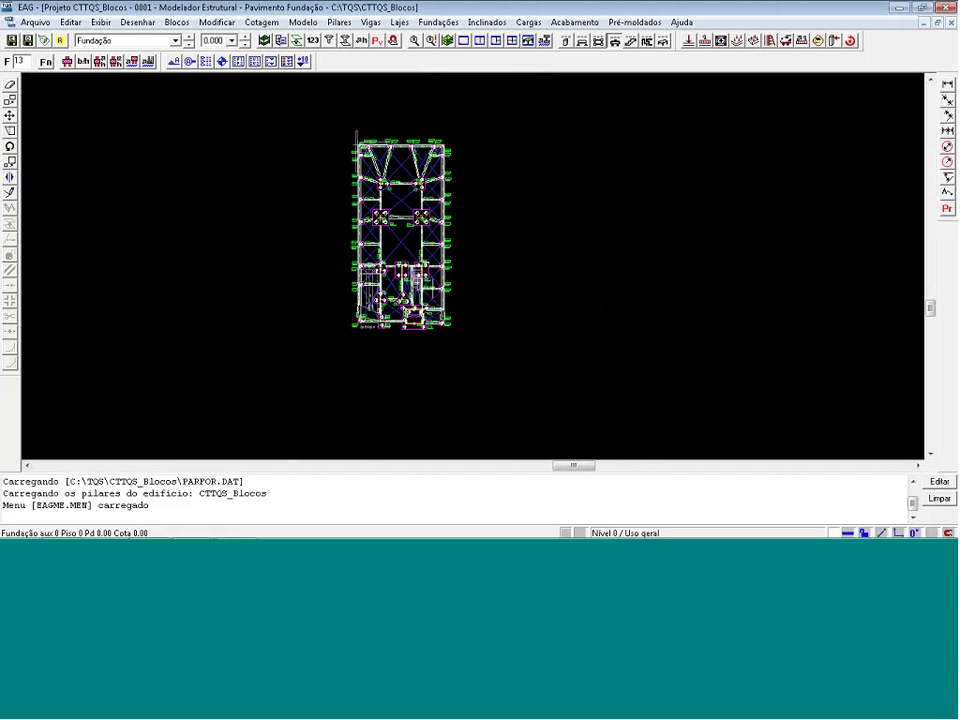
click(193, 62)
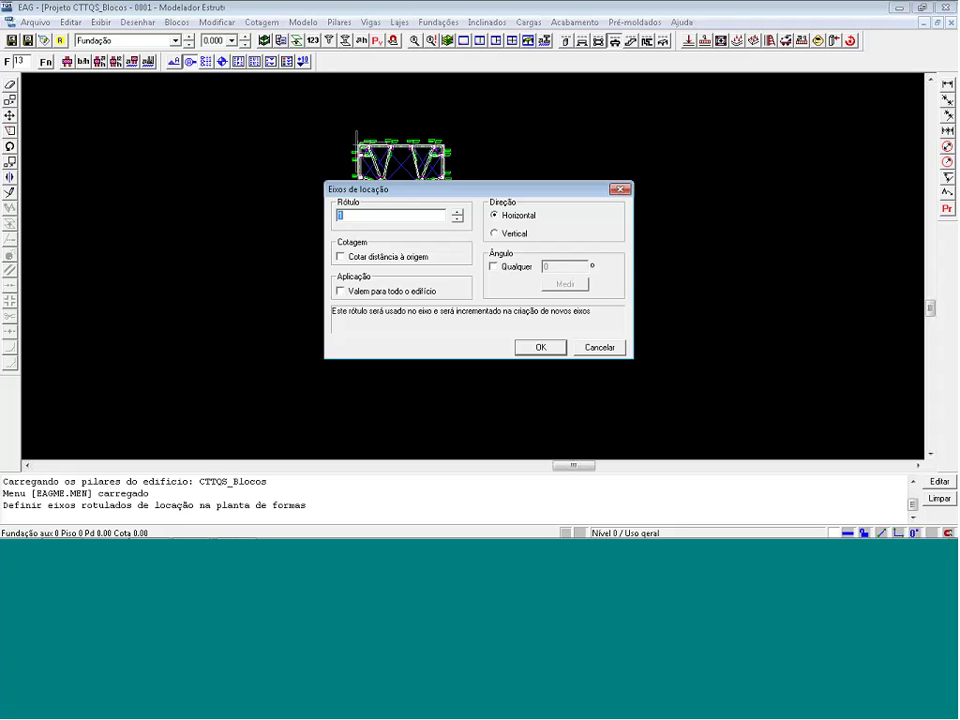
key(Return)
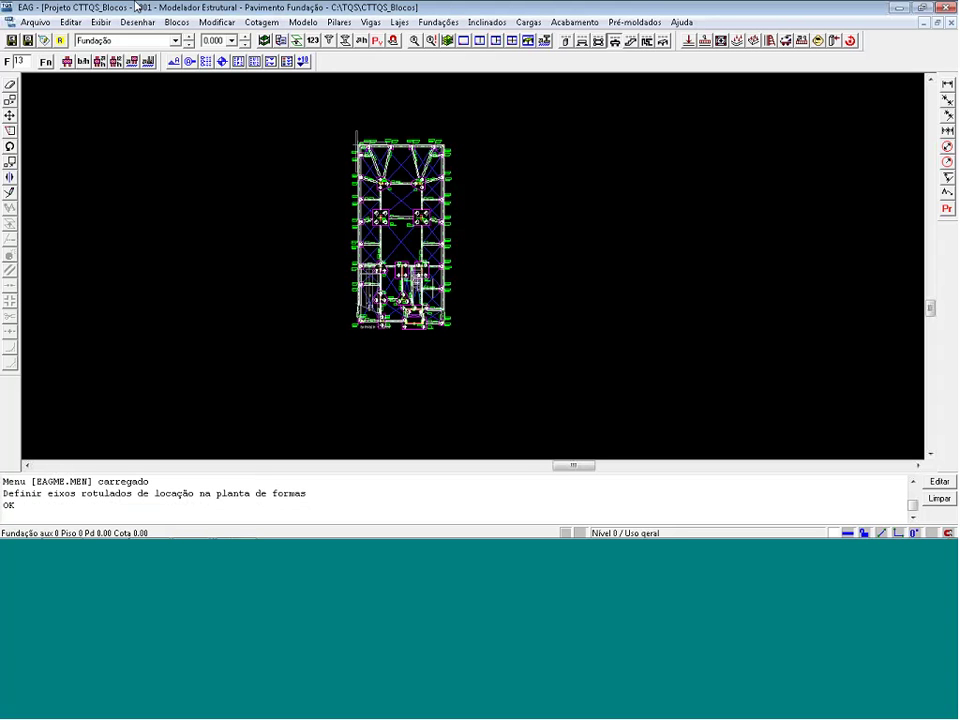
Generate the location axes automatically, labelled from A horizontally and 1 vertically, with foundation dimensioning set to Ambos
click(205, 62)
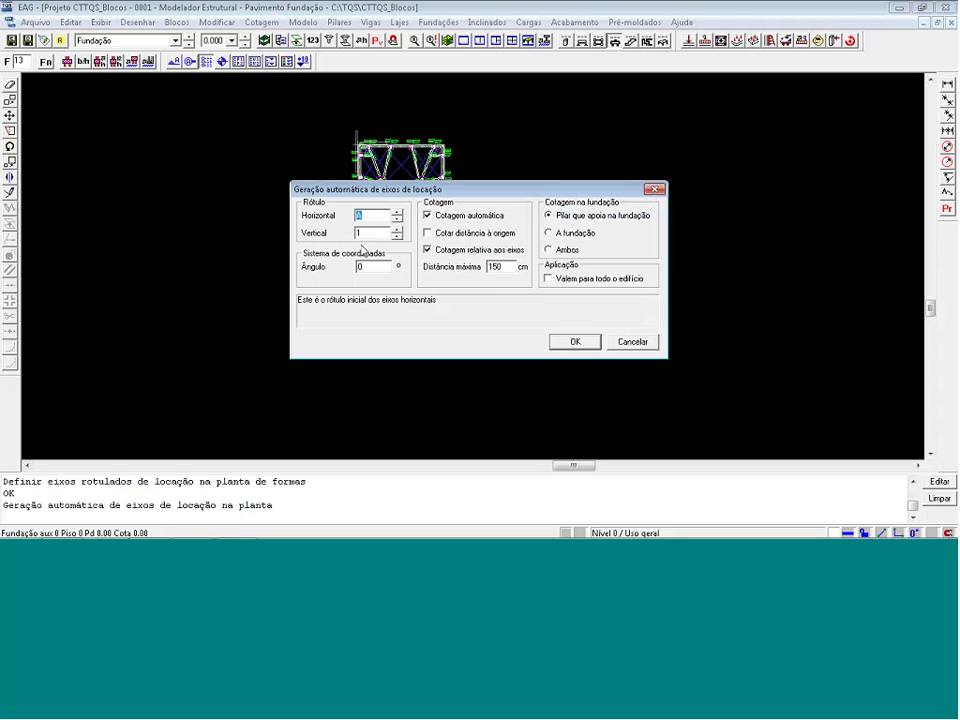
click(567, 251)
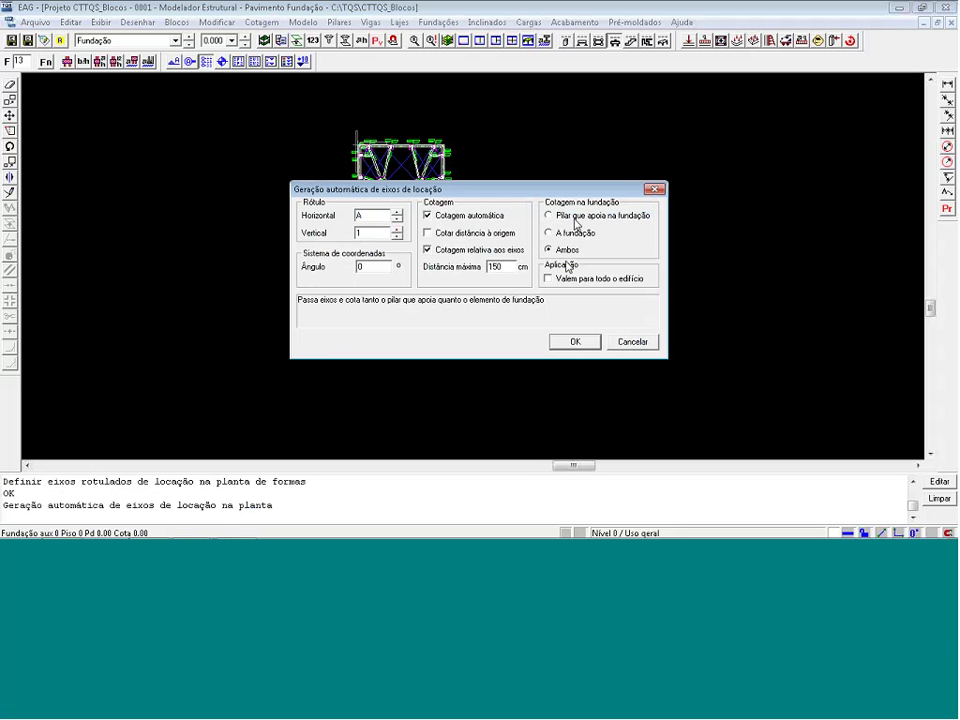
click(560, 342)
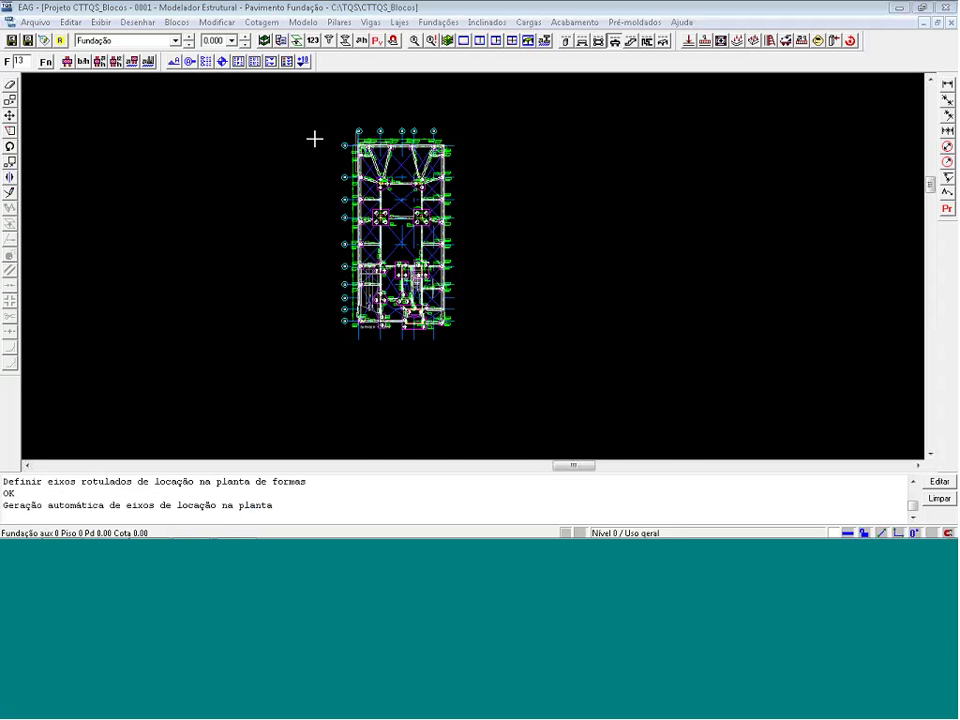
scroll(324, 133, up, 3)
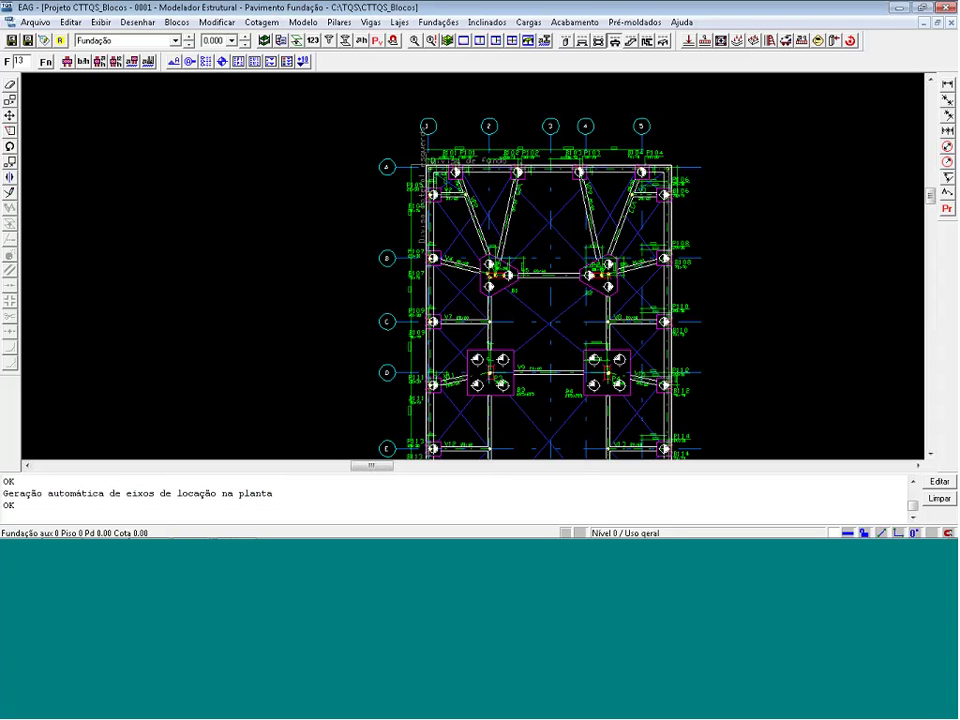
Apply the Formas display group and turn off the display of beam faces, titles, dimensions and nodes
click(426, 48)
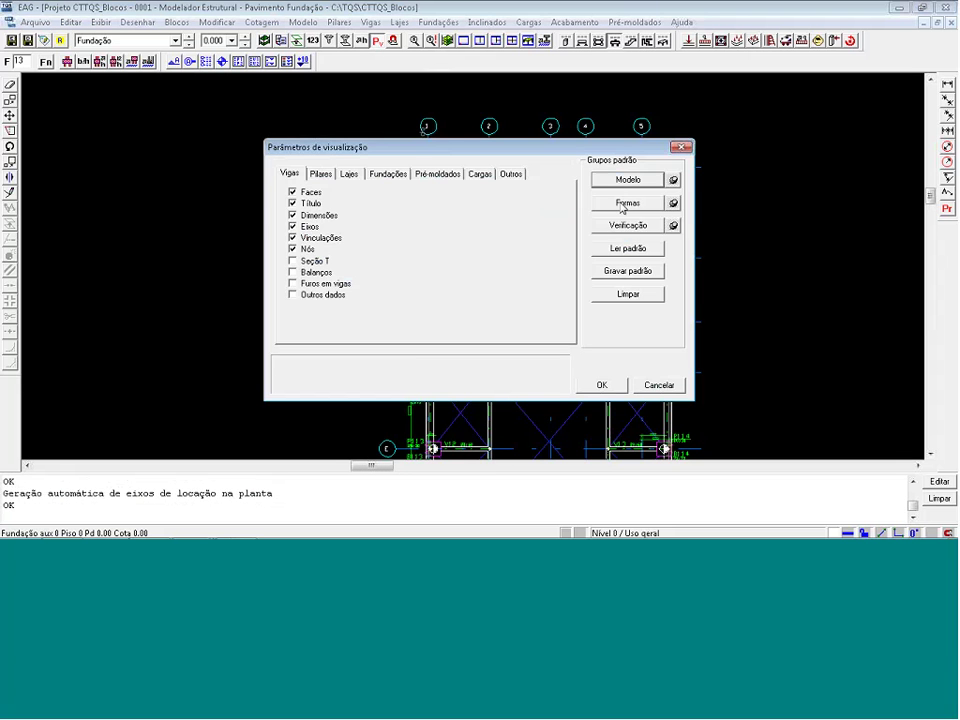
click(621, 205)
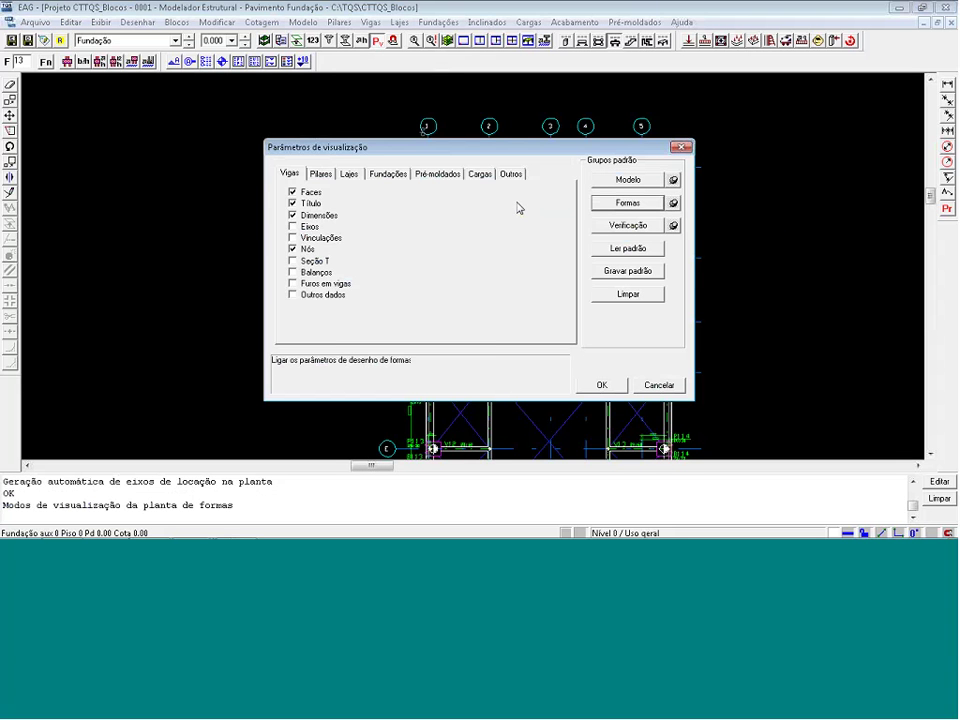
click(292, 192)
click(292, 203)
click(292, 215)
click(292, 249)
click(292, 283)
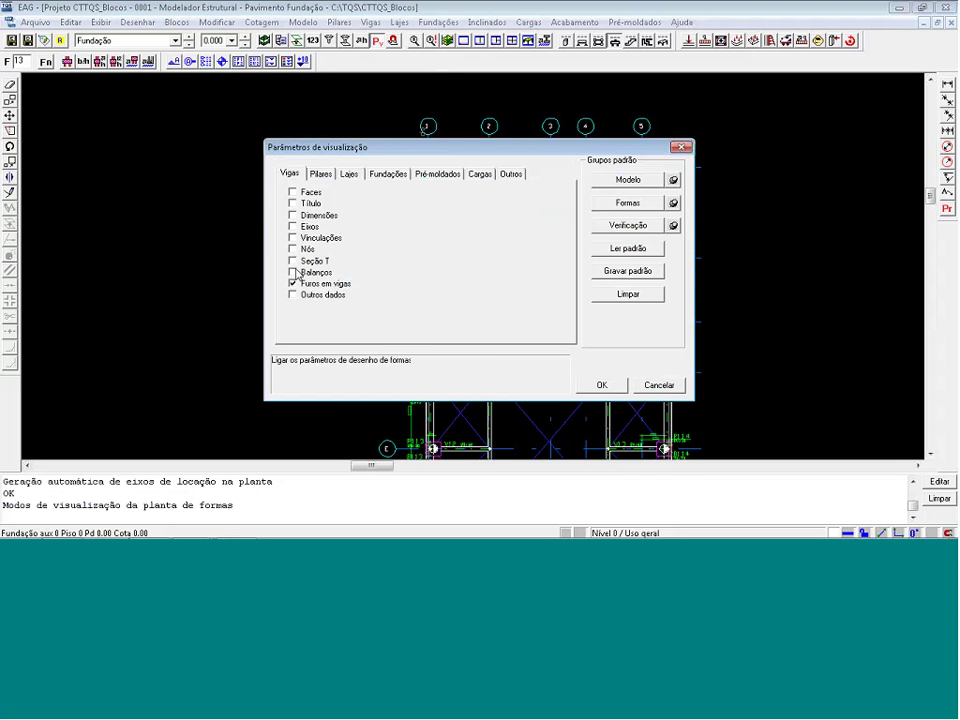
click(292, 283)
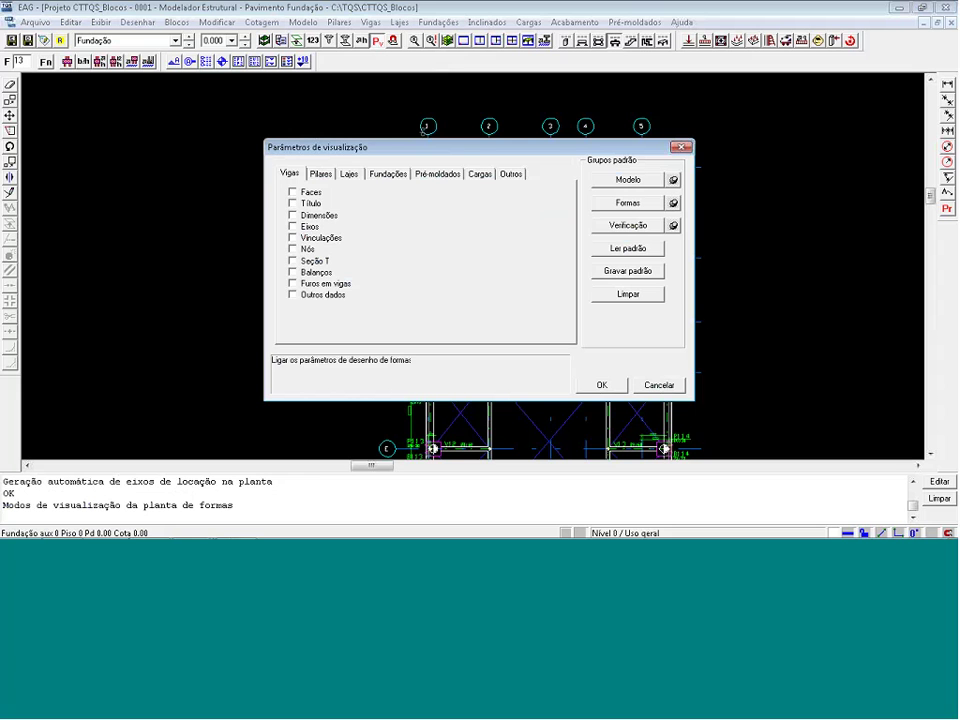
Hide the column sections and titles, the slab openings and the foundation titles in the plan display
click(319, 175)
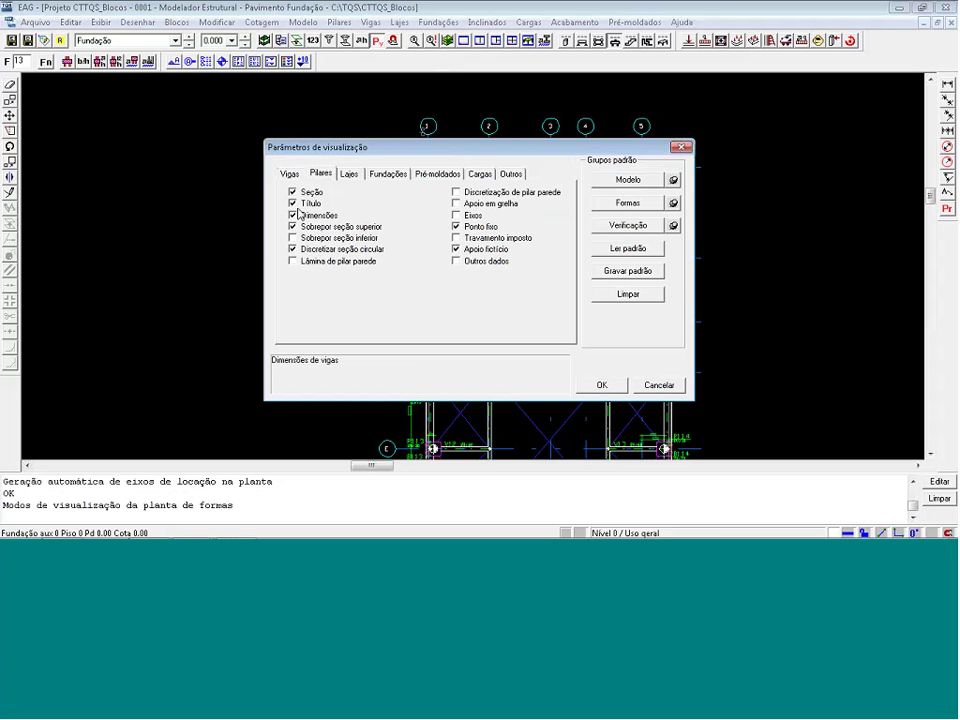
click(292, 192)
click(293, 203)
click(347, 177)
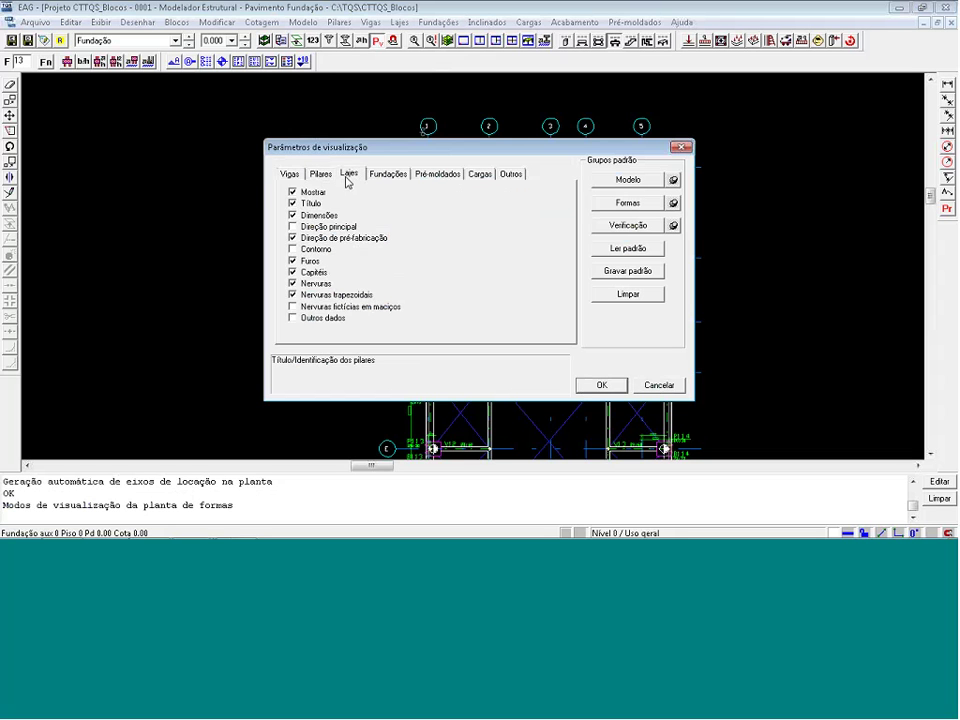
click(292, 261)
click(390, 175)
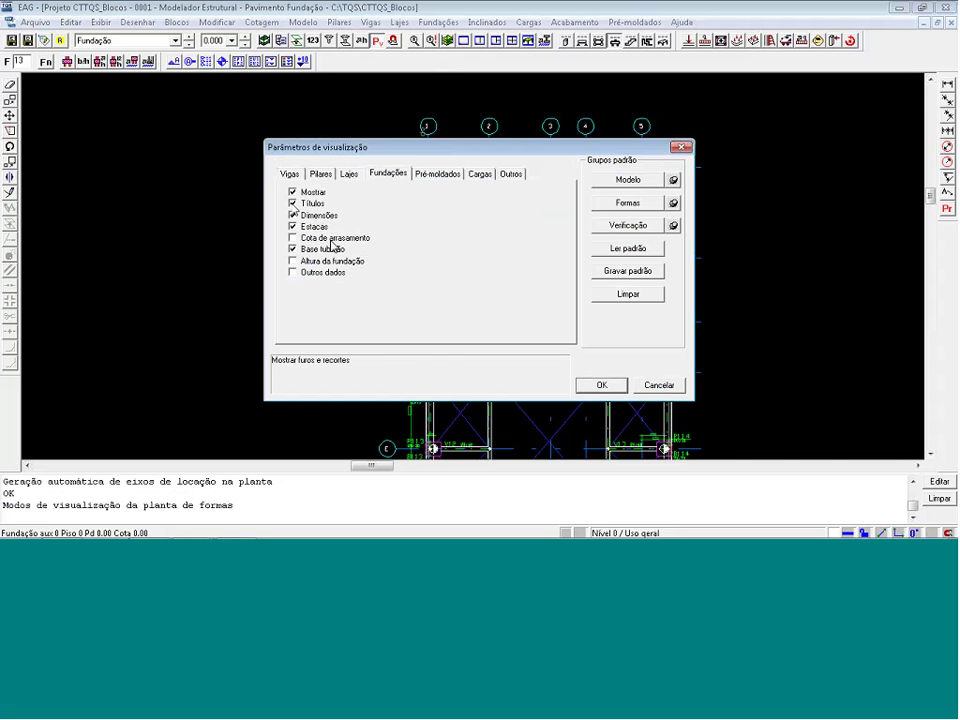
click(602, 385)
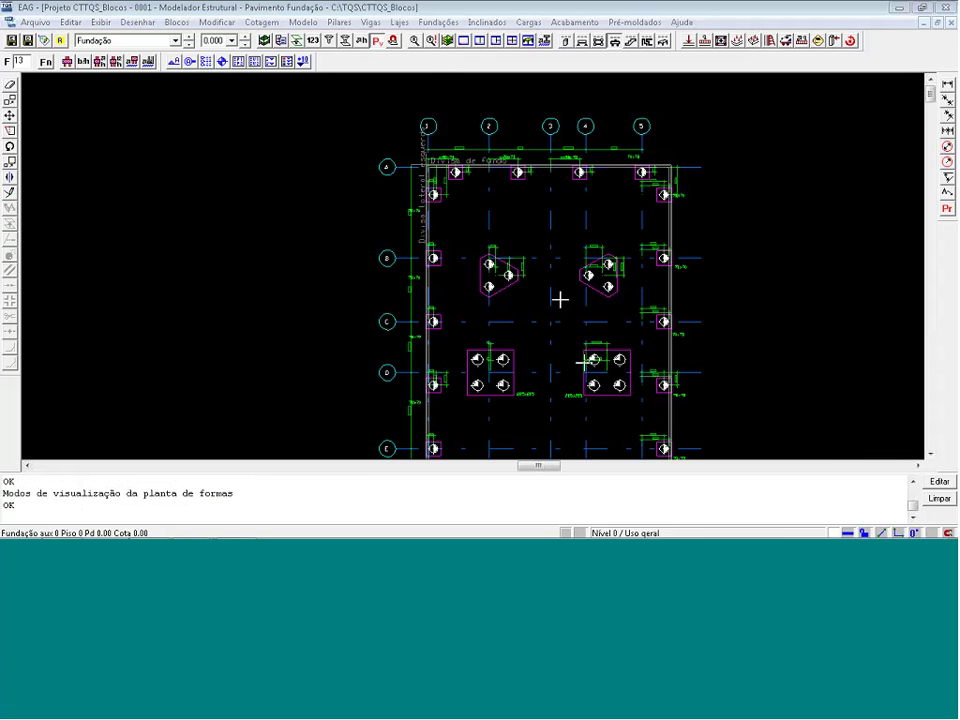
Check the dimensions around the pile blocks and turn the display of column sections back on
scroll(470, 165, up, 3)
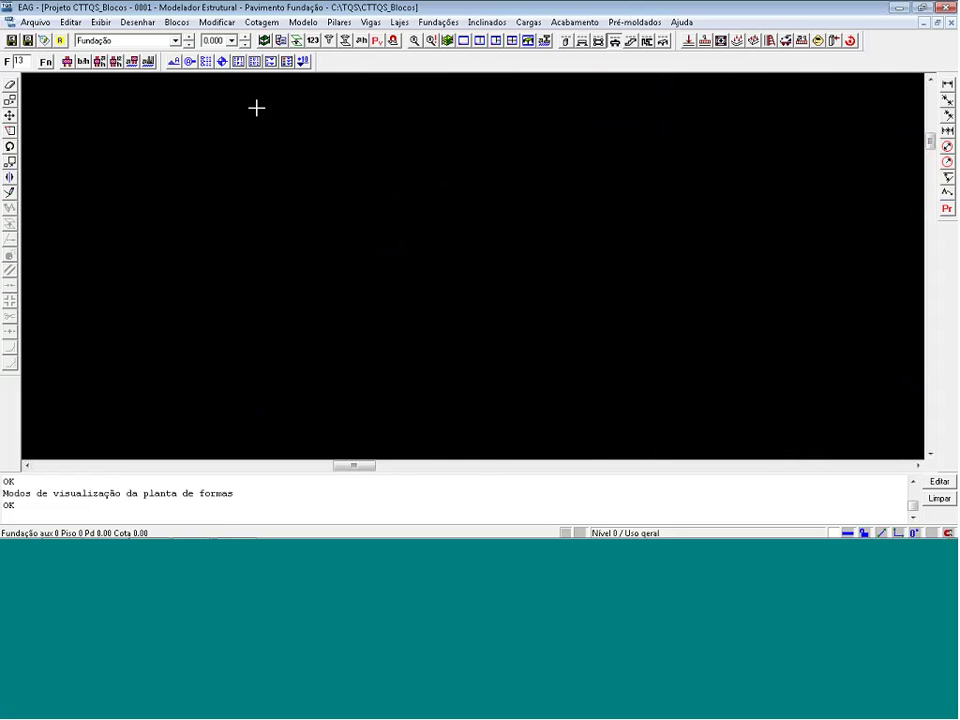
scroll(240, 100, down, 5)
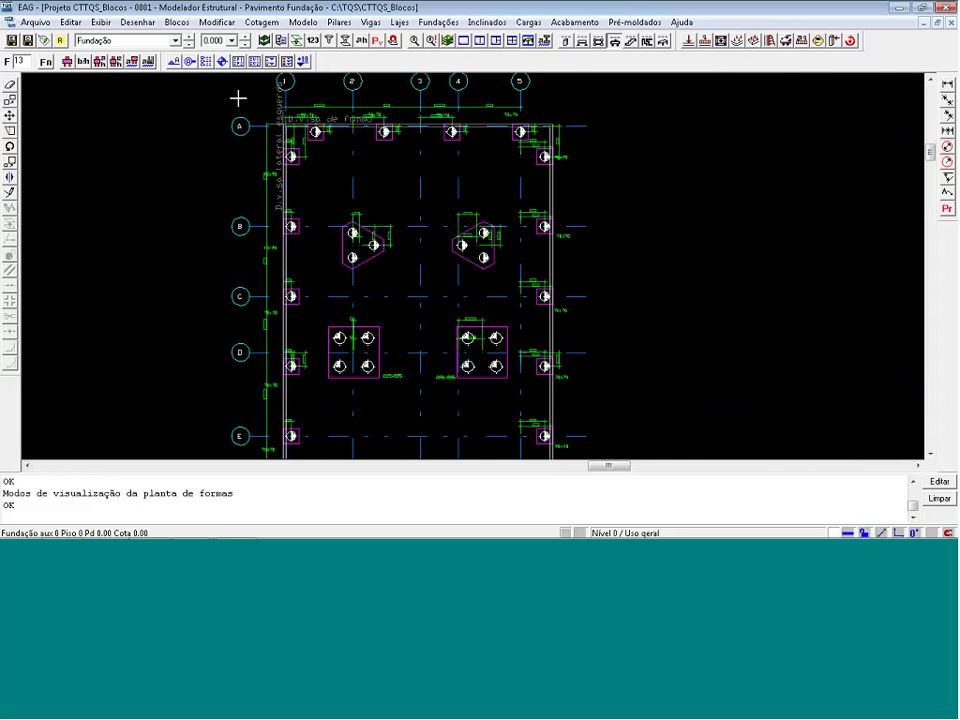
scroll(456, 246, up, 5)
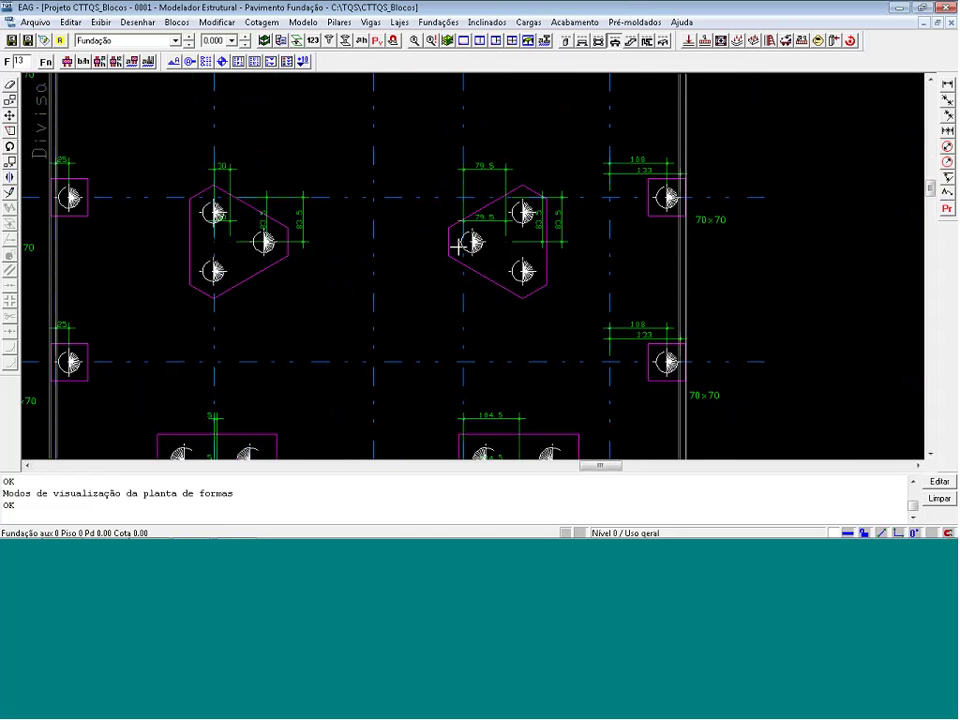
scroll(456, 246, up, 1)
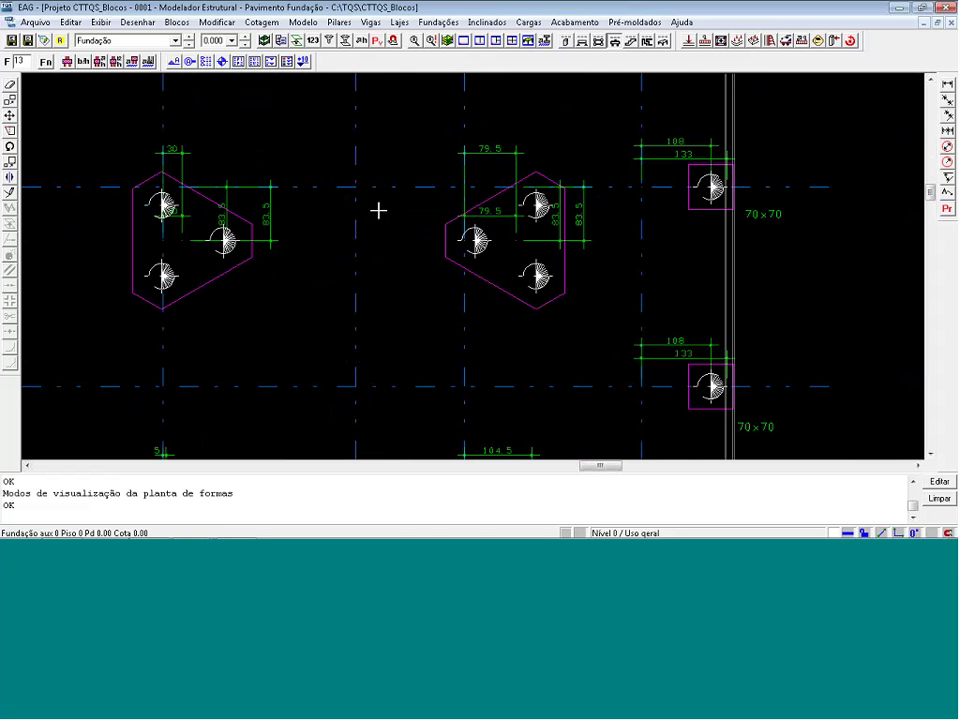
click(377, 41)
click(321, 174)
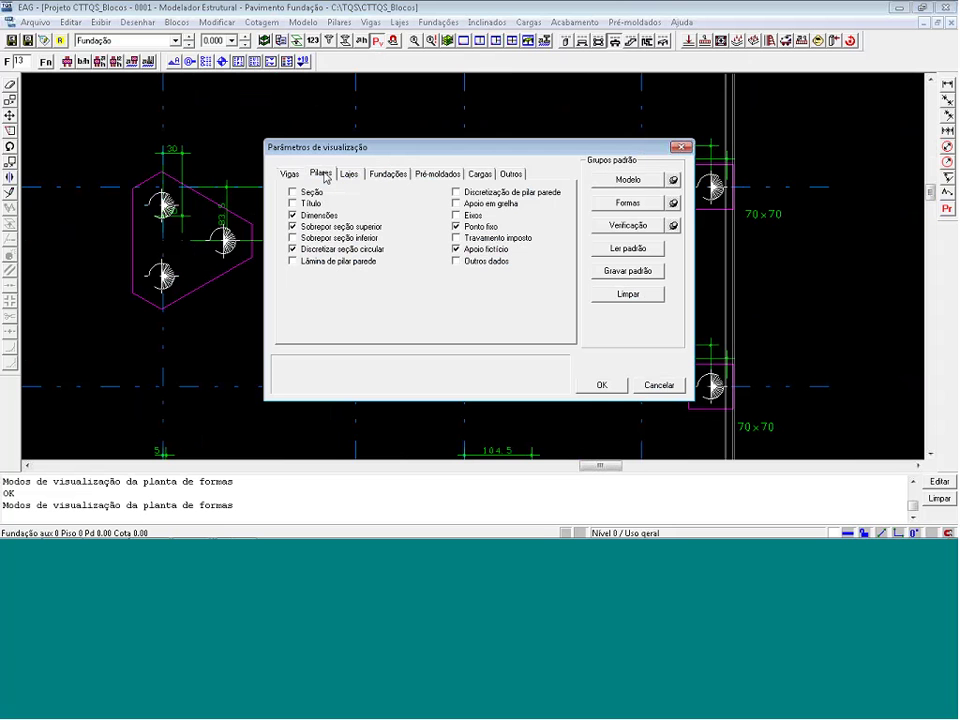
click(294, 192)
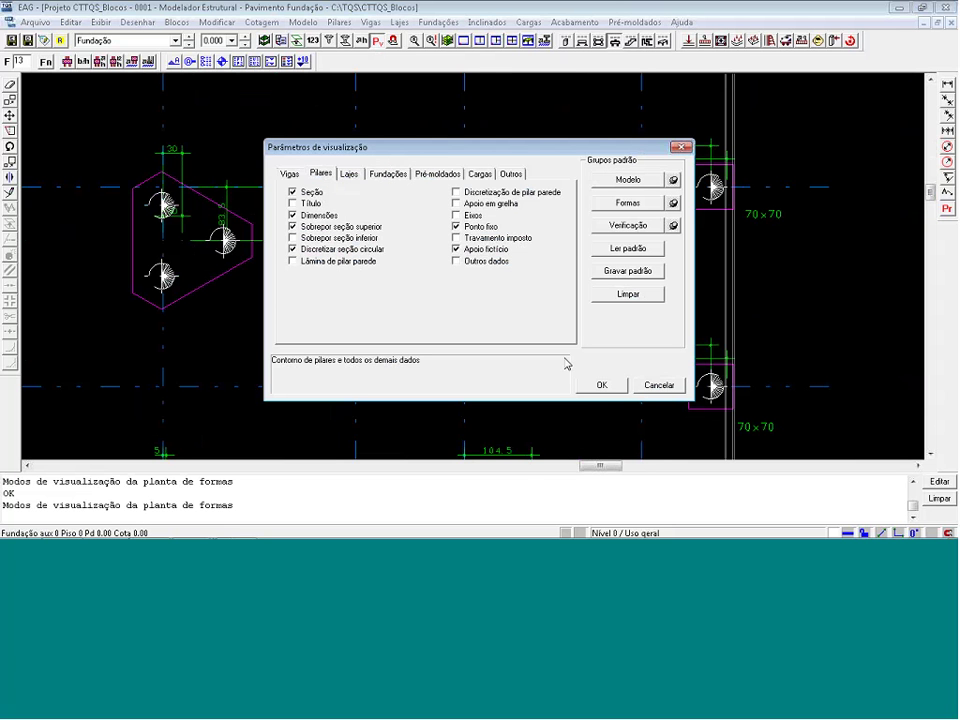
click(602, 385)
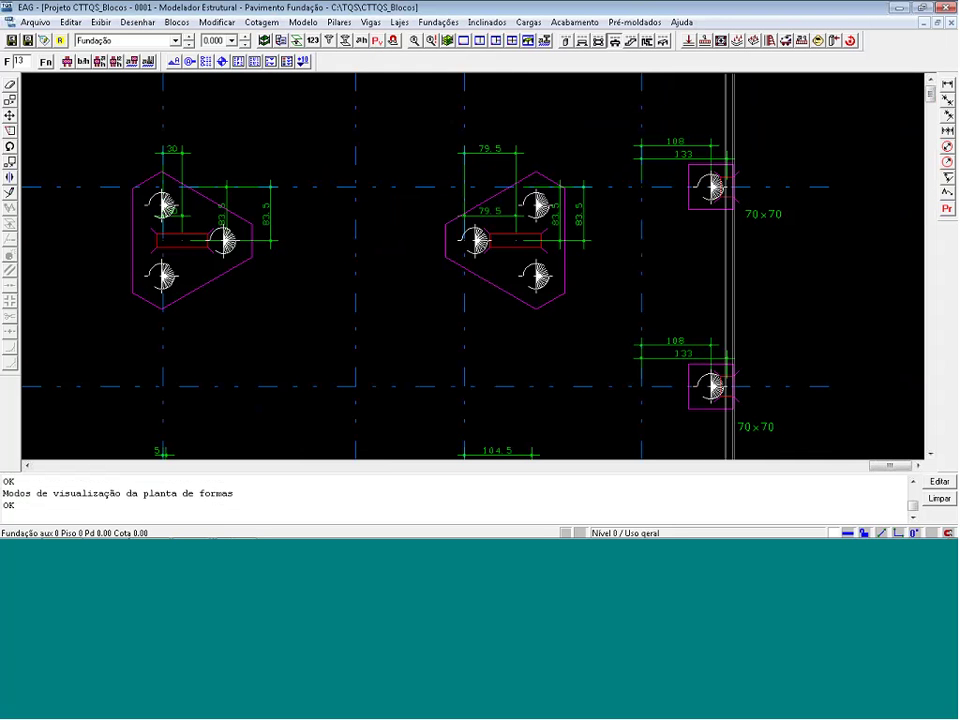
Save the current drawing as loc5150.DWG in the Fundação folder, overwriting the existing file
scroll(564, 356, down, 3)
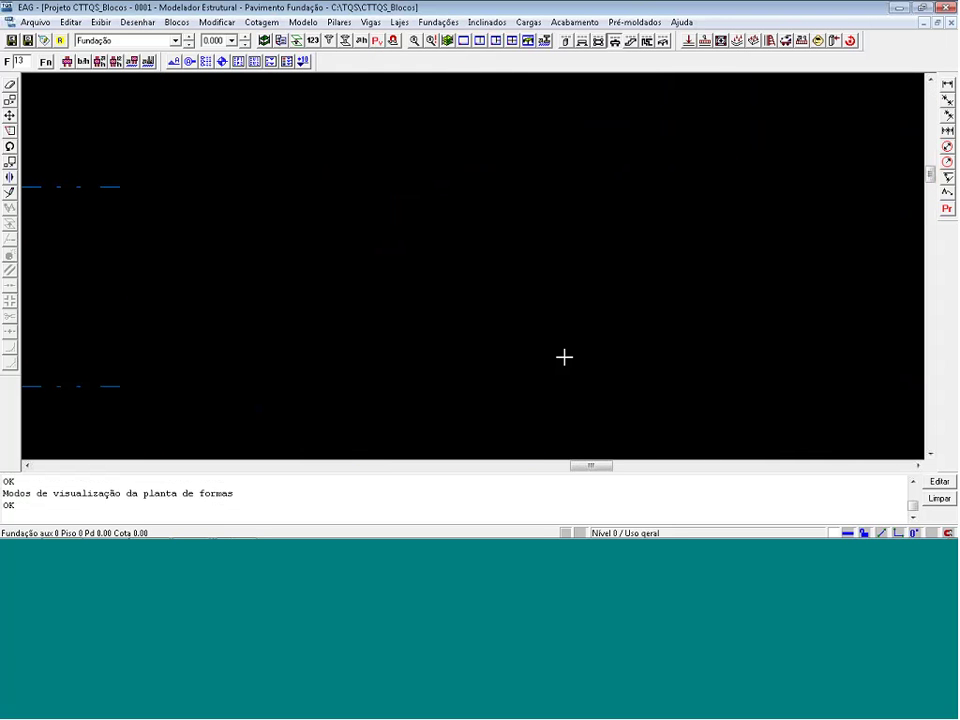
scroll(345, 88, down, 2)
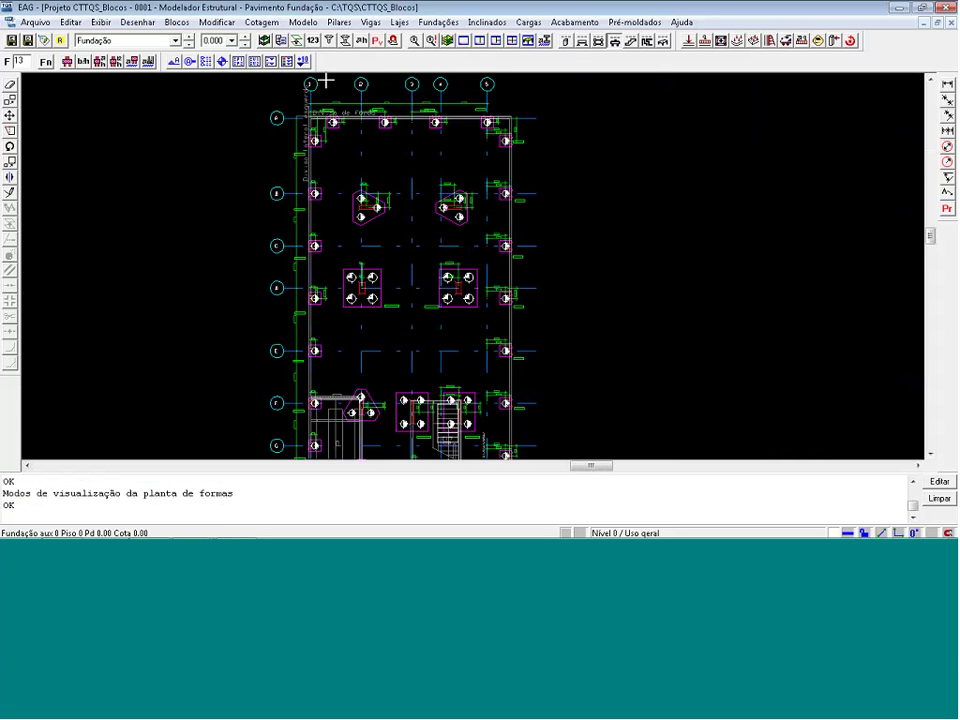
click(25, 44)
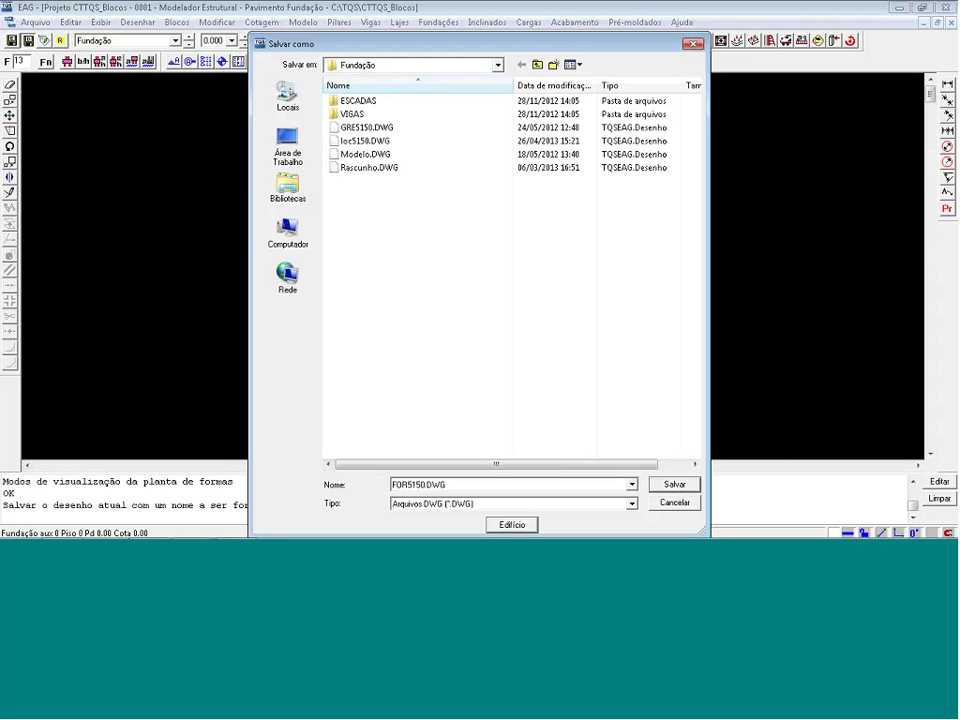
double_click(405, 484)
drag(408, 484, 349, 482)
text(loc)
key(Return)
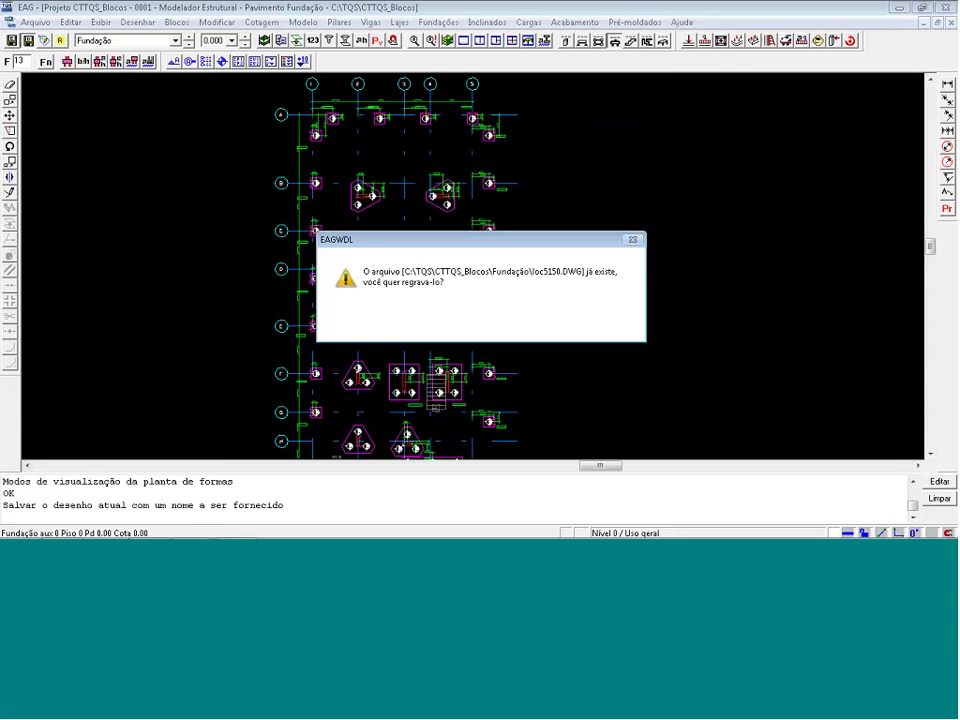
click(518, 325)
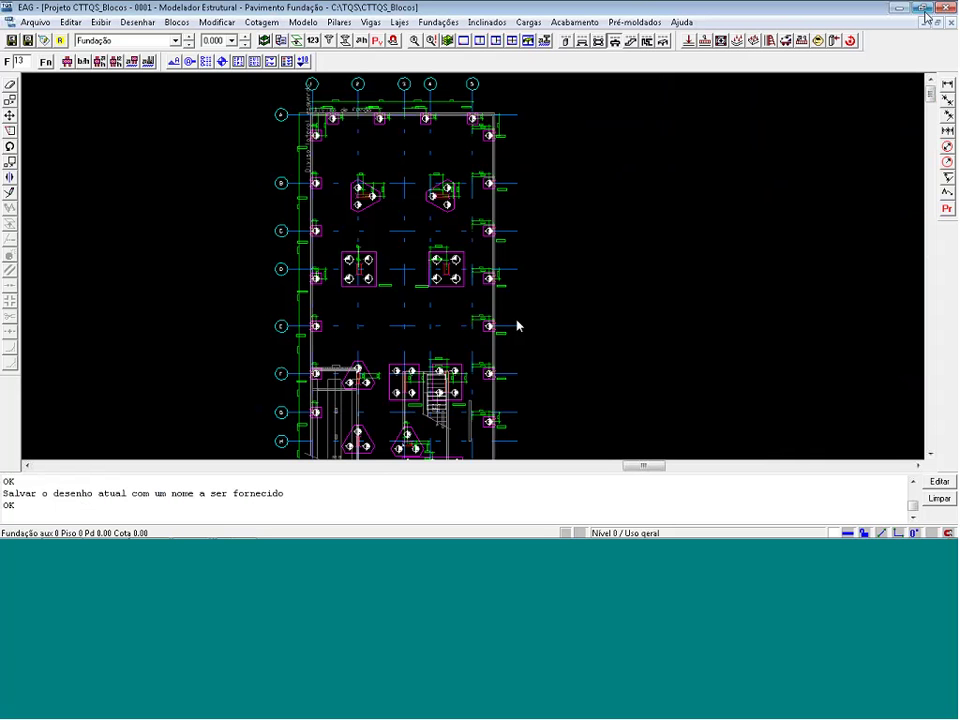
Restore the Modelo display group for the foundation plan and fit all of its elements in the window
key(ctrl+d)
key(Escape)
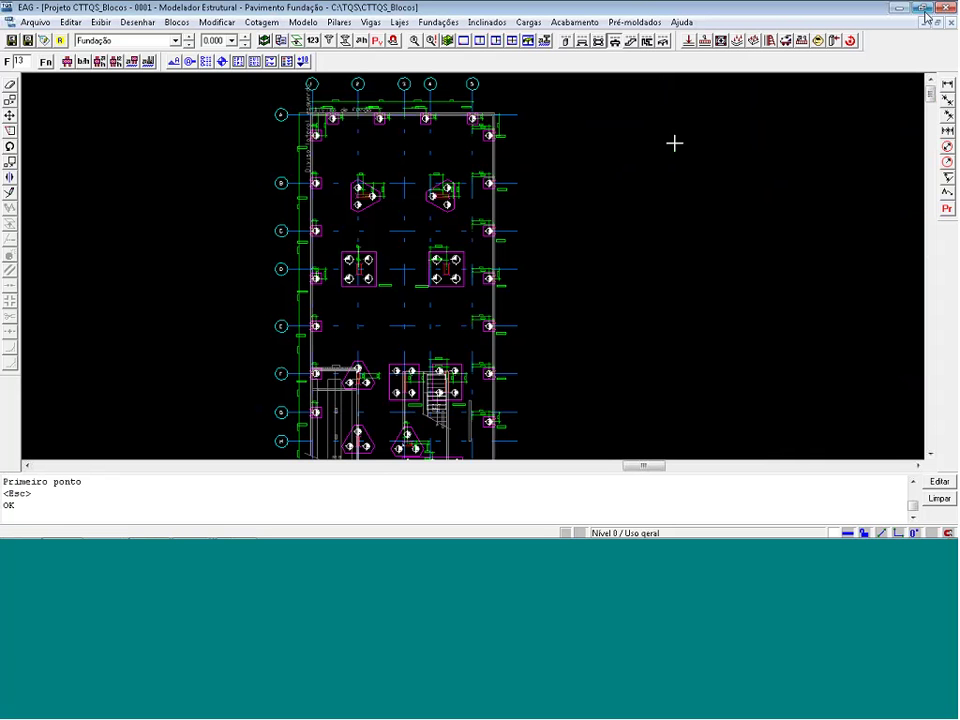
click(374, 41)
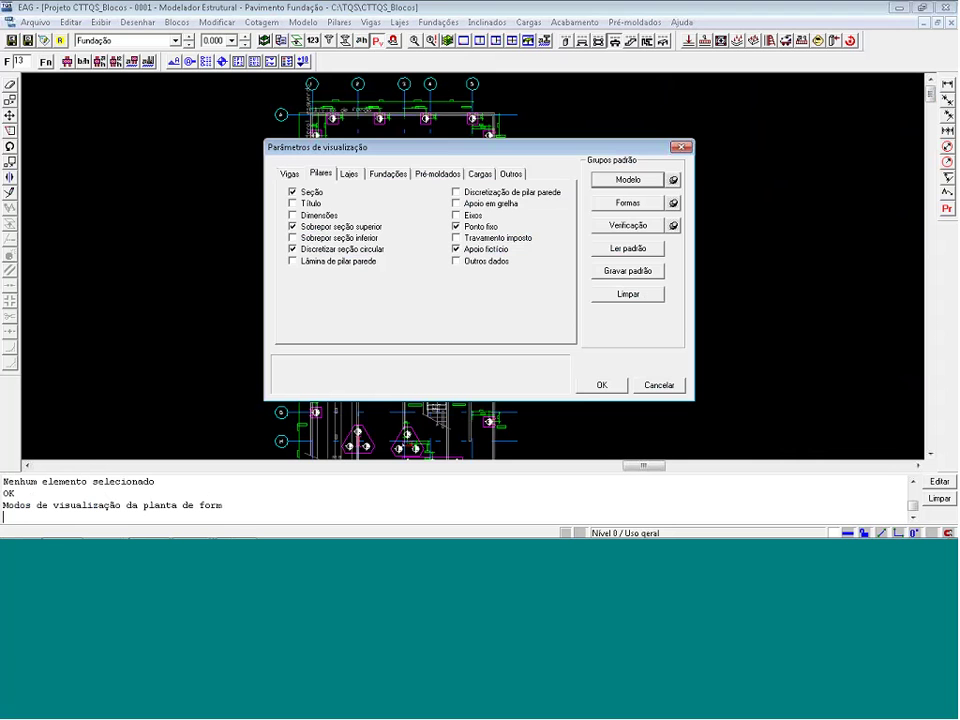
click(585, 384)
key(shift+F8)
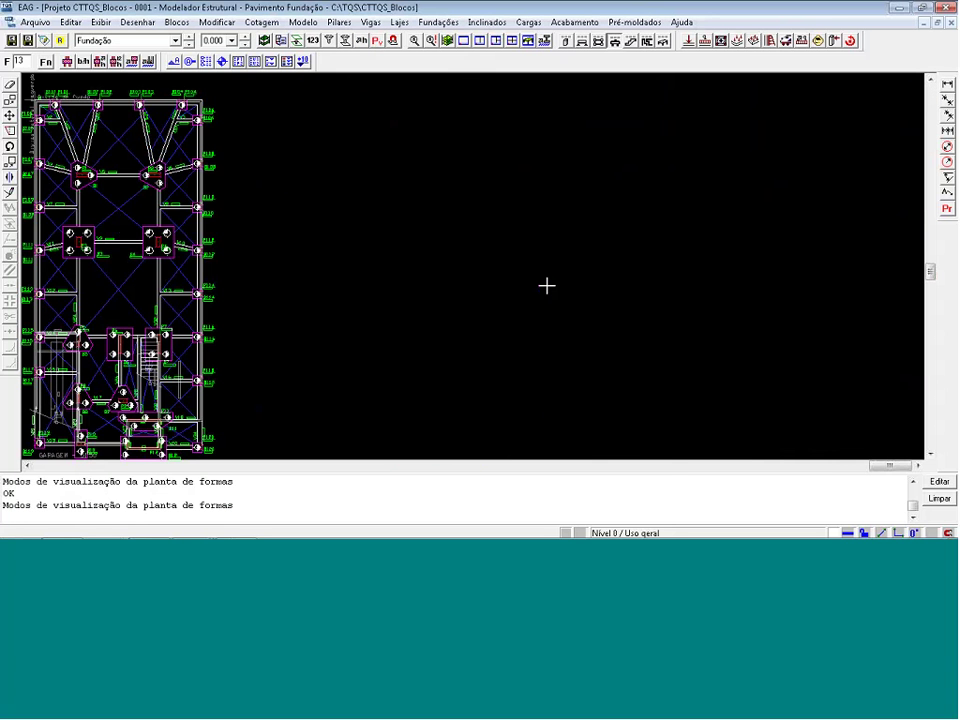
Switch to the presentation slide Cargas e Carregamento de Empuxo, and return to the structural modeler
key(alt+Tab)
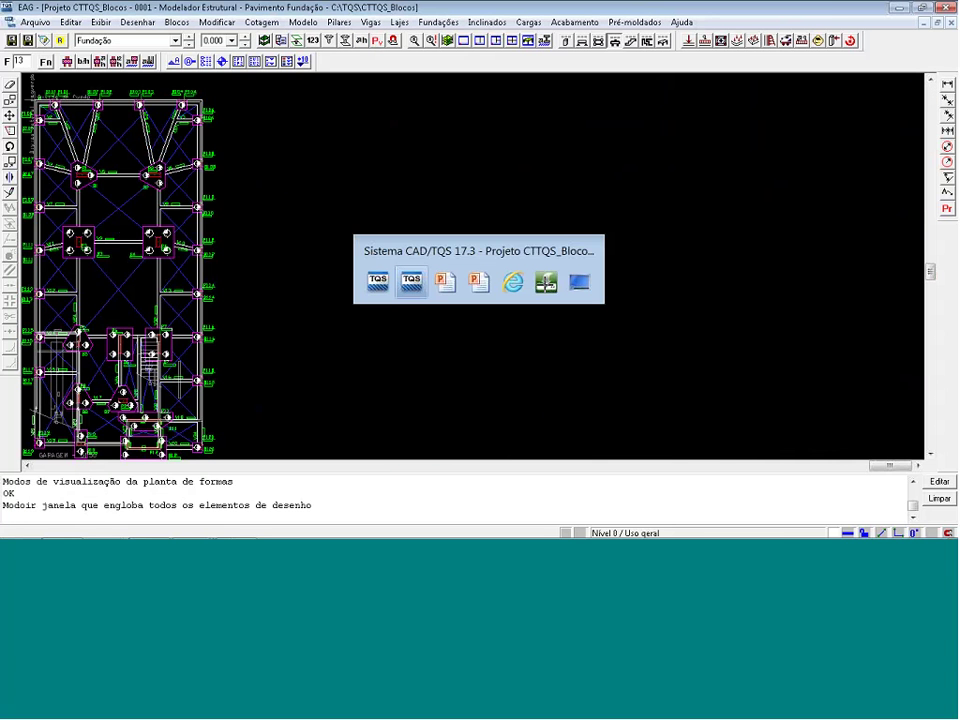
key(alt+Tab)
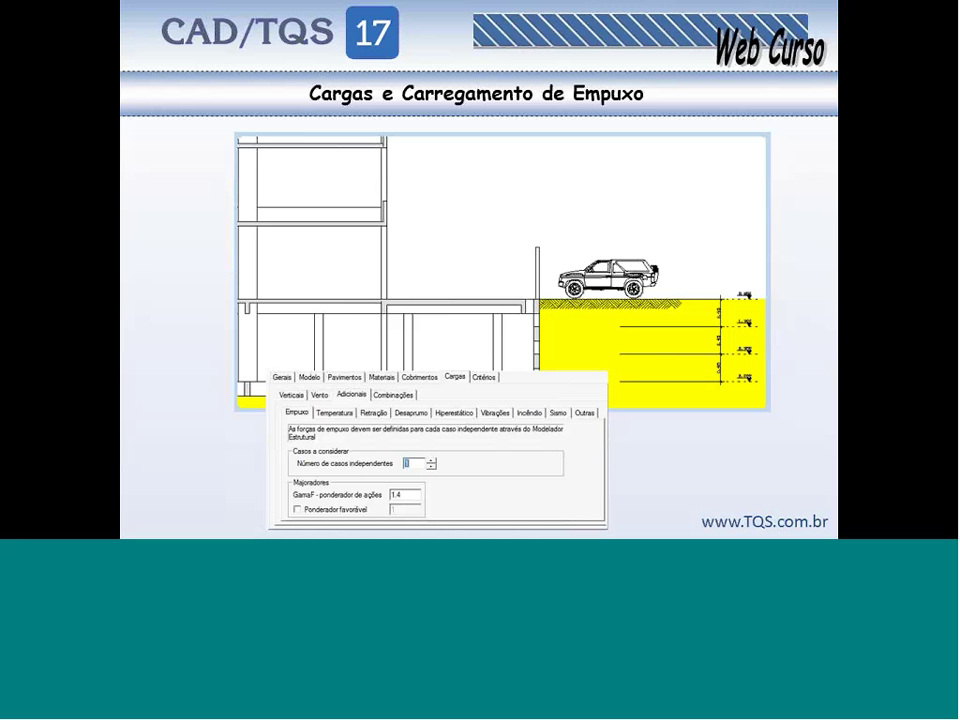
key(alt+Tab)
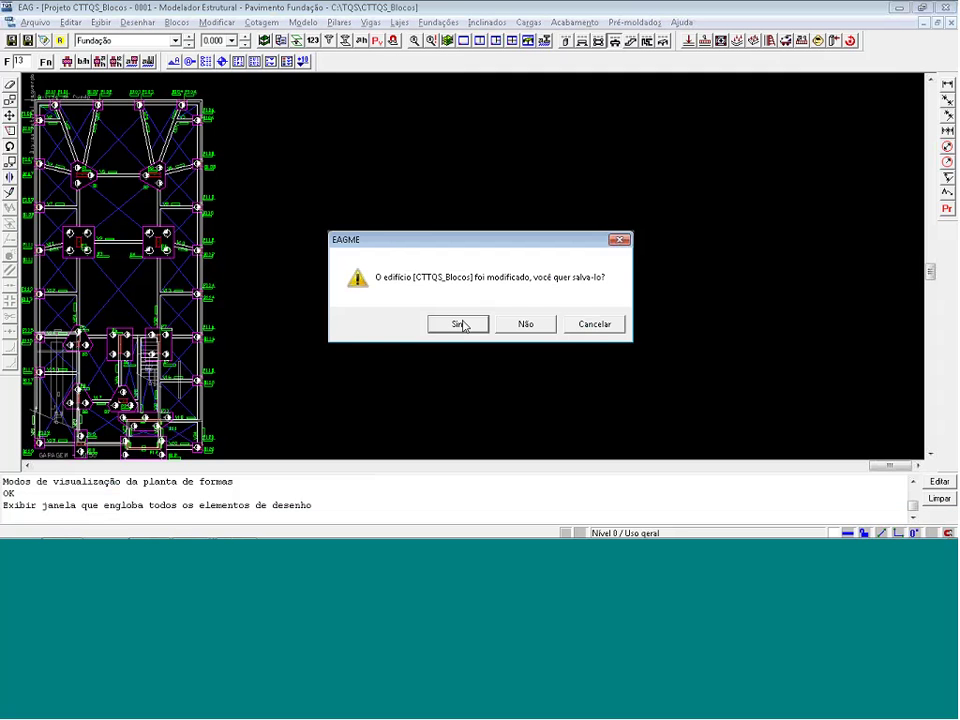
Save the CTTQS_Blocos building and open the Térreo floor model of CTTQS_03-CopiFormas in the structural modeler
click(459, 324)
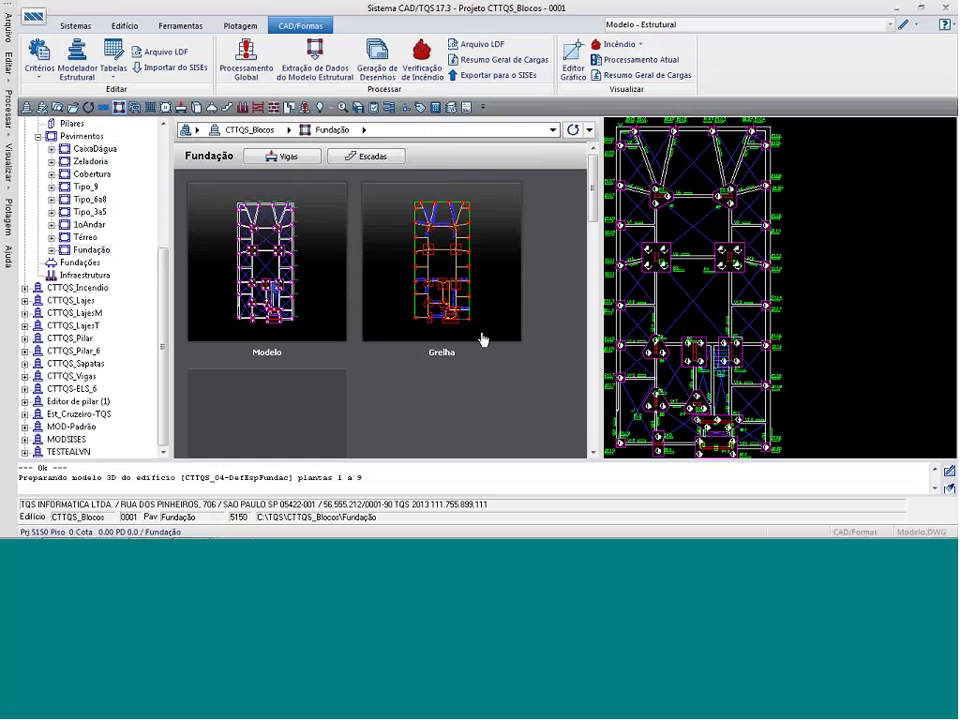
drag(167, 339, 170, 262)
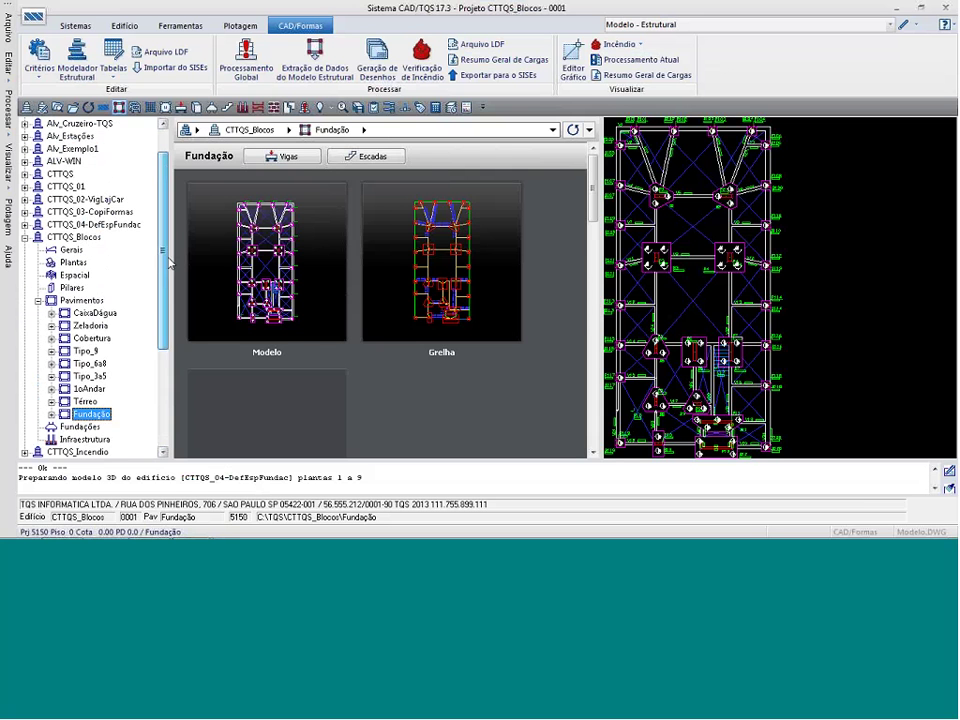
click(25, 226)
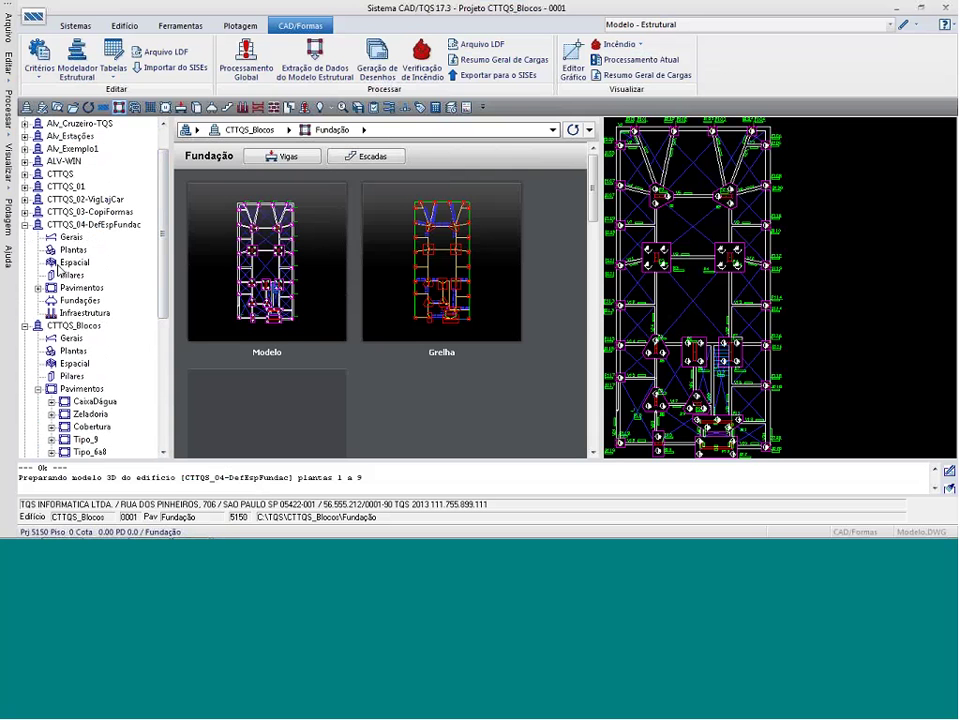
click(25, 212)
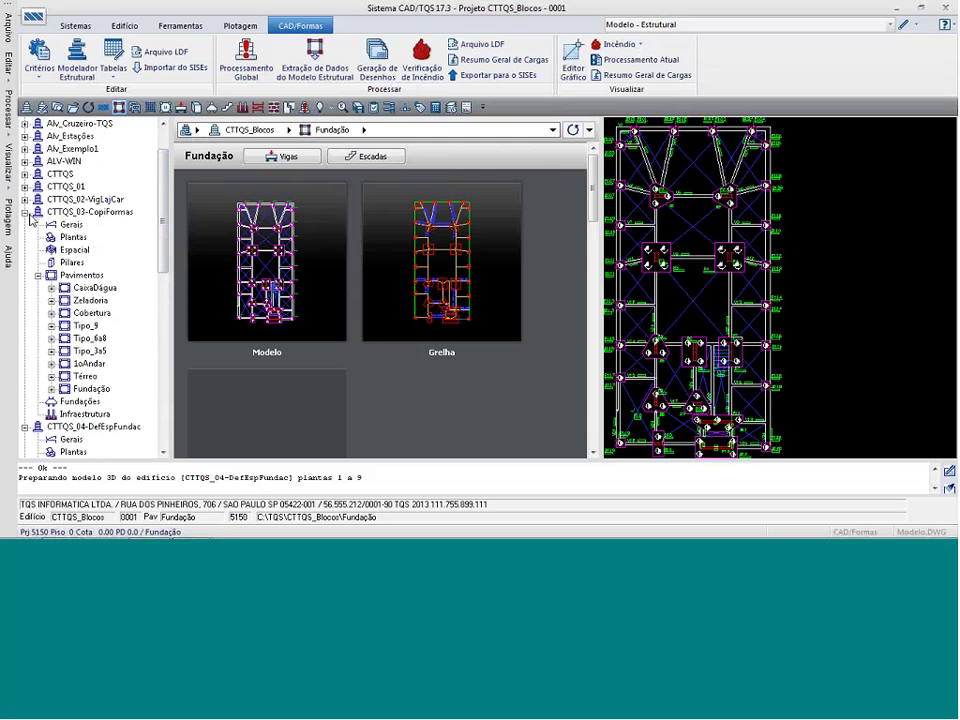
click(85, 375)
scroll(95, 380, down, 4)
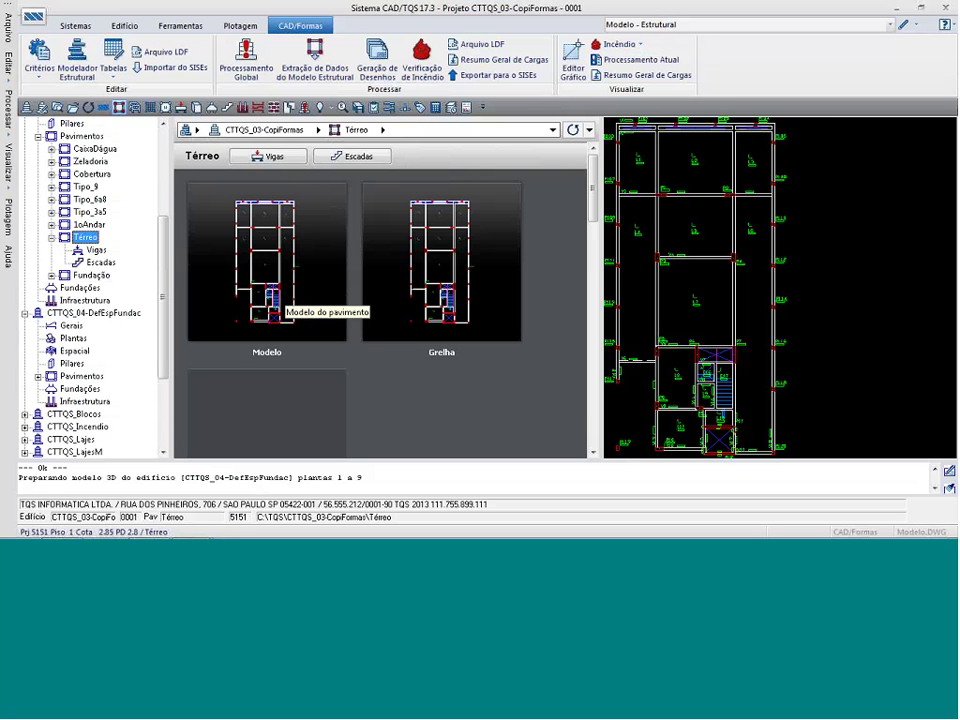
double_click(846, 156)
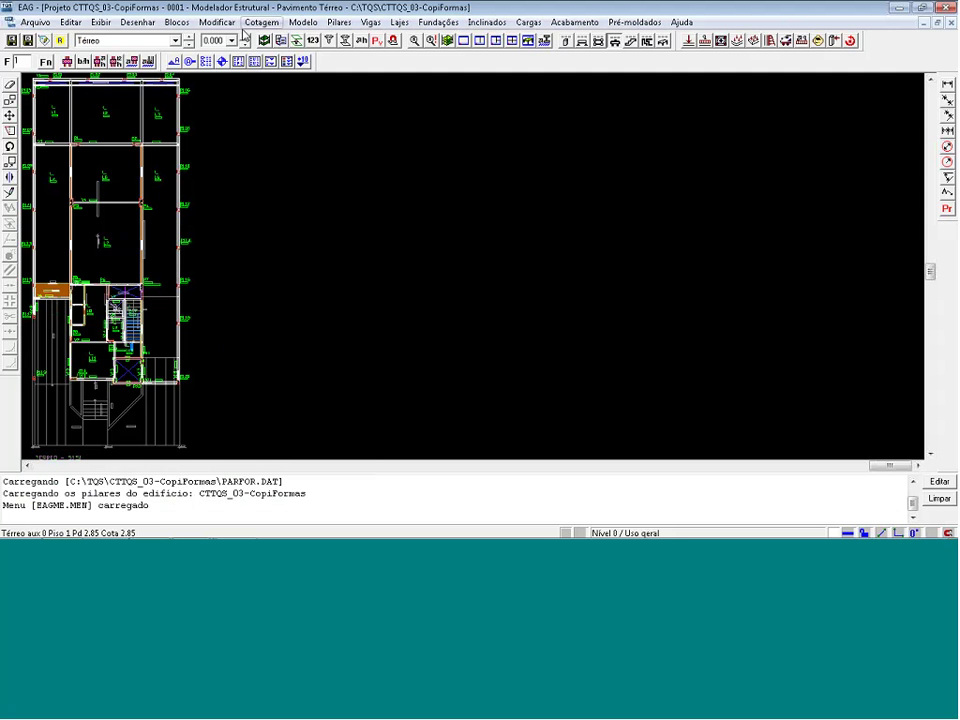
key(ctrl+z)
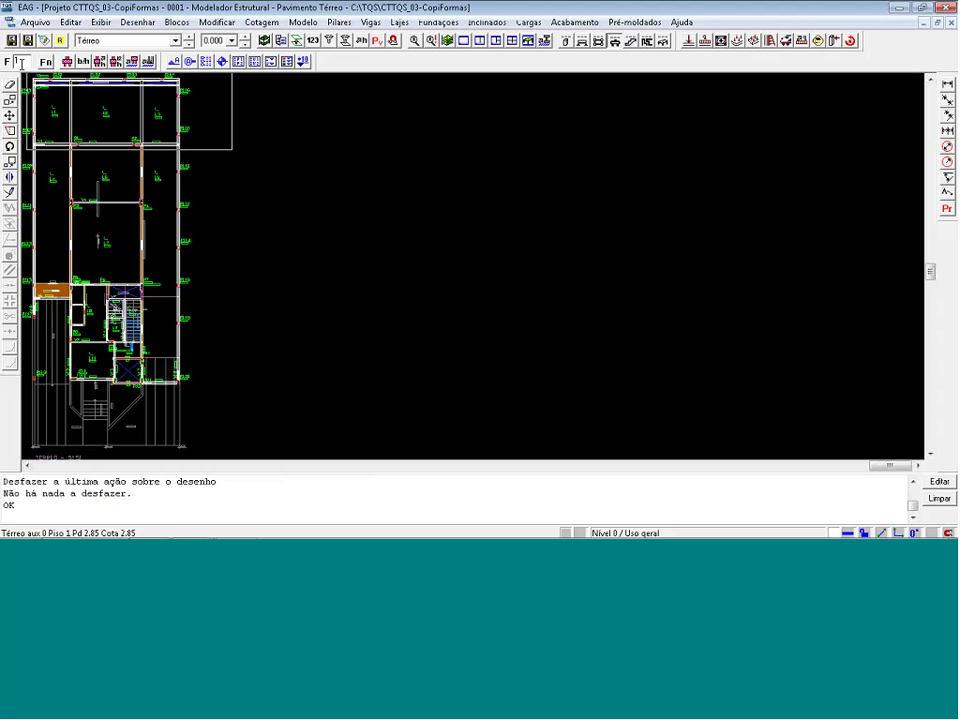
Copy column P102 along beam V1 to the crossing with the beam between slabs L1 and L2, aligning their midpoints
click(21, 63)
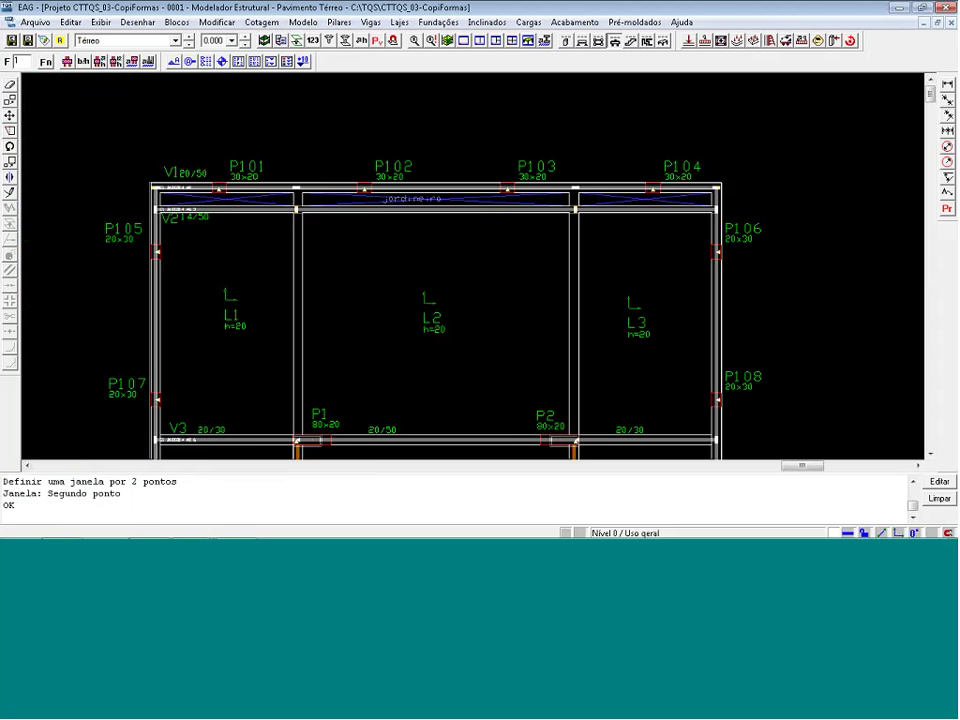
scroll(361, 186, up, 1)
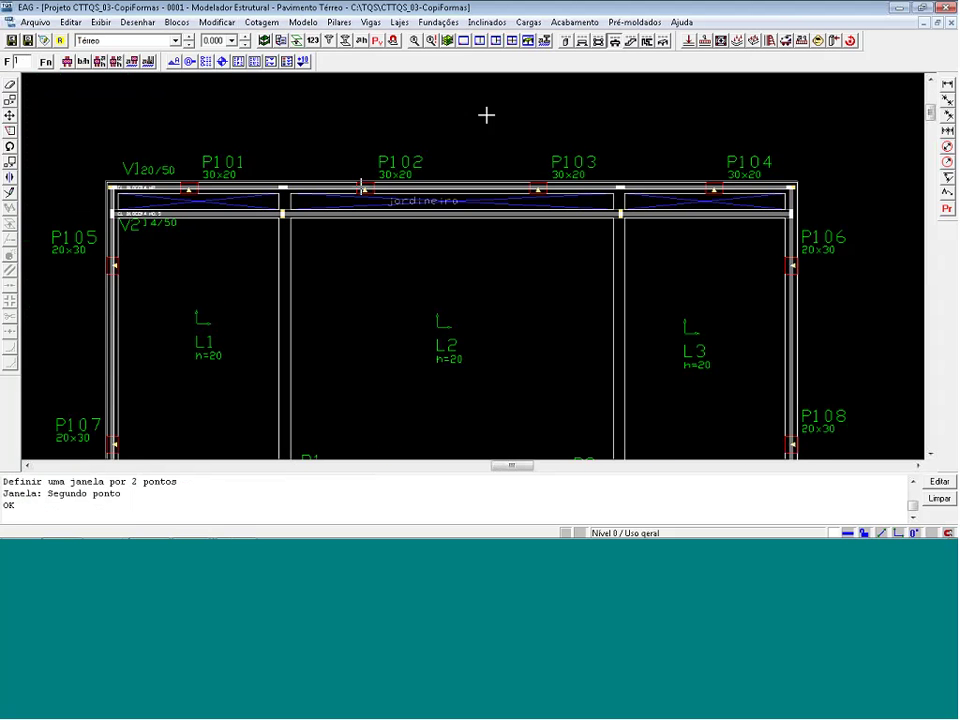
scroll(360, 175, up, 5)
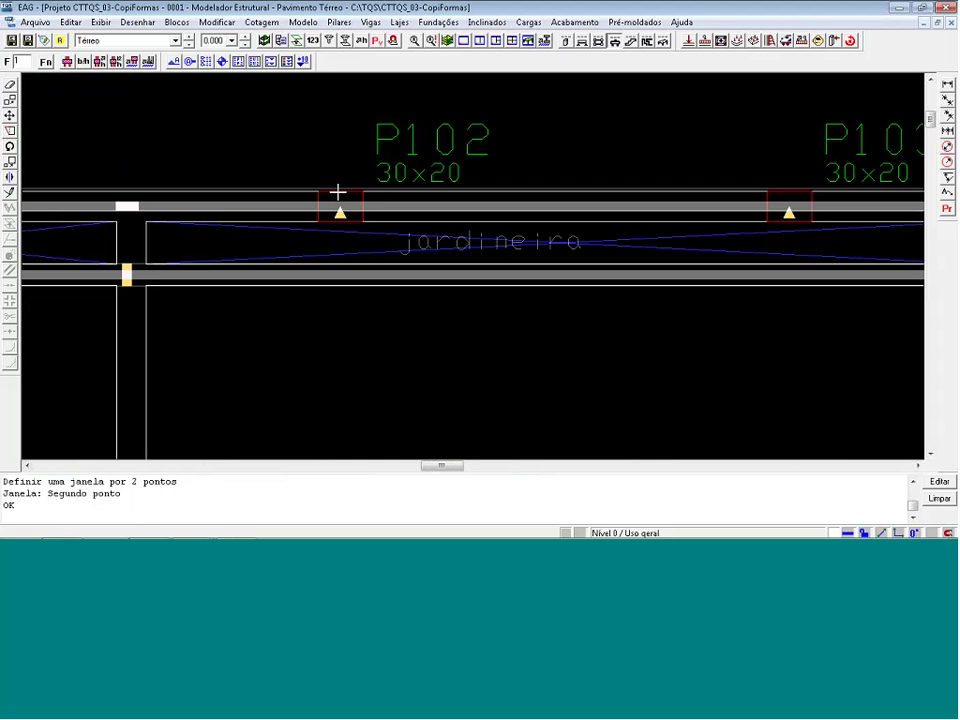
click(338, 192)
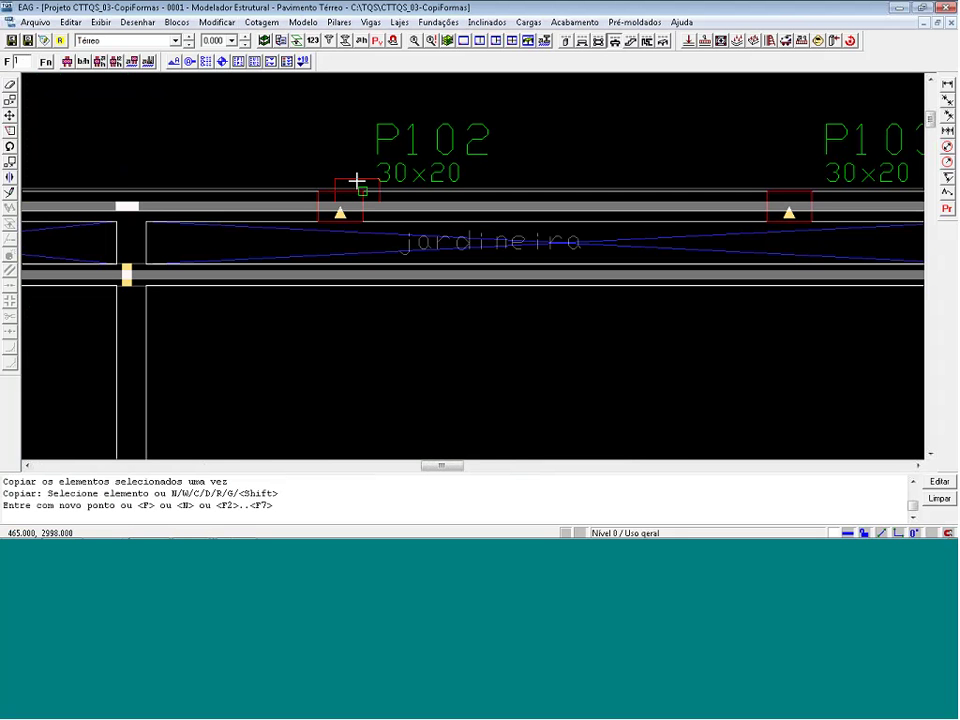
key(F2)
key(m)
click(329, 230)
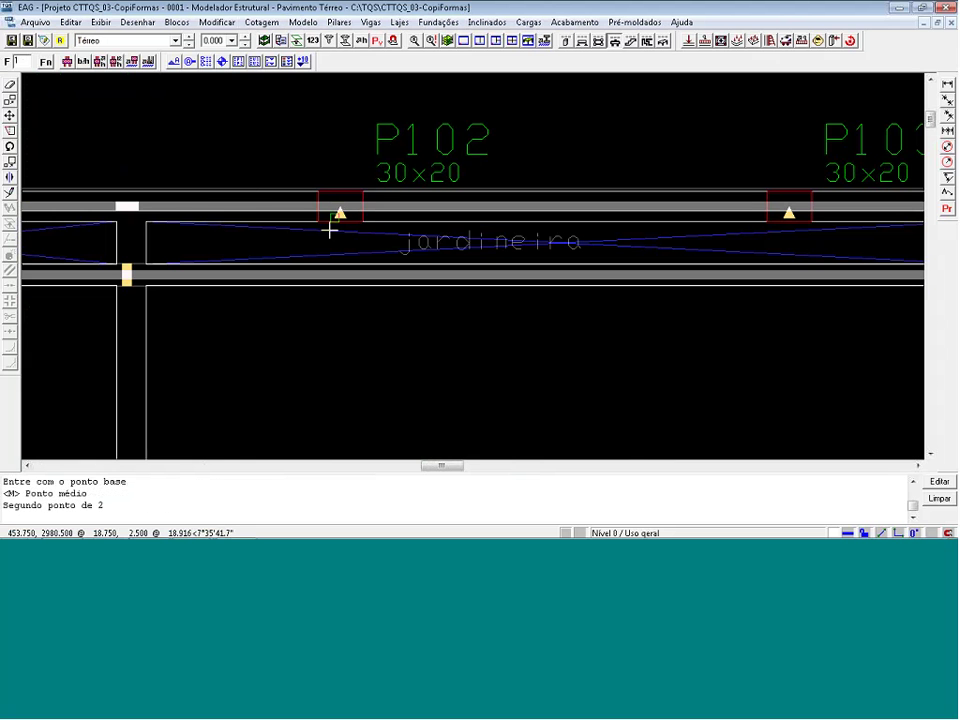
click(145, 221)
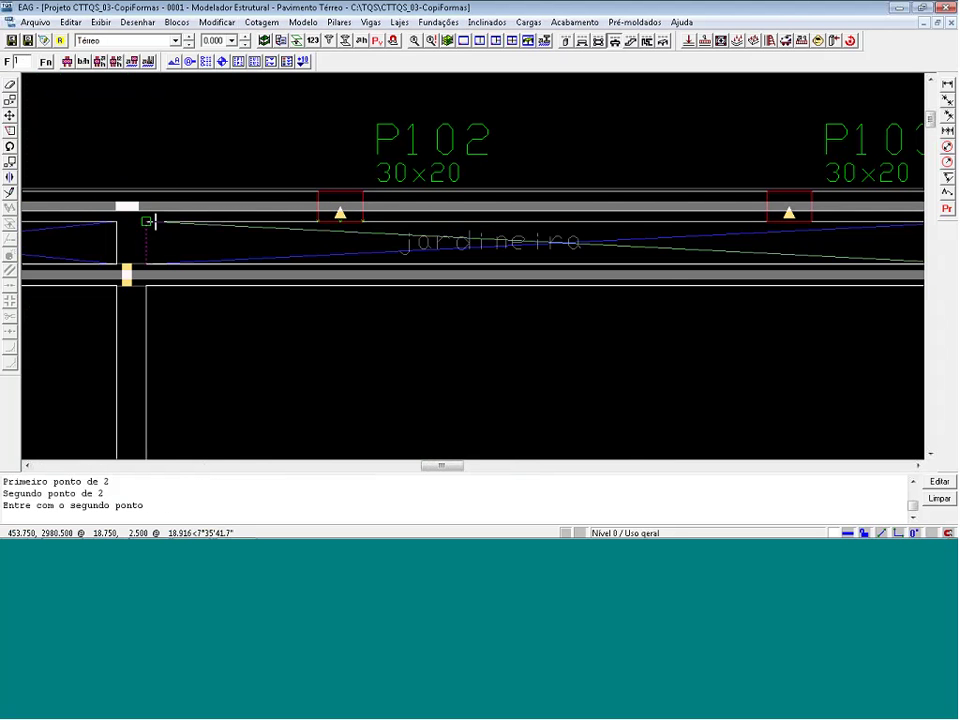
click(123, 218)
scroll(124, 216, down, 4)
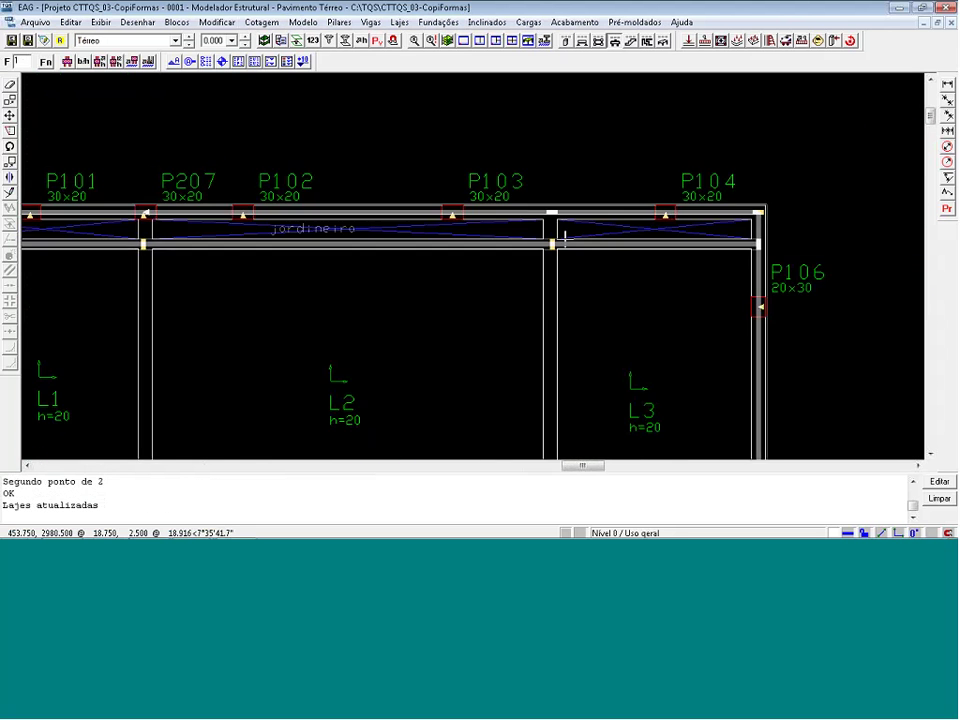
Copy column P103 along beam V1 to the crossing with the beam between slabs L2 and L3, aligning their midpoints
scroll(565, 238, up, 5)
key(Return)
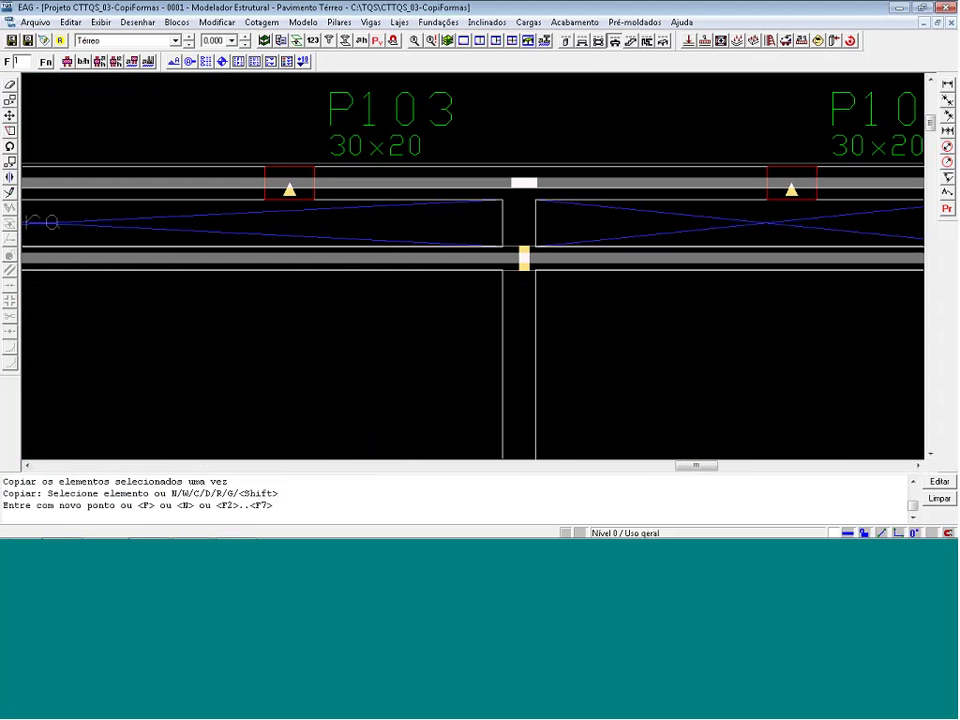
key(b)
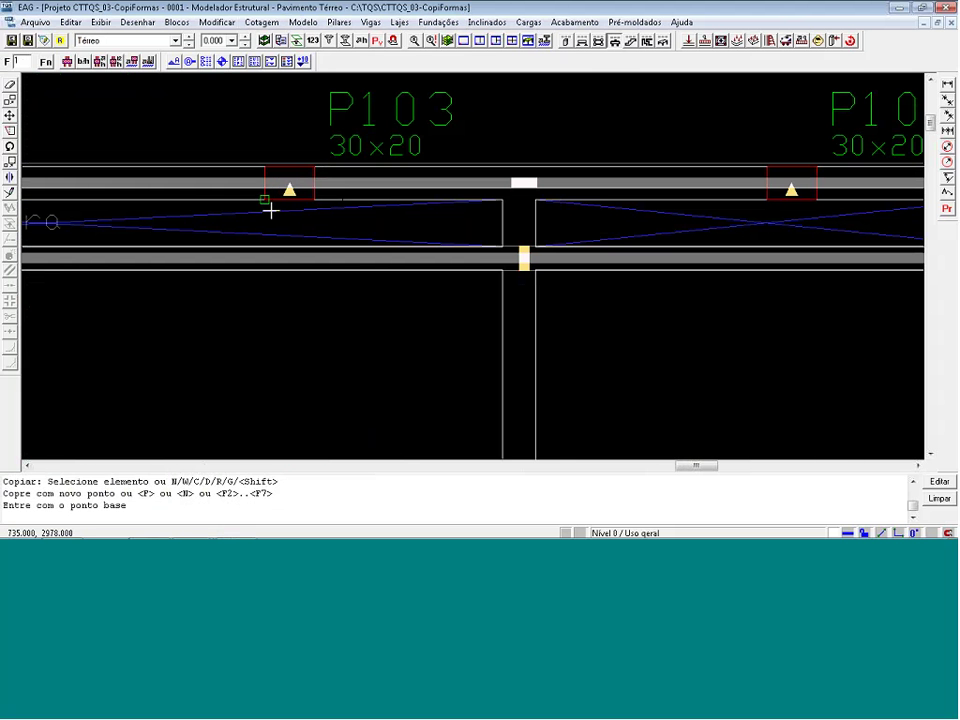
key(m)
click(271, 210)
click(311, 210)
key(m)
click(506, 211)
click(540, 215)
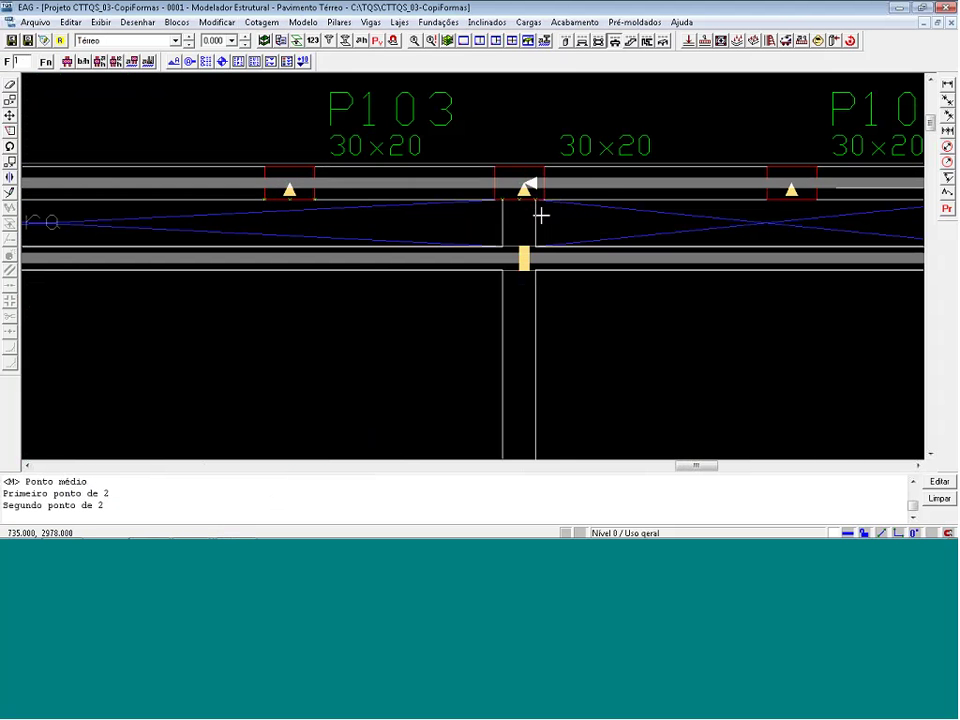
scroll(596, 211, down, 8)
Copy column P103 by its midpoint to the position halfway between columns P102 and P103
scroll(432, 208, up, 4)
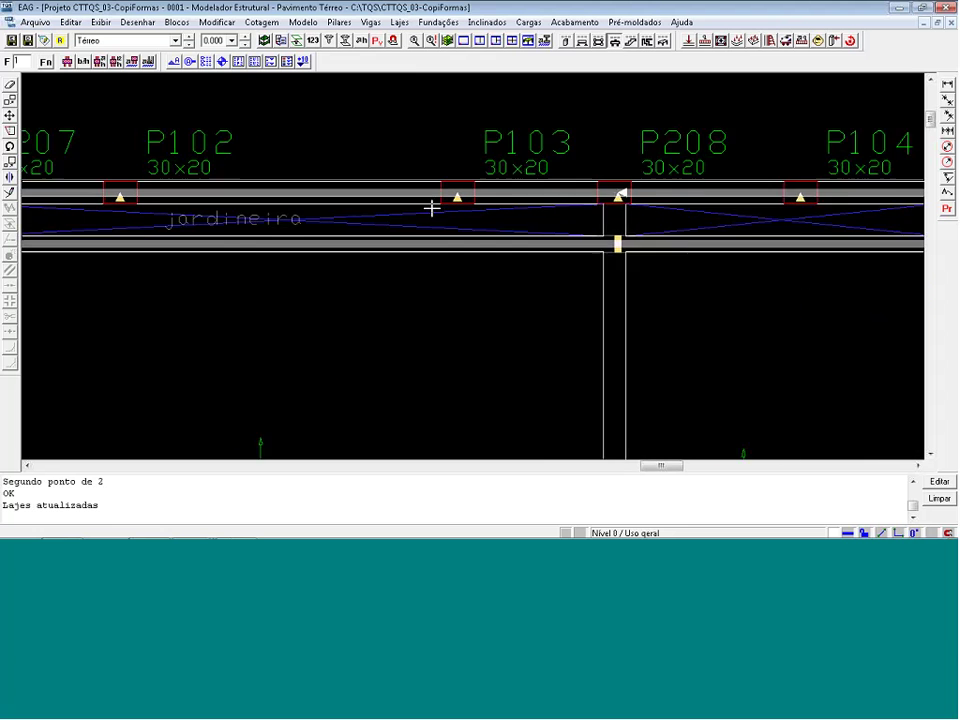
scroll(432, 208, up, 2)
key(Return)
key(b)
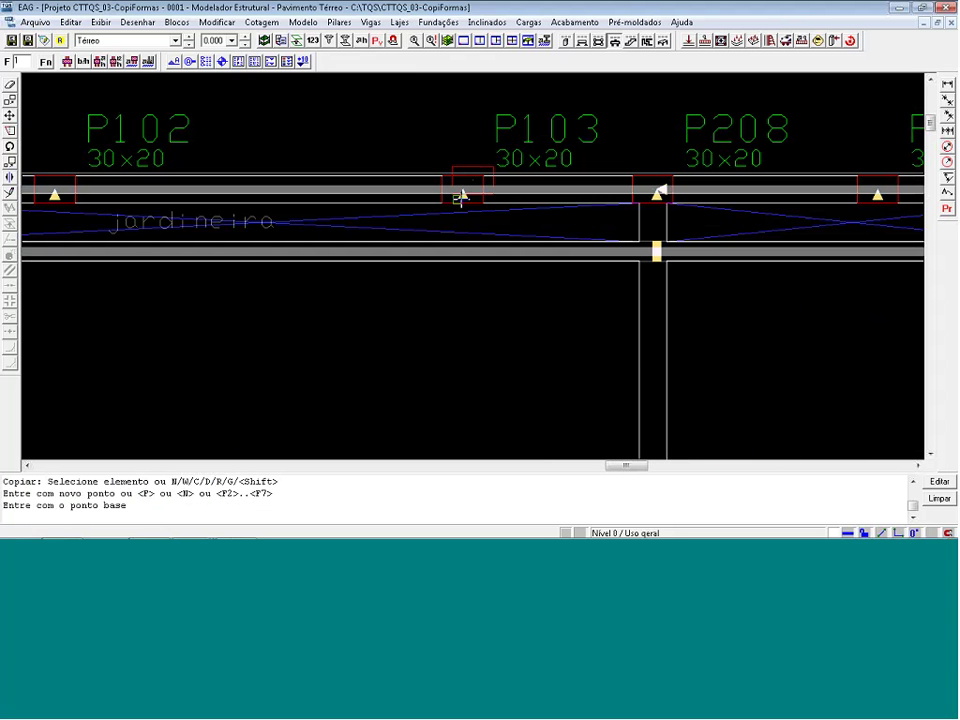
key(m)
click(444, 209)
click(496, 213)
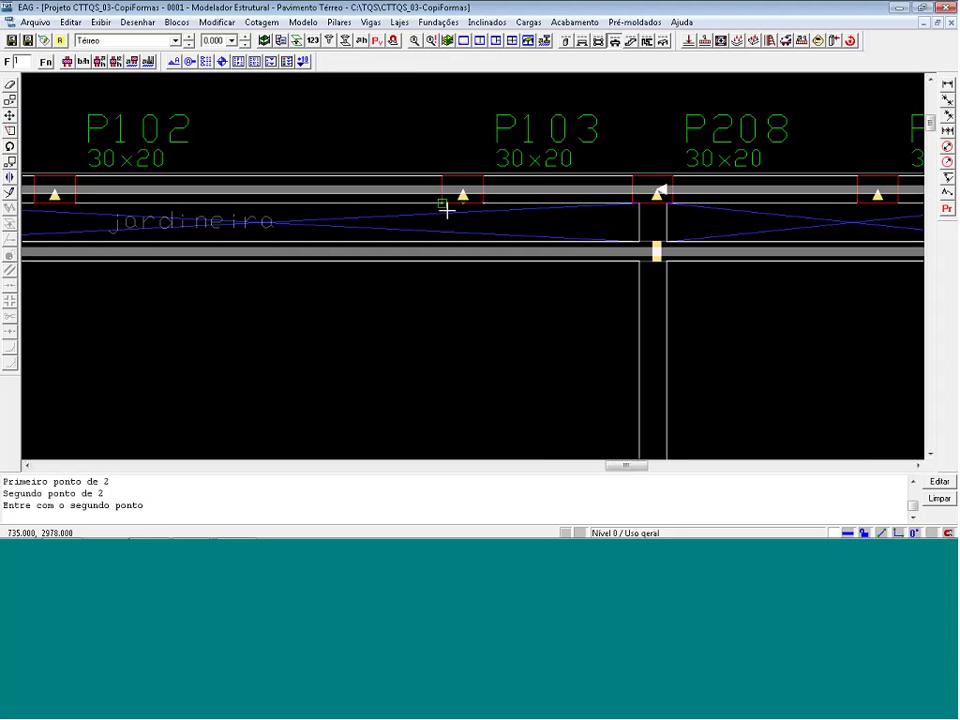
key(m)
click(447, 209)
click(85, 206)
scroll(135, 208, down, 8)
Copy column P104 by its corner point to the outer corner of the floor beyond slab L3
scroll(630, 235, up, 1)
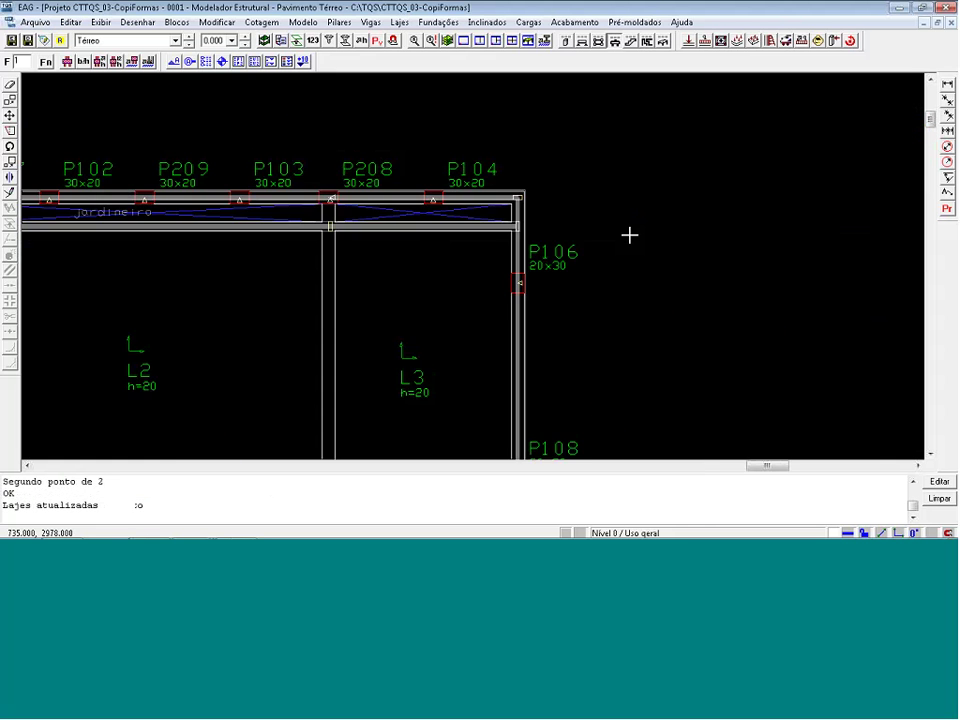
scroll(629, 235, up, 2)
scroll(520, 210, up, 1)
scroll(476, 199, up, 1)
key(Return)
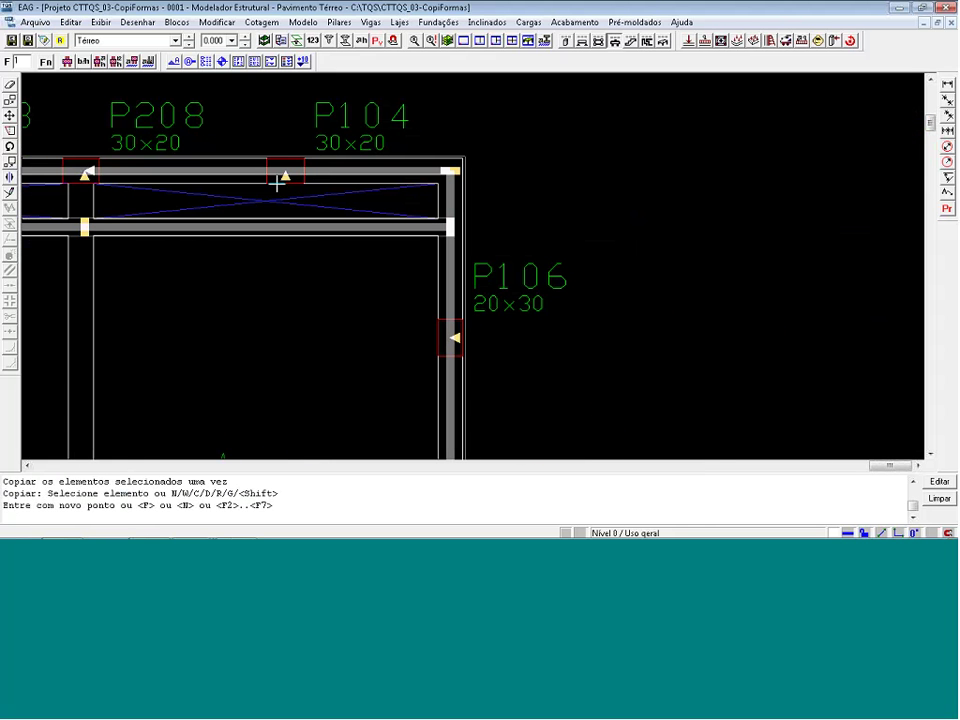
click(286, 178)
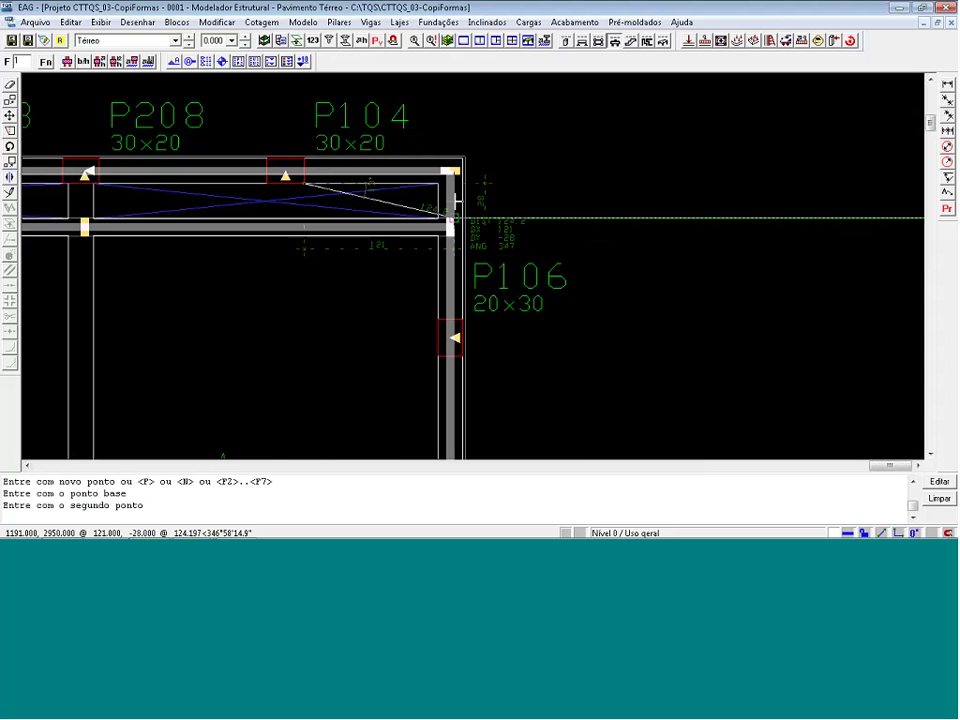
click(466, 162)
scroll(581, 167, down, 3)
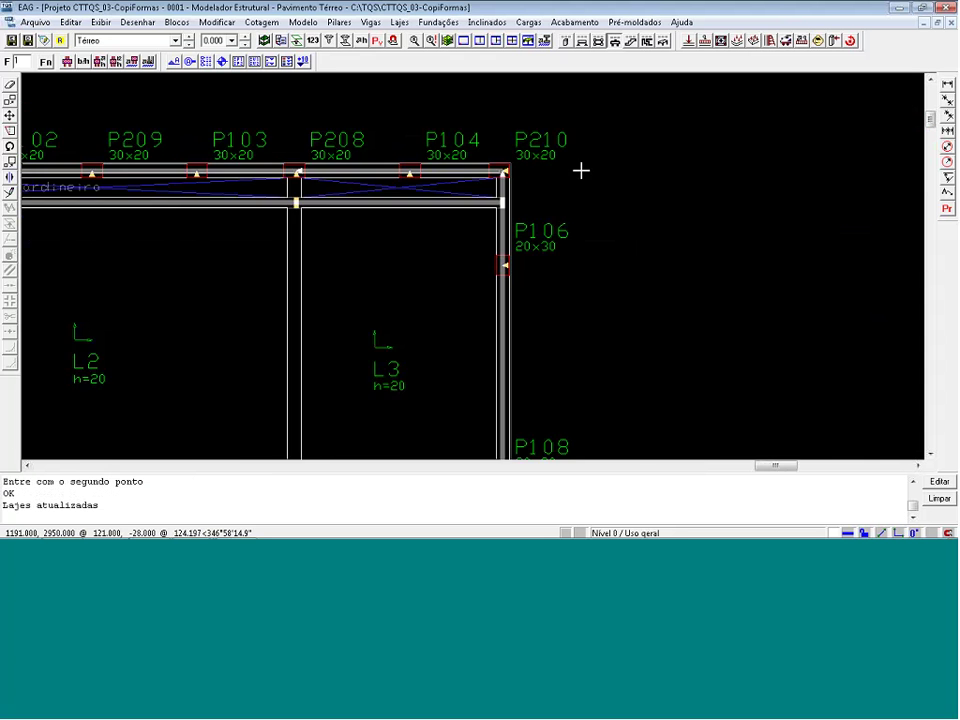
Copy column P101 by its outer corner to the corner of the floor where beam V1 starts
scroll(225, 172, up, 4)
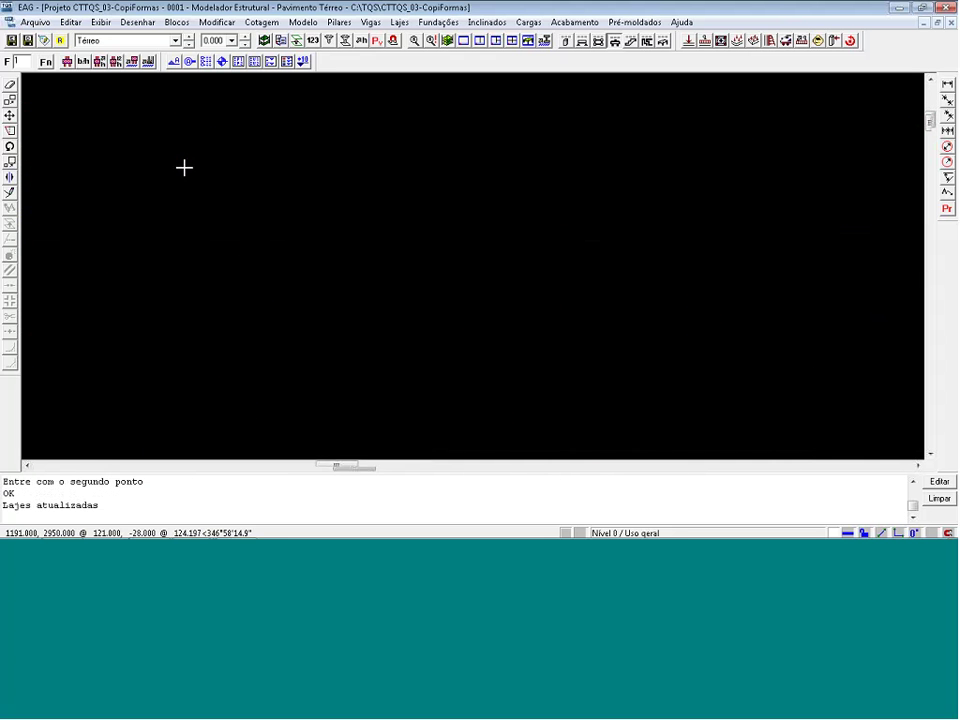
key(Return)
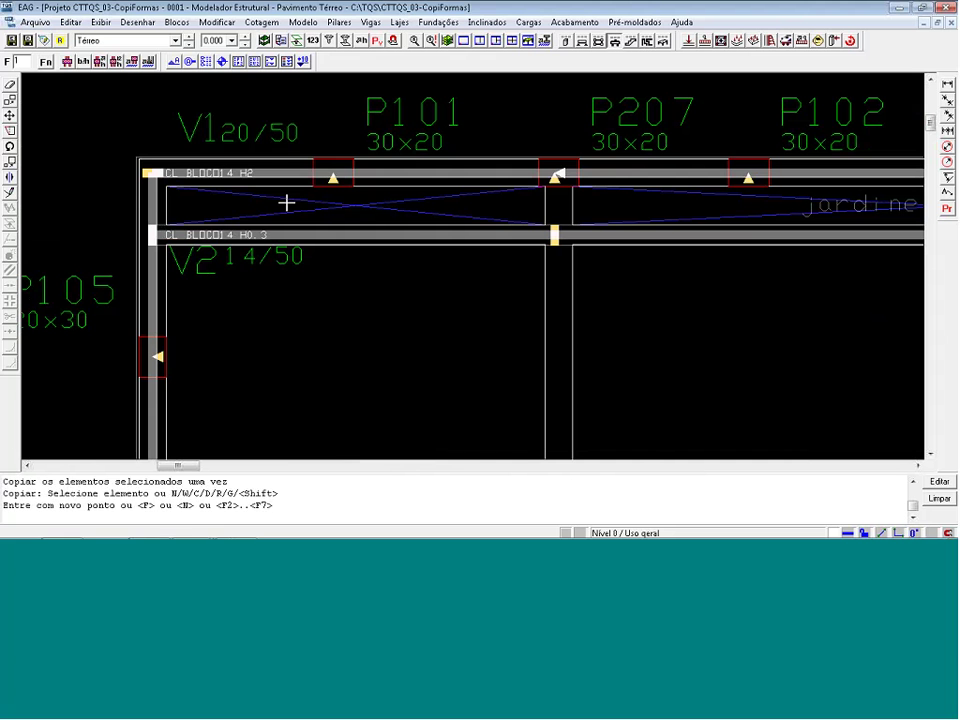
click(286, 203)
click(321, 161)
click(135, 162)
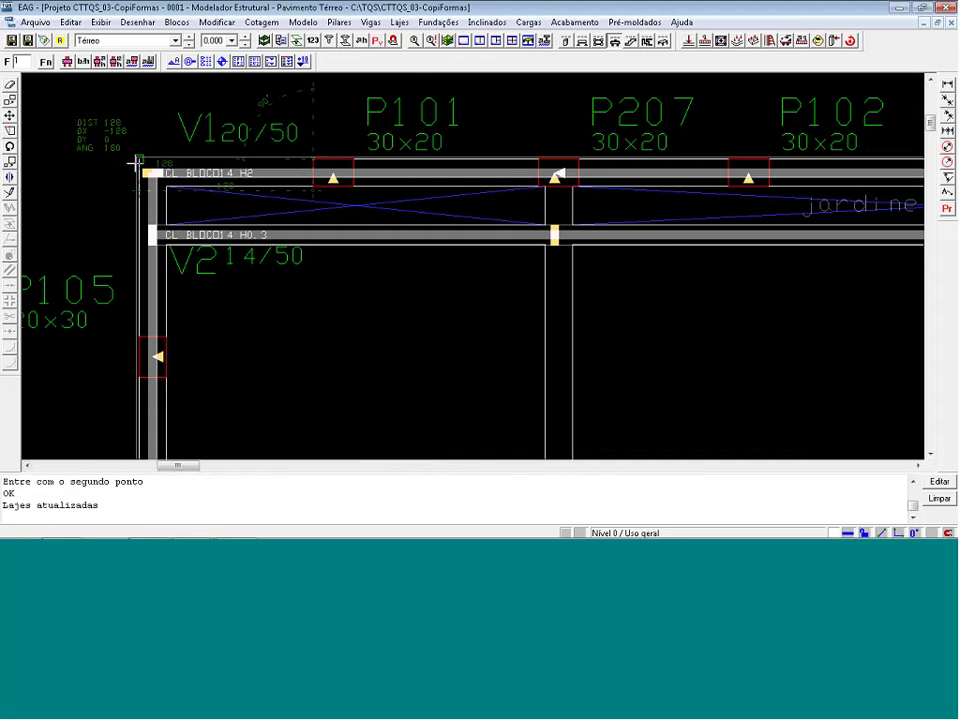
Generate the 3D model of the lowest floors and examine the row of columns along the V1 side
click(447, 40)
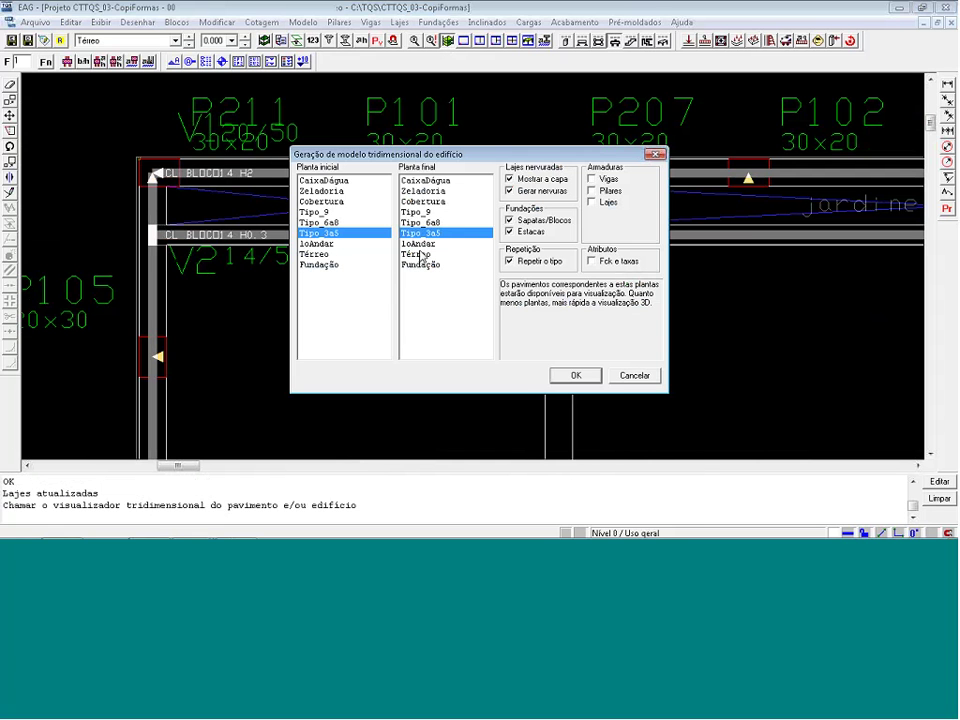
click(565, 378)
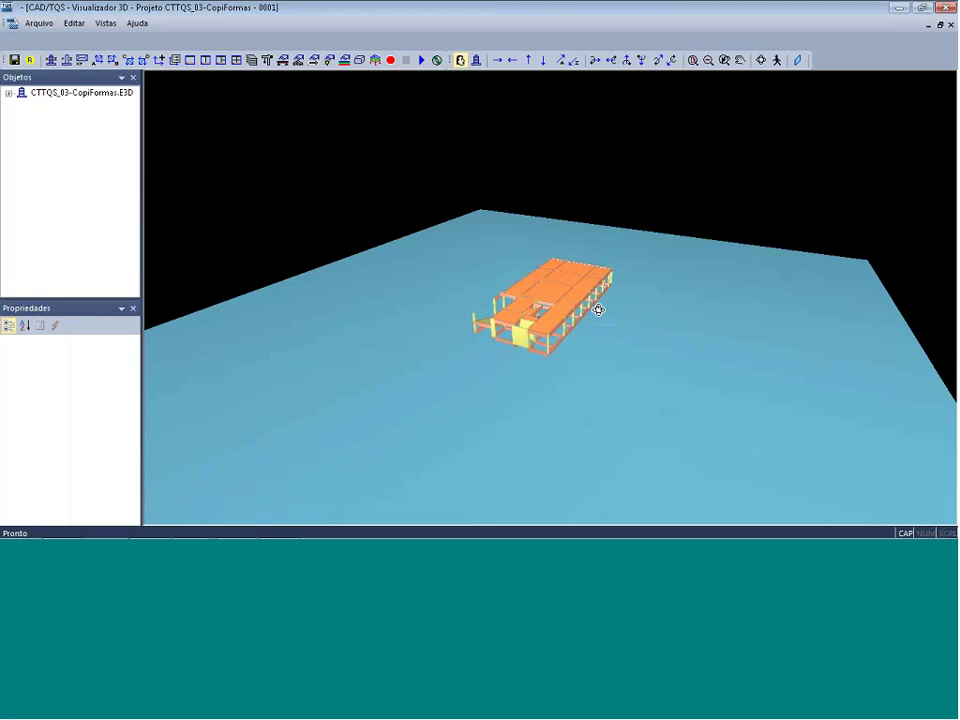
mouse_move(600, 311)
mouse_down()
mouse_move(451, 314)
mouse_move(651, 328)
mouse_move(788, 402)
mouse_move(605, 316)
mouse_up()
scroll(765, 396, up, 4)
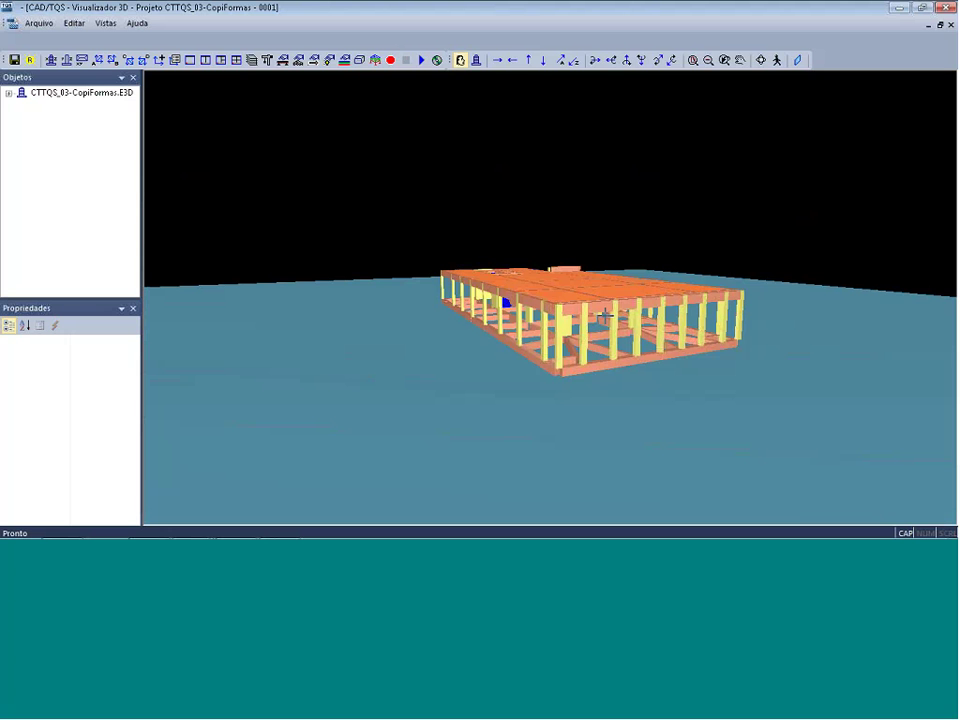
drag(579, 332, 602, 366)
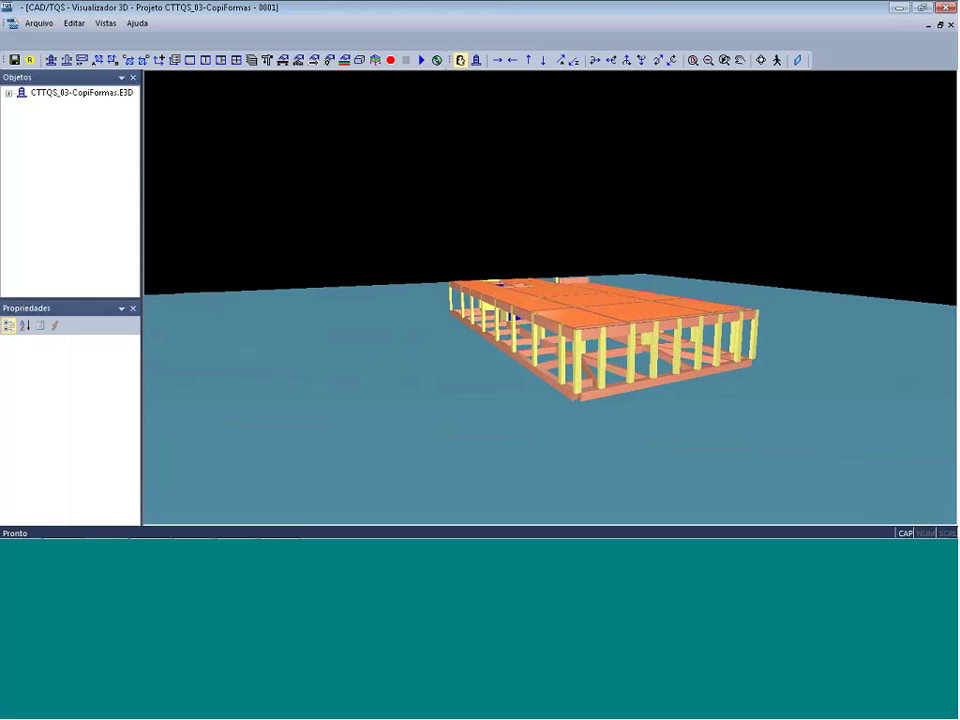
click(797, 60)
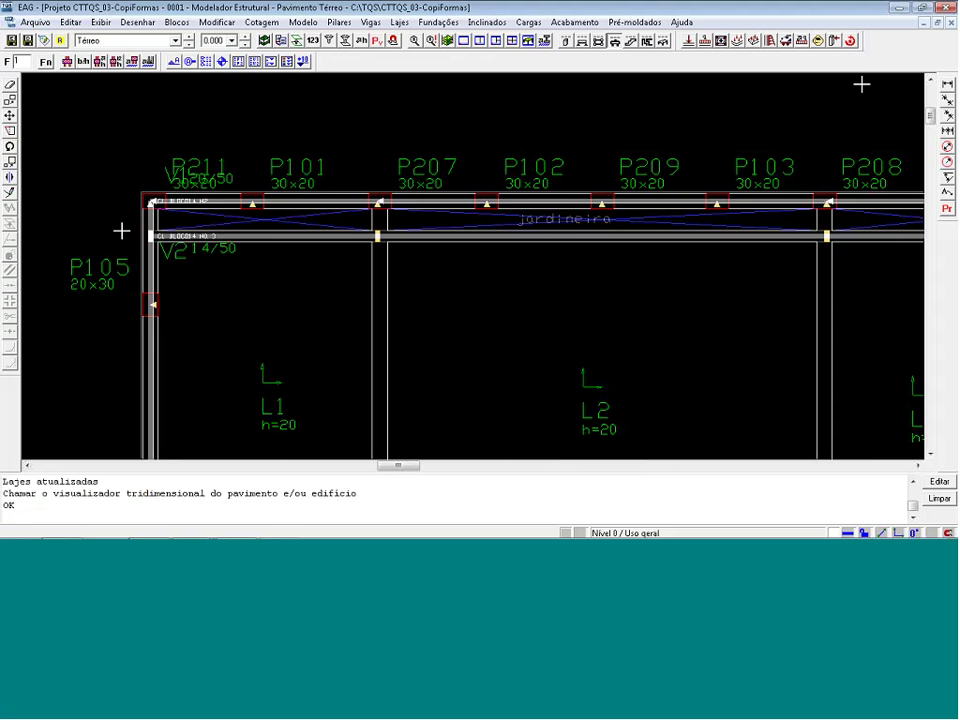
Open the building data of CTTQS_03-CopiFormas and insert a new floor named Sub1 below Térreo
scroll(121, 231, down, 1)
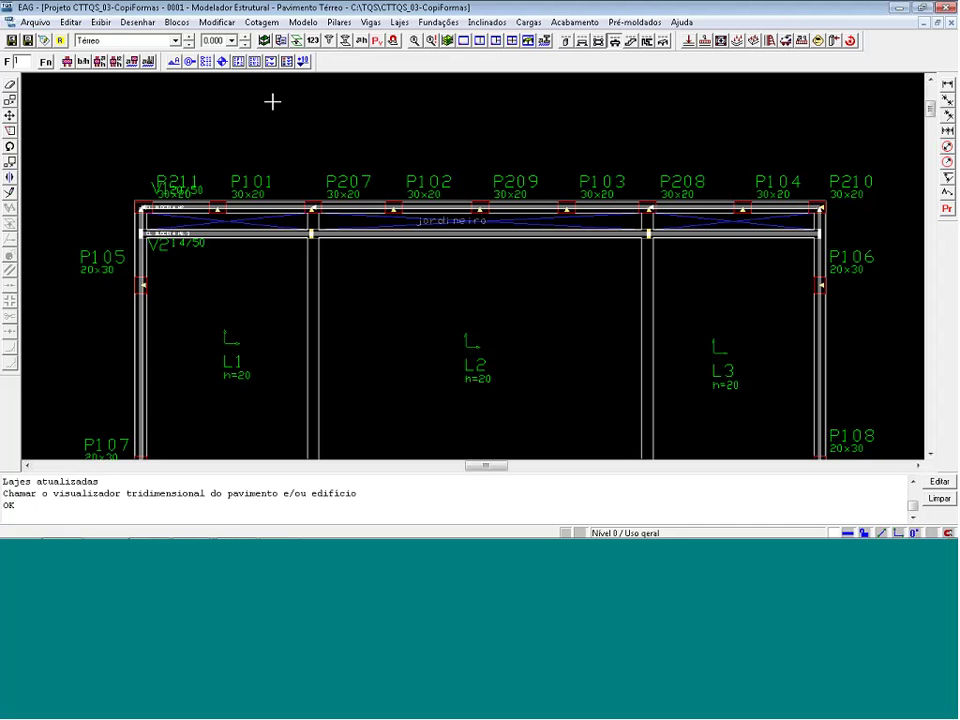
click(213, 40)
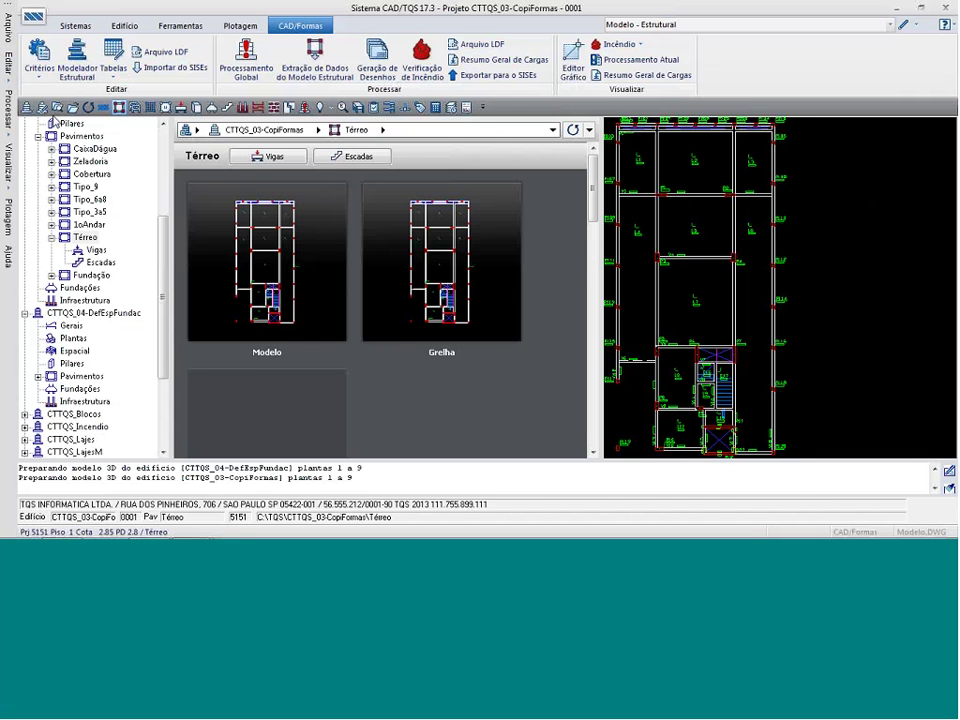
click(42, 108)
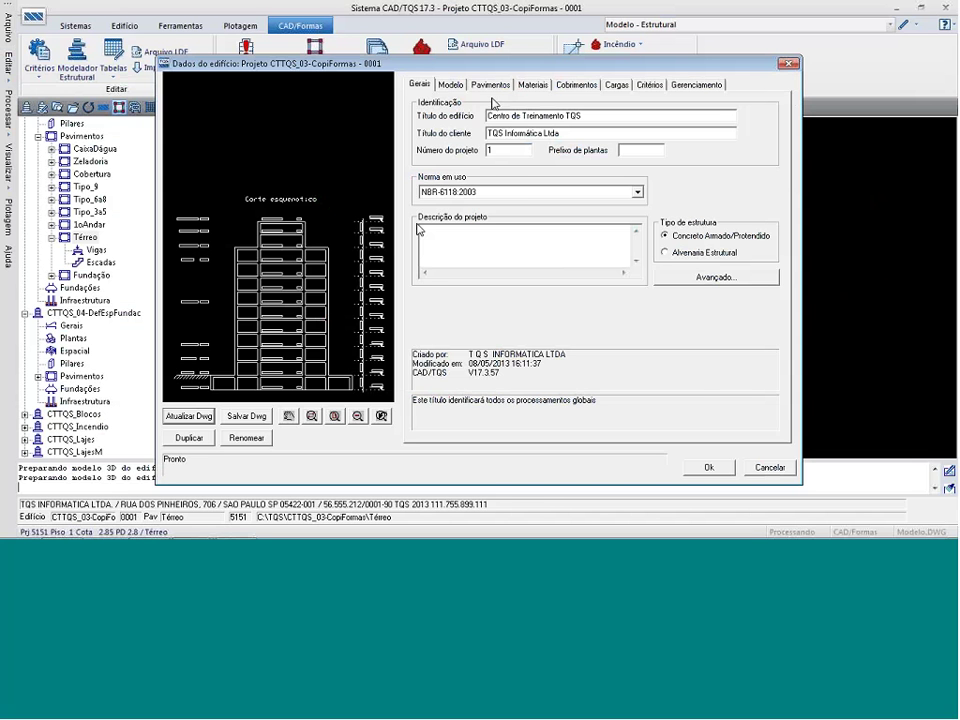
click(491, 85)
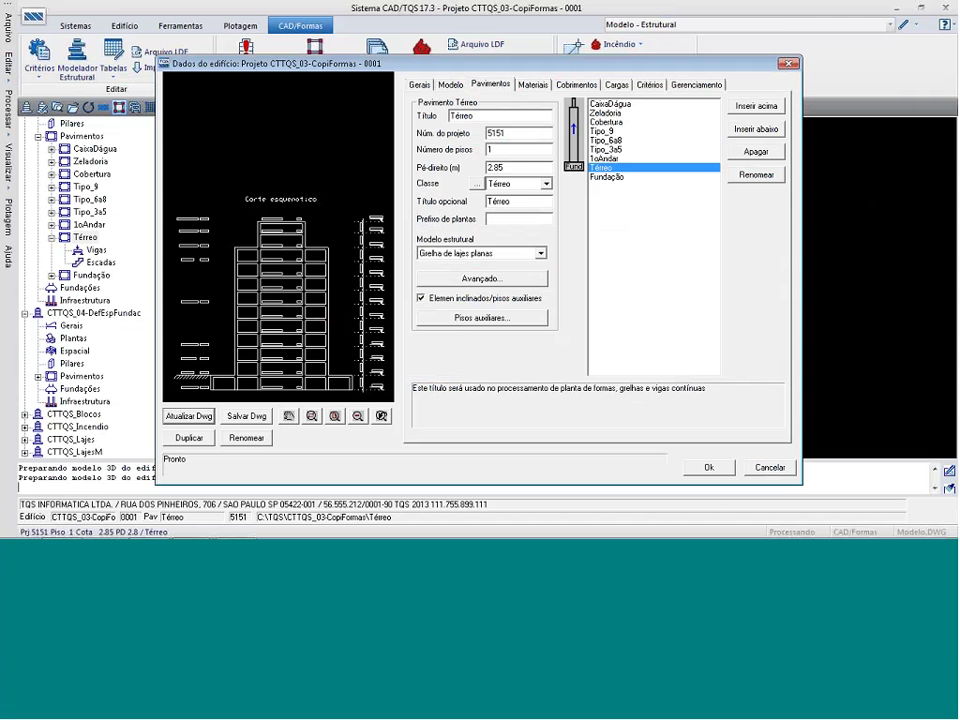
click(755, 129)
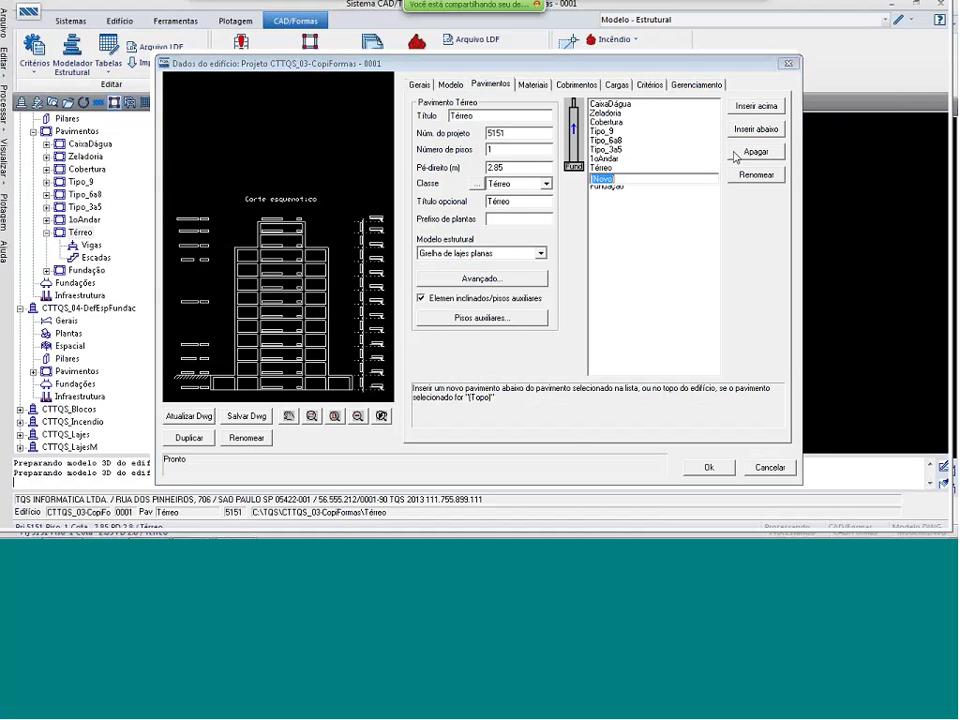
text(Sub1)
key(Return)
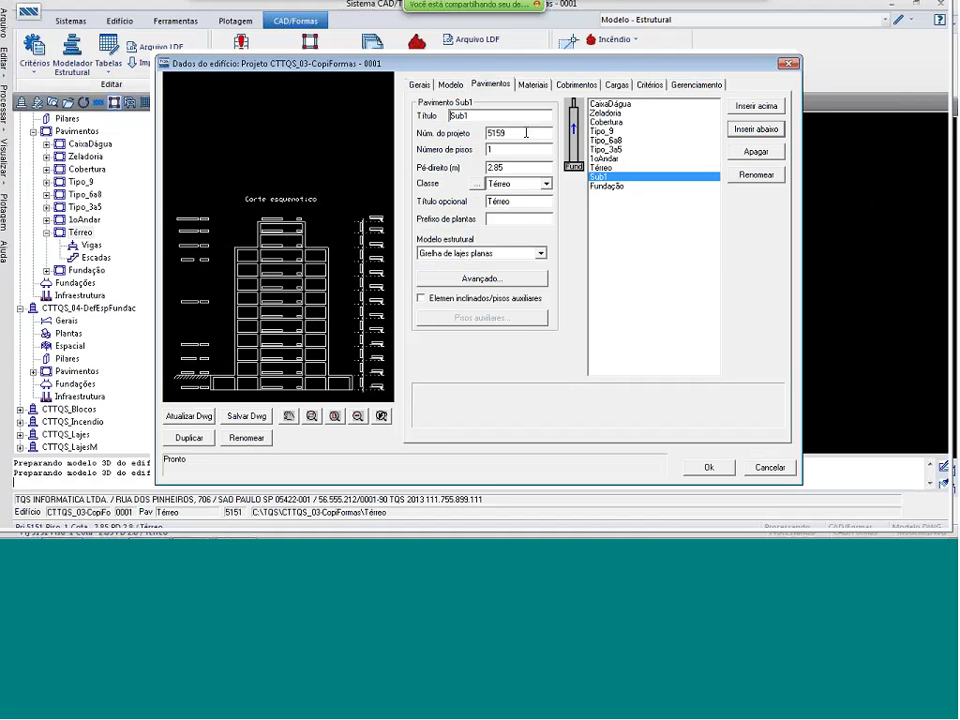
Set the floor height (pé-direito) of both Sub1 and Térreo to 0.95 m
drag(509, 168, 452, 166)
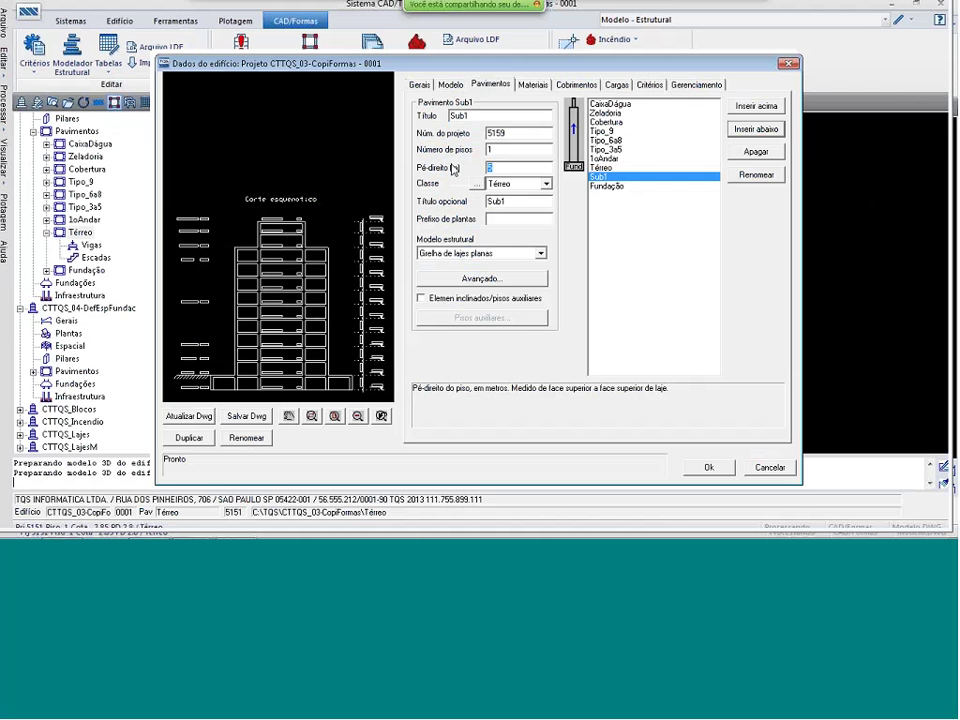
text(3)
text(.95)
click(602, 167)
click(574, 306)
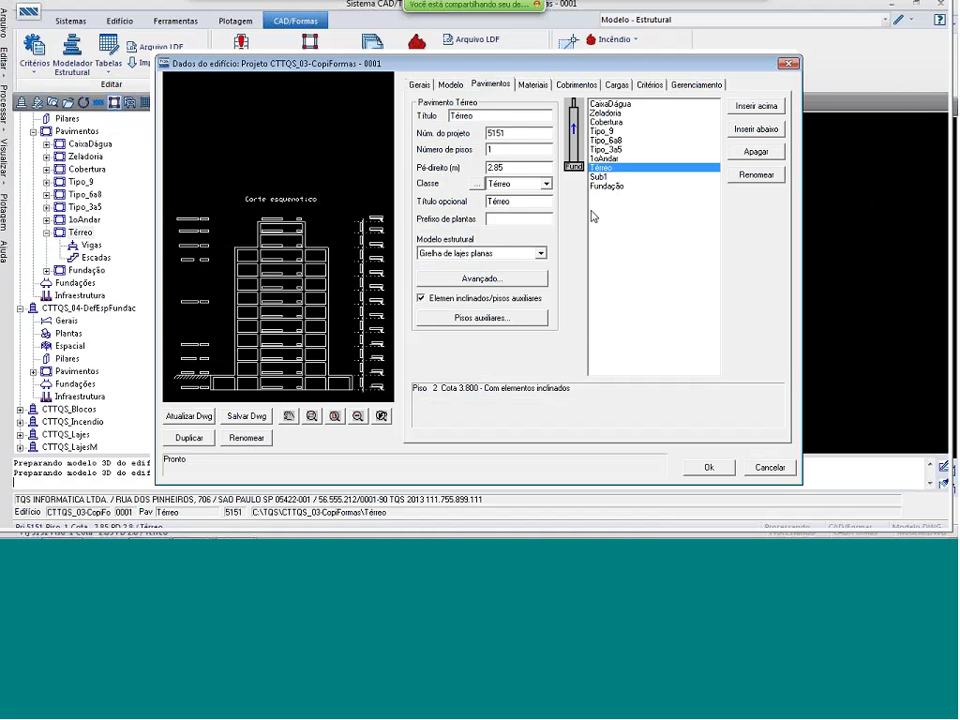
drag(508, 168, 473, 170)
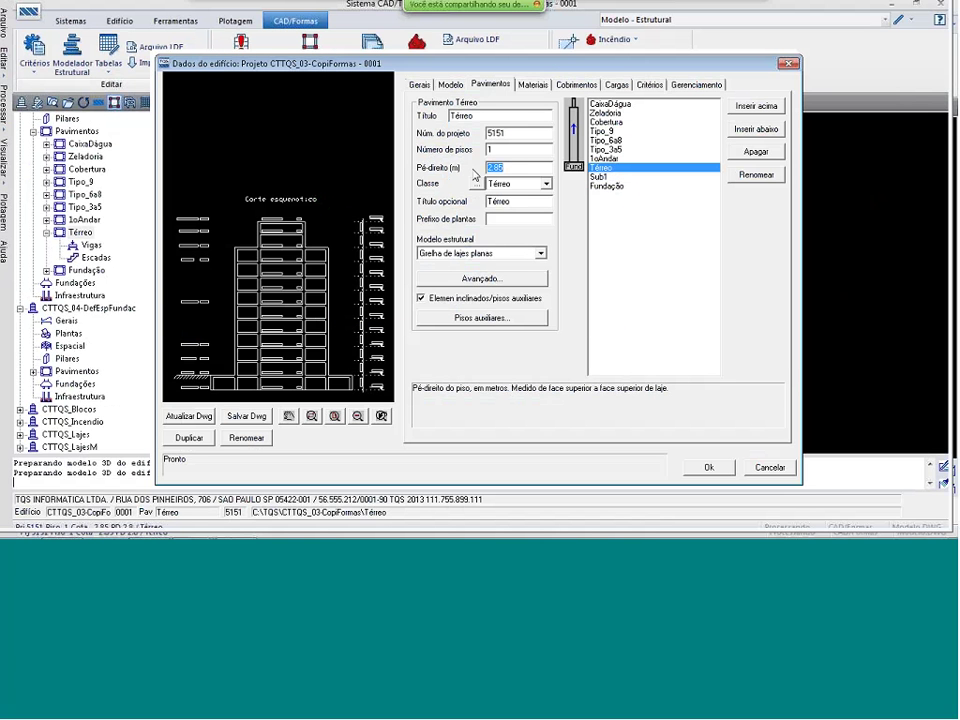
text(.95)
click(598, 177)
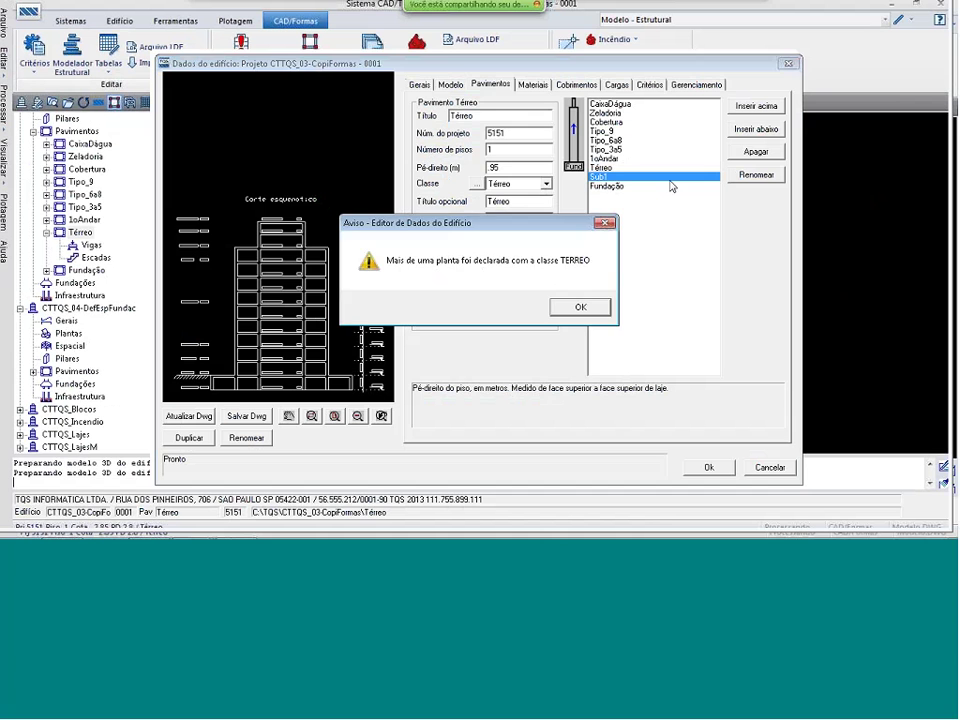
key(Return)
Insert a floor named Sub2 below Sub1, with class Subsolo and a floor height of 0.95 m
click(755, 129)
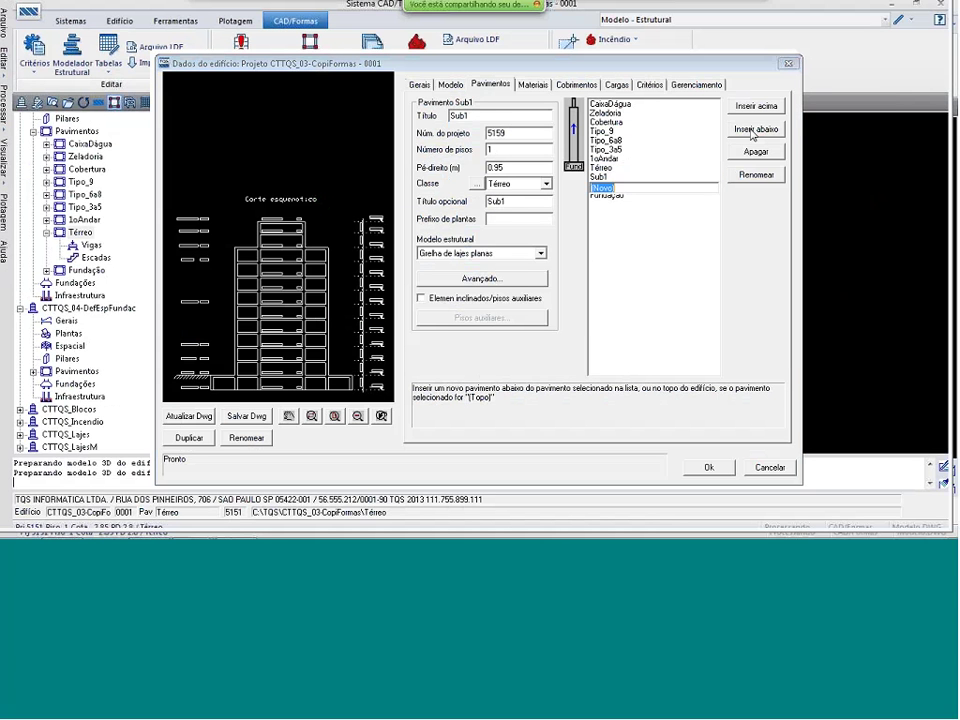
text(Sub2)
key(Return)
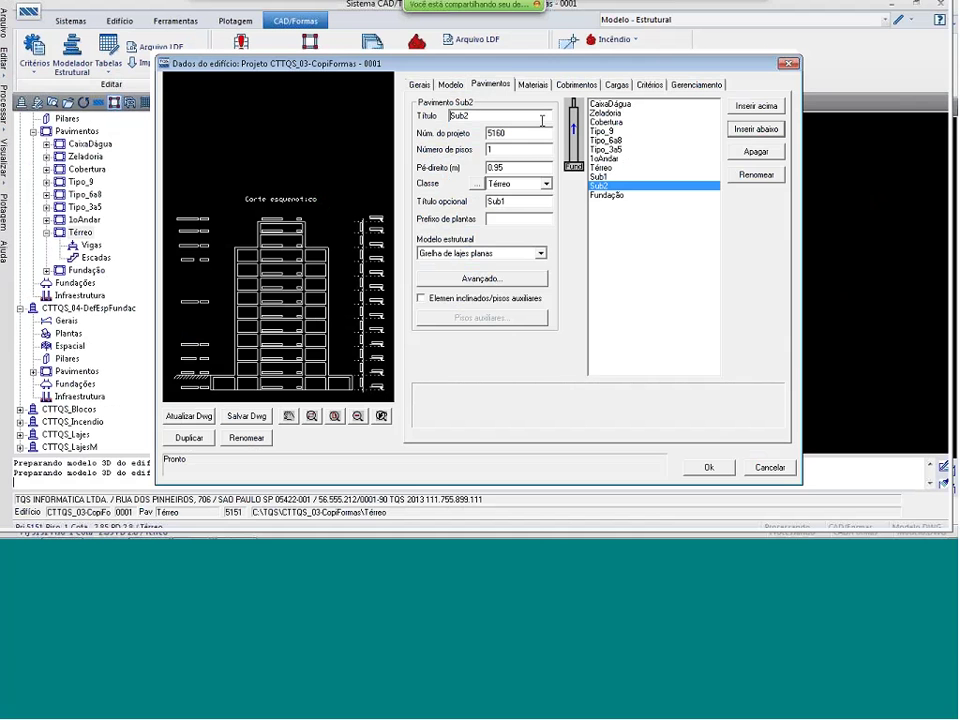
text(5)
click(547, 184)
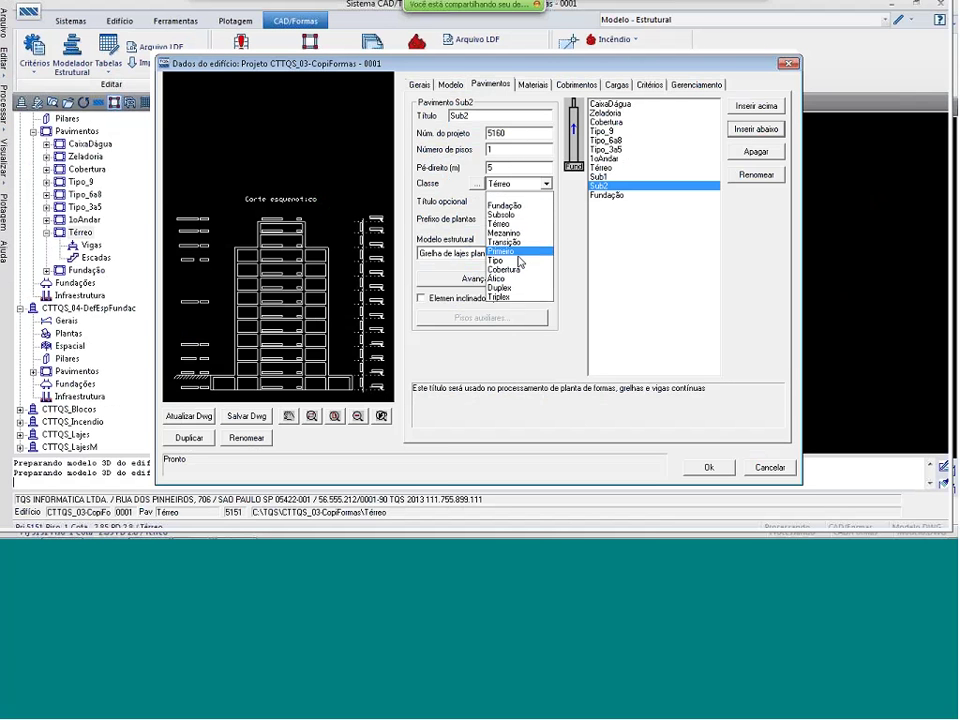
click(519, 214)
key(shift+Tab)
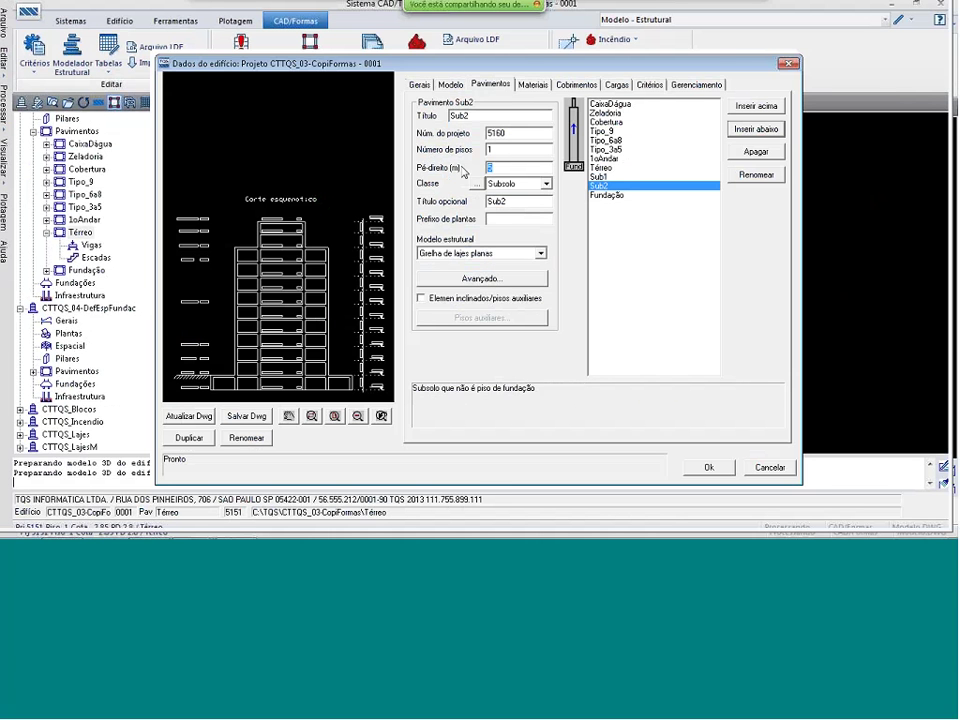
text(.95)
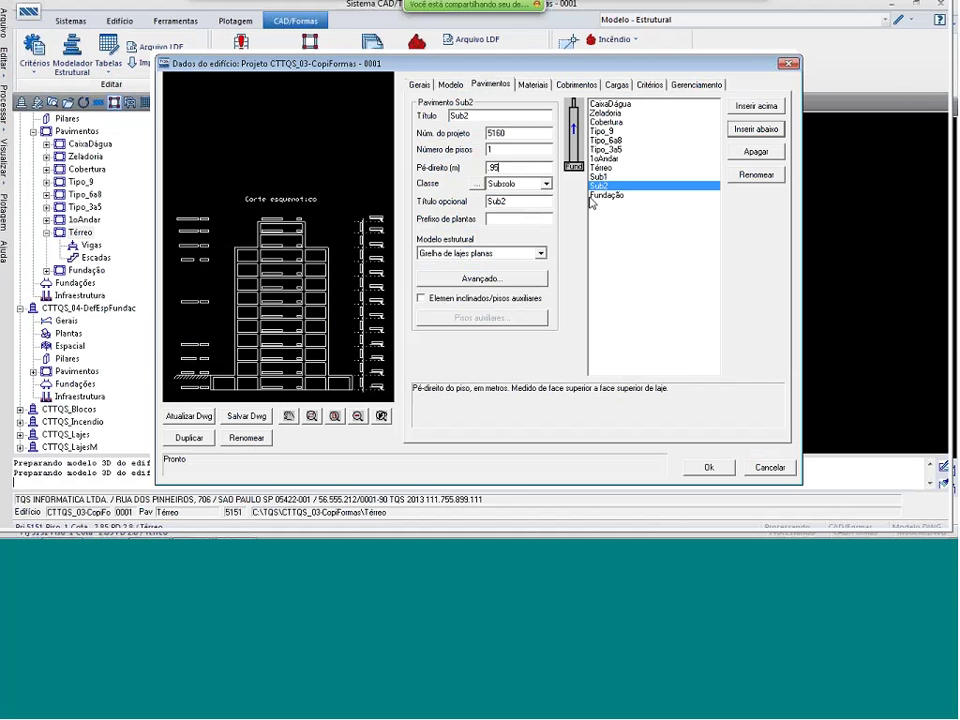
Set Sub1's class to Subsolo and accept the building data with the schematic section drawing updated
click(597, 176)
click(554, 303)
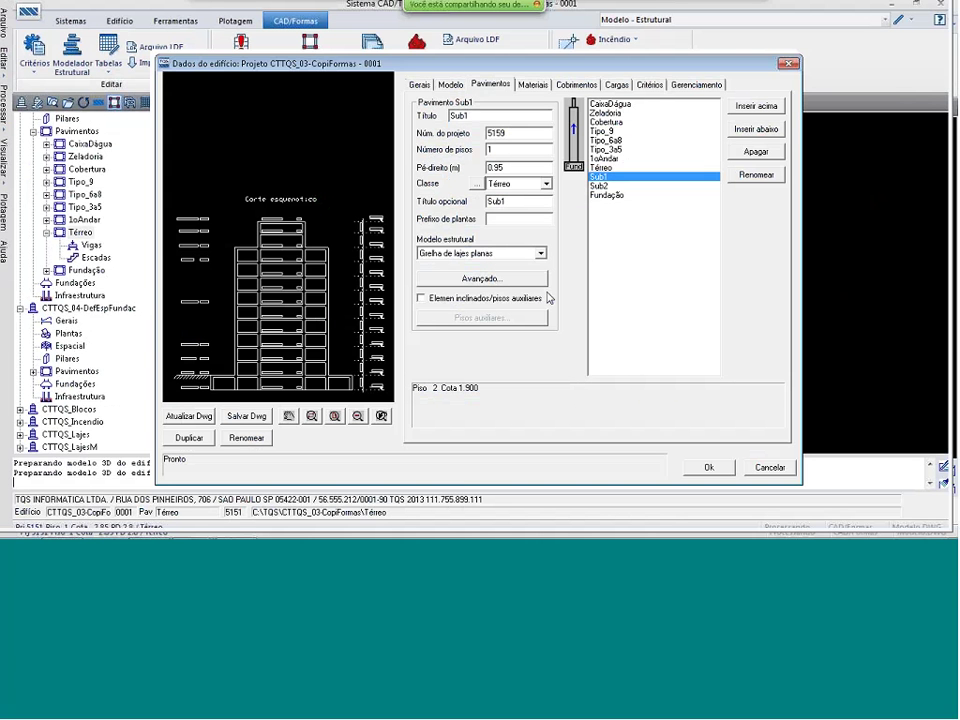
click(546, 184)
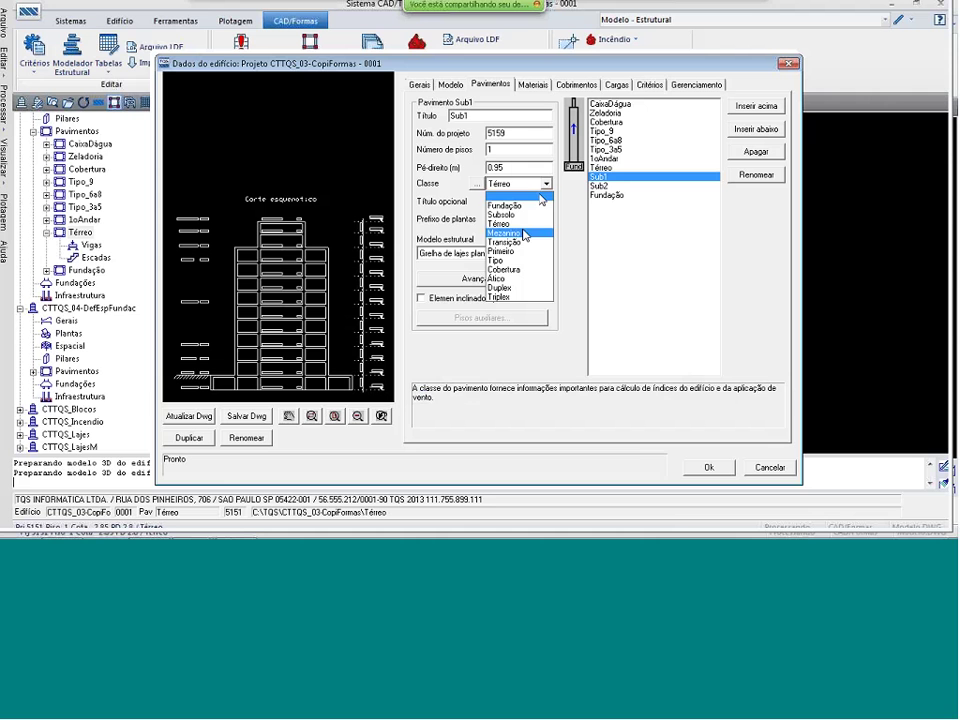
click(500, 214)
click(604, 168)
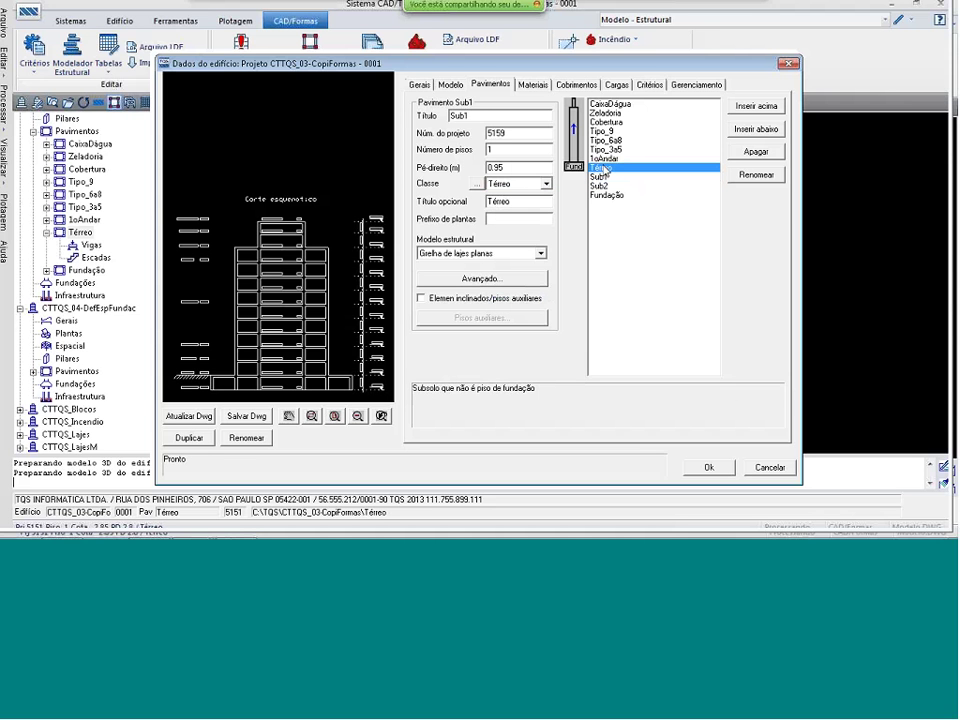
click(600, 177)
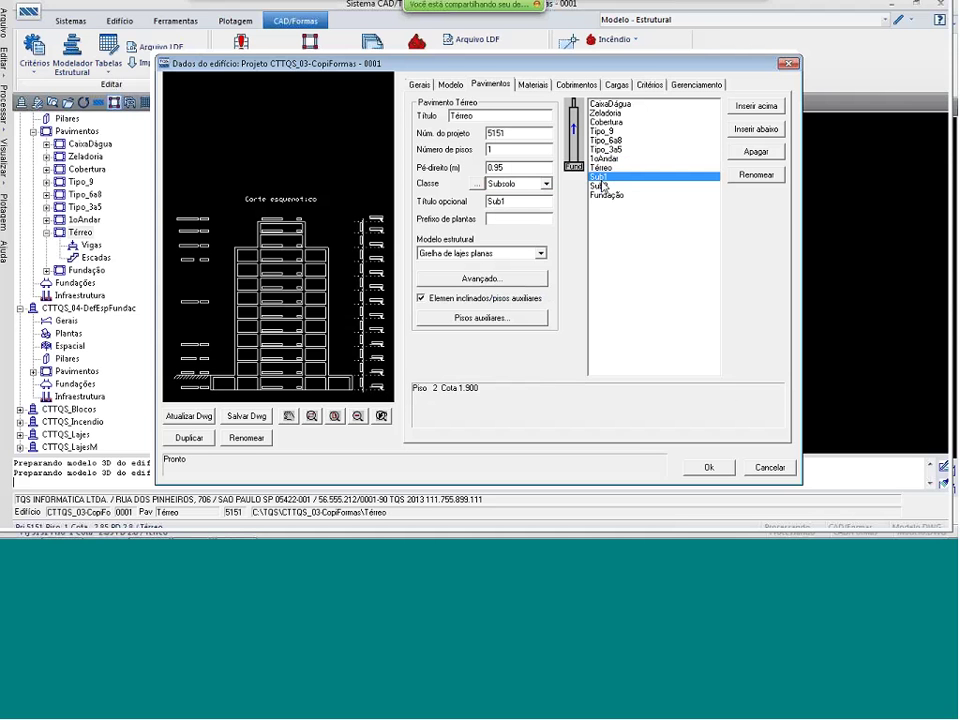
click(602, 168)
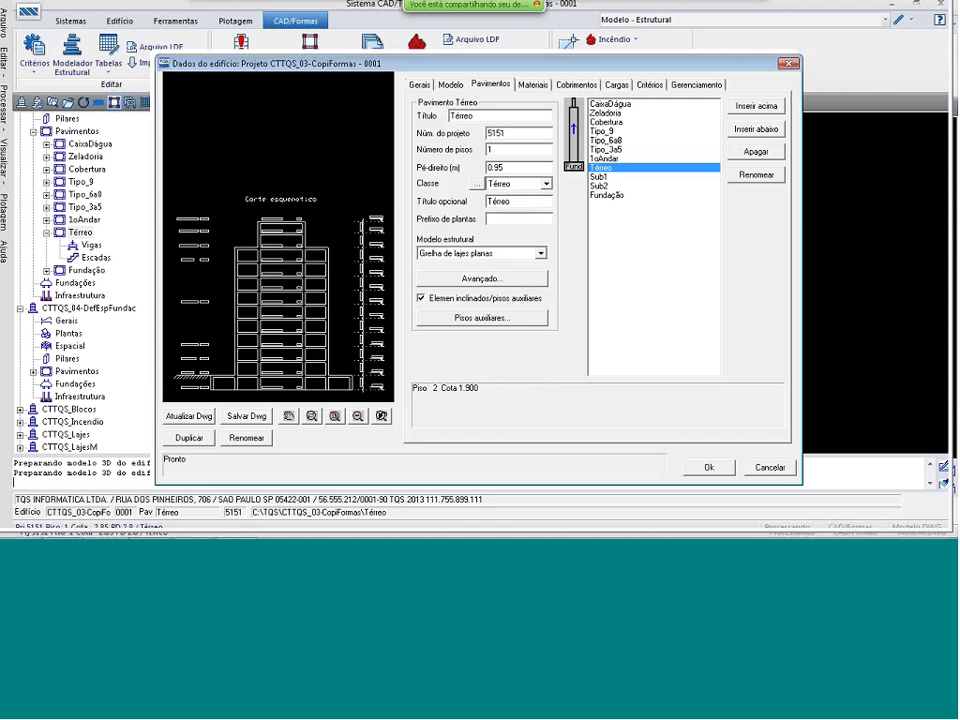
click(190, 416)
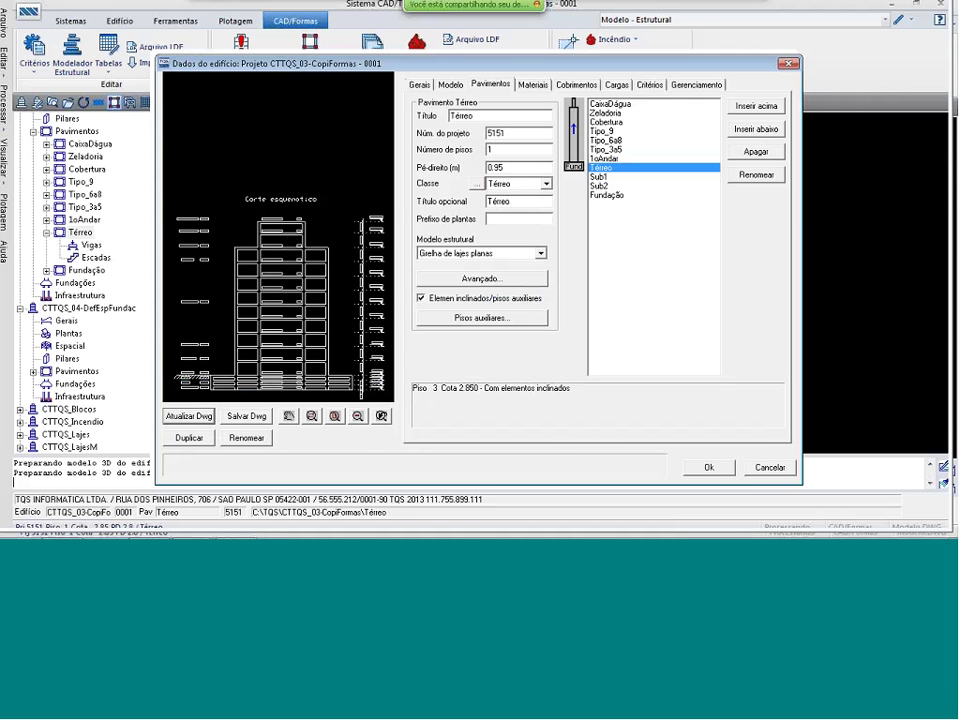
click(712, 471)
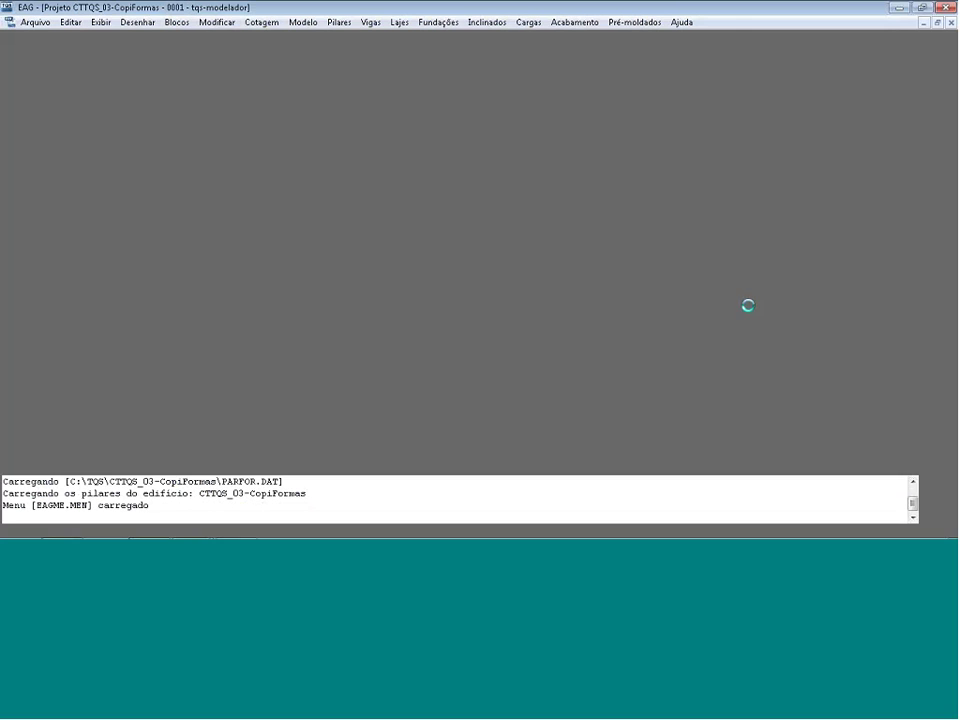
Copy beam V1 of the Térreo floor to the clipboard, using the corner of column P101 as base point
key(ctrl+z)
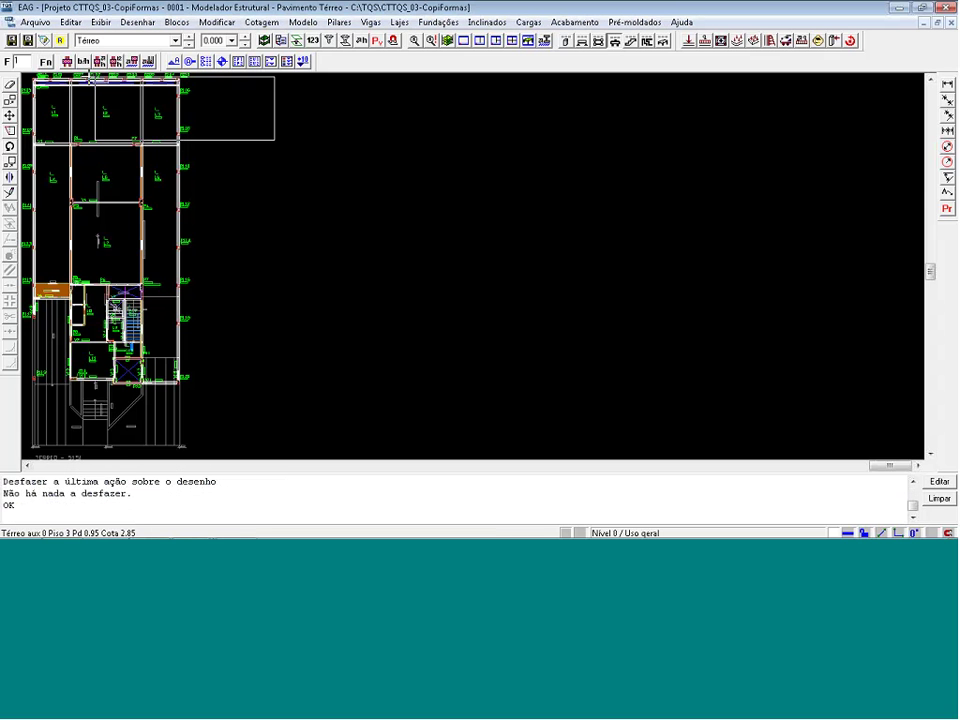
drag(90, 77, 8, 50)
drag(66, 166, 222, 285)
click(222, 285)
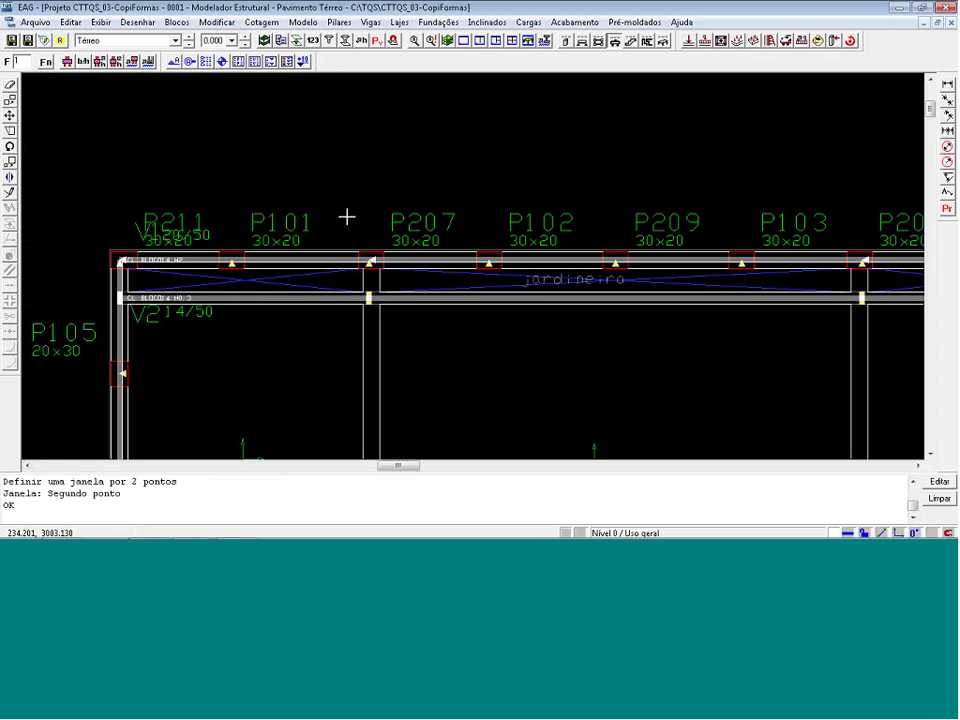
key(ctrl+c)
key(Return)
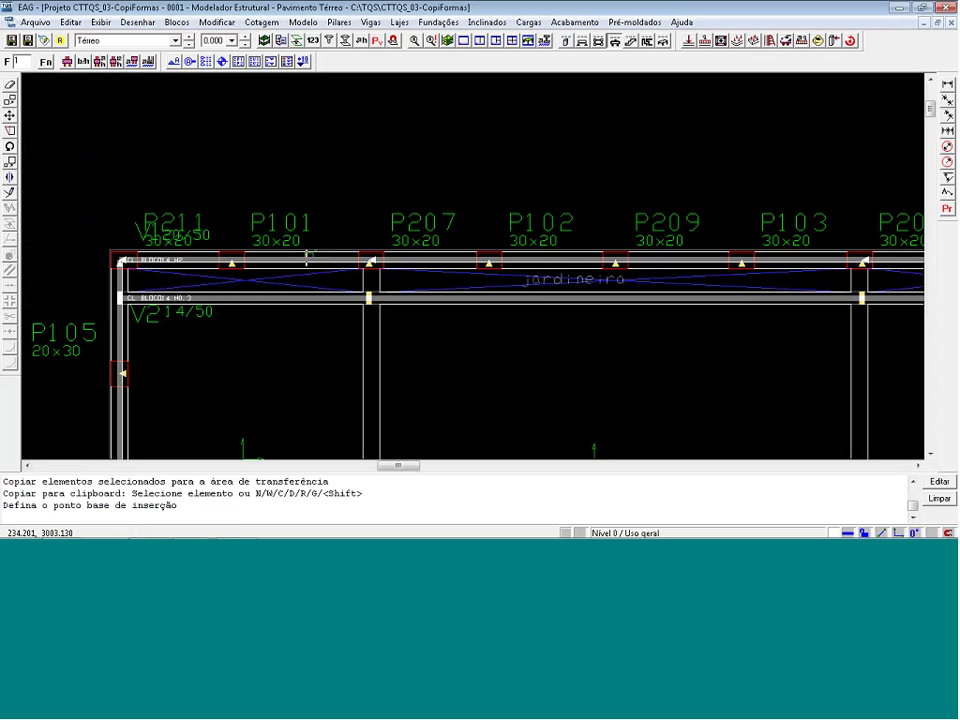
click(254, 250)
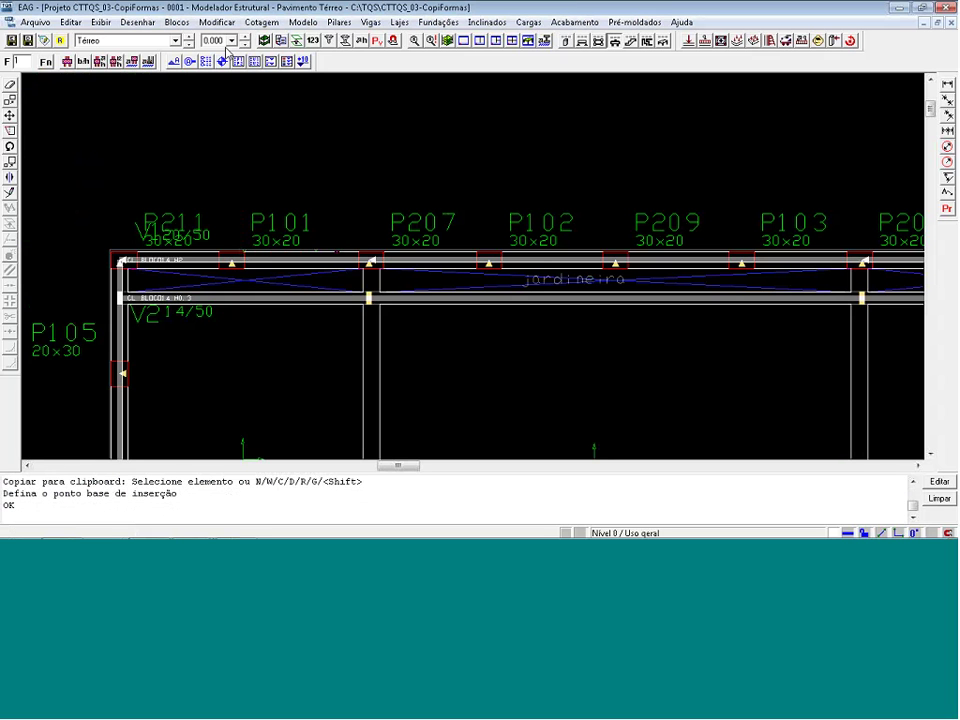
Paste beam V1 on floors Sub1 and Sub2 at the same corner of column P101
click(188, 45)
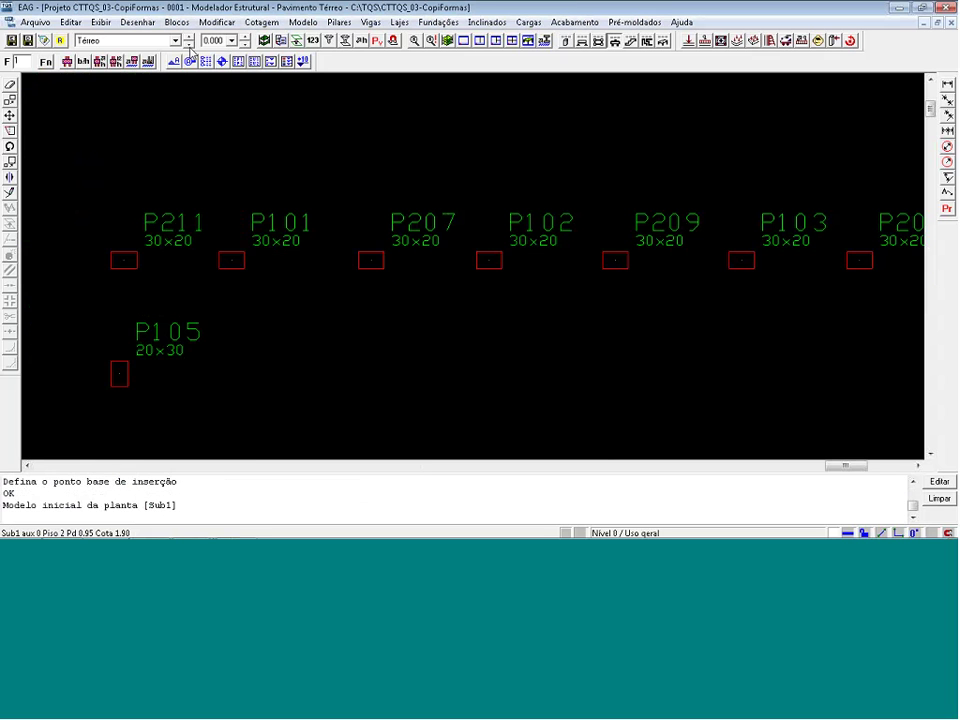
key(ctrl+v)
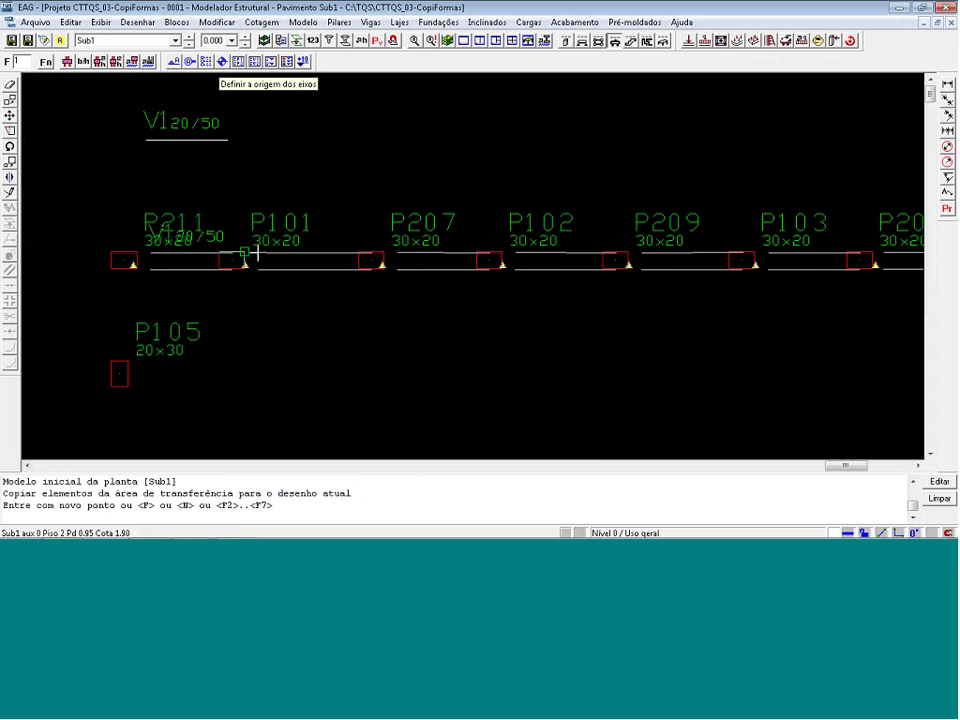
click(188, 45)
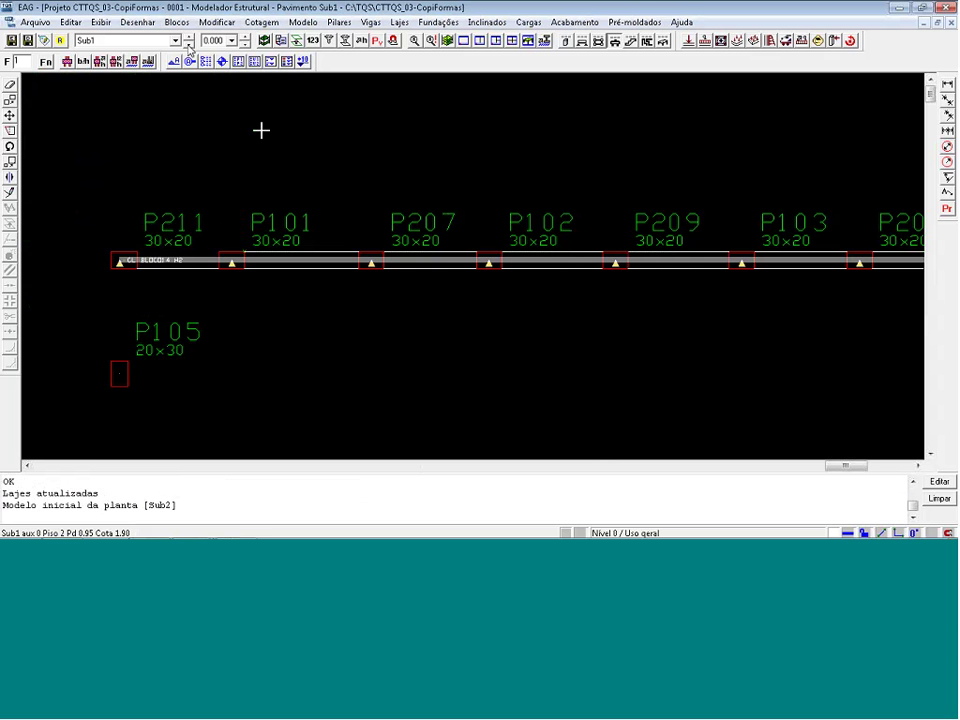
key(ctrl+v)
click(231, 261)
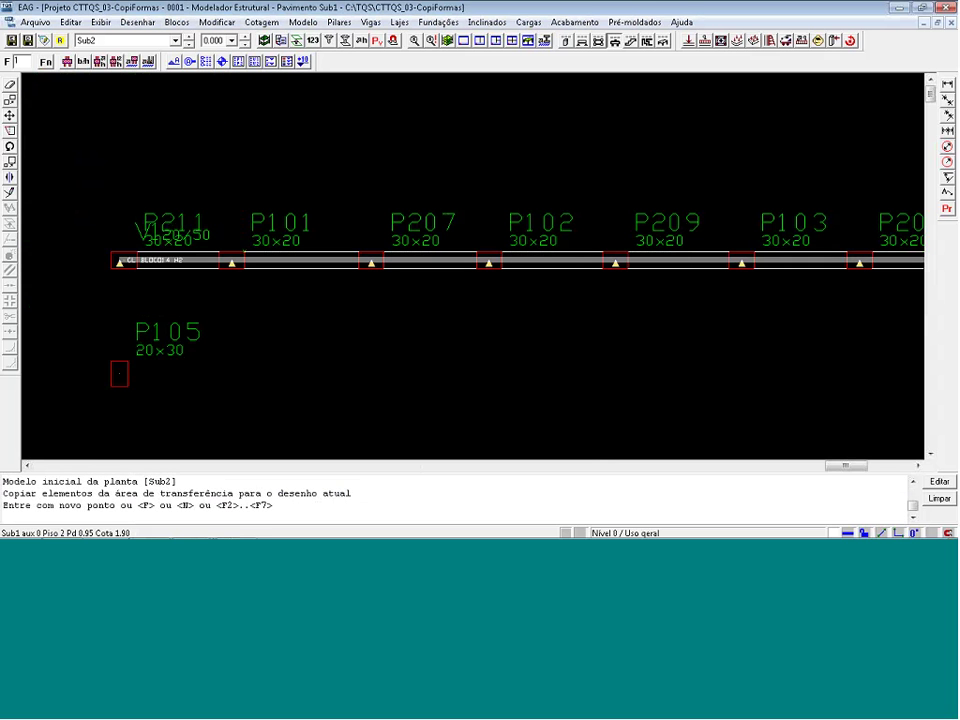
Generate the 3D model from Fundação to Sub2, view it and close the viewer
click(344, 40)
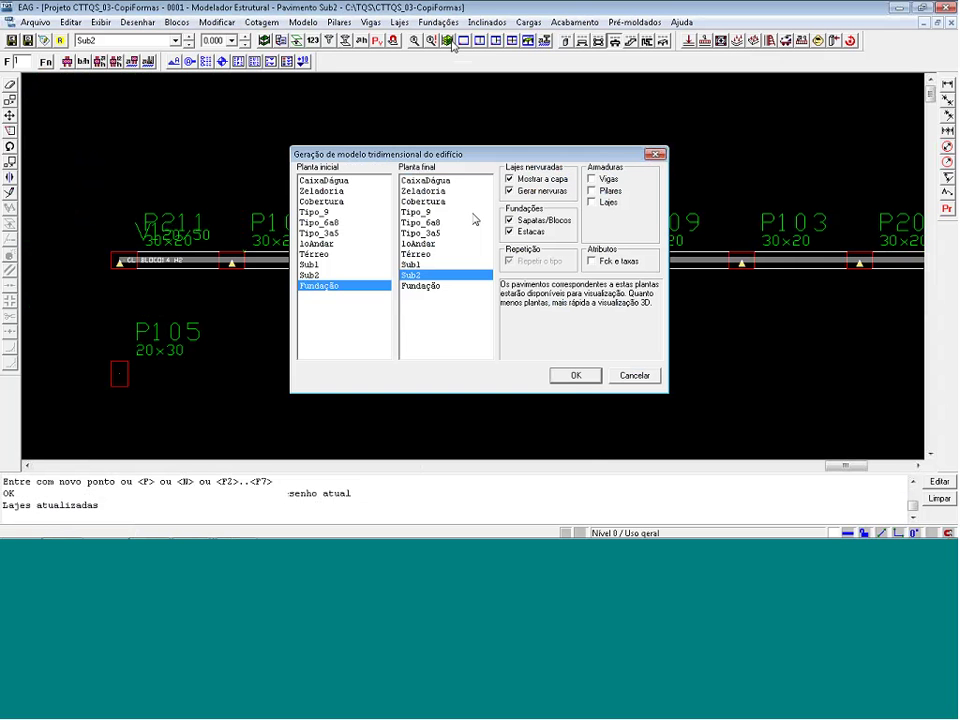
click(577, 377)
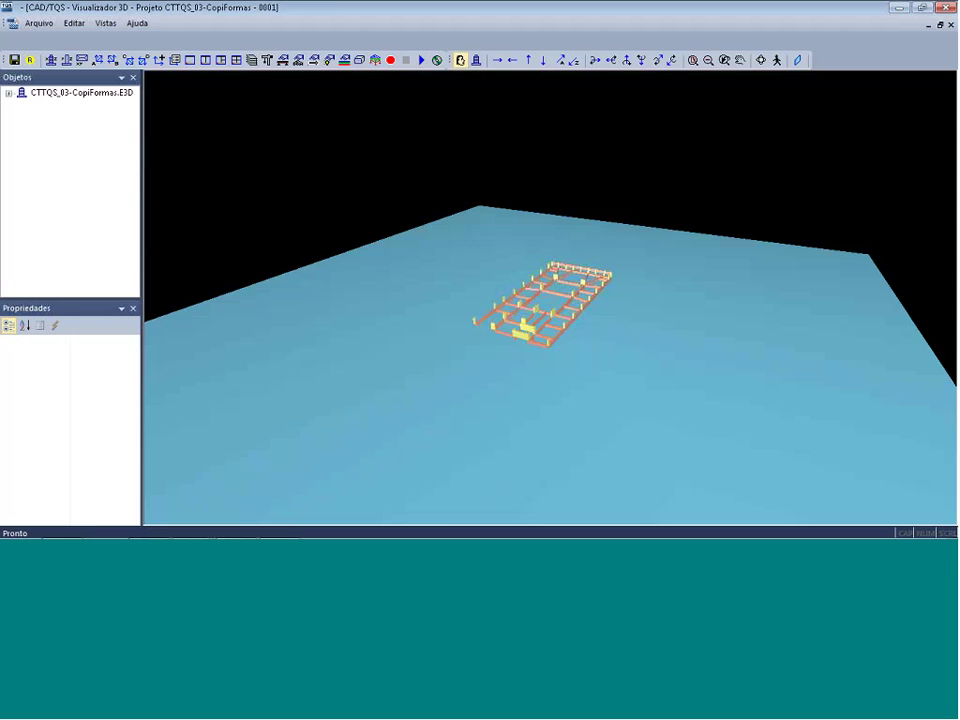
click(945, 7)
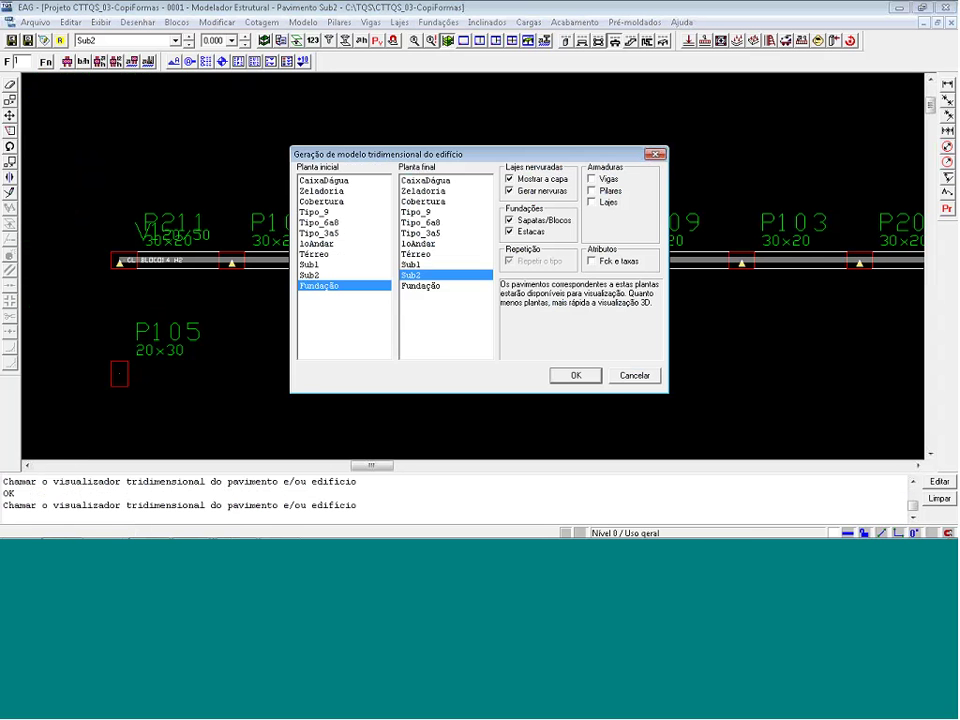
Generate the 3D model from Fundação up to Térreo and examine the intermediate beams along the V1 side
click(589, 375)
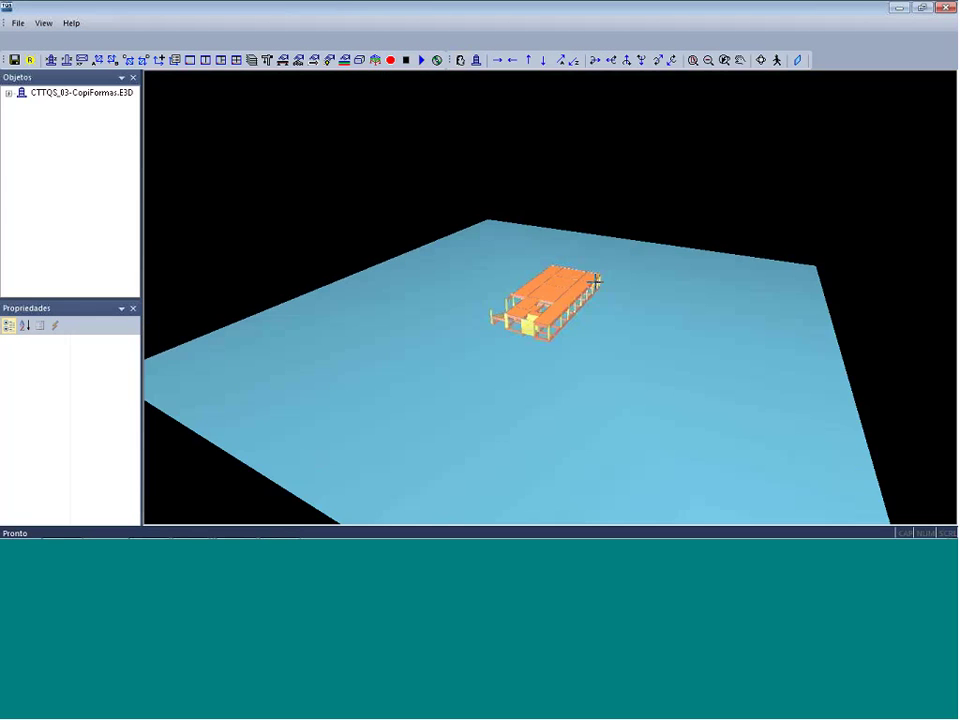
scroll(595, 281, up, 7)
drag(595, 281, 690, 310)
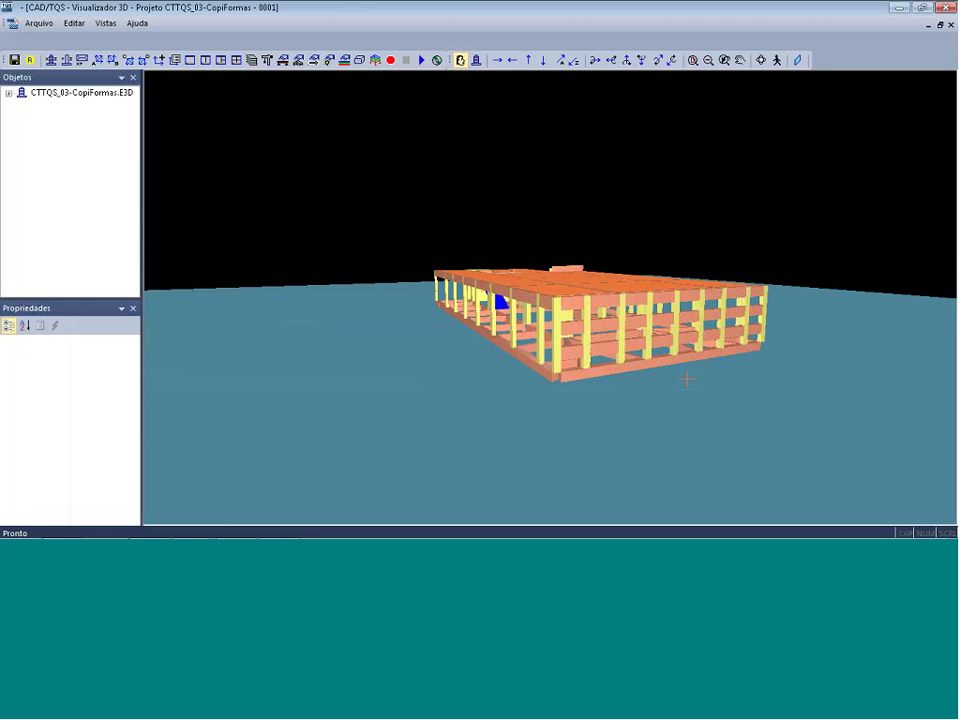
Close the 3D viewer and leave the structural modeler, saving the modified building CTTQS_03-CopiFormas
click(947, 7)
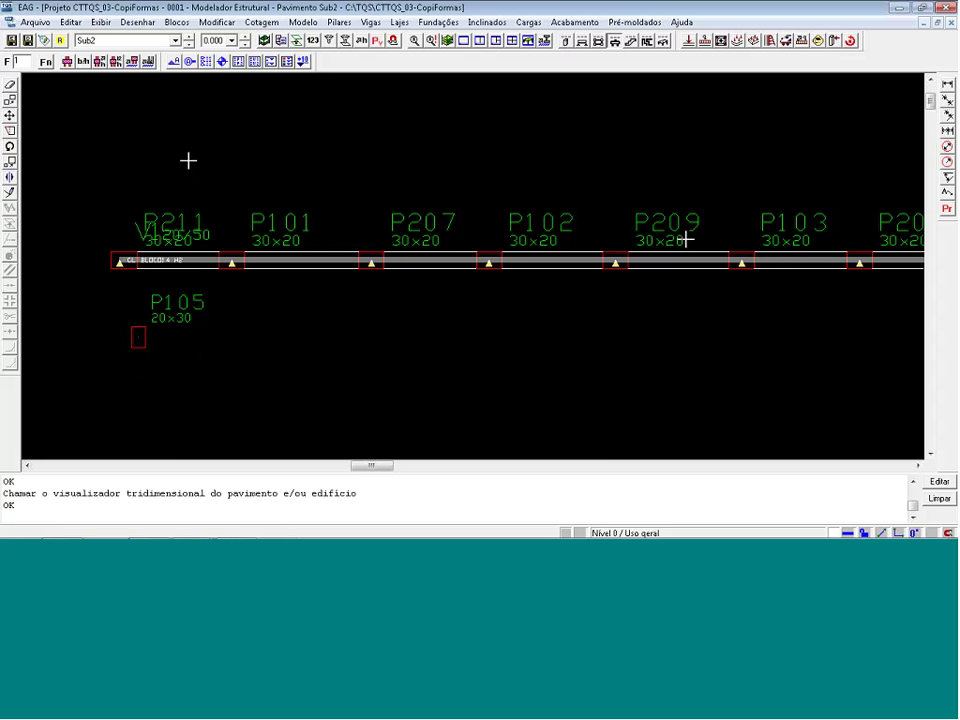
scroll(188, 160, down, 3)
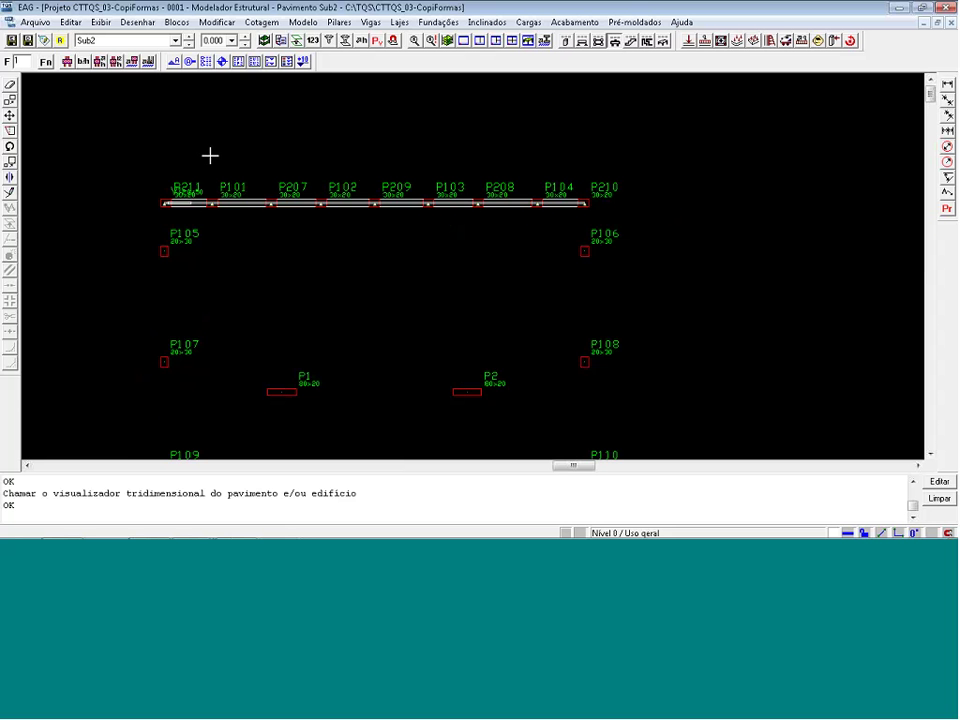
click(940, 7)
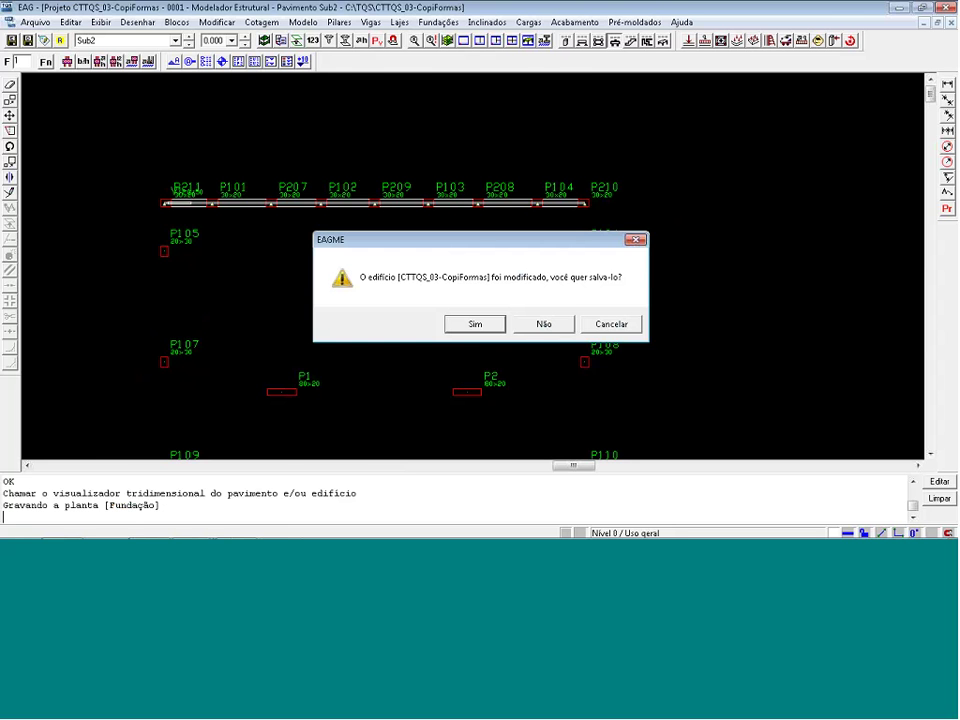
click(493, 328)
In the building data of CTTQS_03-CopiFormas, set the number of independent empuxo cases among the additional loads to 1
click(43, 108)
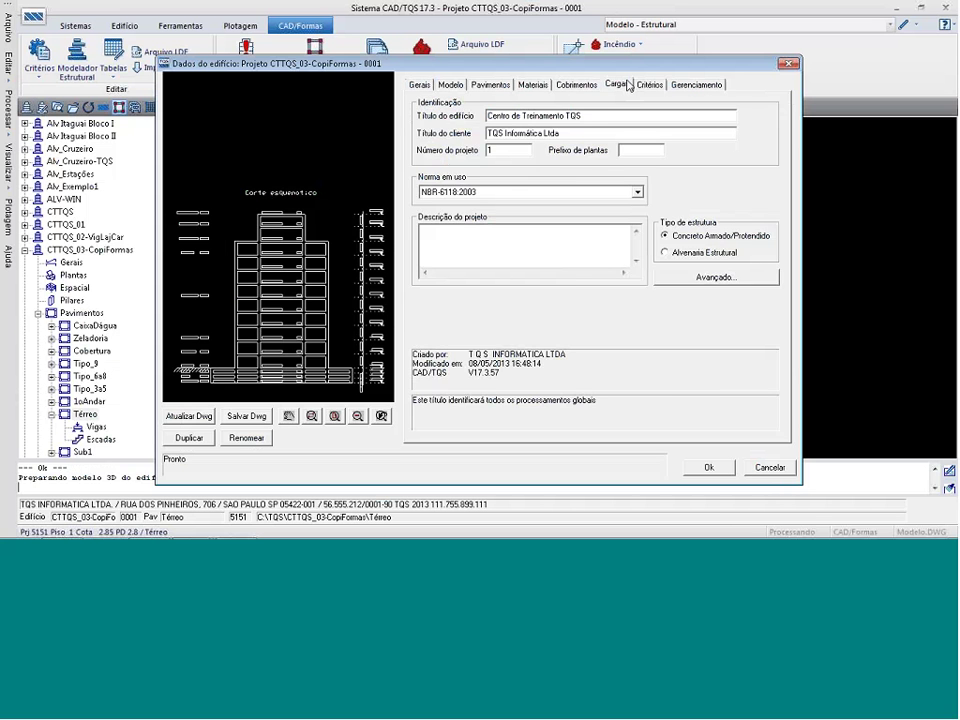
click(628, 86)
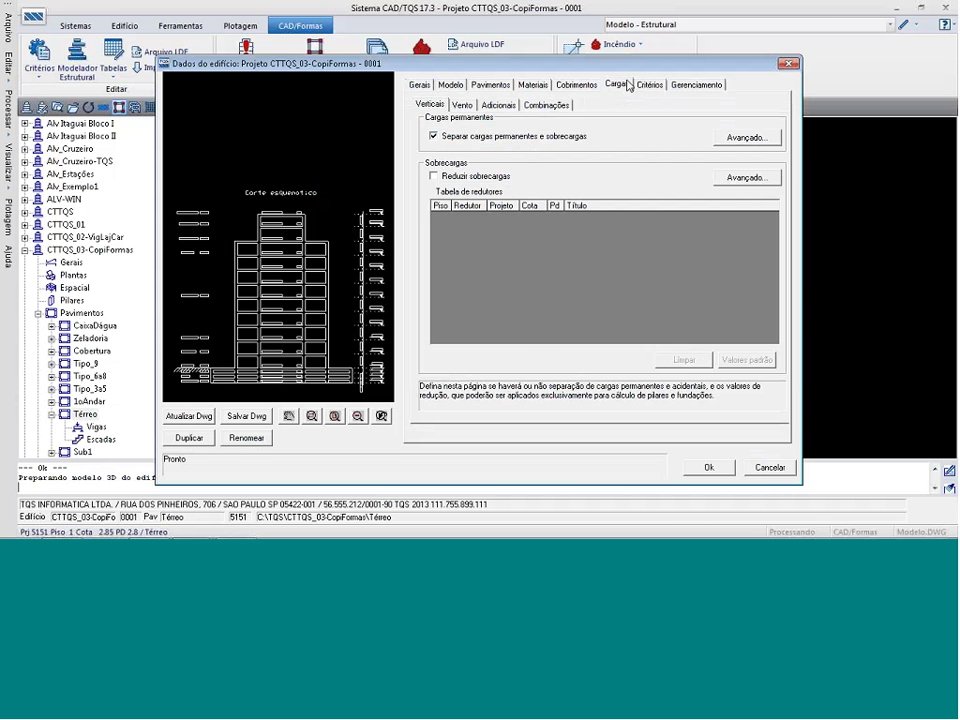
click(493, 107)
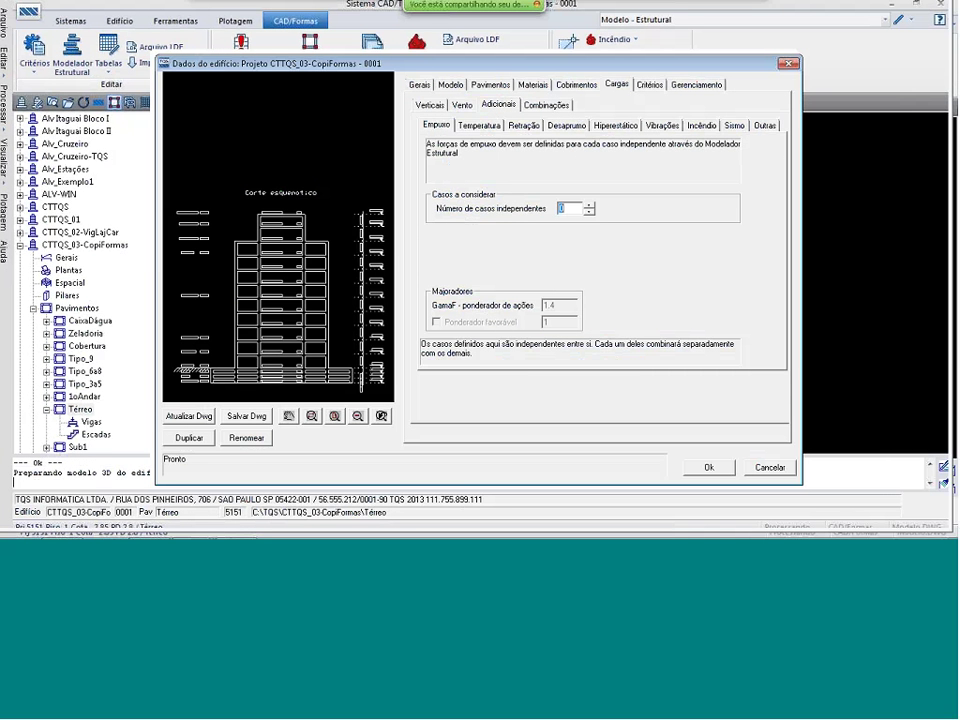
click(589, 205)
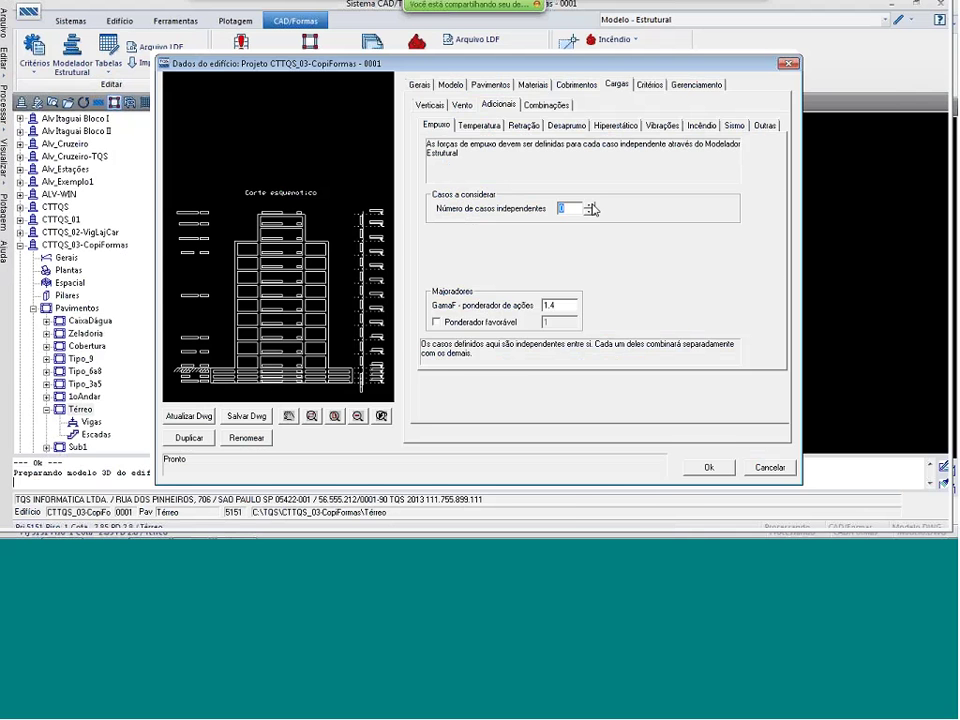
List the building's load combinations, examine the cases and their factors, and accept the building data
click(558, 104)
click(563, 138)
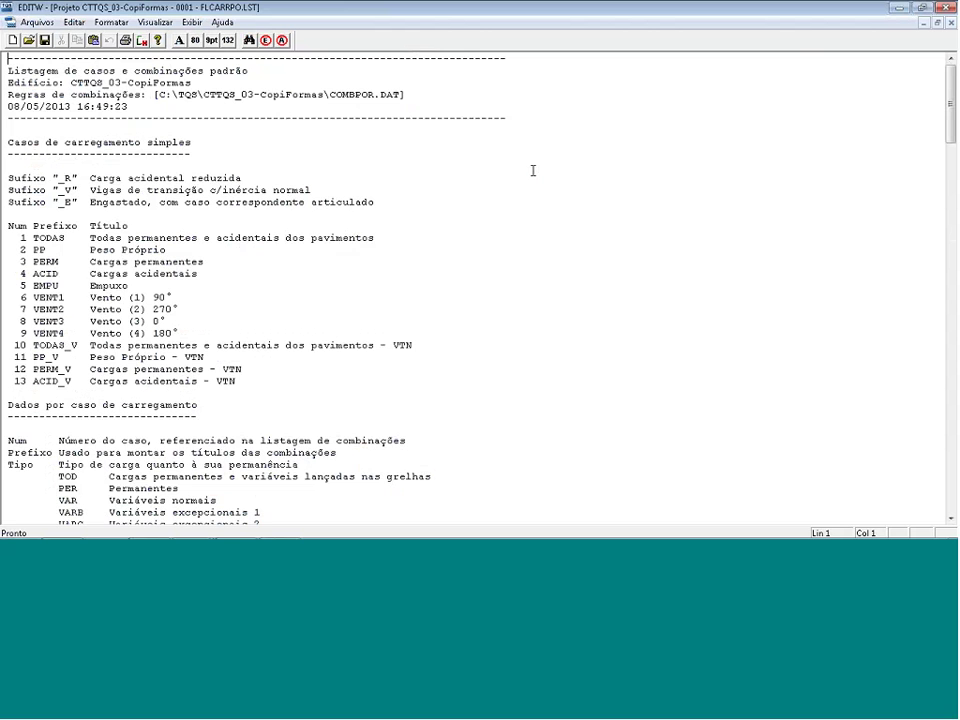
scroll(204, 334, down, 17)
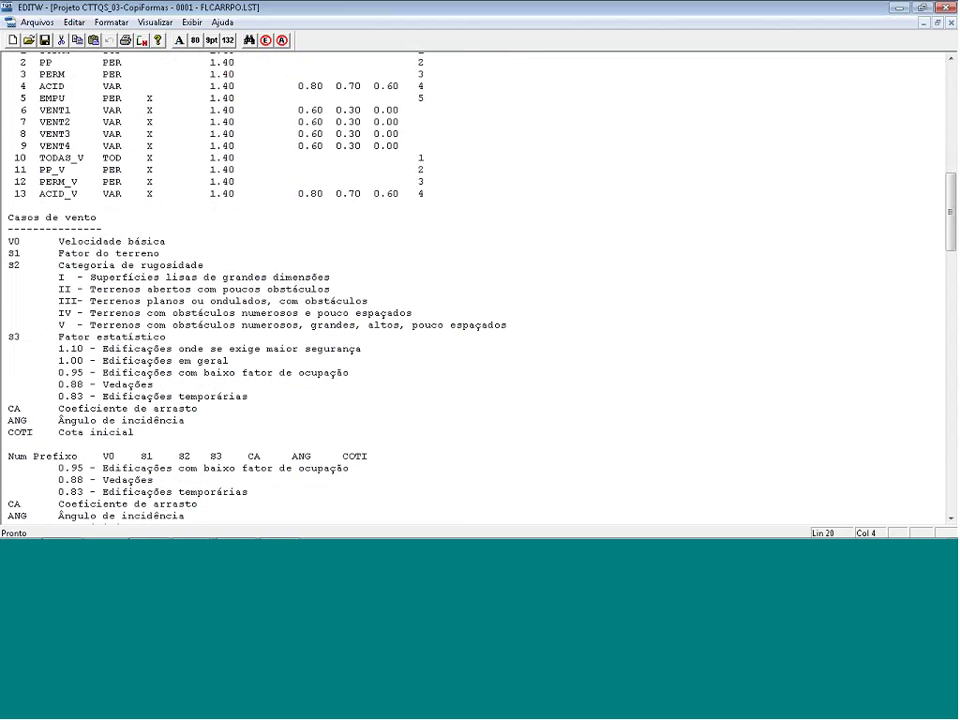
scroll(475, 285, down, 20)
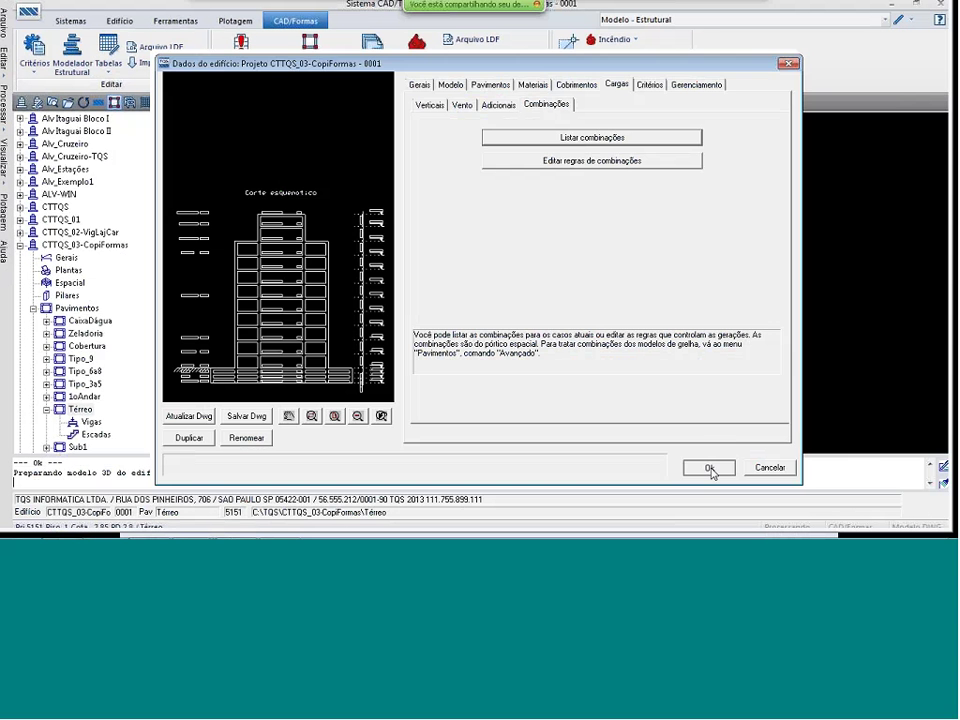
click(710, 469)
click(497, 311)
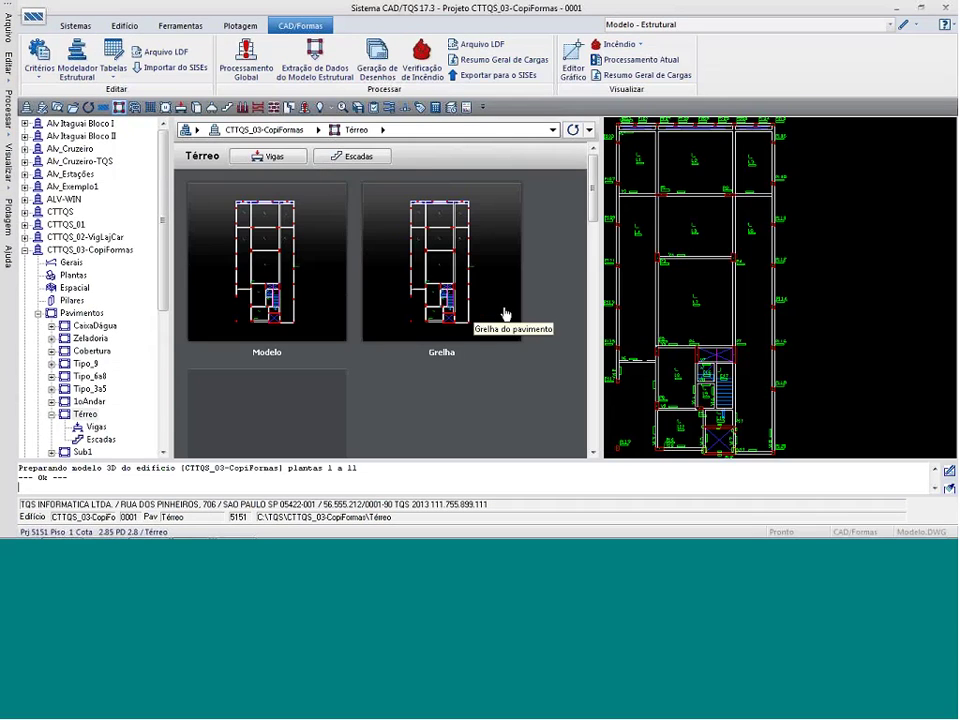
Open the Térreo floor in the structural modeler and define an empuxo load with base Fundação and top Térreo
double_click(836, 187)
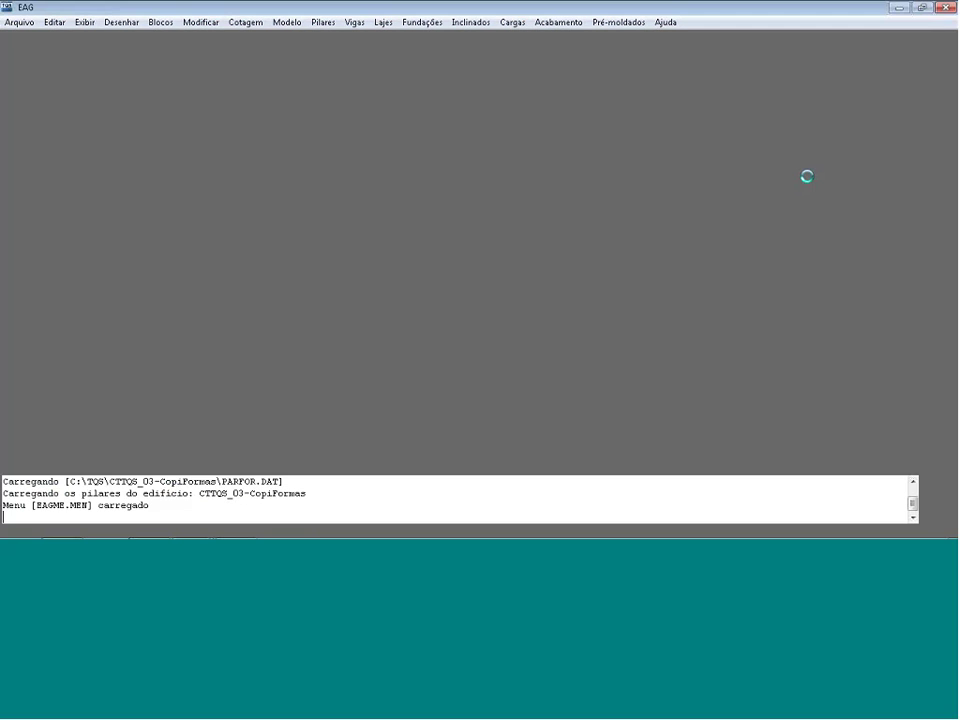
scroll(192, 141, down, 1)
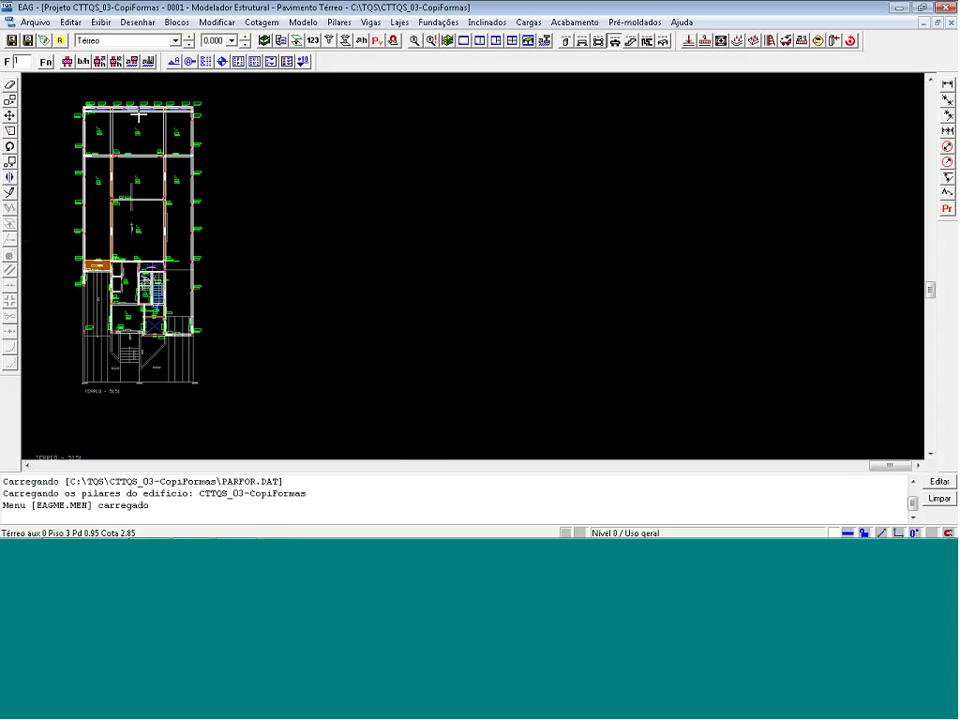
key(F8)
click(219, 133)
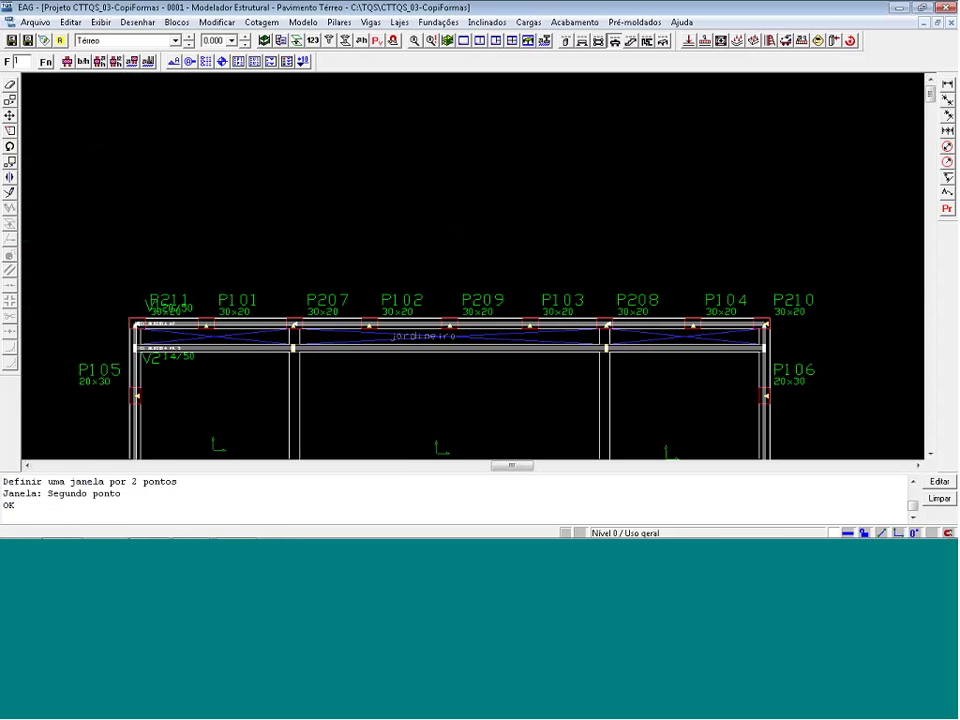
click(770, 41)
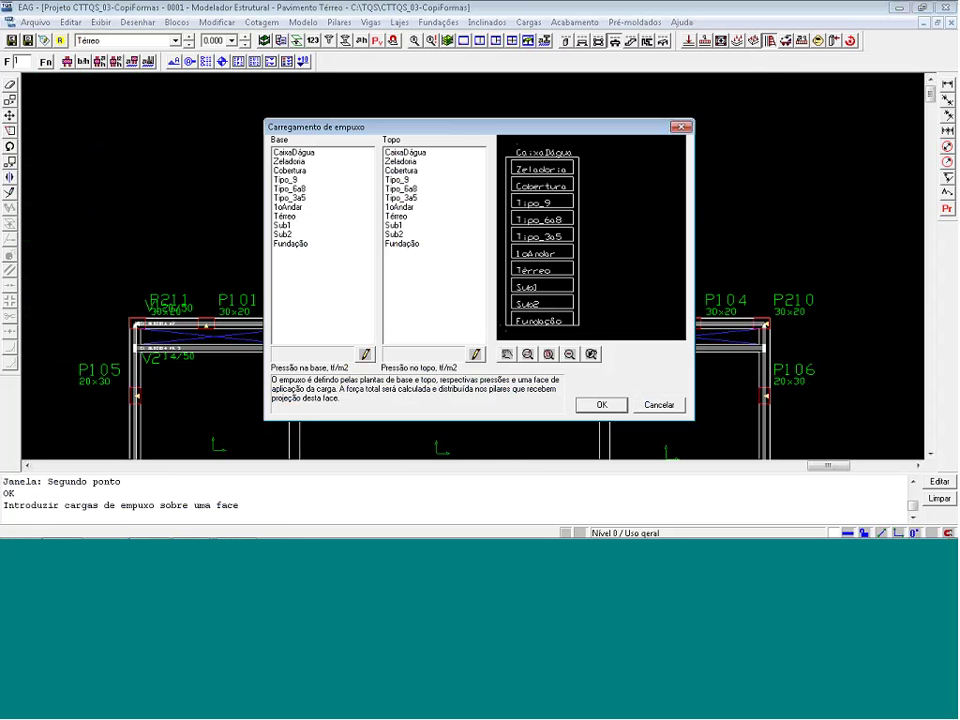
click(299, 247)
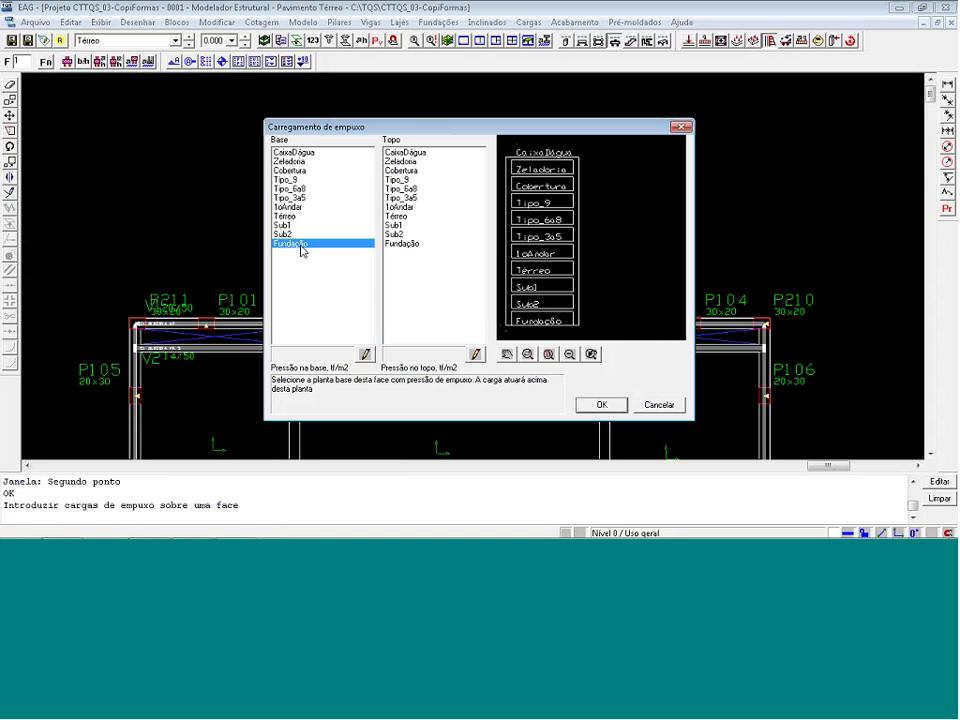
click(396, 216)
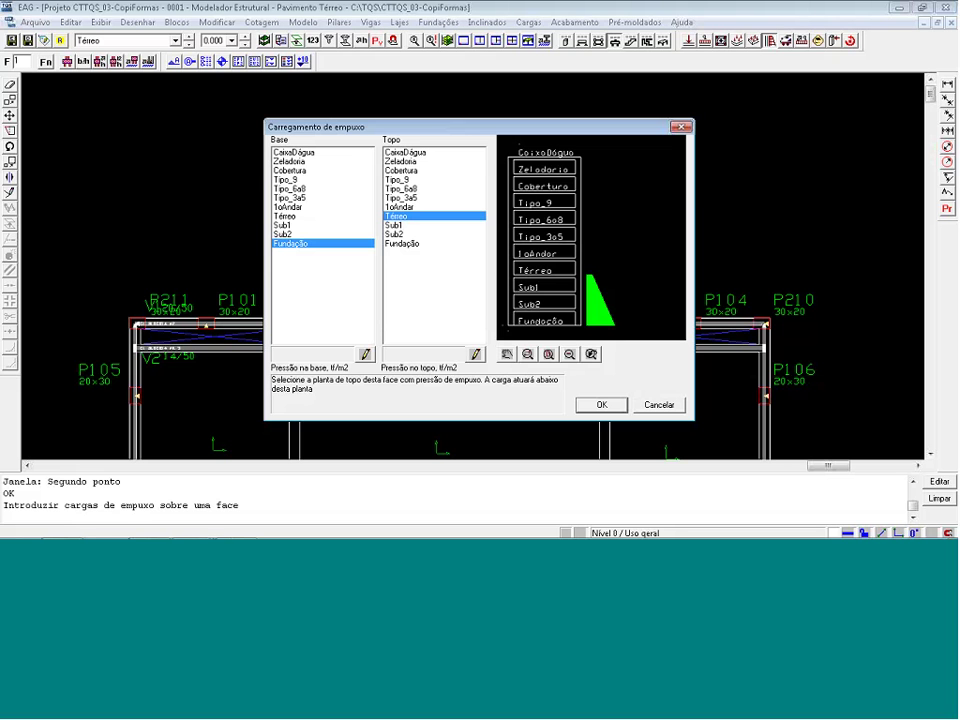
Set the base pressure to a permanent load of 3.5 tf/m2 in the case 0001 - TODAS
click(366, 357)
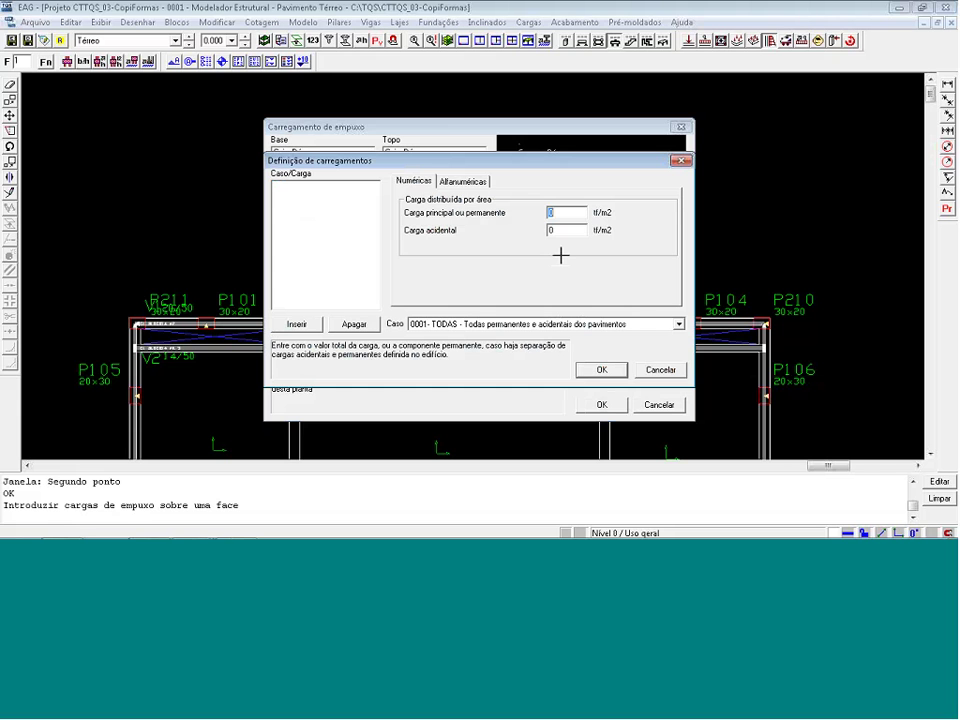
text(3.5)
click(599, 371)
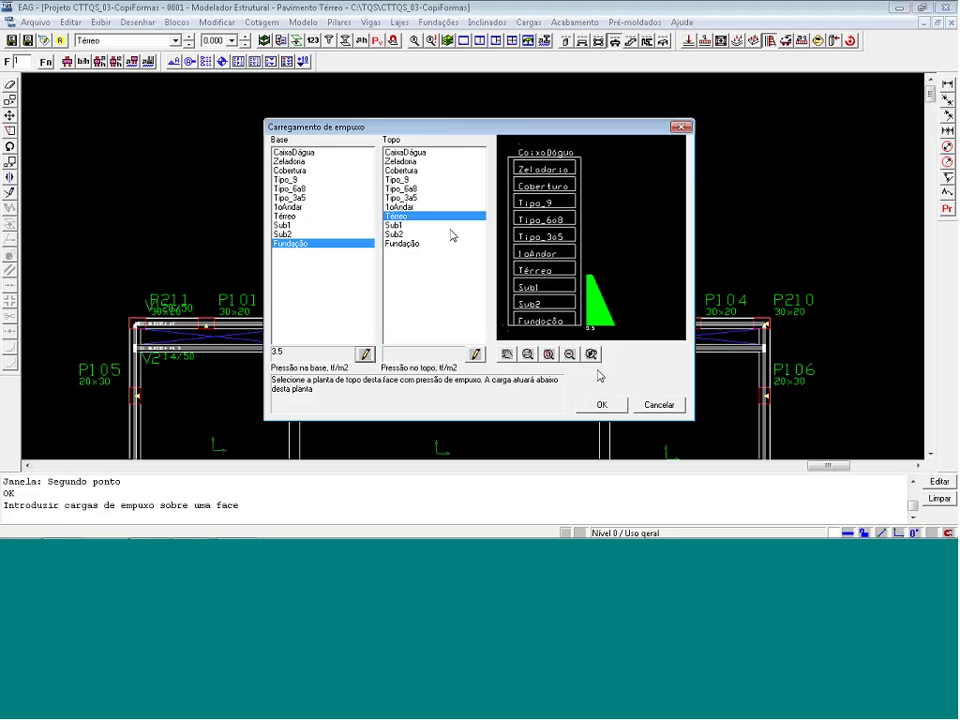
Define the base pressure as a 3.5 tf/m2 permanent load in the case 0005 - EMPU - Empuxo and recheck its definition
click(374, 353)
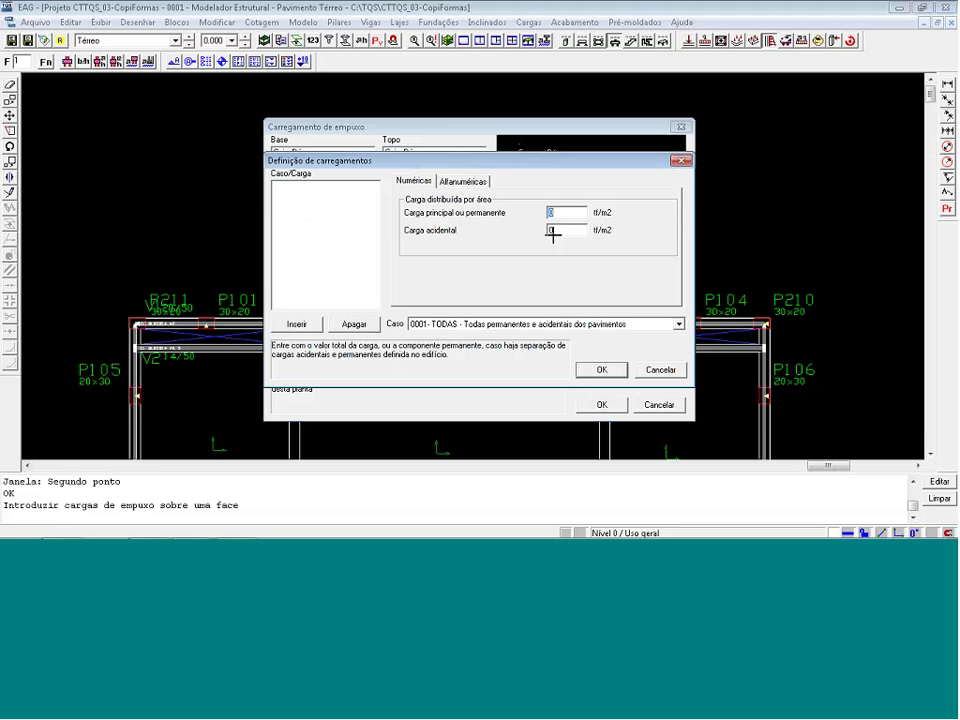
drag(546, 166, 668, 198)
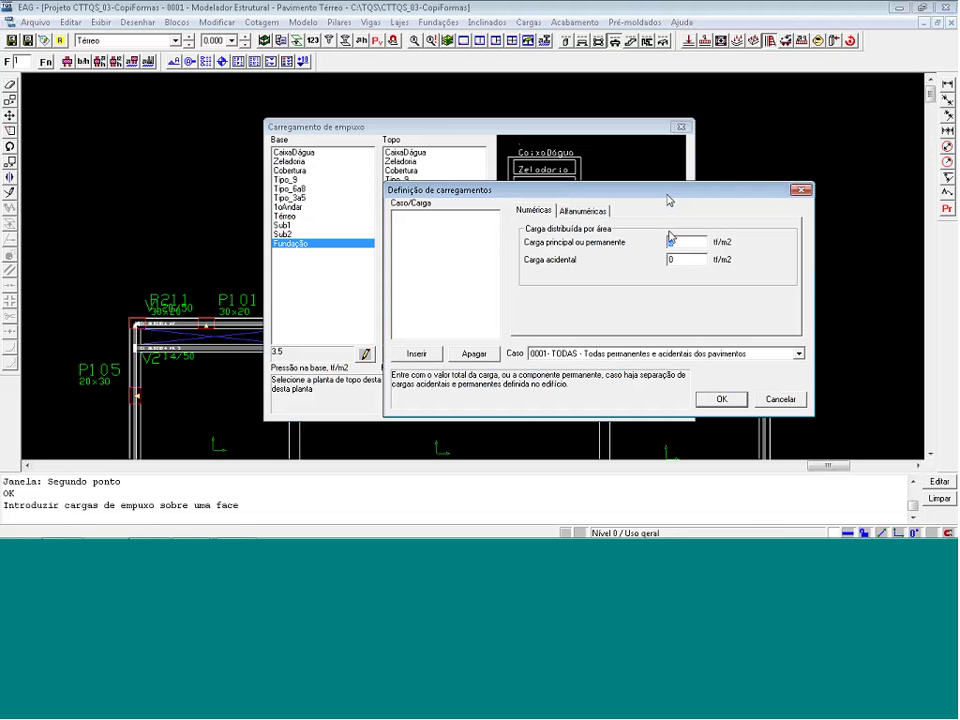
double_click(670, 240)
text(3.5)
click(799, 354)
click(600, 402)
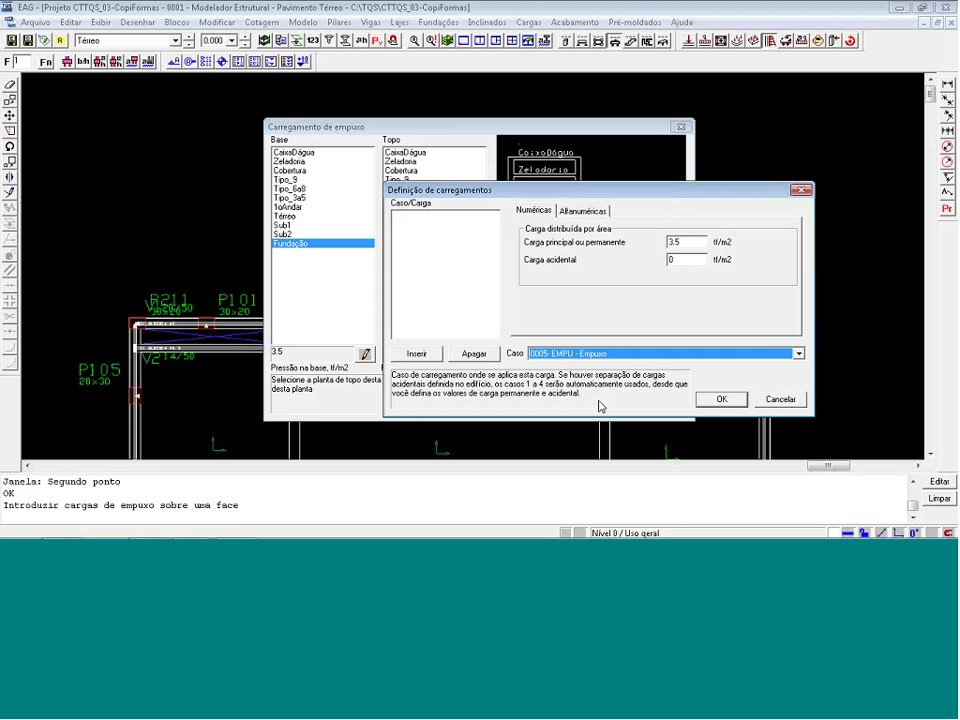
click(416, 354)
click(720, 399)
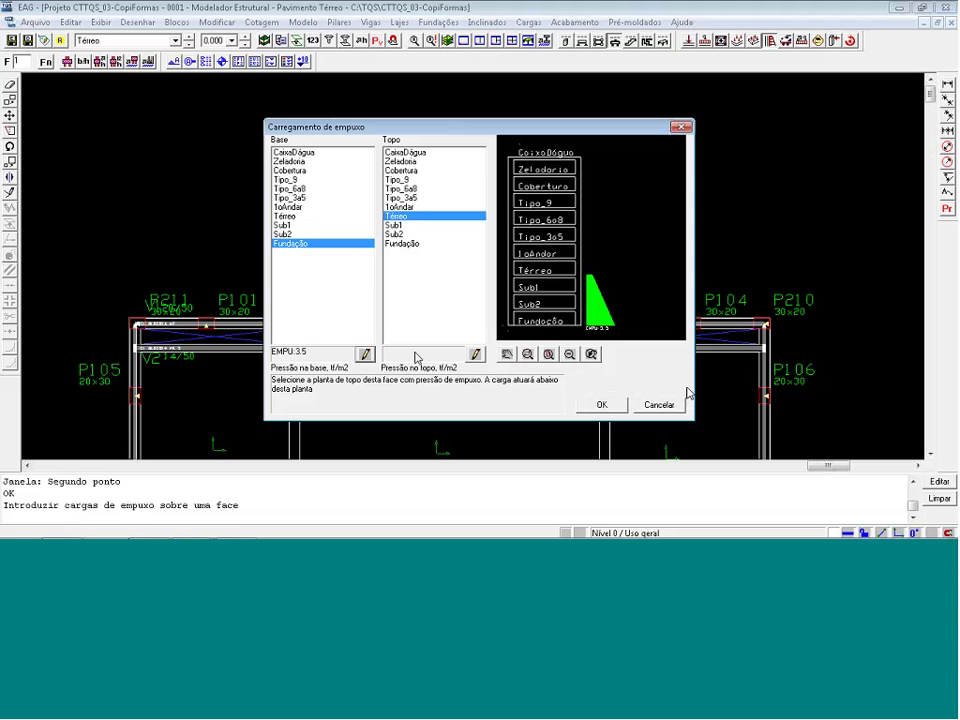
click(365, 354)
click(600, 372)
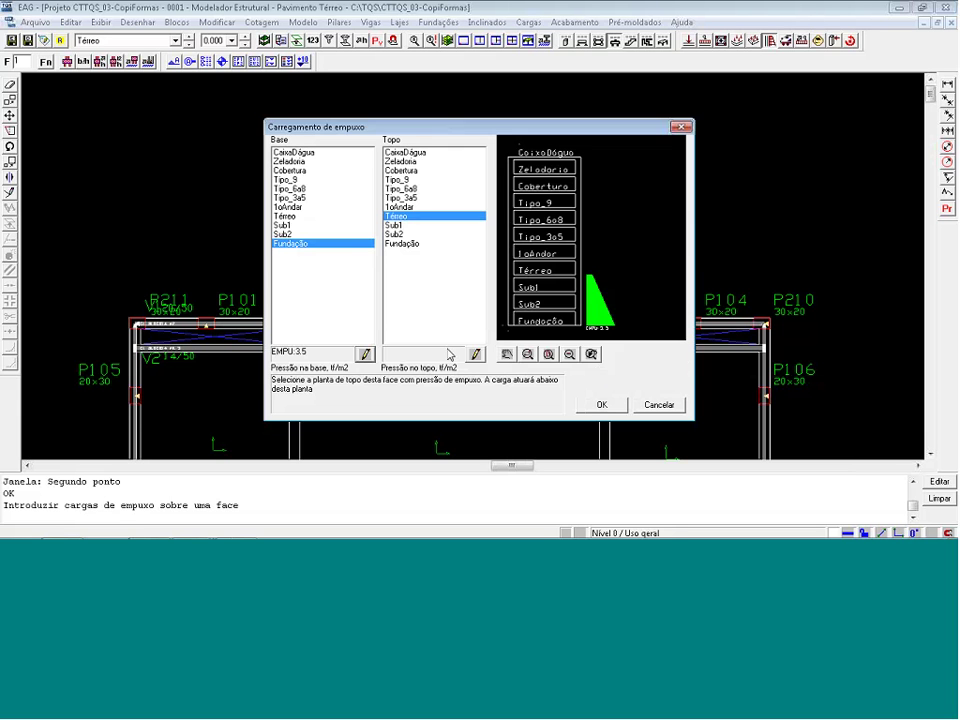
Define the top pressure as a 0.5 tf/m2 permanent load in the case 0005 - EMPU - Empuxo
click(475, 354)
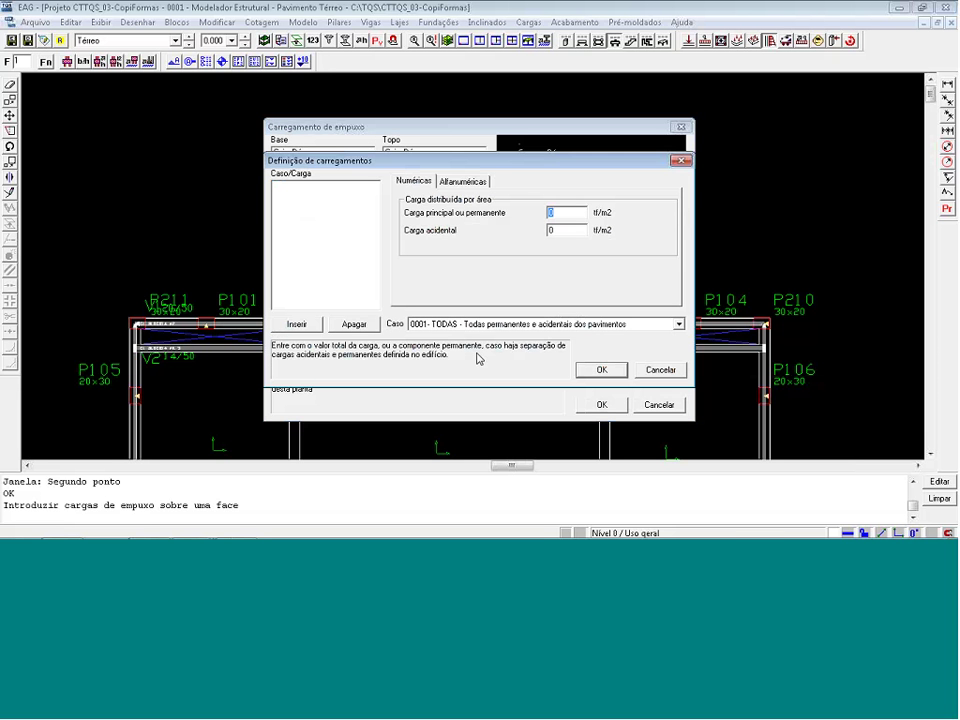
click(562, 212)
text(.5)
click(505, 324)
click(506, 374)
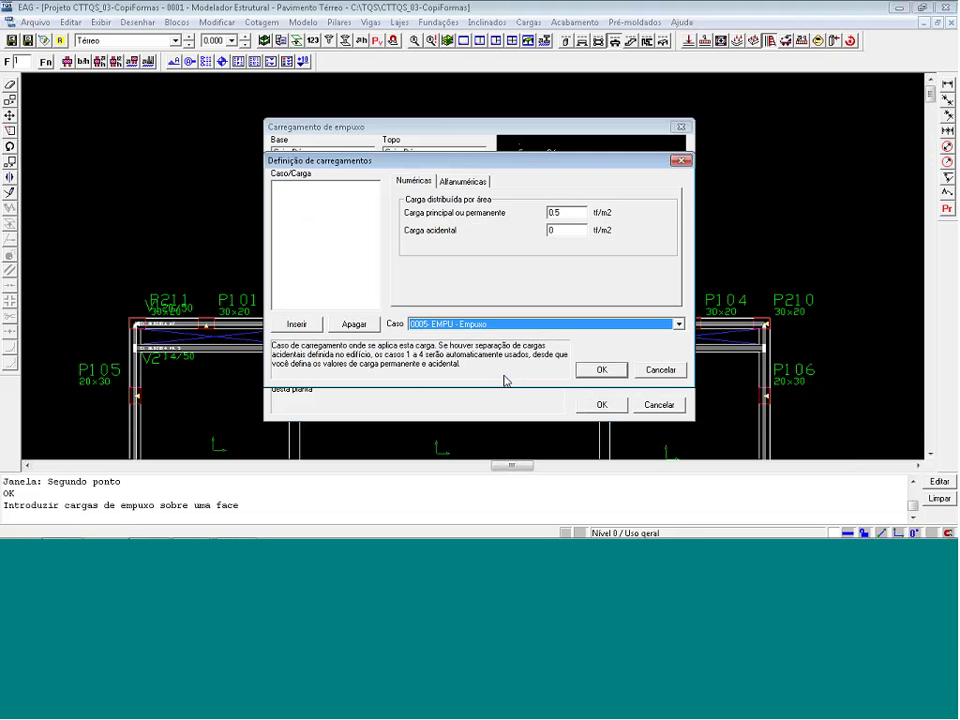
click(601, 370)
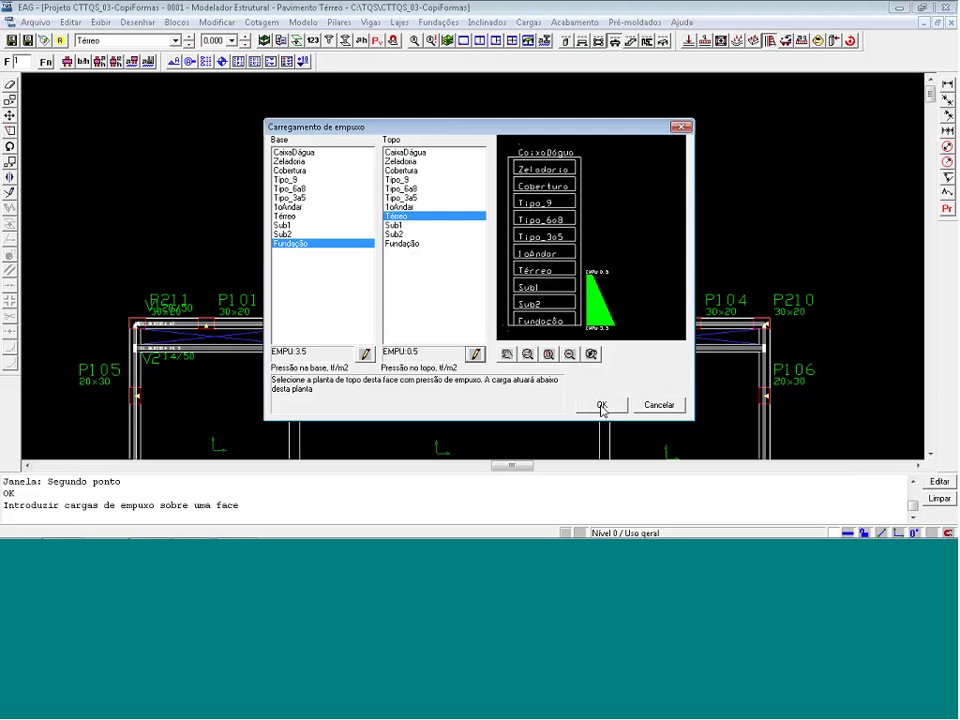
Apply the empuxo load along the outer face of beam V1, from the outer corner of P211 to the outer corner of P210
click(601, 403)
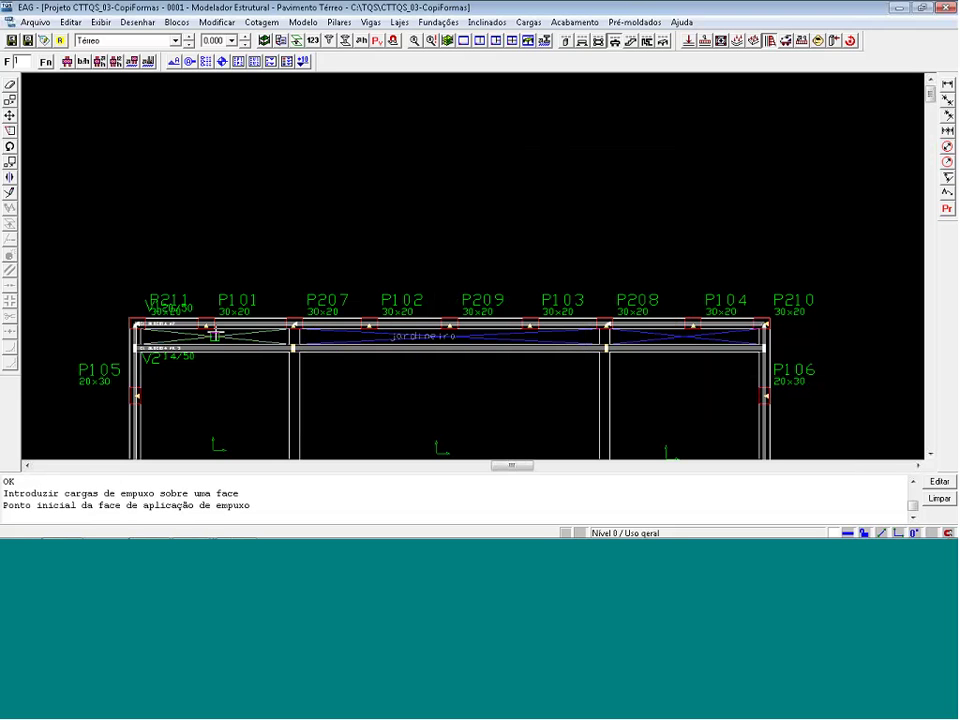
scroll(214, 334, down, 2)
scroll(128, 315, up, 2)
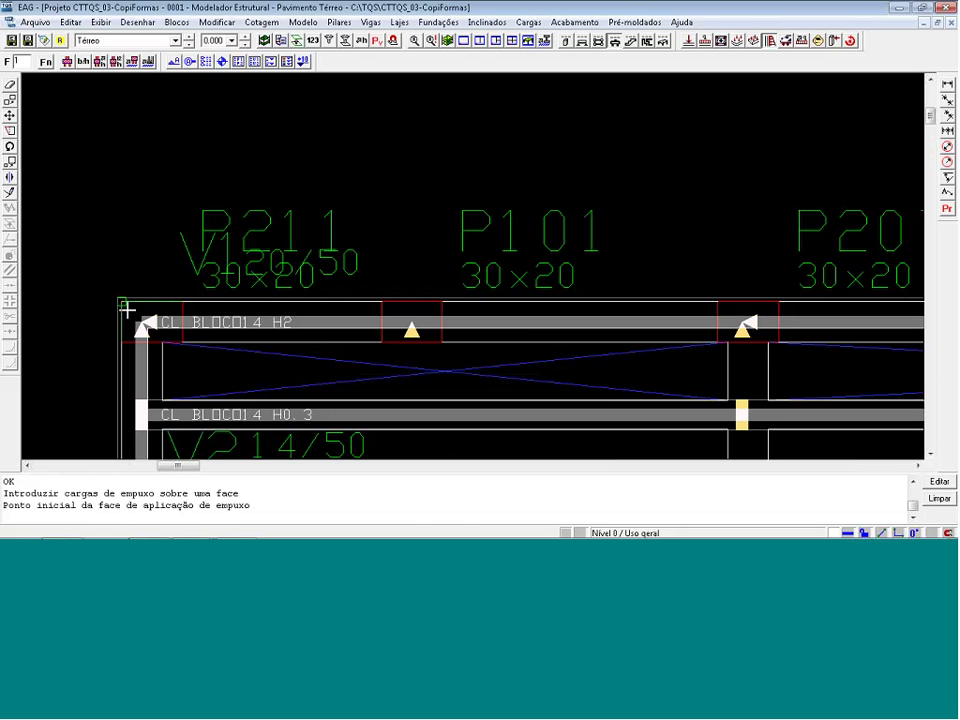
click(126, 311)
scroll(260, 224, down, 3)
scroll(195, 232, down, 2)
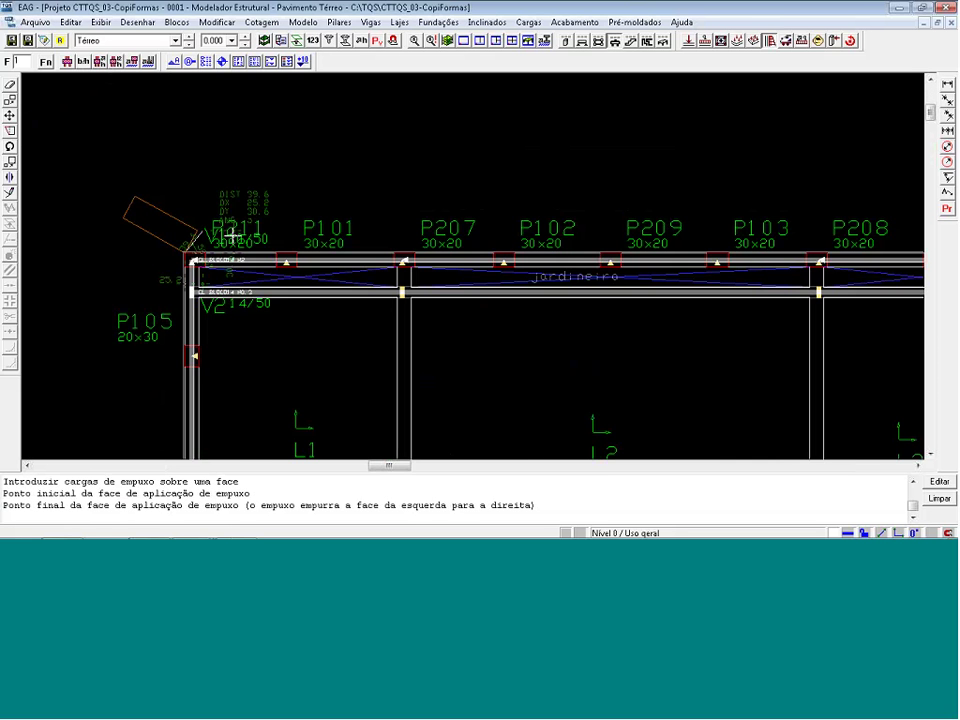
scroll(232, 236, down, 2)
scroll(790, 250, up, 2)
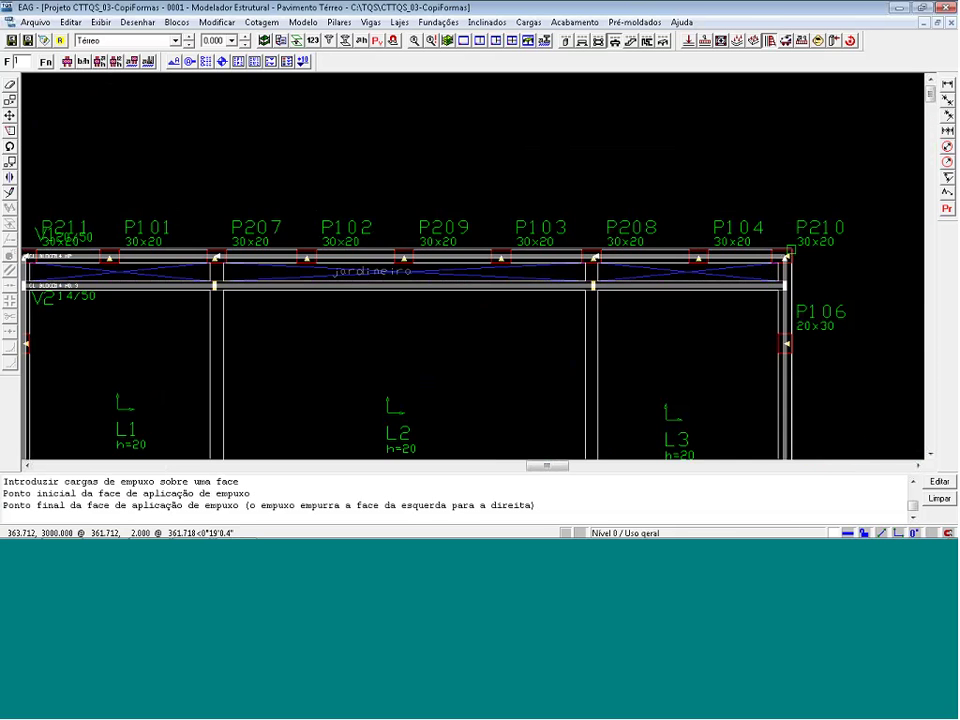
scroll(790, 250, up, 2)
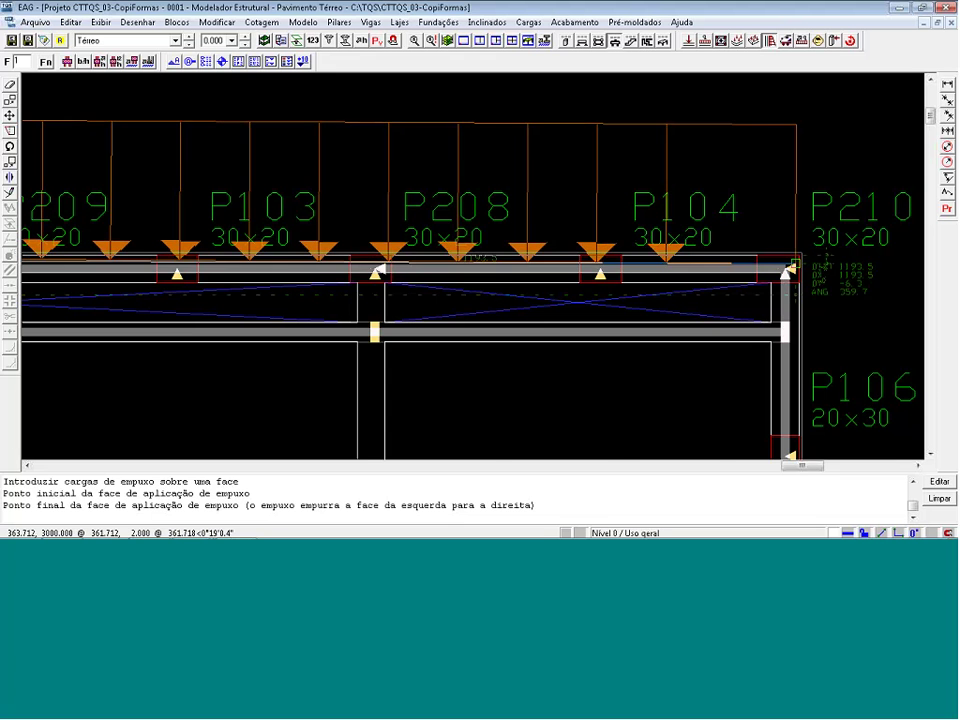
click(798, 260)
key(Return)
Check the empuxo load on the Fundação floor and leave the structural modeler, saving the building
scroll(417, 273, down, 3)
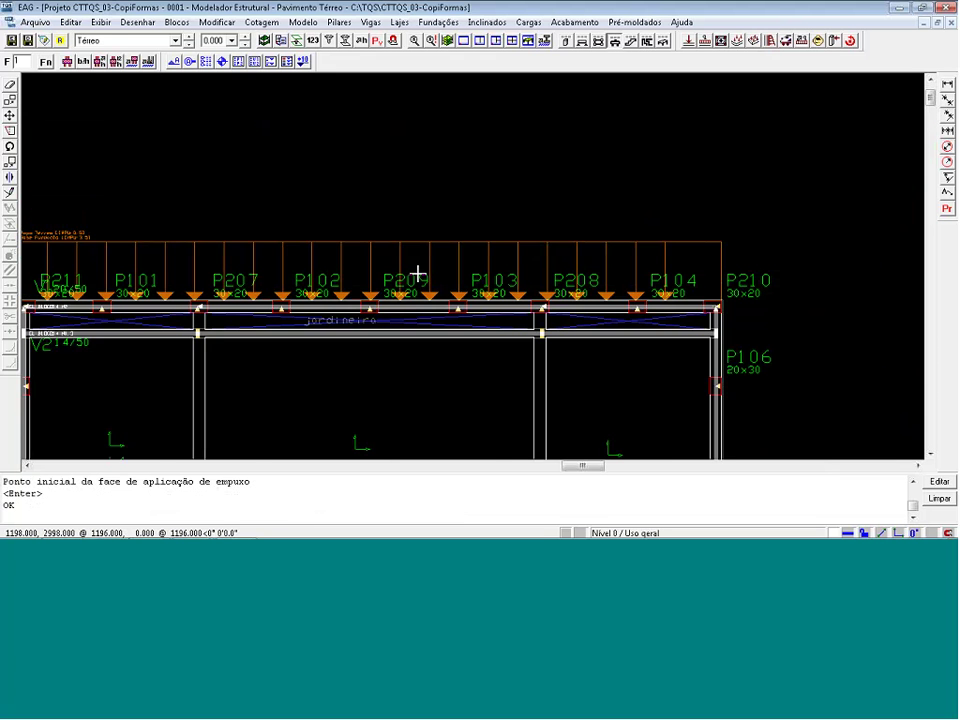
click(188, 44)
click(188, 44)
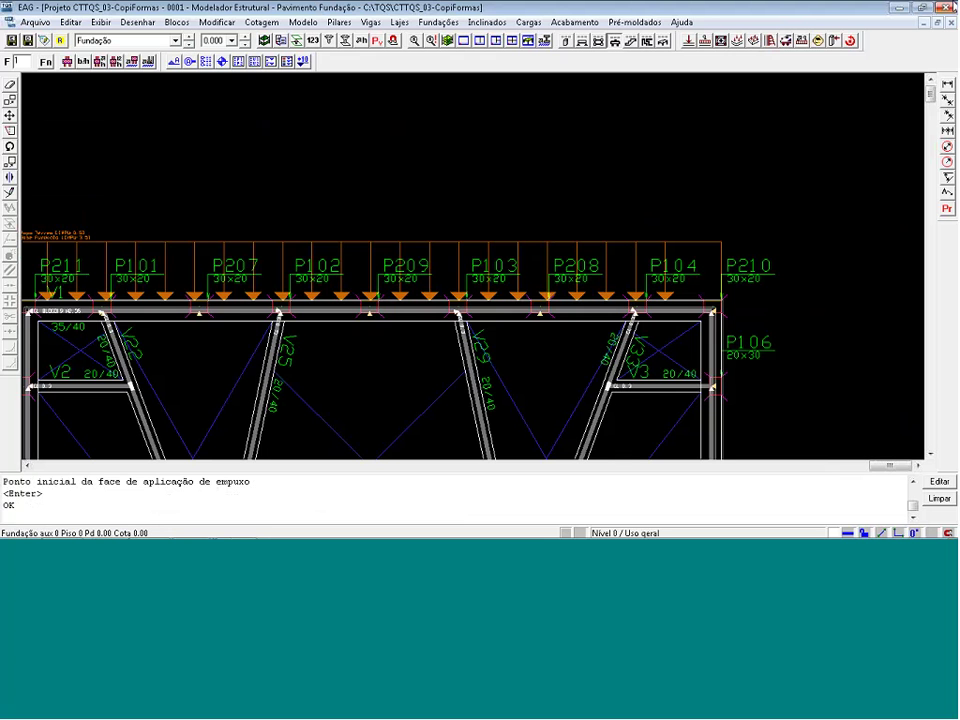
click(950, 7)
key(Return)
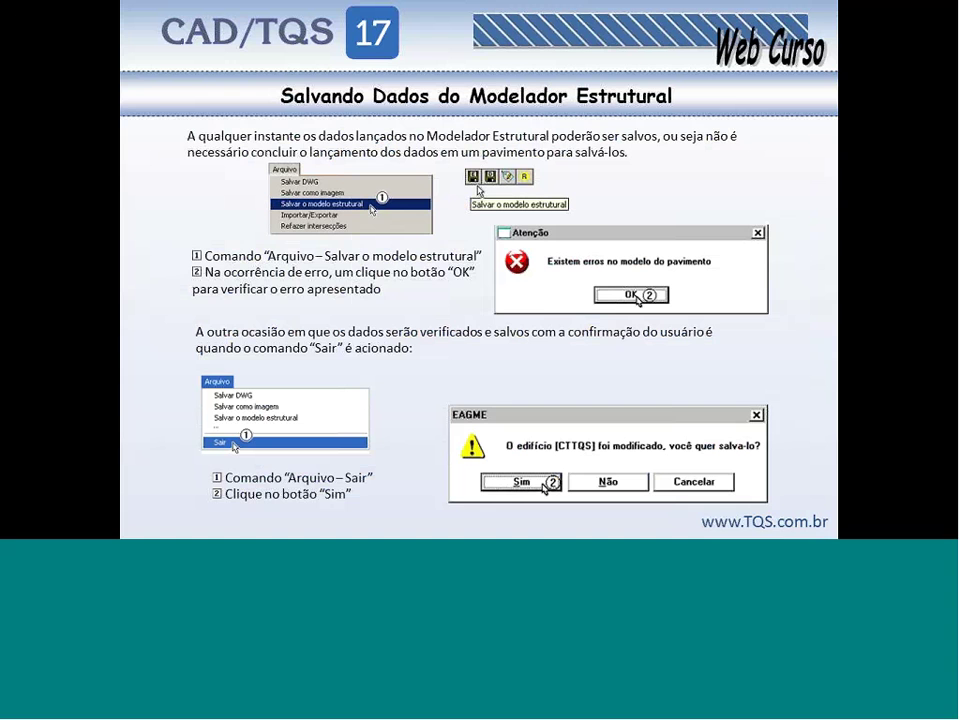
Switch to CAD/TQS, open the Térreo floor in the structural modeler and try deleting column P116
key(alt+Tab)
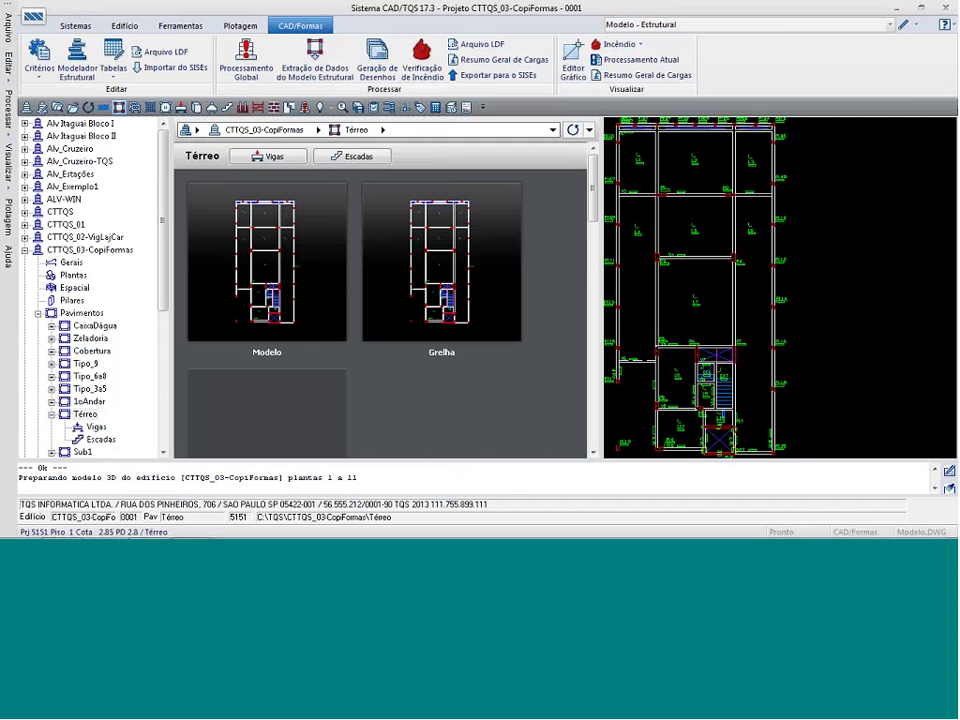
double_click(804, 204)
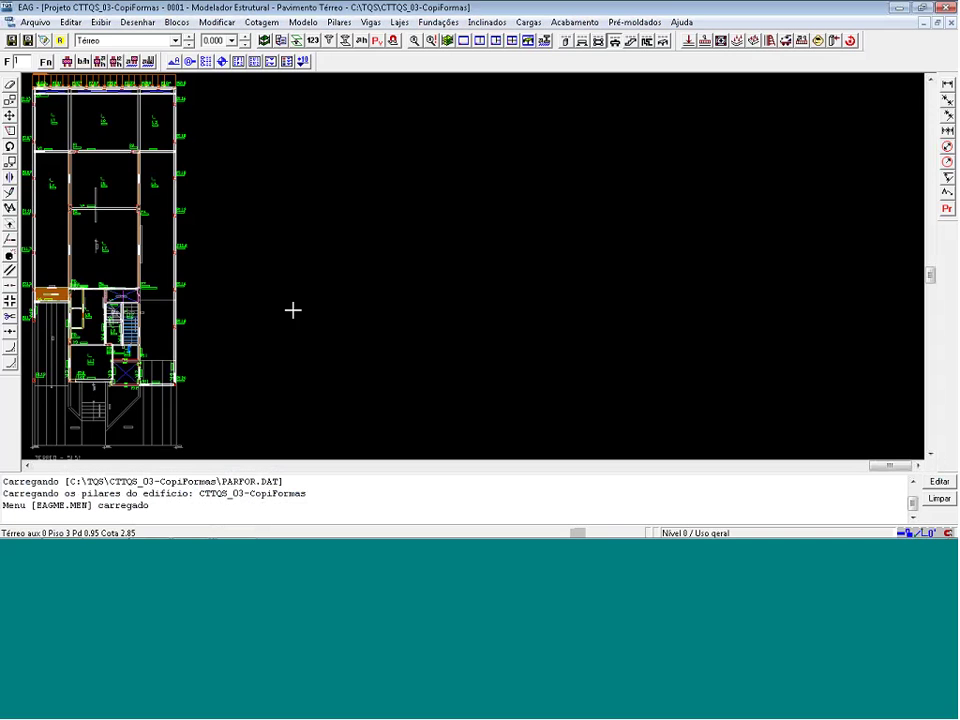
scroll(292, 310, up, 5)
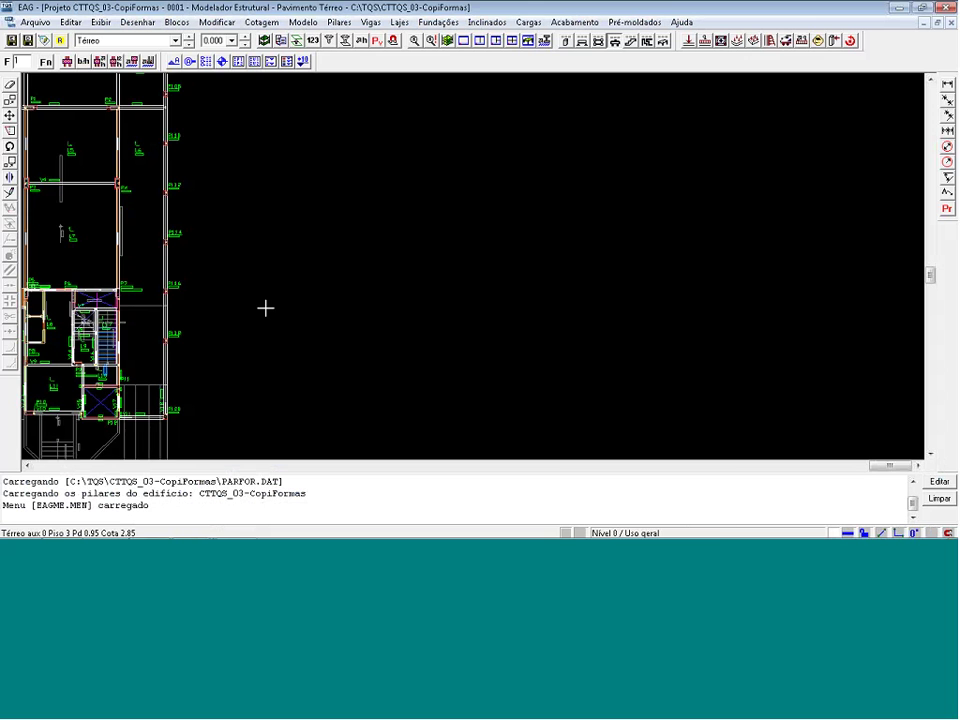
key(Delete)
click(163, 275)
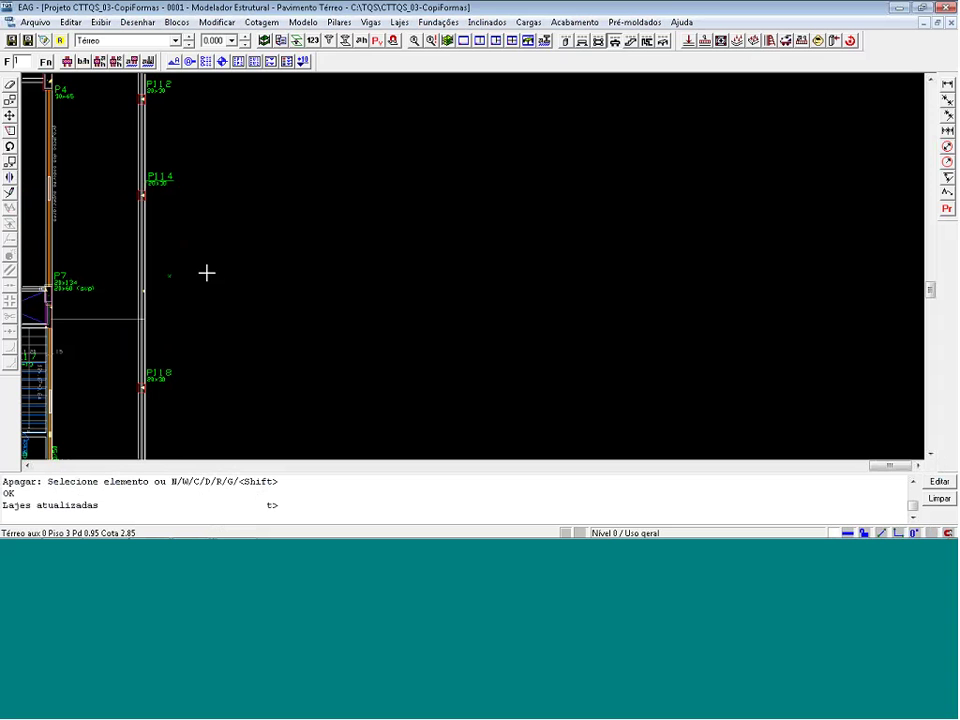
Undo the column deletion and leave the structural modeler without saving the building
key(ctrl+z)
scroll(215, 278, down, 4)
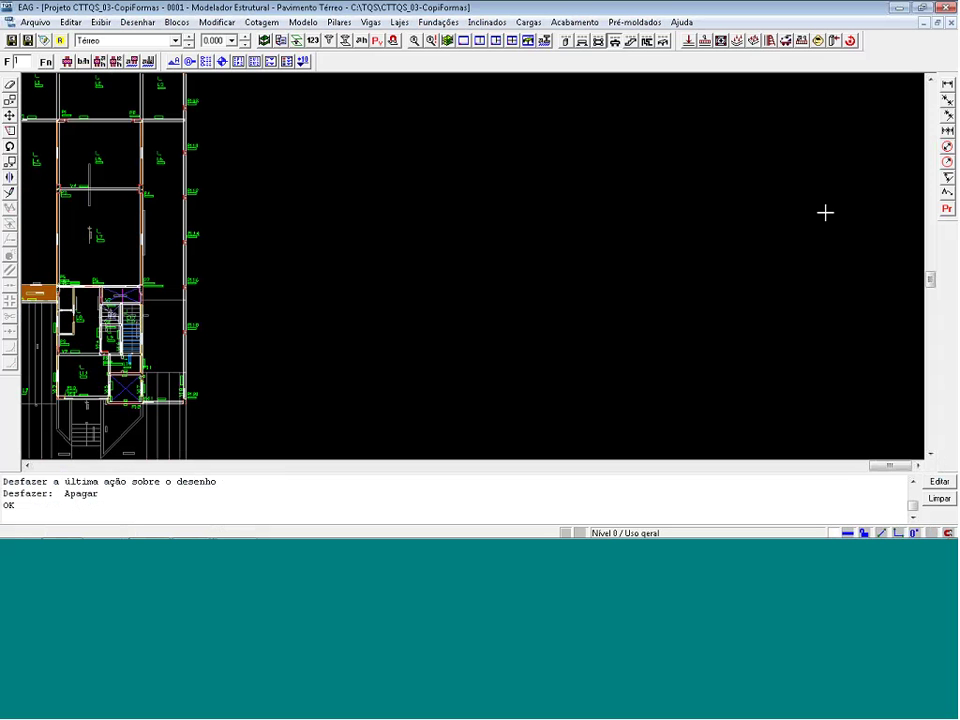
click(946, 7)
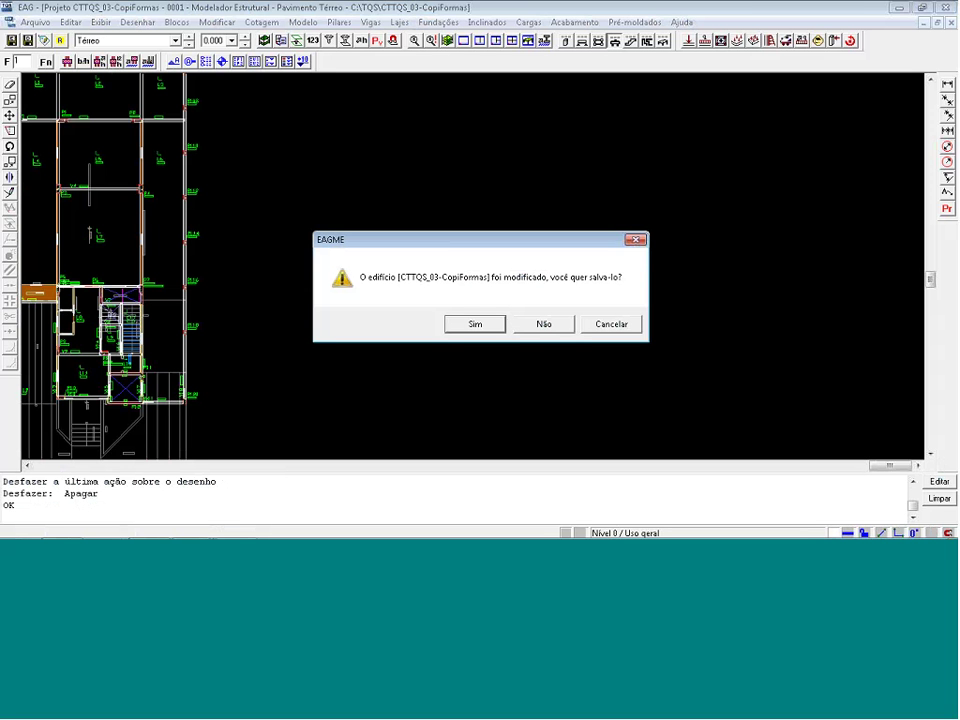
click(545, 325)
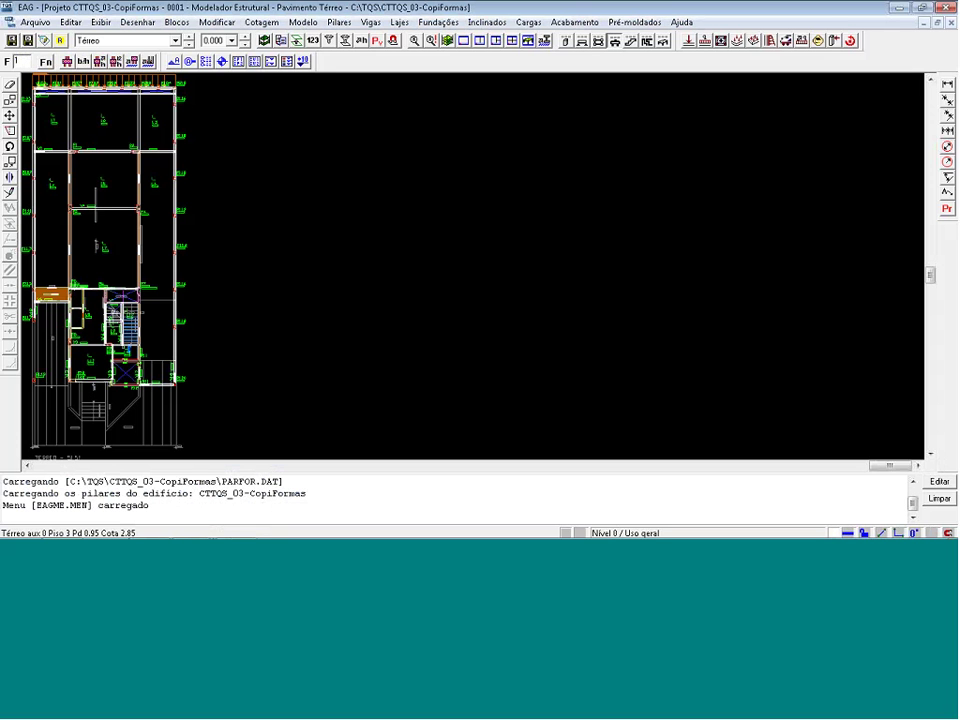
key(alt+F4)
click(553, 330)
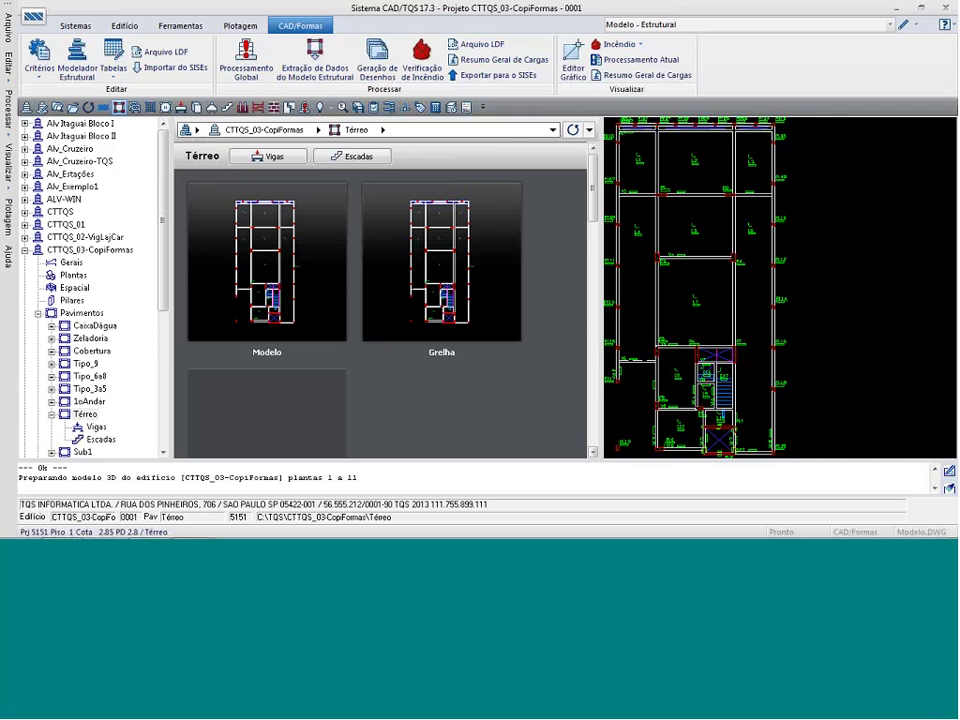
Review the files selected for floors Tipo_6a8, Sub2 and Térreo, and compact CTTQS_03-CopiFormas with the Otimizada selection
click(390, 108)
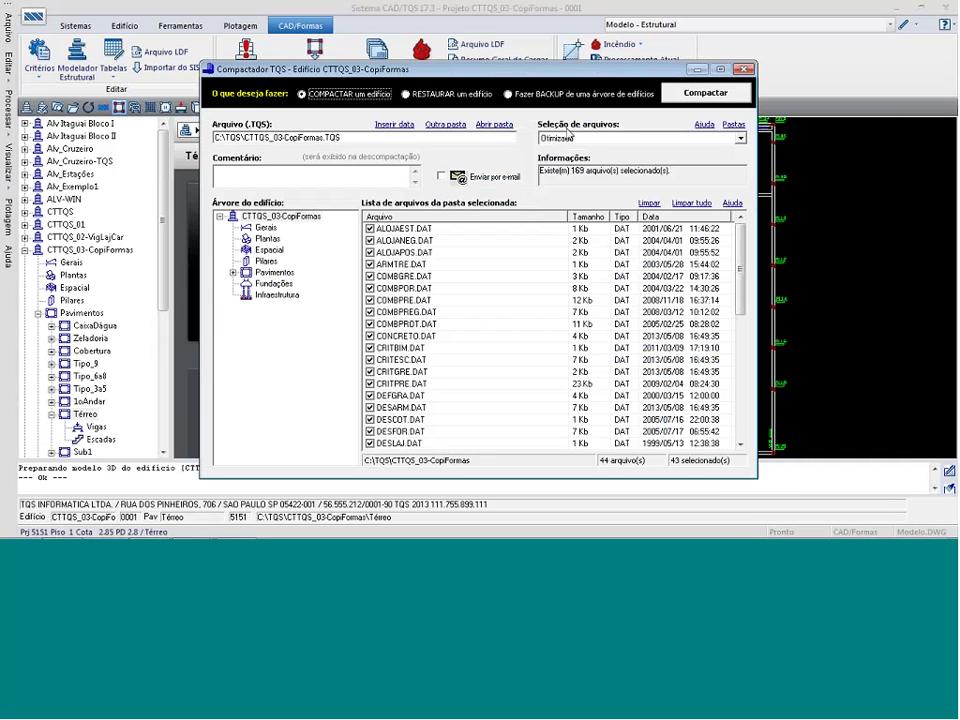
click(233, 272)
click(284, 329)
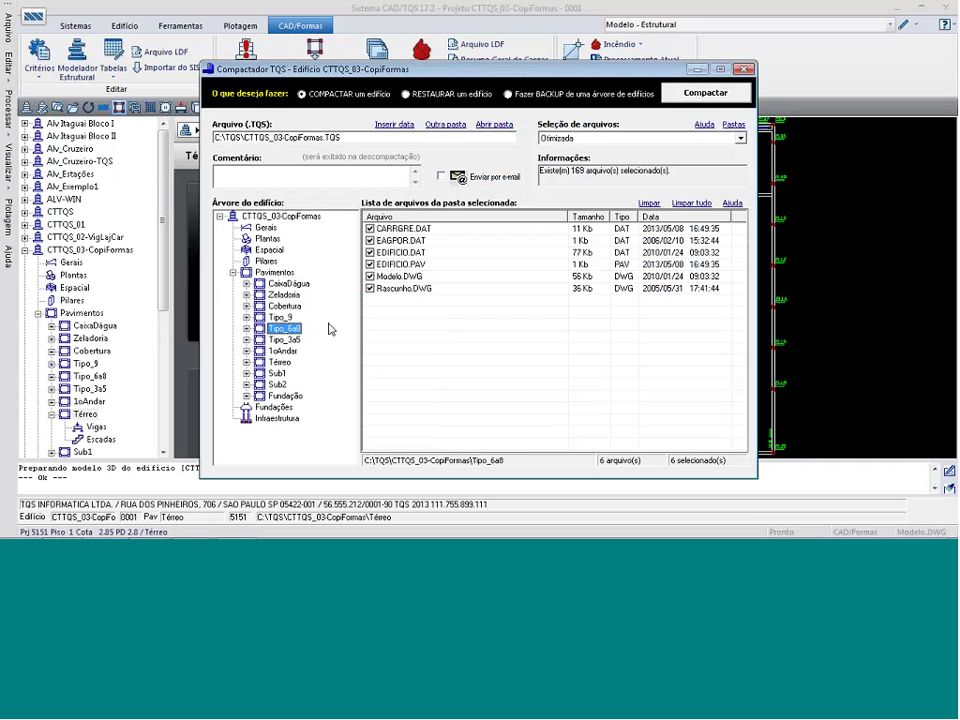
click(277, 384)
click(279, 362)
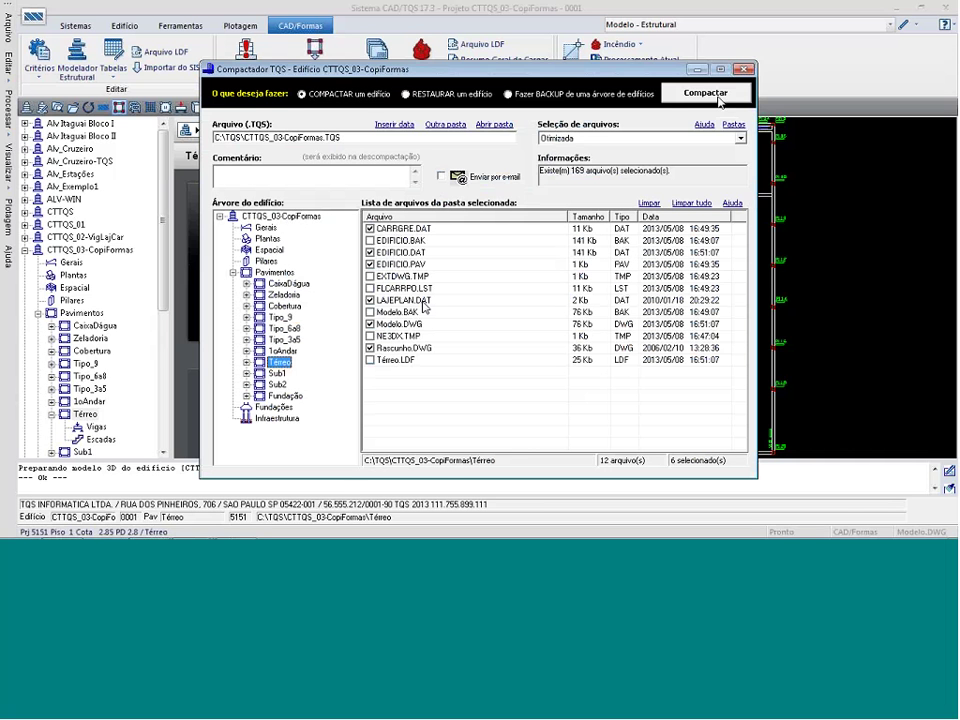
click(719, 95)
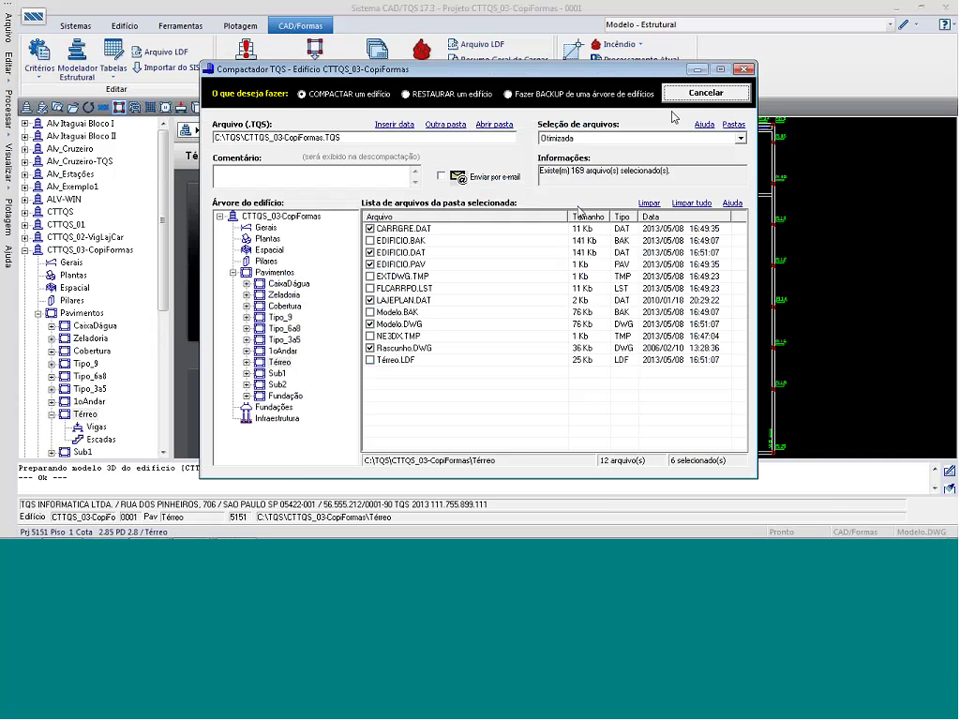
key(Return)
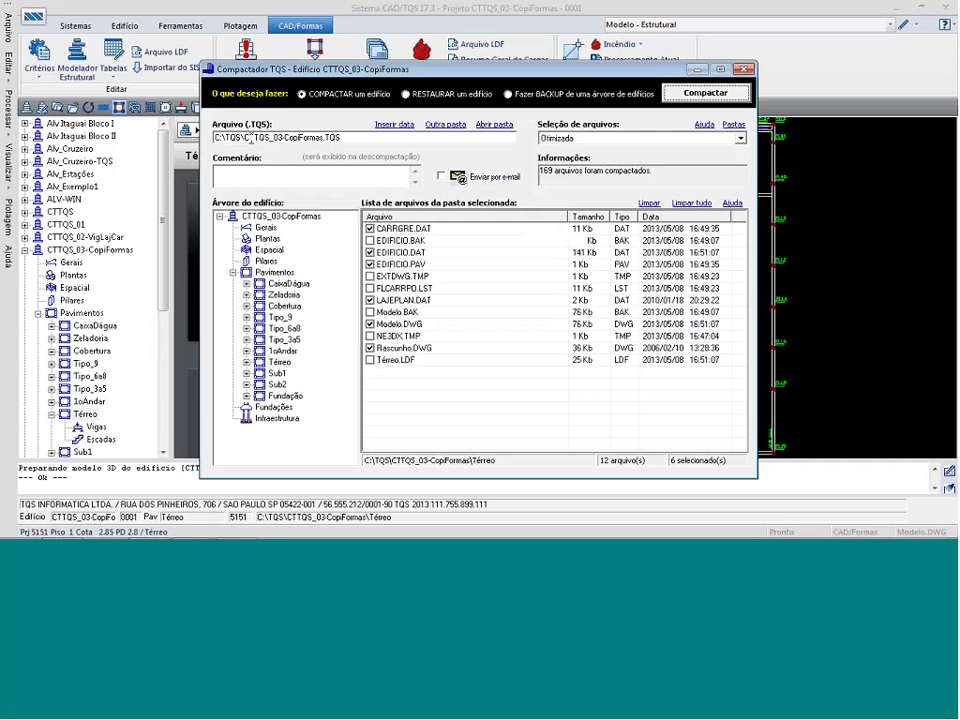
Close the compactor and look for the compacted CTTQS_03-CopiFormas.TQS in the C:\TQS folder, sorted by modification date
drag(246, 138, 323, 136)
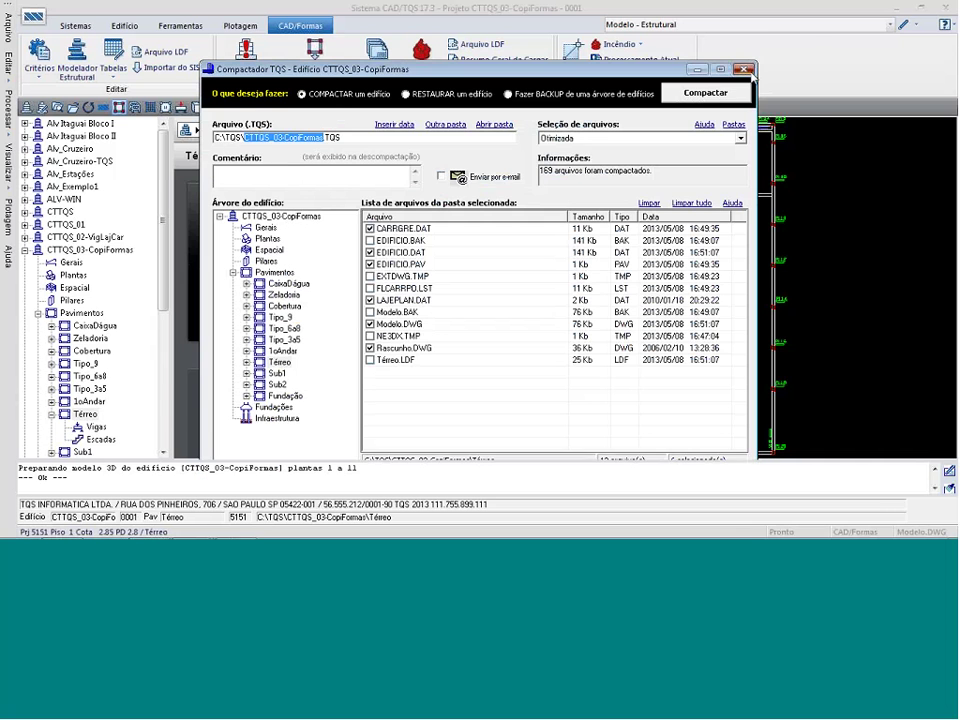
key(Escape)
key(super+e)
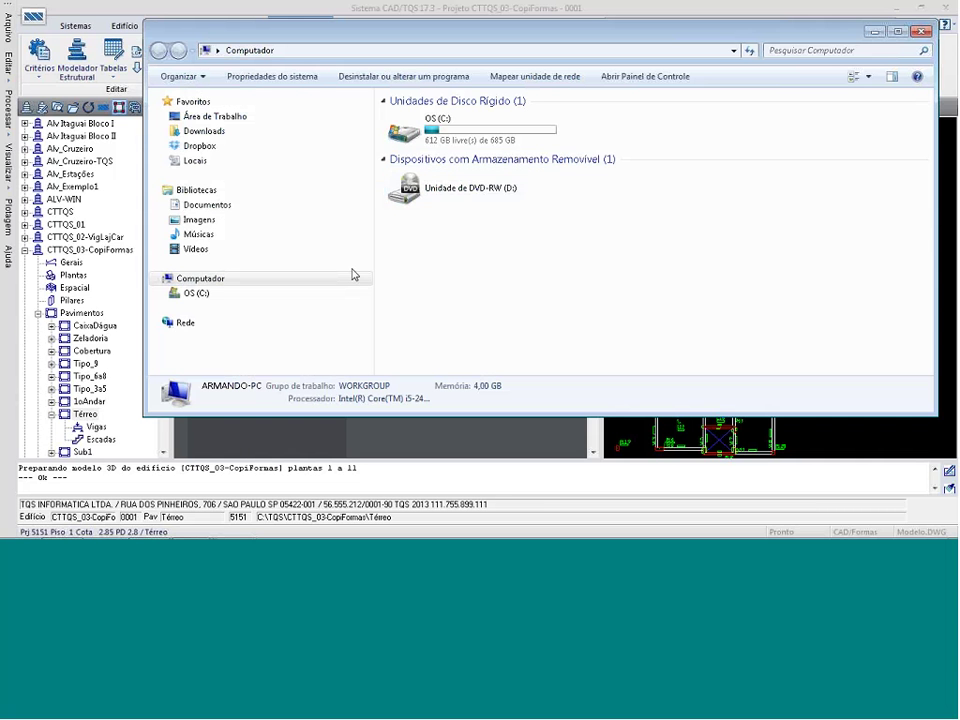
click(171, 305)
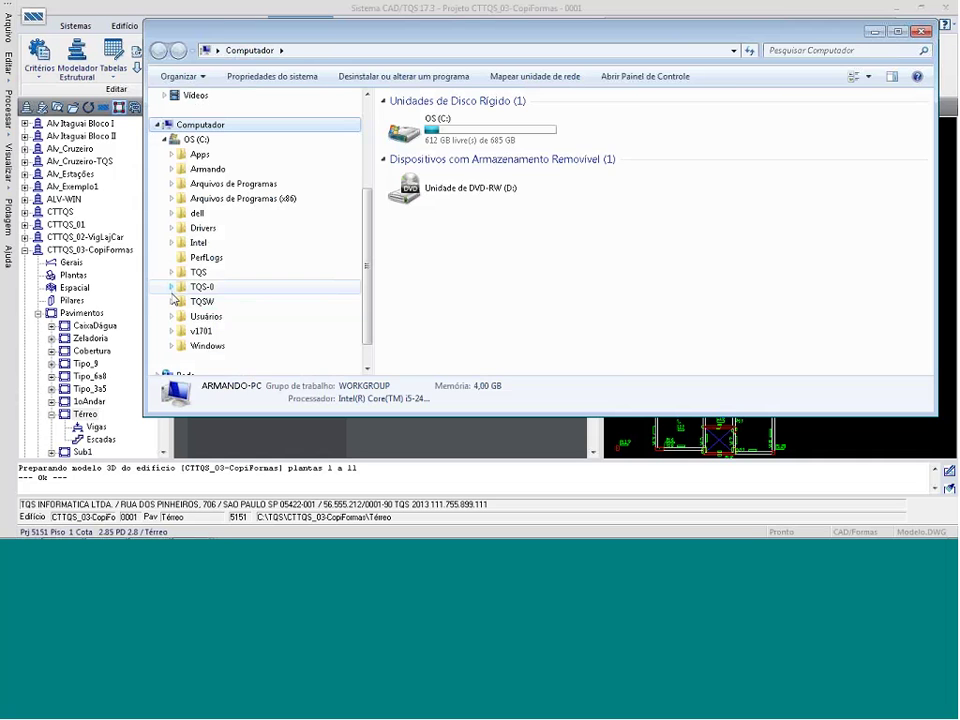
click(330, 271)
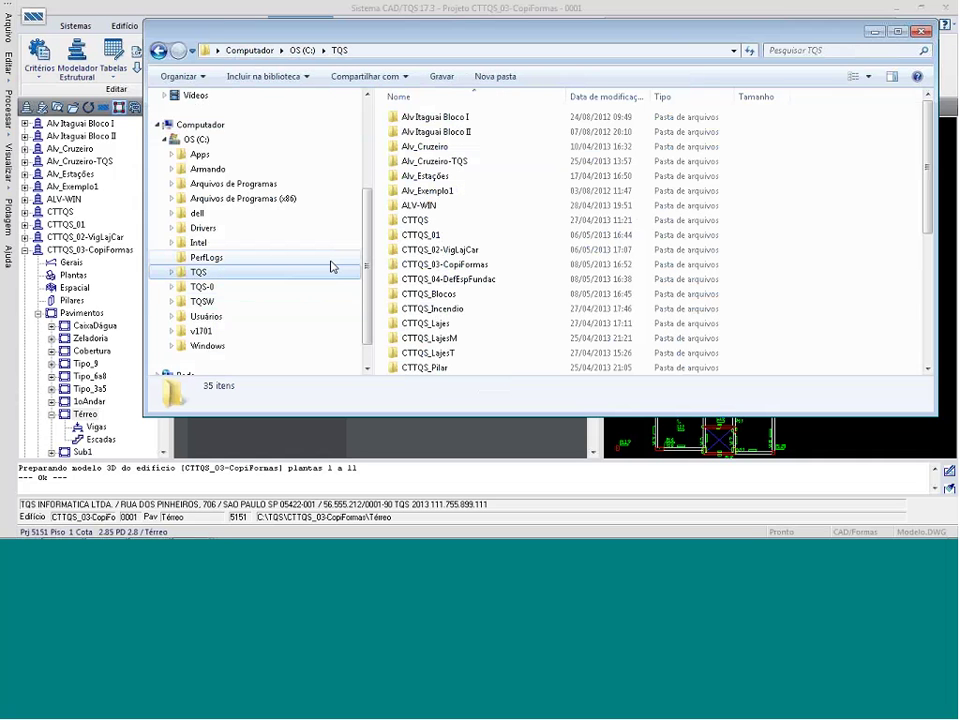
click(565, 96)
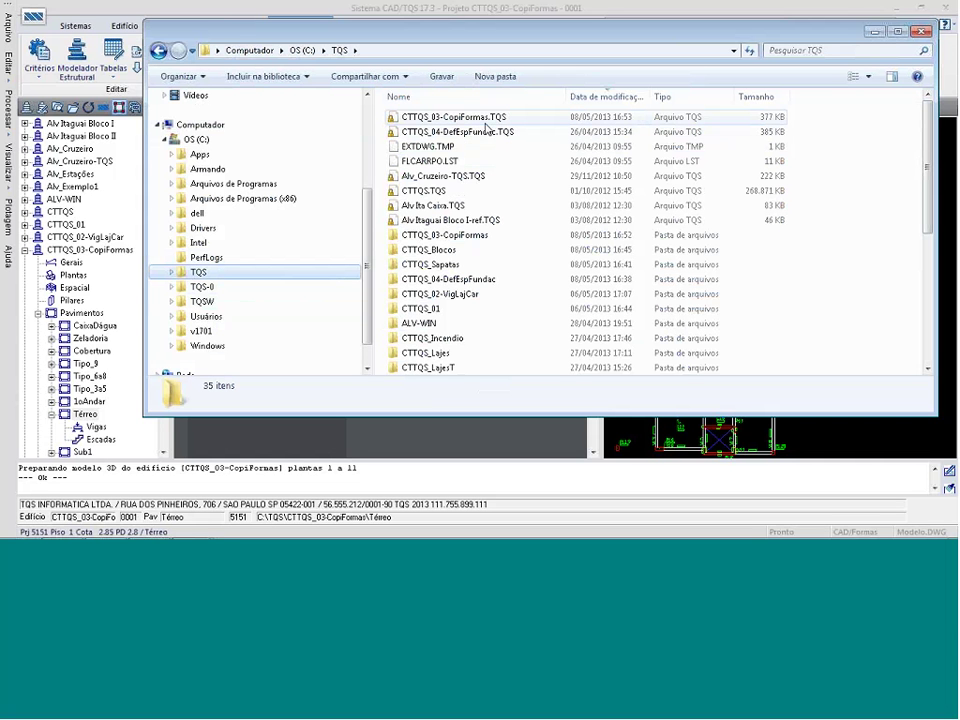
click(921, 33)
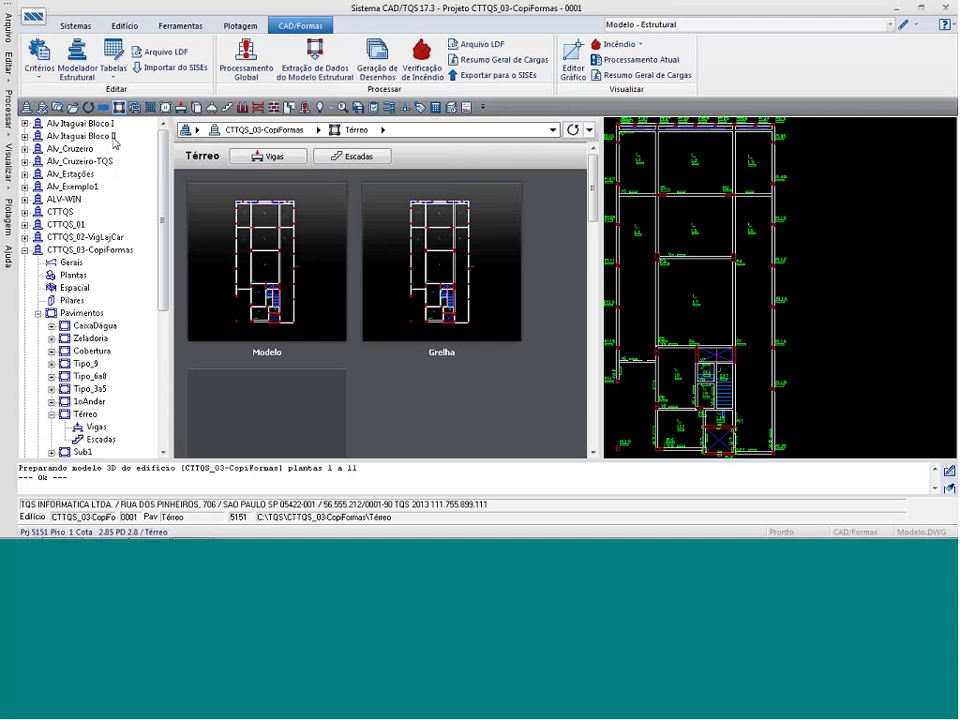
Reopen the building compactor, try the Completa file selection and set it back to Otimizada
click(389, 109)
click(625, 139)
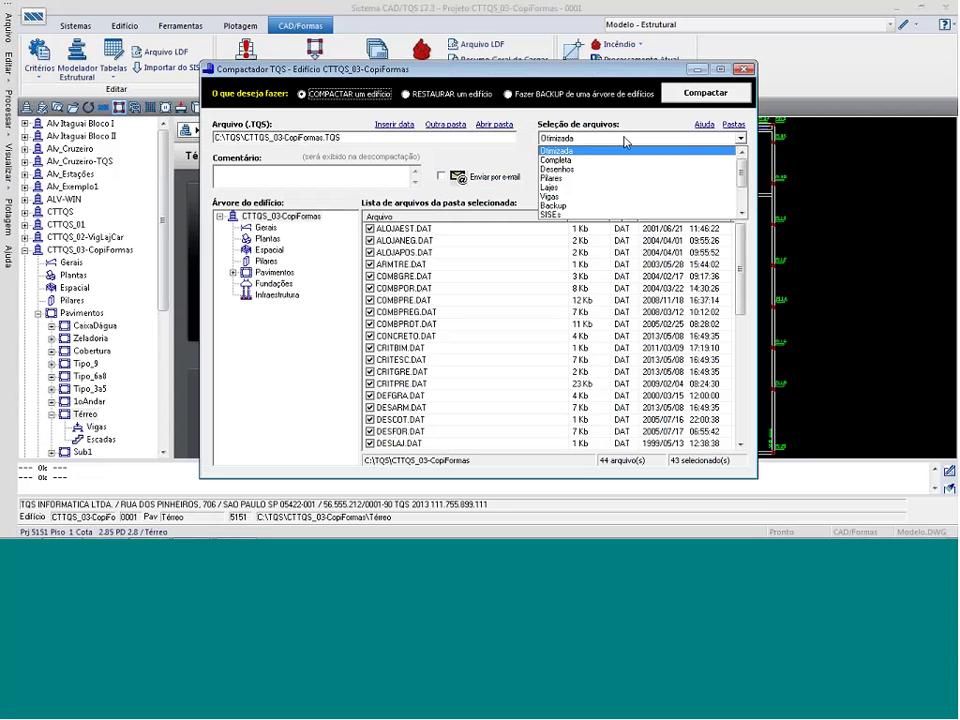
click(570, 161)
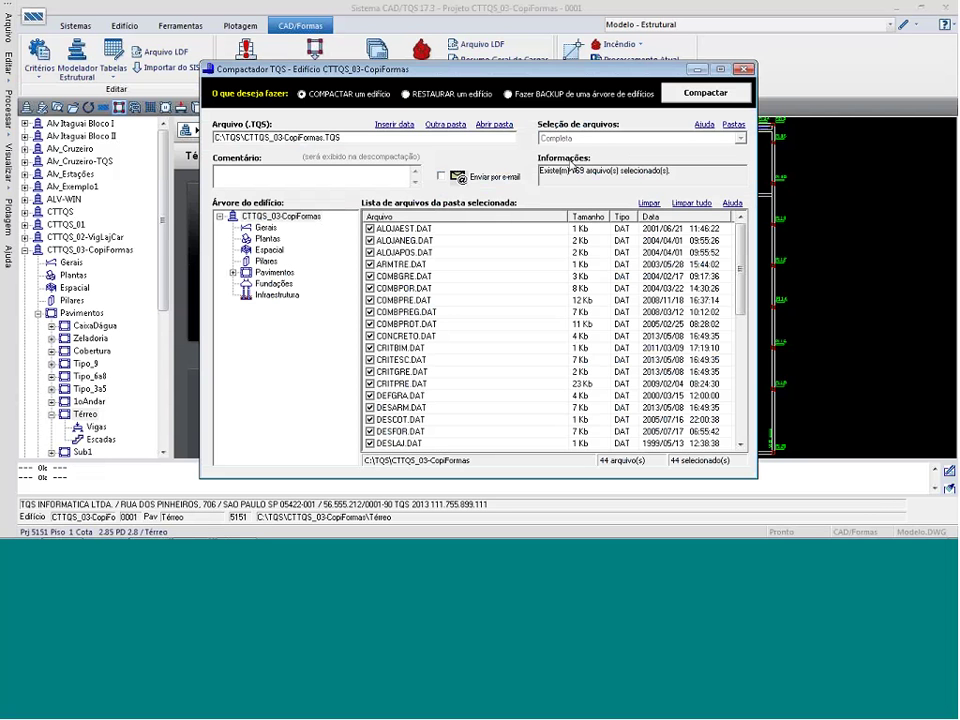
click(740, 138)
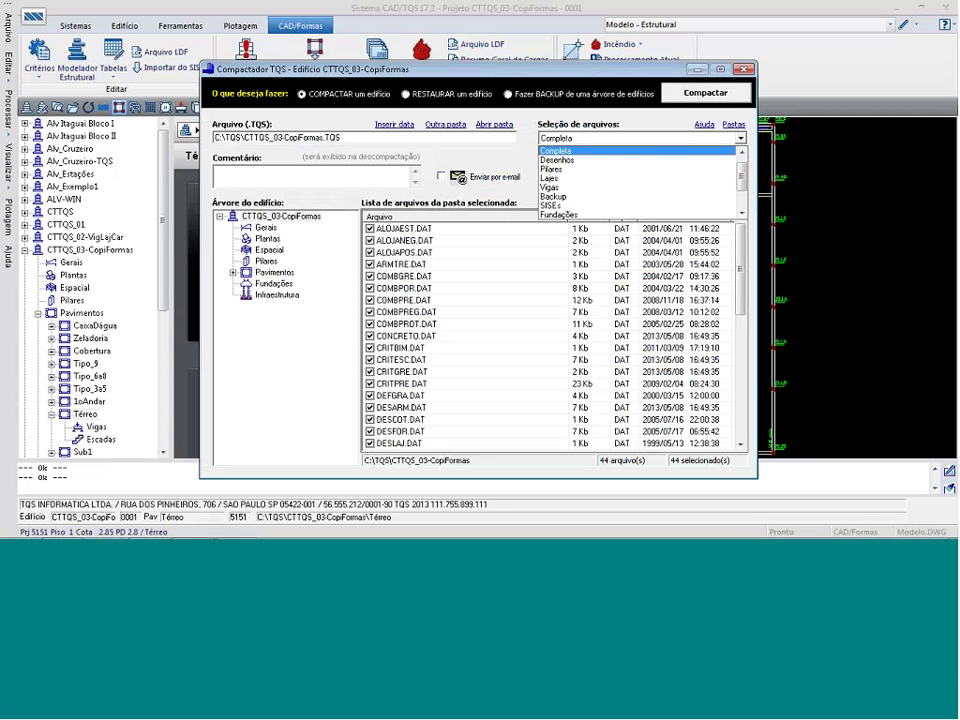
drag(740, 179, 741, 154)
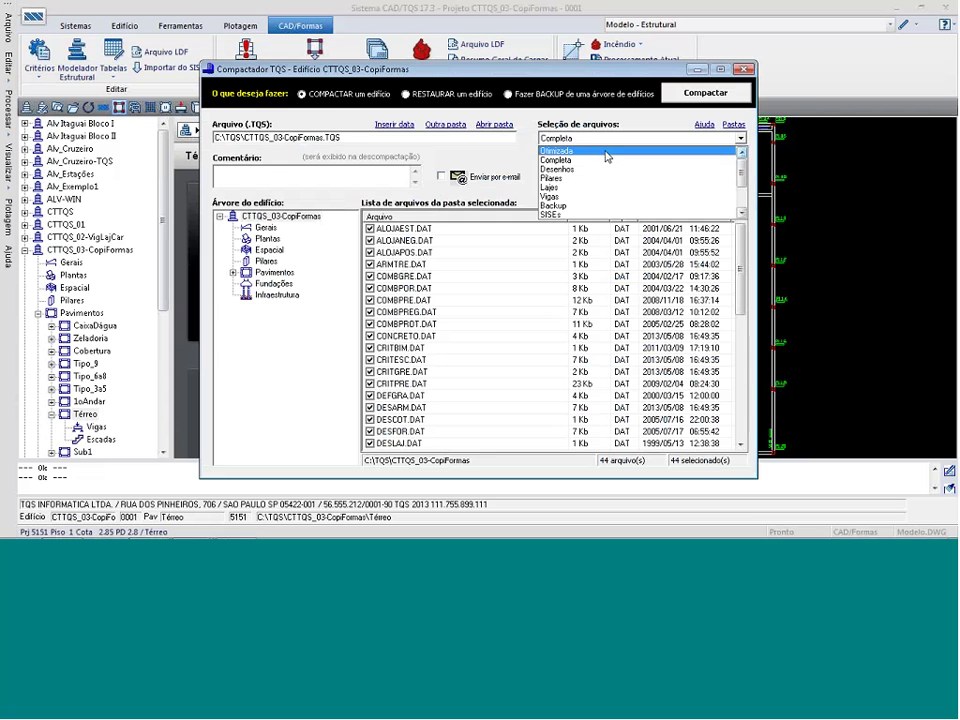
click(606, 152)
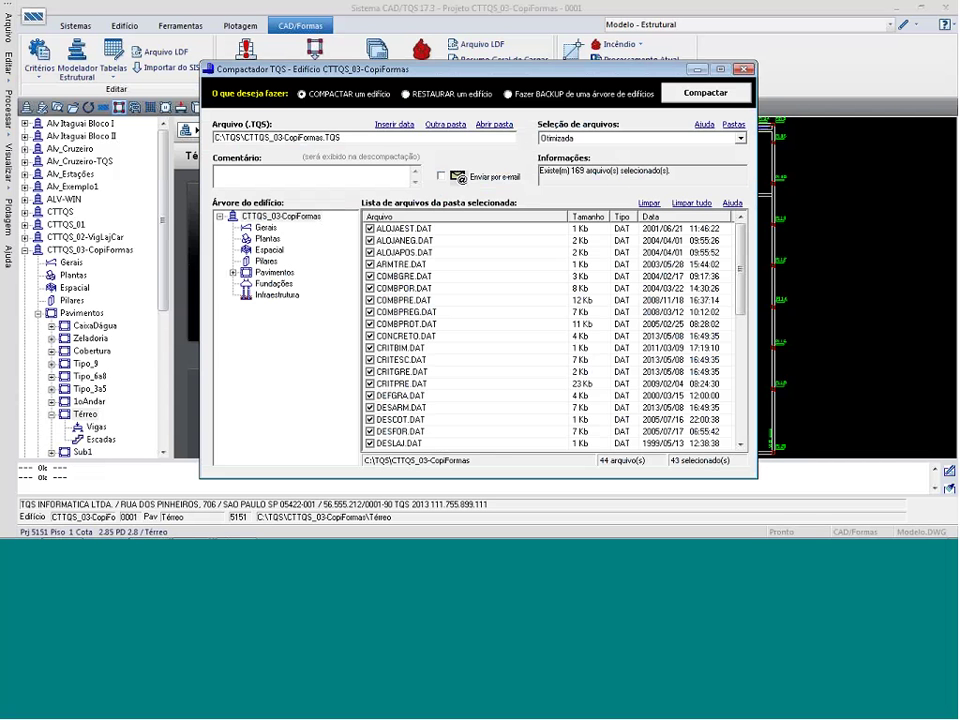
Include the architectural drawings 5150_Arq.DWG to 5156_Arq.DWG from the Gerais folder in the compaction
click(265, 227)
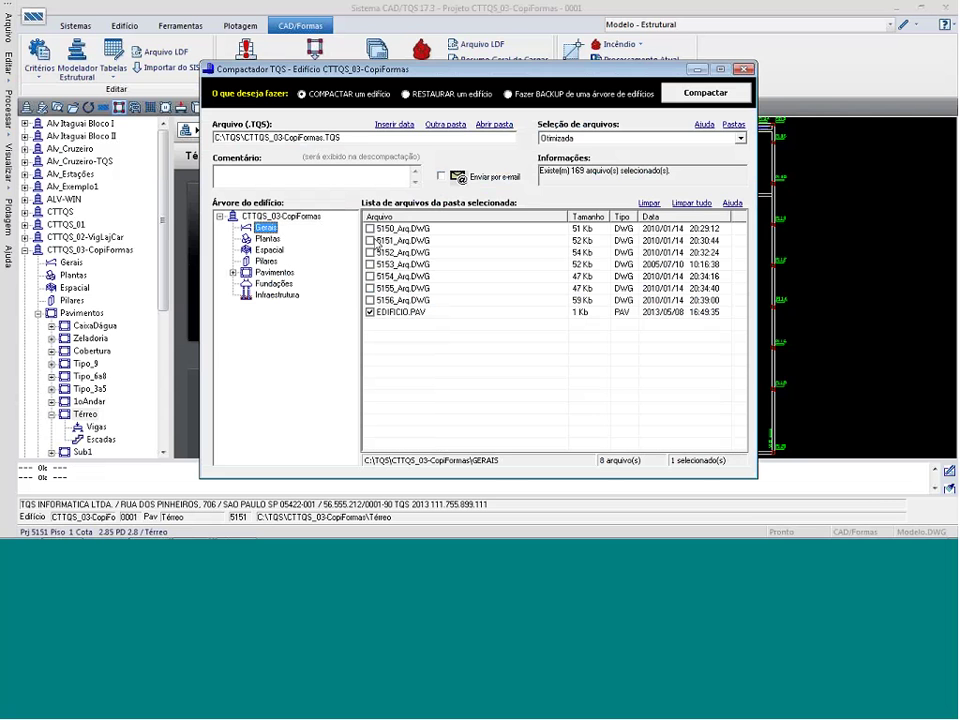
click(370, 229)
click(370, 241)
click(370, 253)
click(370, 265)
click(370, 277)
click(369, 289)
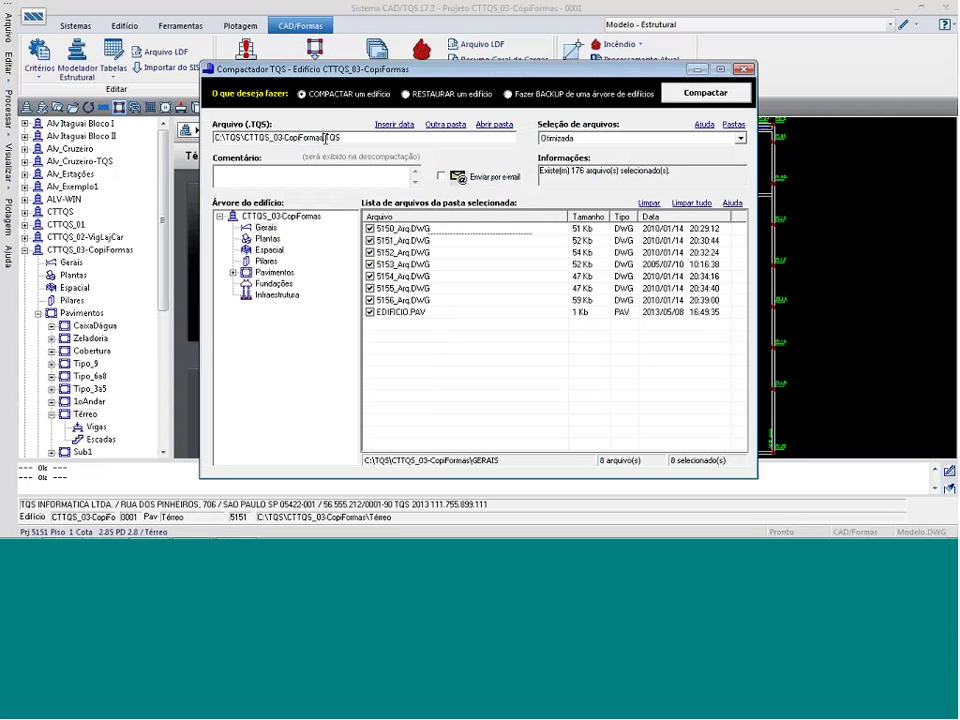
Name the compacted file CTTQS_03-CopiFormas_085513.TQS, compact the building and close the compactor
text(_085513)
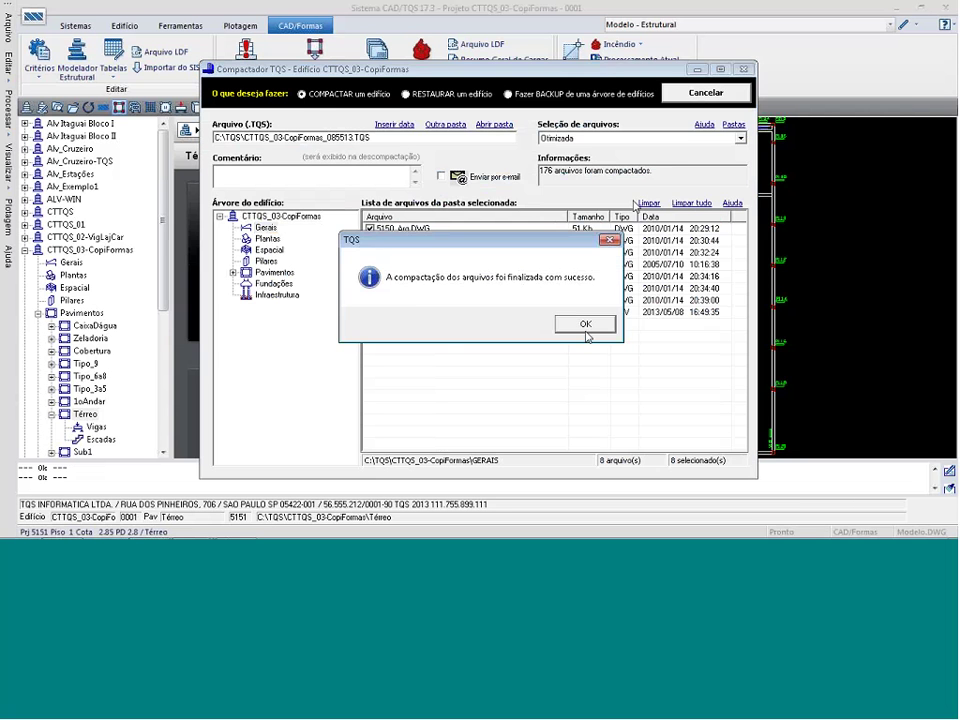
click(586, 330)
click(743, 69)
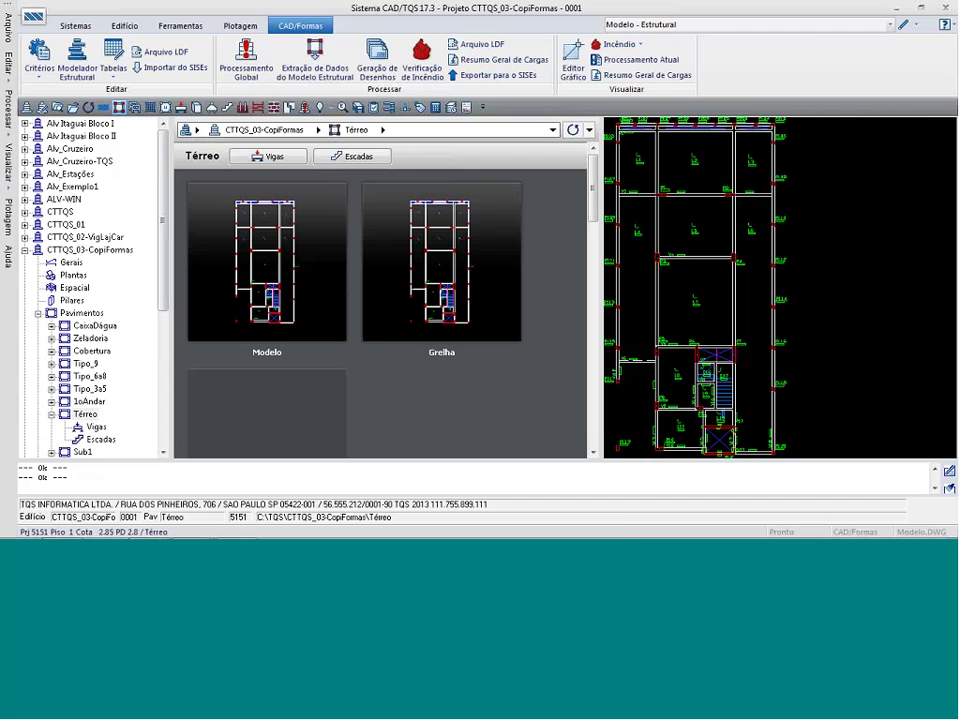
Switch to the PowerPoint slide show 02-EdificioModelador-V17.pptx and advance through the 3D viewer slides to the Resumo de Novidades V15 slide
click(190, 525)
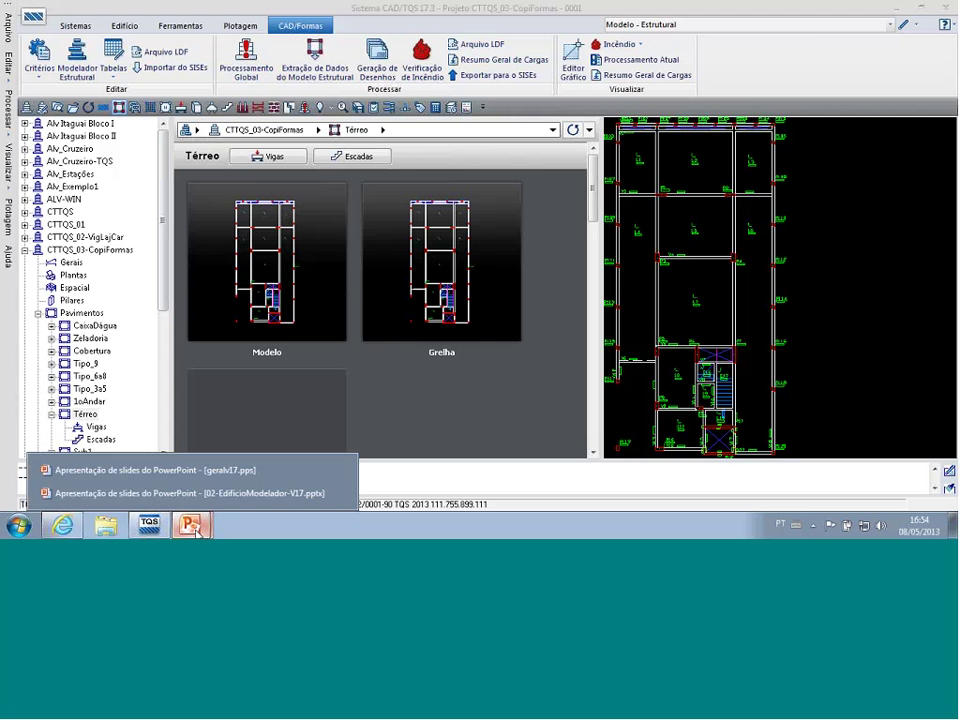
click(215, 493)
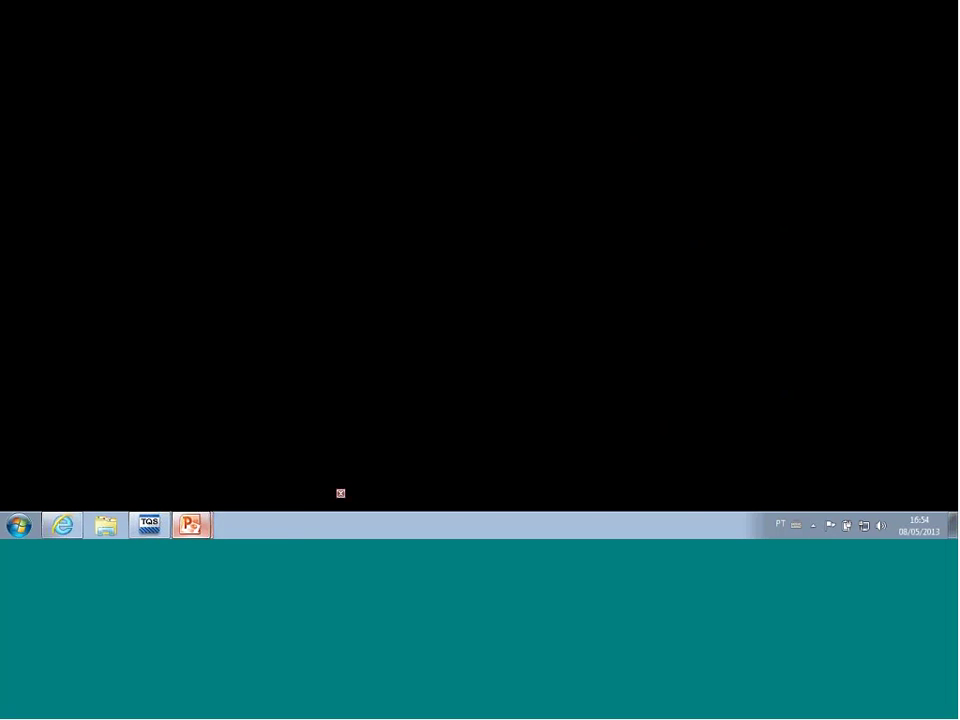
key(Right)
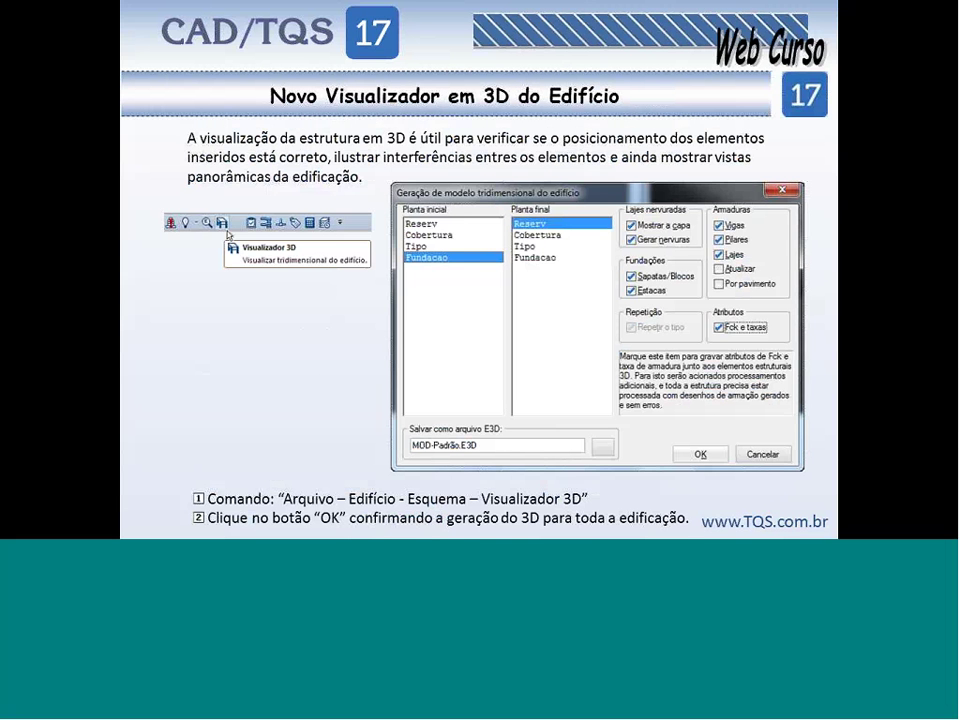
key(Right)
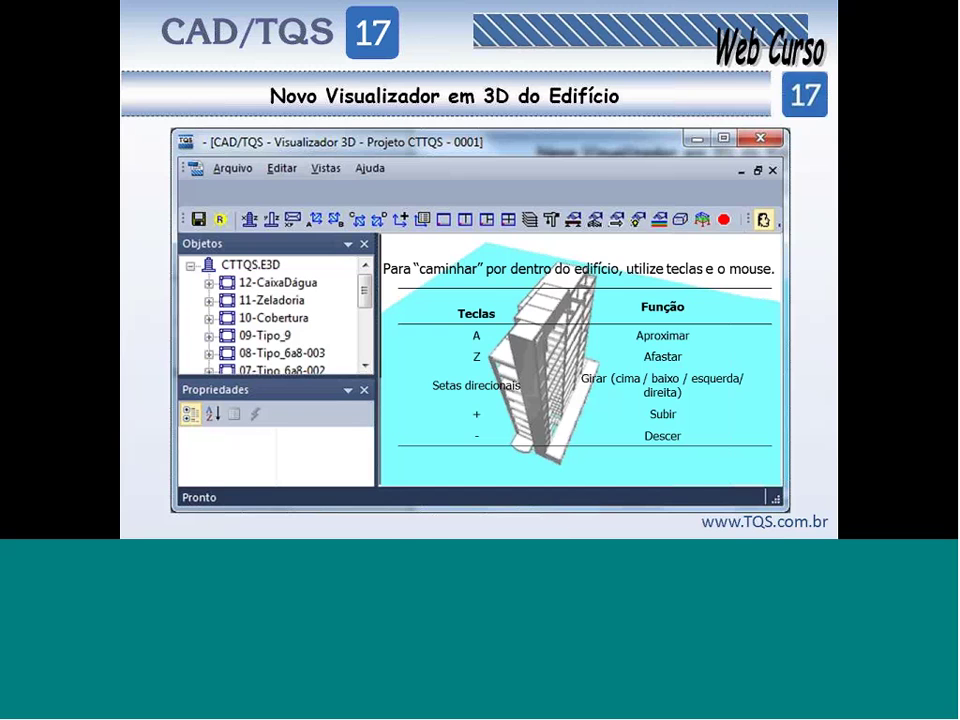
key(Right)
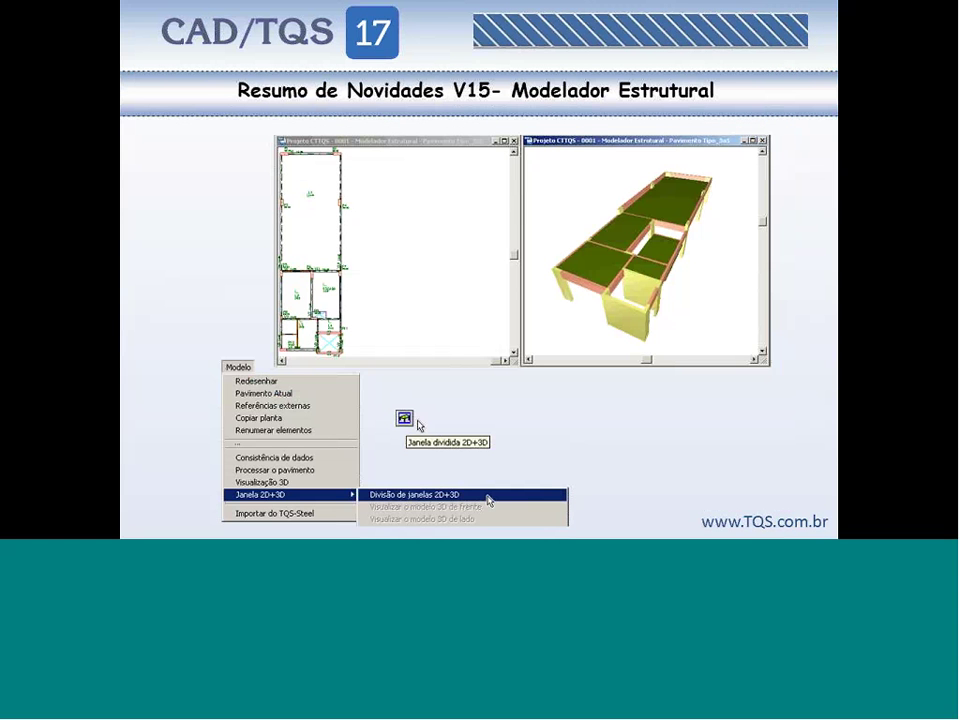